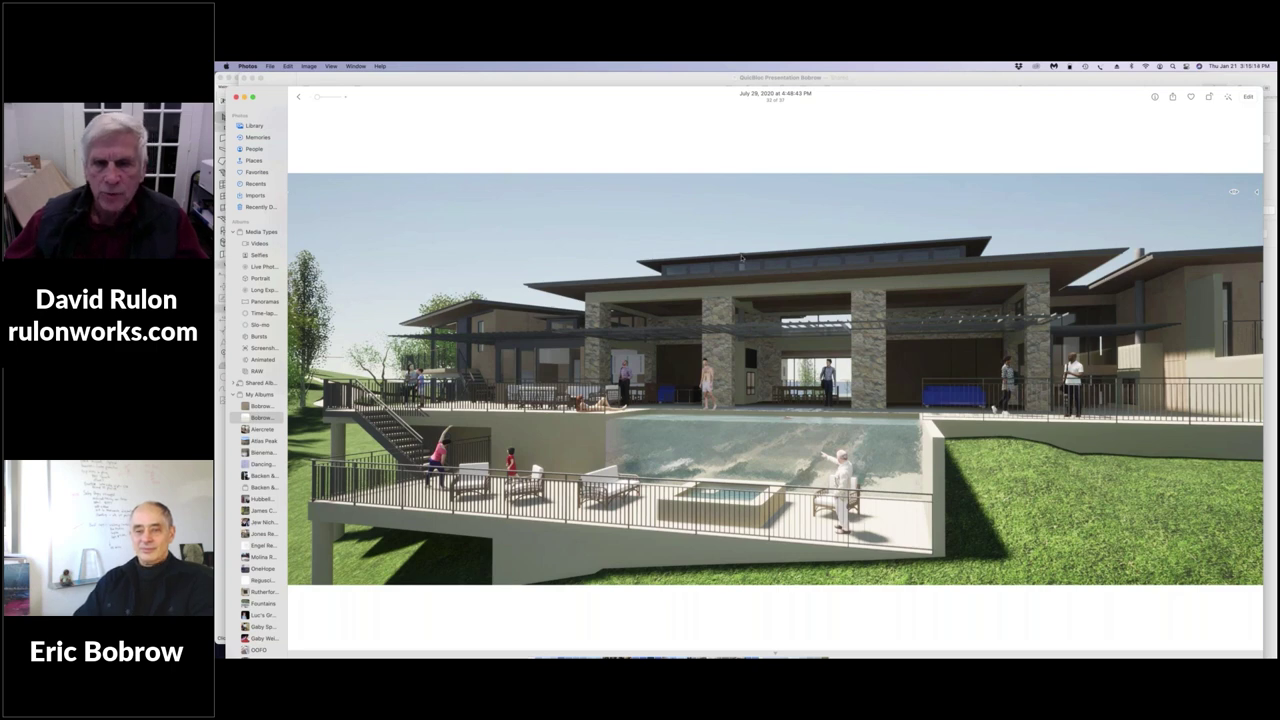
# Page through the slideshow album's house renderings to compare the pool terrace, entry courtyard and trellised patio views.
pyautogui.press('Left')
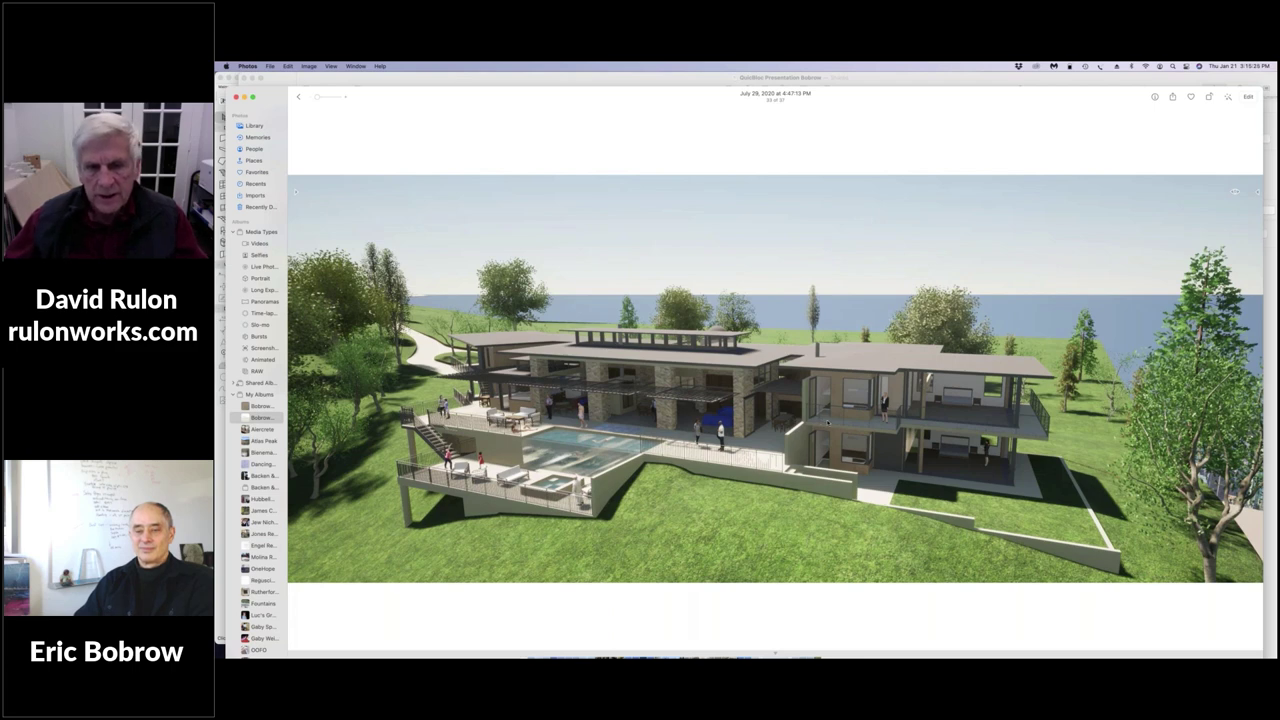
pyautogui.press('Right')
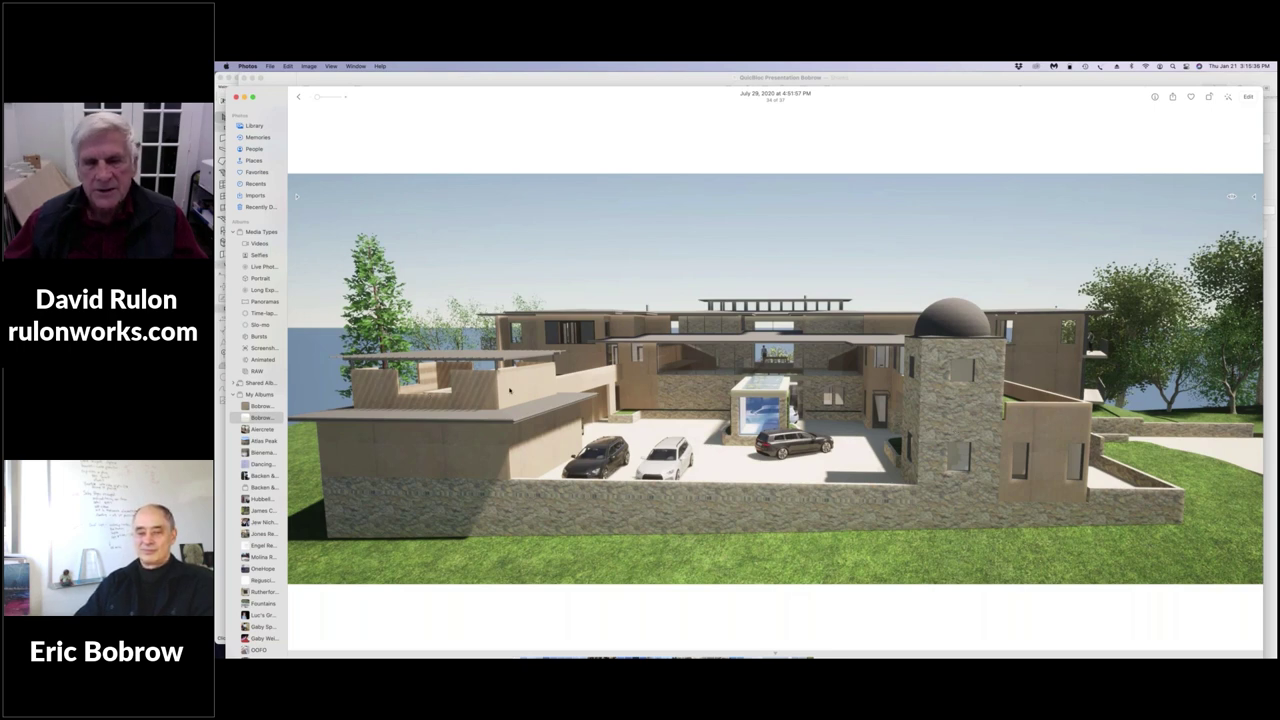
pyautogui.press('Right')
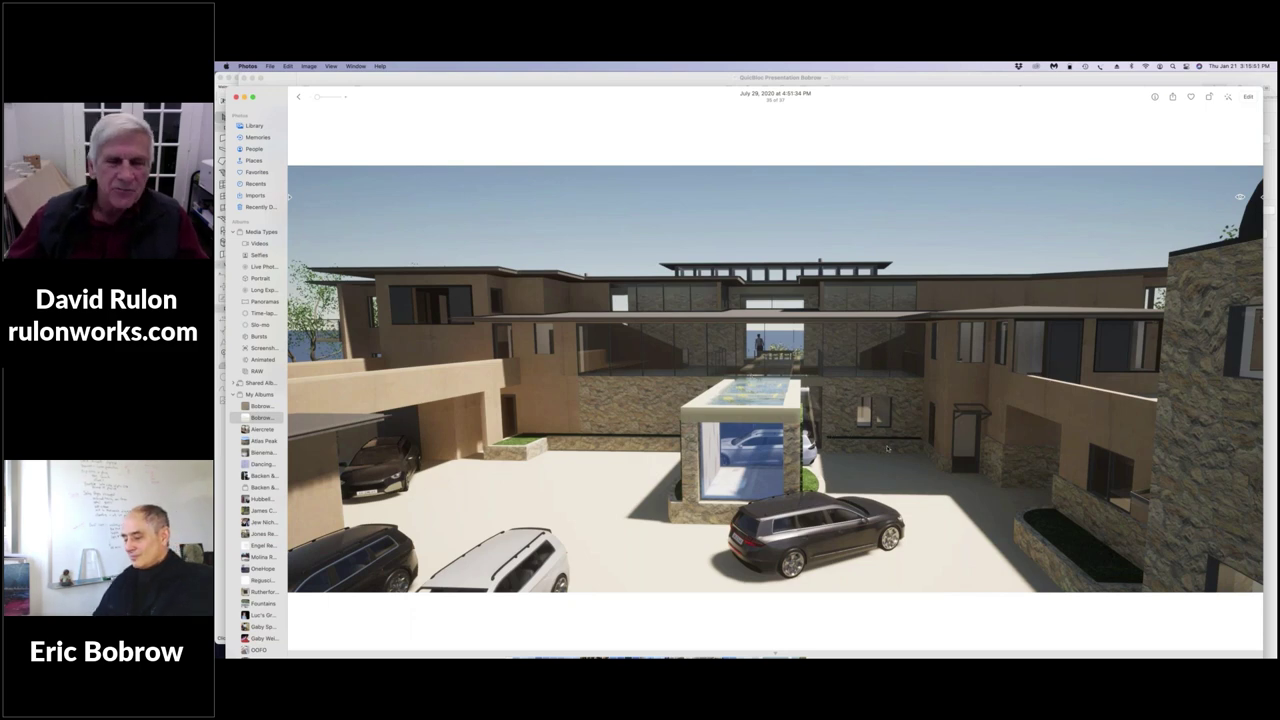
pyautogui.press('Right')
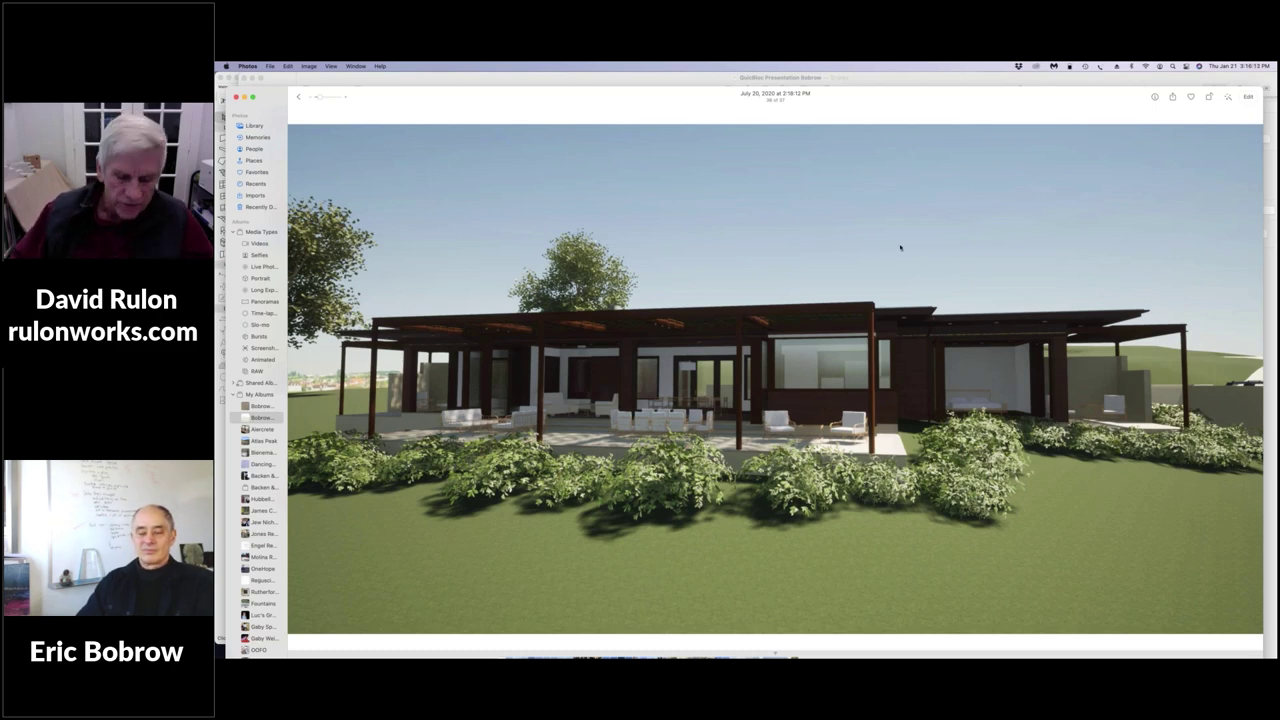
pyautogui.press('Right')
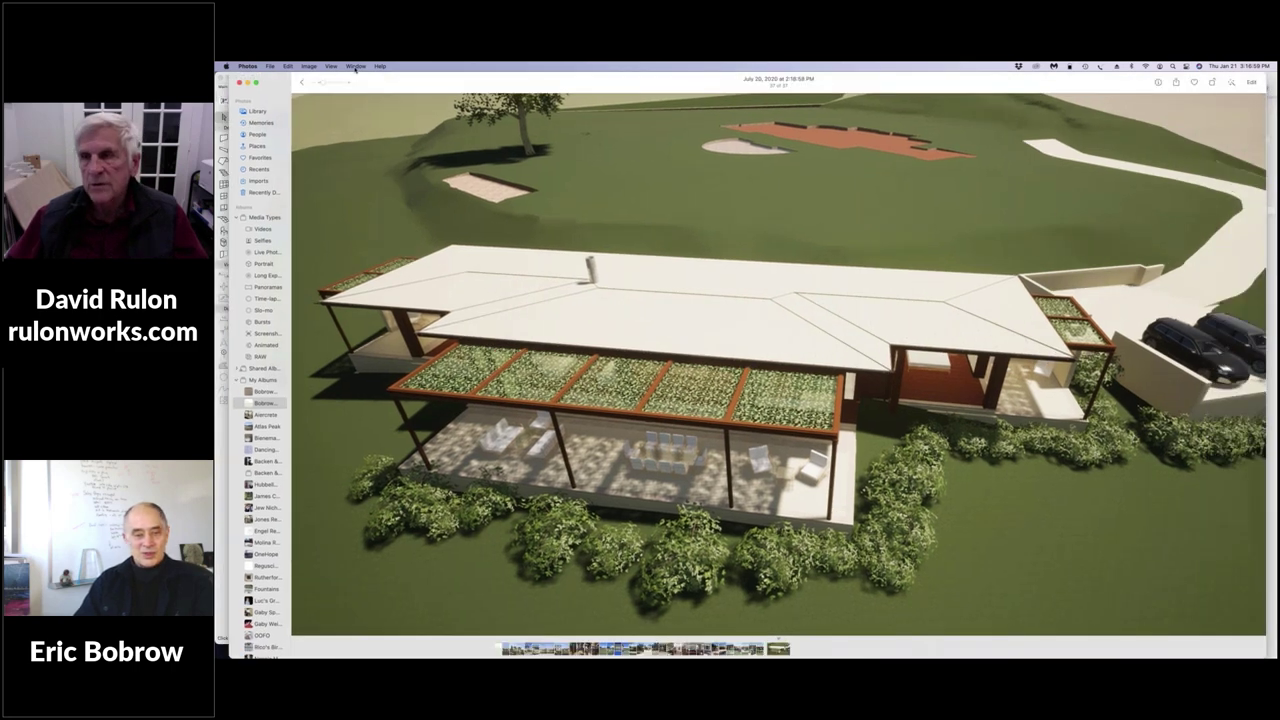
# Close the slideshow album in Photos and switch to the site model in Archicad.
pyautogui.click(289, 84)
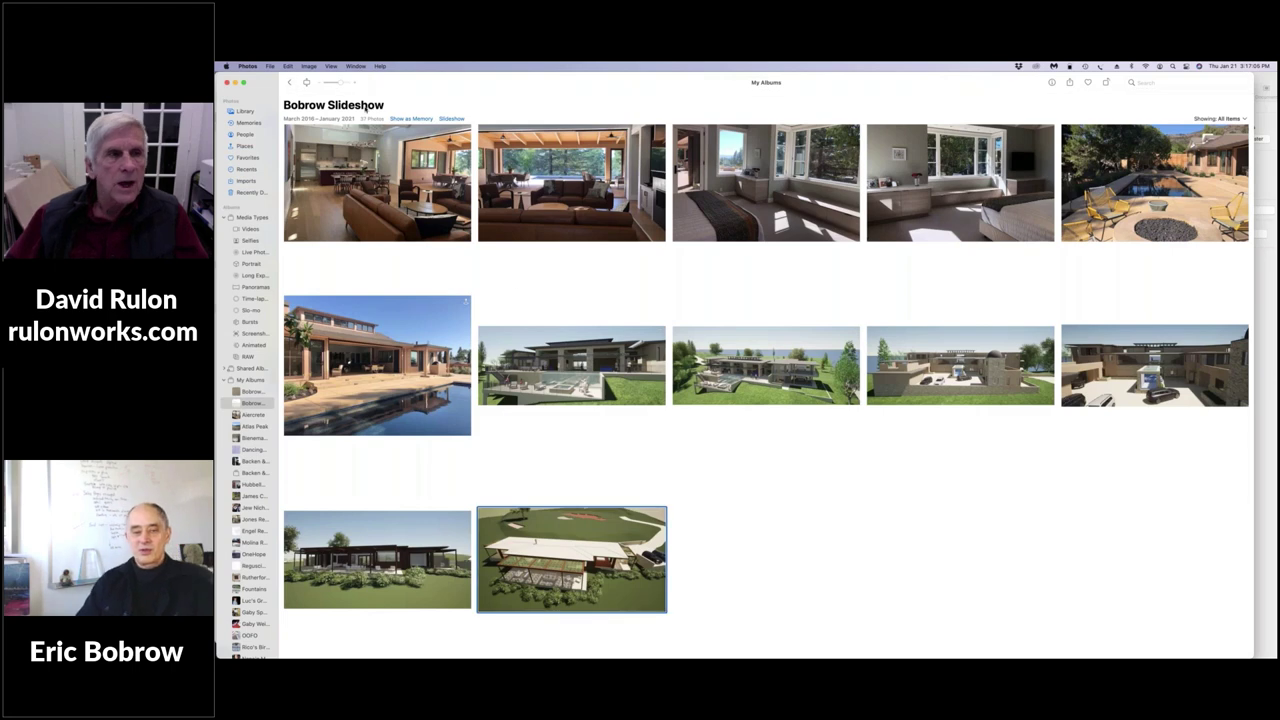
pyautogui.click(236, 83)
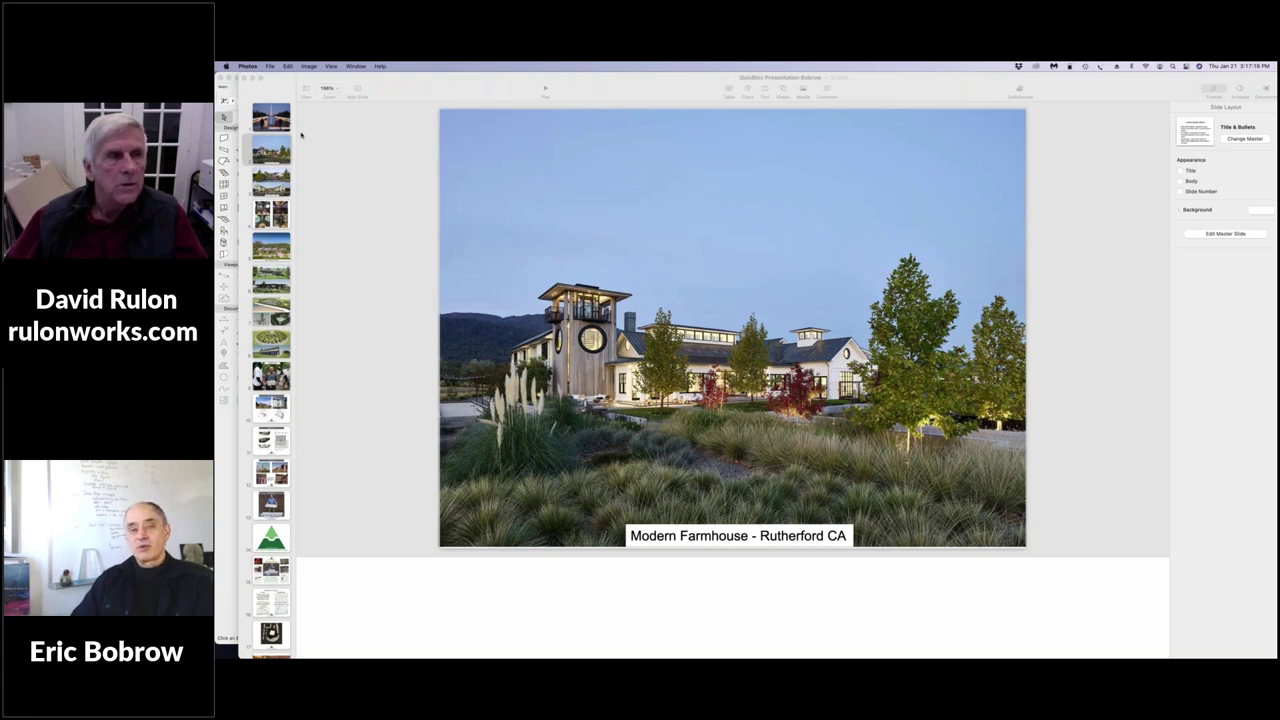
pyautogui.click(229, 78)
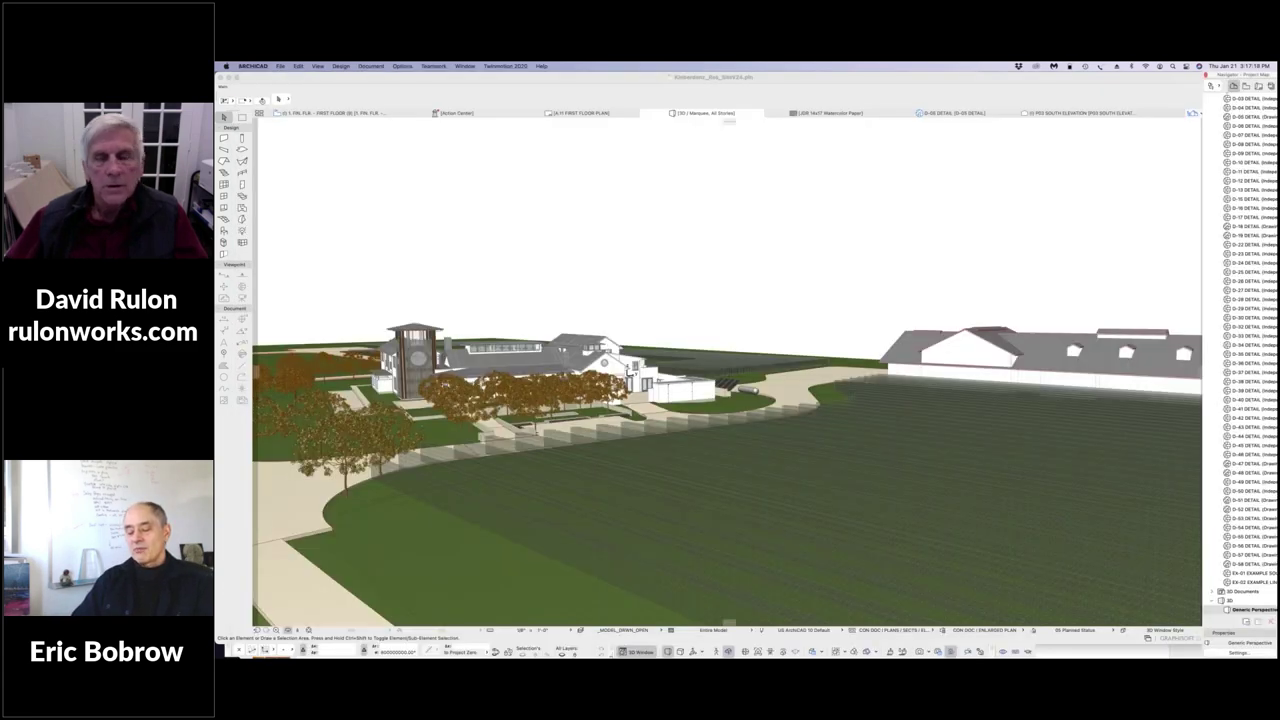
# Show the project's layout book and select the Architecture subset of the construction set.
pyautogui.scroll(15, 1245, 180)
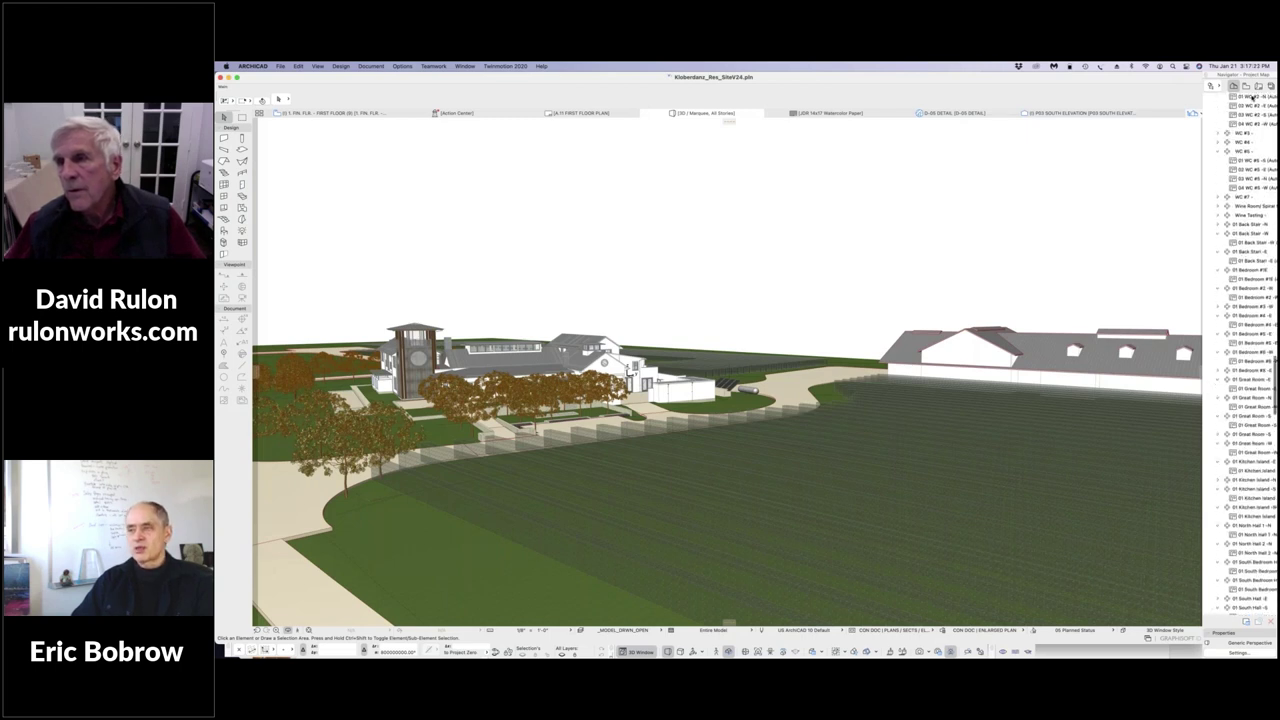
pyautogui.click(1258, 86)
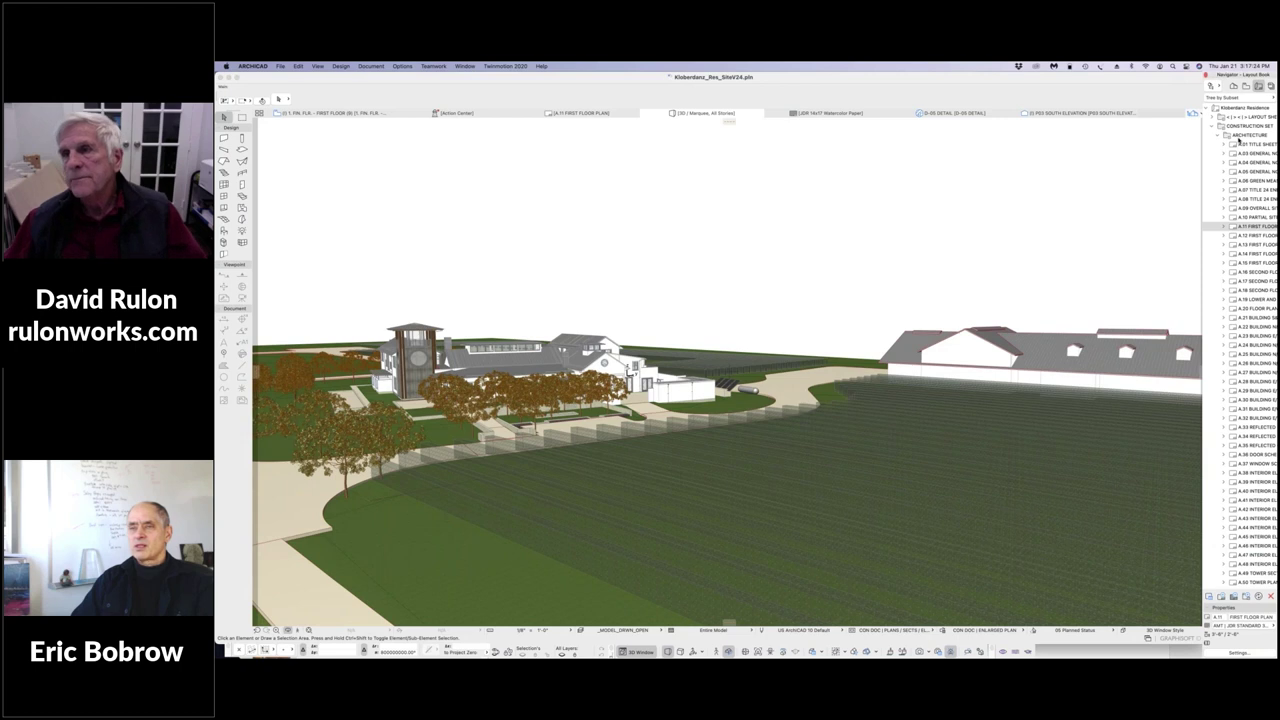
pyautogui.click(1240, 136)
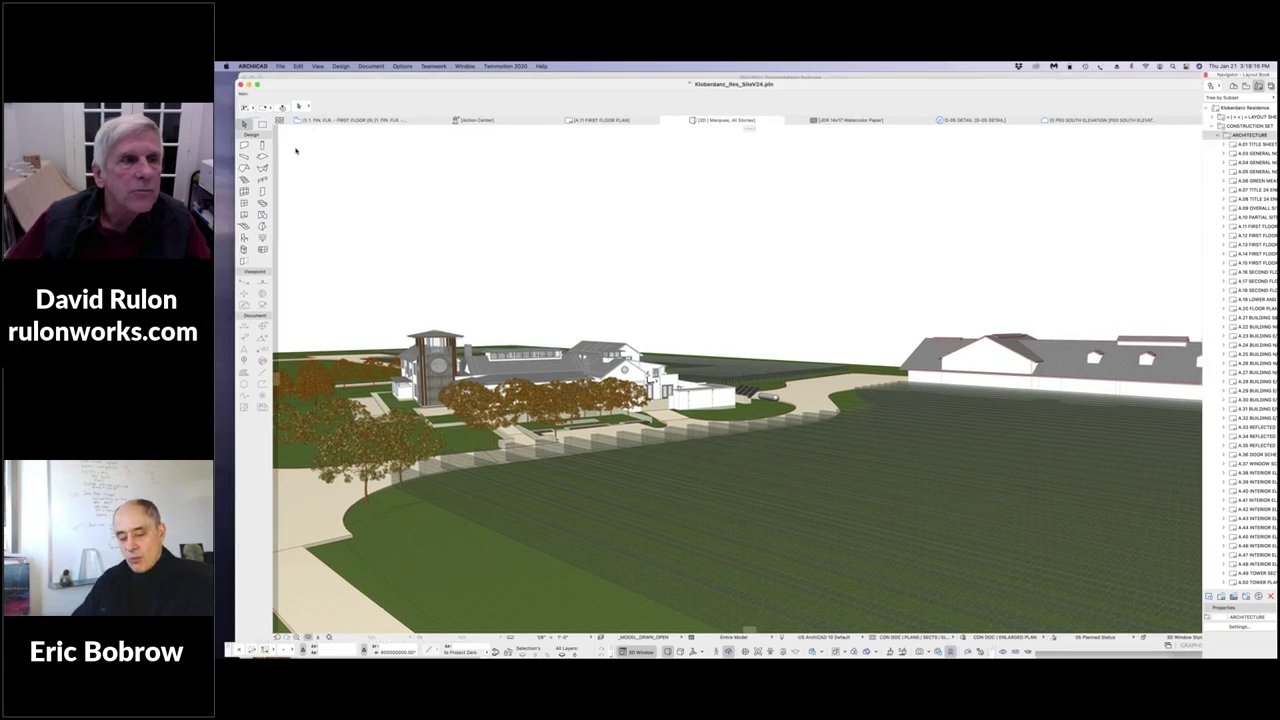
# Move the Keynote presentation window aside and bring the Archicad 3D model window back to the front.
pyautogui.doubleClick(308, 85)
pyautogui.click(314, 162)
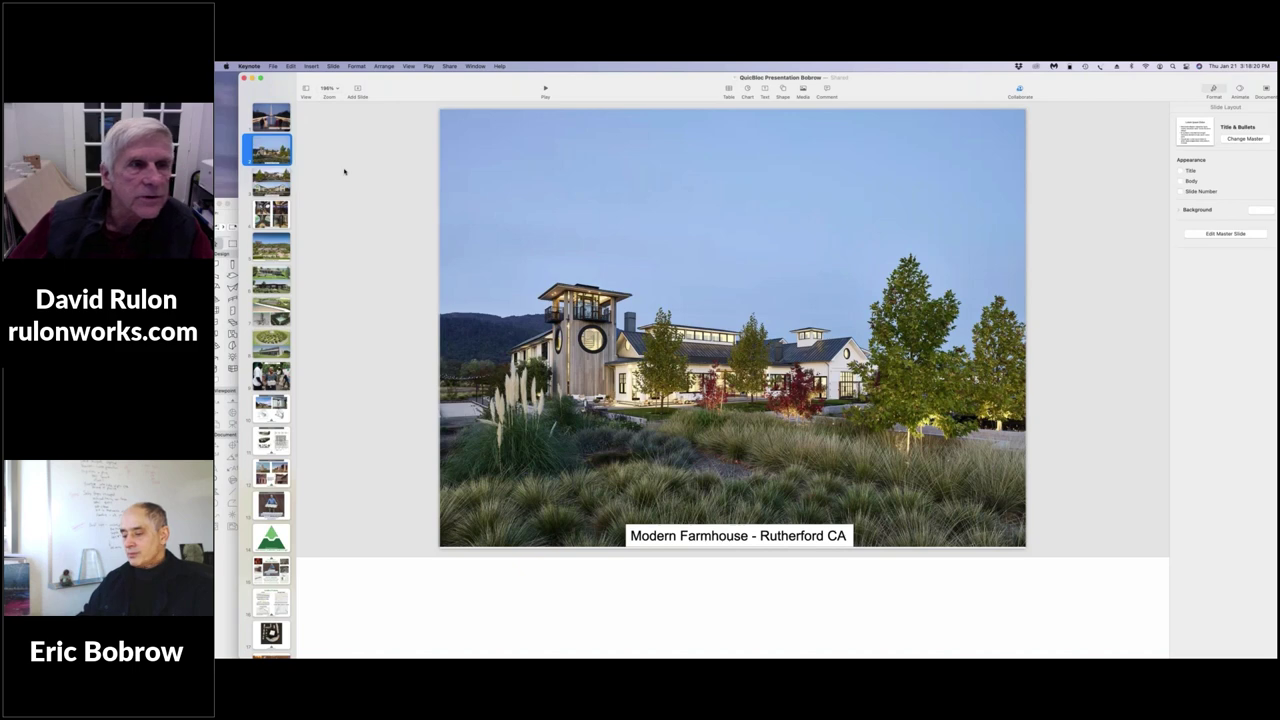
pyautogui.doubleClick(404, 77)
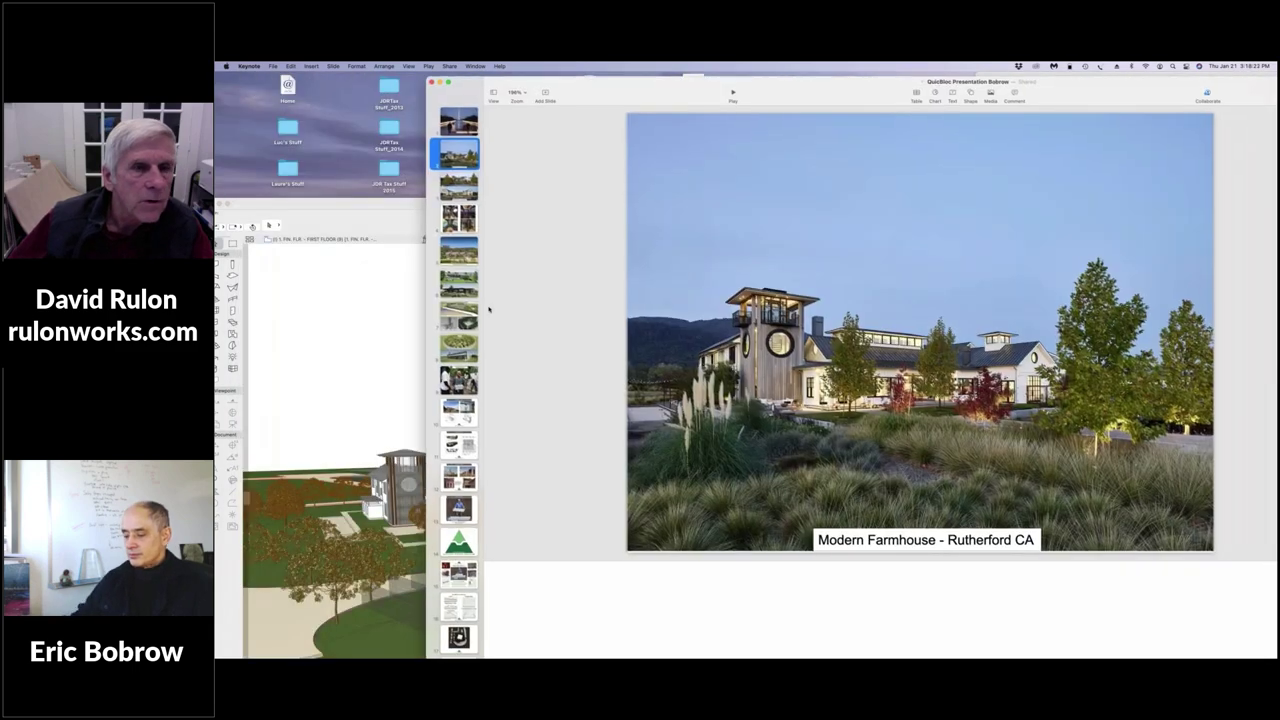
pyautogui.press('super+Tab')
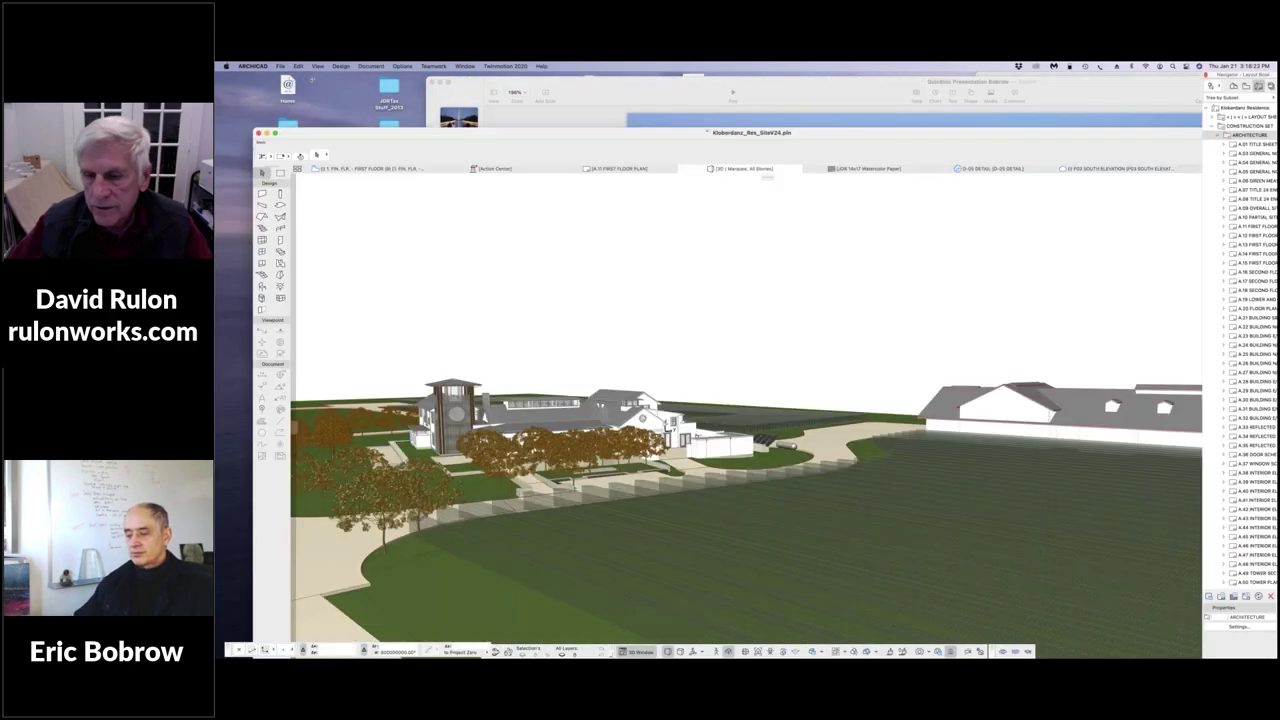
pyautogui.click(274, 132)
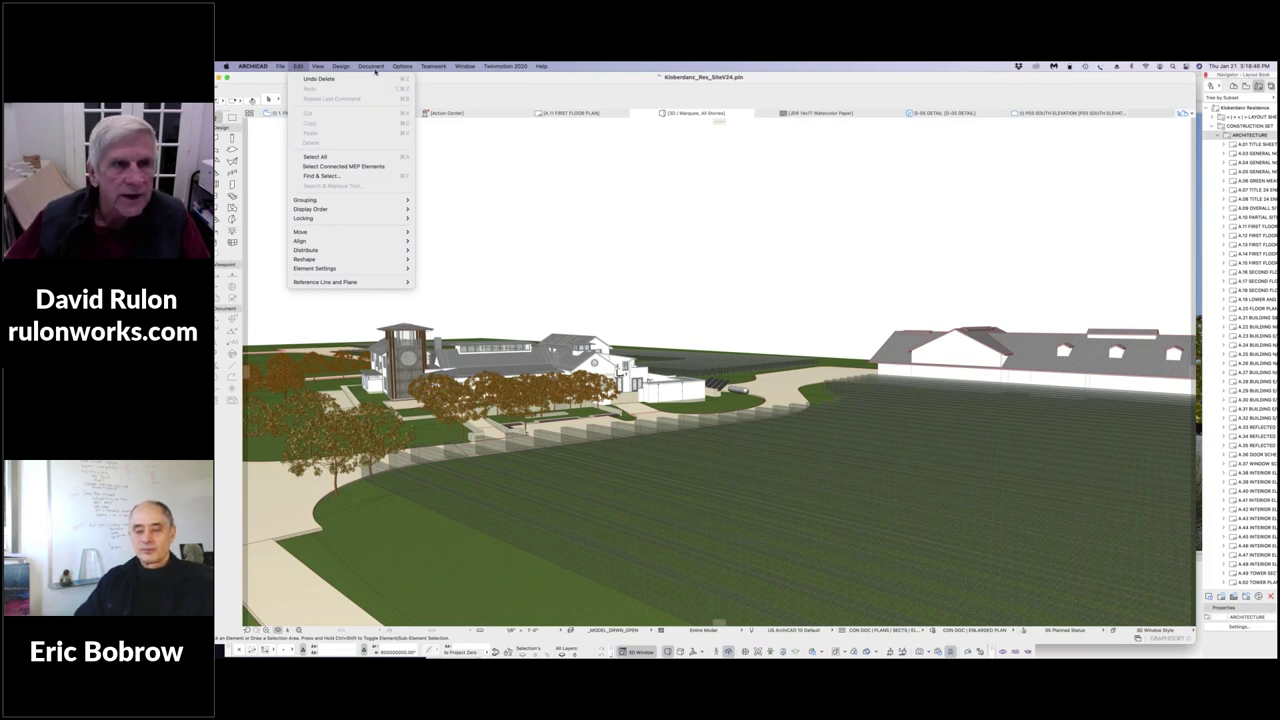
pyautogui.click(599, 166)
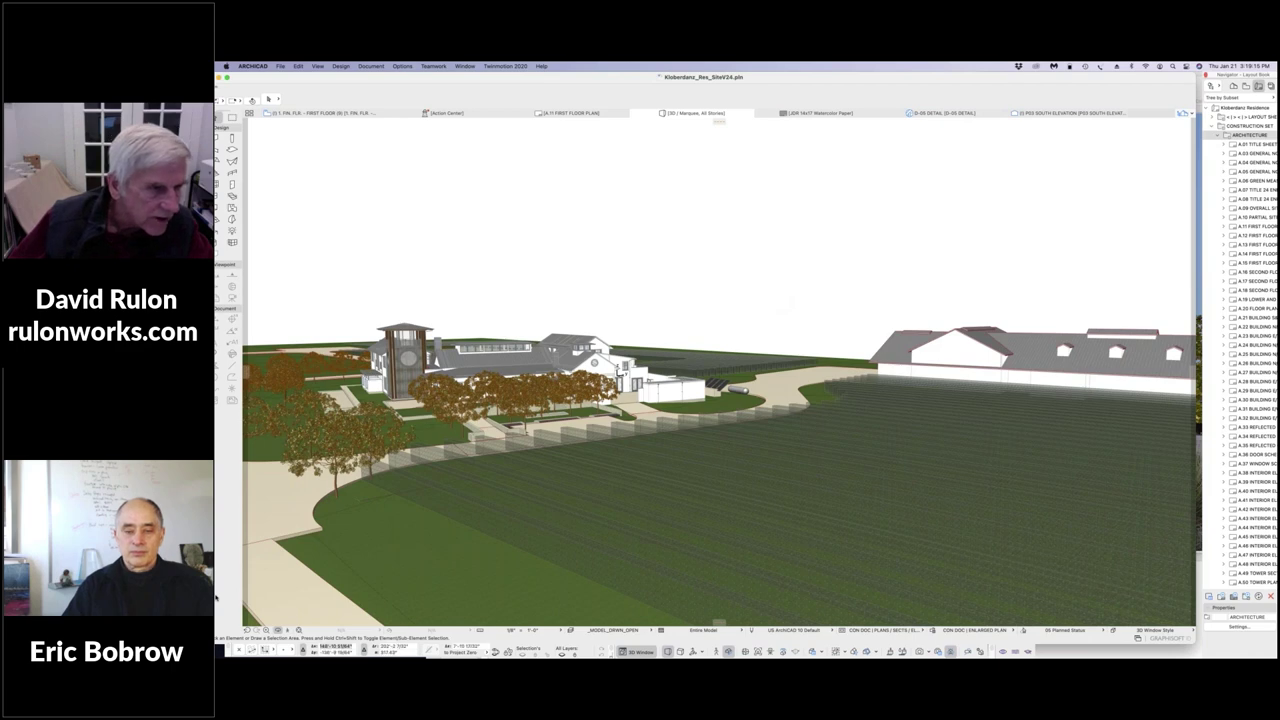
# Switch to Photos and open the slideshow album's first image, the Request for Proposal for Estate 8 and OneHope Winery.
pyautogui.moveTo(216, 450)
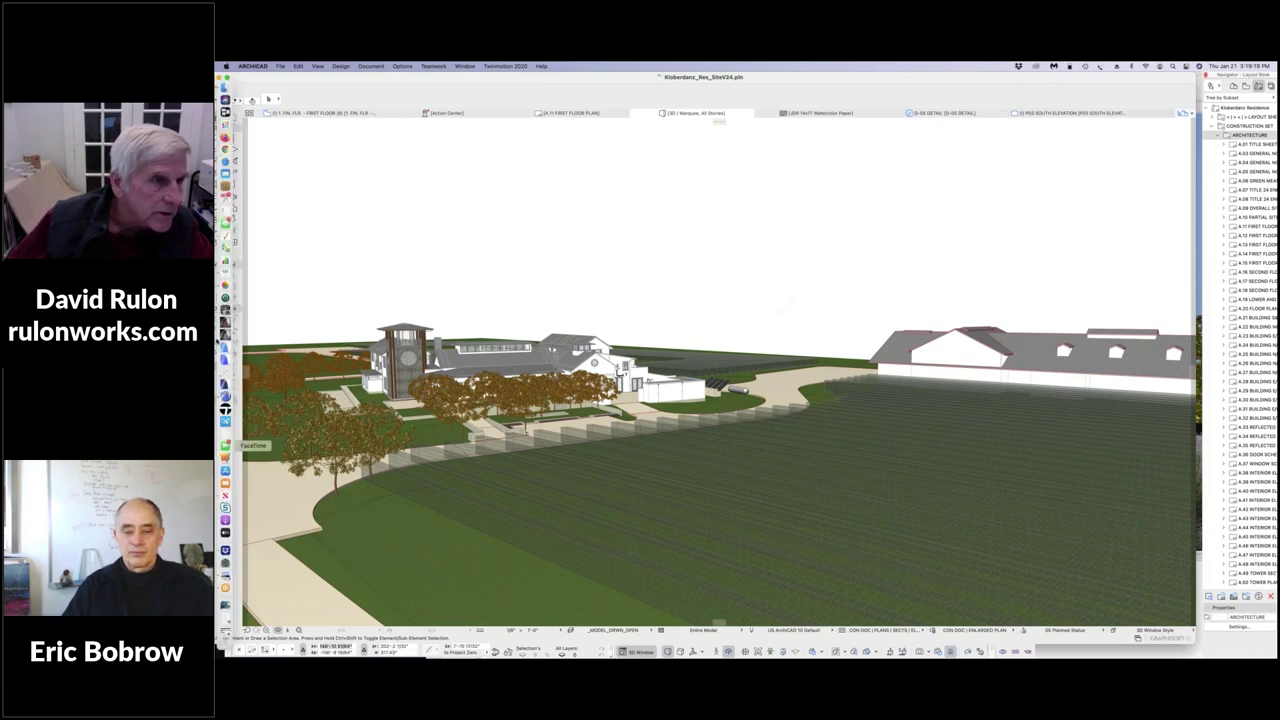
pyautogui.click(225, 285)
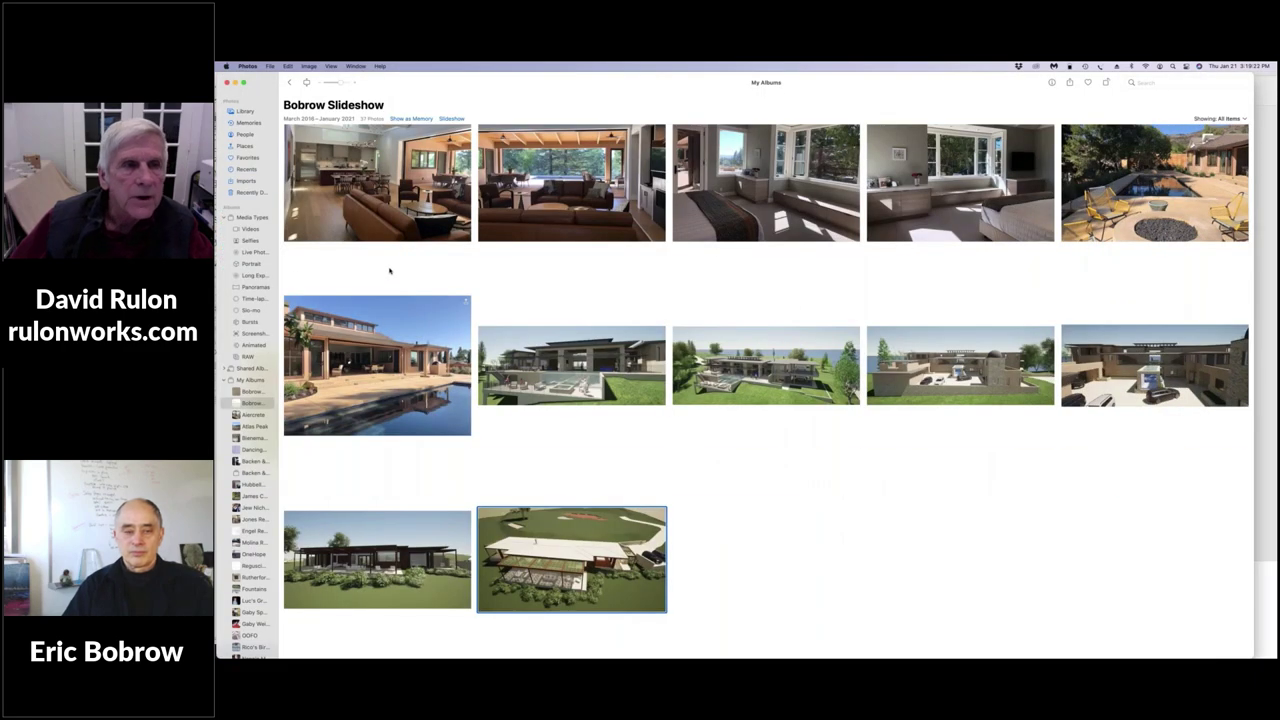
pyautogui.scroll(-10, 389, 270)
pyautogui.scroll(10, 640, 360)
pyautogui.doubleClick(380, 230)
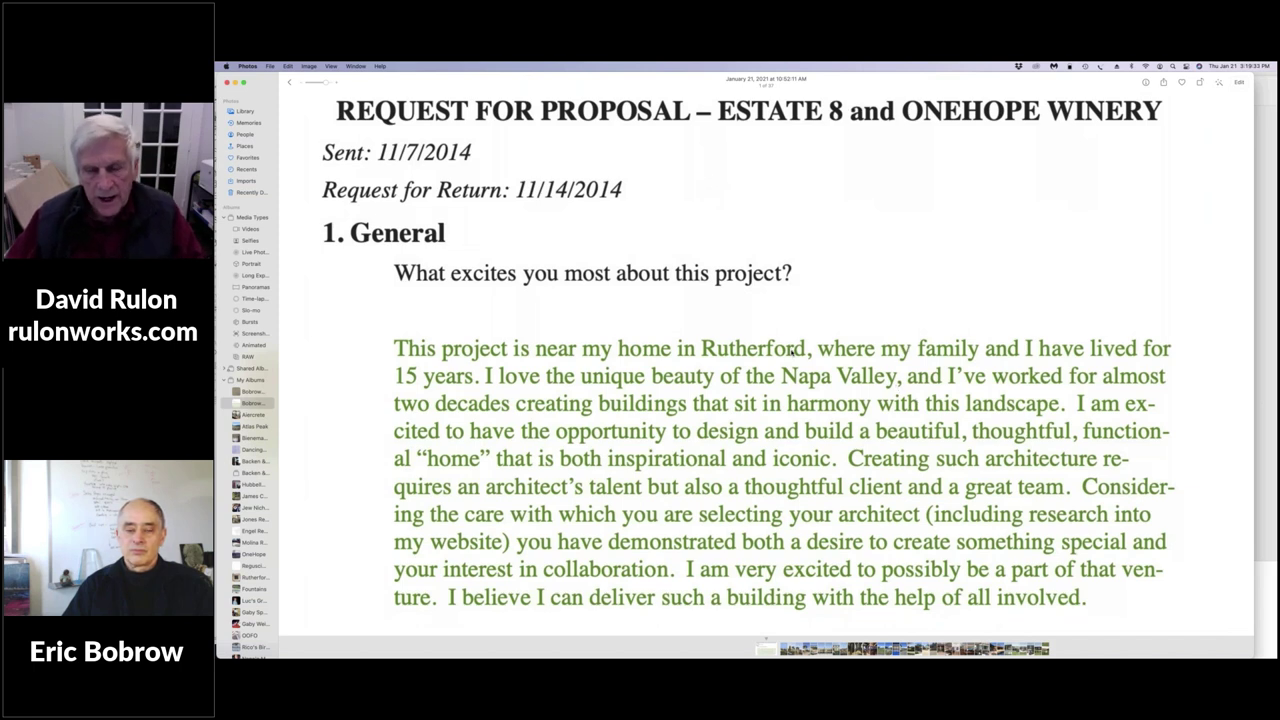
pyautogui.scroll(-1, 860, 385)
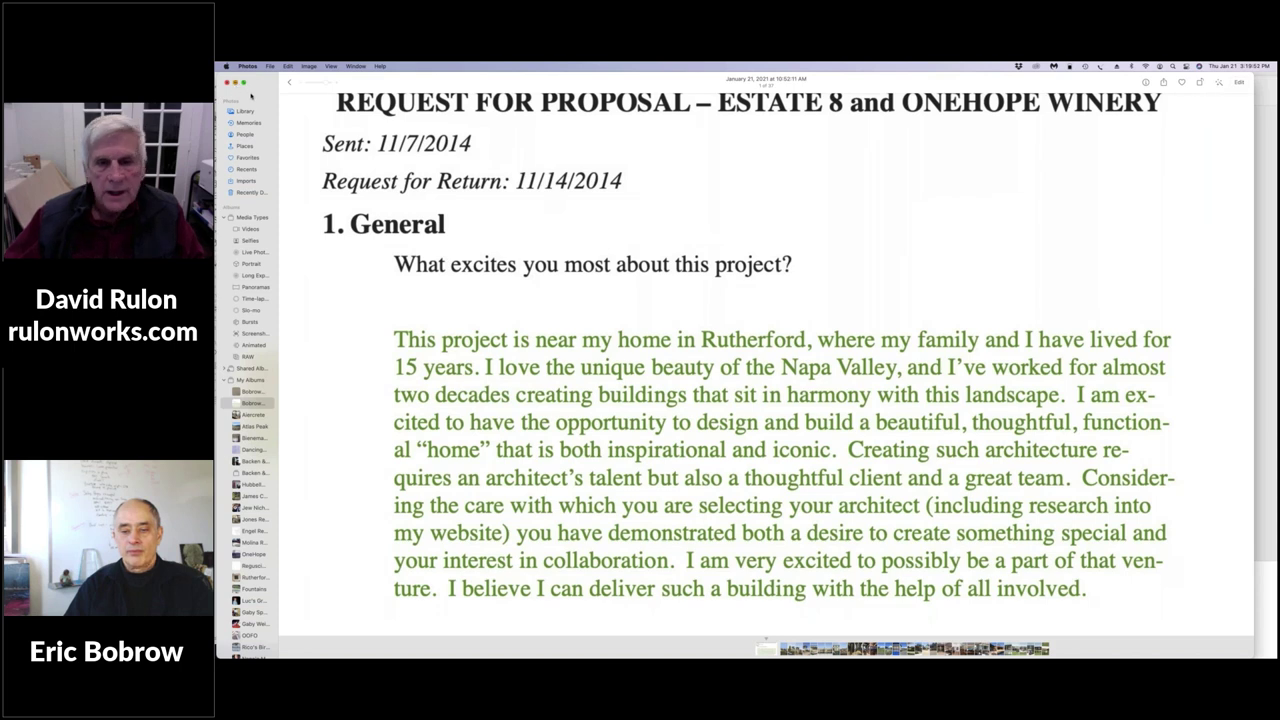
# Close the Photos window and return to Archicad to examine the 3D site model from the driveway side.
pyautogui.press('super+w')
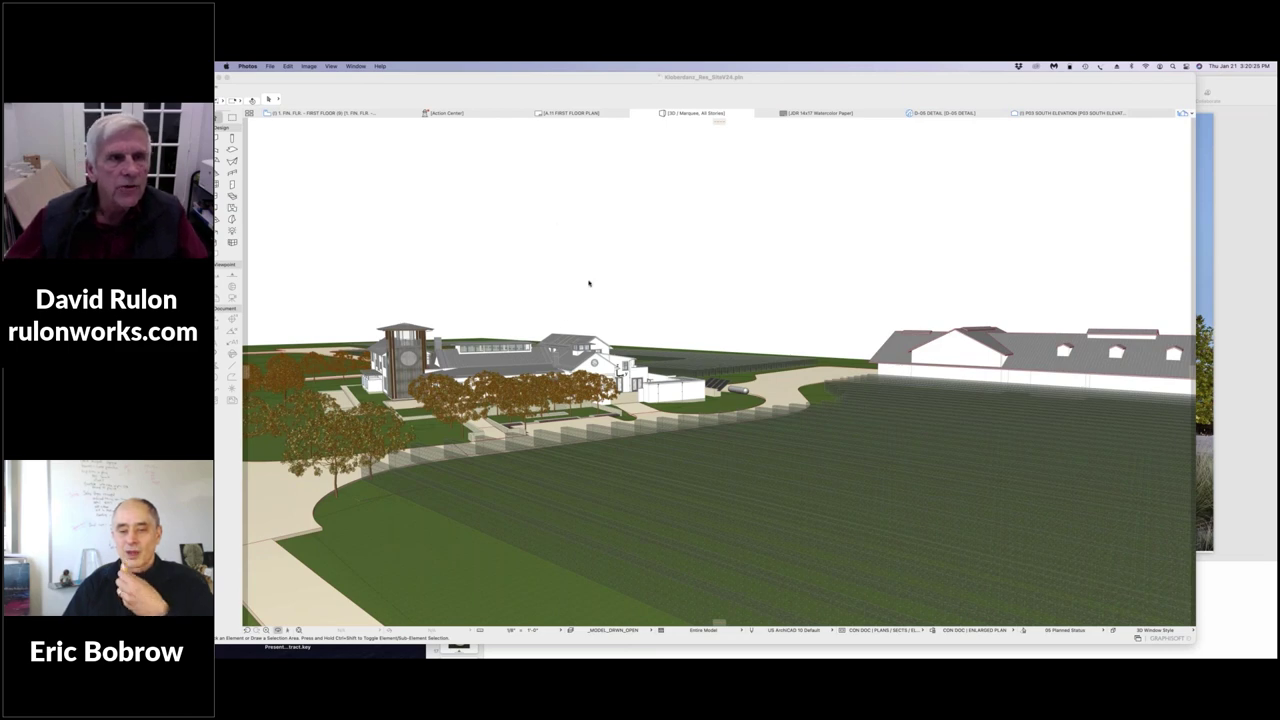
pyautogui.click(515, 99)
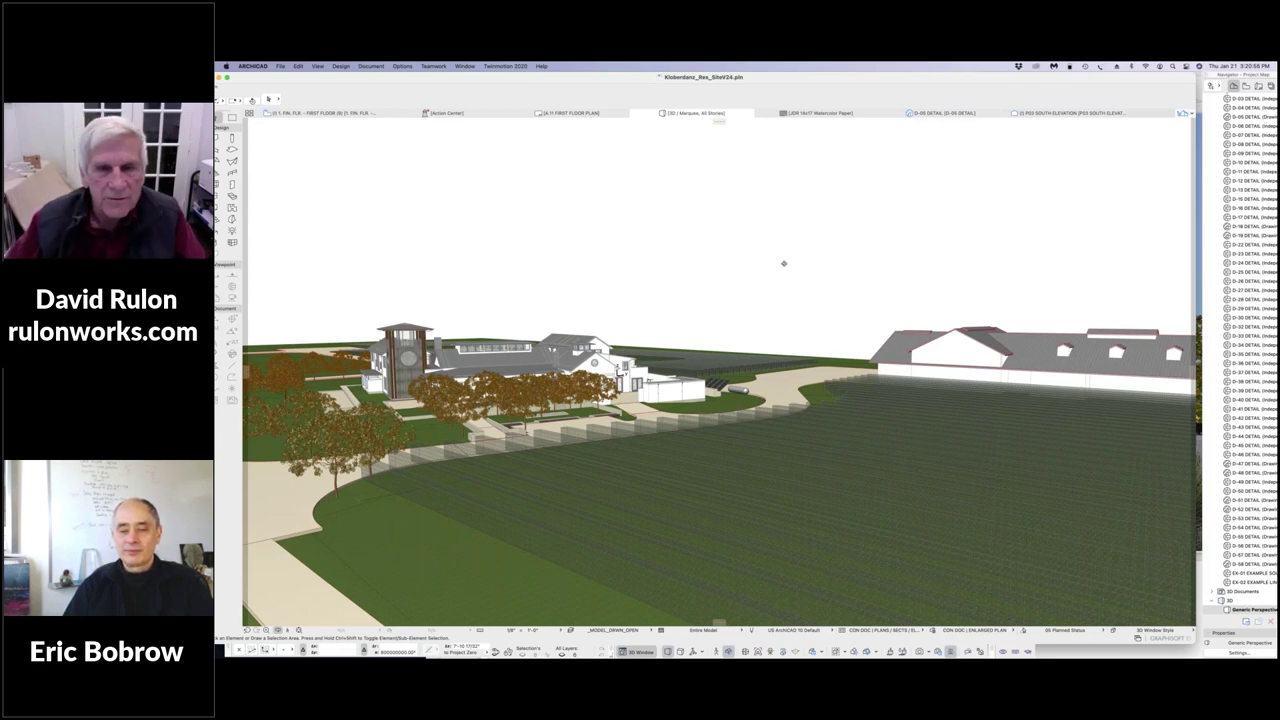
pyautogui.keyDown('shift'); pyautogui.moveTo(905, 270); pyautogui.dragTo(806, 243, button='middle'); pyautogui.keyUp('shift')
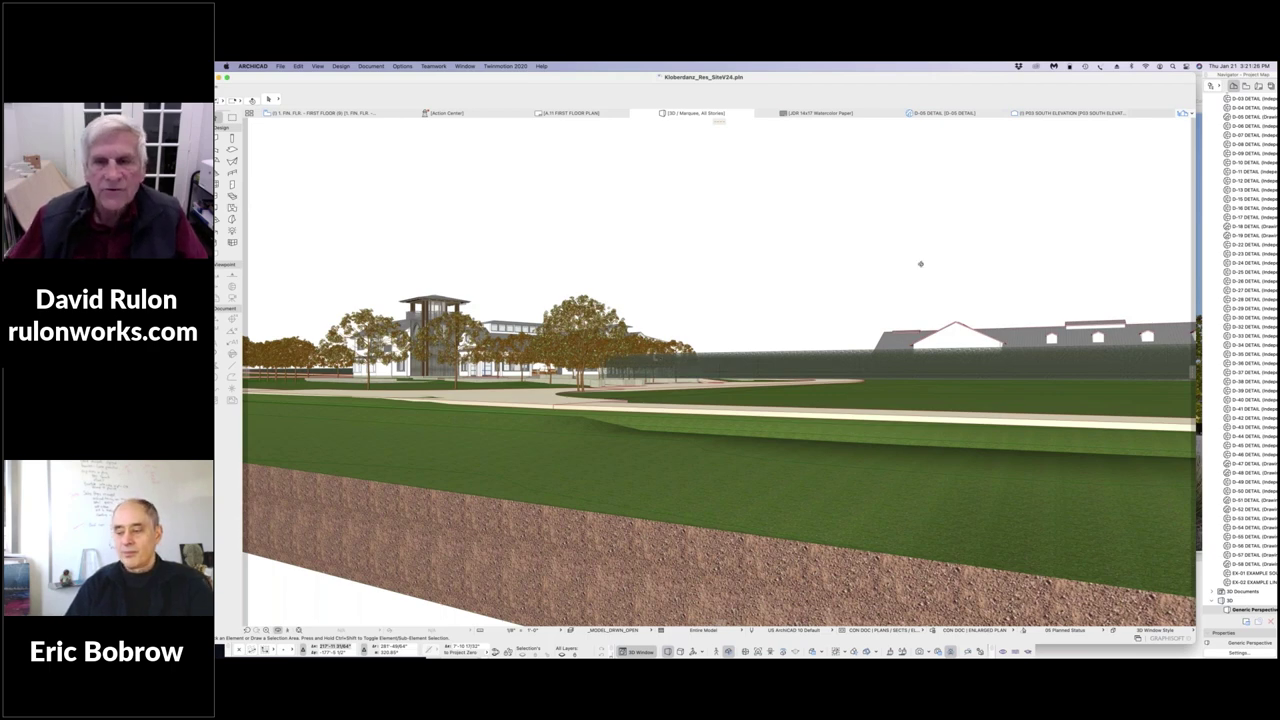
pyautogui.scroll(1, 908, 282)
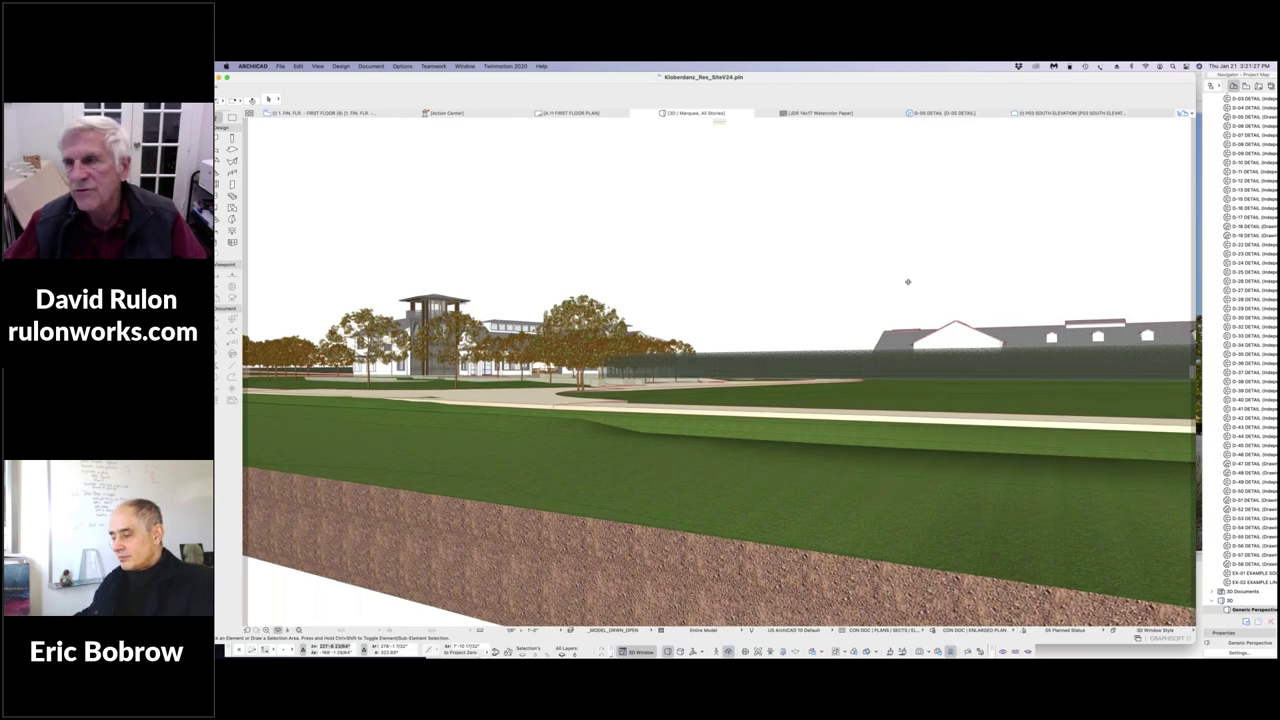
pyautogui.scroll(2, 908, 282)
# Open the A.01 Title Sheet from the layout book and briefly highlight its sheet index.
pyautogui.scroll(10, 1245, 300)
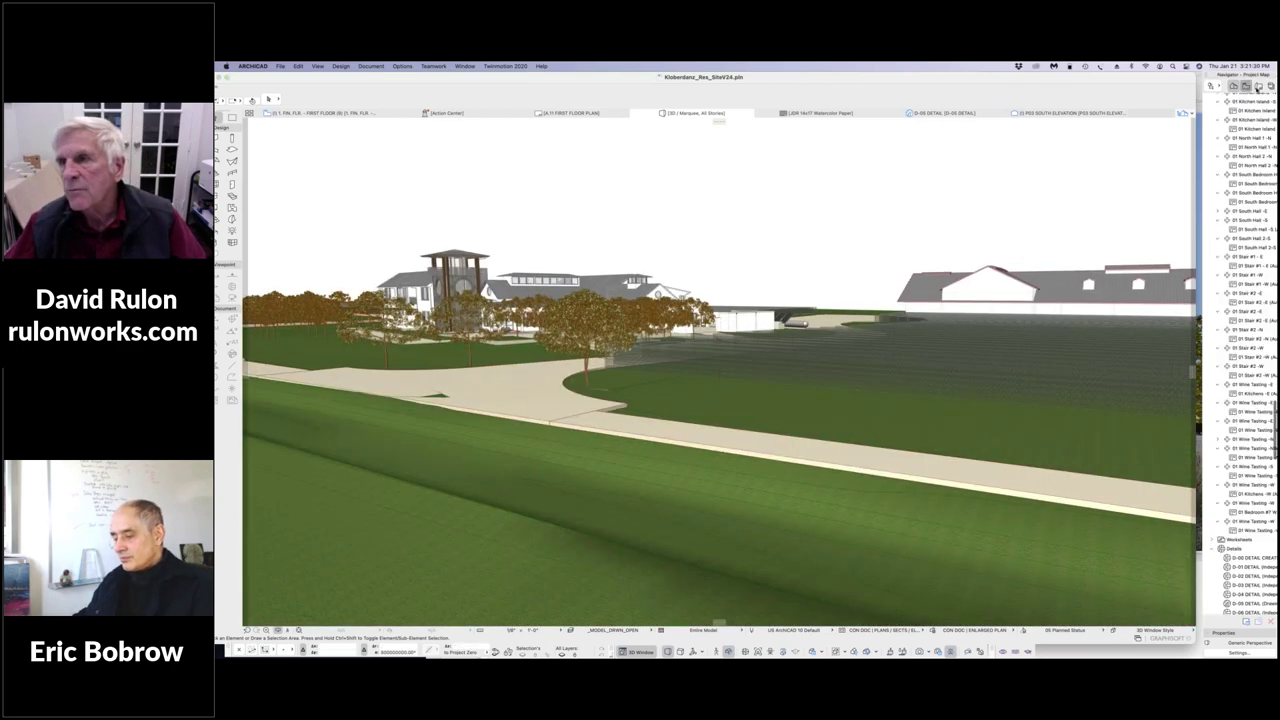
pyautogui.click(1258, 86)
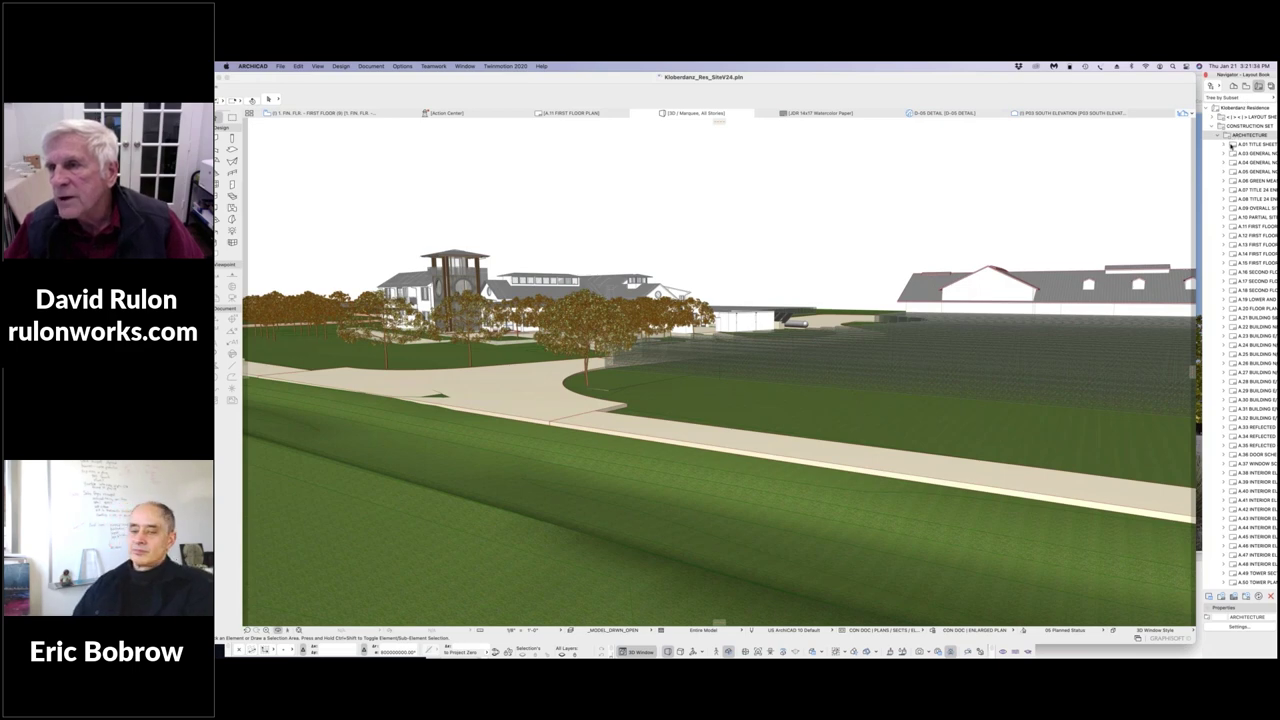
pyautogui.click(1238, 145)
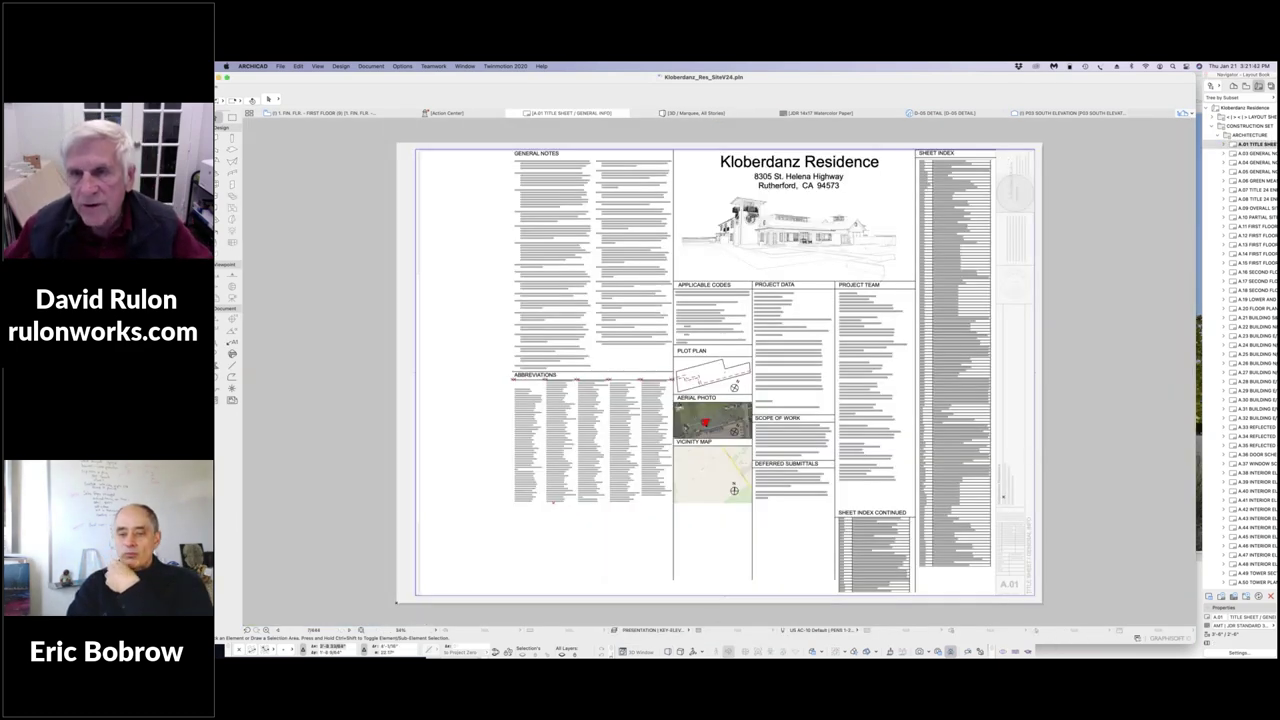
pyautogui.click(941, 547)
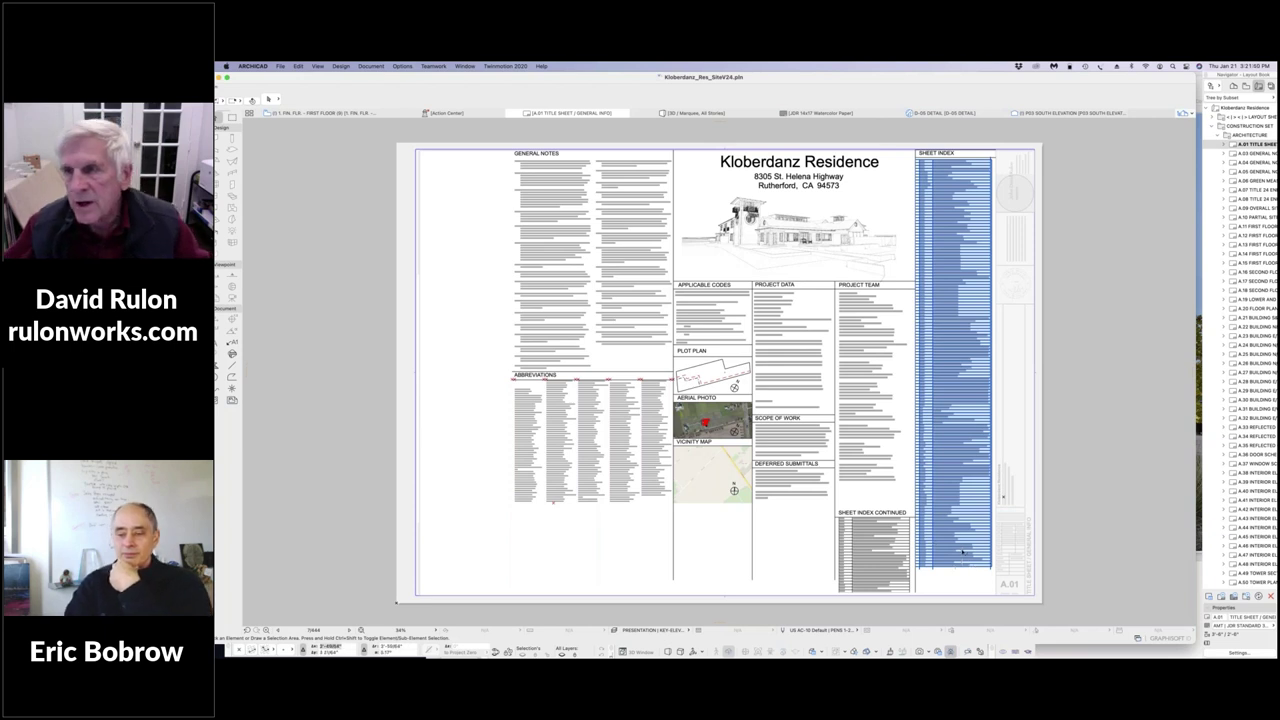
pyautogui.press('Escape')
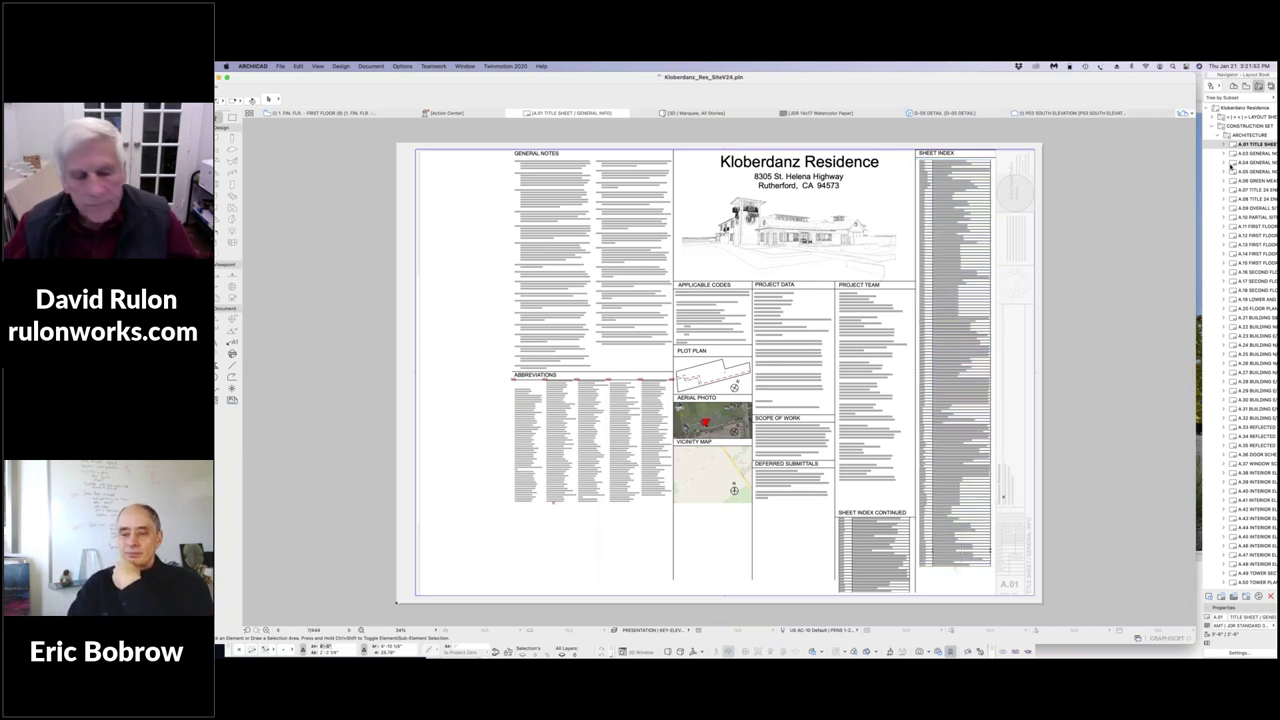
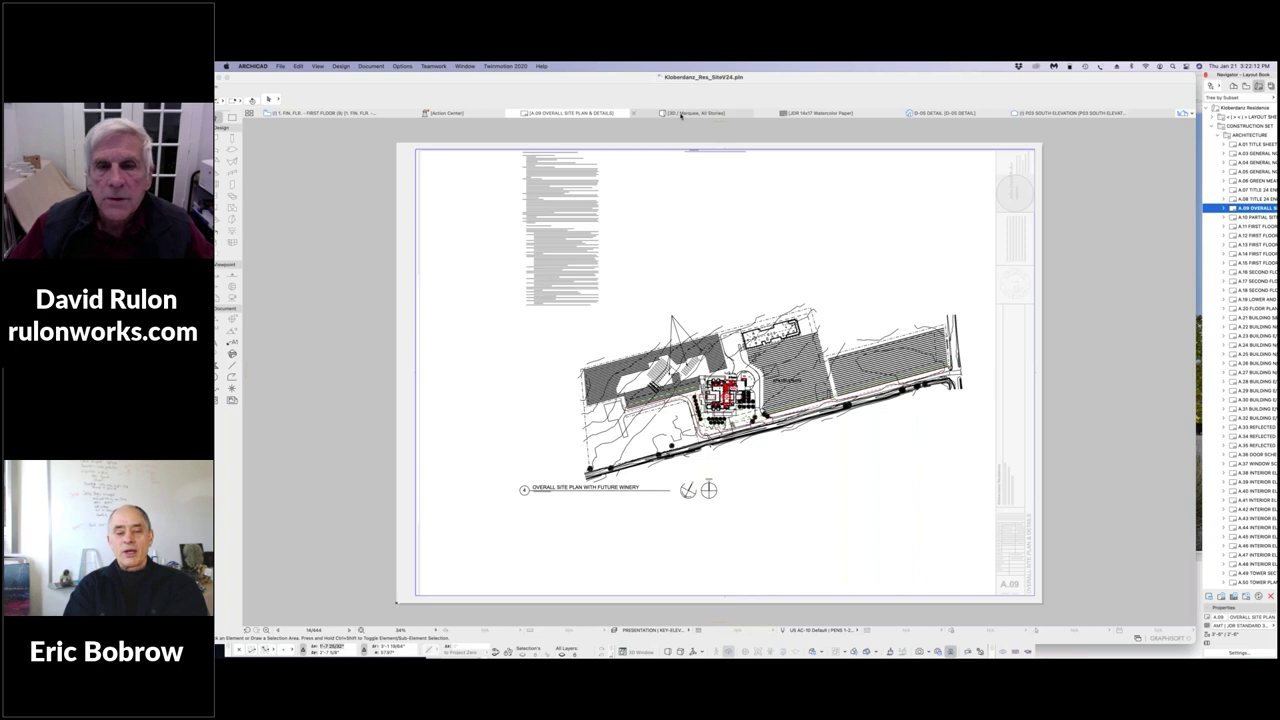
# Return to the 3D model with the project map shown and examine the driveway, vineyard and buildings from above.
pyautogui.click(681, 114)
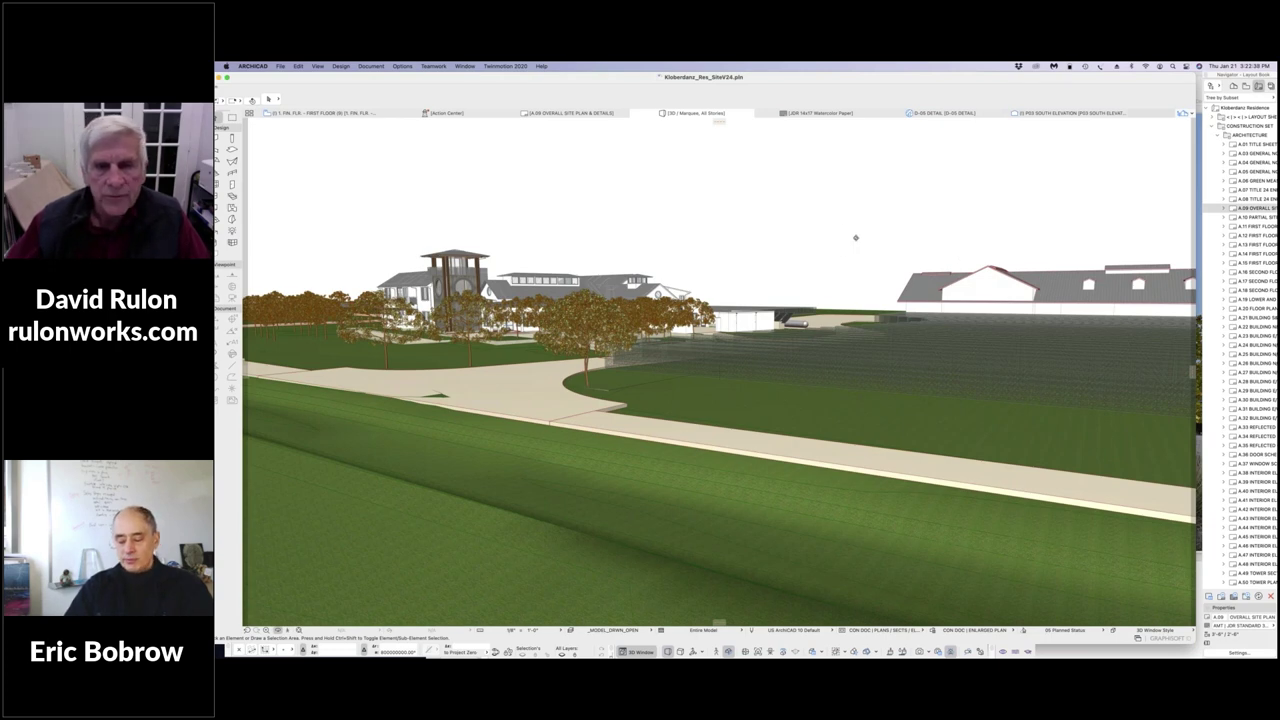
pyautogui.click(1233, 86)
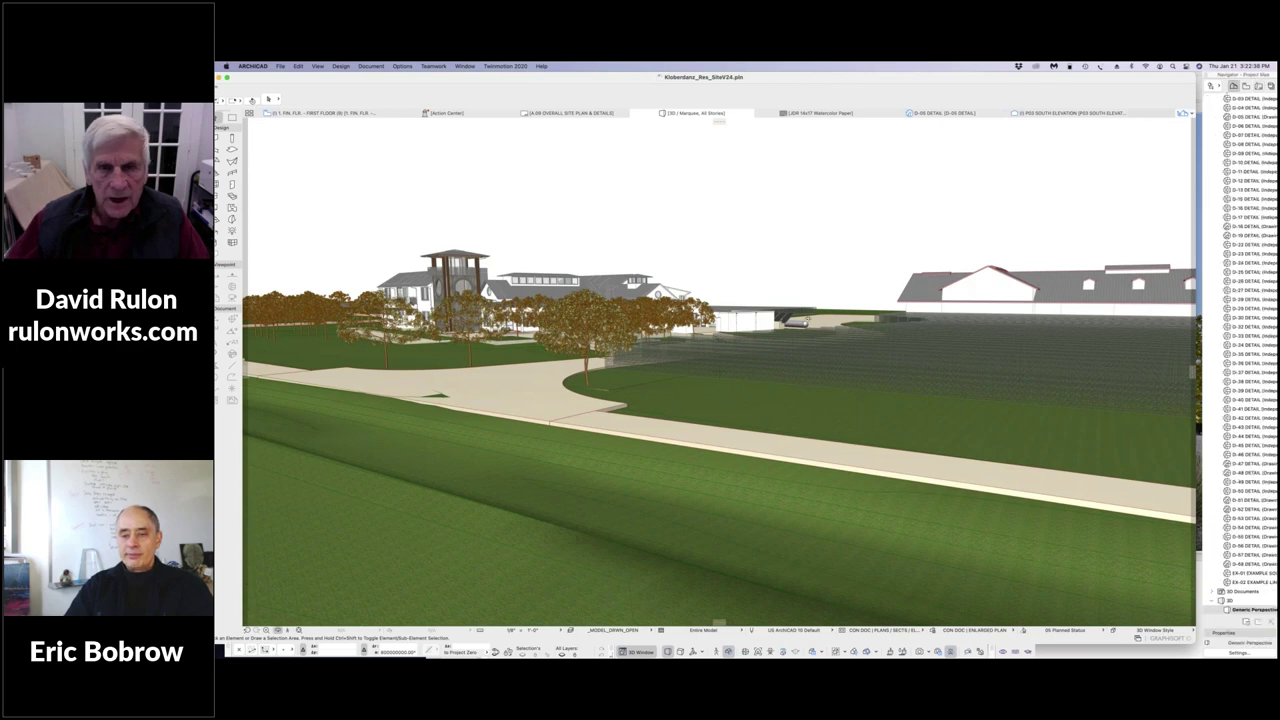
pyautogui.keyDown('shift'); pyautogui.scroll(10, 808, 309); pyautogui.keyUp('shift')
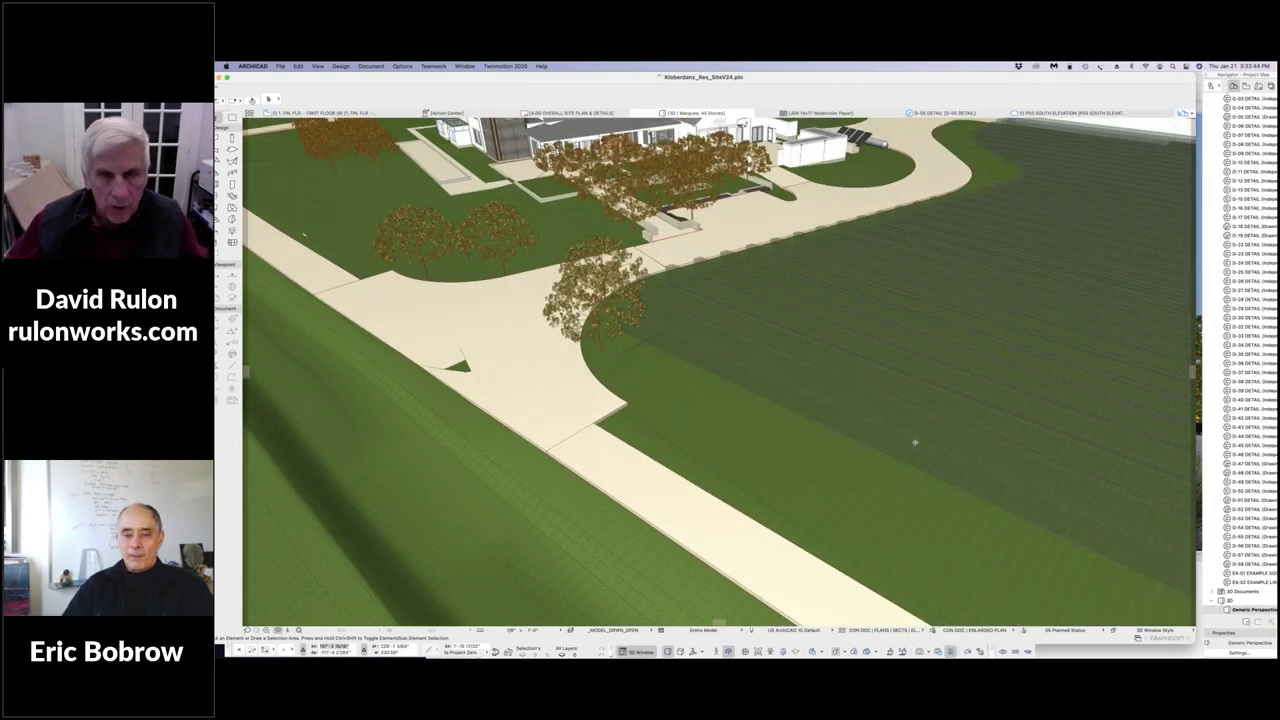
pyautogui.keyDown('shift'); pyautogui.scroll(2, 914, 442); pyautogui.keyUp('shift')
pyautogui.keyDown('shift'); pyautogui.scroll(-3, 914, 442); pyautogui.keyUp('shift')
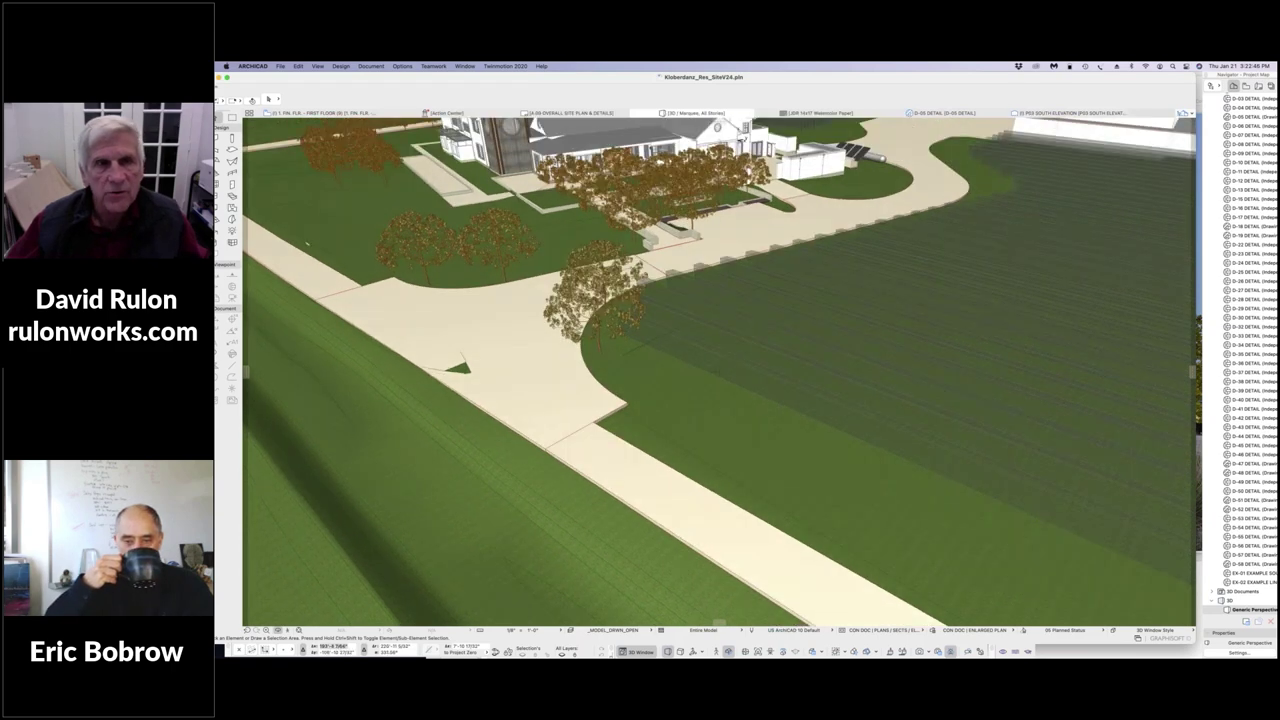
pyautogui.keyDown('shift'); pyautogui.scroll(-2, 914, 442); pyautogui.keyUp('shift')
pyautogui.keyDown('shift'); pyautogui.scroll(-3, 911, 412); pyautogui.keyUp('shift')
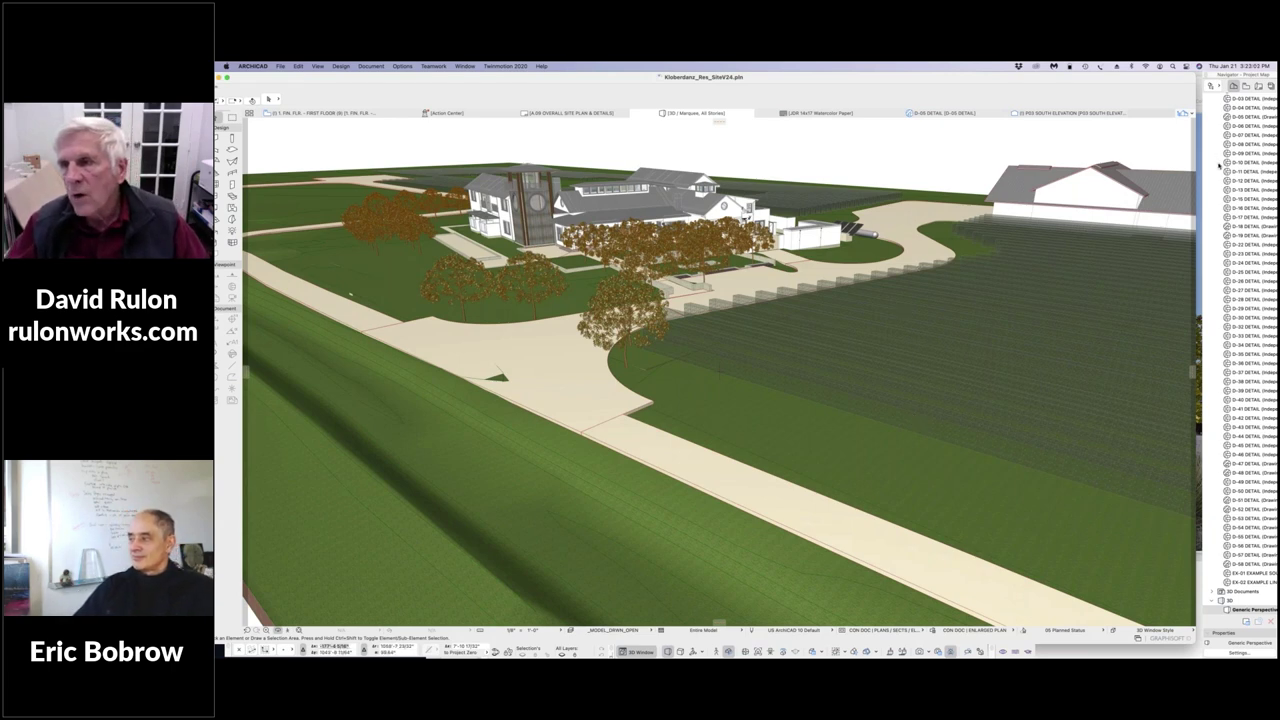
# Open the A.09 Overall Site Plan & Details layout and briefly highlight the Overall Site Plan with Future Winery drawing.
pyautogui.click(1259, 88)
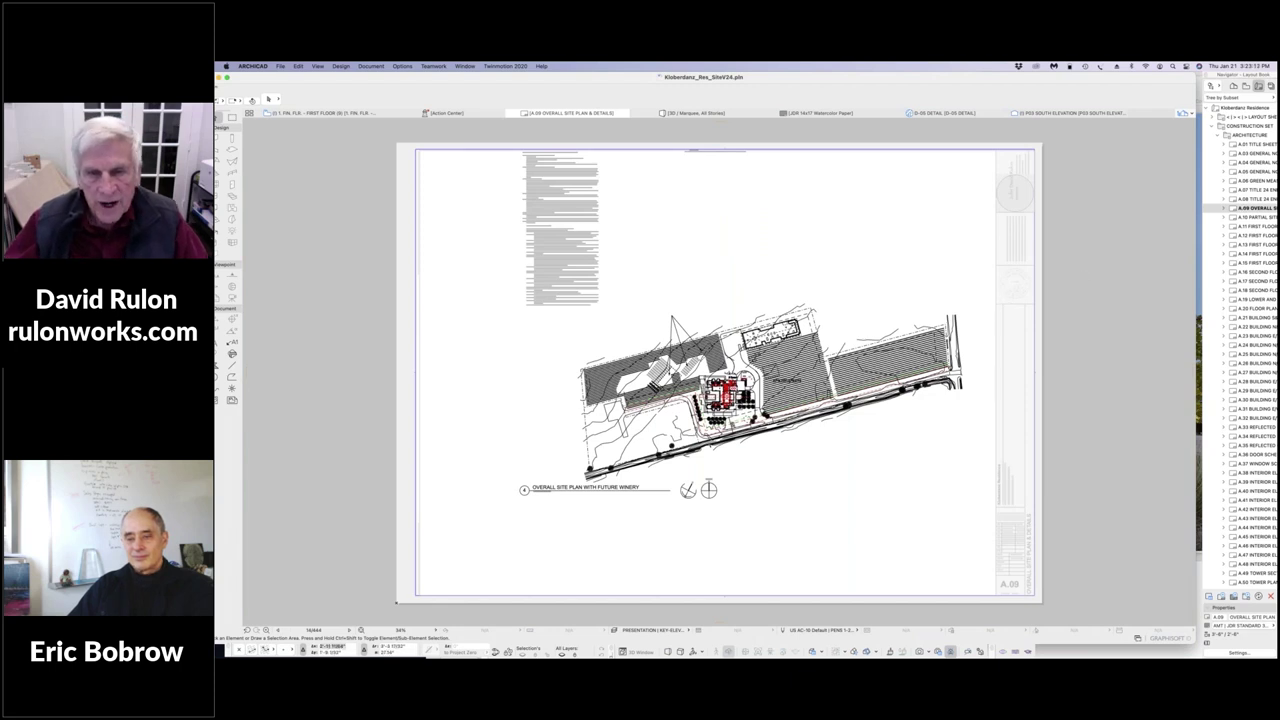
pyautogui.click(940, 286)
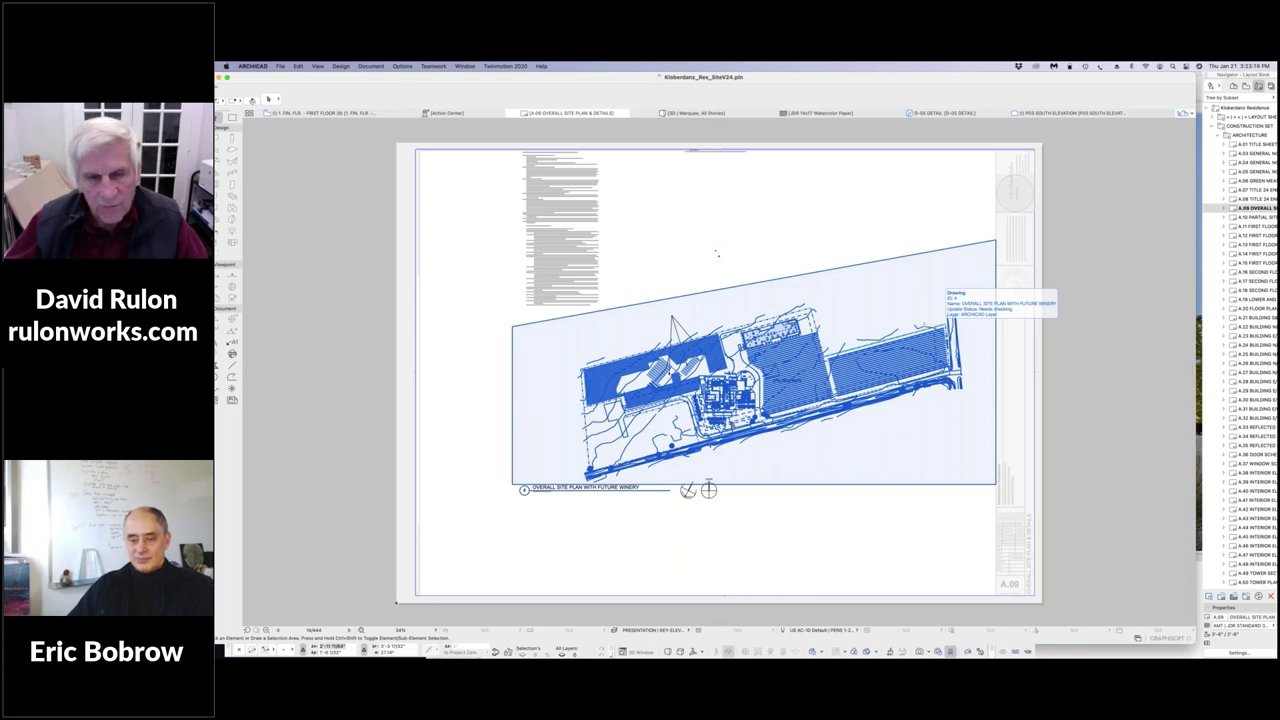
pyautogui.press('Escape')
pyautogui.click(940, 290)
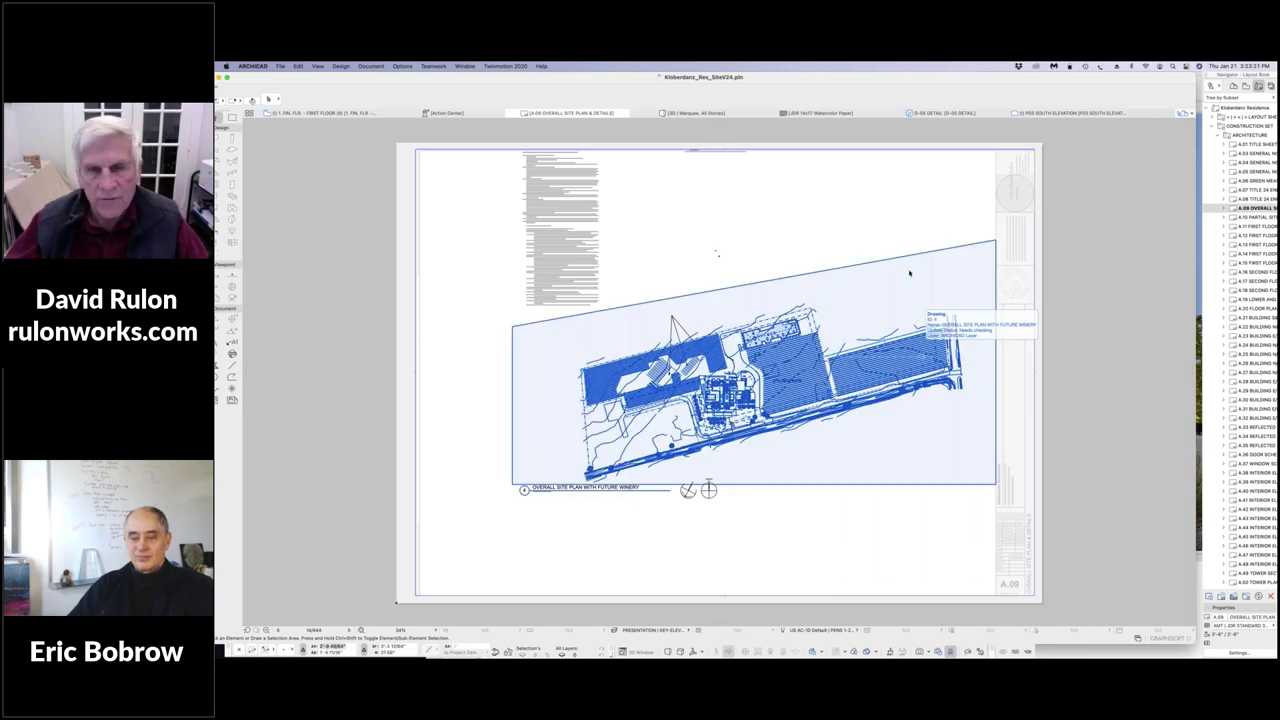
pyautogui.click(871, 217)
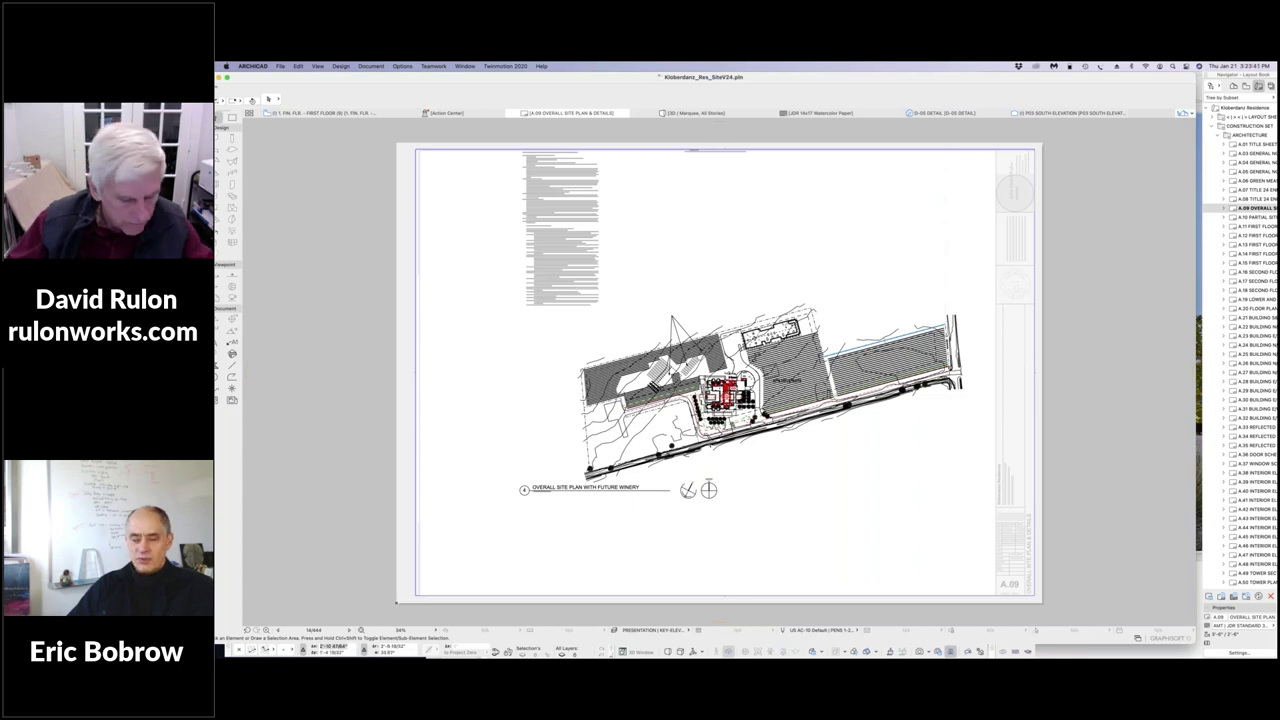
# Examine the residence and its surrounding vineyard and driveway up close on the overall site plan.
pyautogui.hscroll(-3, 745, 374)
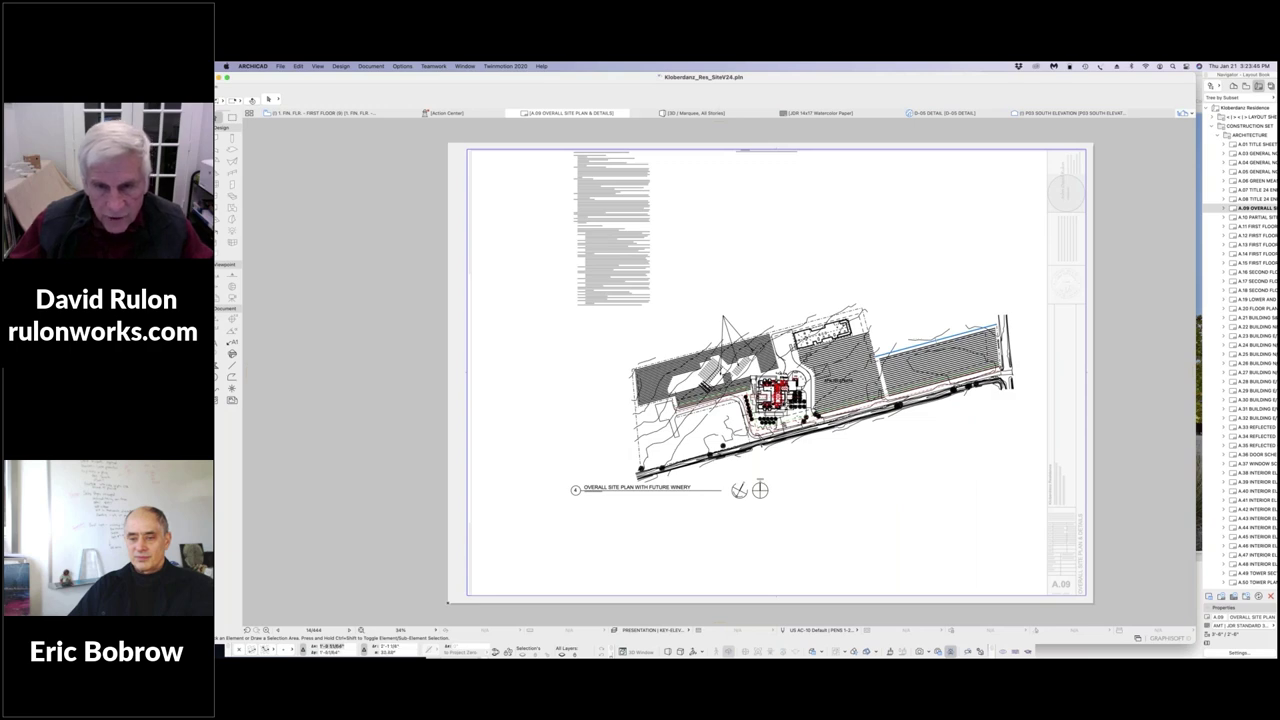
pyautogui.scroll(5, 775, 392)
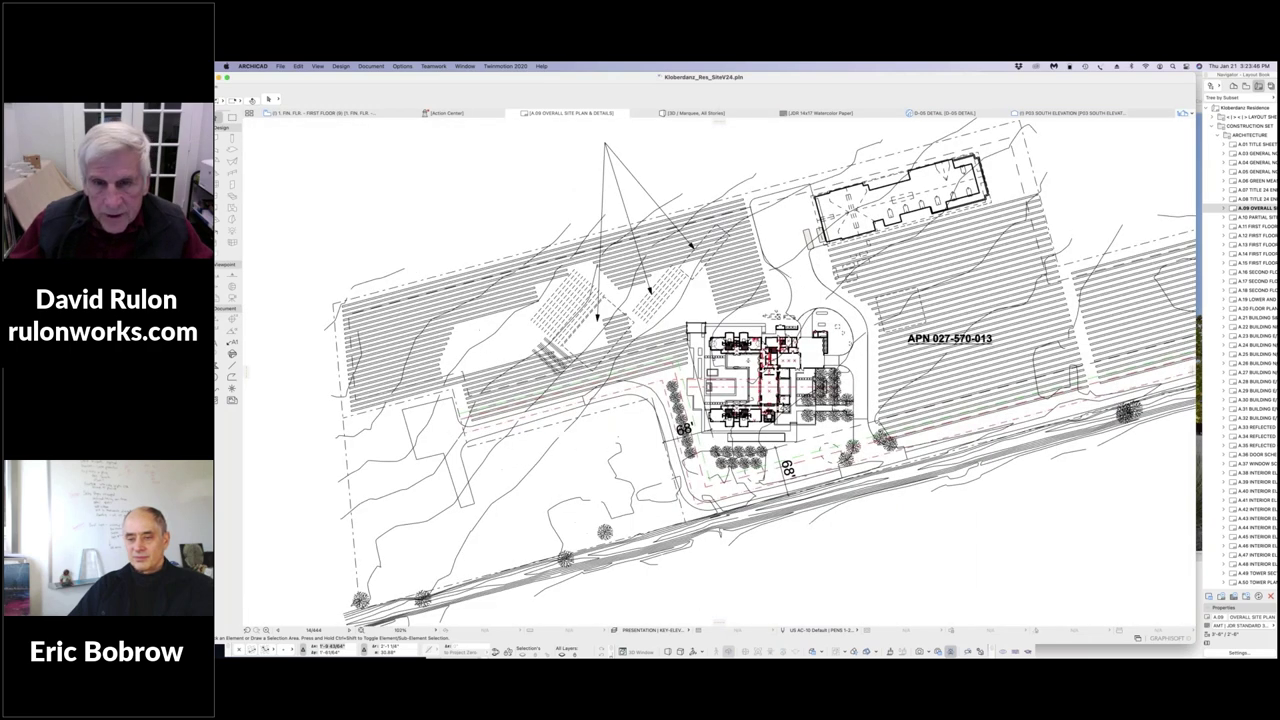
pyautogui.scroll(3, 797, 395)
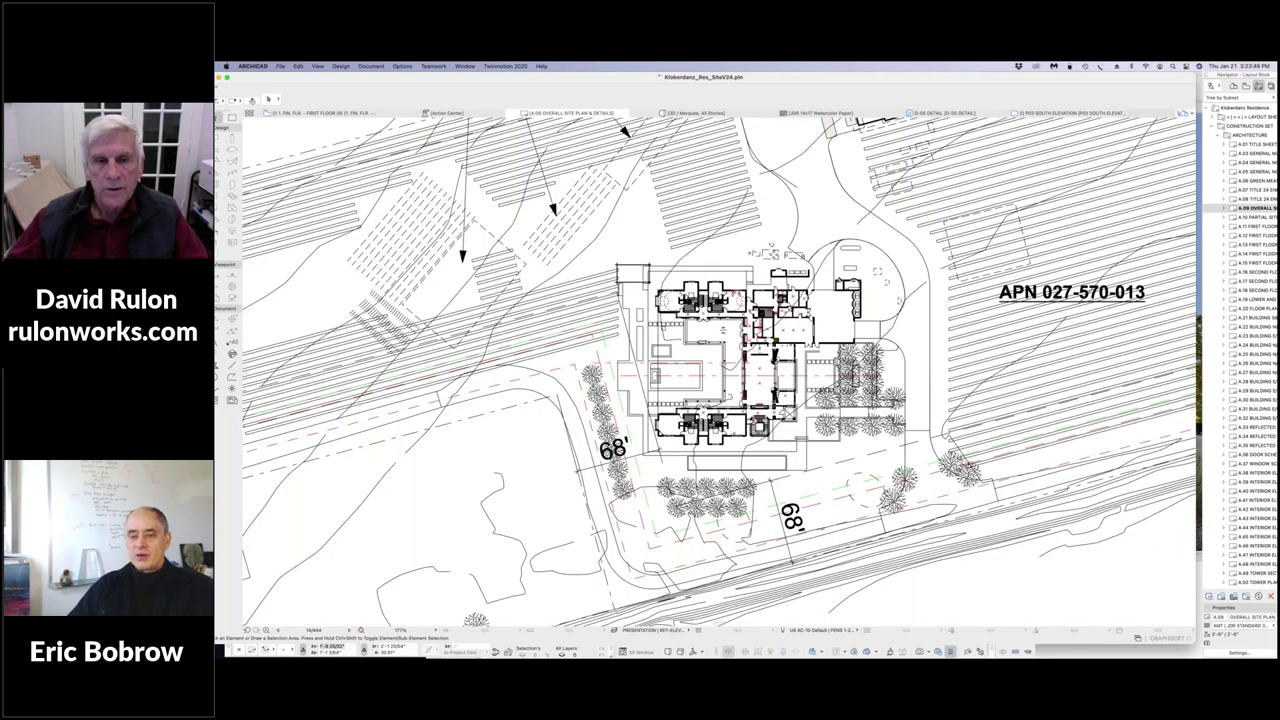
pyautogui.scroll(1, 778, 409)
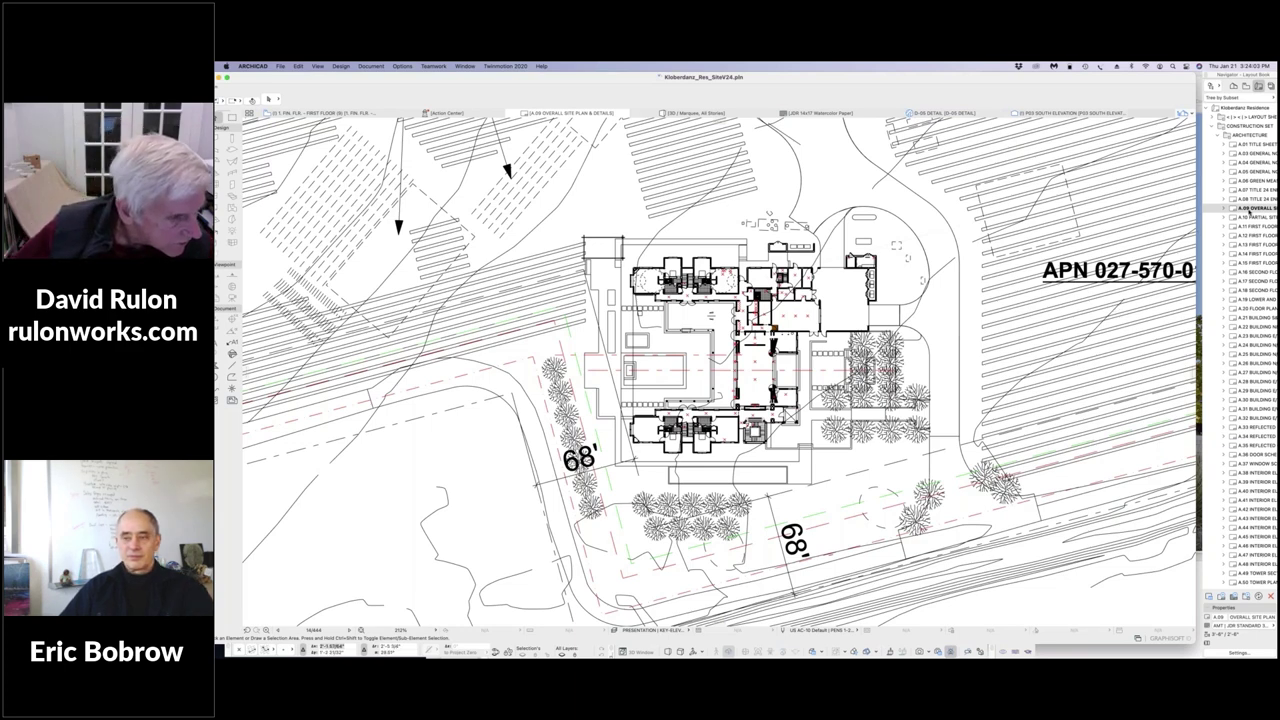
# Open the A.10 Partial Site Plan - Residence layout and view the whole residence with its surroundings.
pyautogui.doubleClick(1251, 217)
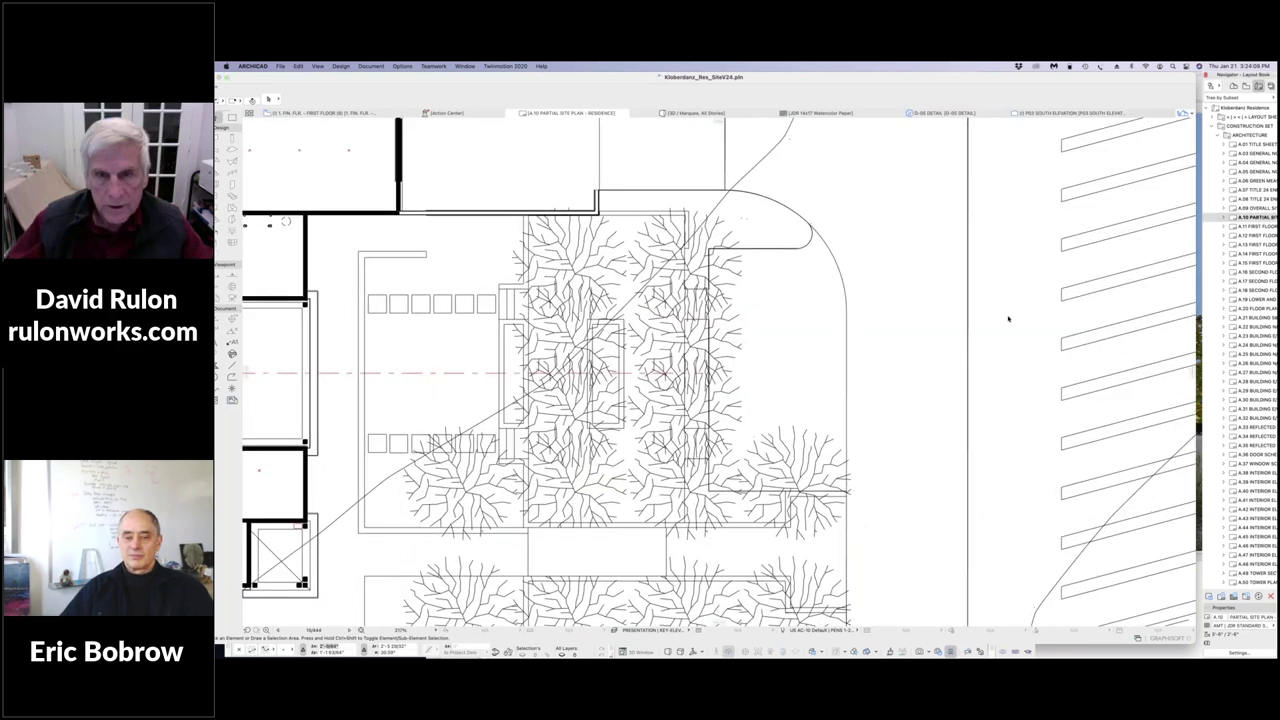
pyautogui.scroll(3, 1008, 318)
pyautogui.scroll(-8, 1008, 318)
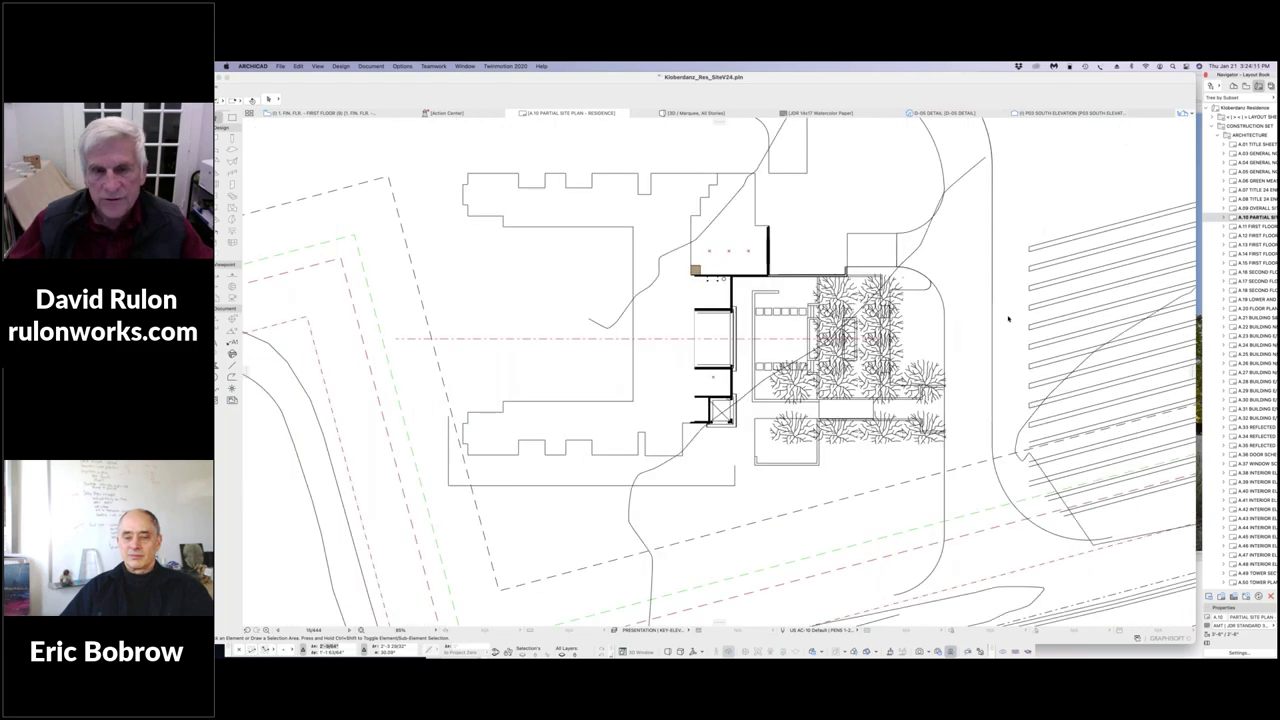
pyautogui.scroll(-2, 1008, 318)
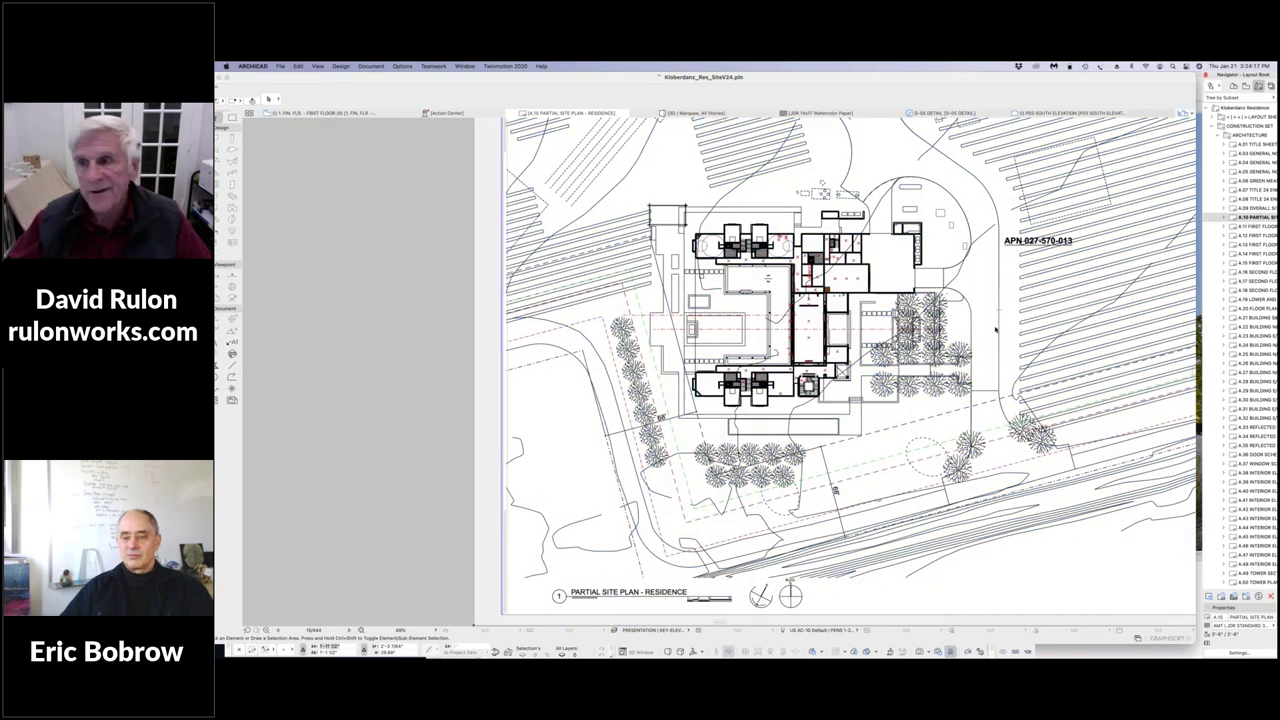
# Open the A.11 First Floor Plan layout, examine the plan up close, and fit the whole sheet in view.
pyautogui.click(1240, 227)
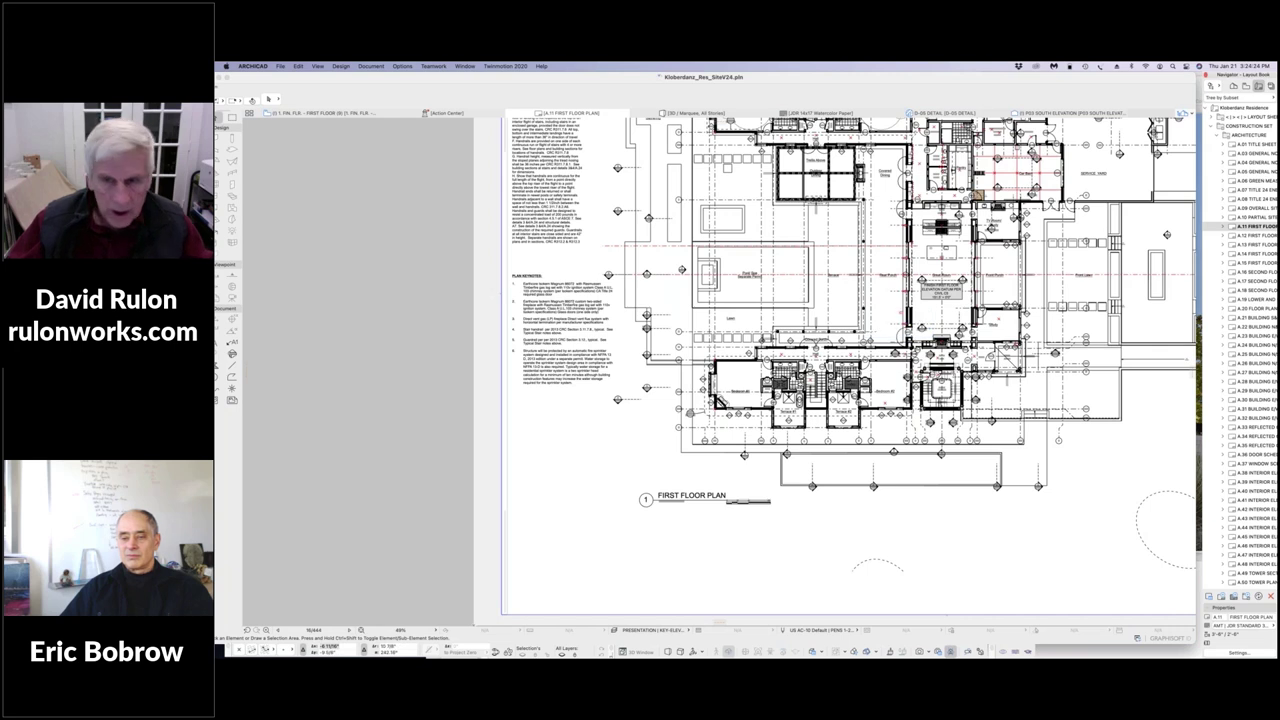
pyautogui.click(916, 318)
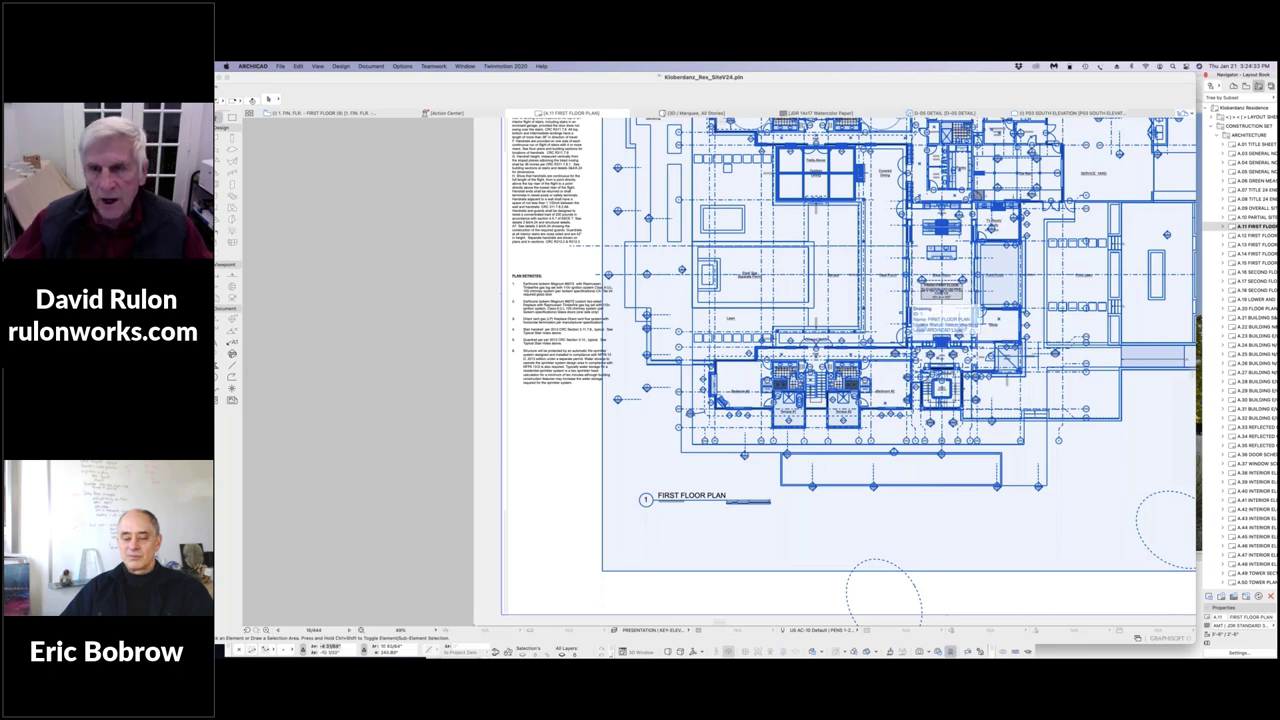
pyautogui.press('Escape')
pyautogui.scroll(2, 900, 338)
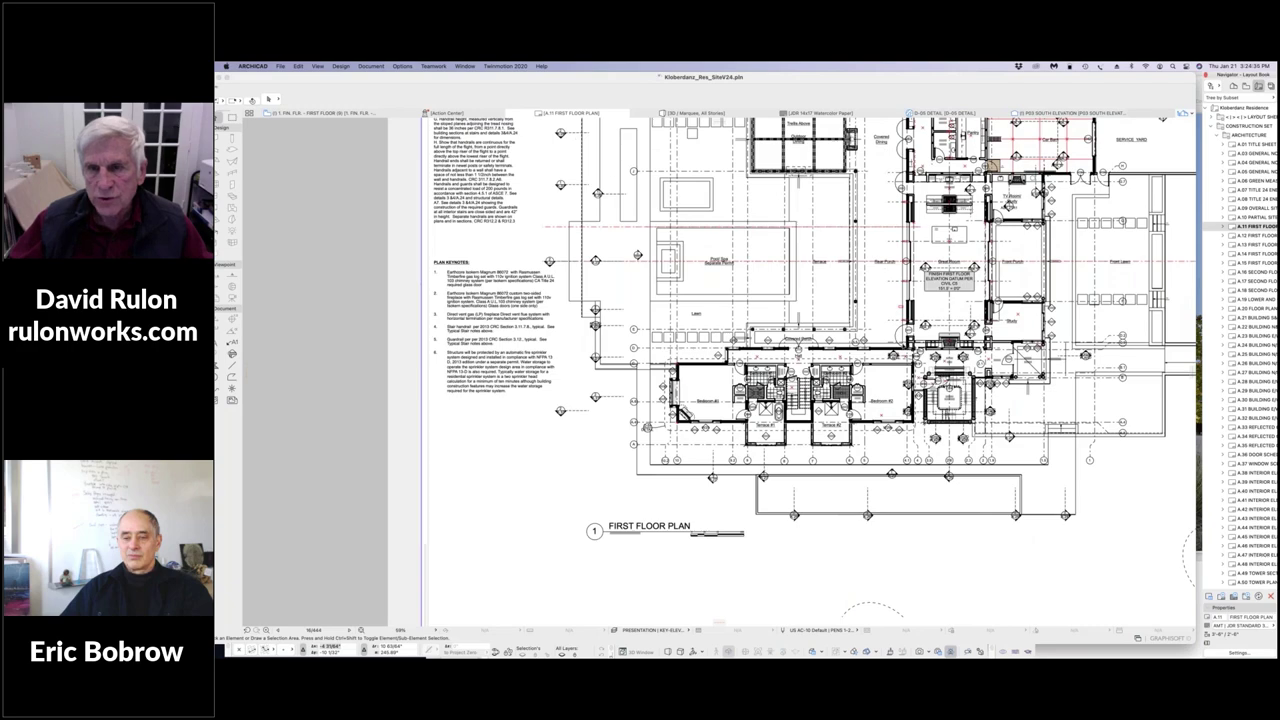
pyautogui.scroll(4, 901, 343)
pyautogui.scroll(-6, 901, 343)
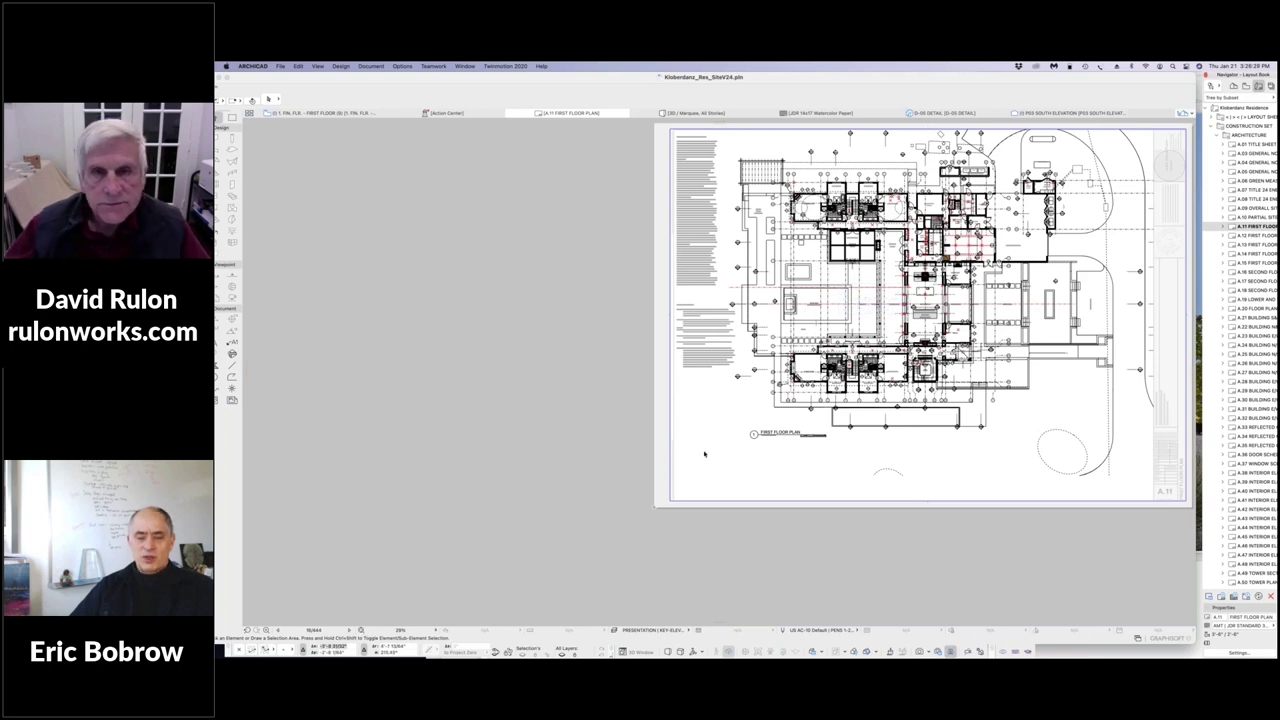
pyautogui.click(361, 630)
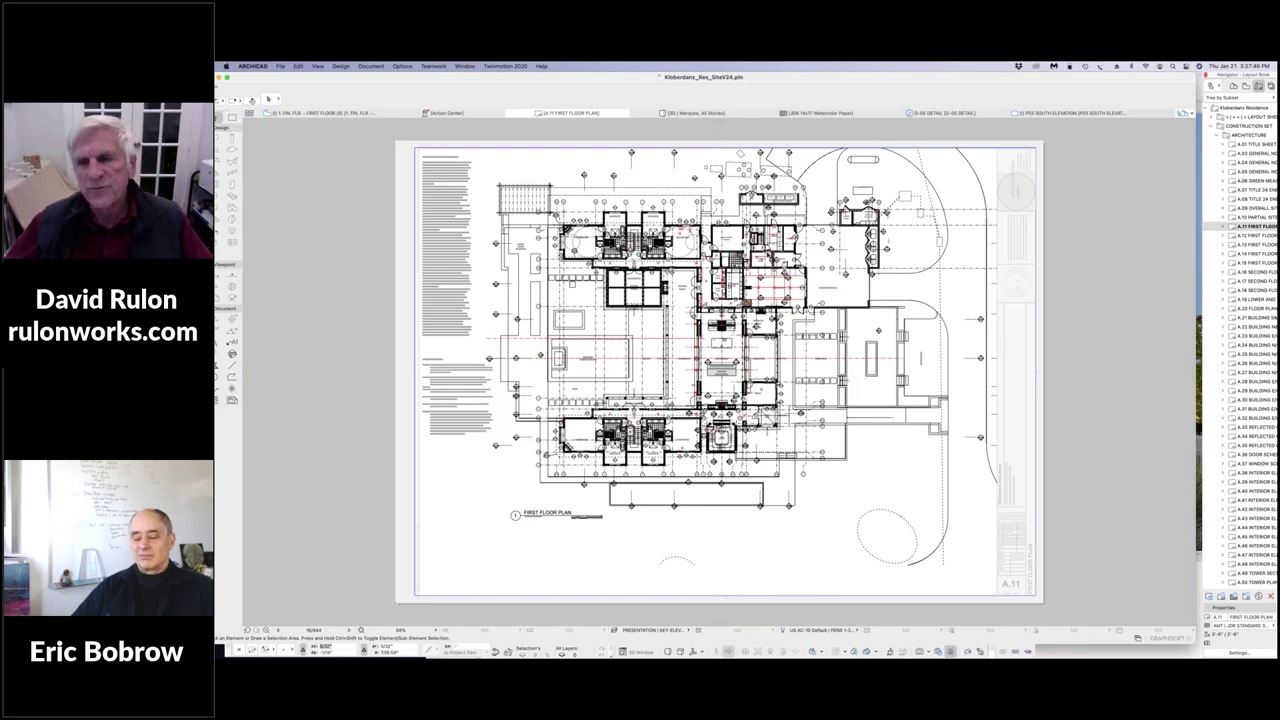
# Show the A.12 First Floor Plan - North, A.13 First Floor Slab Plan - North and A.14 First Floor Plan - South layouts in turn.
pyautogui.click(1257, 236)
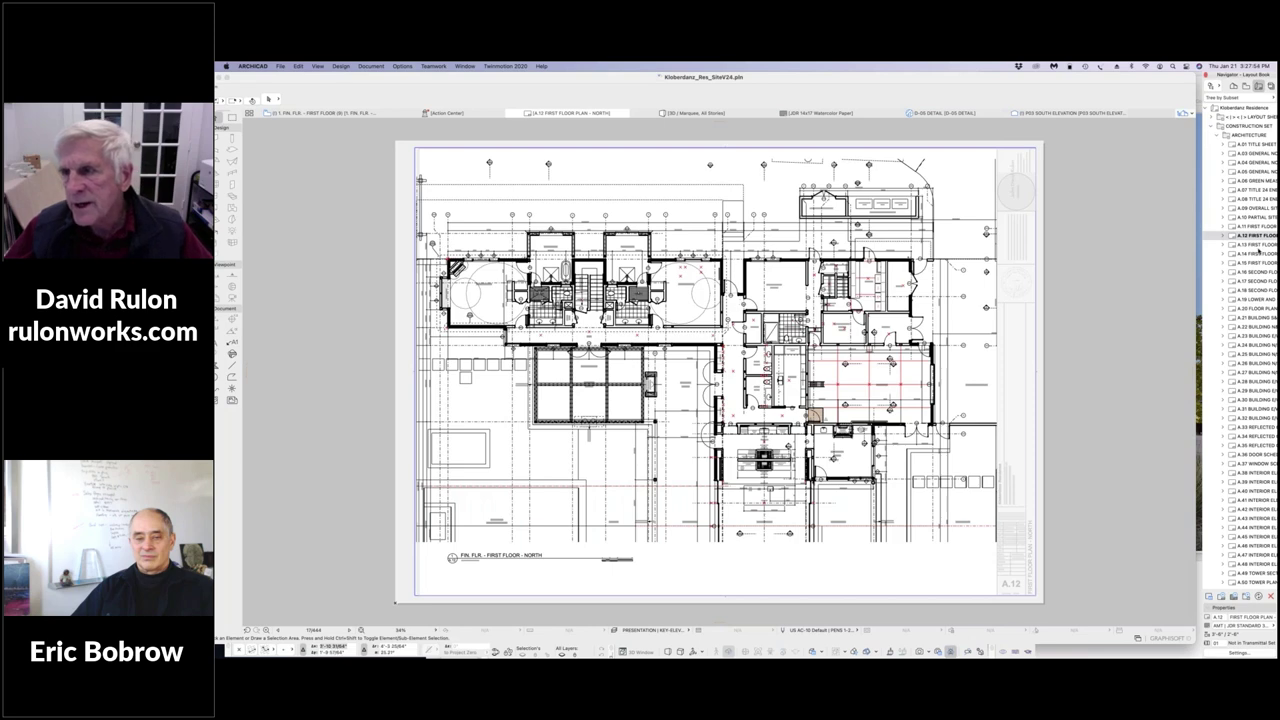
pyautogui.click(1271, 245)
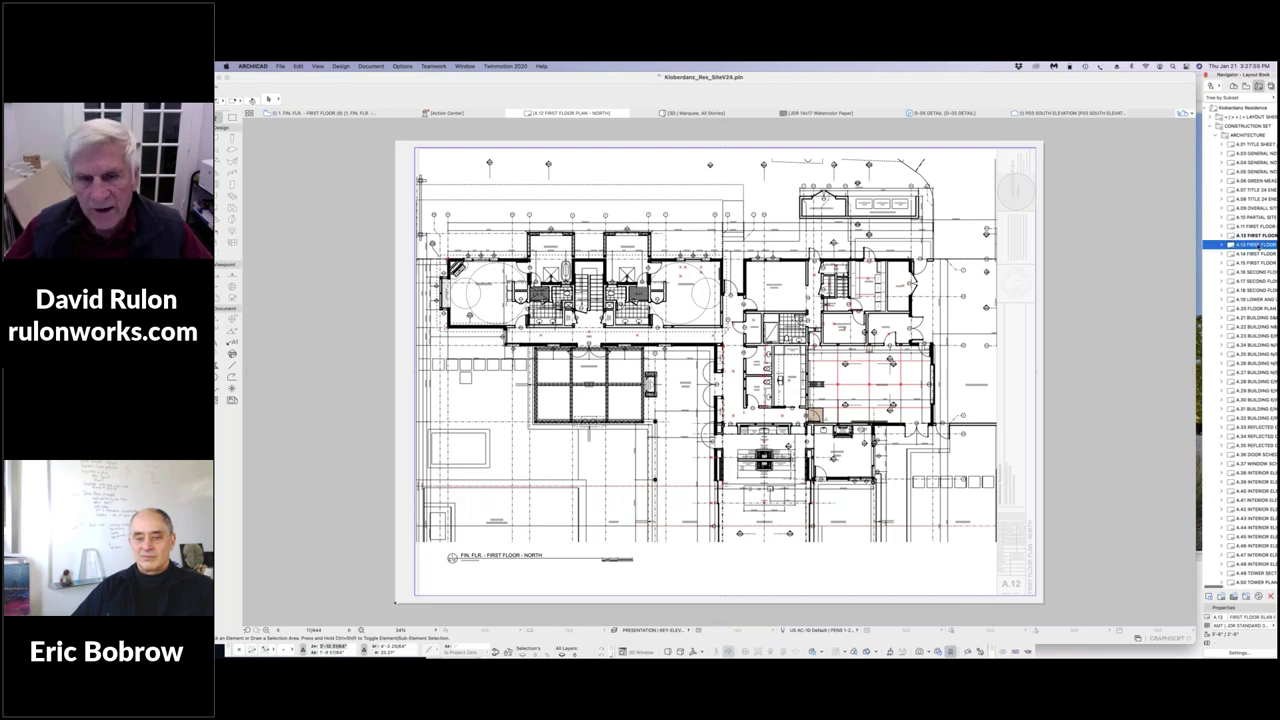
pyautogui.doubleClick(1258, 244)
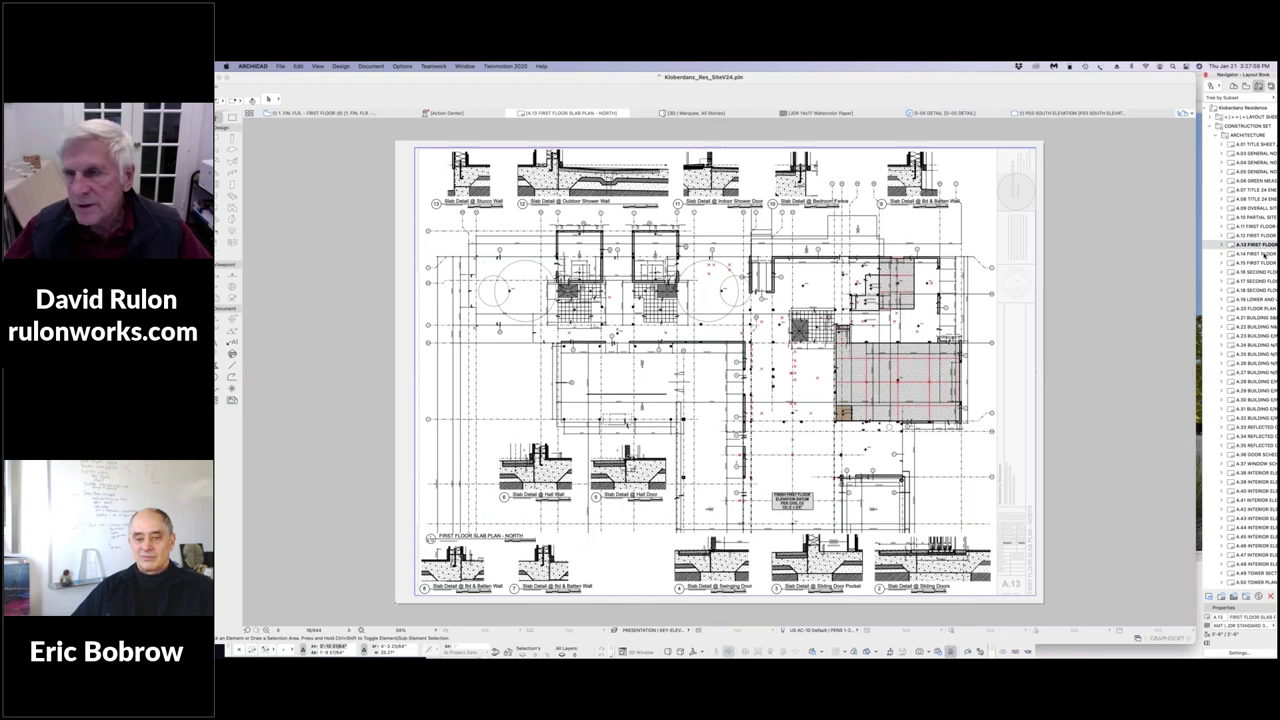
pyautogui.doubleClick(1262, 254)
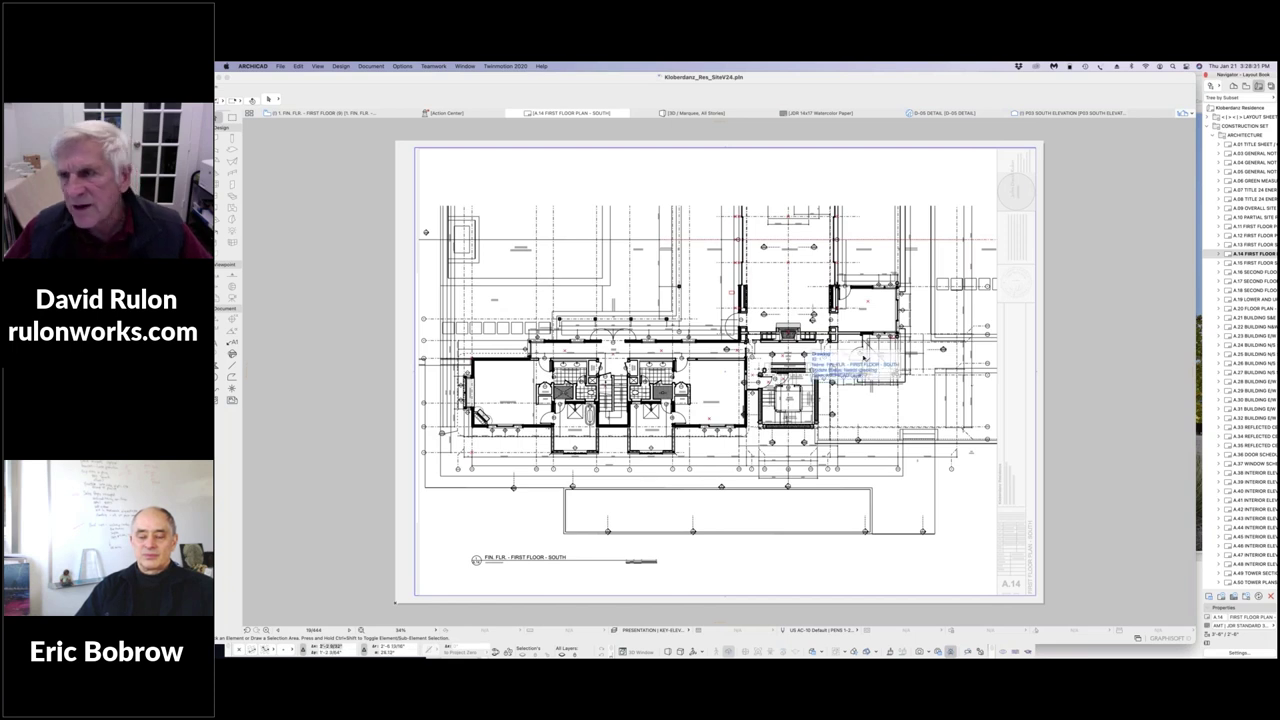
# Open the A.19 Lower and Upper Roof Plans layout and briefly highlight a drawing around the tower floor plan.
pyautogui.doubleClick(1256, 299)
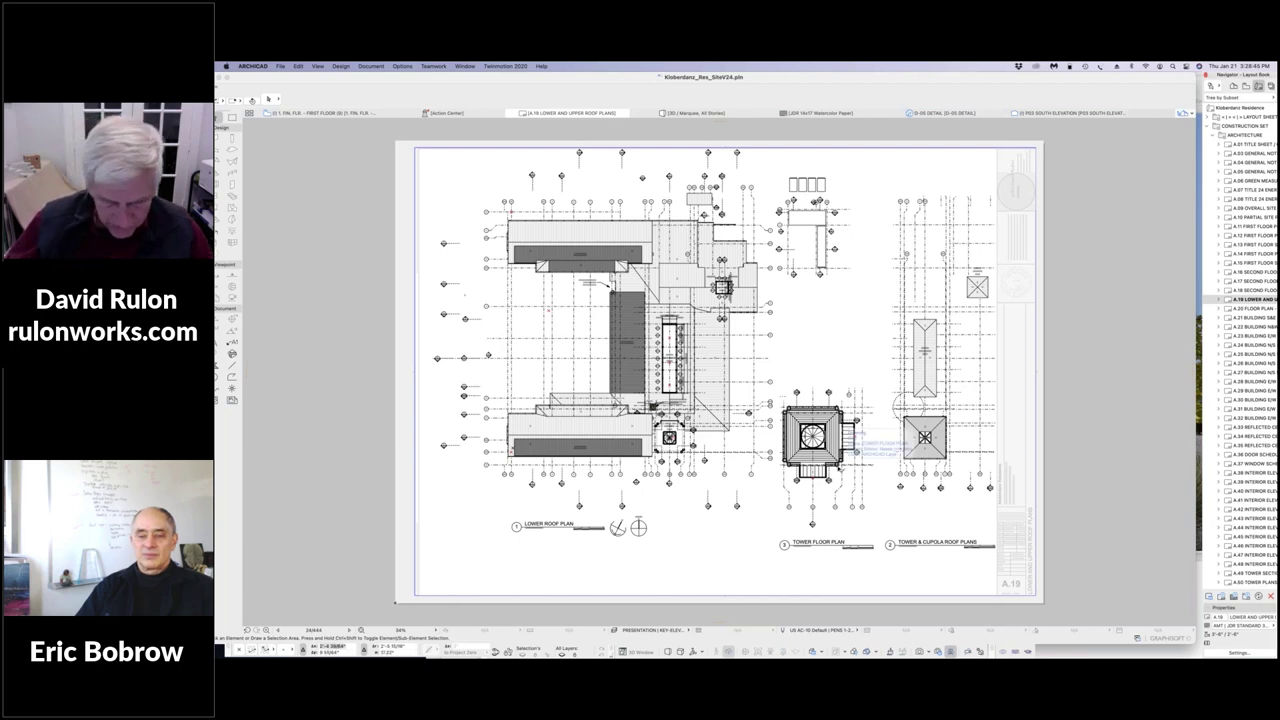
pyautogui.click(848, 432)
pyautogui.press('Escape')
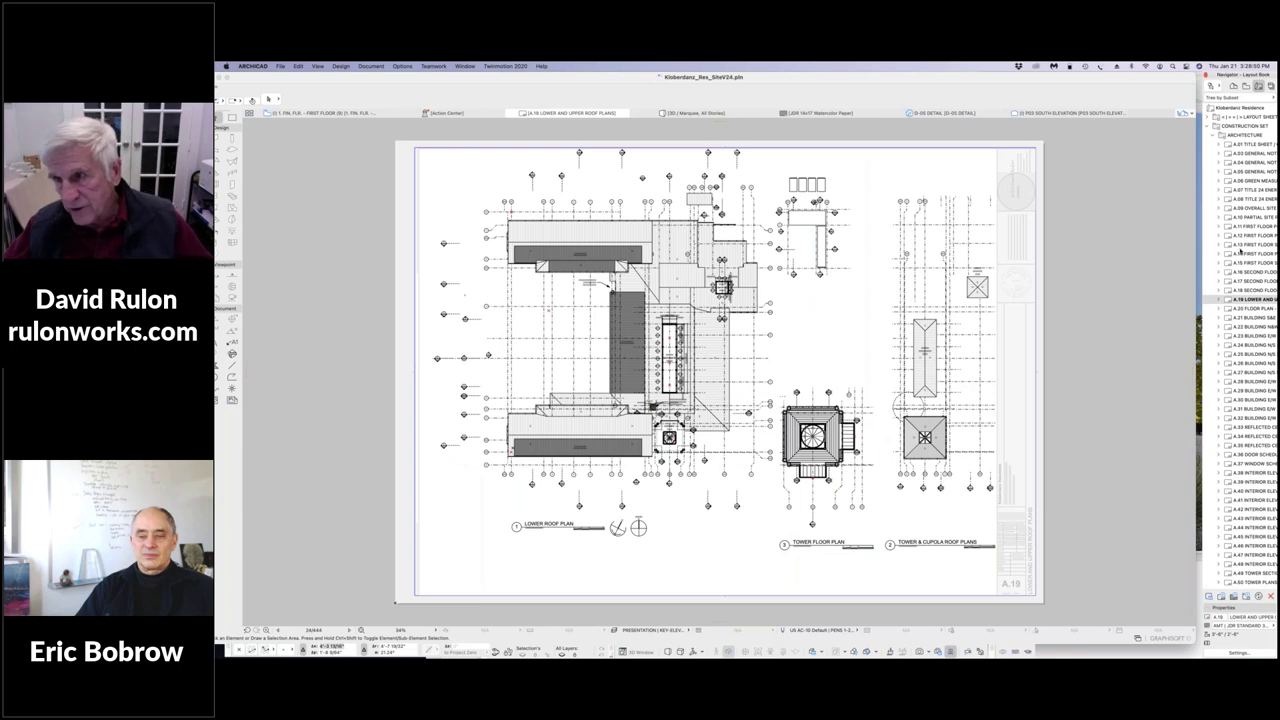
# Return to the A.11 First Floor Plan layout and step through layouts A.12 and A.13 to A.14 again.
pyautogui.click(1249, 236)
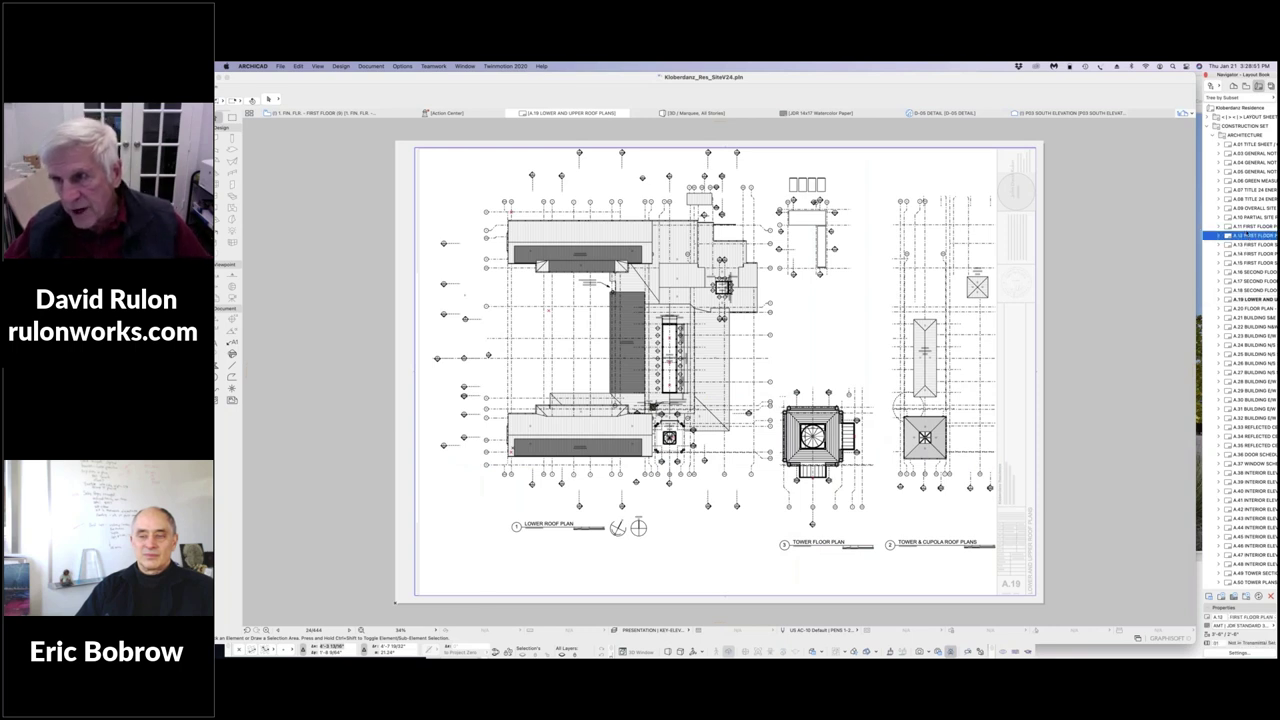
pyautogui.click(1249, 227)
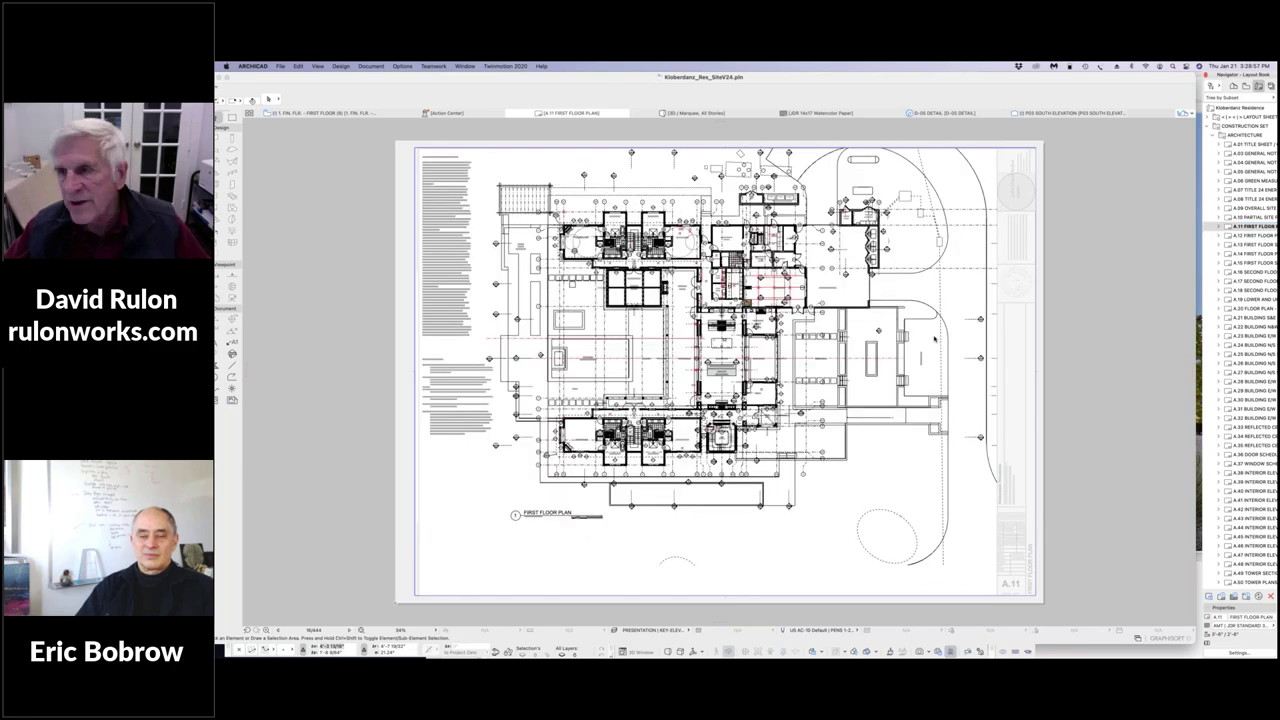
pyautogui.click(1250, 235)
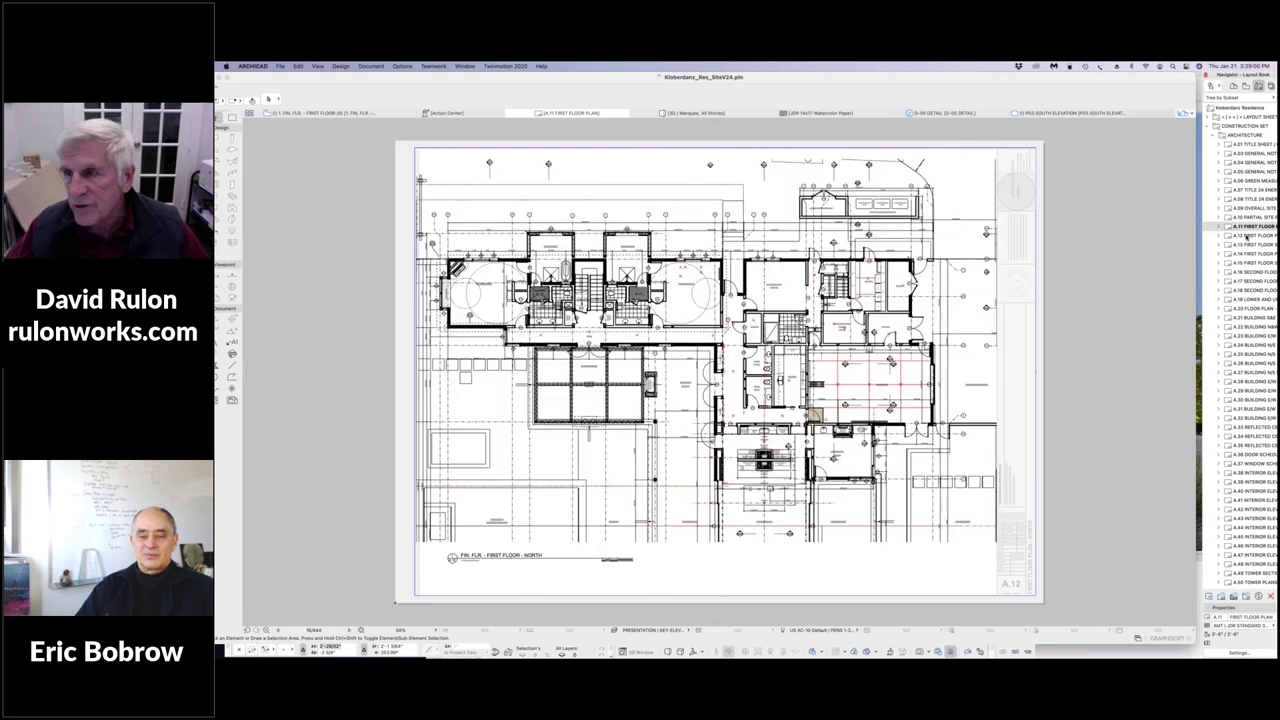
pyautogui.click(1240, 244)
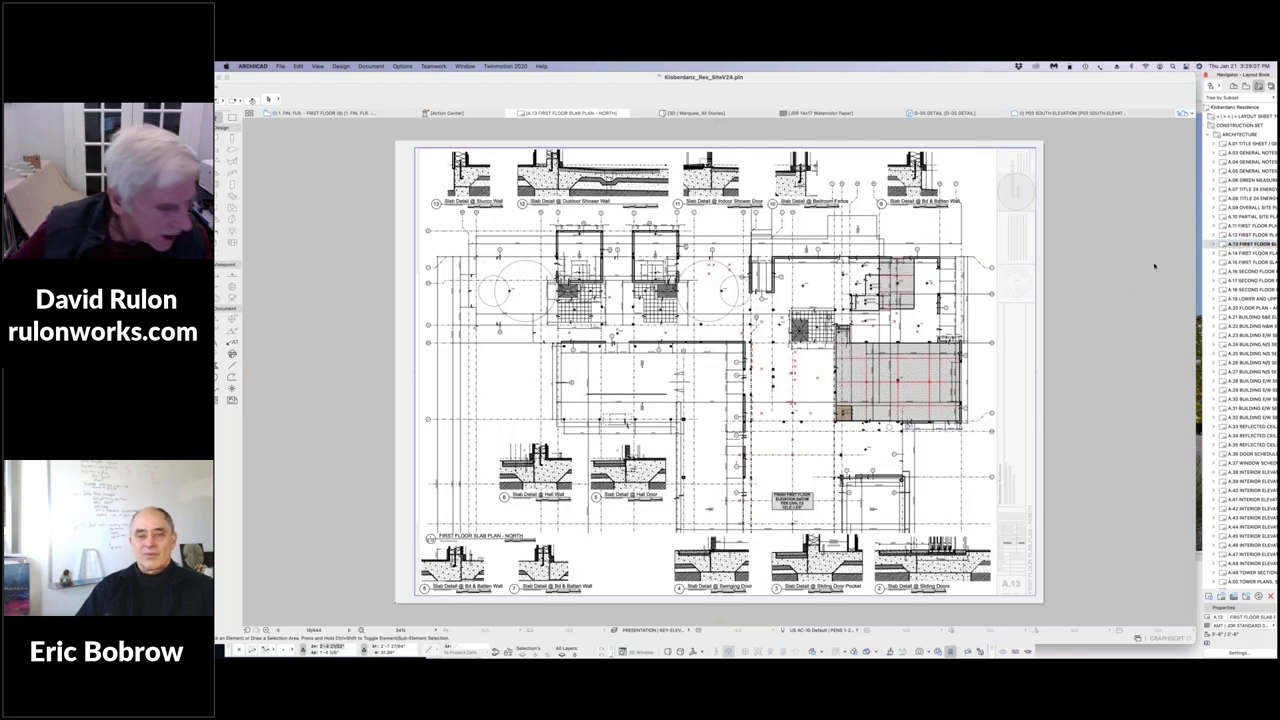
pyautogui.press('Down')
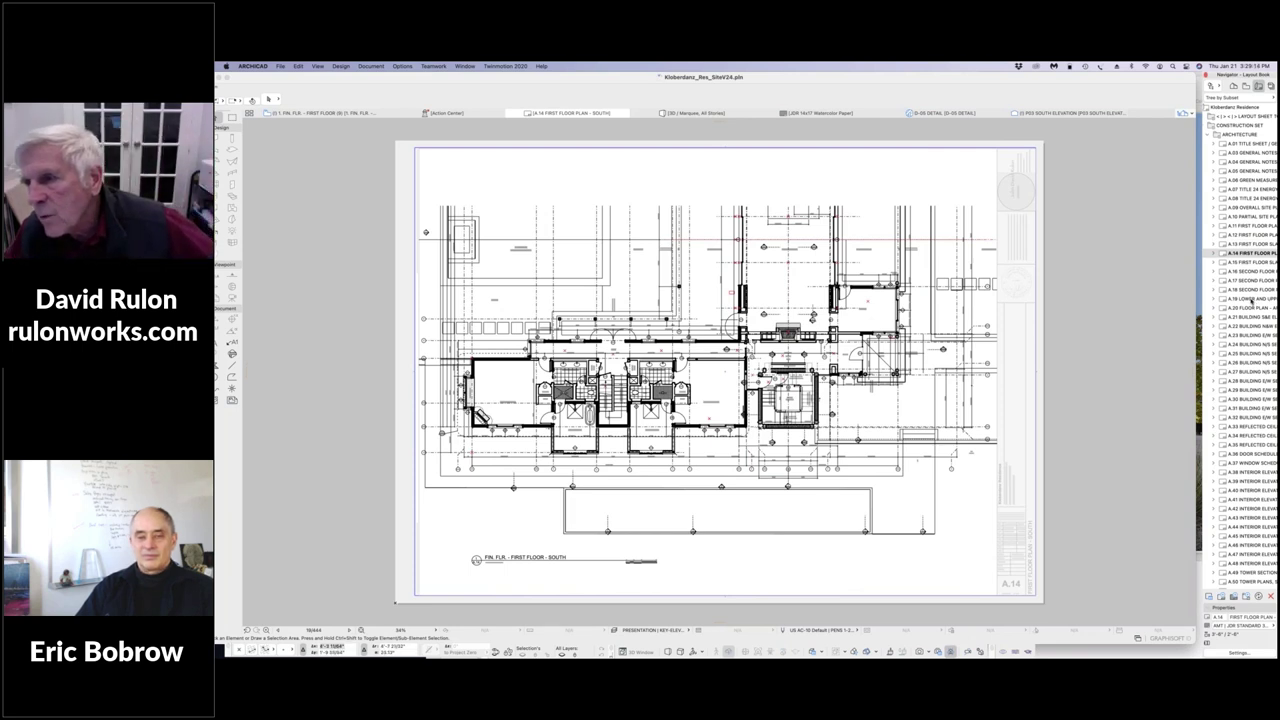
# Look through the full sheet names of the construction set's architecture layouts.
pyautogui.scroll(-3, 1245, 287)
pyautogui.hscroll(5, 1245, 287)
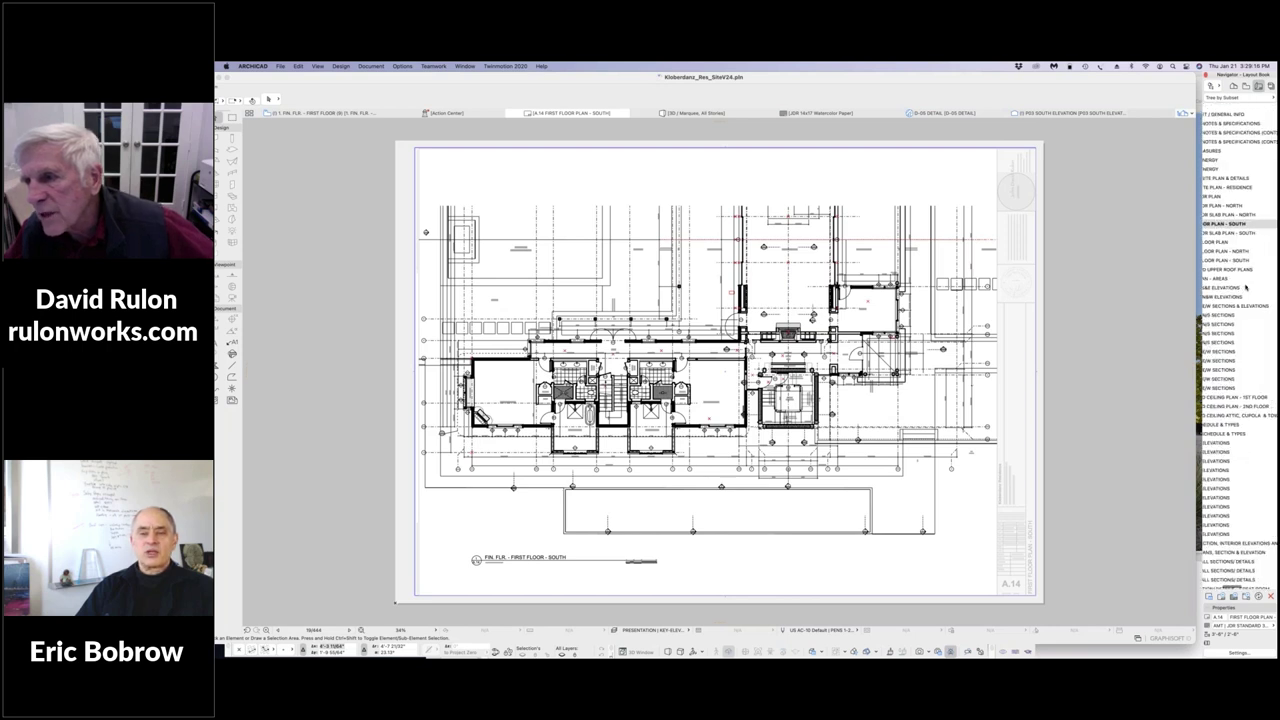
pyautogui.hscroll(-5, 1247, 287)
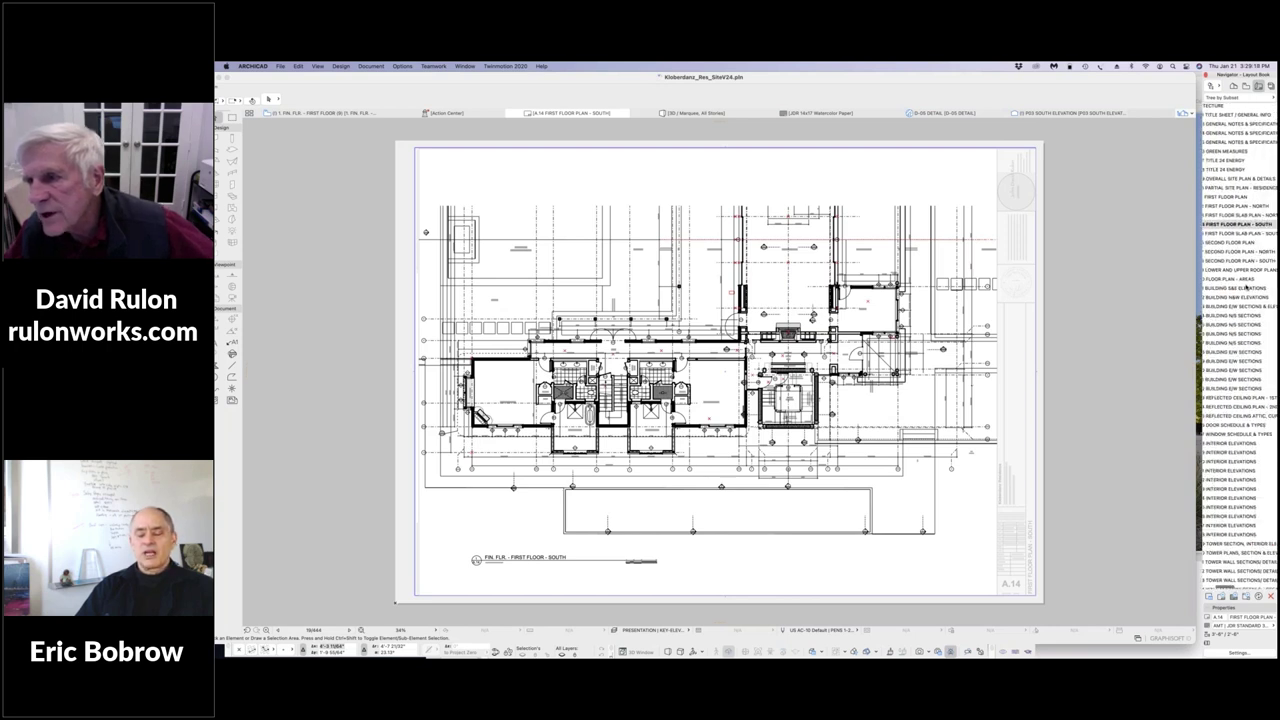
pyautogui.hscroll(-3, 1246, 287)
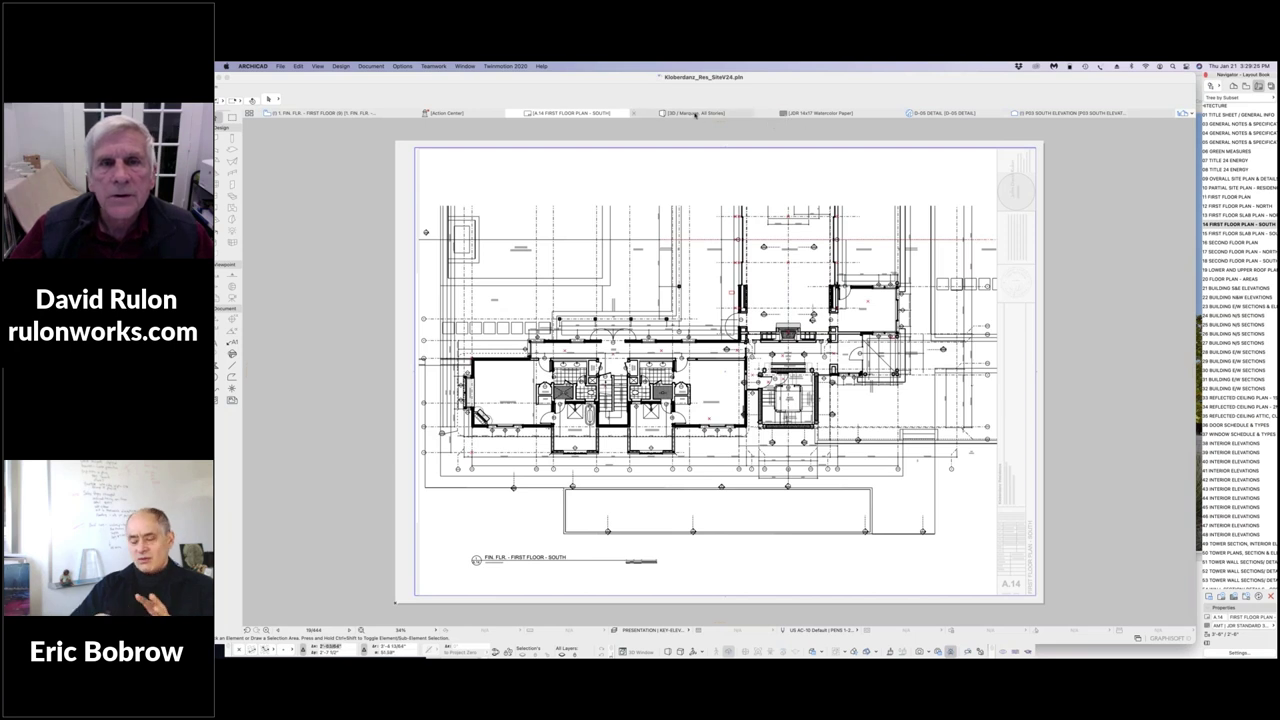
# Return to the 3D model and examine the driveway entrance, trees and vineyard rows up close.
pyautogui.click(710, 113)
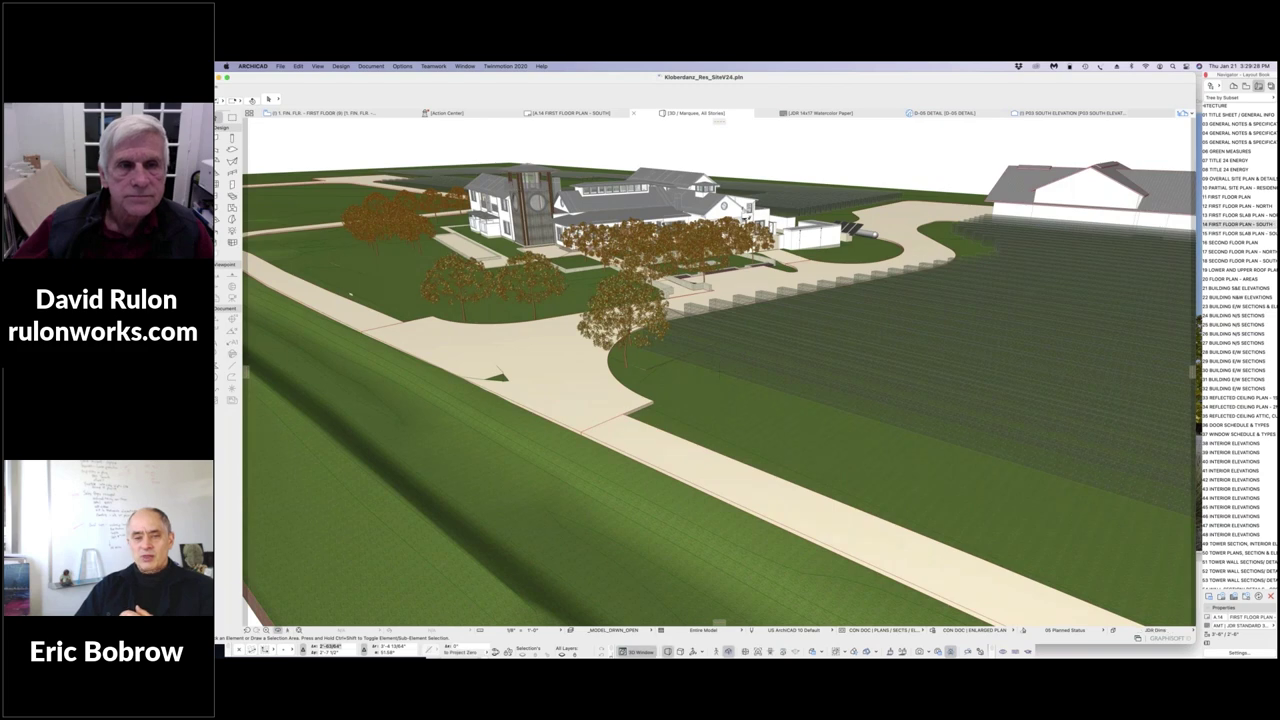
pyautogui.scroll(2, 719, 382)
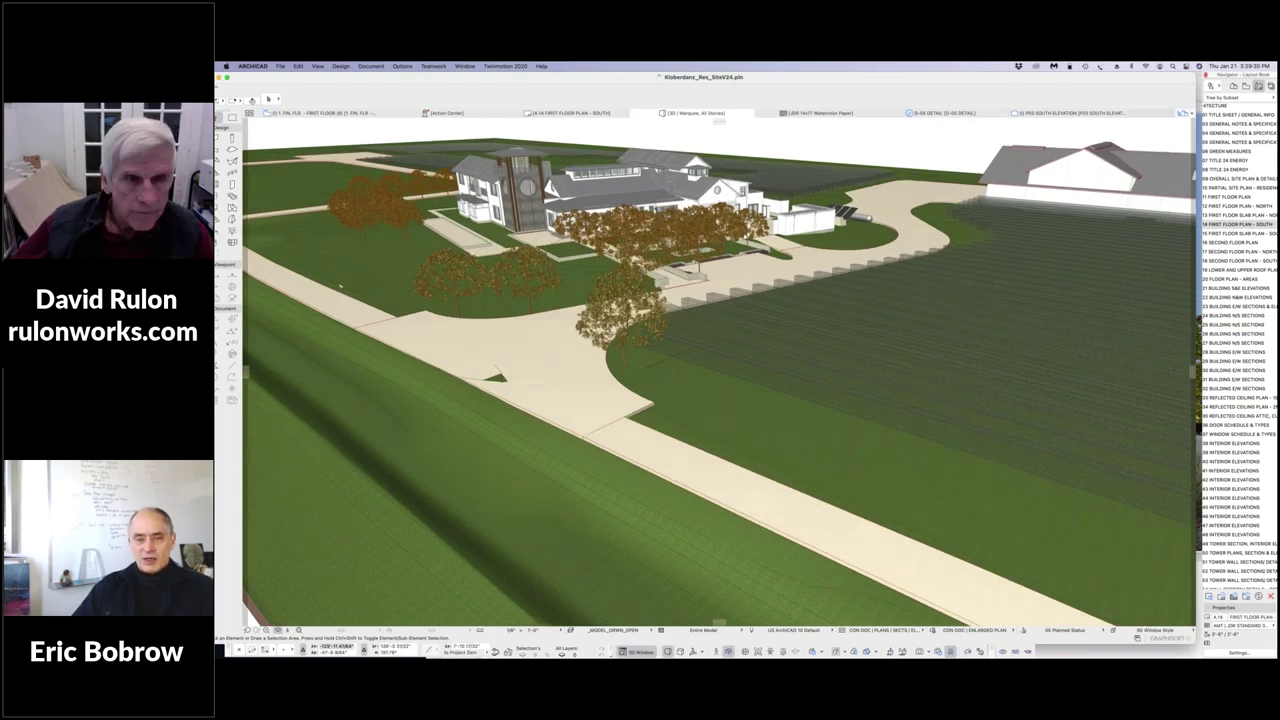
pyautogui.scroll(2, 596, 285)
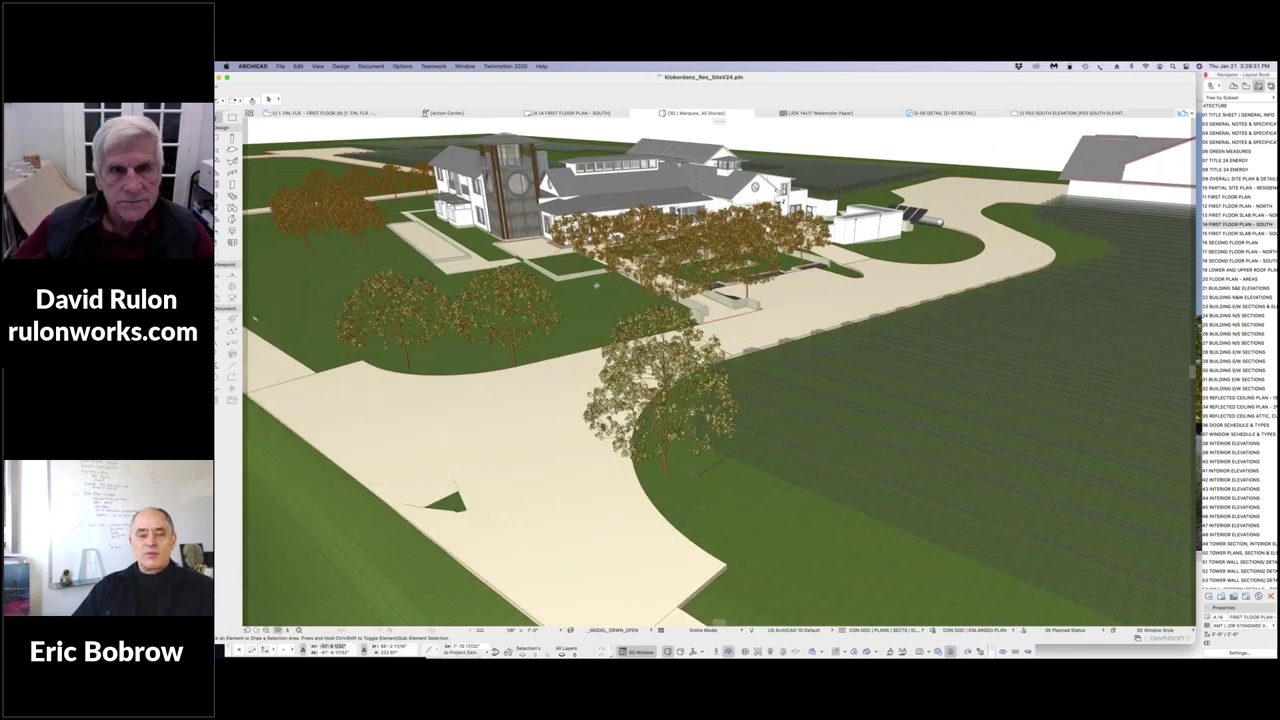
pyautogui.scroll(3, 596, 285)
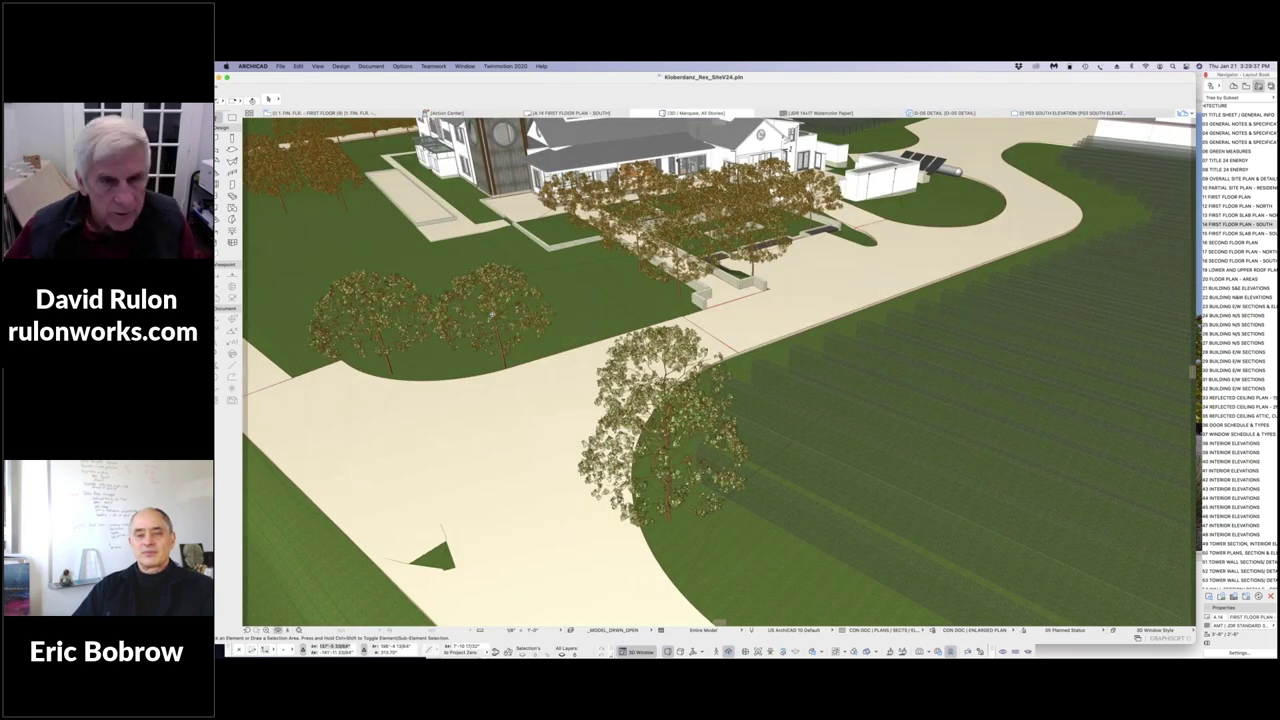
pyautogui.scroll(2, 493, 314)
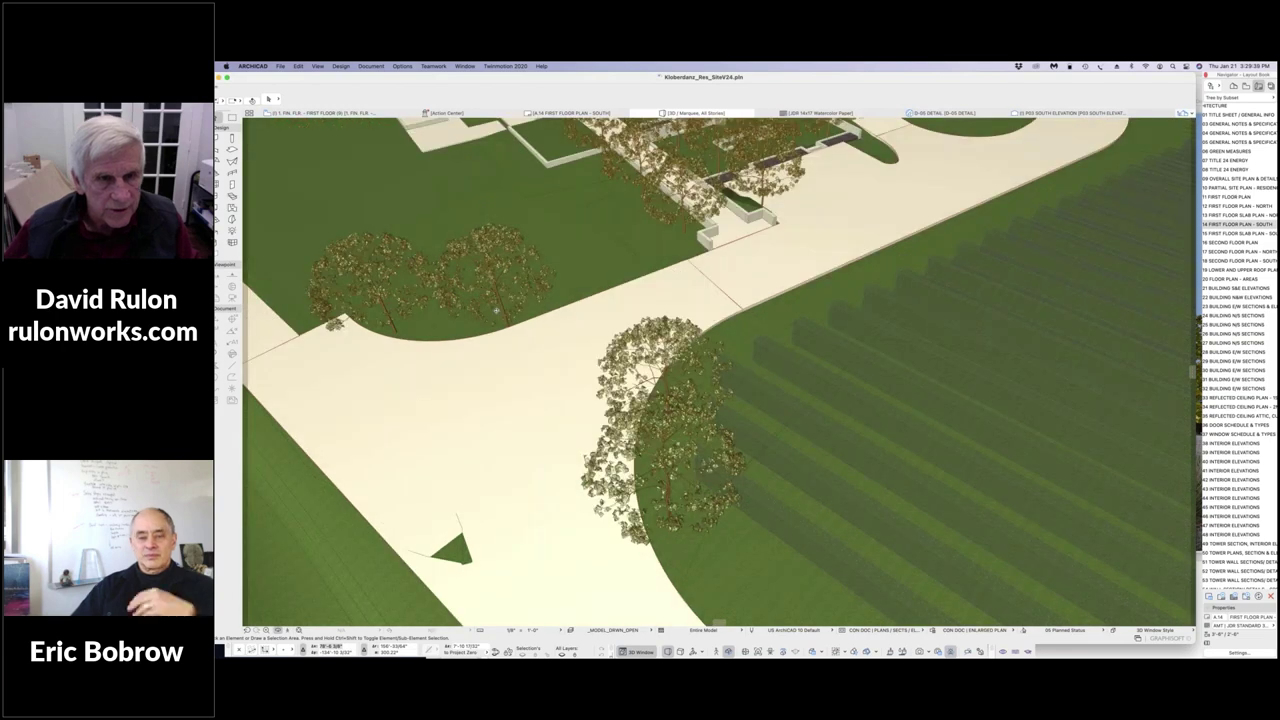
# Pull back from the driveway entrance to view the entire estate site in 3D.
pyautogui.scroll(-2, 496, 310)
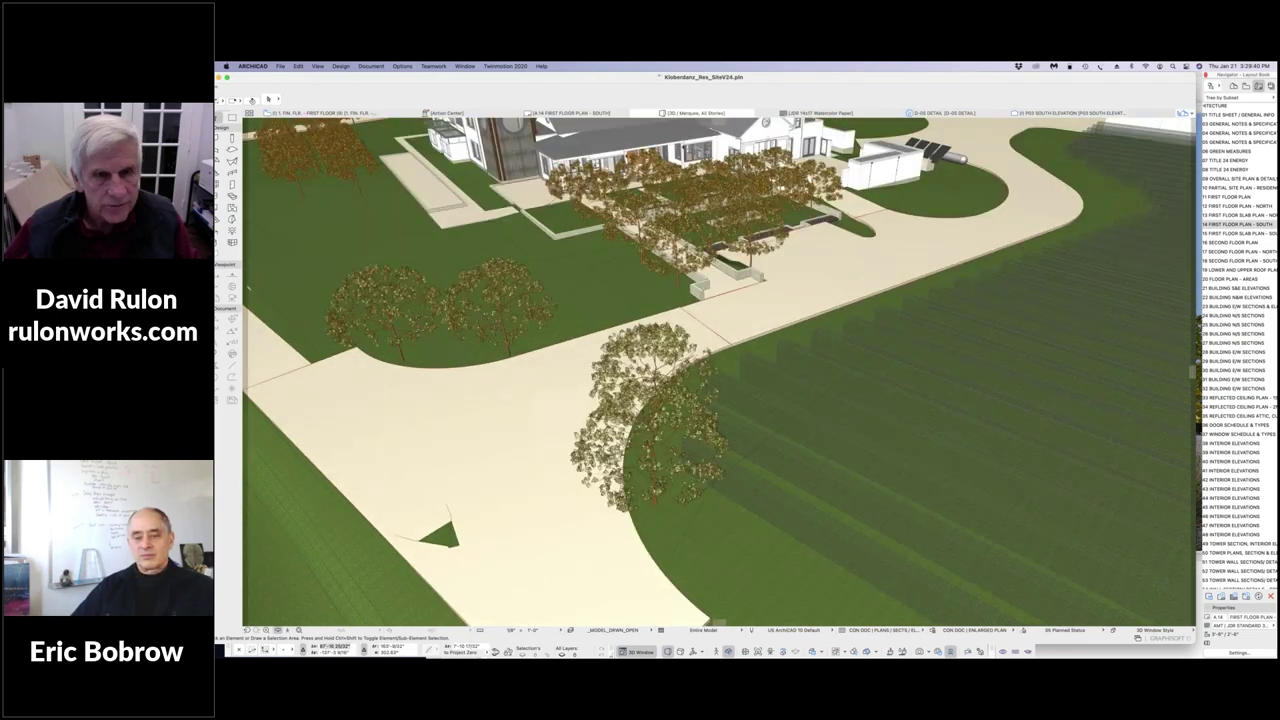
pyautogui.scroll(-3, 516, 318)
pyautogui.scroll(-10, 514, 319)
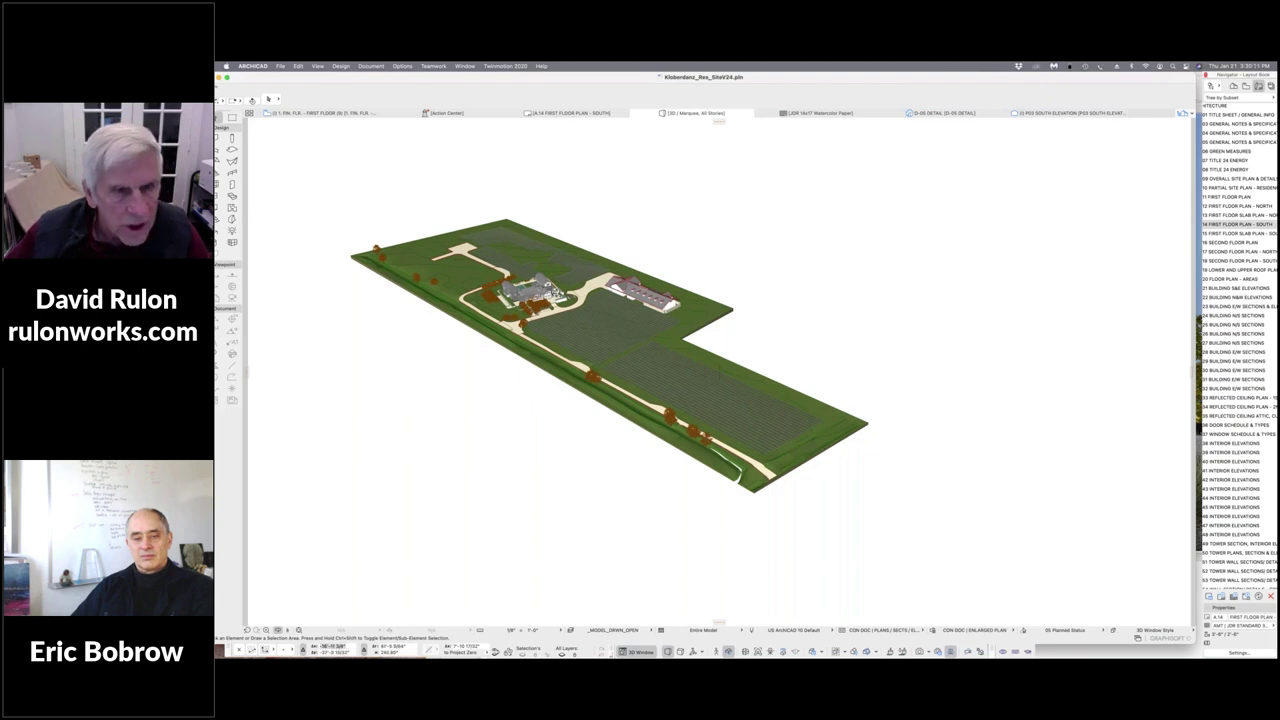
pyautogui.scroll(5, 545, 303)
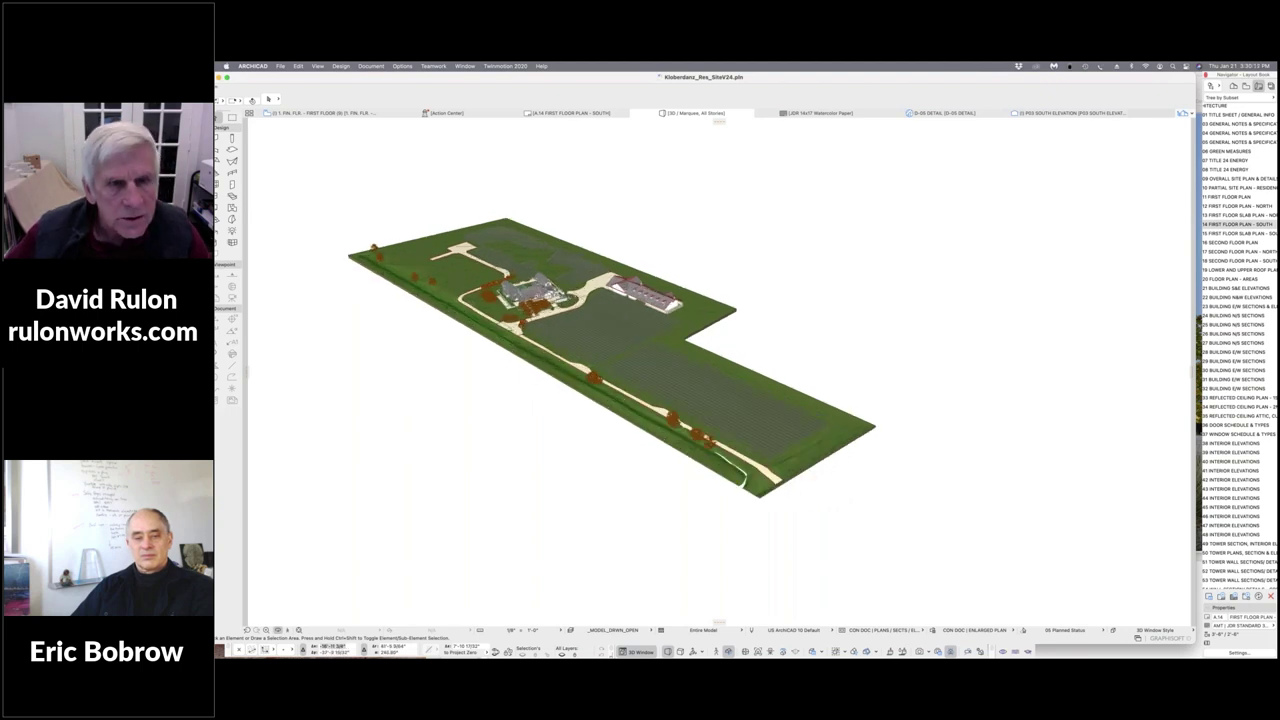
pyautogui.scroll(2, 552, 295)
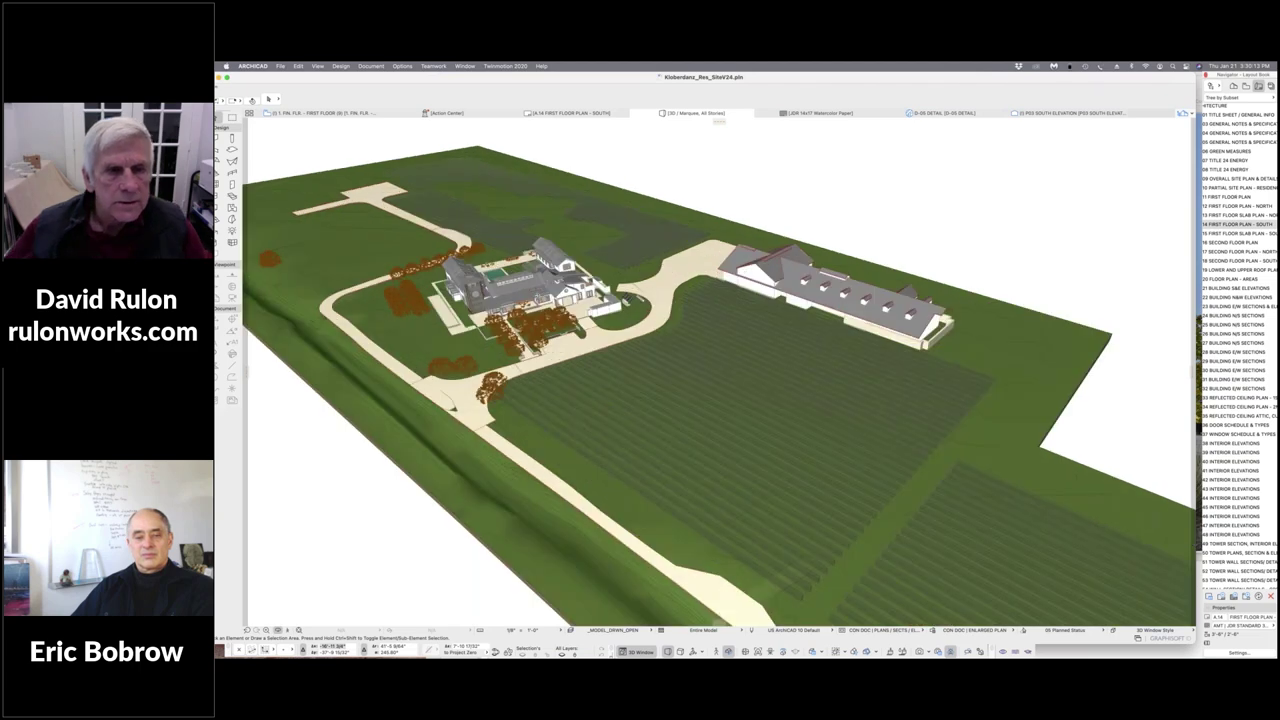
# Examine the house's front garden, stepping stones, patio and motor court up close and from above.
pyautogui.scroll(8, 552, 295)
pyautogui.scroll(8, 560, 440)
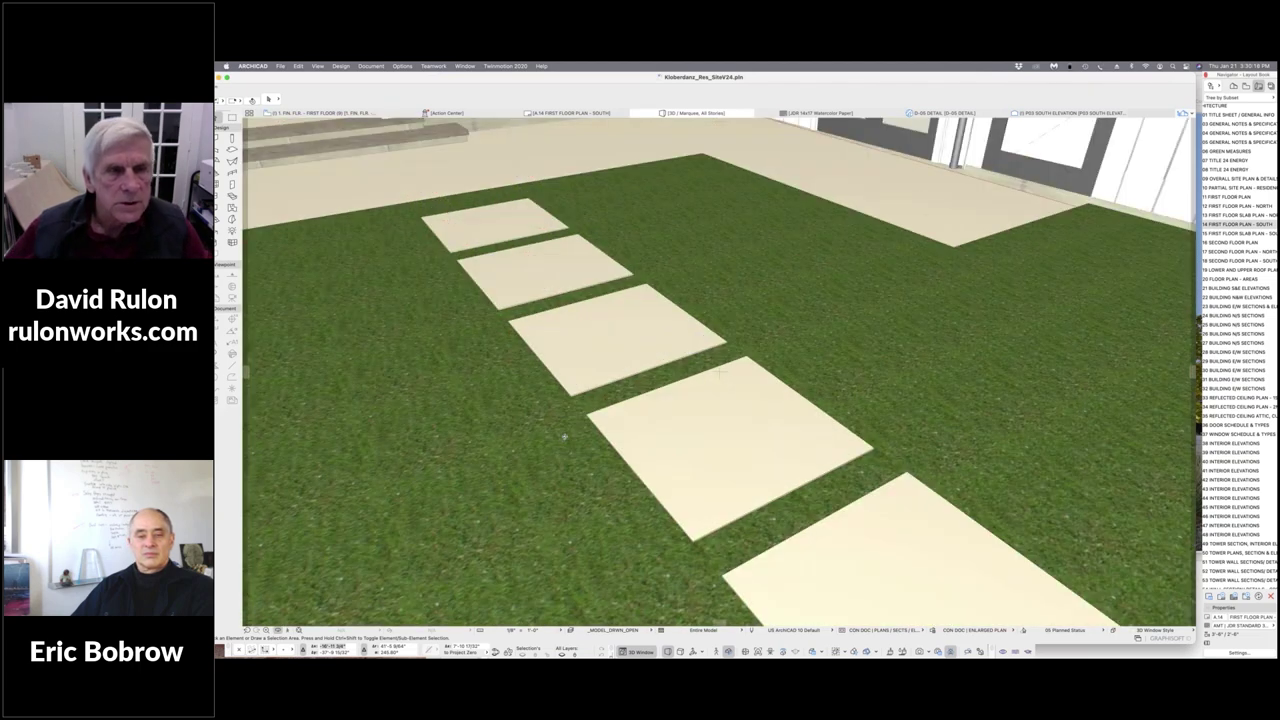
pyautogui.scroll(2, 564, 437)
pyautogui.scroll(-10, 564, 437)
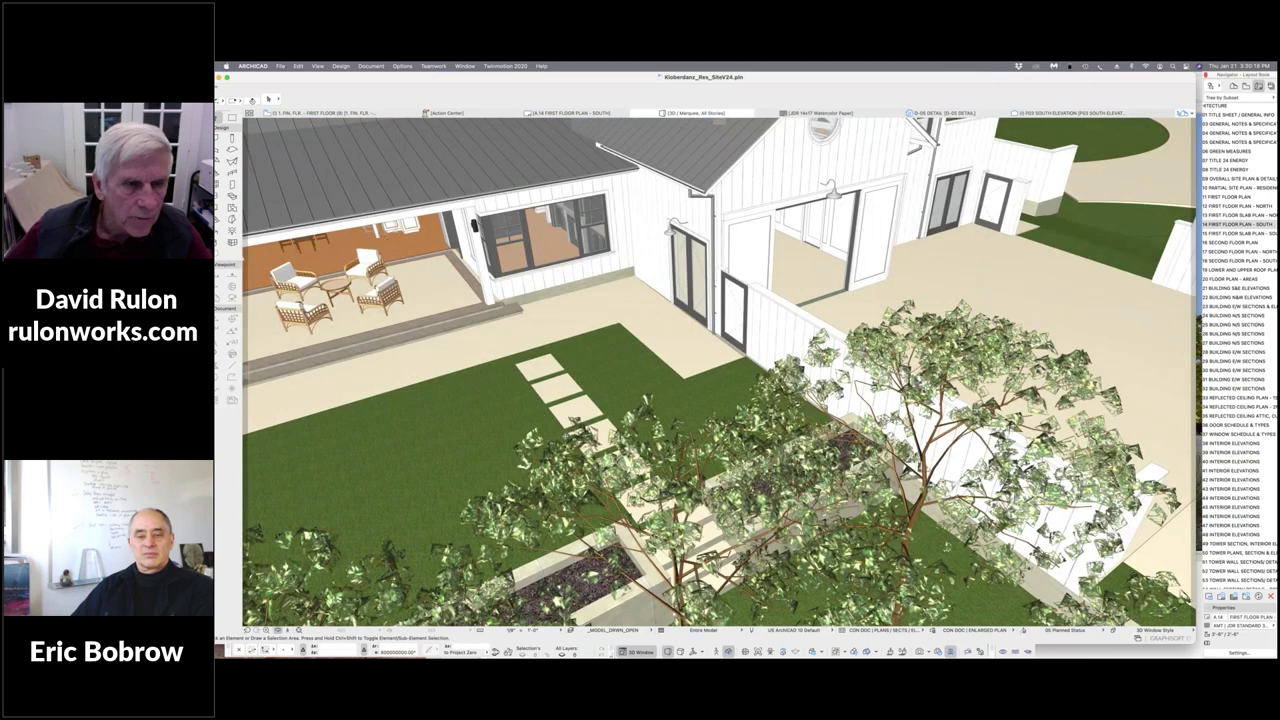
pyautogui.scroll(-3, 564, 437)
pyautogui.scroll(-5, 719, 371)
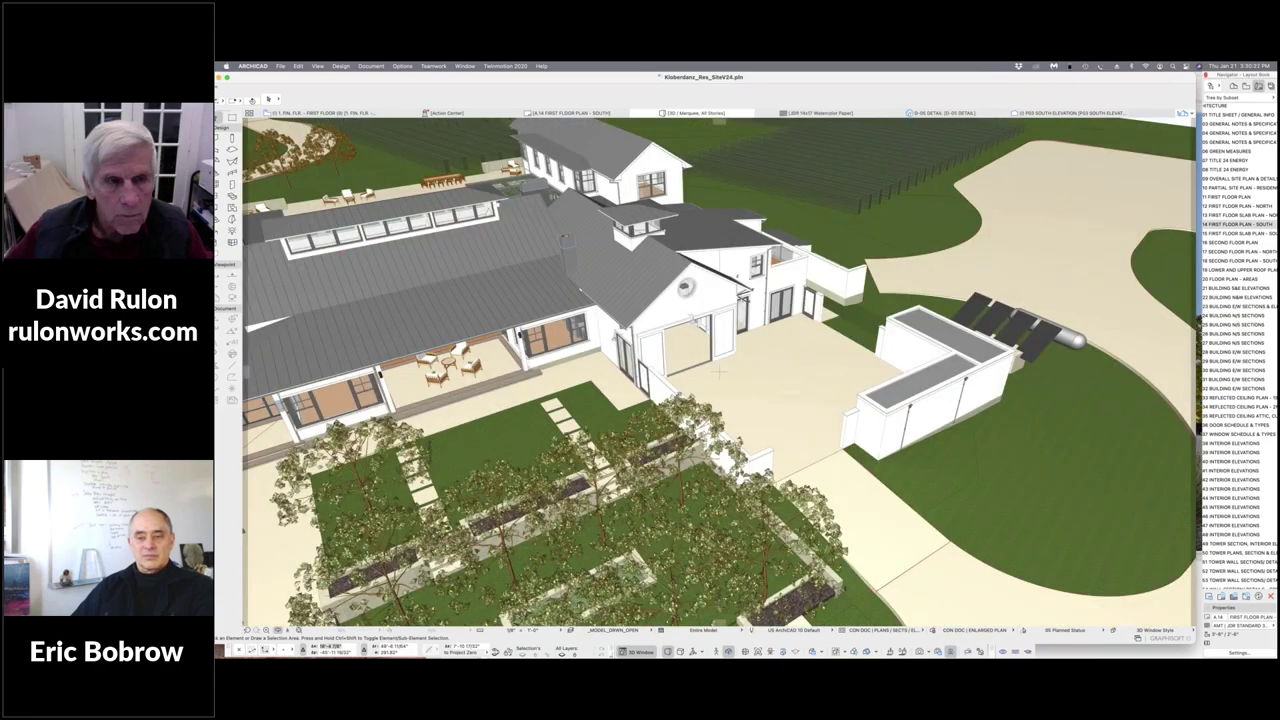
pyautogui.scroll(2, 720, 372)
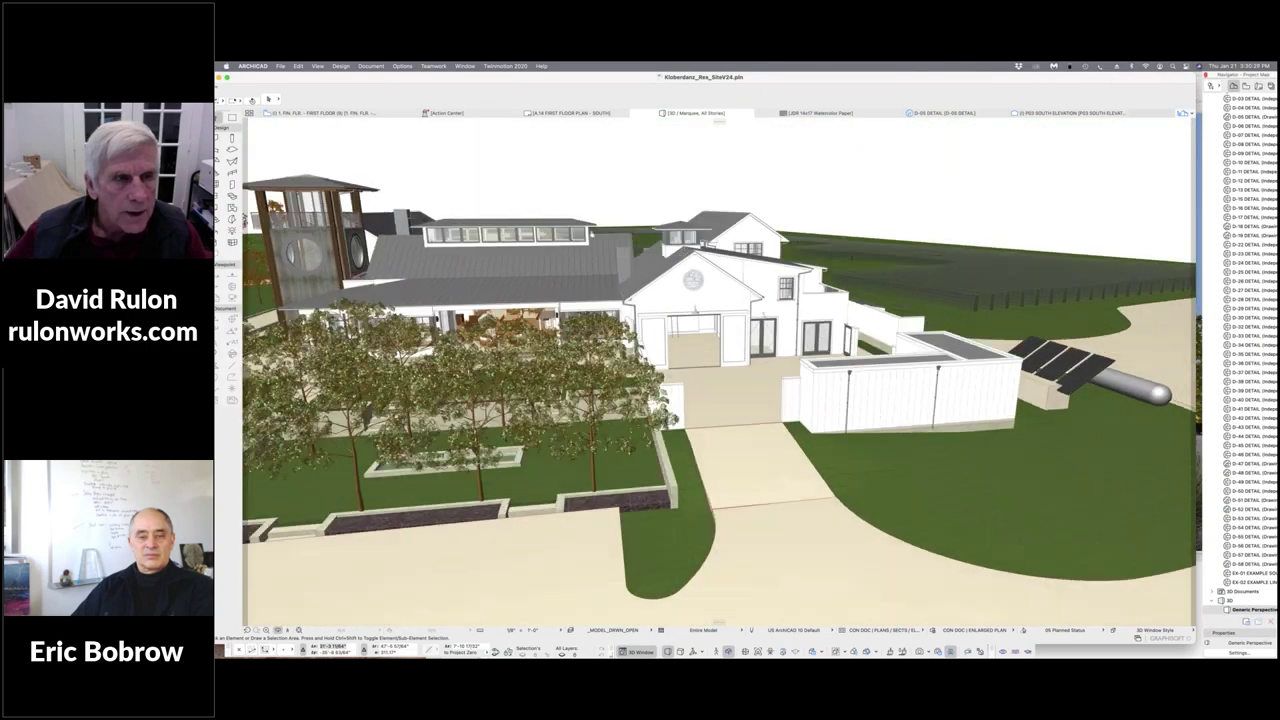
# View the house, tower and front trees from the driveway and from eye level across the vineyard.
pyautogui.keyDown('shift'); pyautogui.moveTo(693, 281); pyautogui.dragTo(850, 288, button='middle'); pyautogui.keyUp('shift')
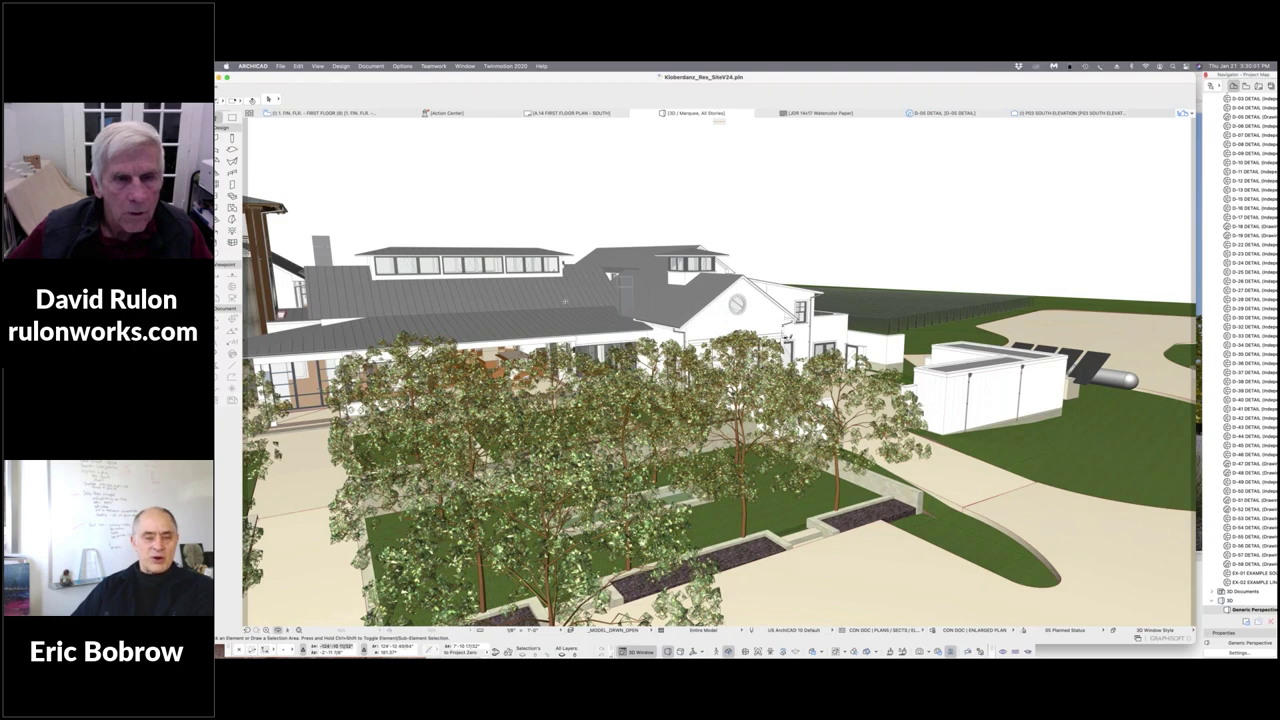
pyautogui.scroll(5, 565, 301)
pyautogui.scroll(-10, 565, 301)
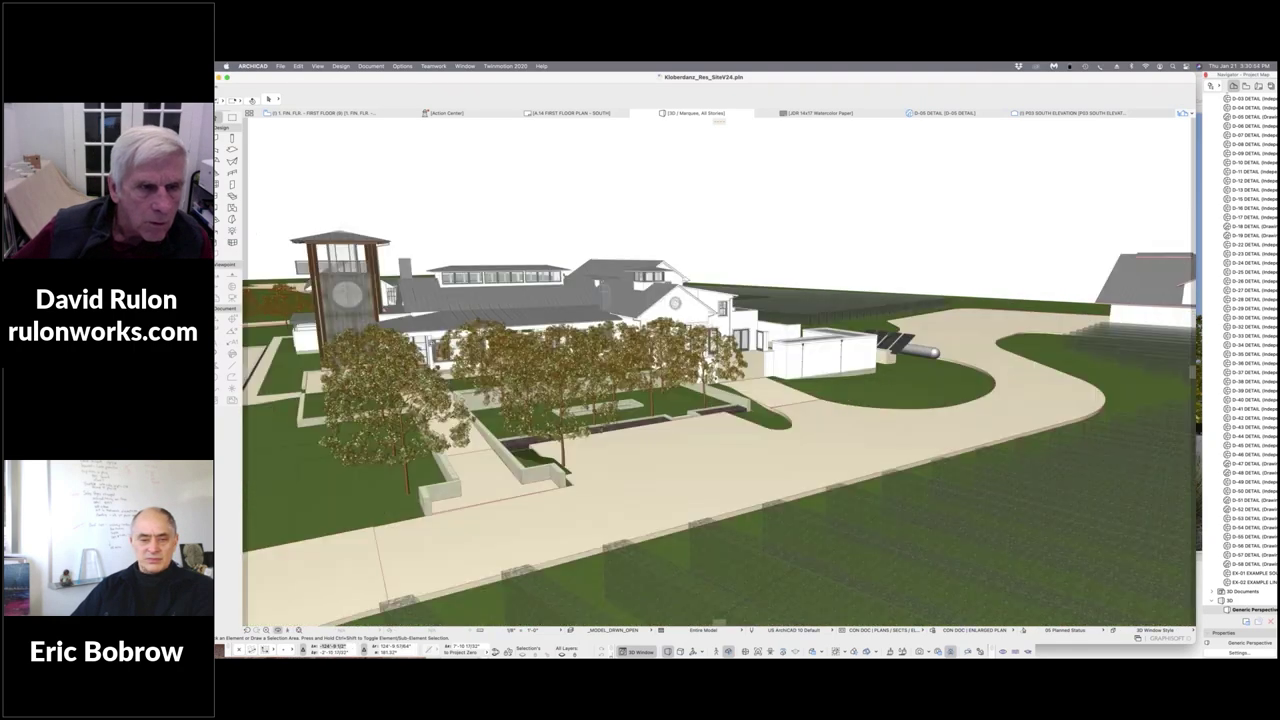
pyautogui.keyDown('shift'); pyautogui.moveTo(598, 288); pyautogui.dragTo(555, 255, button='middle'); pyautogui.keyUp('shift')
pyautogui.scroll(5, 555, 285)
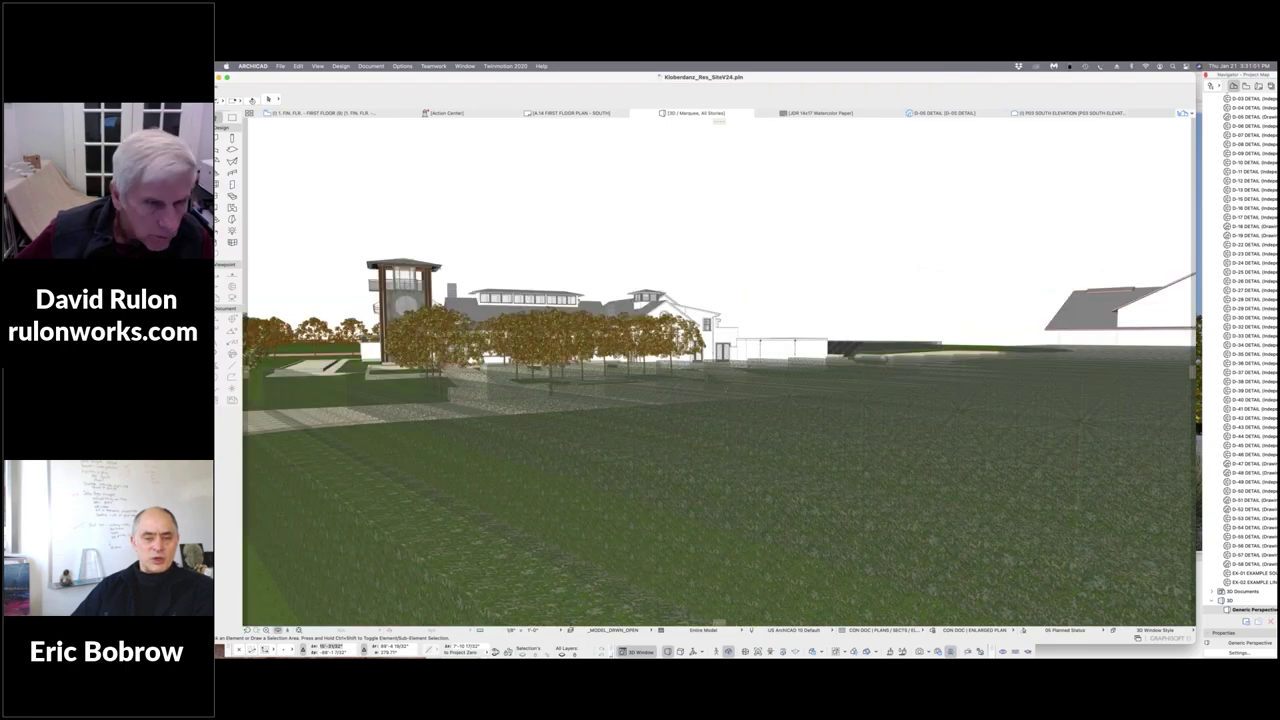
pyautogui.scroll(5, 450, 340)
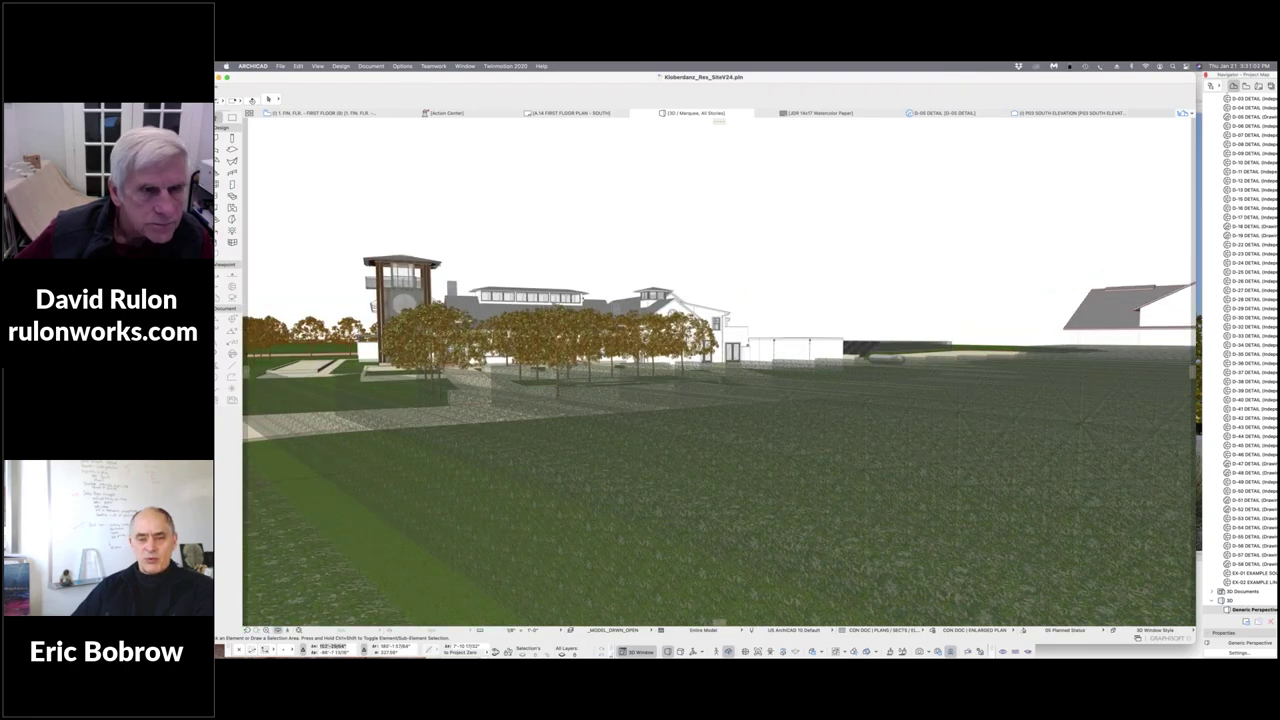
pyautogui.scroll(5, 720, 384)
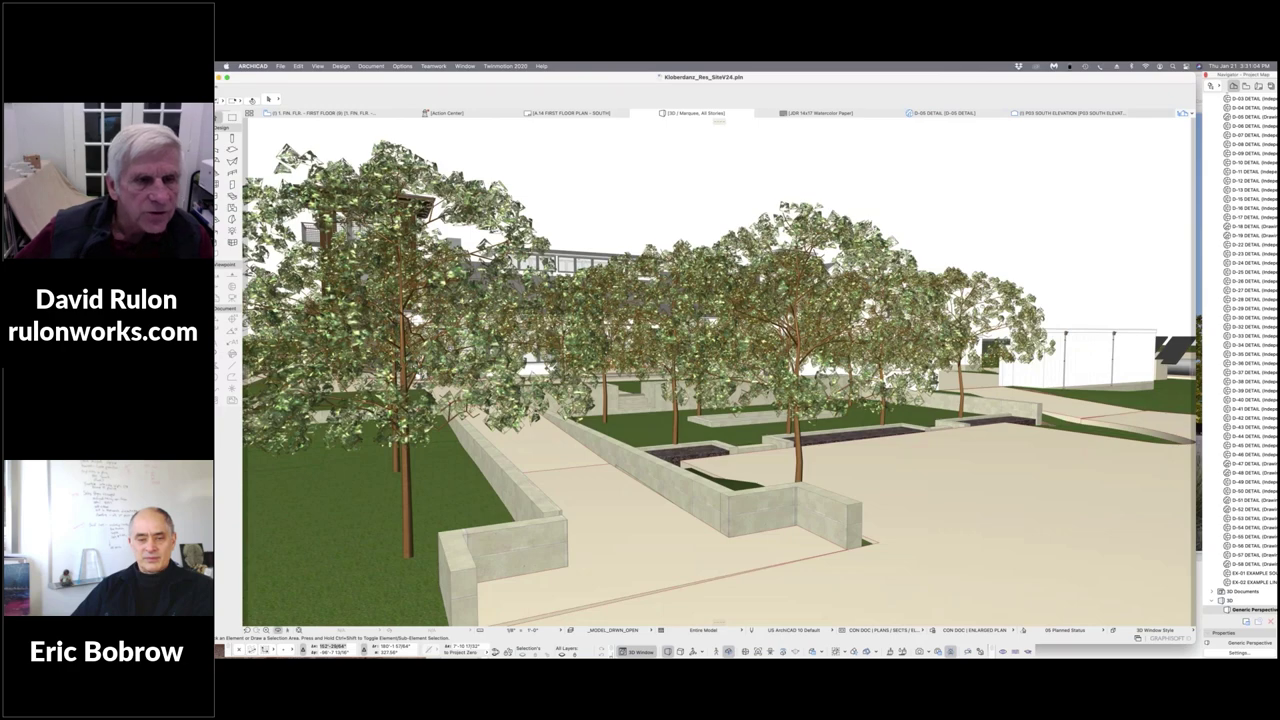
# Hide the landscape plants 3D layer of the detailed tree model blocking the view of the house entrance.
pyautogui.scroll(5, 720, 372)
pyautogui.scroll(5, 720, 372)
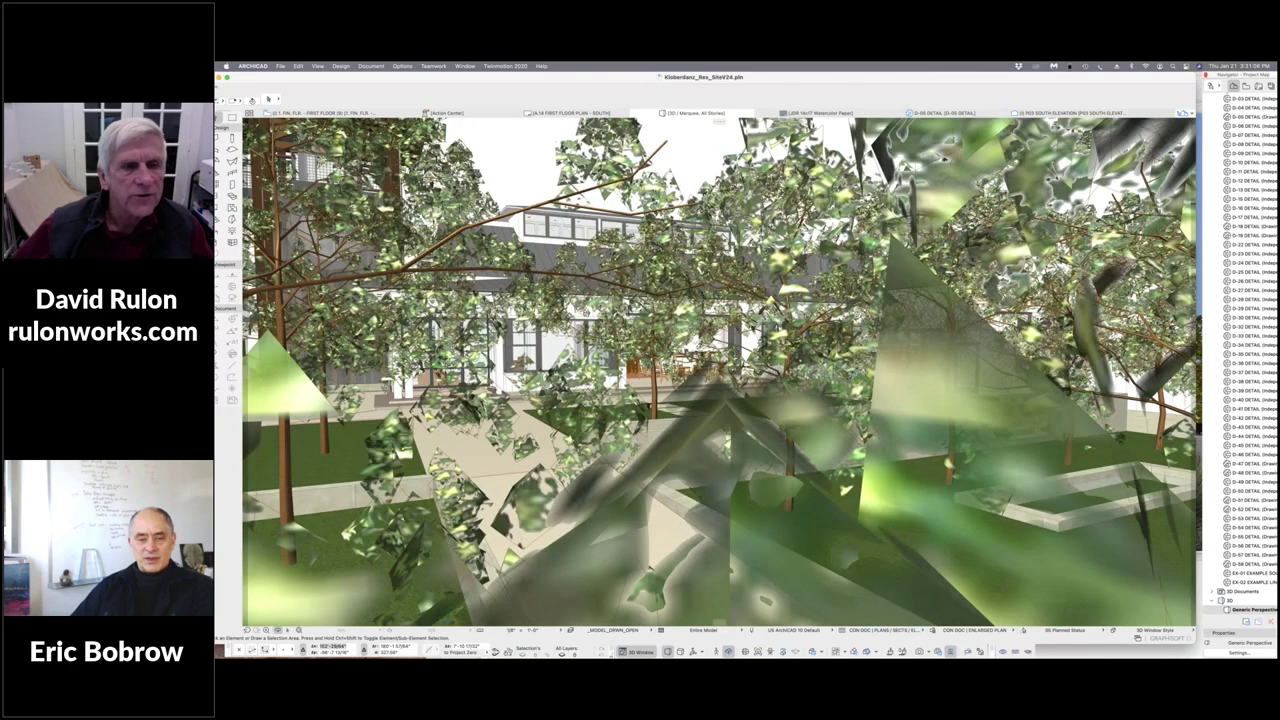
pyautogui.scroll(5, 720, 372)
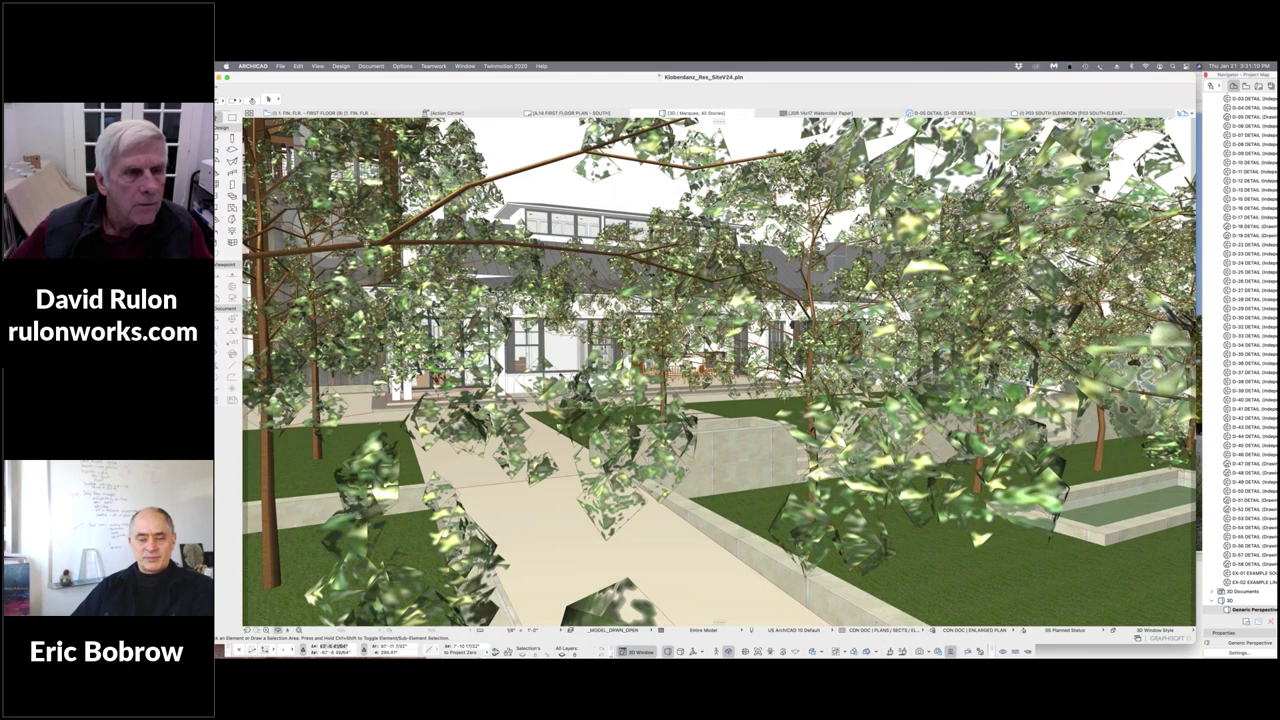
pyautogui.click(372, 243)
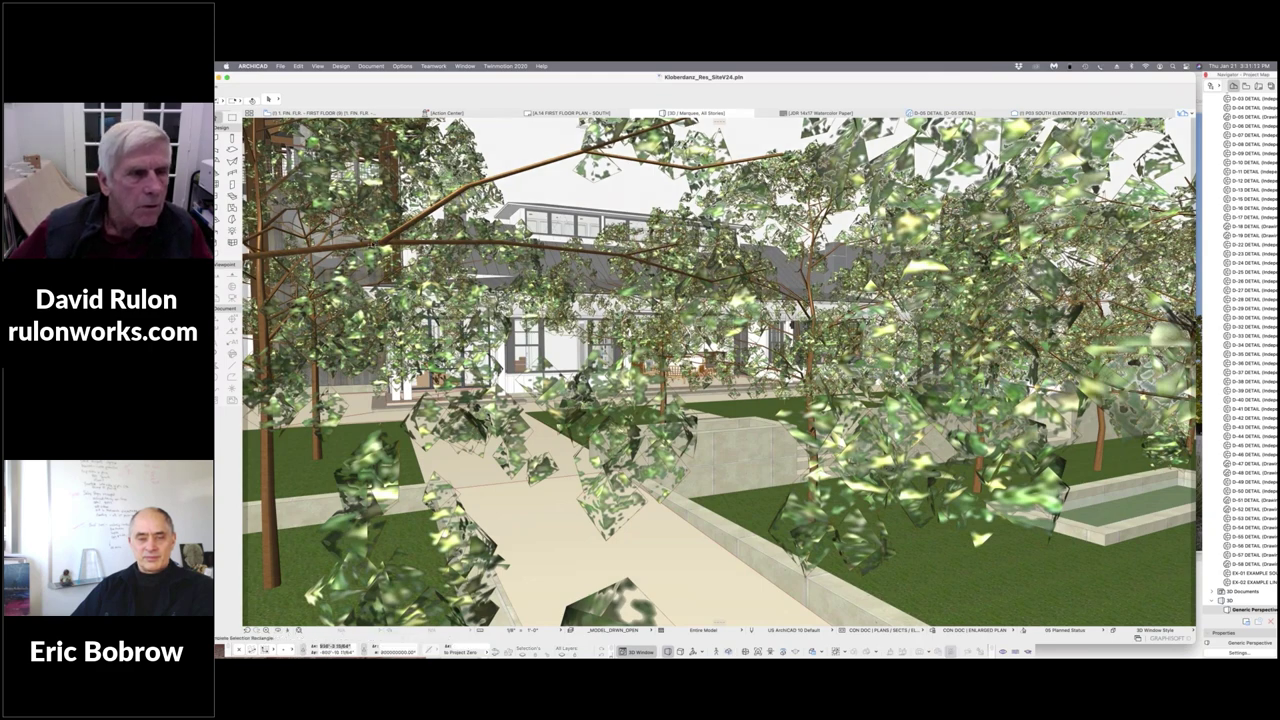
pyautogui.press('Escape')
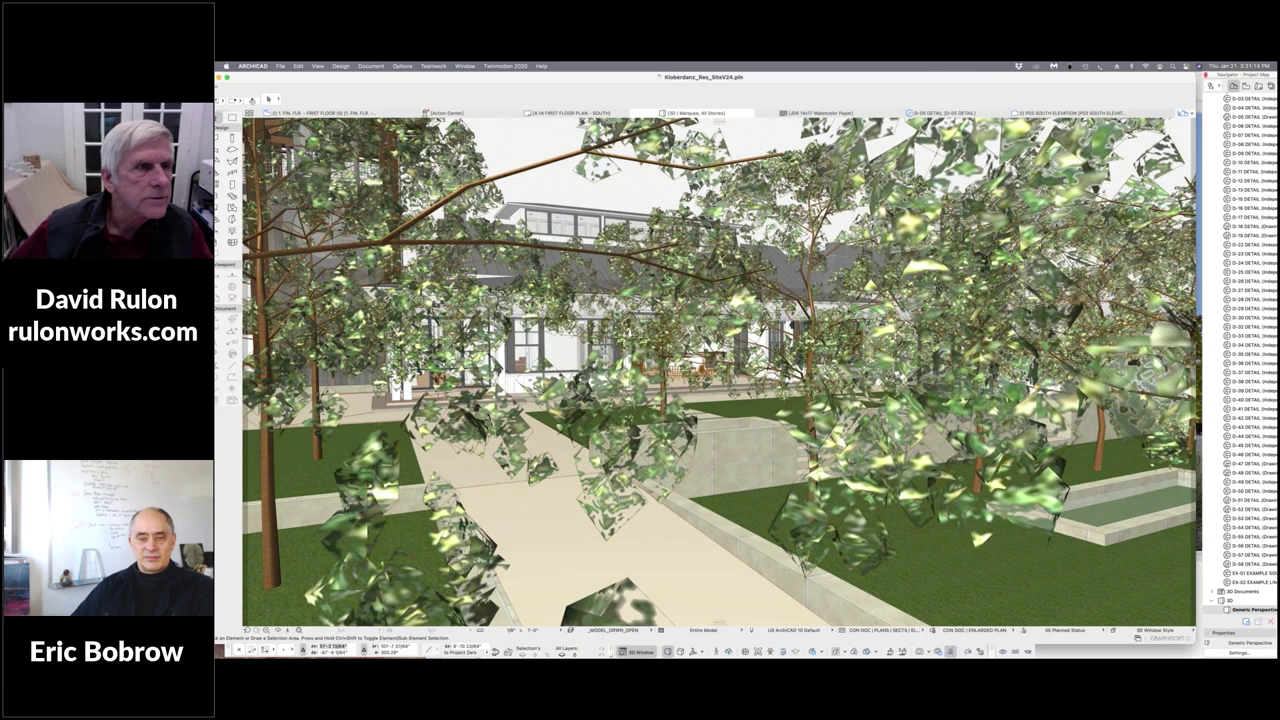
pyautogui.click(372, 243)
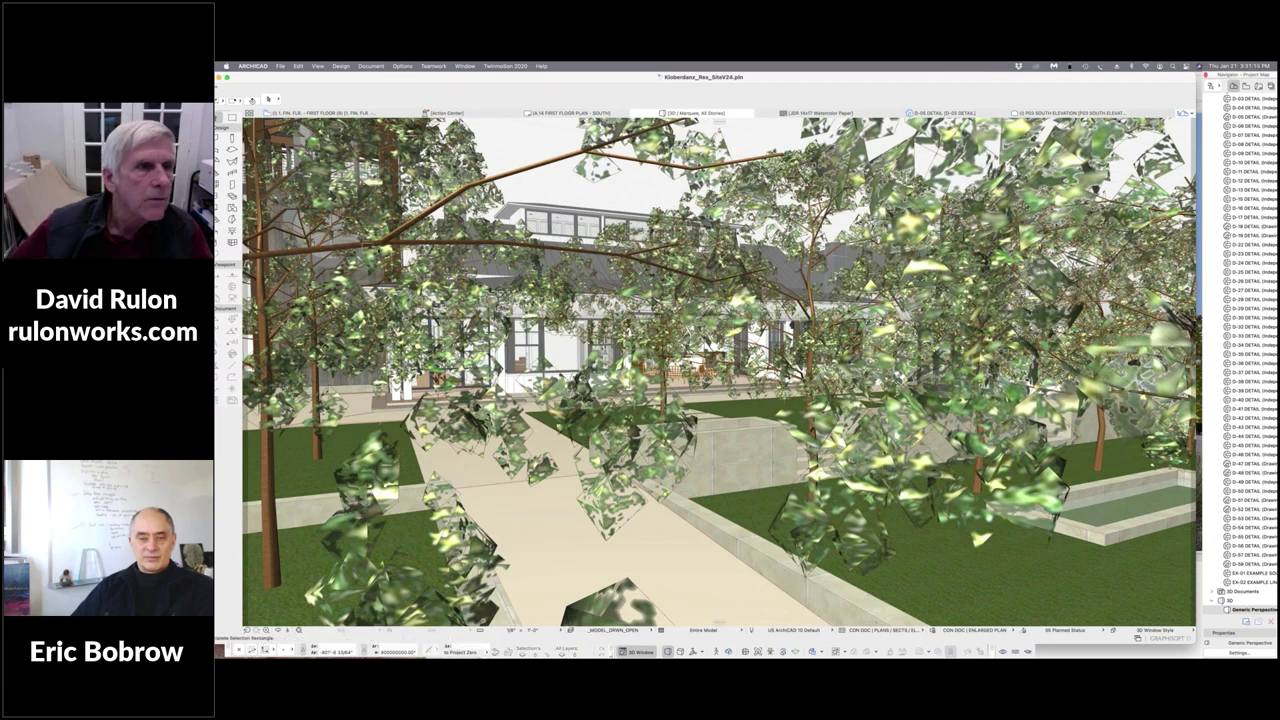
pyautogui.click(338, 250)
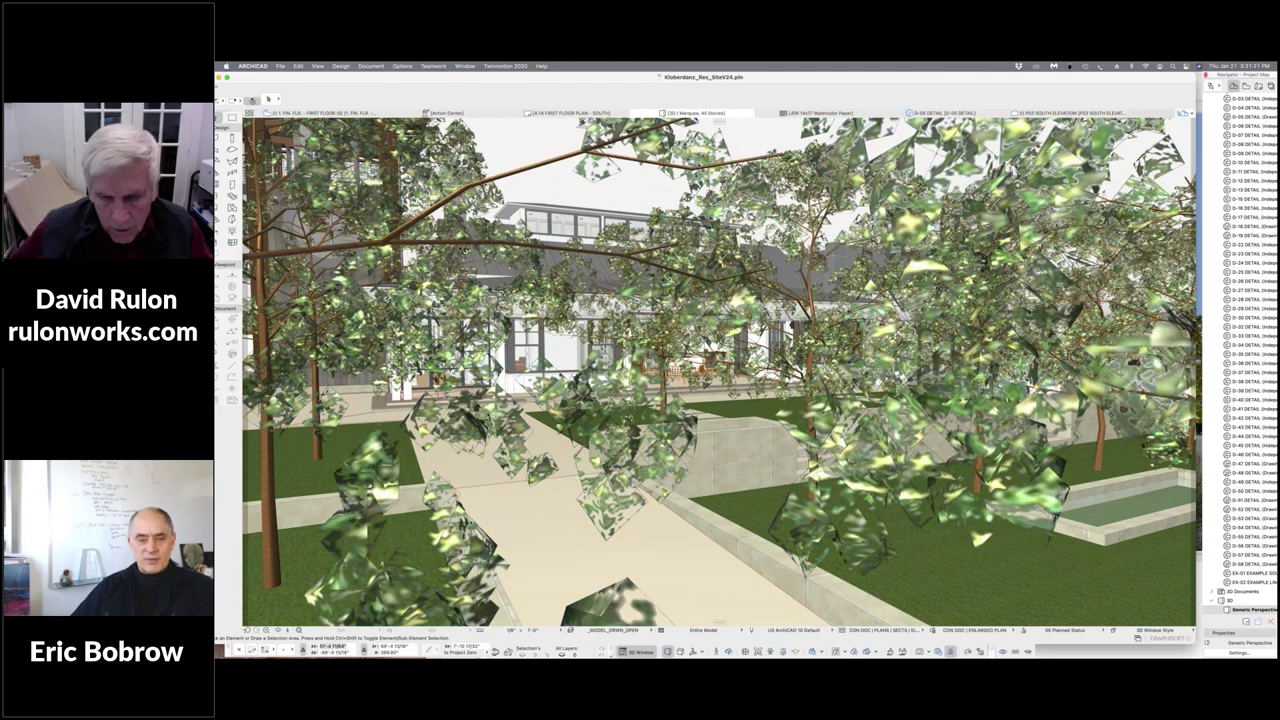
pyautogui.press('super+a')
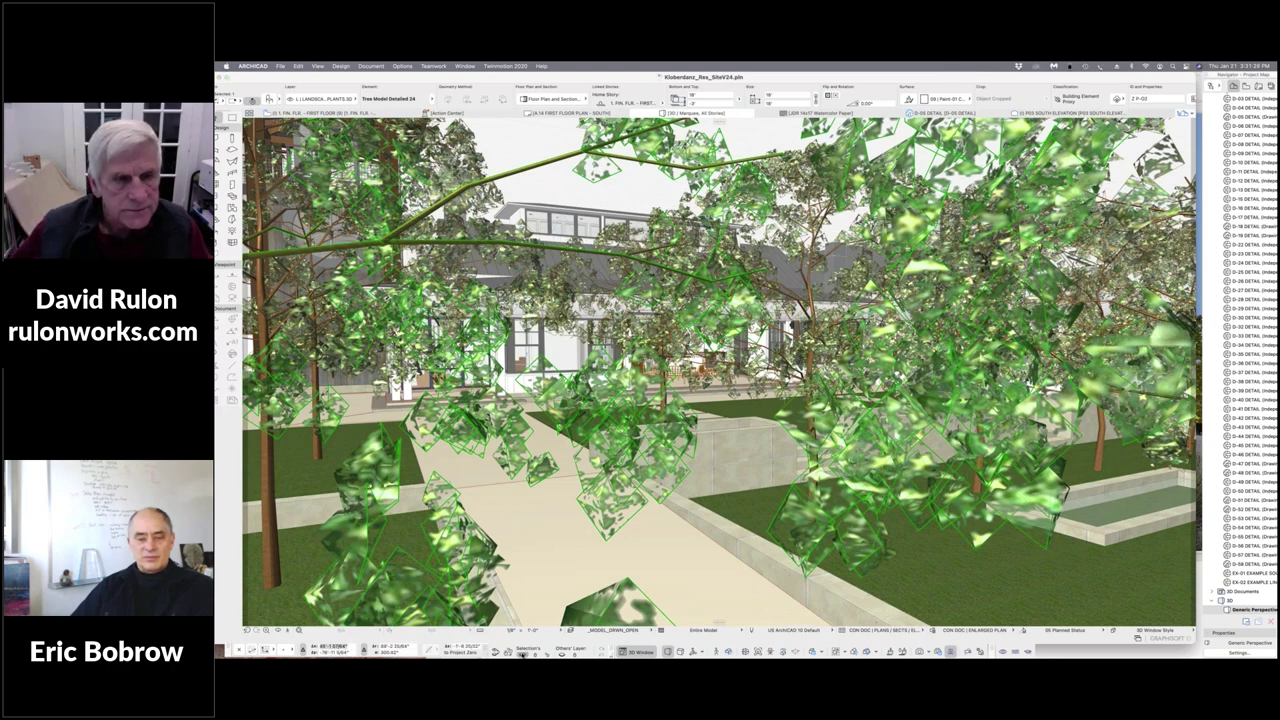
pyautogui.click(522, 652)
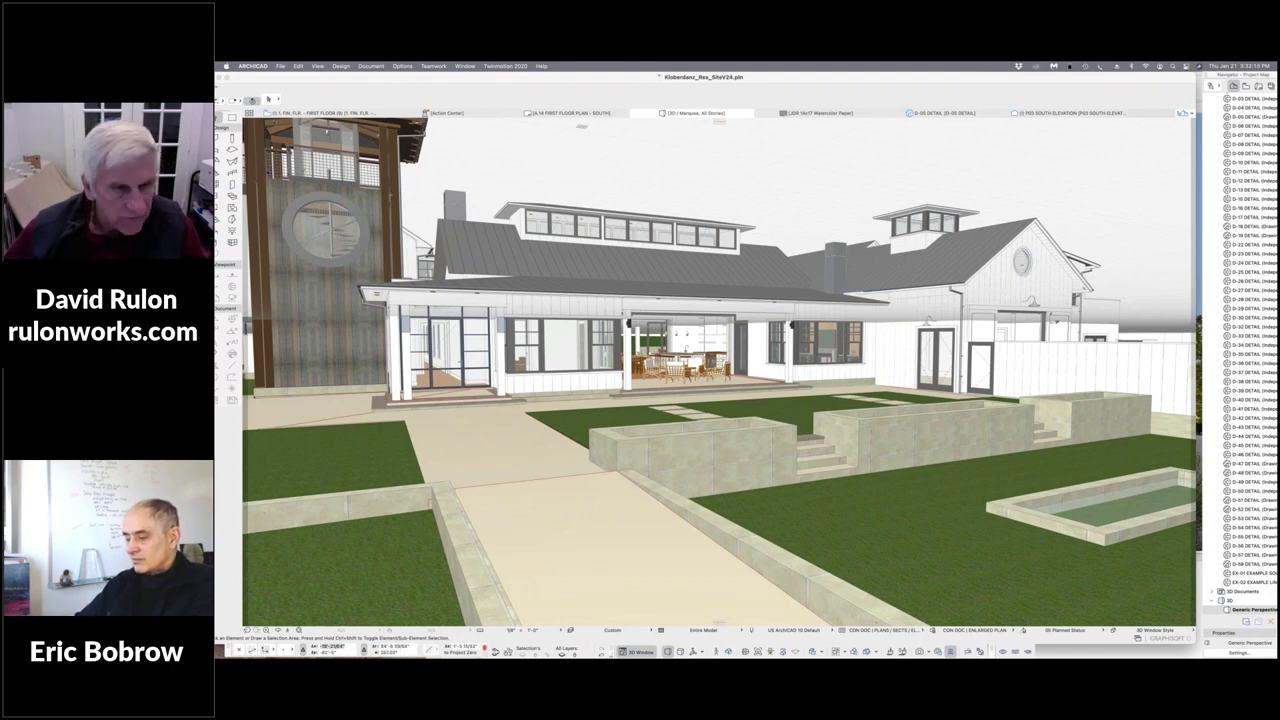
# Approach the glazed front entry door and look through it into the hallway.
pyautogui.scroll(2, 438, 363)
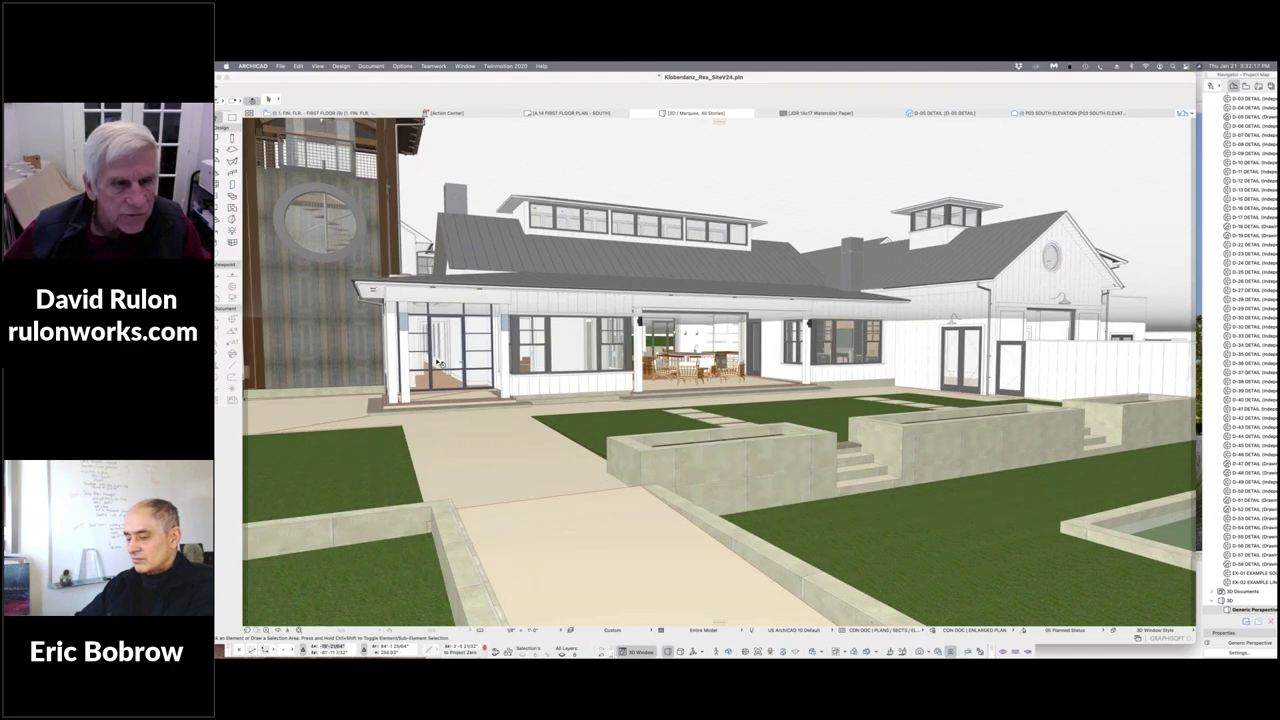
pyautogui.scroll(5, 440, 362)
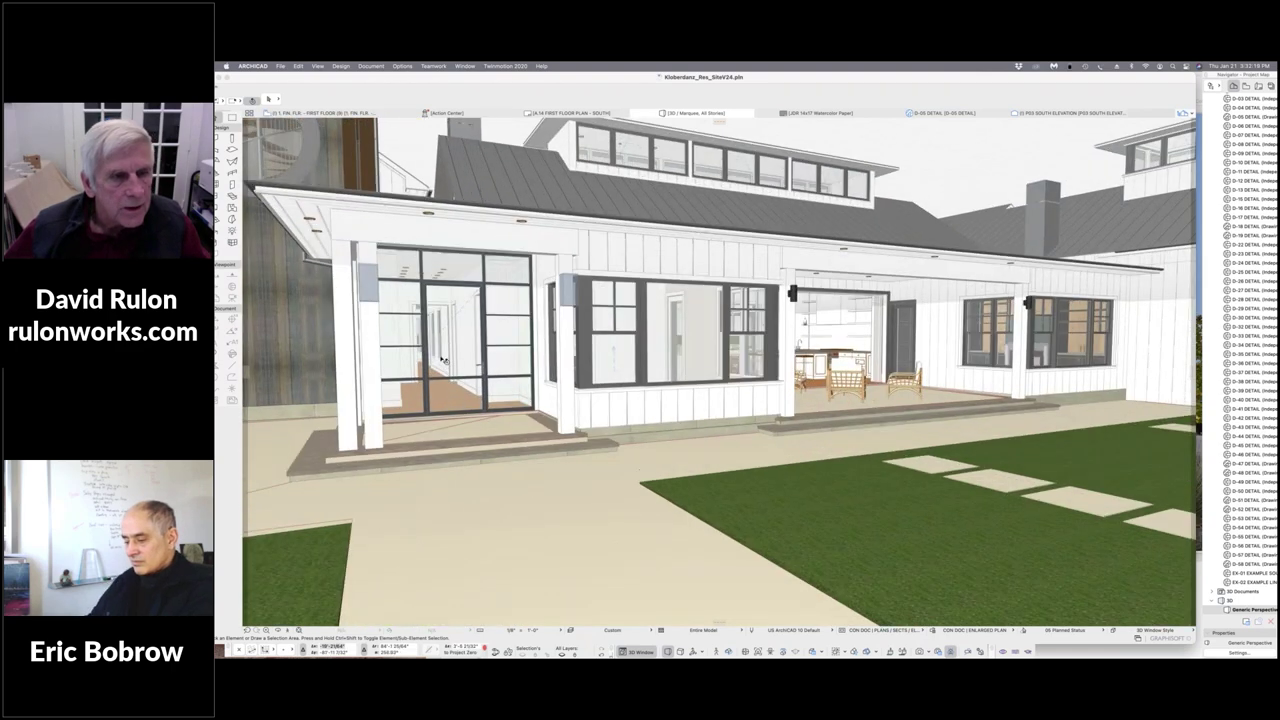
pyautogui.scroll(8, 443, 361)
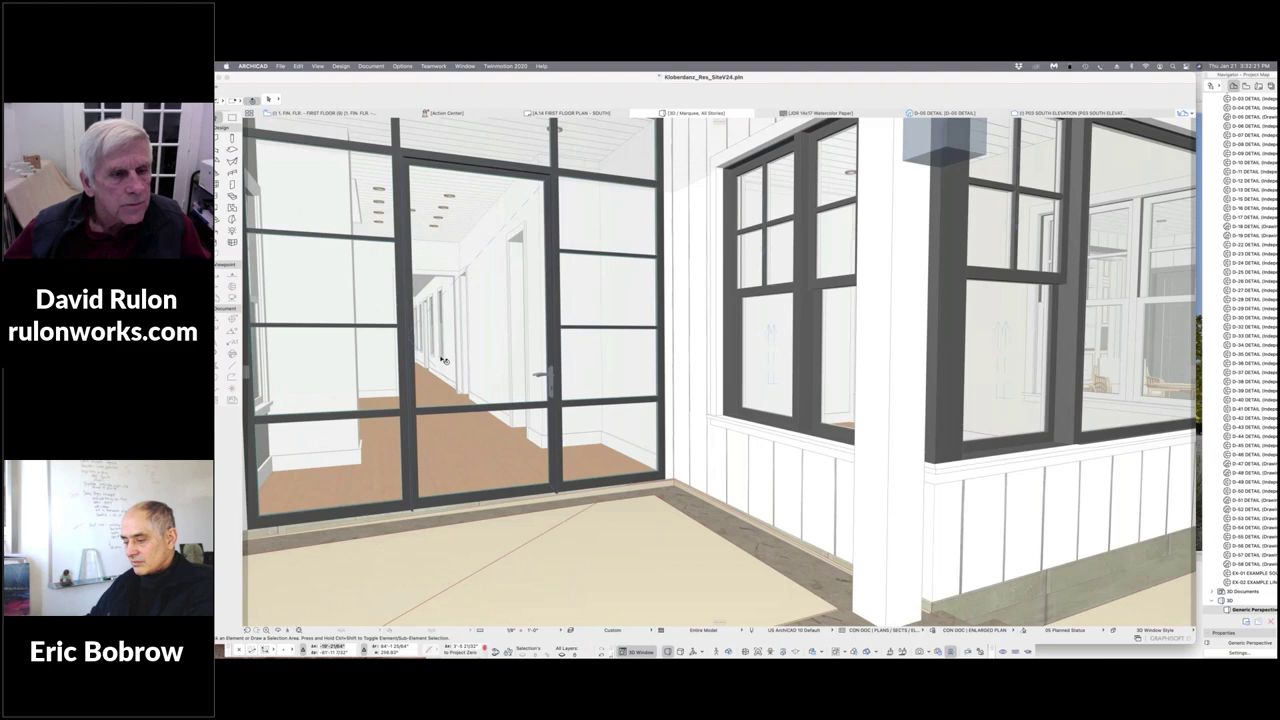
pyautogui.scroll(3, 446, 360)
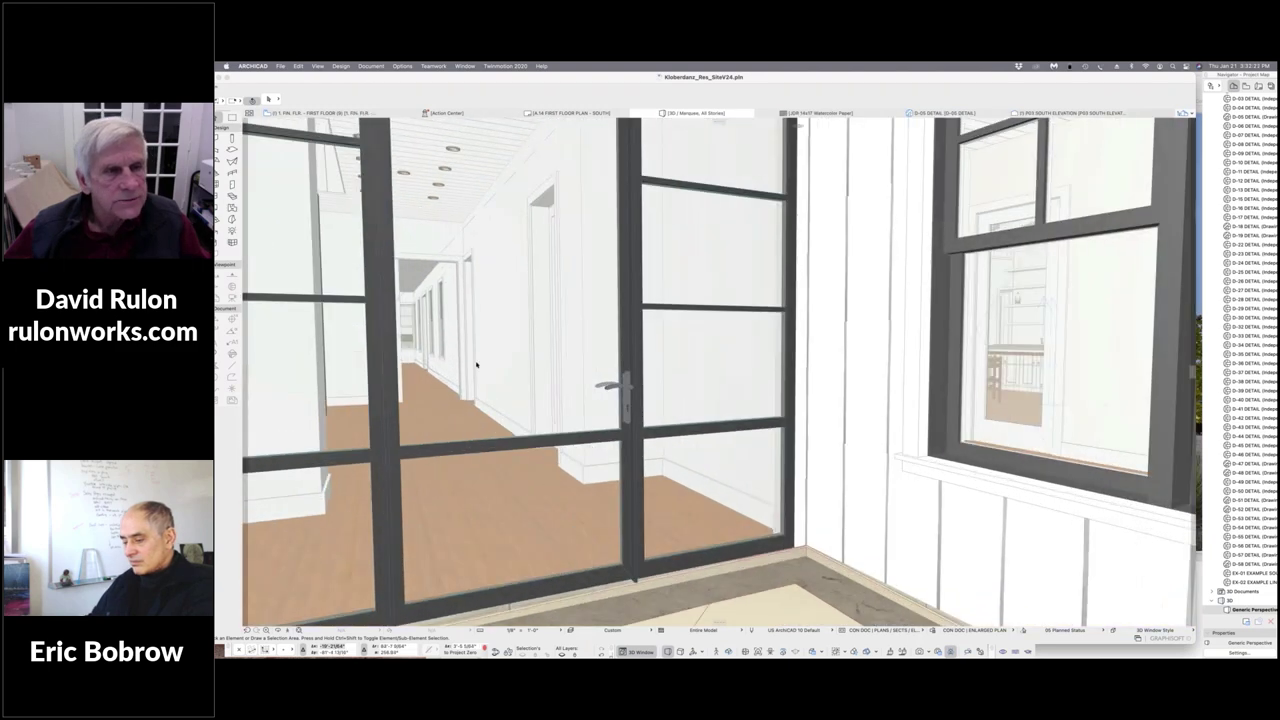
pyautogui.scroll(8, 476, 365)
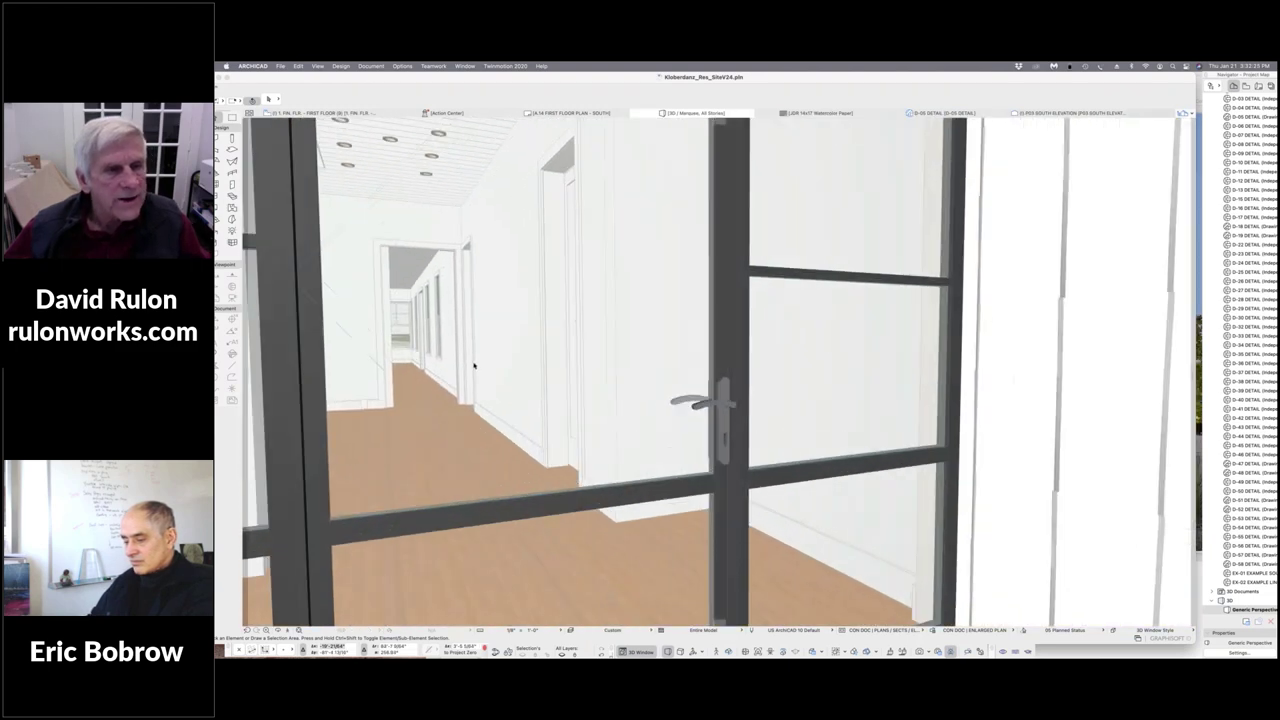
pyautogui.scroll(2, 474, 366)
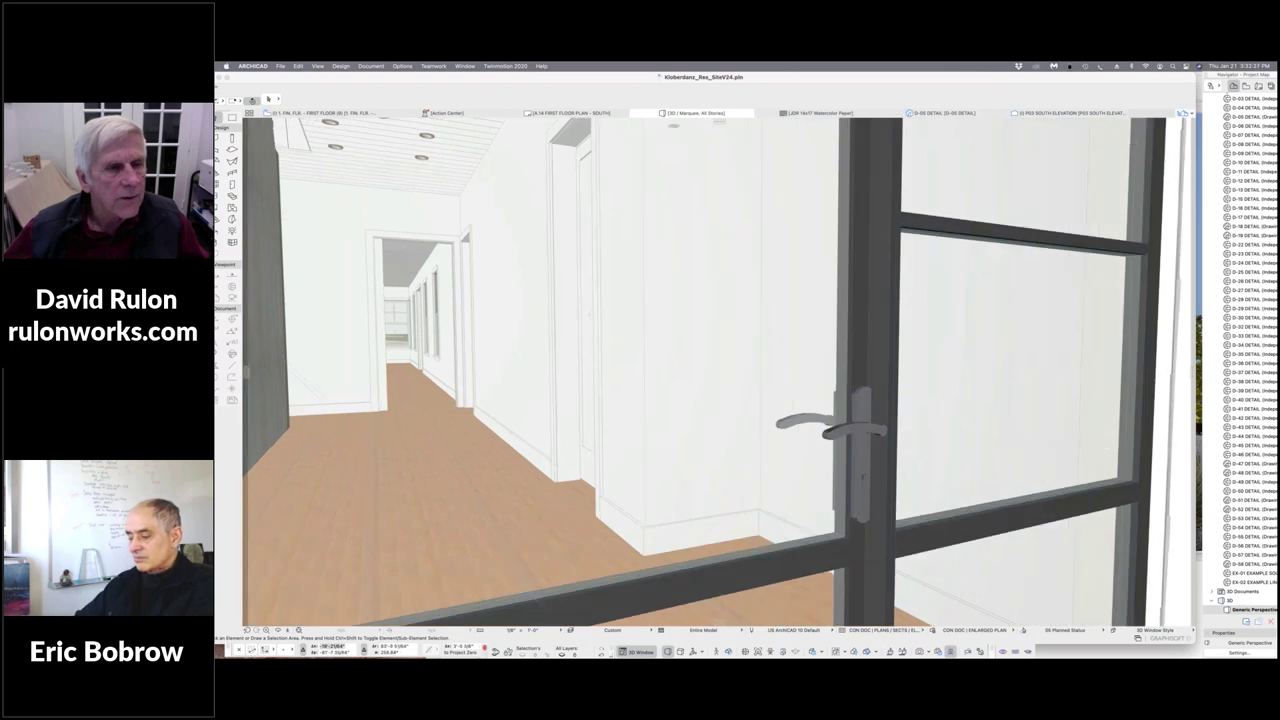
pyautogui.scroll(4, 424, 328)
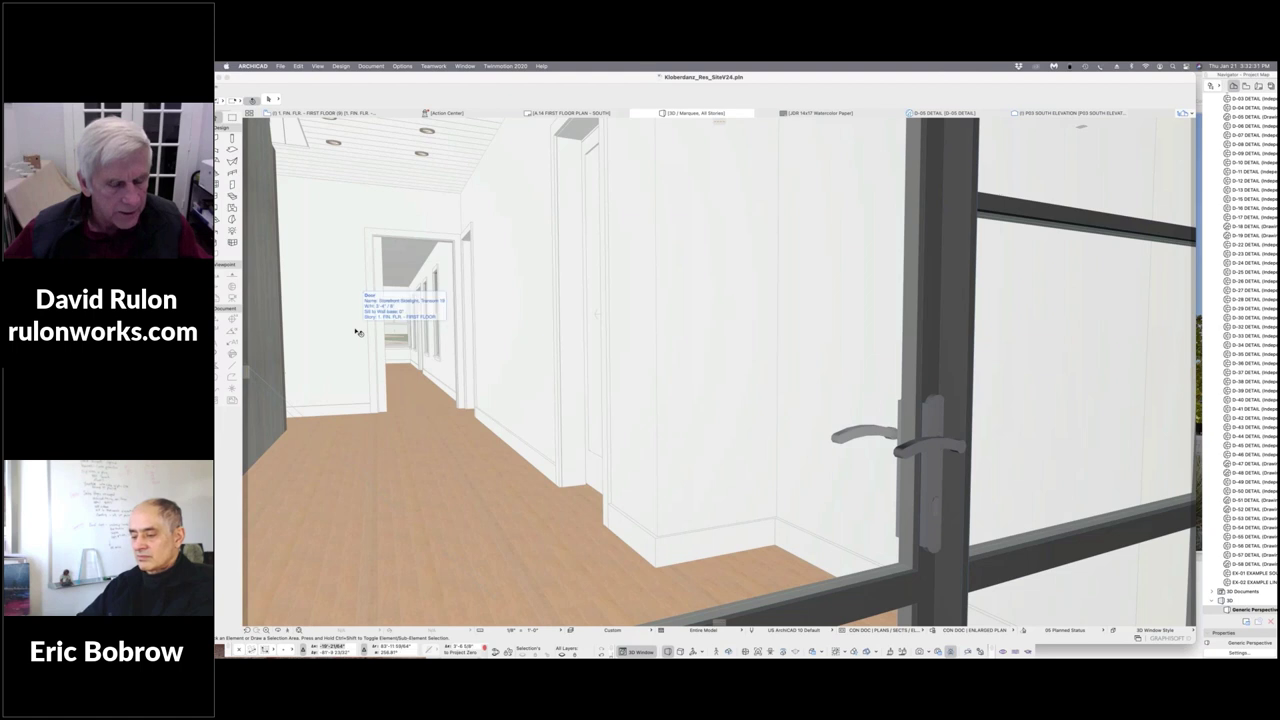
# Select the storefront sidelight entry door, clear the selection, and look around the entry hall and down the corridor.
pyautogui.press('super+a')
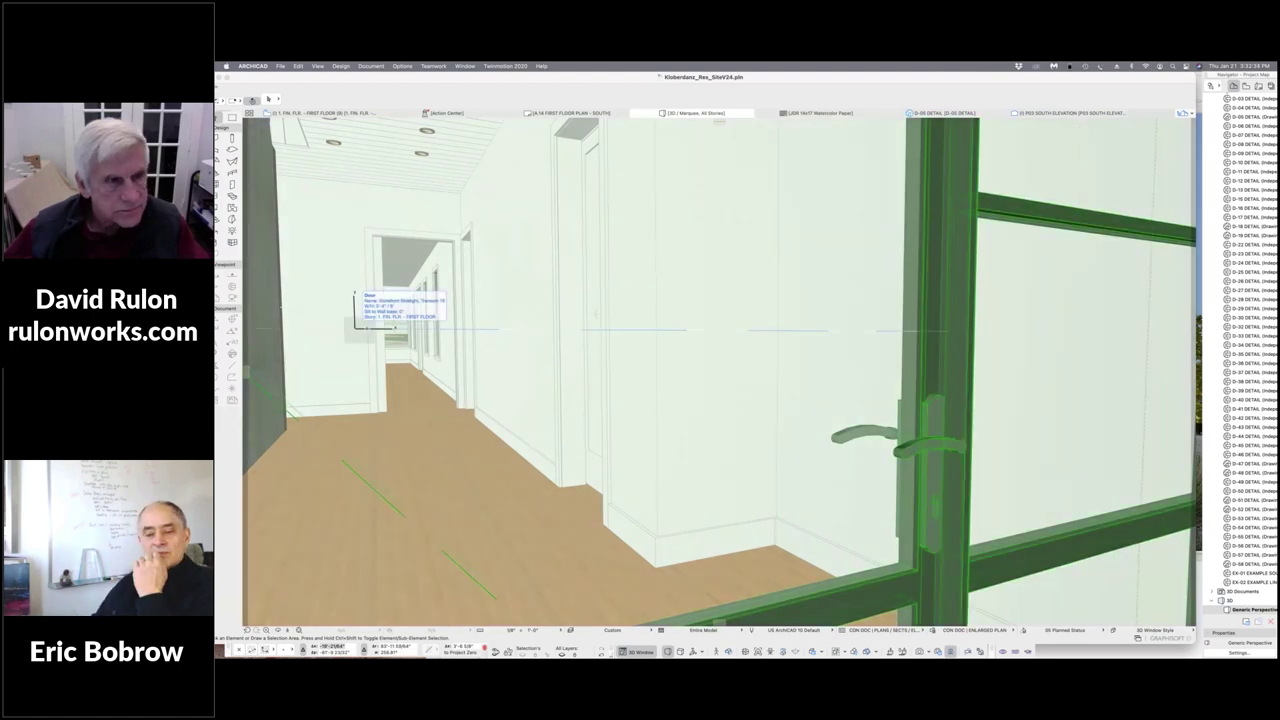
pyautogui.press('Escape')
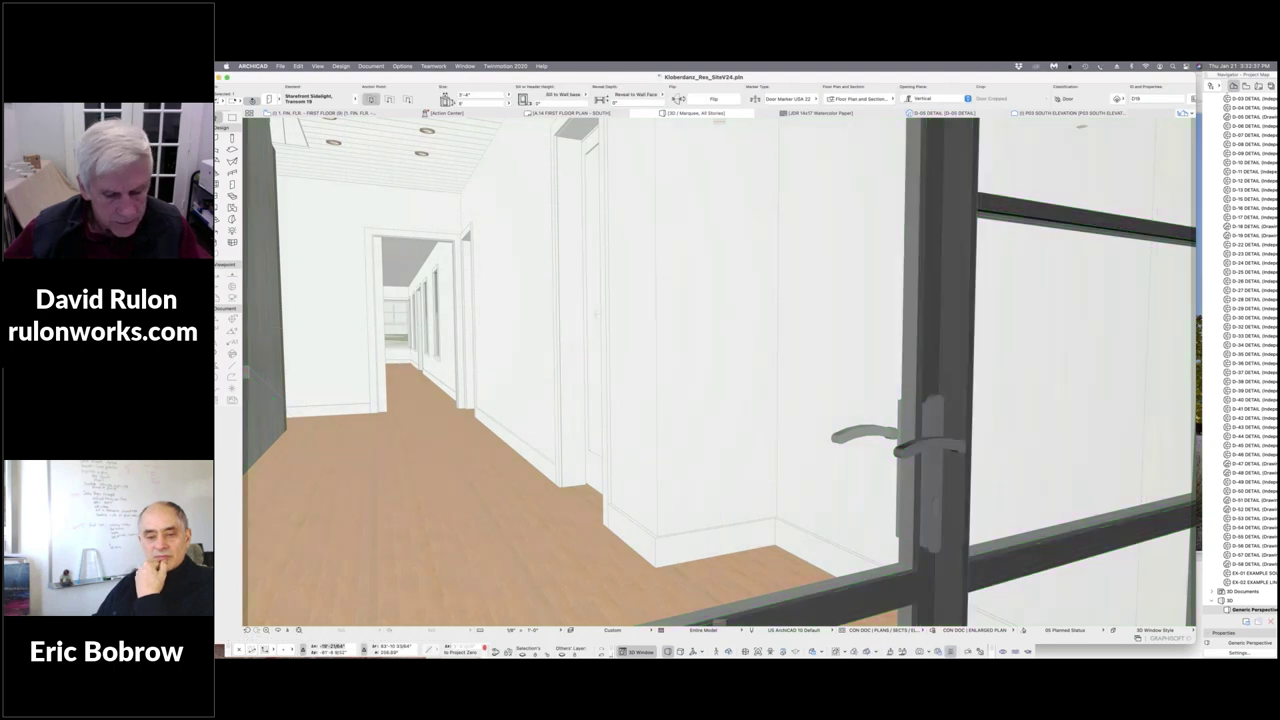
pyautogui.keyDown('shift'); pyautogui.moveTo(422, 357); pyautogui.dragTo(385, 347, button='middle'); pyautogui.keyUp('shift')
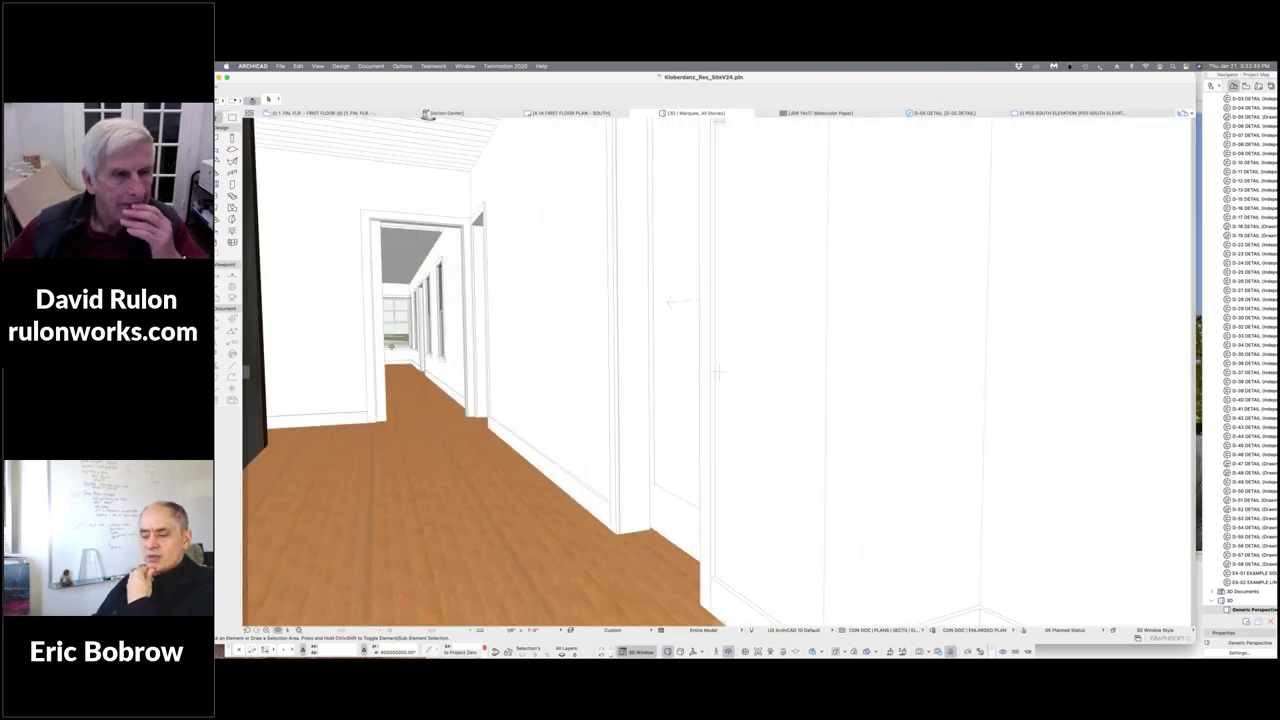
pyautogui.keyDown('shift'); pyautogui.moveTo(718, 372); pyautogui.dragTo(381, 363, button='middle'); pyautogui.keyUp('shift')
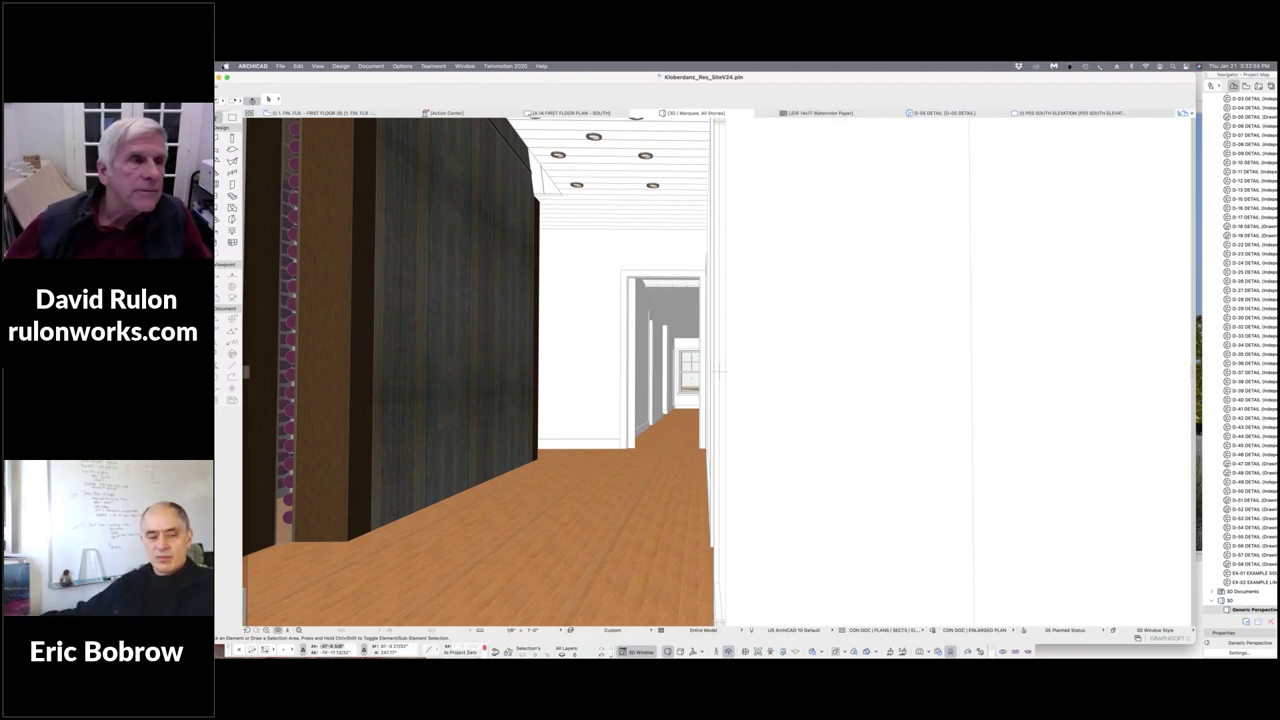
# Check the computer's hardware overview in About This Mac and close it.
pyautogui.click(250, 66)
pyautogui.moveTo(226, 66)
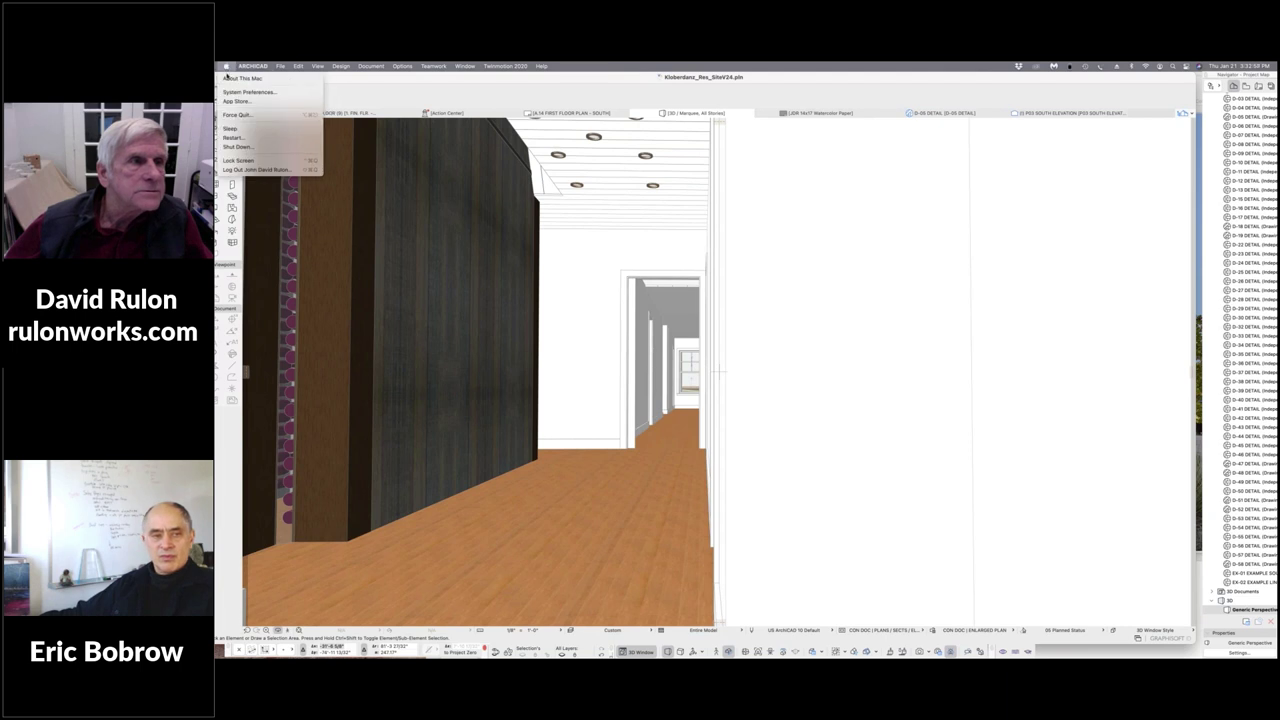
pyautogui.press('Escape')
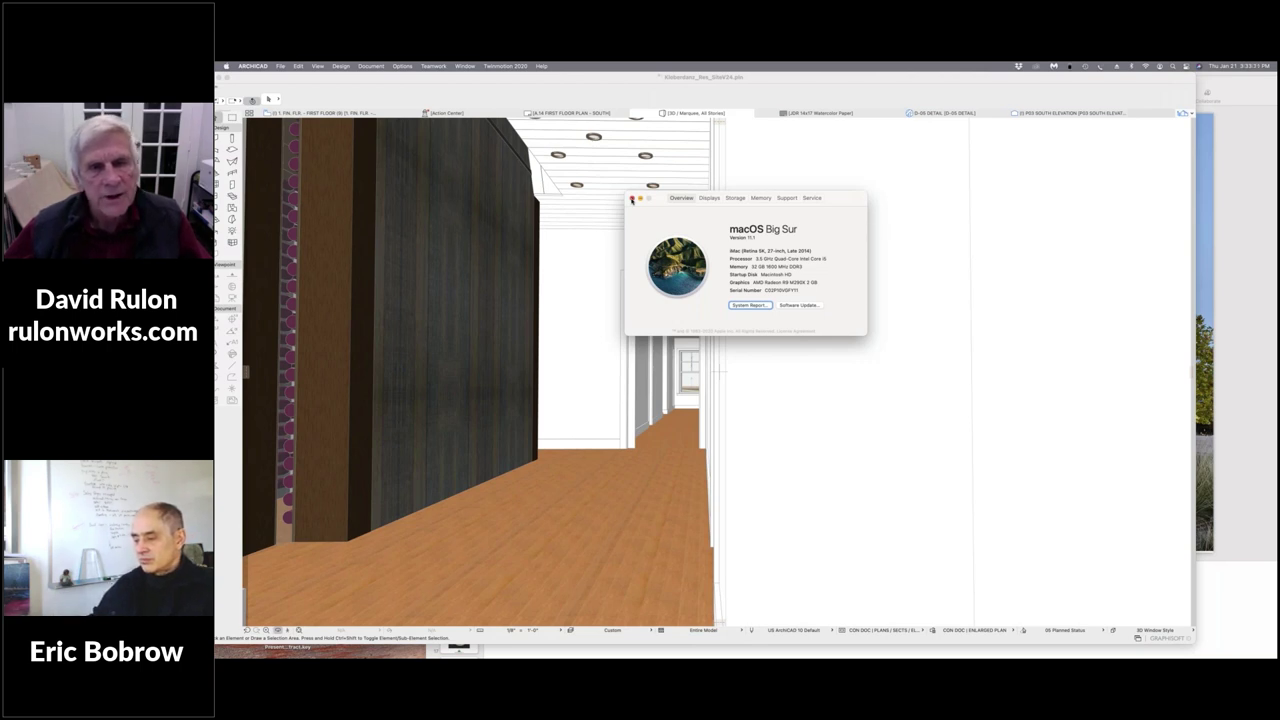
pyautogui.click(632, 199)
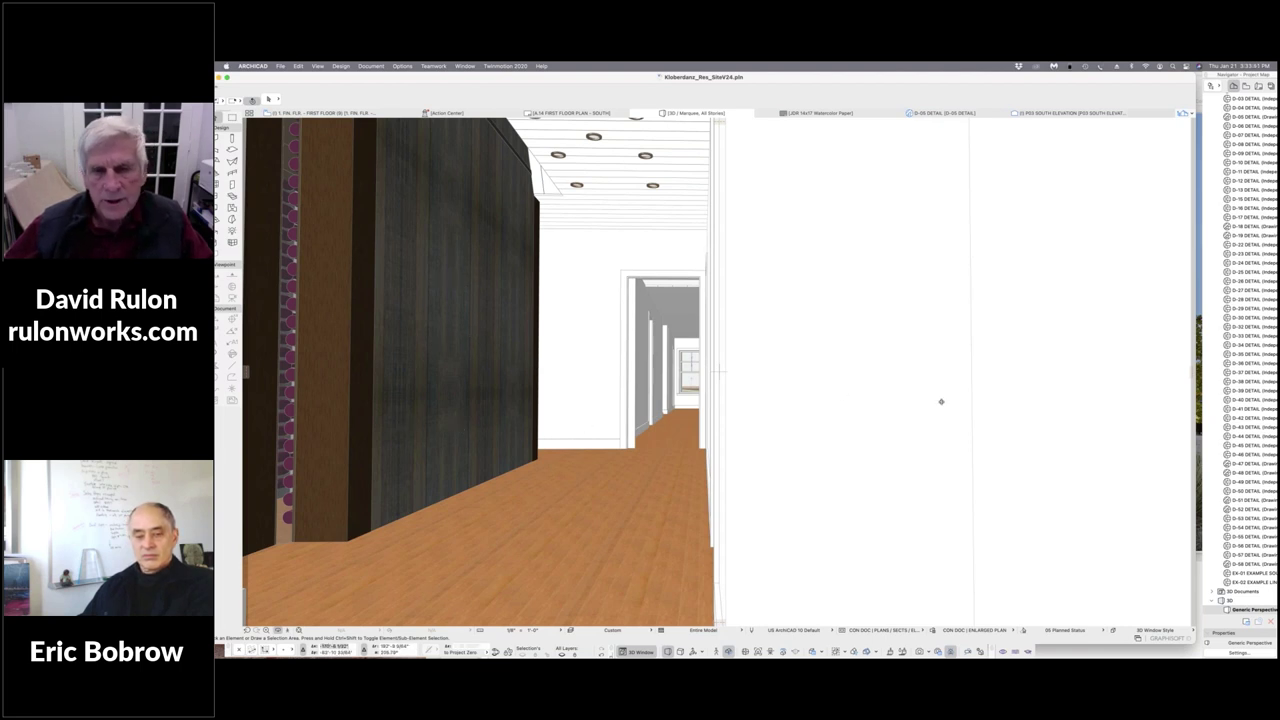
# Move from the entry hall through the wall into the great room to view its roof trusses, leather seating and kitchen.
pyautogui.keyDown('shift'); pyautogui.moveTo(846, 384); pyautogui.dragTo(643, 364, button='middle'); pyautogui.keyUp('shift')
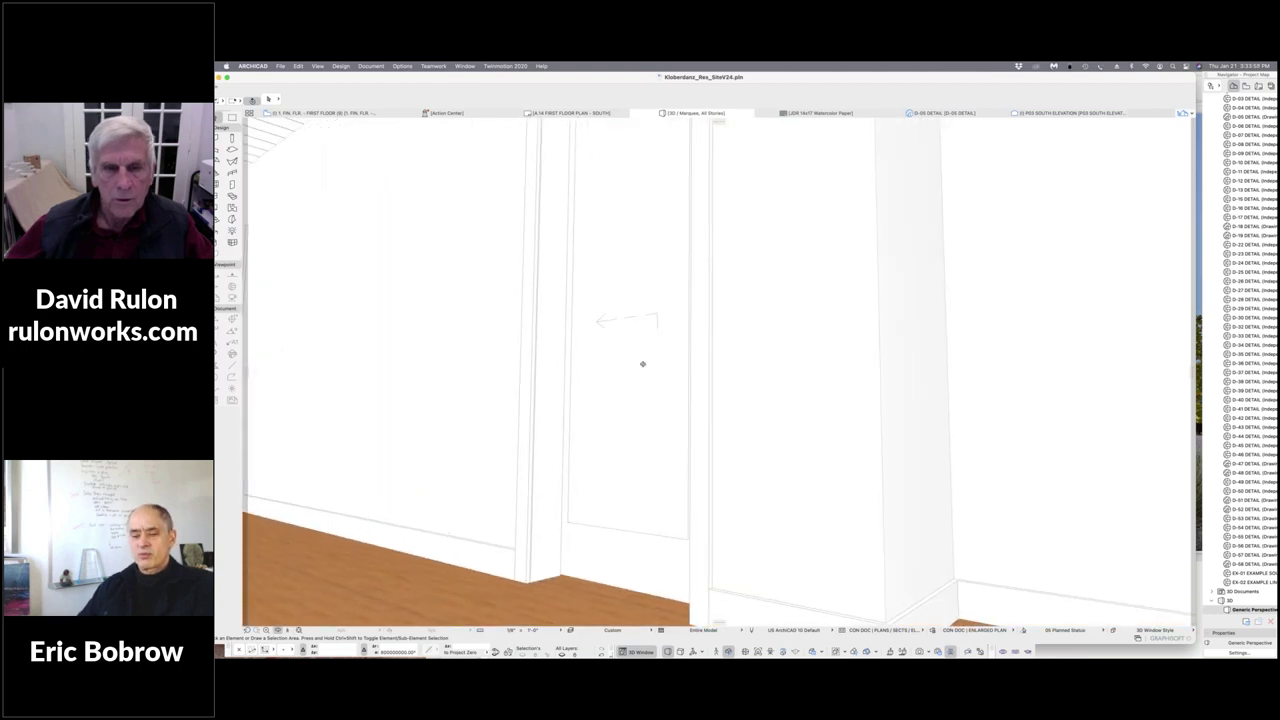
pyautogui.moveTo(719, 371)
pyautogui.keyDown('shift'); pyautogui.mouseDown(button='middle')
pyautogui.moveTo(690, 372)
pyautogui.moveTo(715, 372)
pyautogui.mouseUp(button='middle'); pyautogui.keyUp('shift')
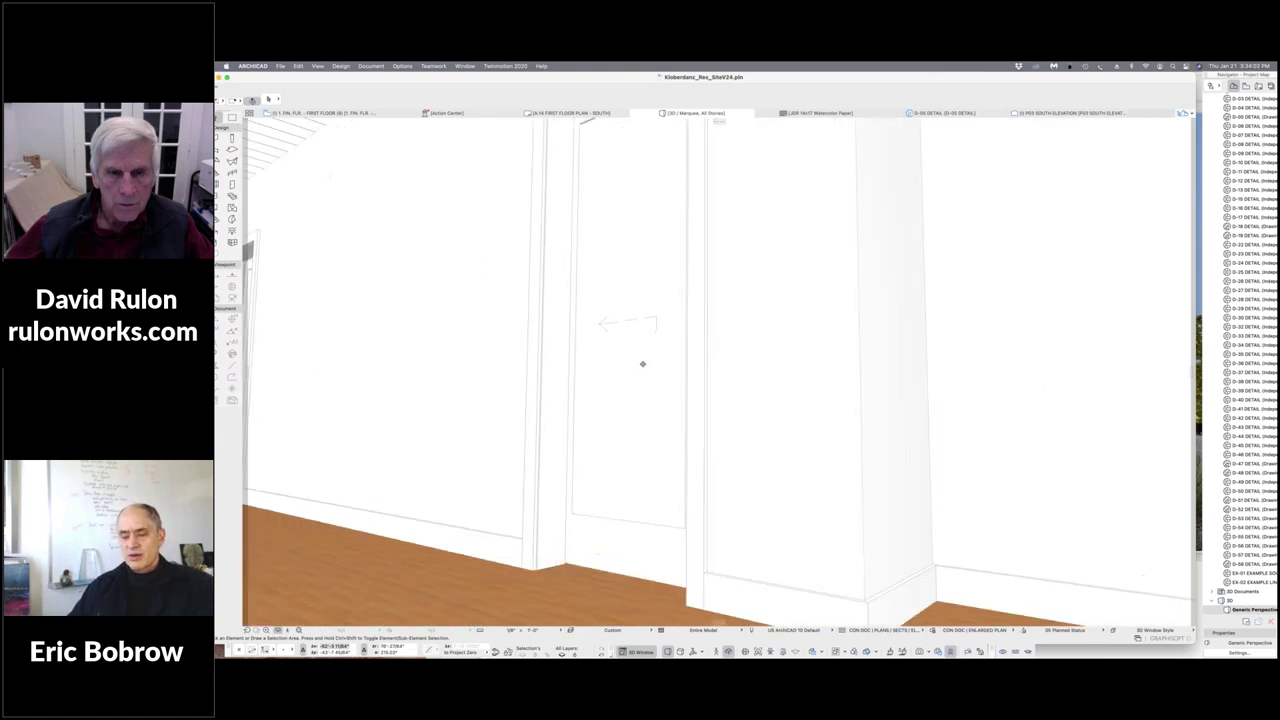
pyautogui.scroll(3, 643, 364)
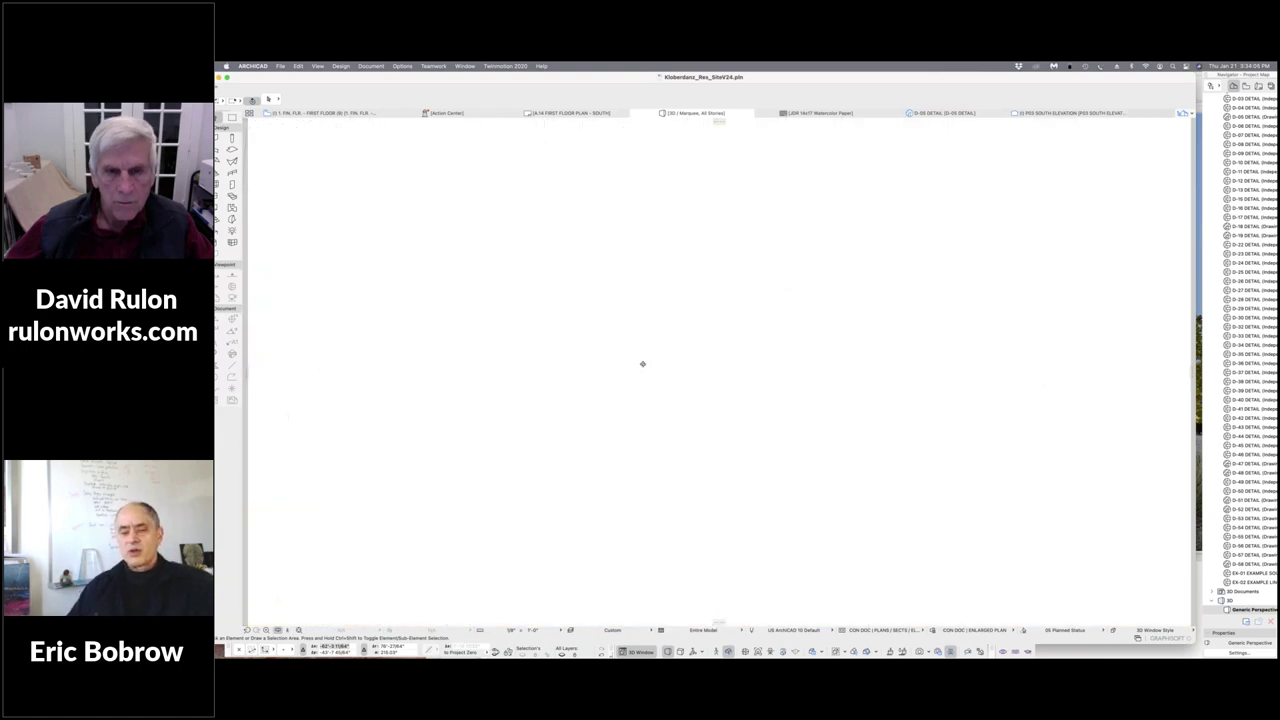
pyautogui.scroll(4, 643, 364)
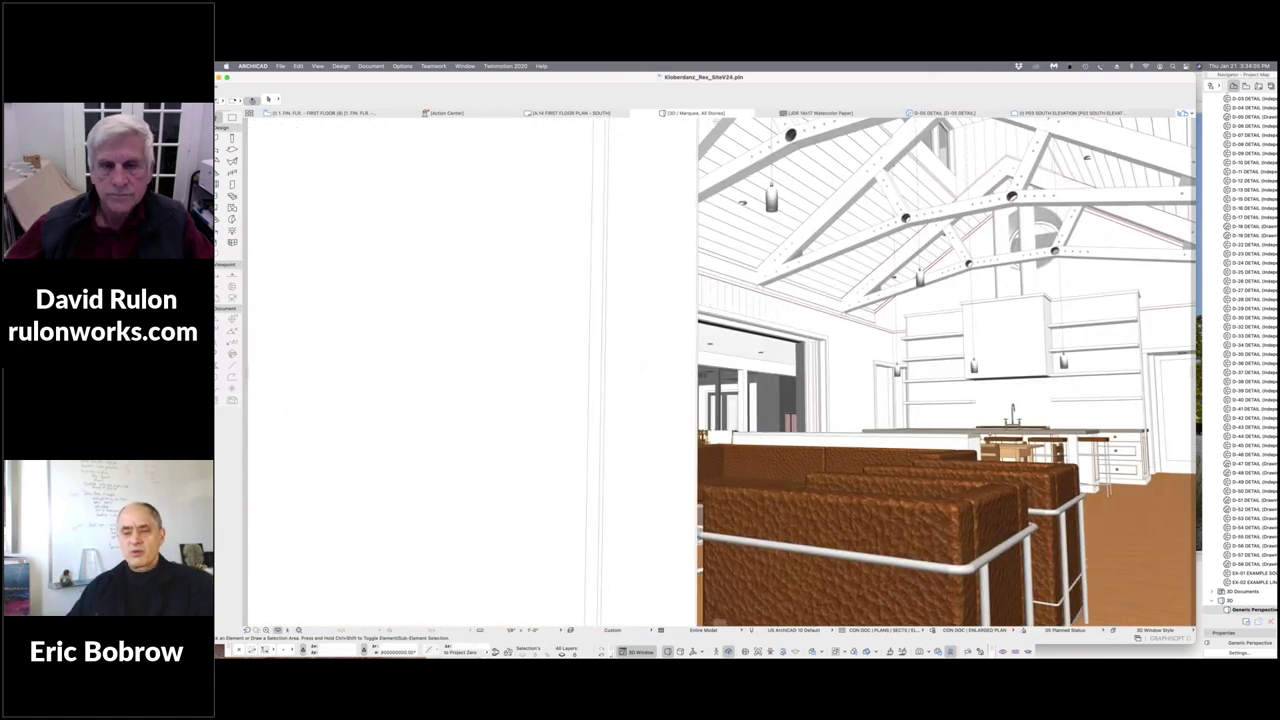
pyautogui.scroll(-3, 643, 364)
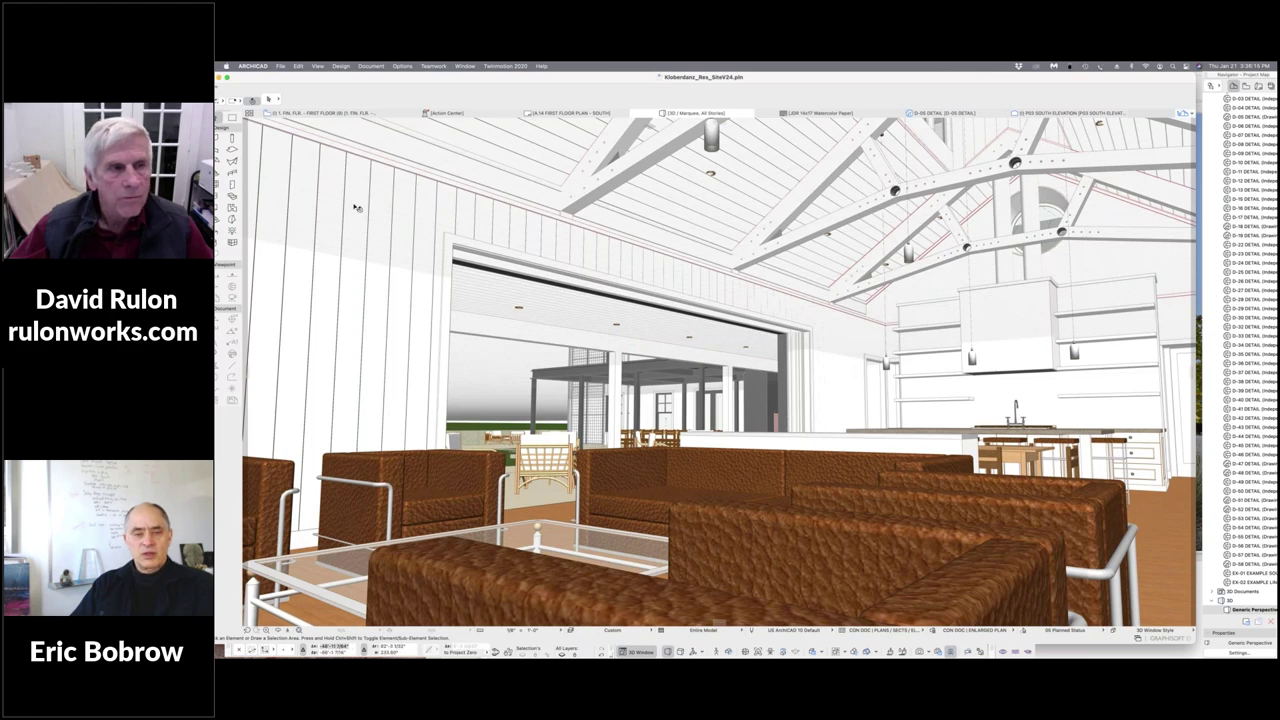
# Select the interior siding wall around the great room's wide opening and review its wall settings without changing them.
pyautogui.click(409, 215)
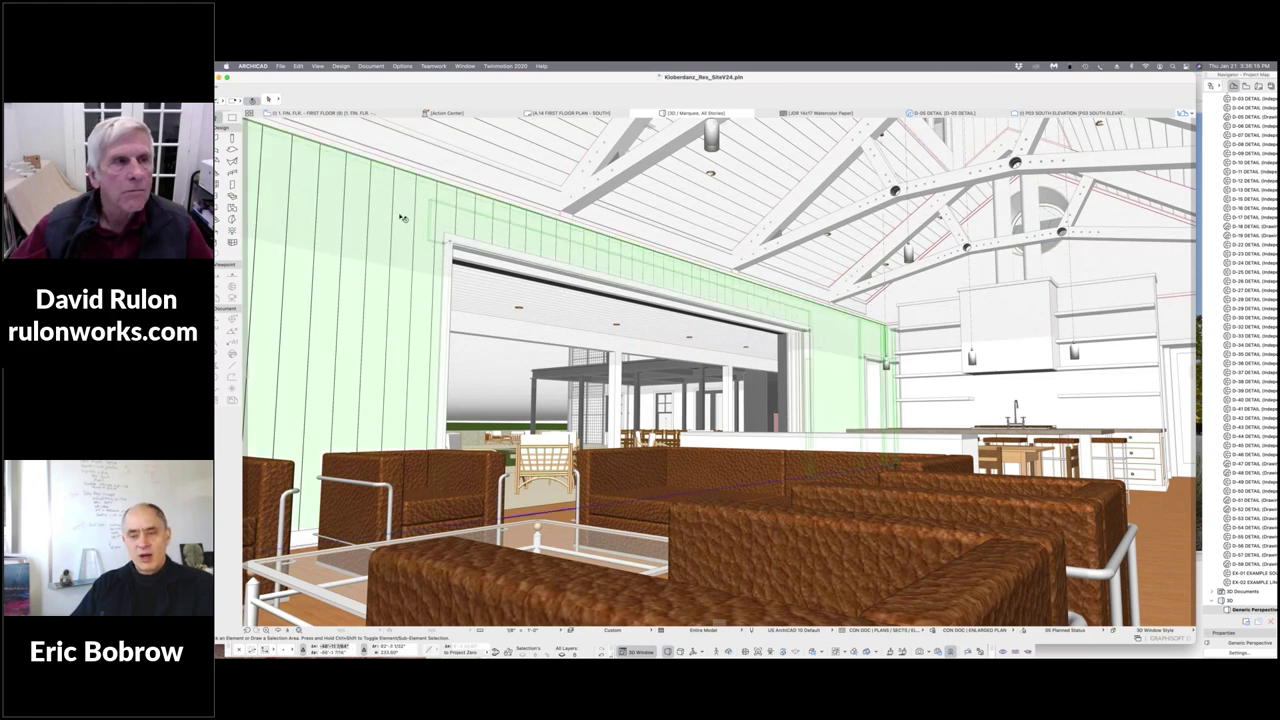
pyautogui.click(270, 99)
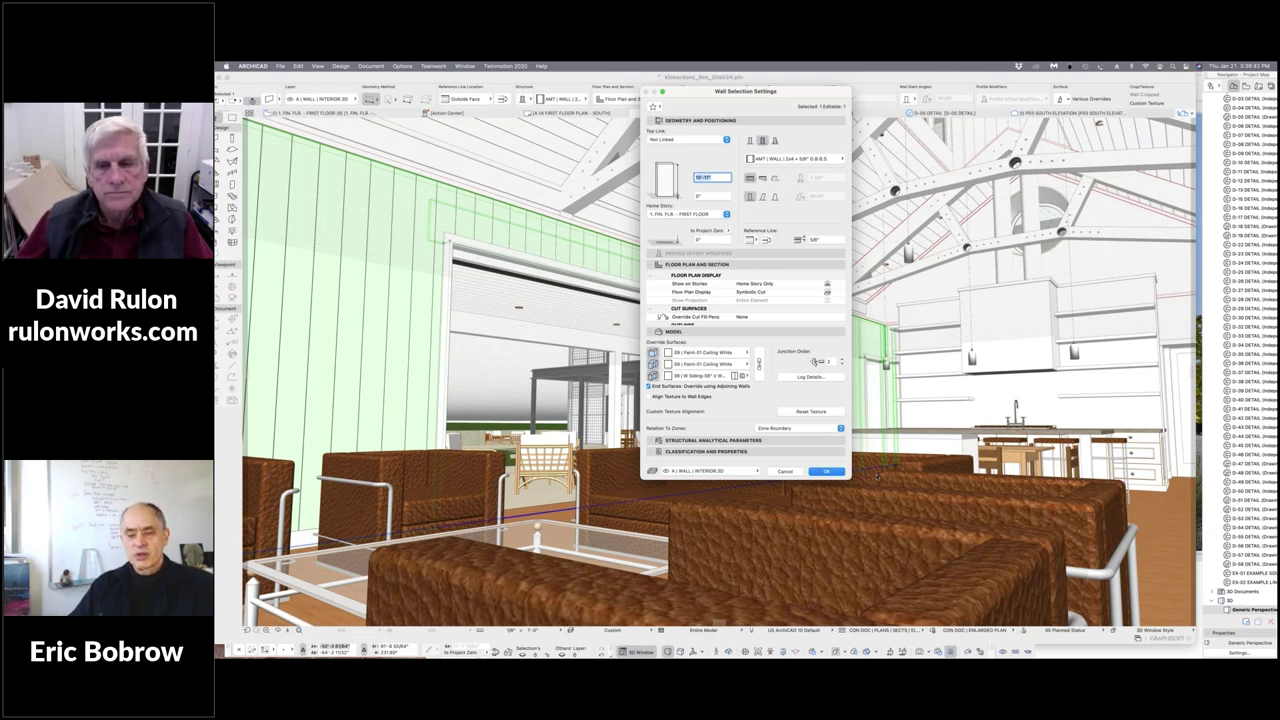
pyautogui.click(792, 472)
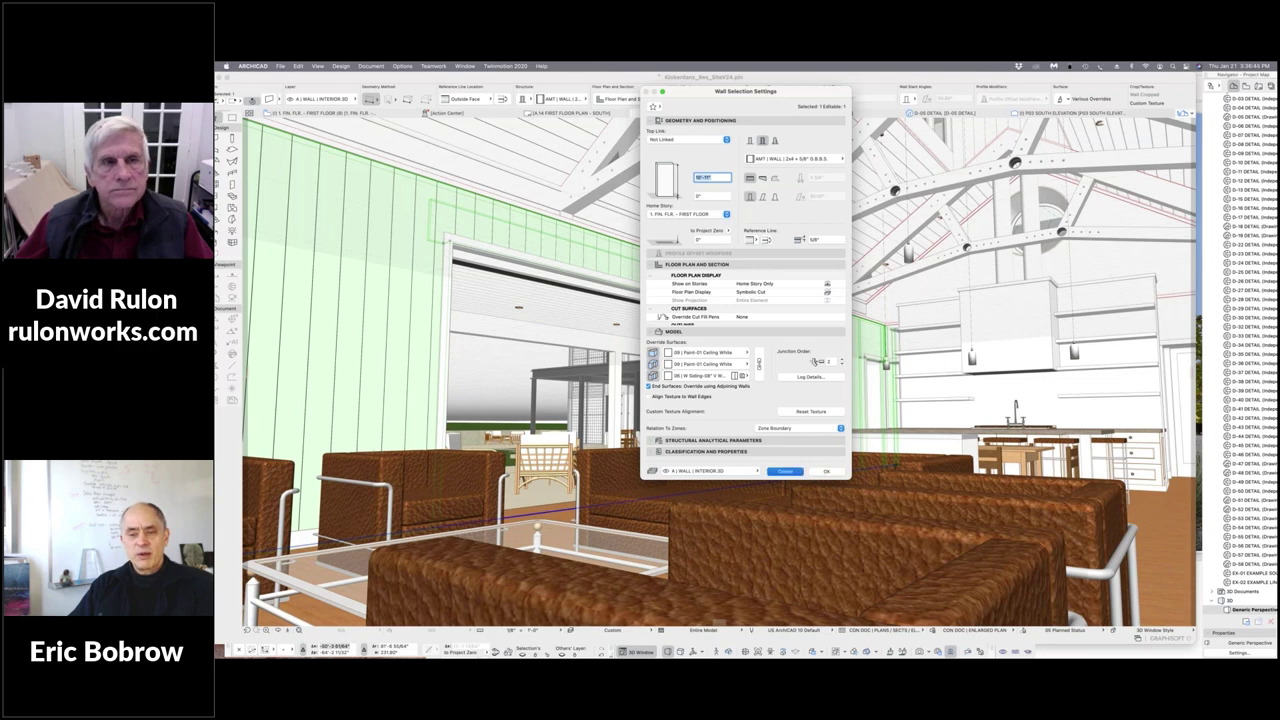
# Select the sloped ceiling panel above the great room's opening, trace along the wall towards the kitchen, and clear the selection.
pyautogui.click(569, 147)
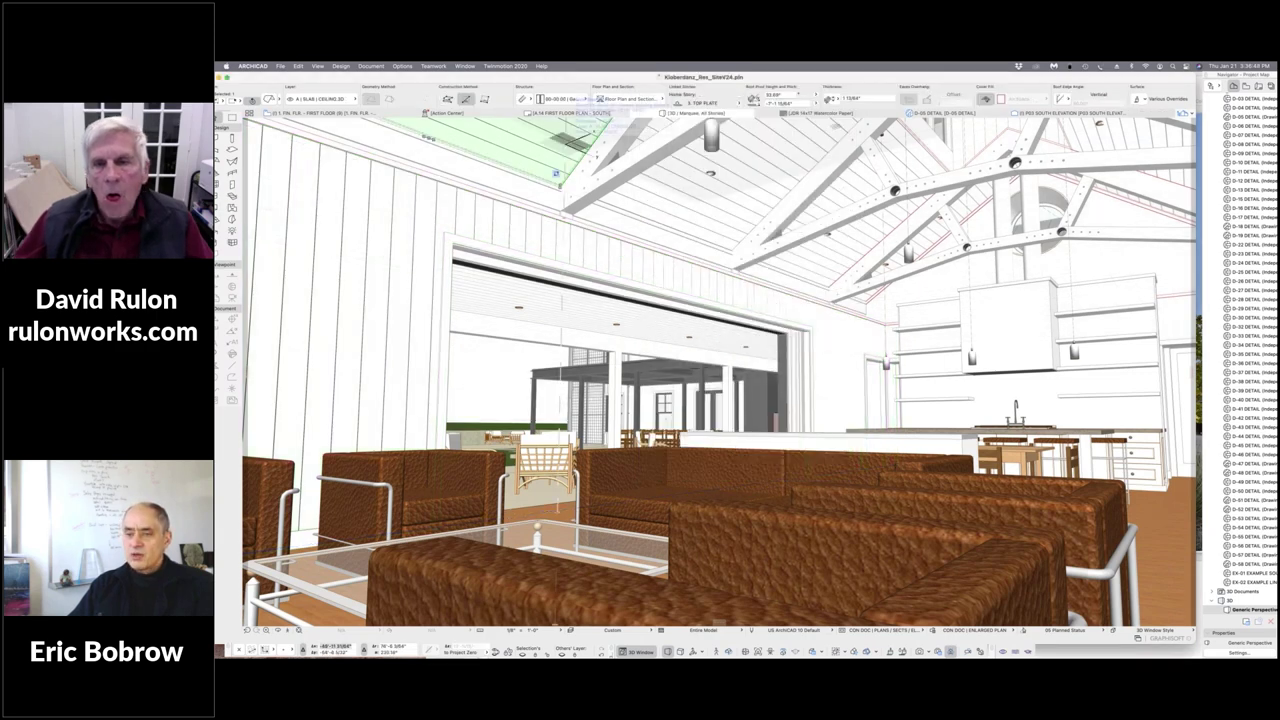
pyautogui.click(578, 147)
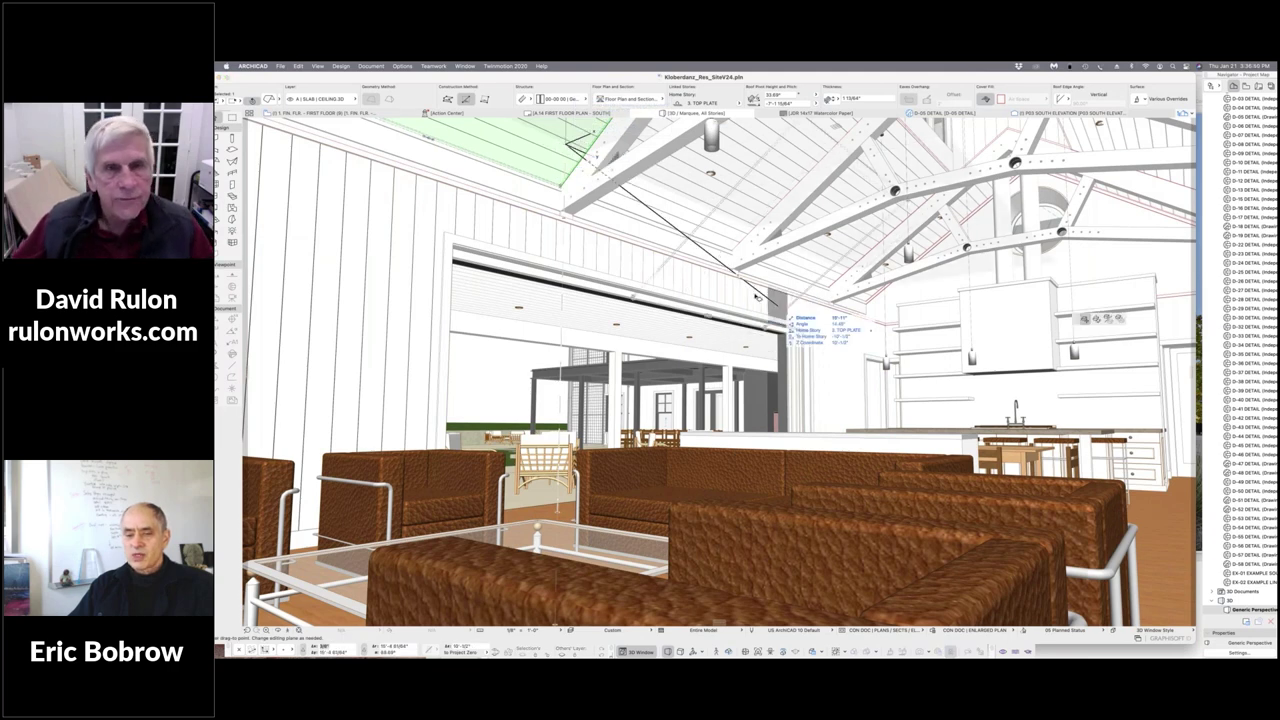
pyautogui.click(752, 290)
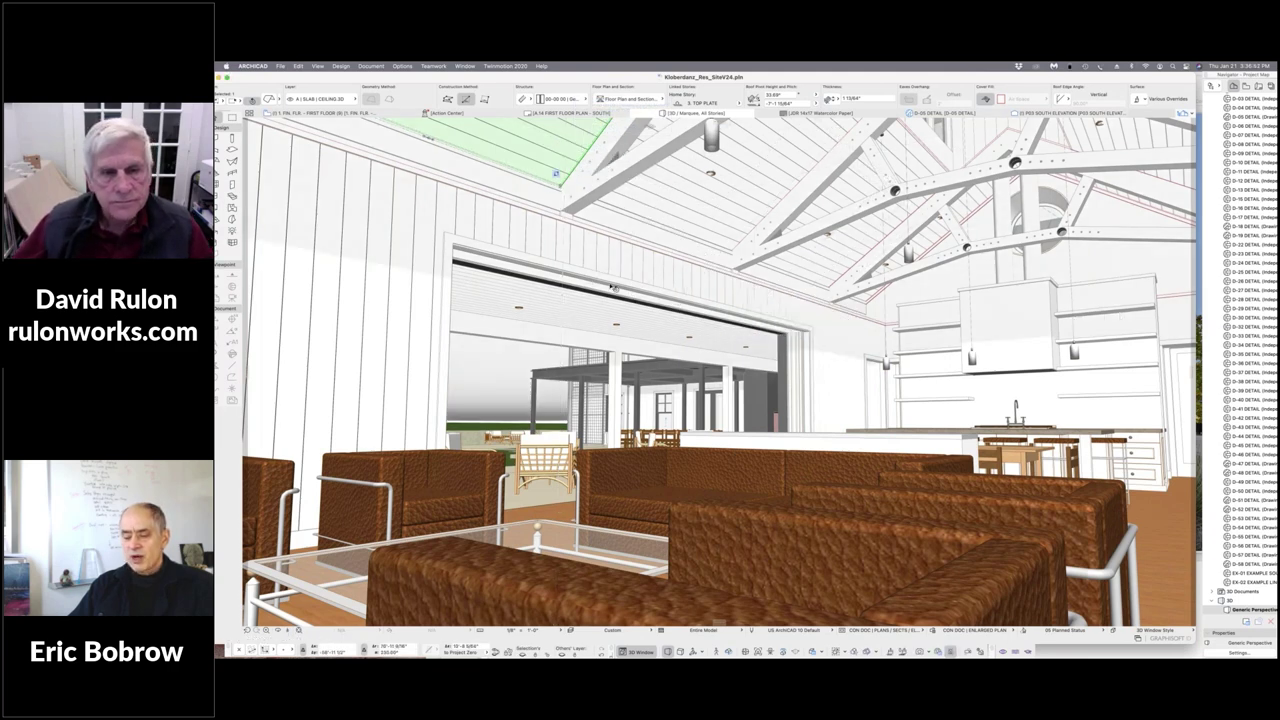
pyautogui.press('Escape')
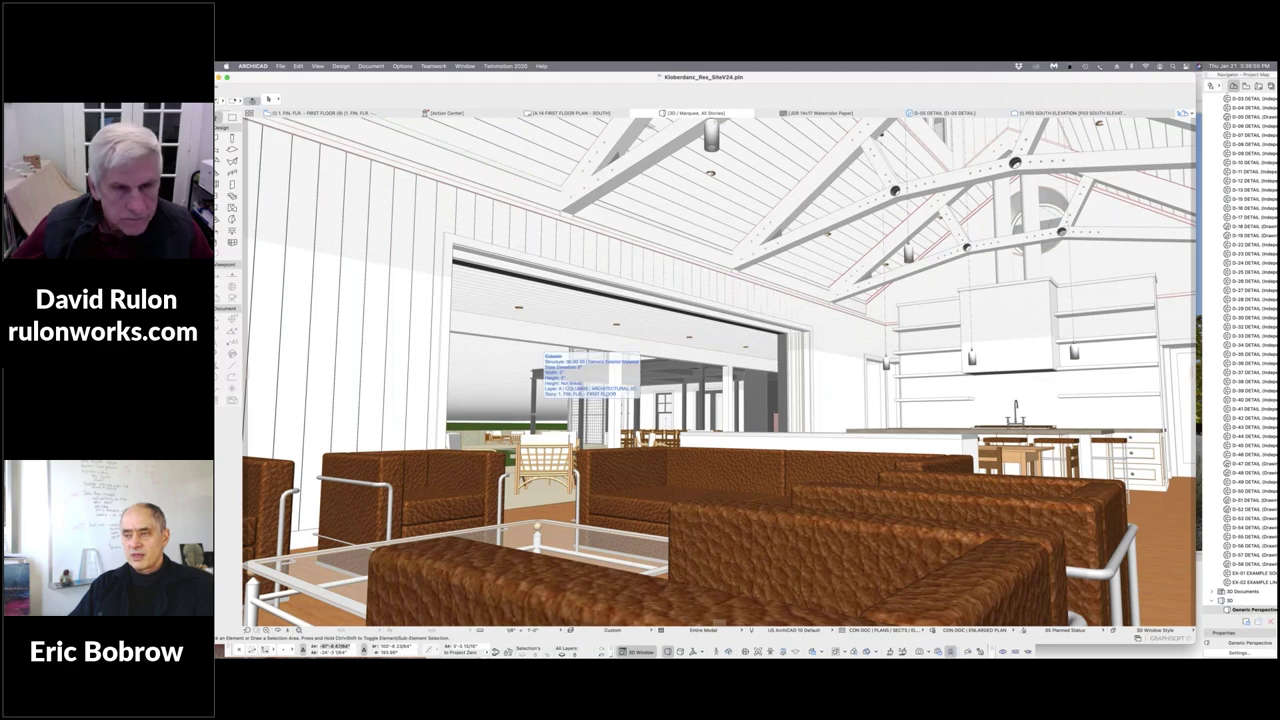
# Leave the great room to view the rooflines, clerestory and tower from outside, and select the white exterior wall beside the porch roof.
pyautogui.scroll(5, 538, 350)
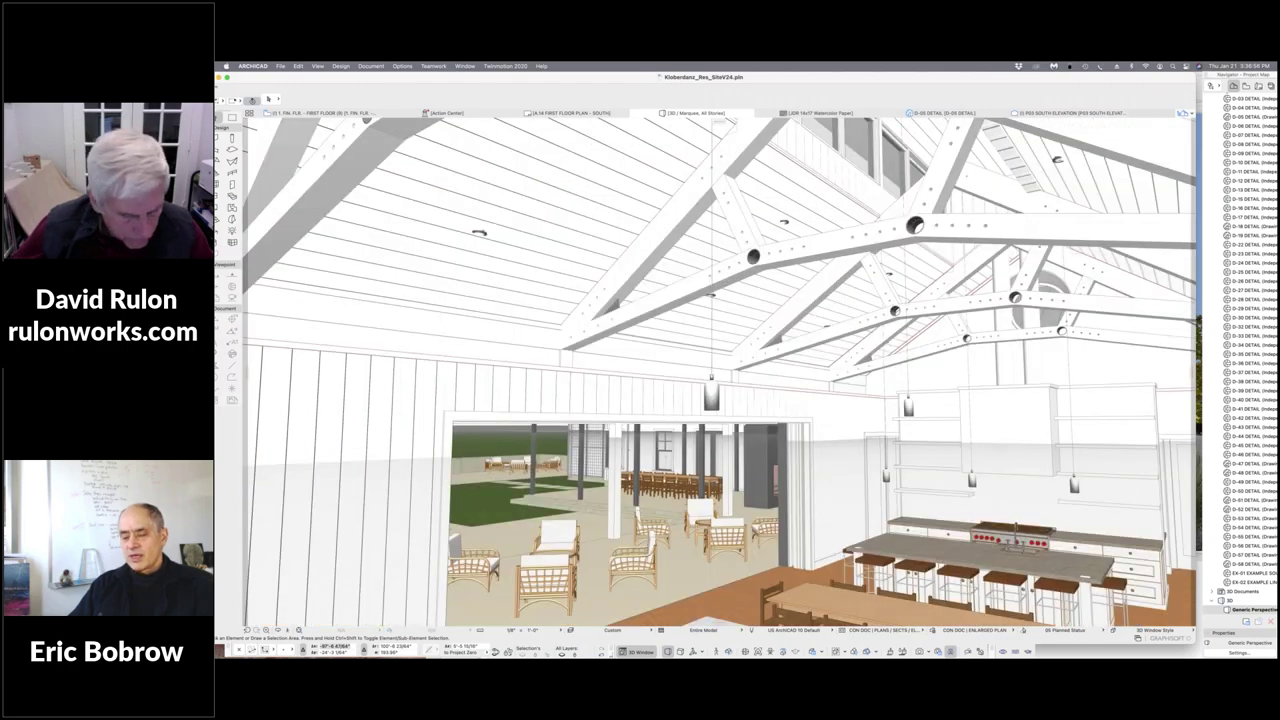
pyautogui.scroll(-6, 720, 372)
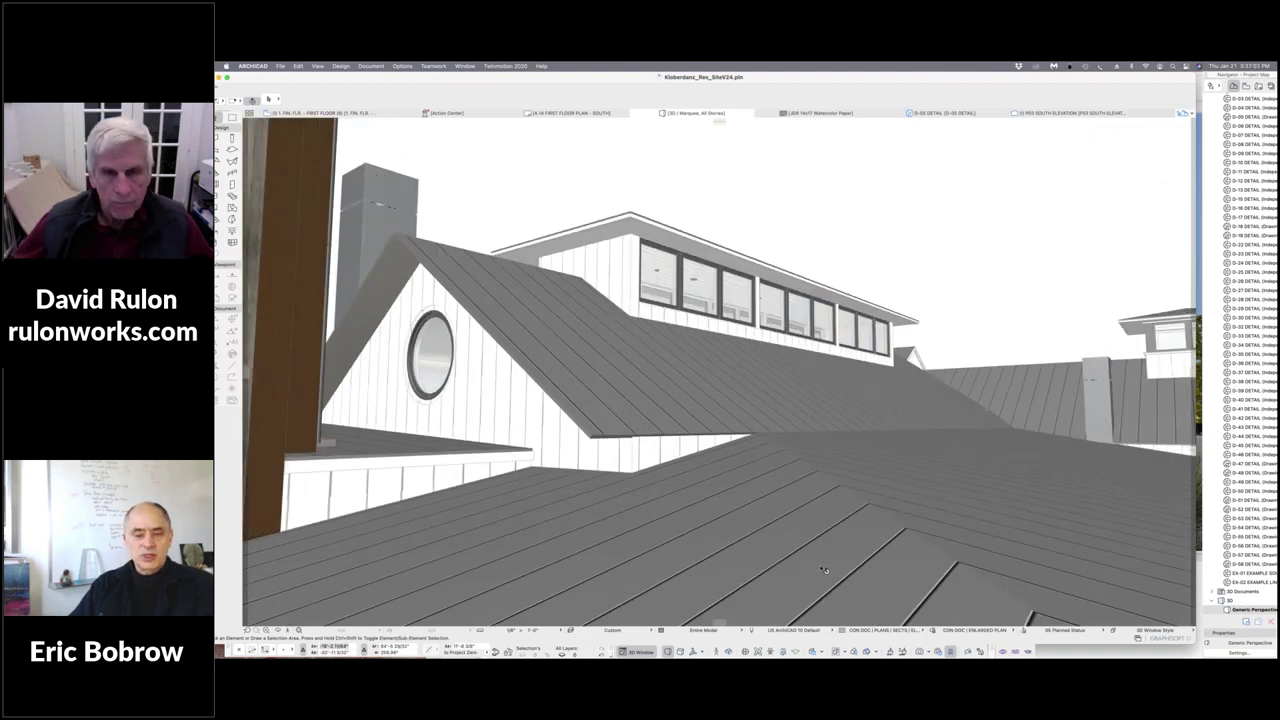
pyautogui.scroll(2, 824, 570)
pyautogui.scroll(-6, 824, 570)
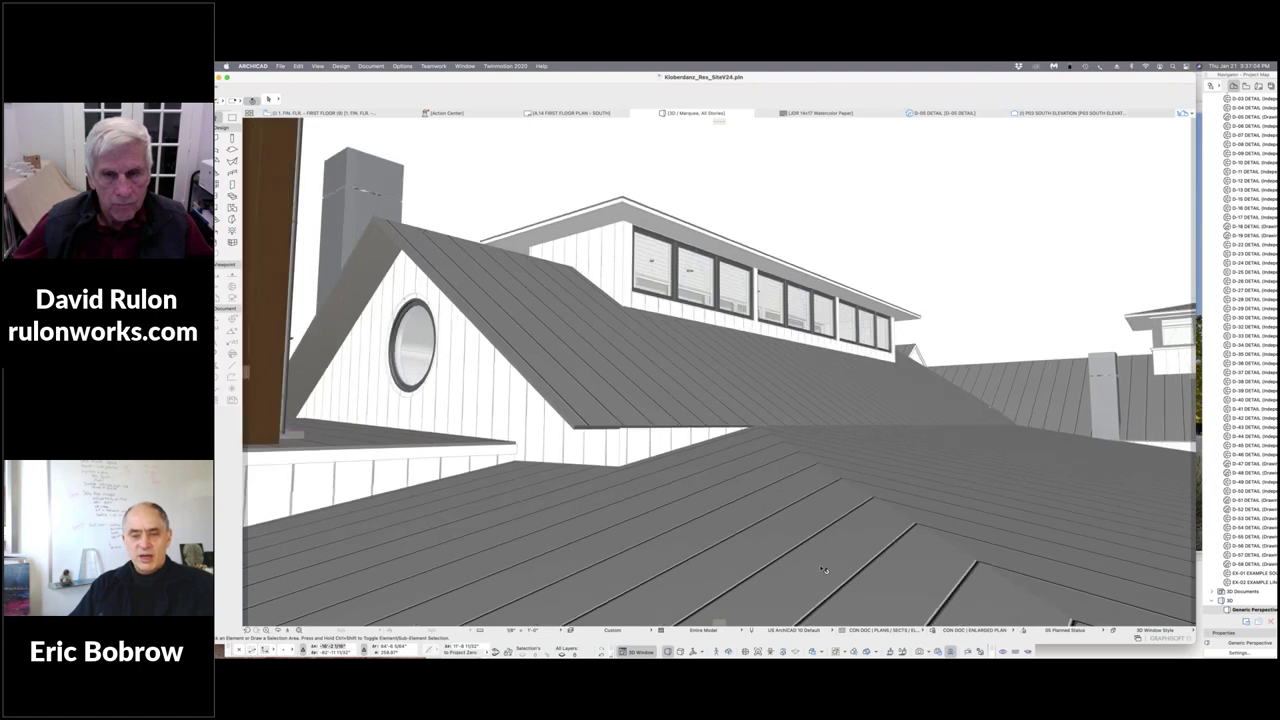
pyautogui.scroll(-2, 824, 570)
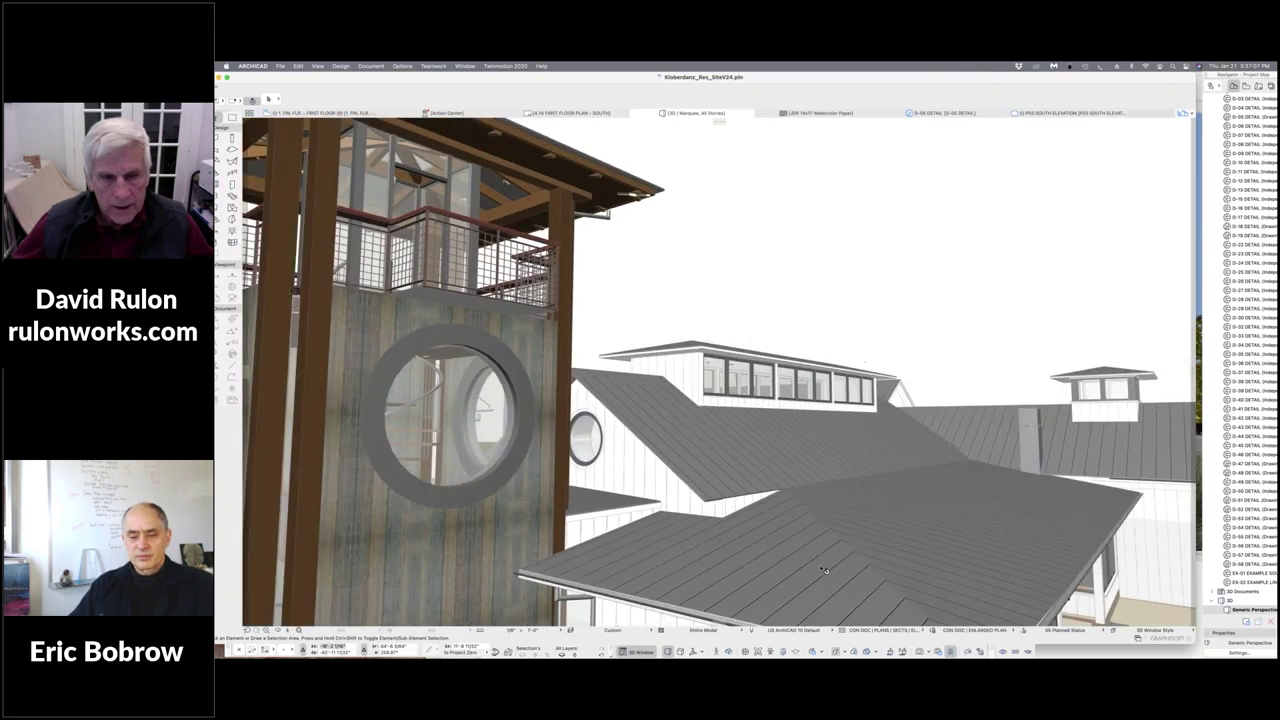
pyautogui.scroll(-2, 824, 570)
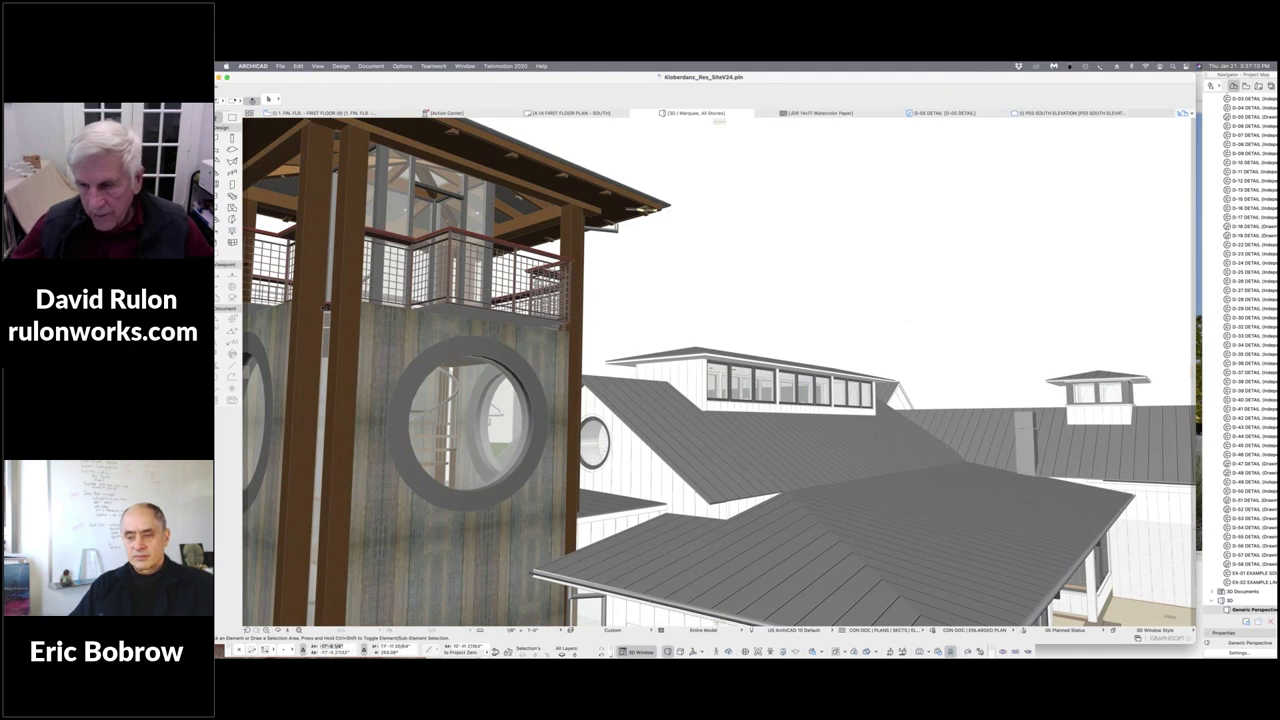
pyautogui.scroll(-3, 1140, 583)
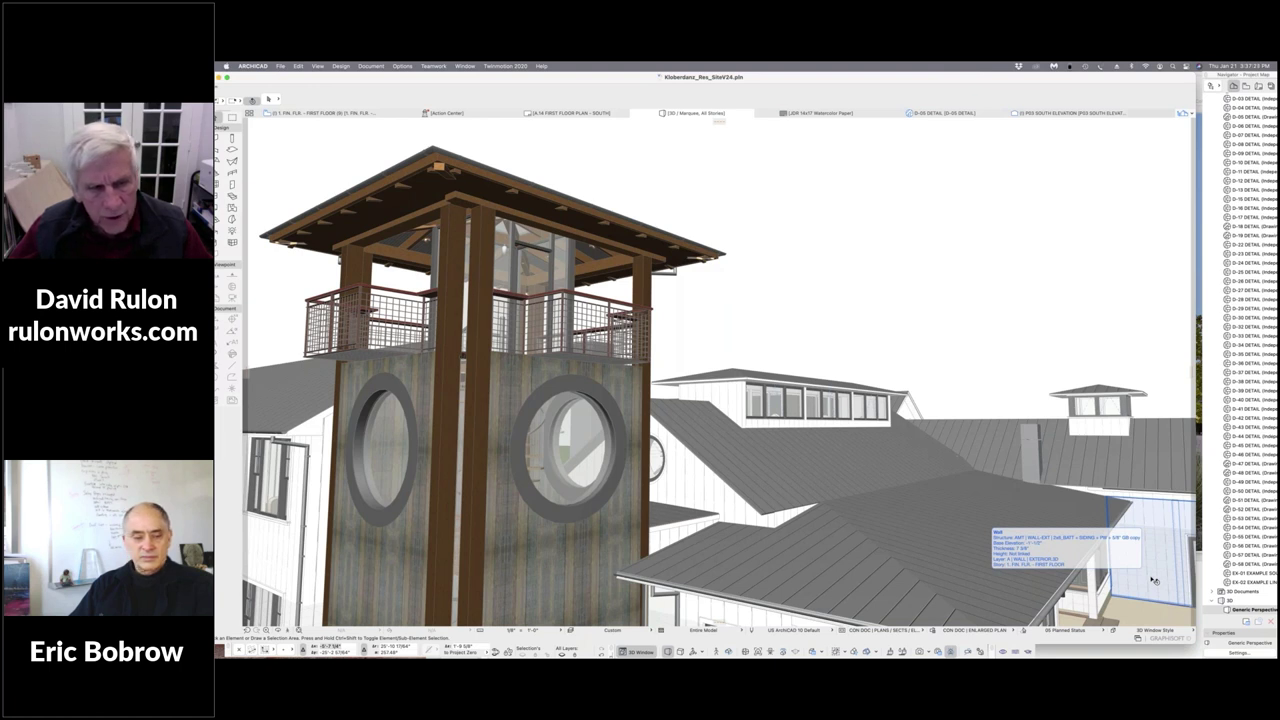
pyautogui.click(1153, 580)
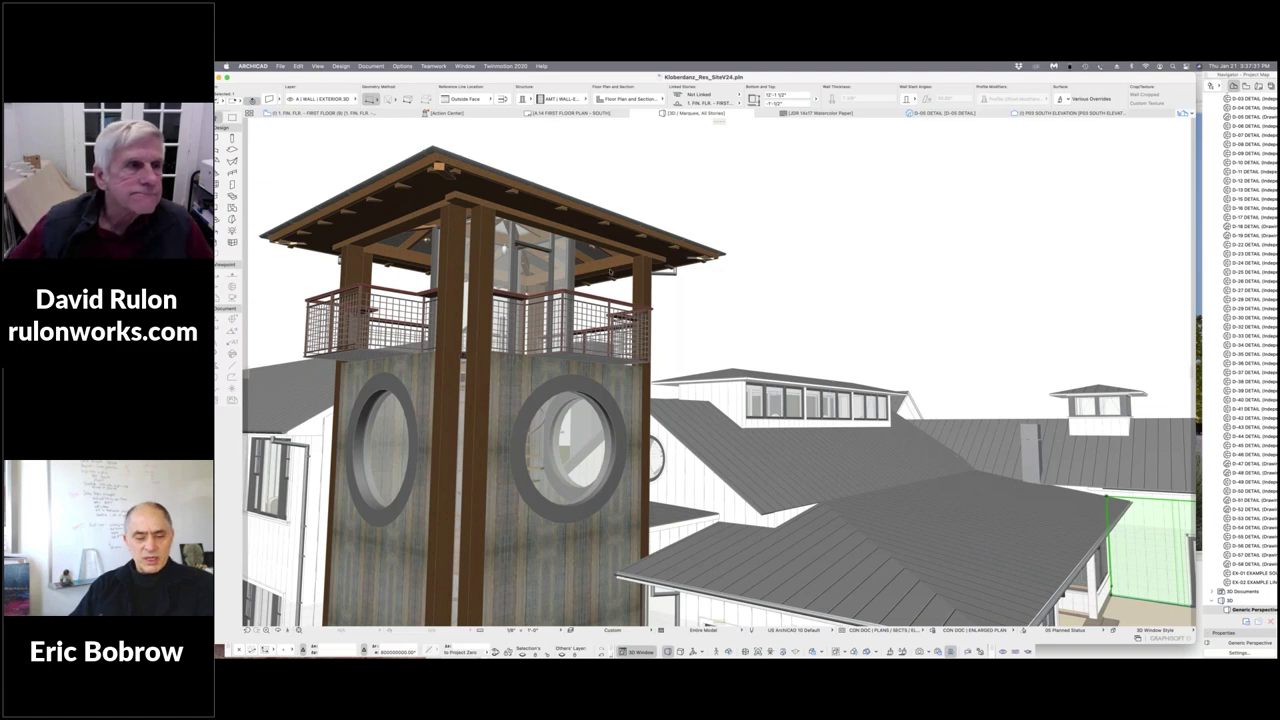
# Switch to Photos, view the photograph of the finished house with its tower, and return to the Archicad model.
pyautogui.moveTo(225, 148)
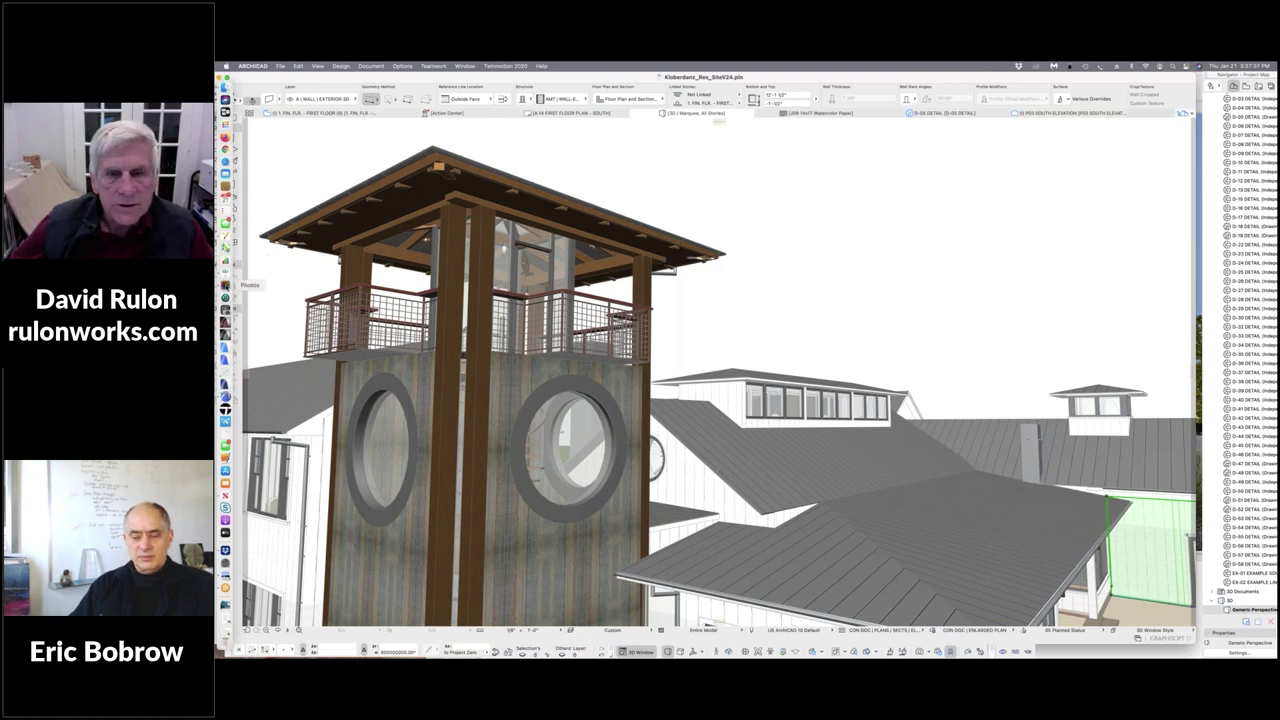
pyautogui.click(225, 285)
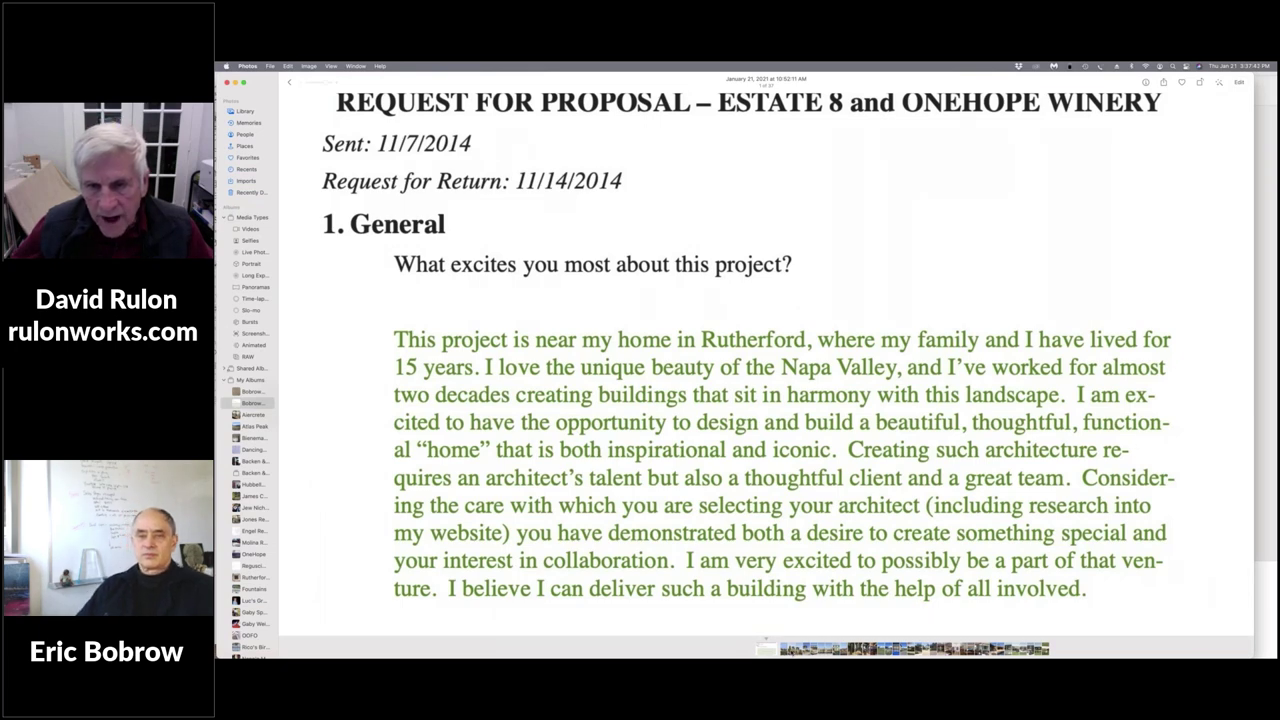
pyautogui.press('Right')
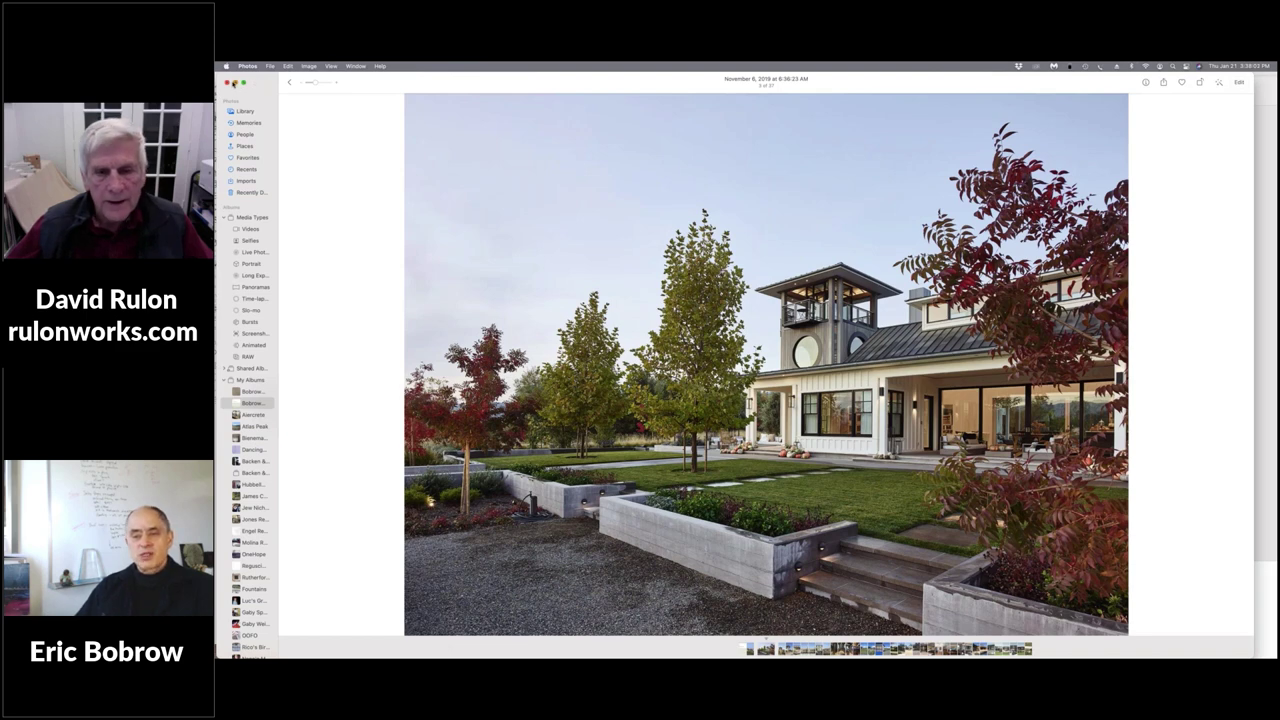
pyautogui.click(235, 82)
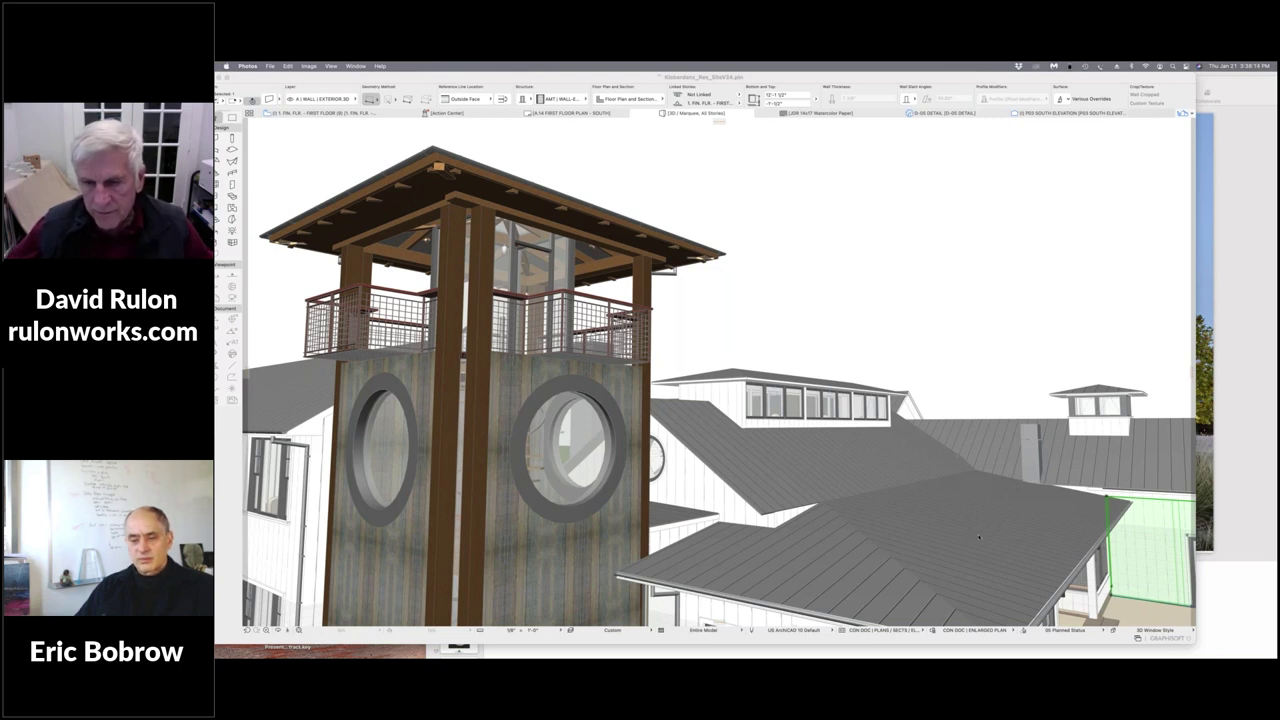
# Select the standing seam porch roof plane, review its roof settings and surface overrides without changes, and clear the selection.
pyautogui.click(979, 538)
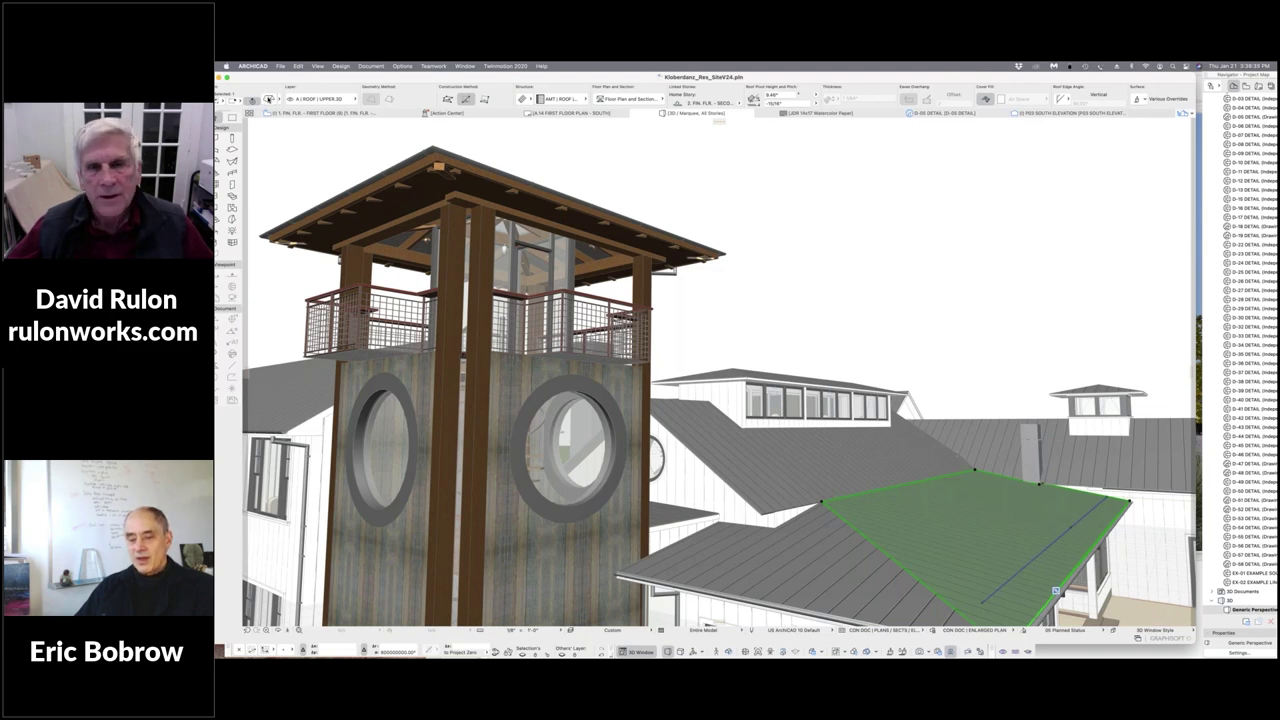
pyautogui.click(268, 100)
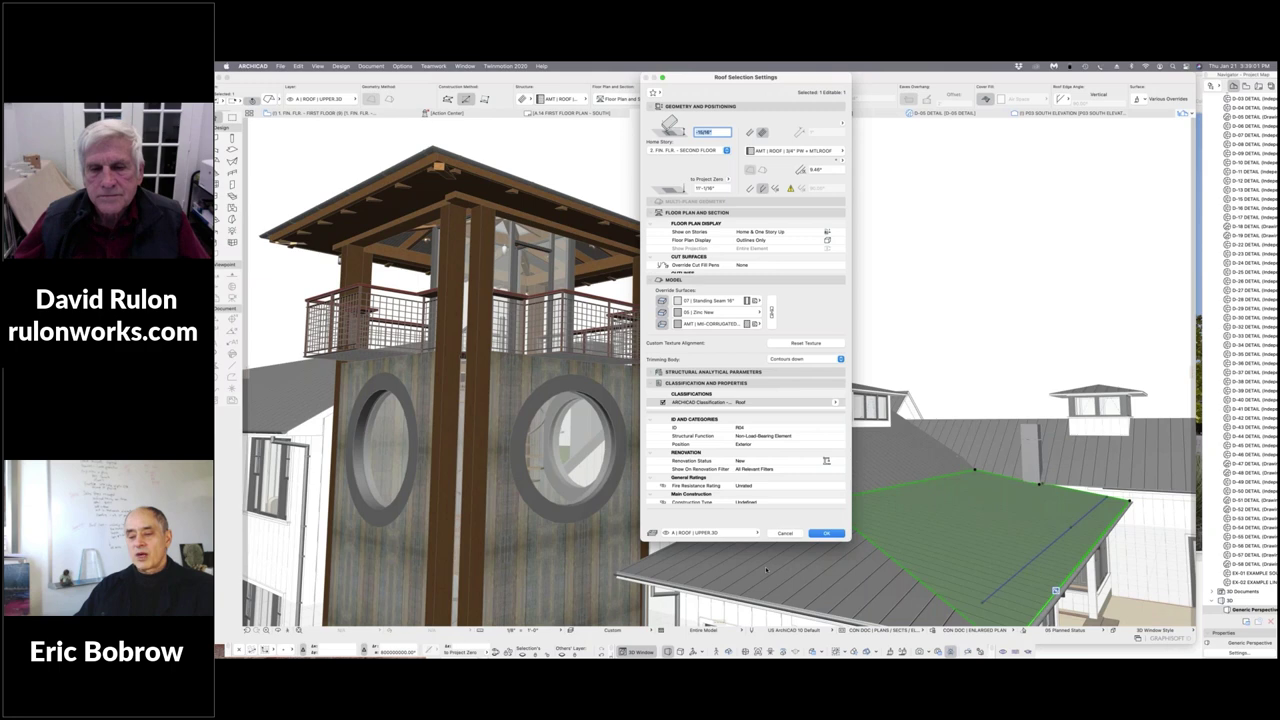
pyautogui.click(786, 533)
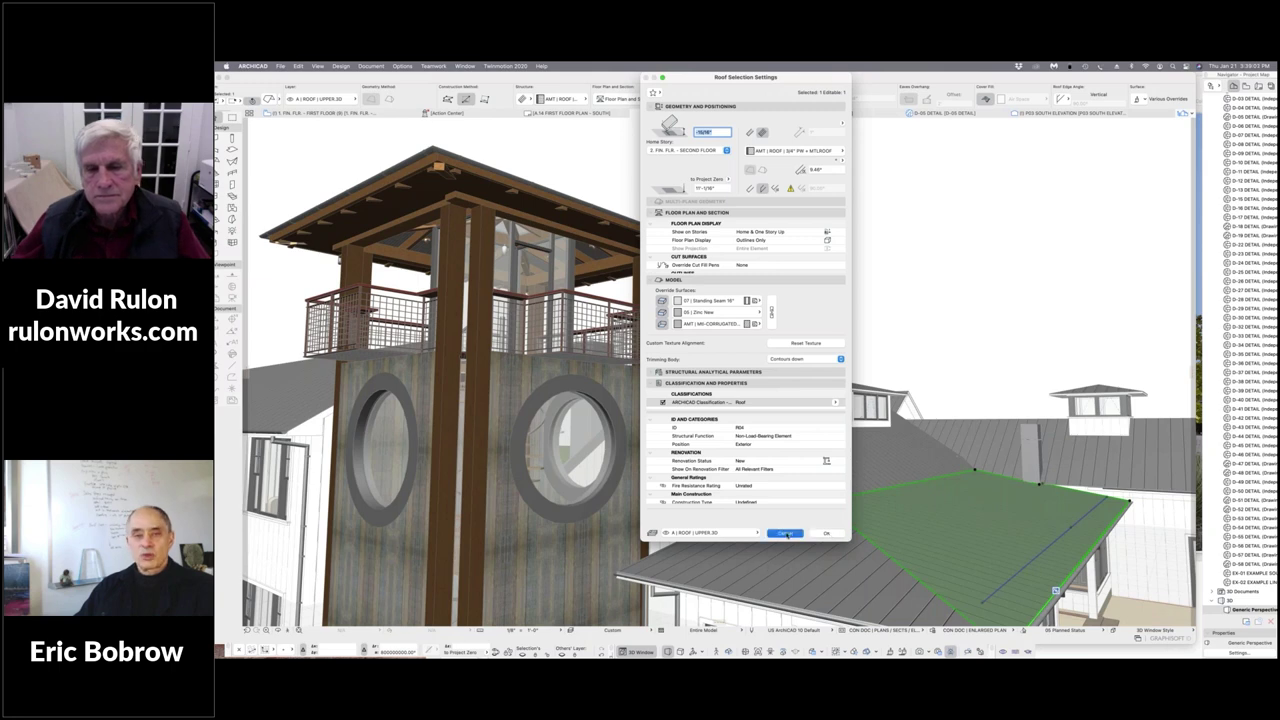
pyautogui.press('Escape')
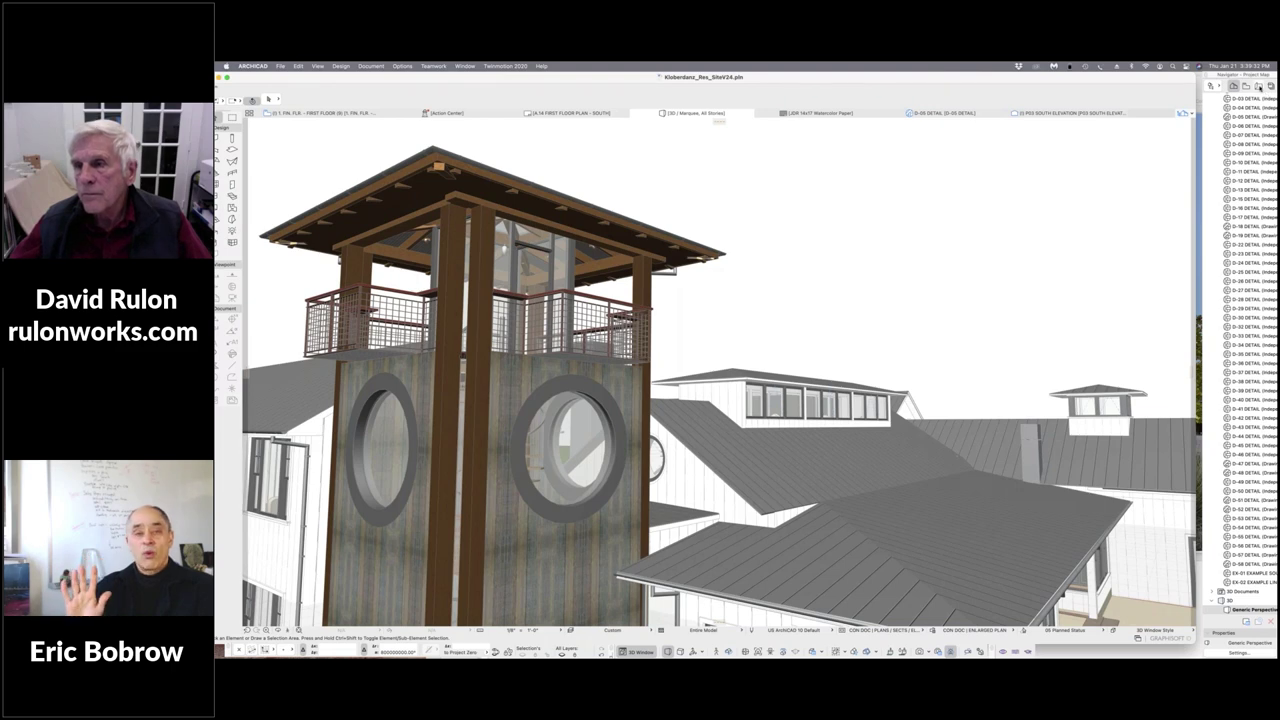
# Show the layout book in the Navigator, and pick the tower's barn siding wall and balcony railing members to identify them.
pyautogui.click(1258, 86)
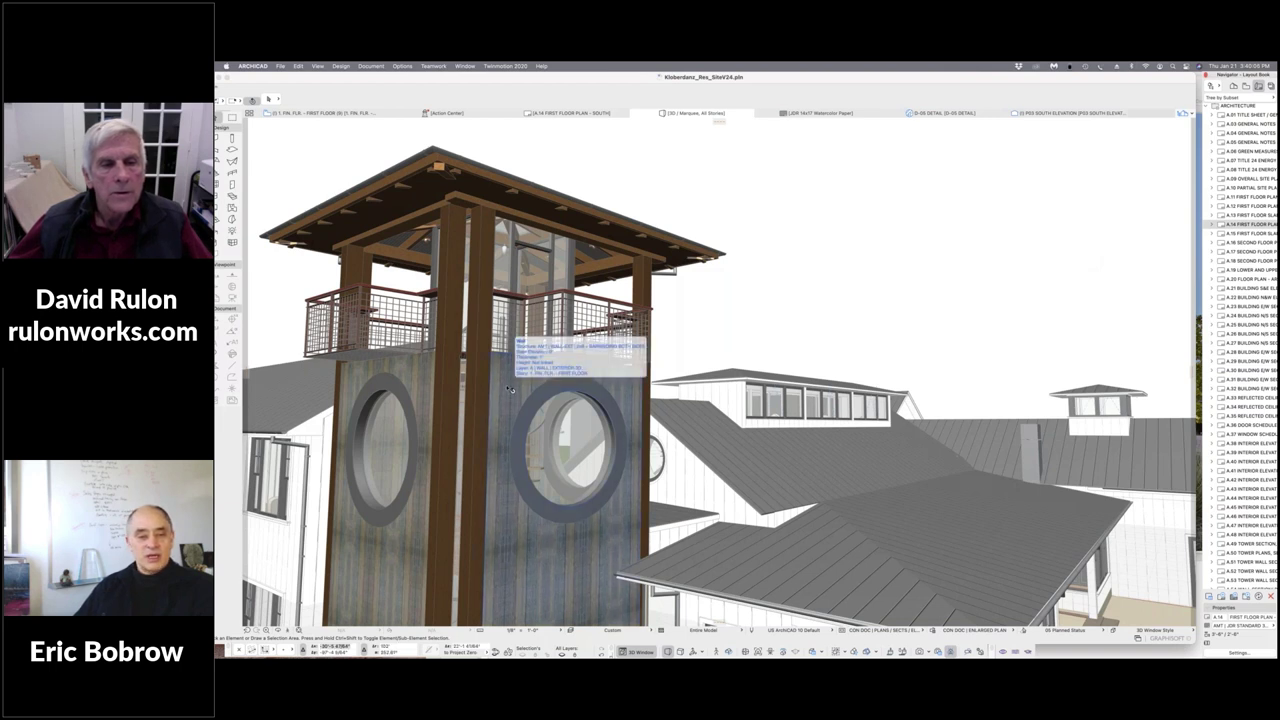
pyautogui.click(512, 352)
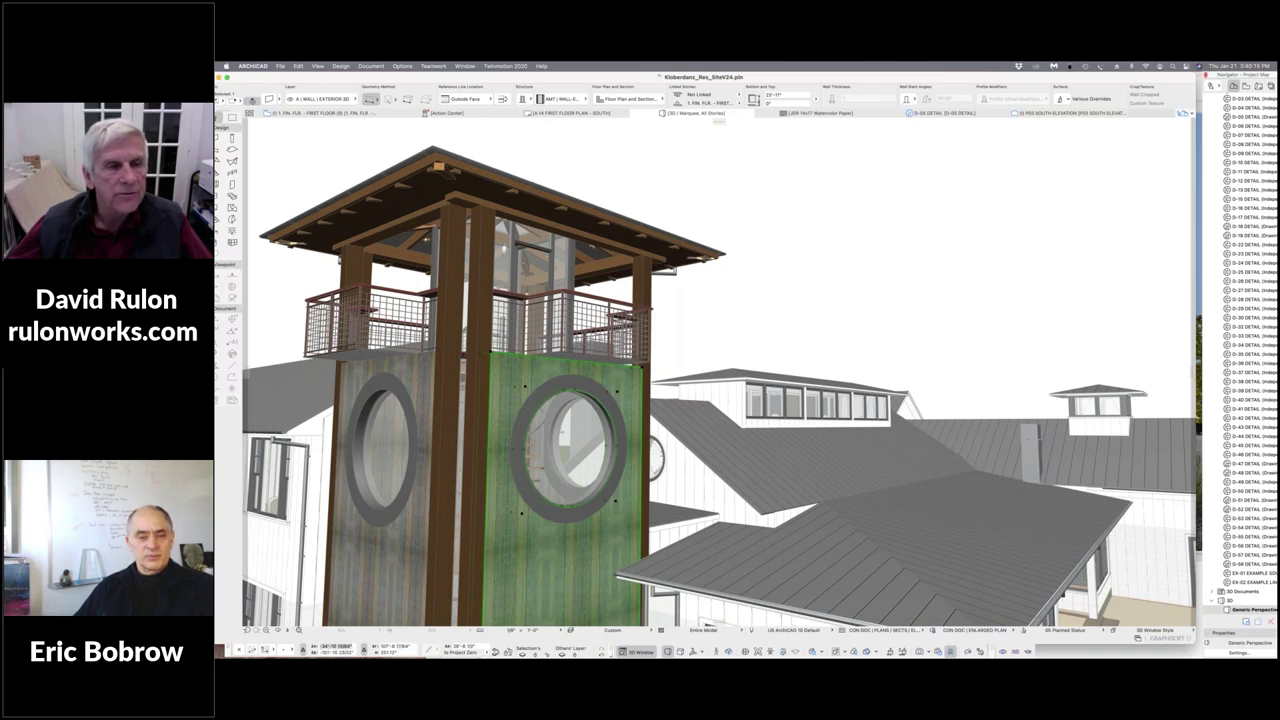
pyautogui.click(393, 304)
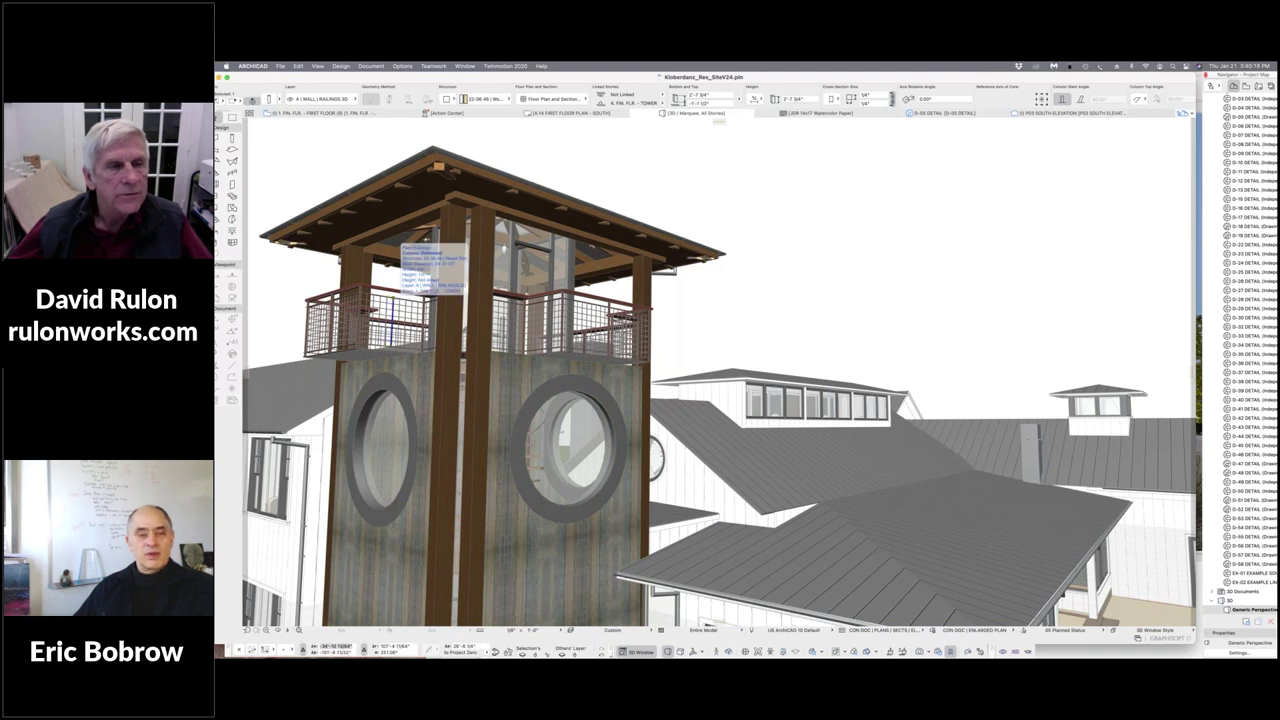
pyautogui.click(405, 298)
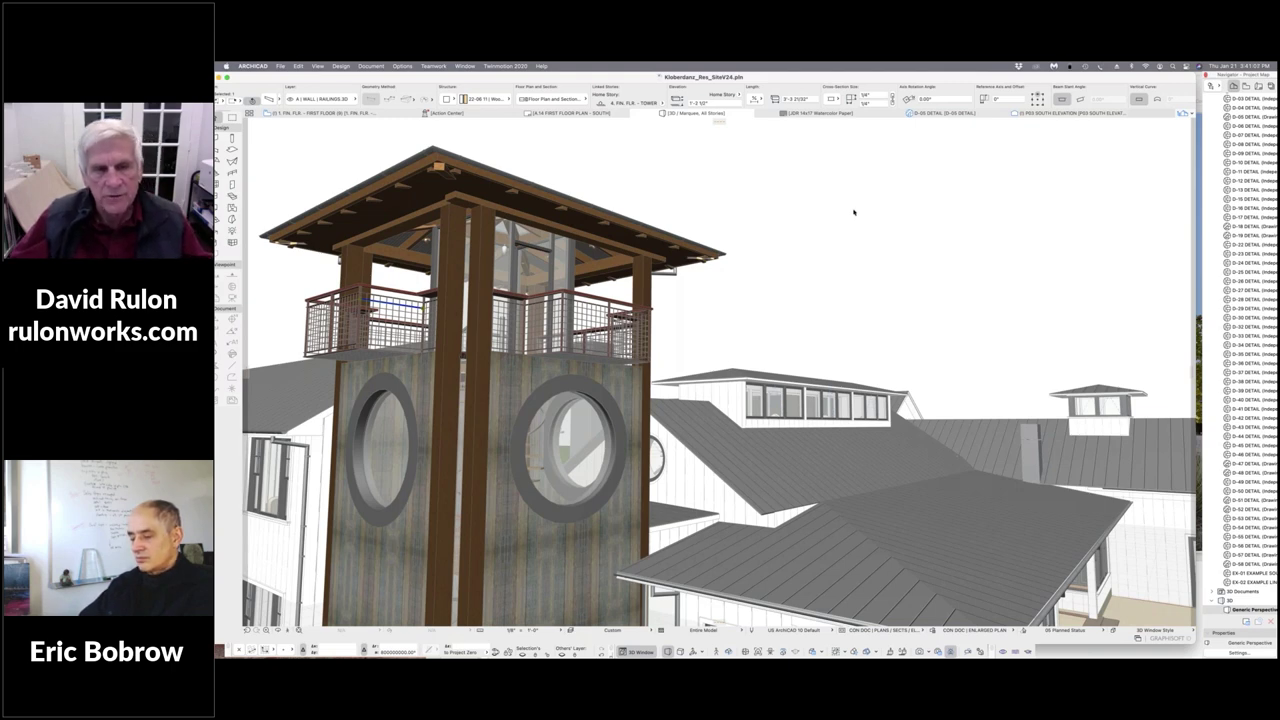
# Select the tower wall with the round window, review its wall settings and barn siding surfaces, and view the tower from farther back.
pyautogui.click(538, 374)
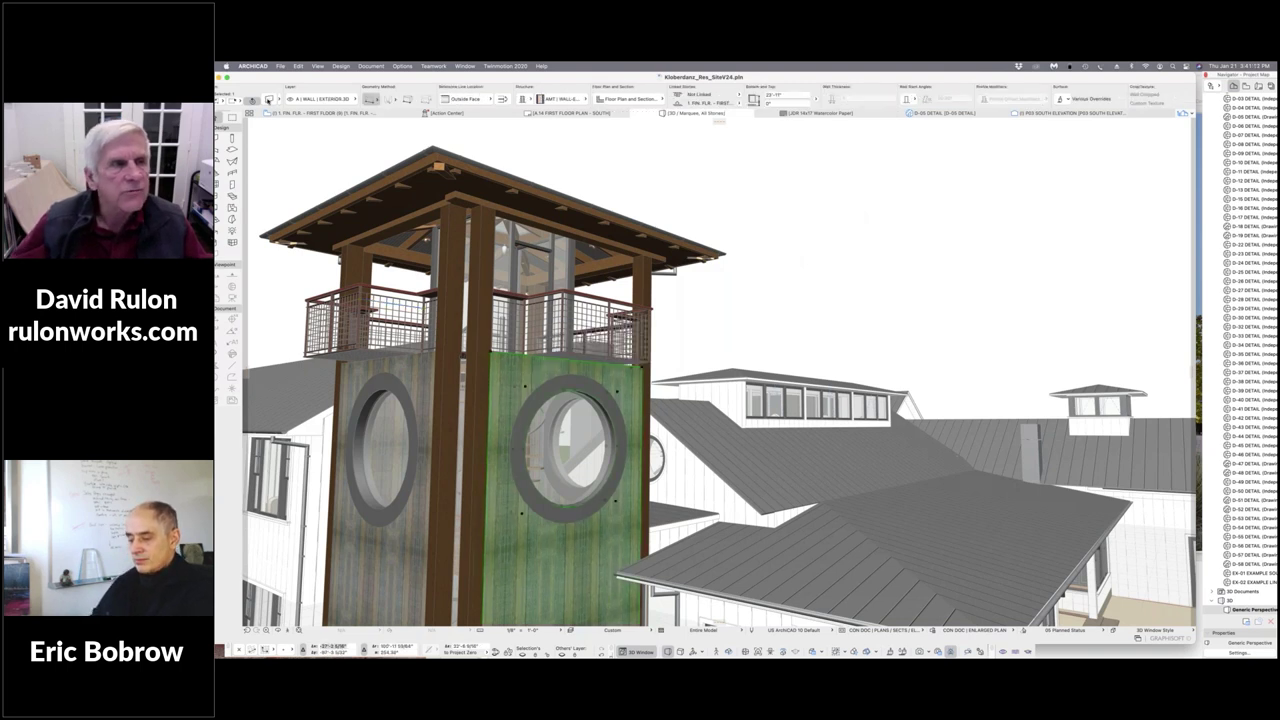
pyautogui.press('super+t')
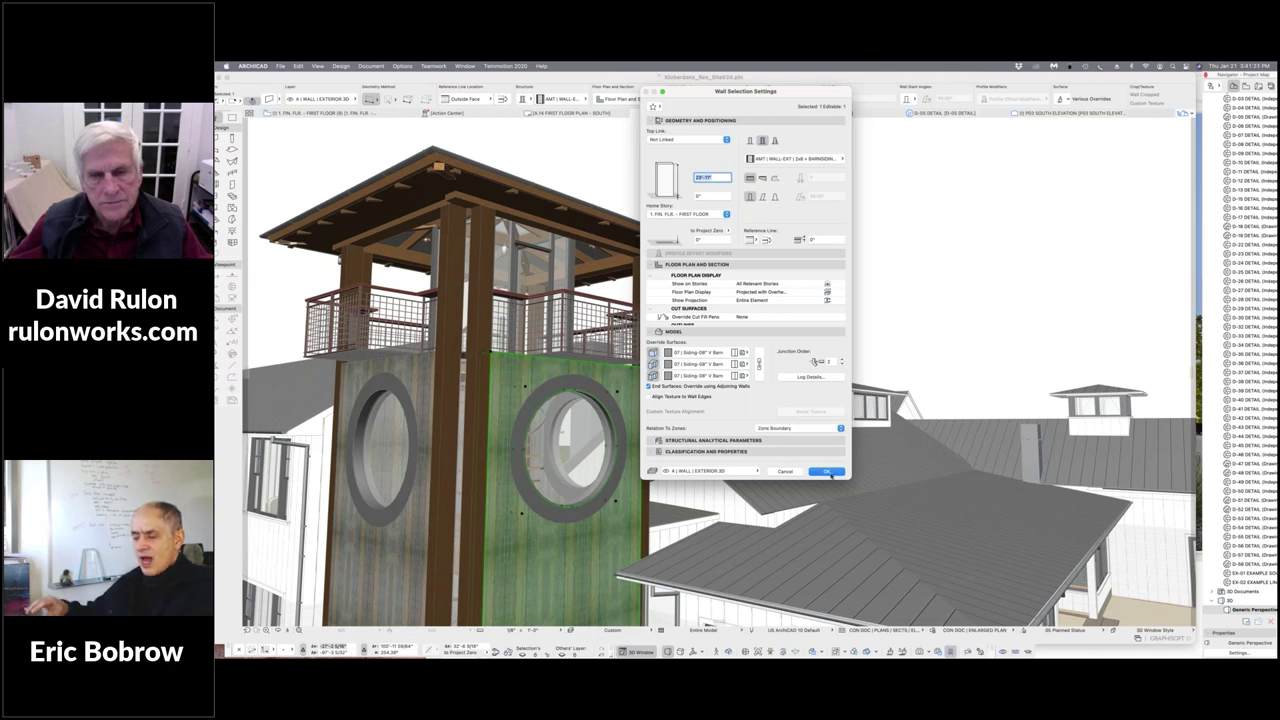
pyautogui.click(829, 472)
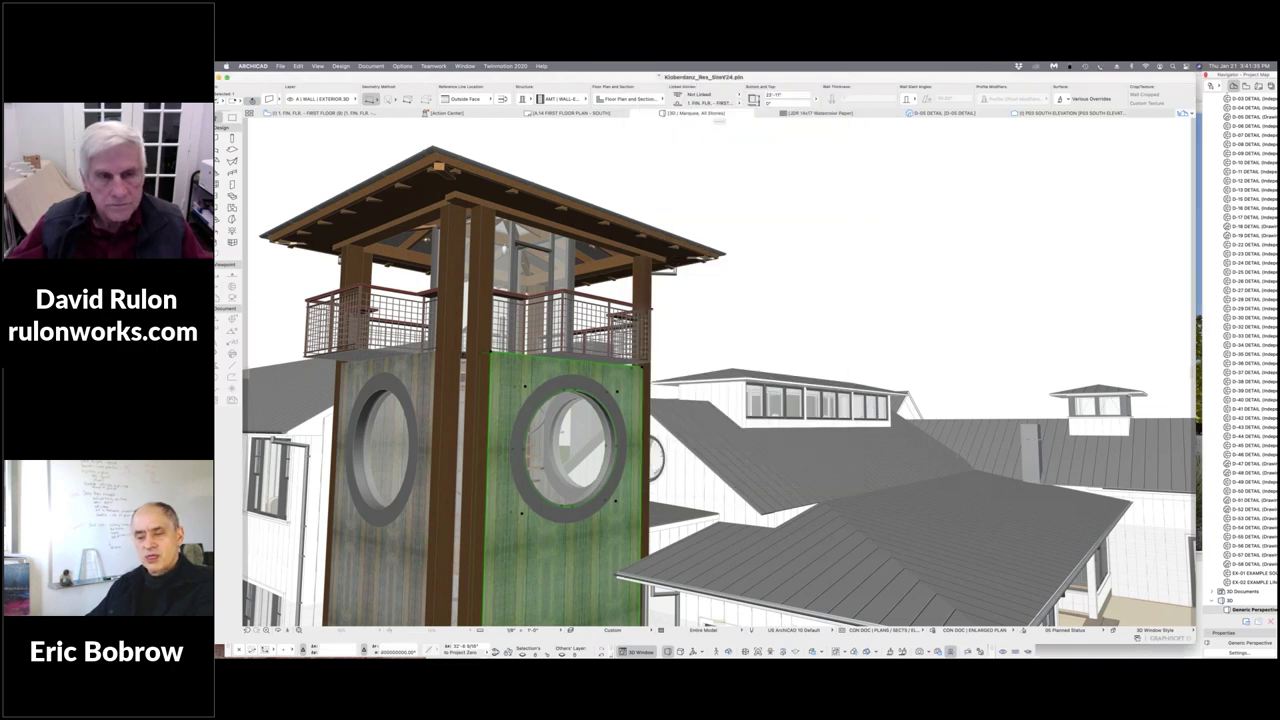
pyautogui.scroll(-2, 929, 246)
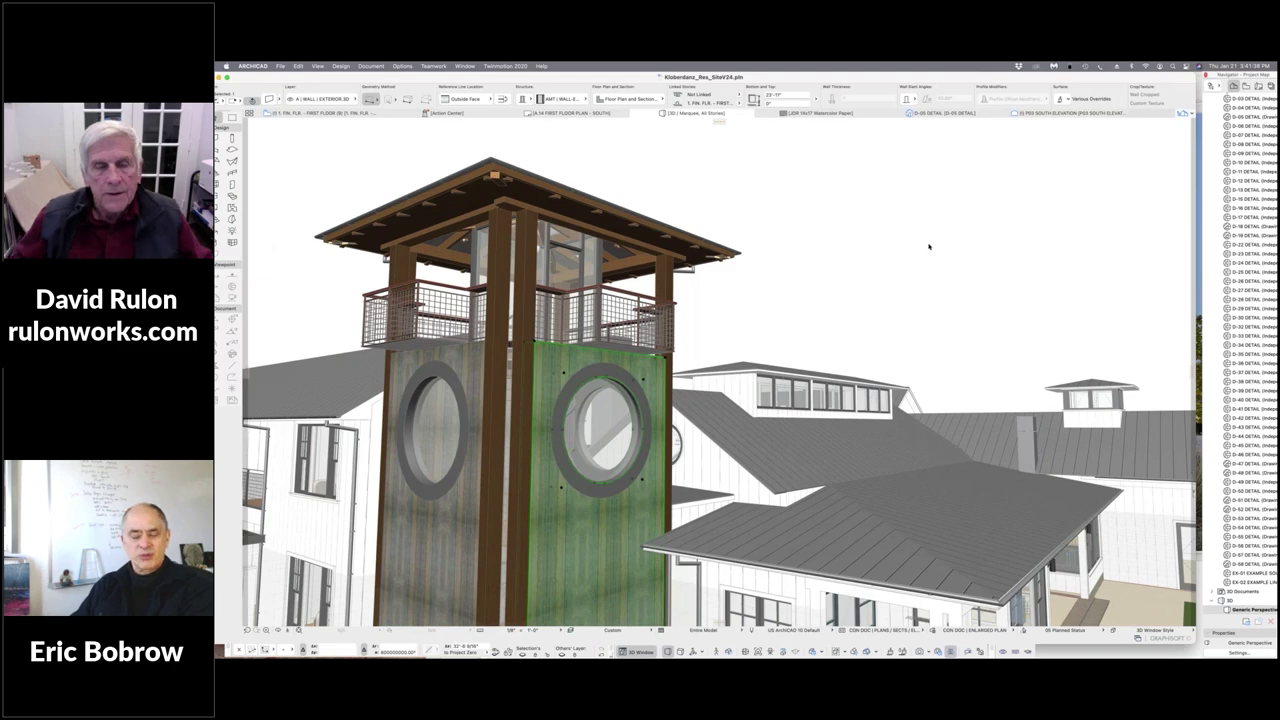
# Clear the tower wall selection and view the whole tower with the adjoining wings from farther back.
pyautogui.press('Escape')
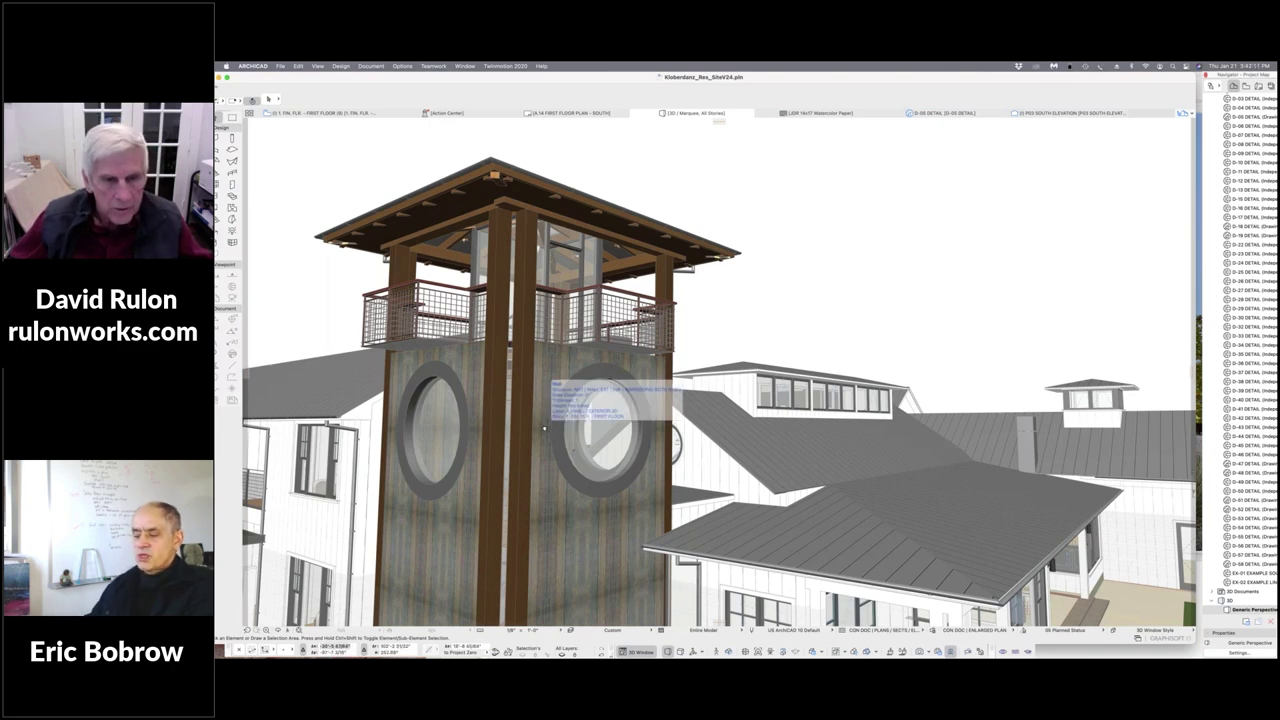
pyautogui.scroll(5, 600, 420)
pyautogui.scroll(-5, 600, 420)
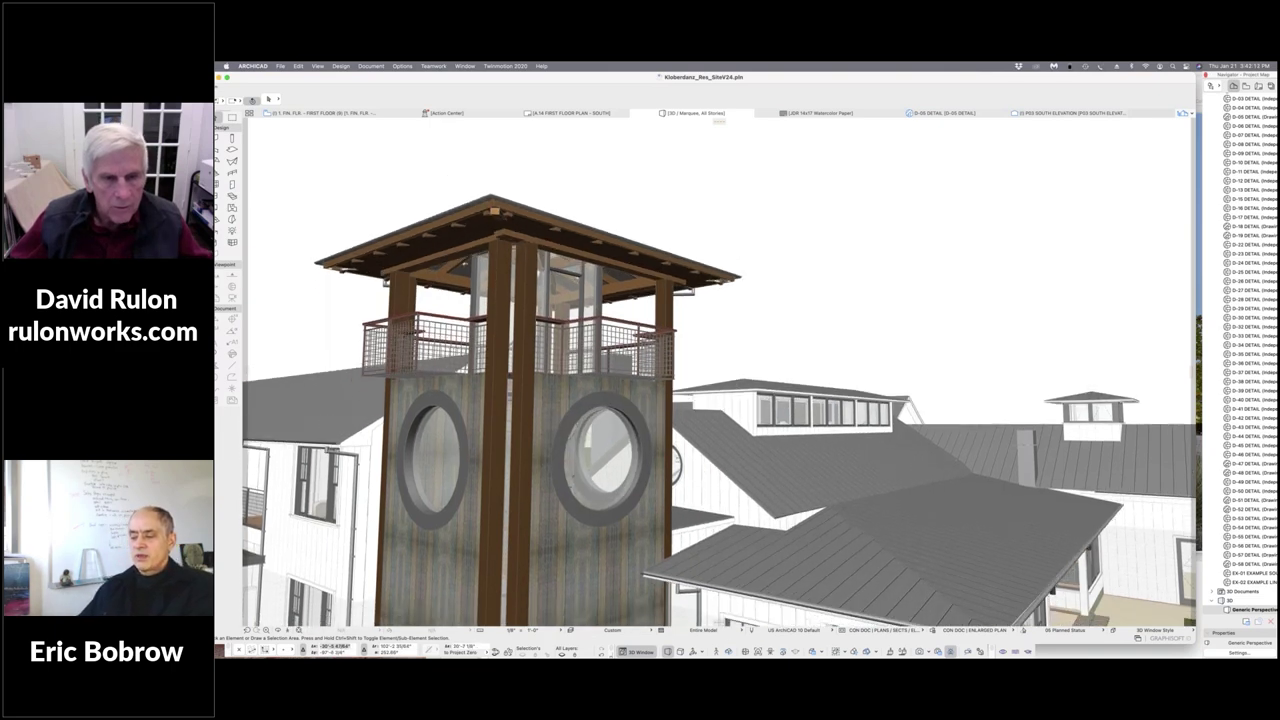
pyautogui.scroll(-3, 600, 420)
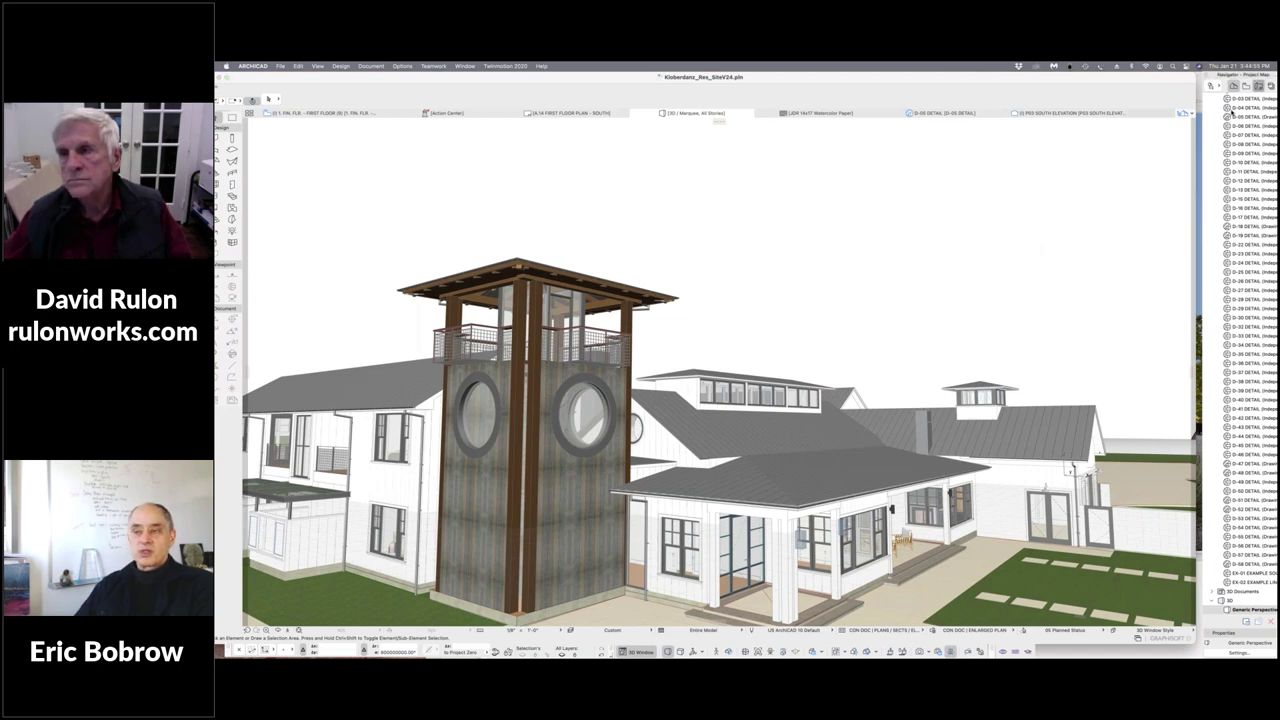
# Show the layout book in the Navigator and open the A.20 Floor Plan - Areas layout.
pyautogui.click(1258, 87)
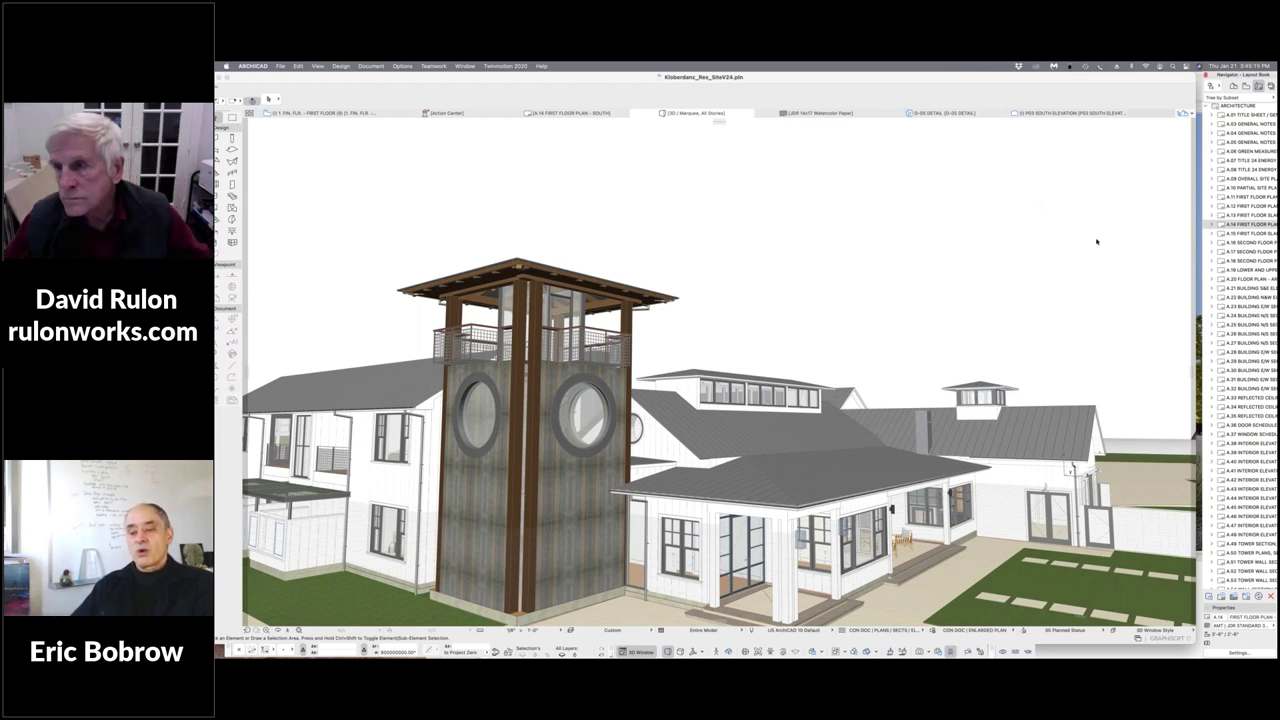
pyautogui.click(1228, 280)
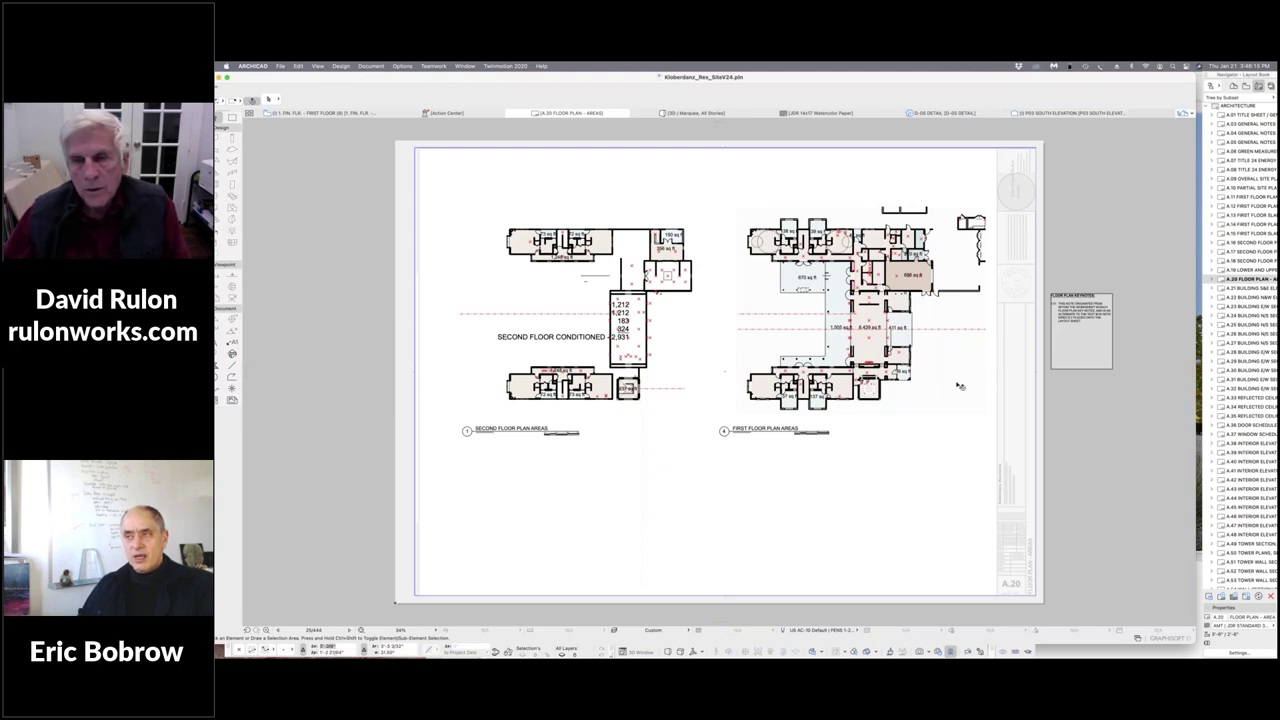
pyautogui.click(924, 415)
pyautogui.click(905, 485)
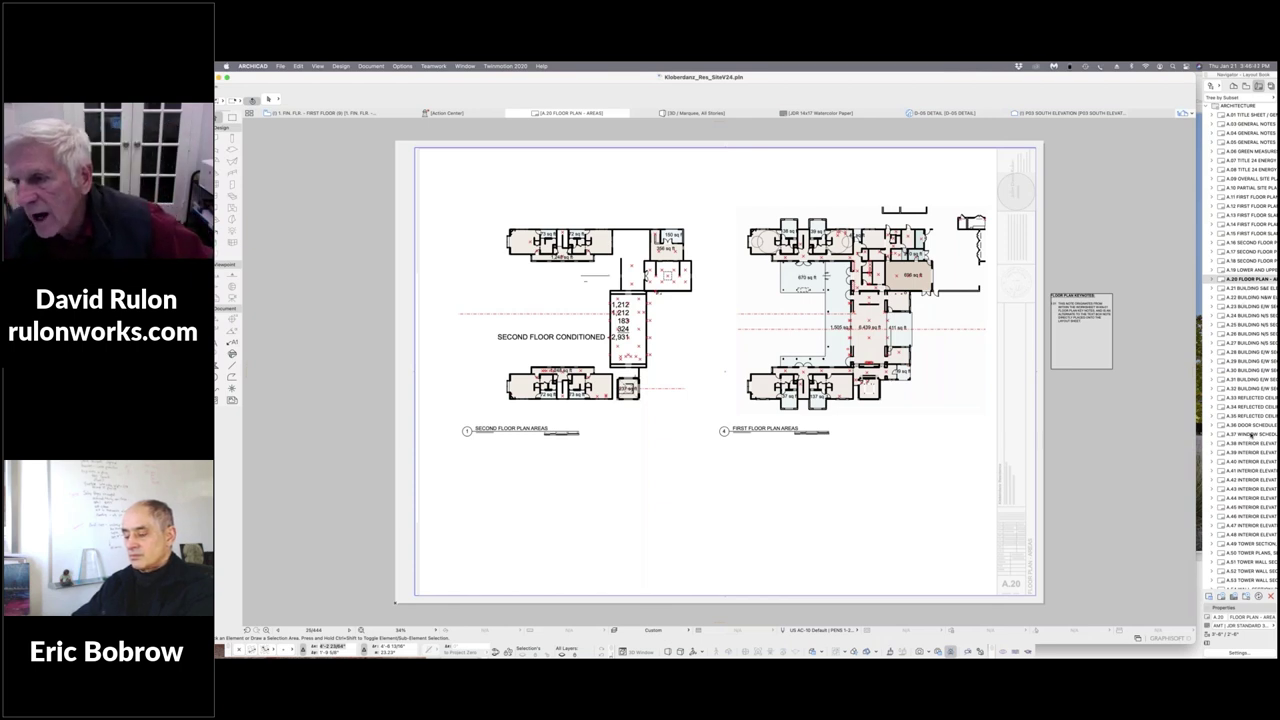
# Look through the sheets of the Architecture subset in the layout book, down to the DWG export sheet and back.
pyautogui.scroll(-10, 1255, 513)
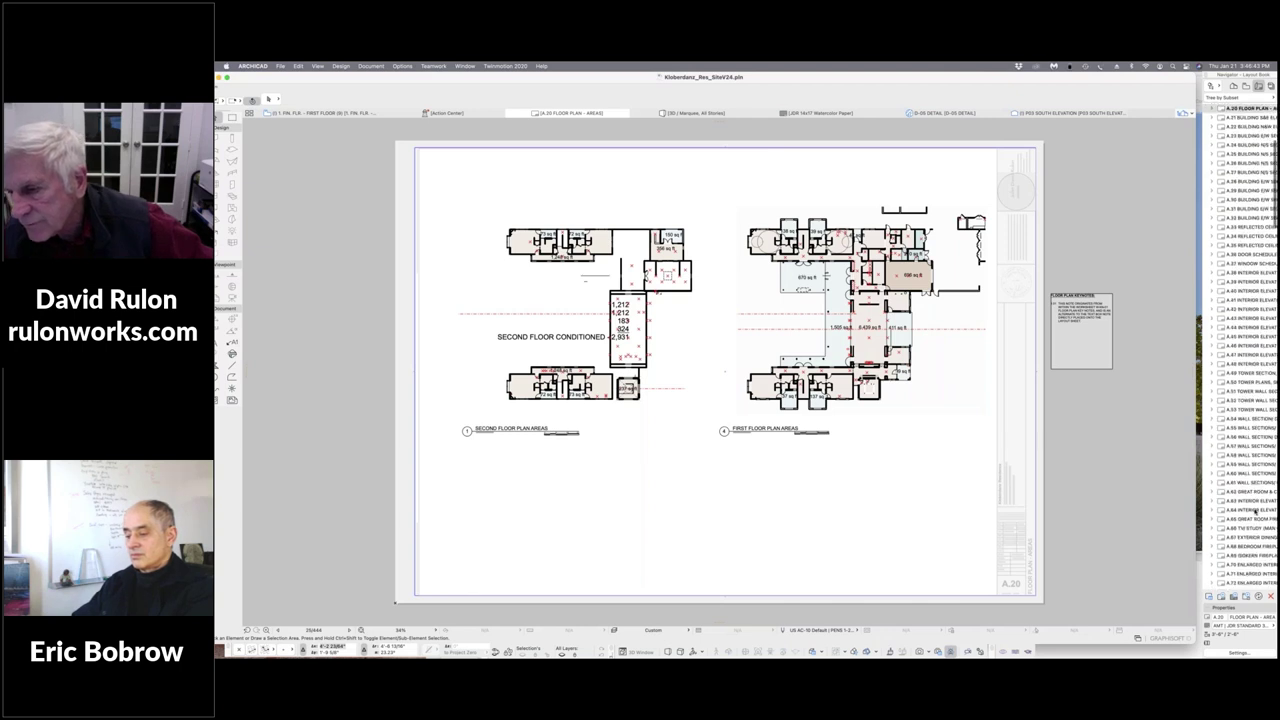
pyautogui.scroll(-2, 1255, 513)
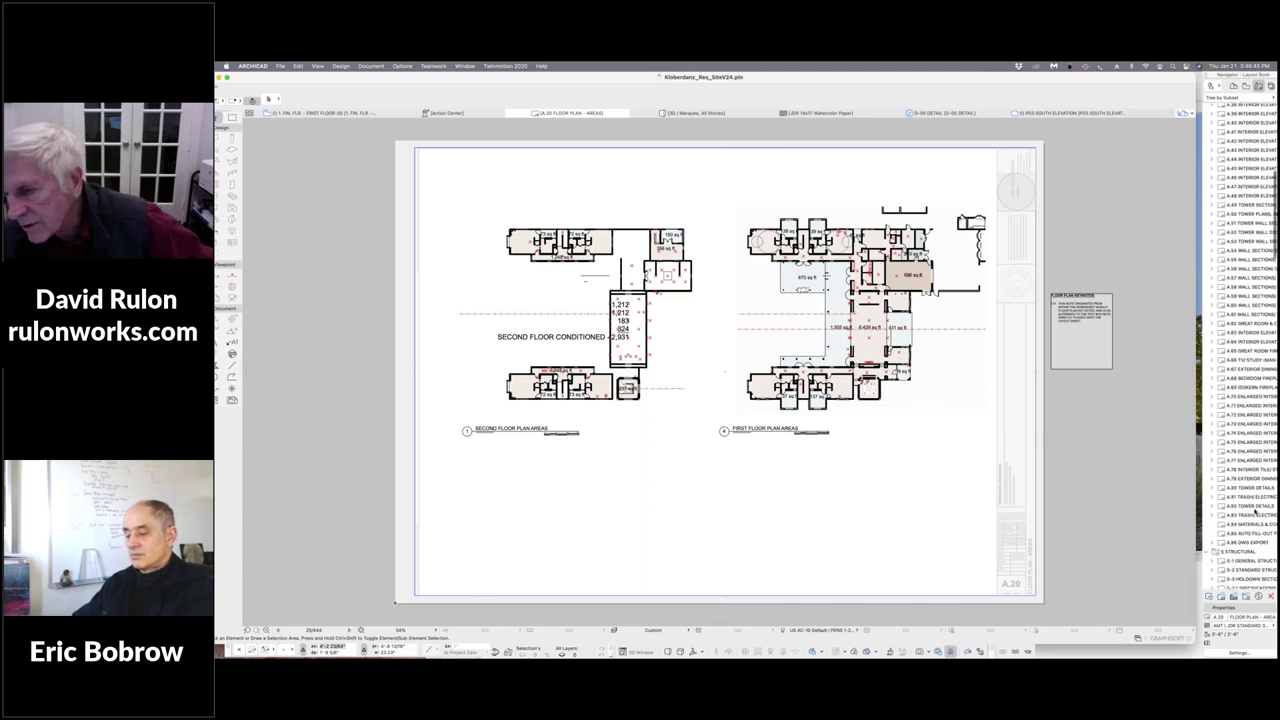
pyautogui.scroll(2, 1255, 510)
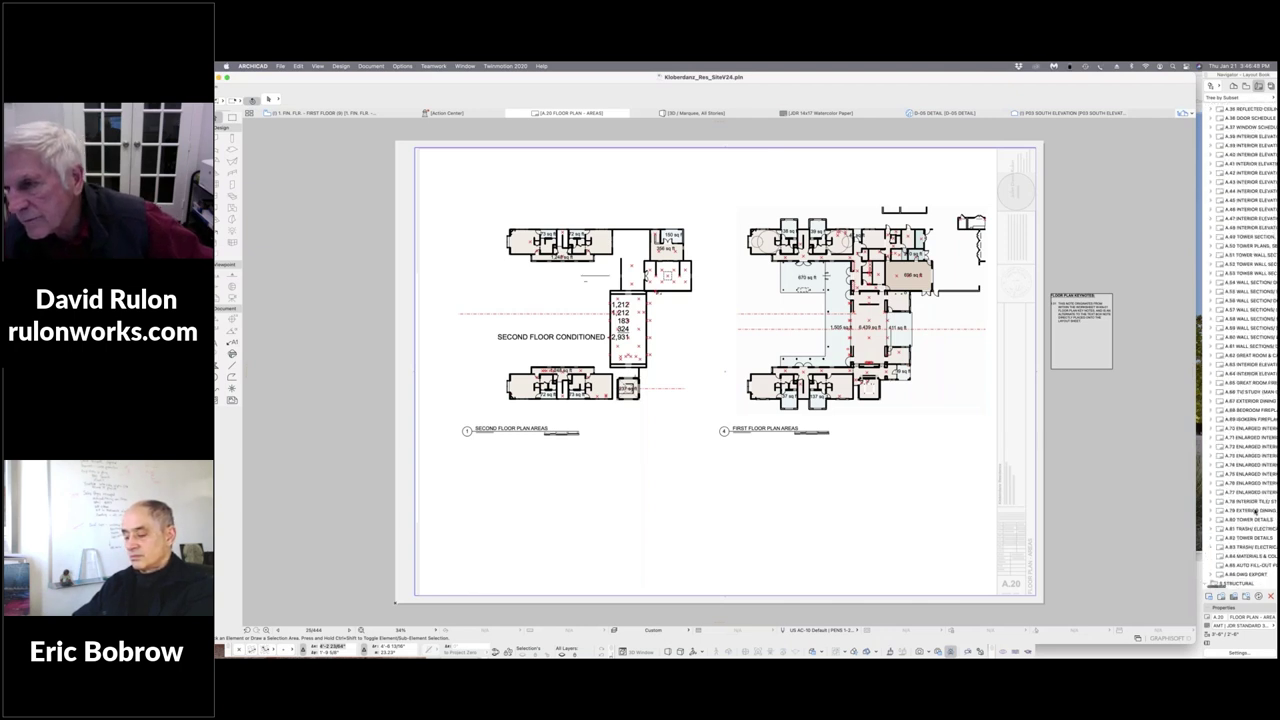
pyautogui.scroll(-5, 1255, 512)
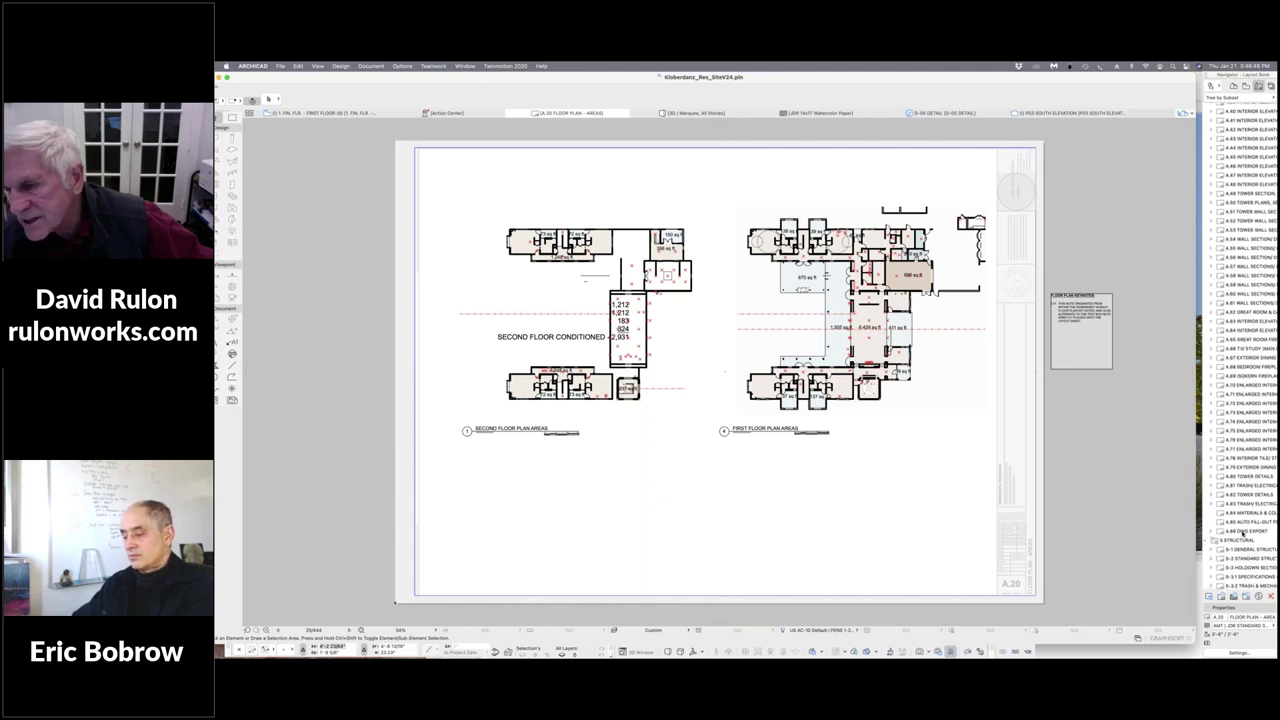
pyautogui.scroll(1, 1240, 510)
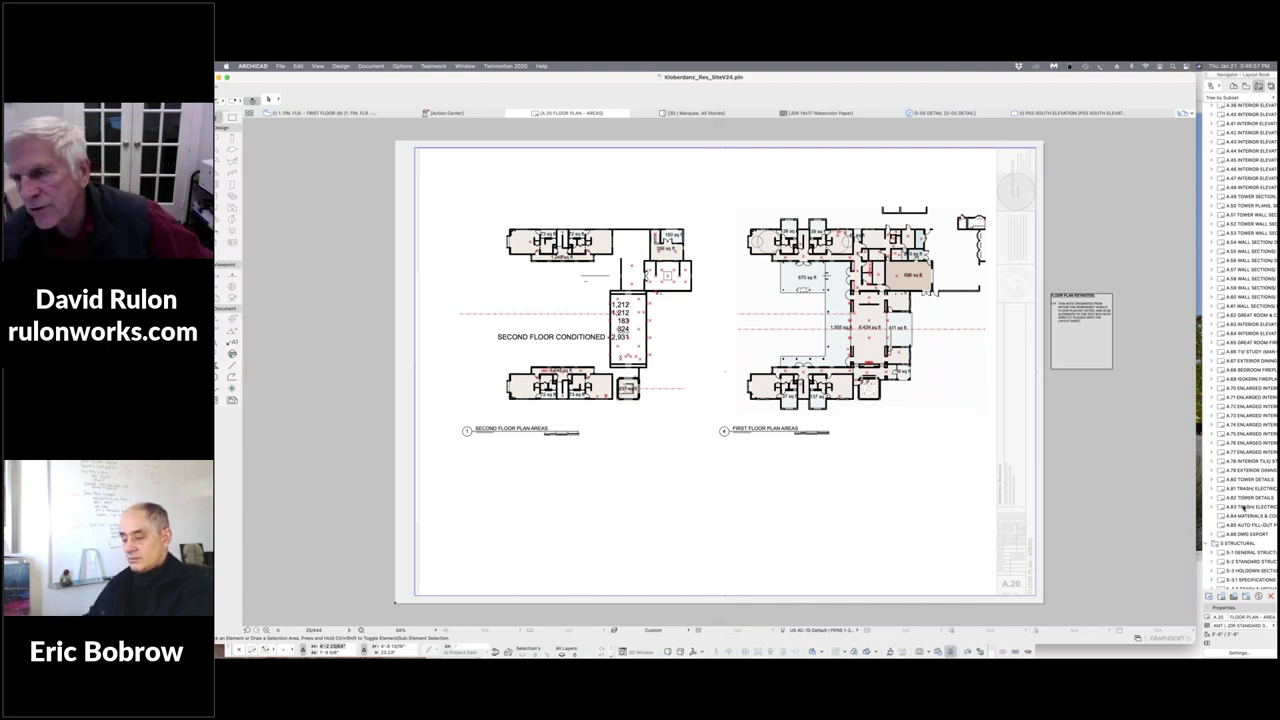
pyautogui.scroll(15, 1243, 508)
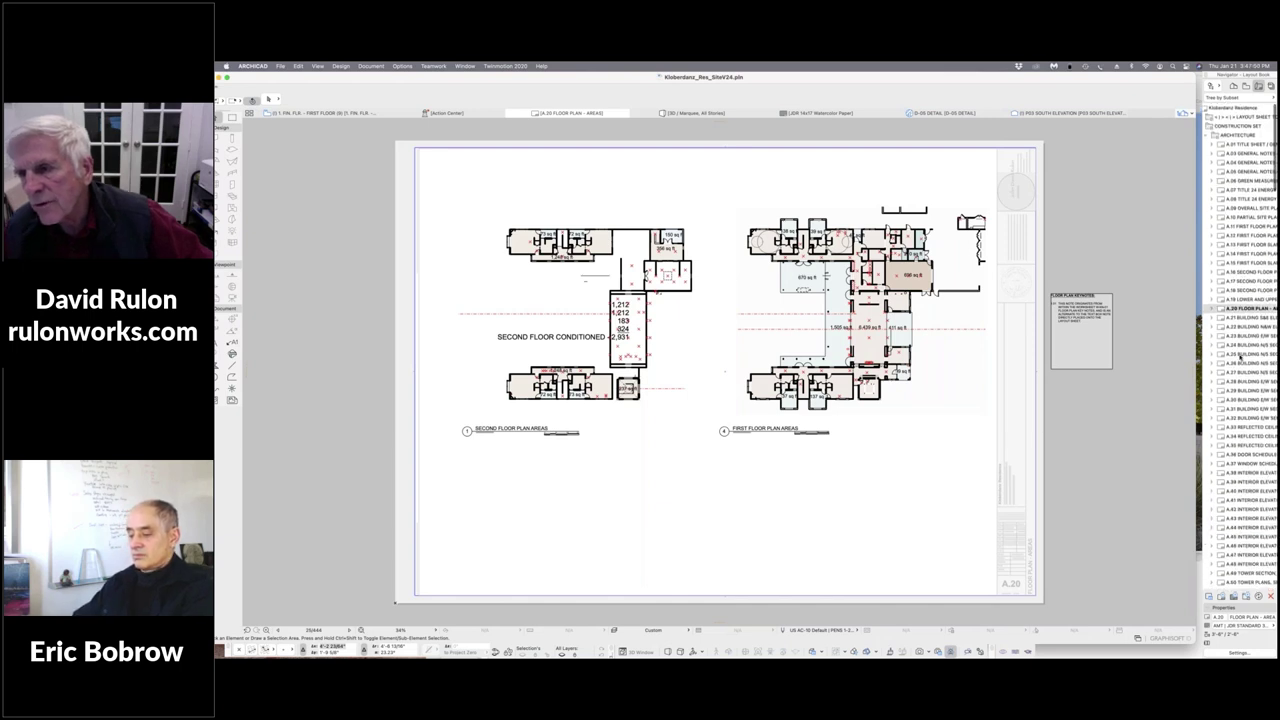
# Review the layout book's structural, civil, landscape, mechanical, plumbing, electrical, lighting and SK subsets.
pyautogui.scroll(-10, 1247, 365)
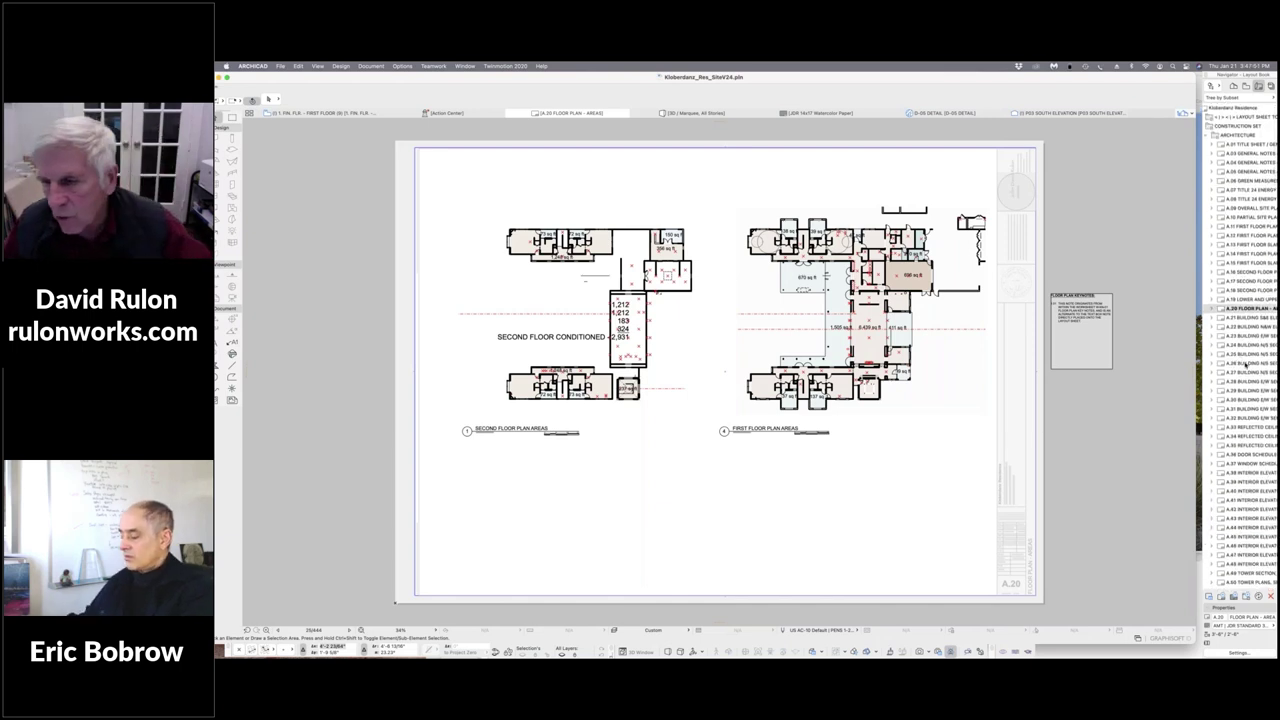
pyautogui.scroll(-10, 1247, 370)
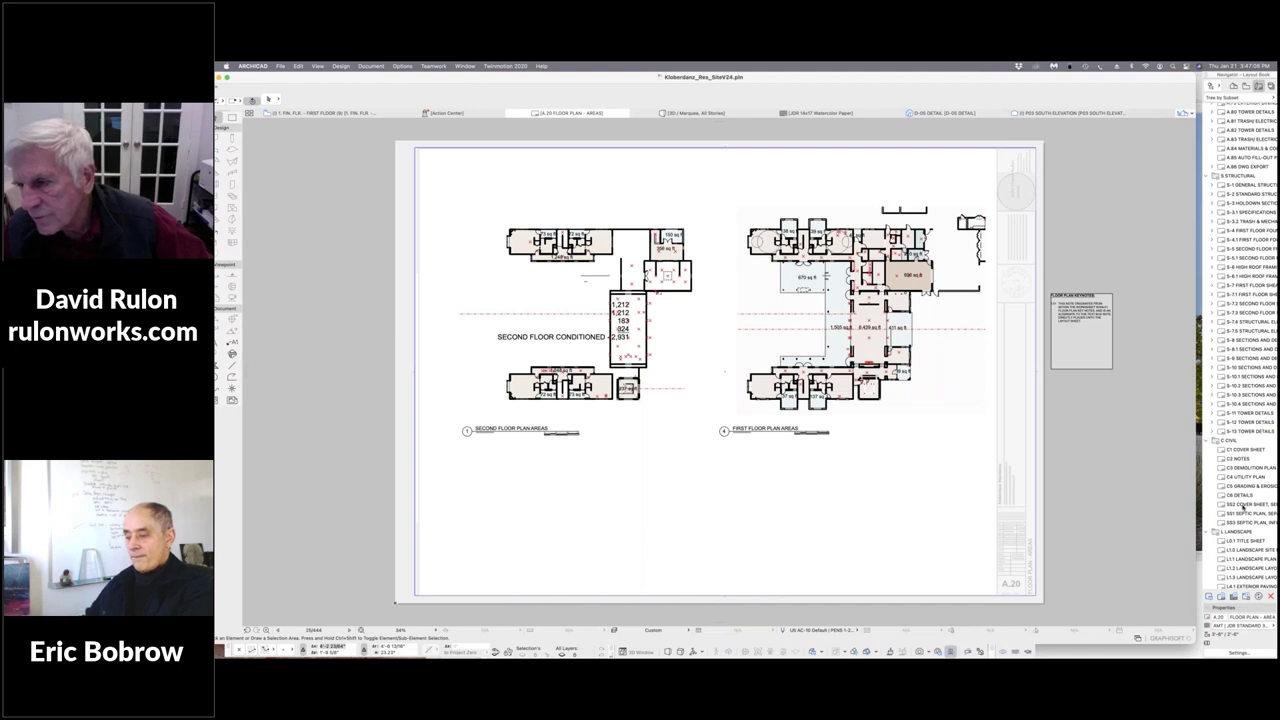
pyautogui.scroll(-10, 1245, 504)
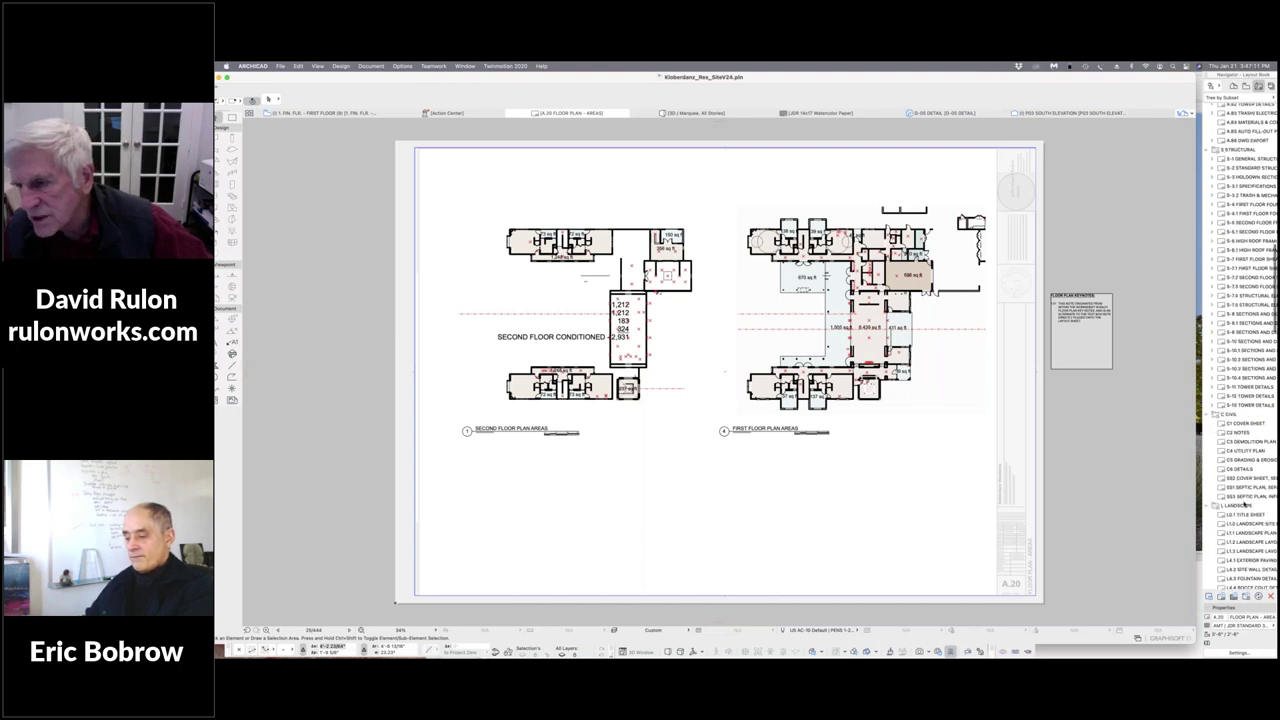
pyautogui.scroll(-10, 1250, 465)
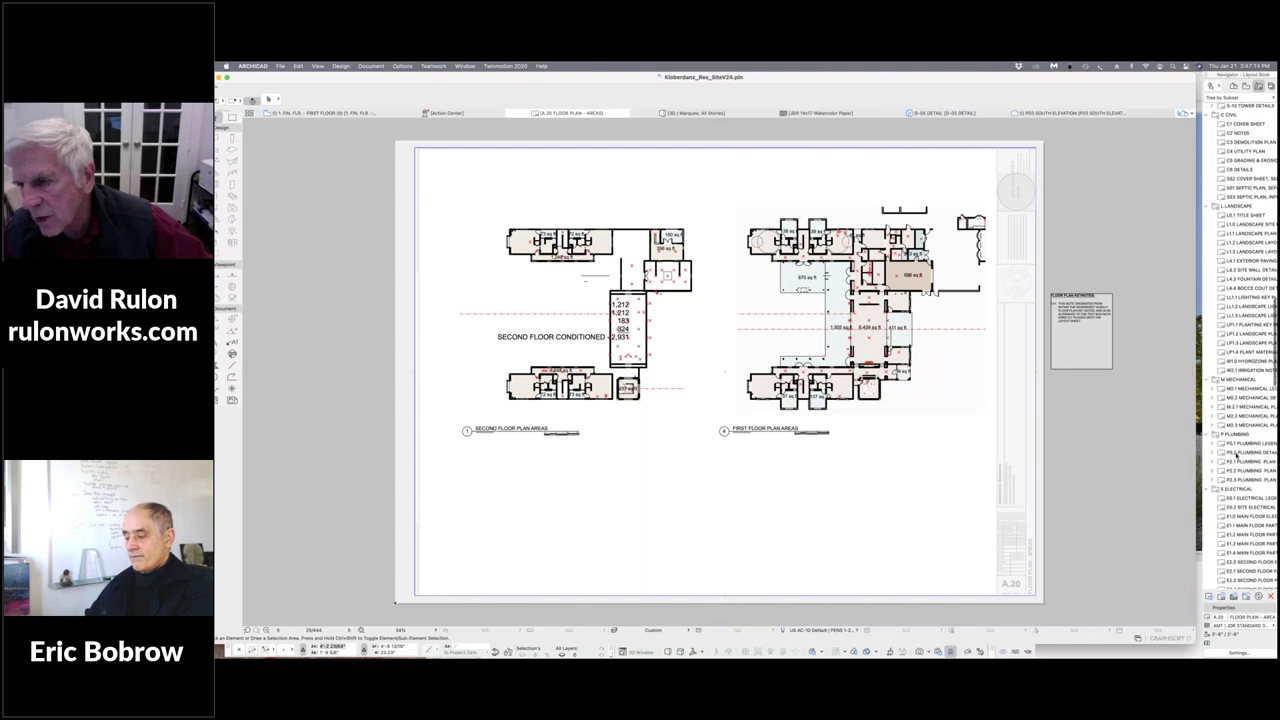
pyautogui.scroll(-5, 1225, 490)
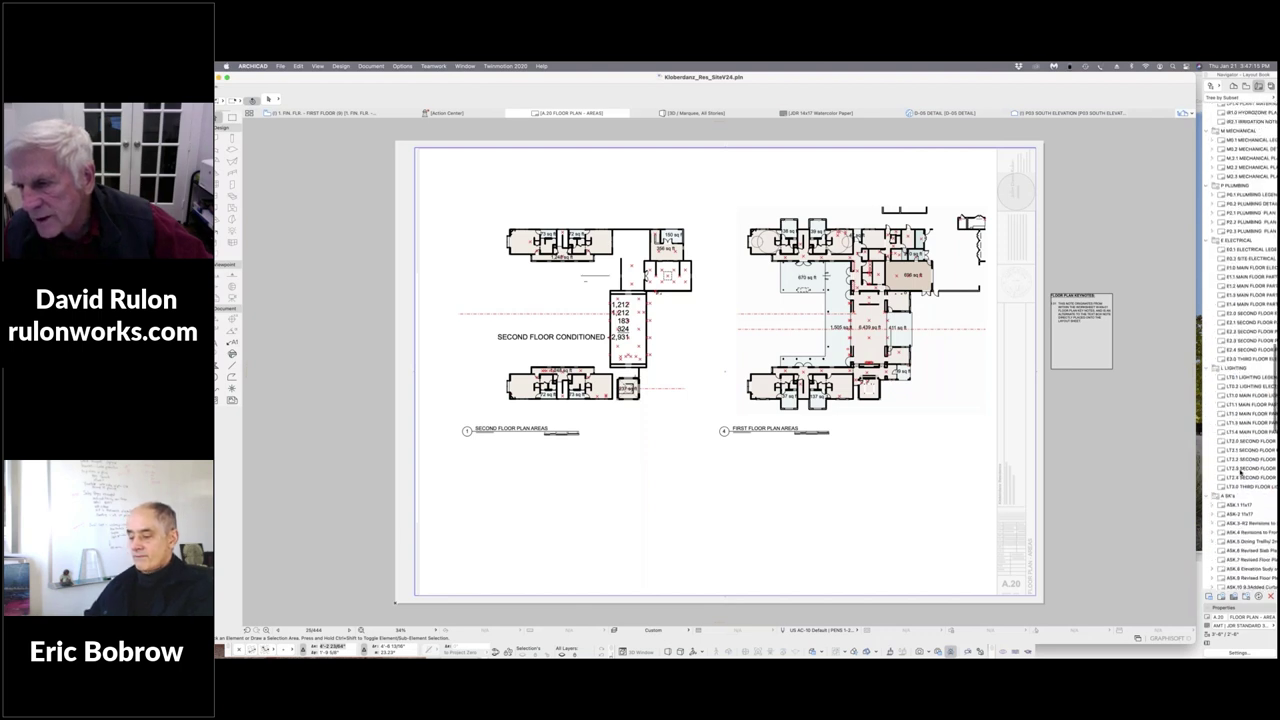
pyautogui.scroll(-10, 1255, 520)
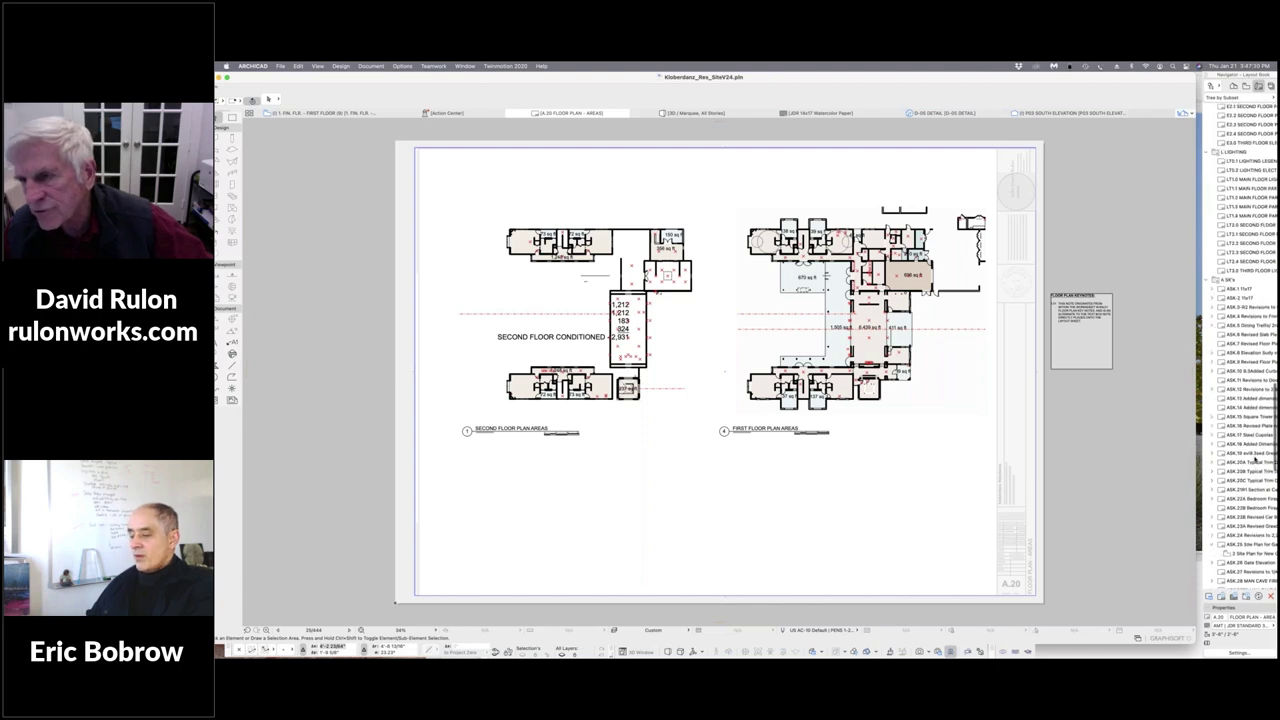
# Return to the architecture sheets and open layout A.23 Building E/W Sections & Elevations.
pyautogui.scroll(15, 1255, 460)
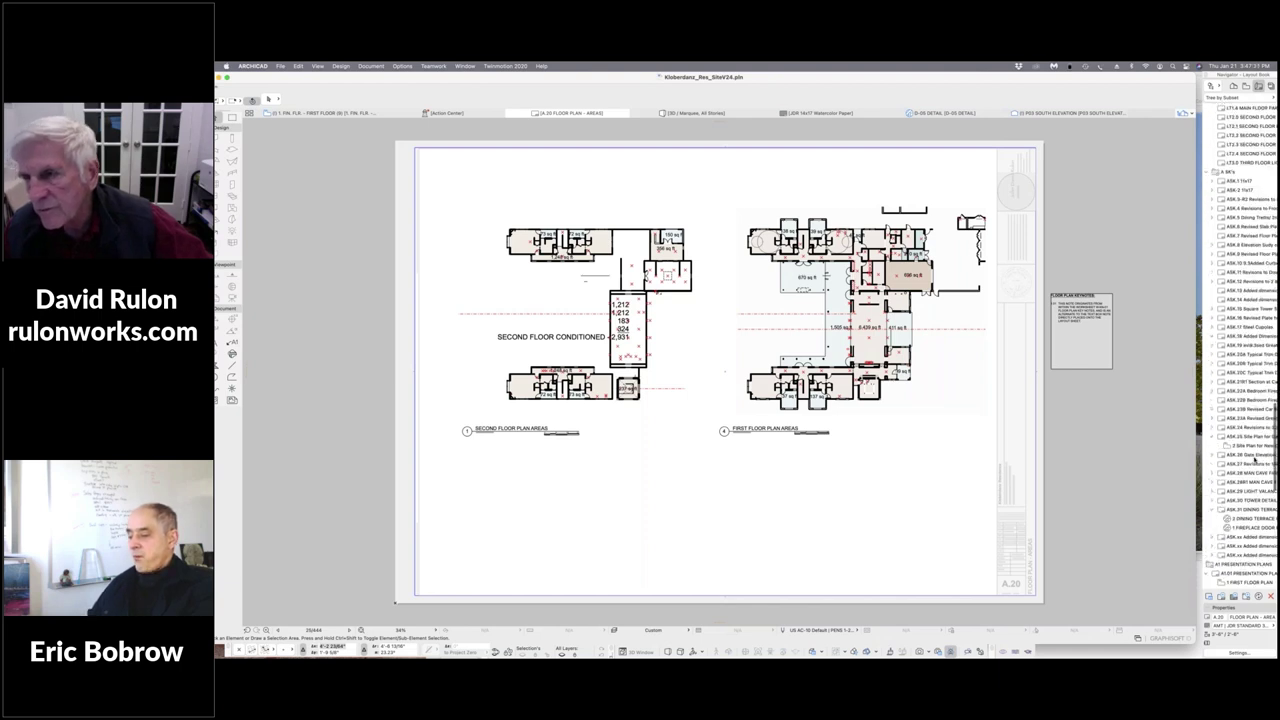
pyautogui.scroll(10, 1255, 458)
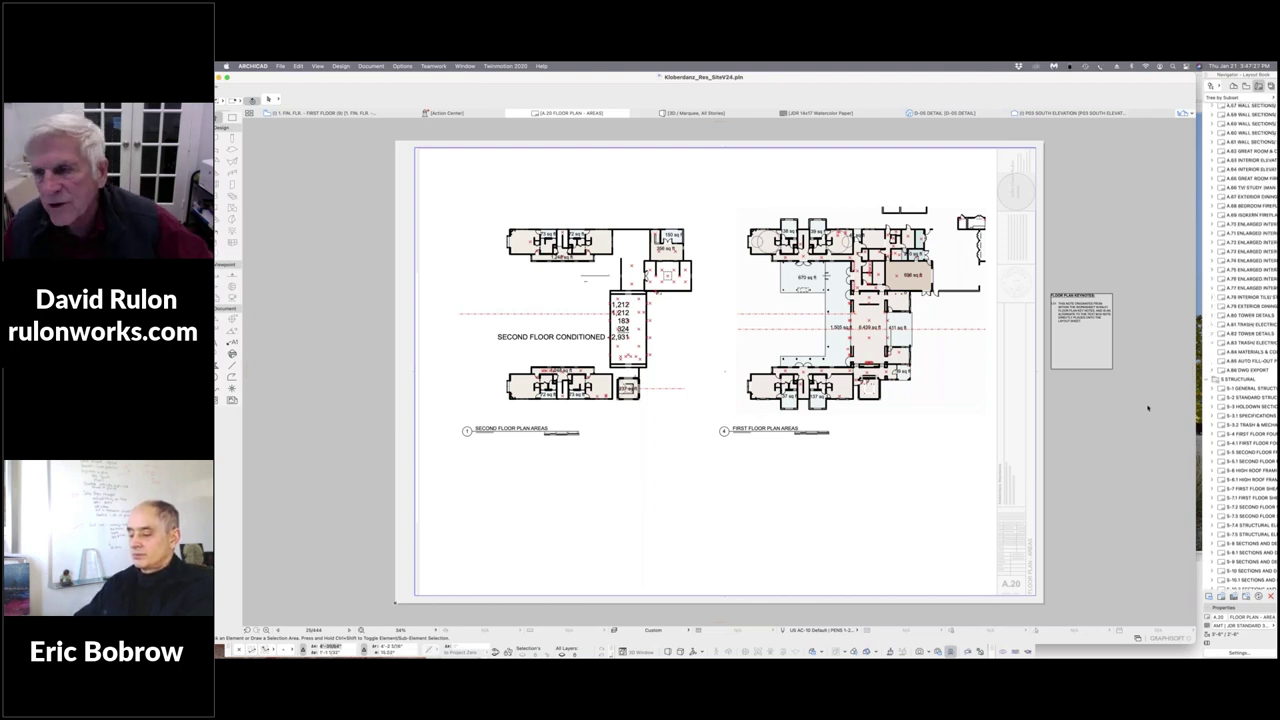
pyautogui.scroll(5, 1240, 250)
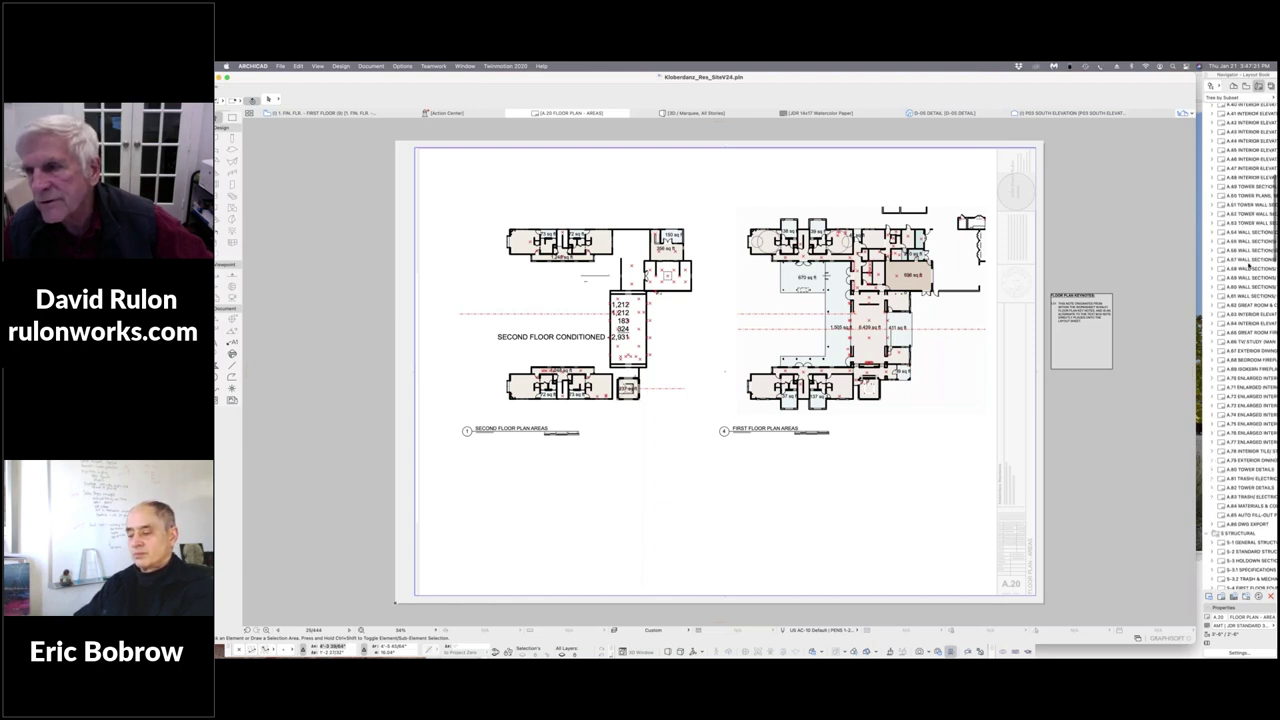
pyautogui.scroll(5, 1248, 266)
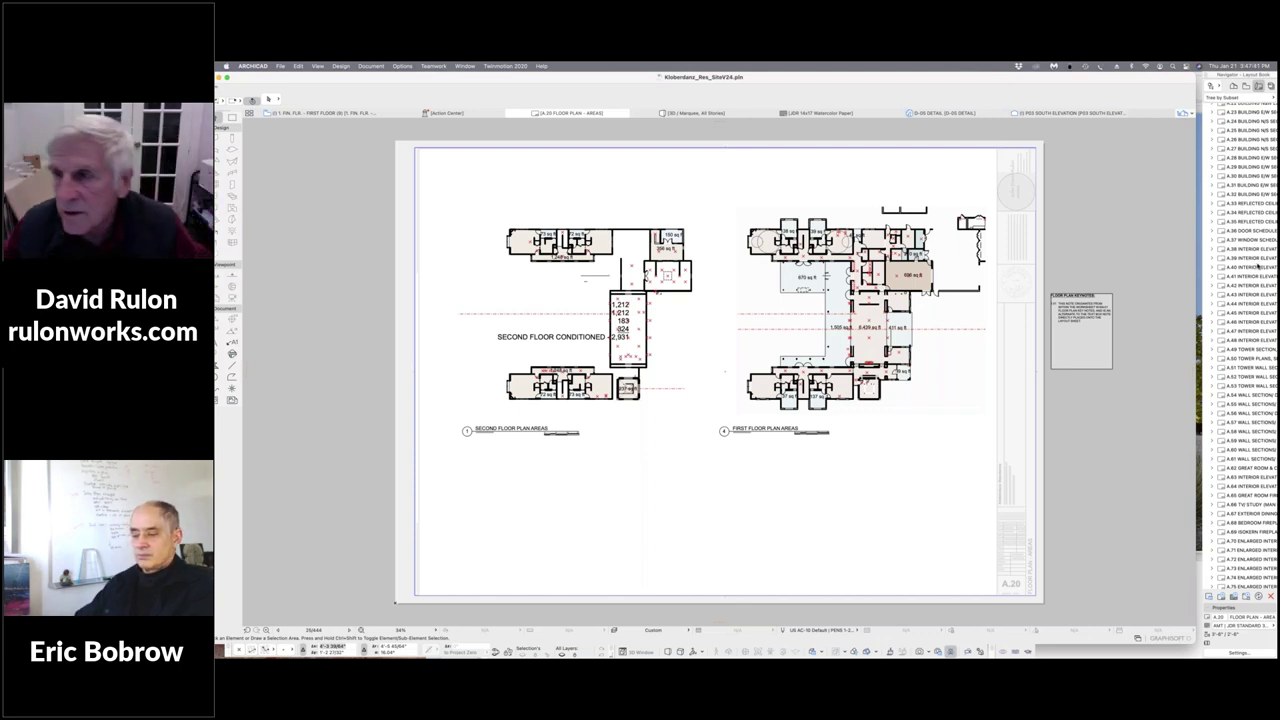
pyautogui.scroll(3, 1237, 200)
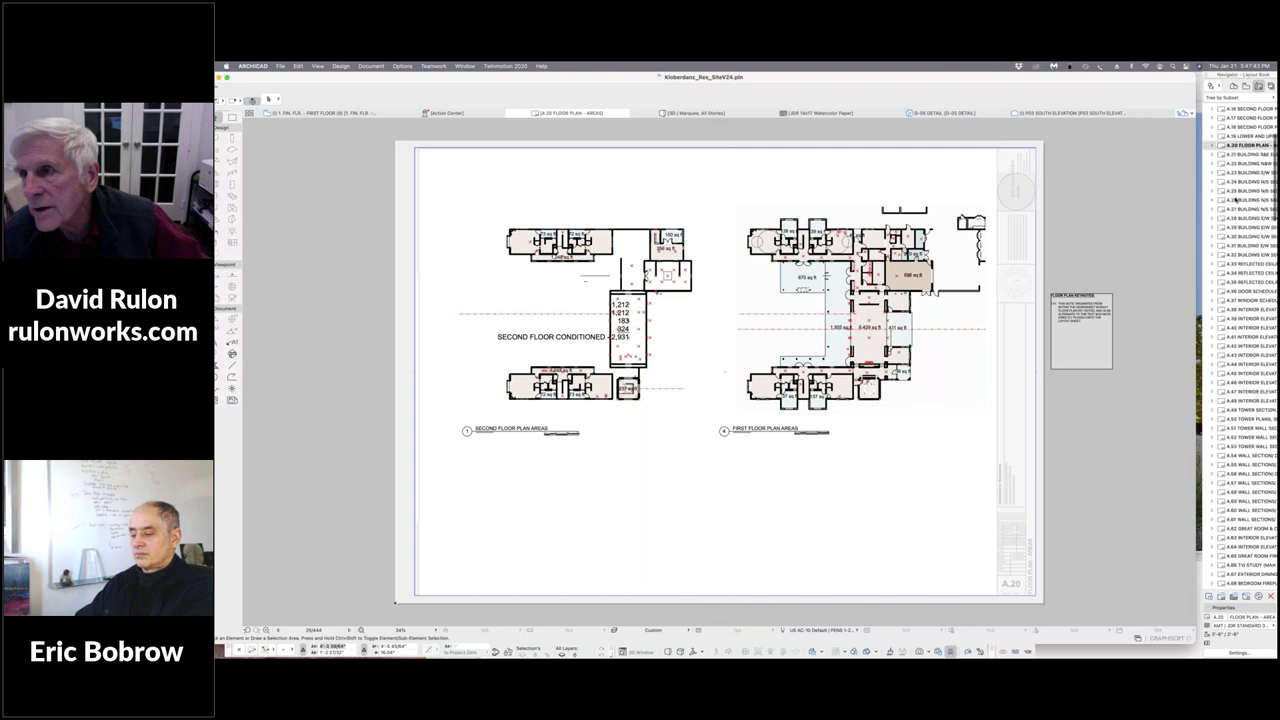
pyautogui.click(1231, 200)
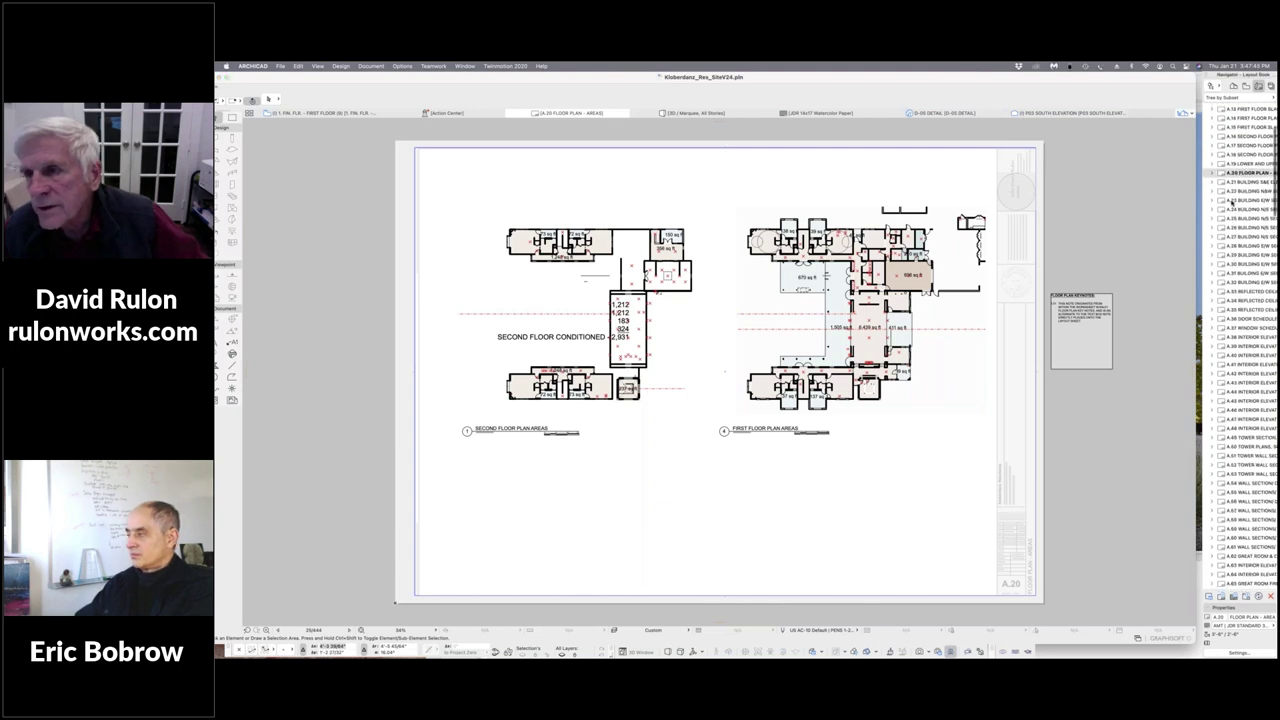
pyautogui.doubleClick(1231, 200)
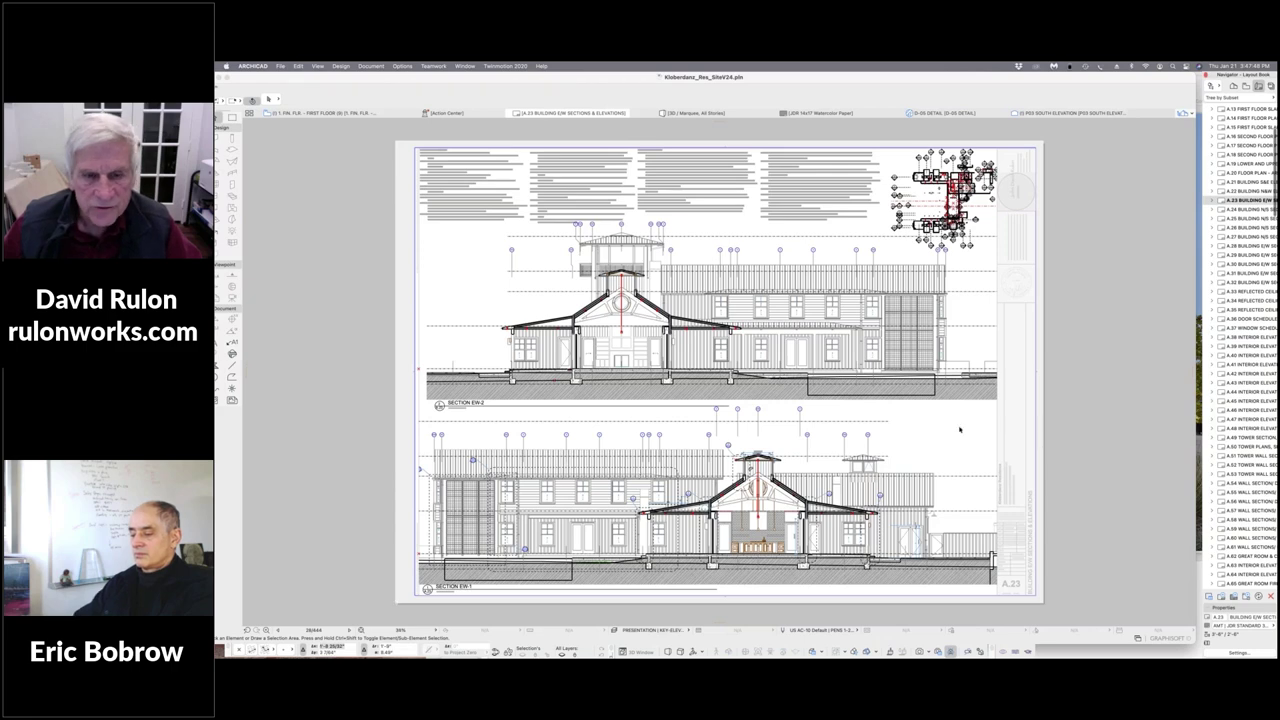
# Inspect the section drawings on the A.23 layout up close and fit the whole sheet in the view again.
pyautogui.scroll(3, 959, 430)
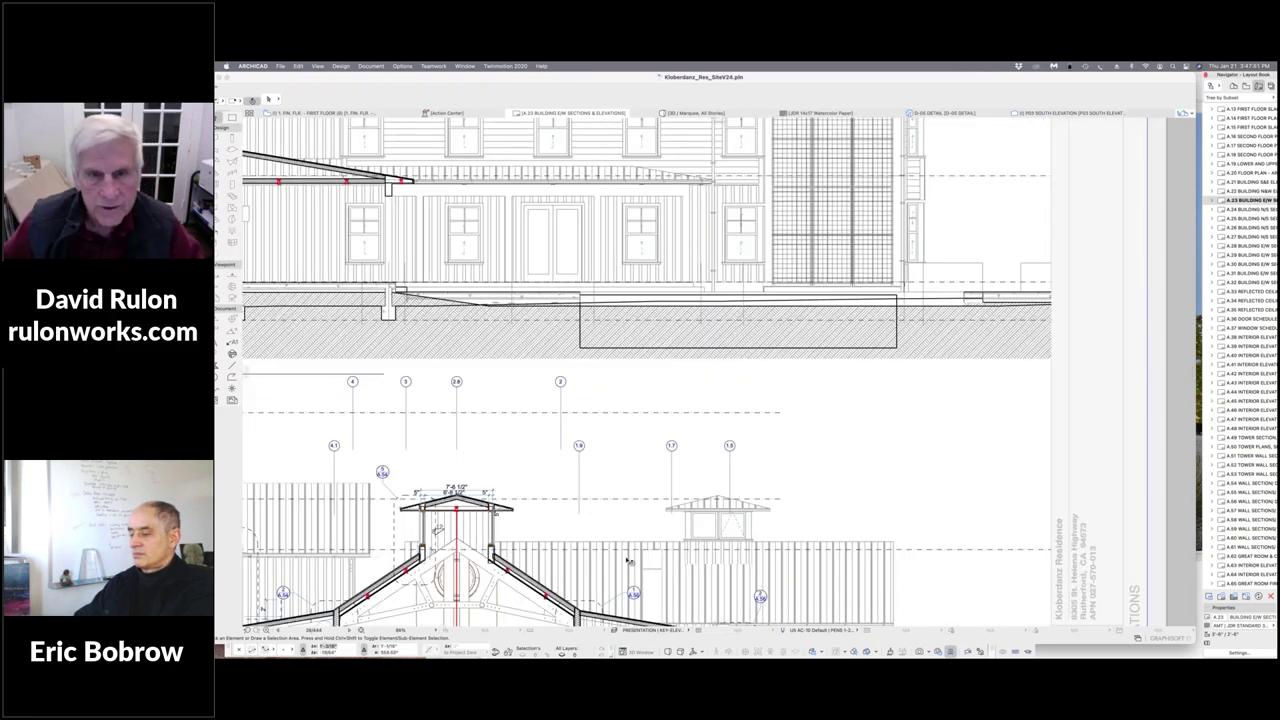
pyautogui.scroll(-5, 250, 632)
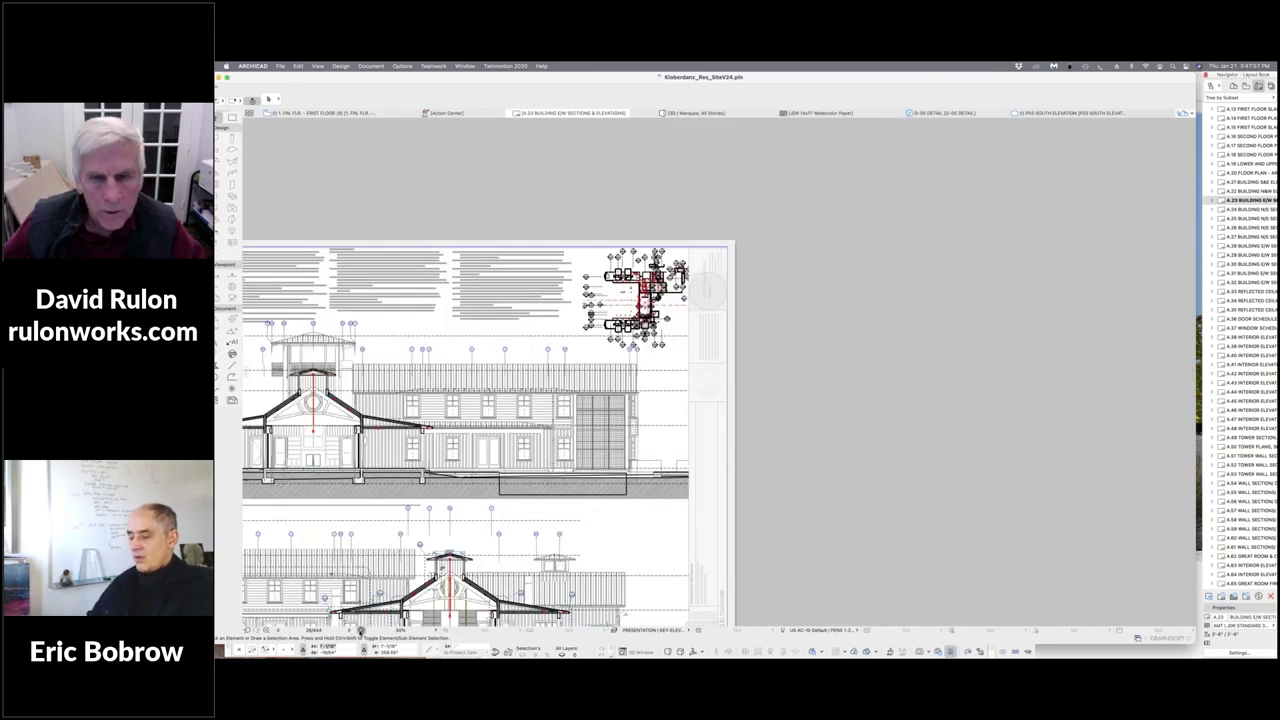
pyautogui.click(360, 631)
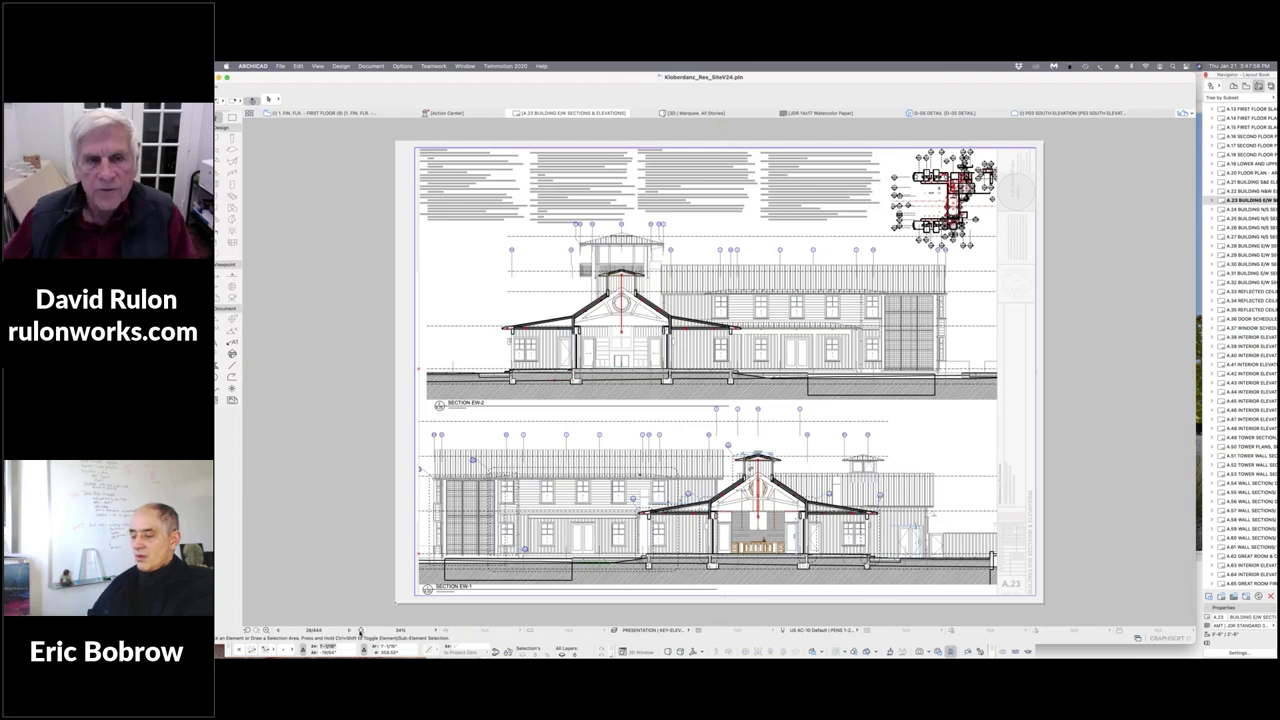
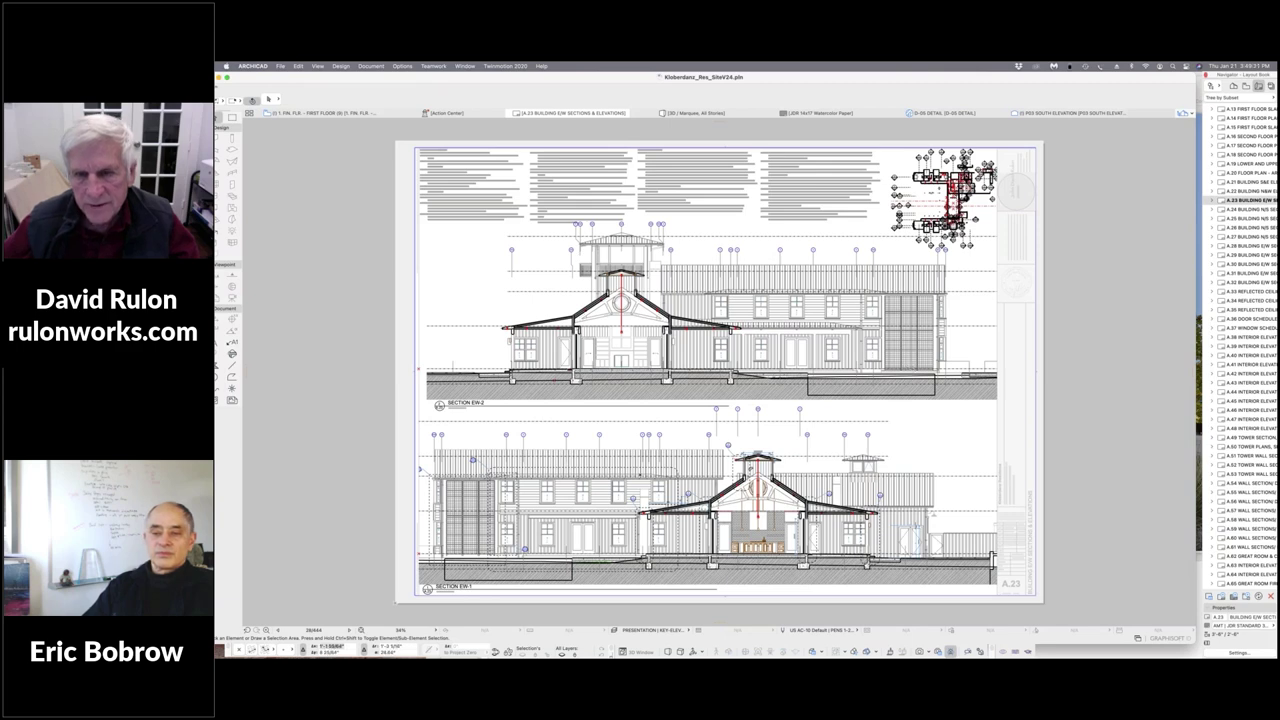
# Open the source view of the Section EW-2 drawing from the layout and examine the building section up close.
pyautogui.click(884, 399)
pyautogui.click(884, 399)
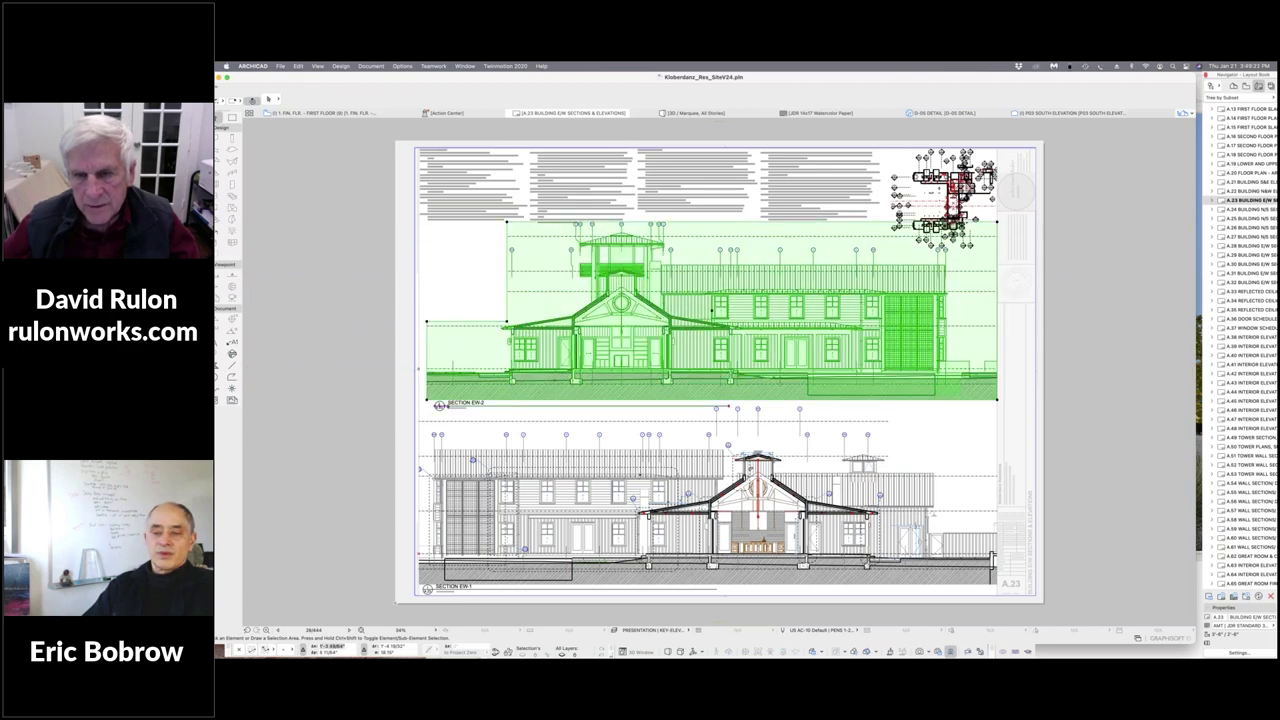
pyautogui.rightClick(884, 399)
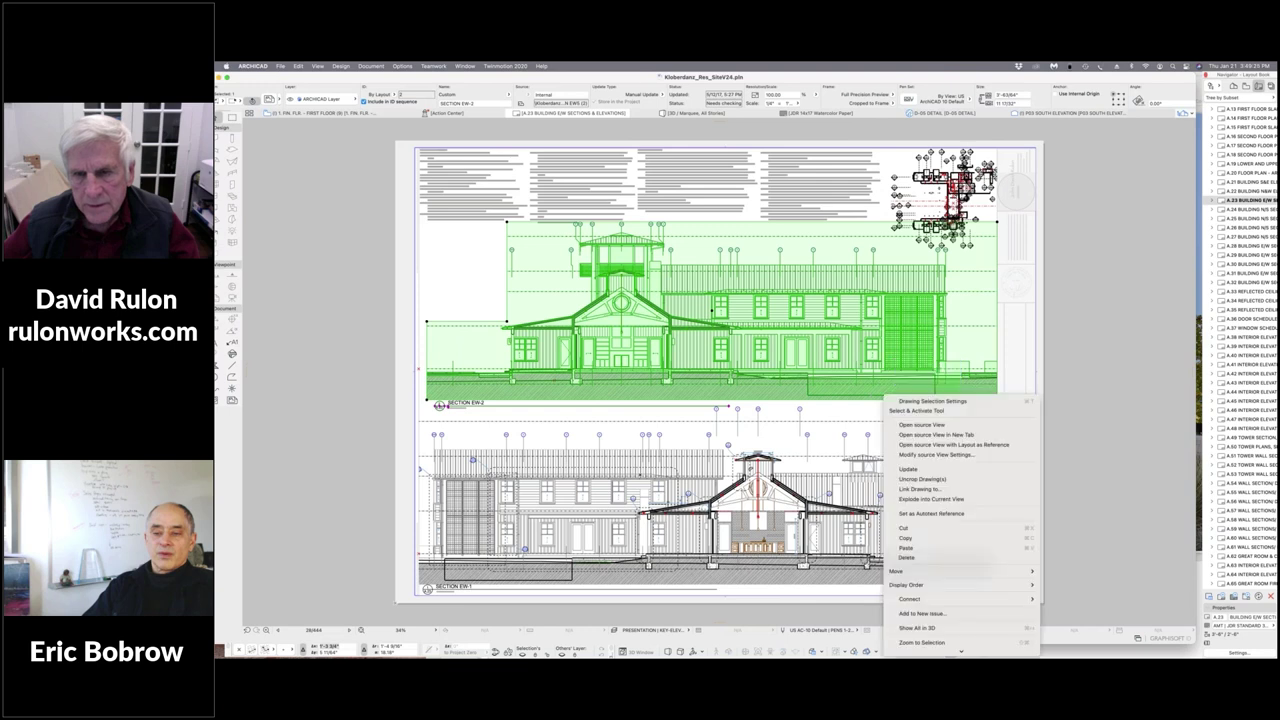
pyautogui.click(914, 425)
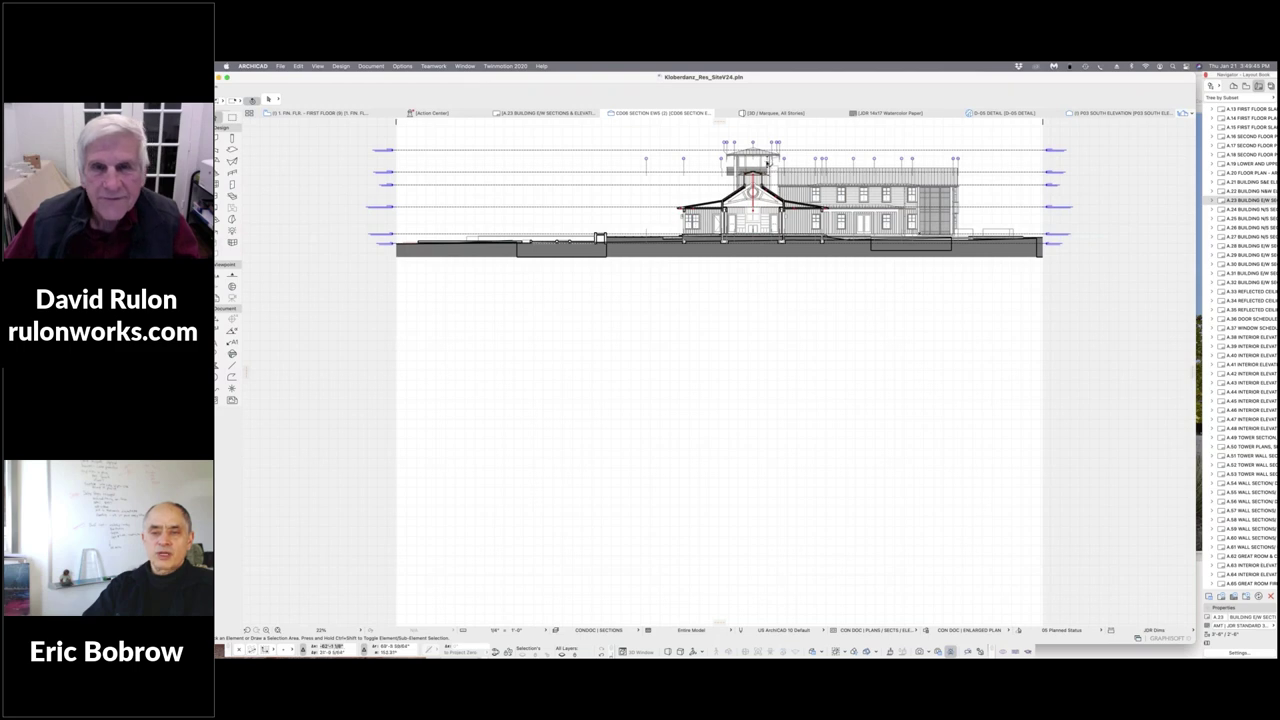
pyautogui.scroll(3, 860, 287)
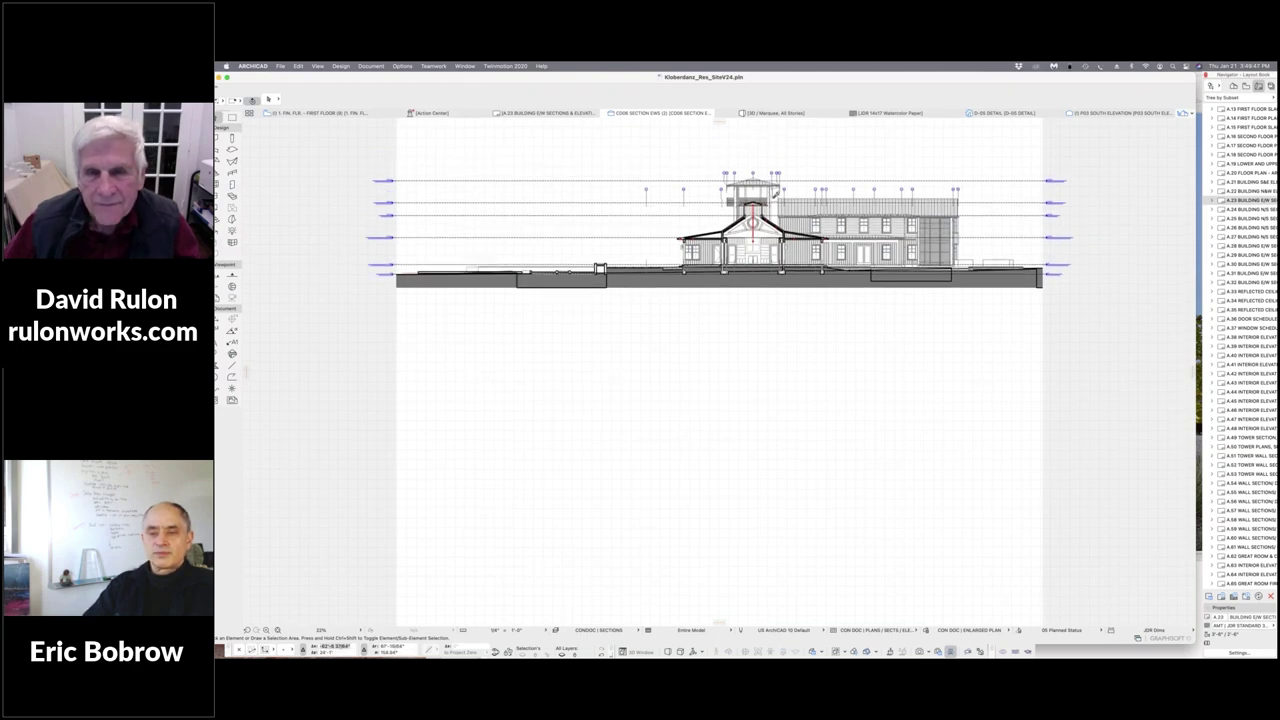
pyautogui.scroll(5, 858, 285)
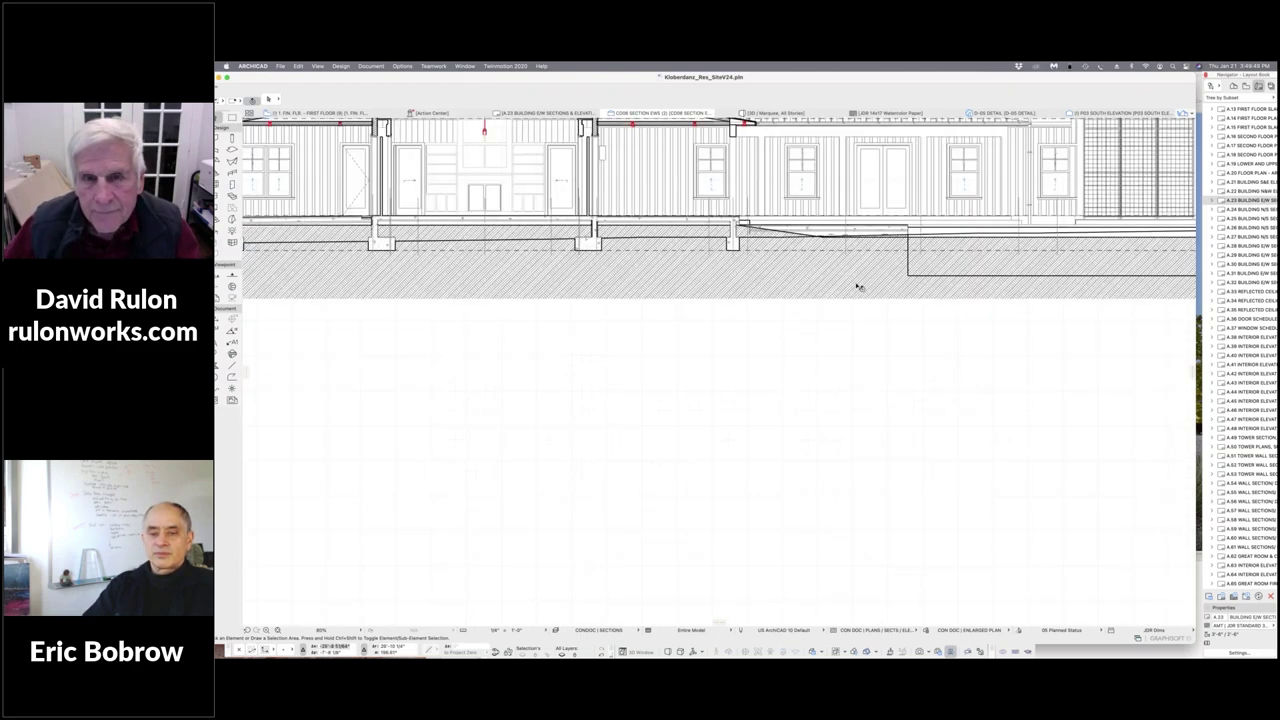
pyautogui.scroll(-10, 857, 283)
pyautogui.scroll(10, 858, 282)
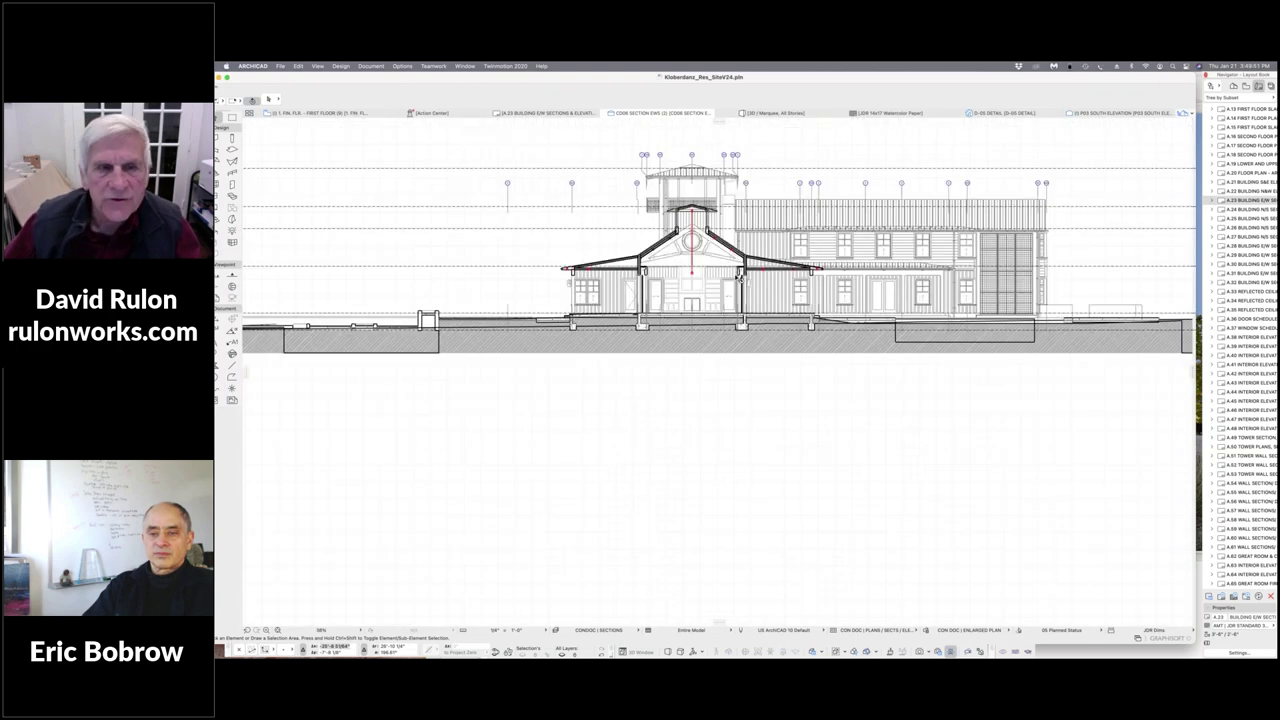
# Examine the low roof over the porch in the building section and check the details of its horizontal insulation element.
pyautogui.scroll(8, 658, 228)
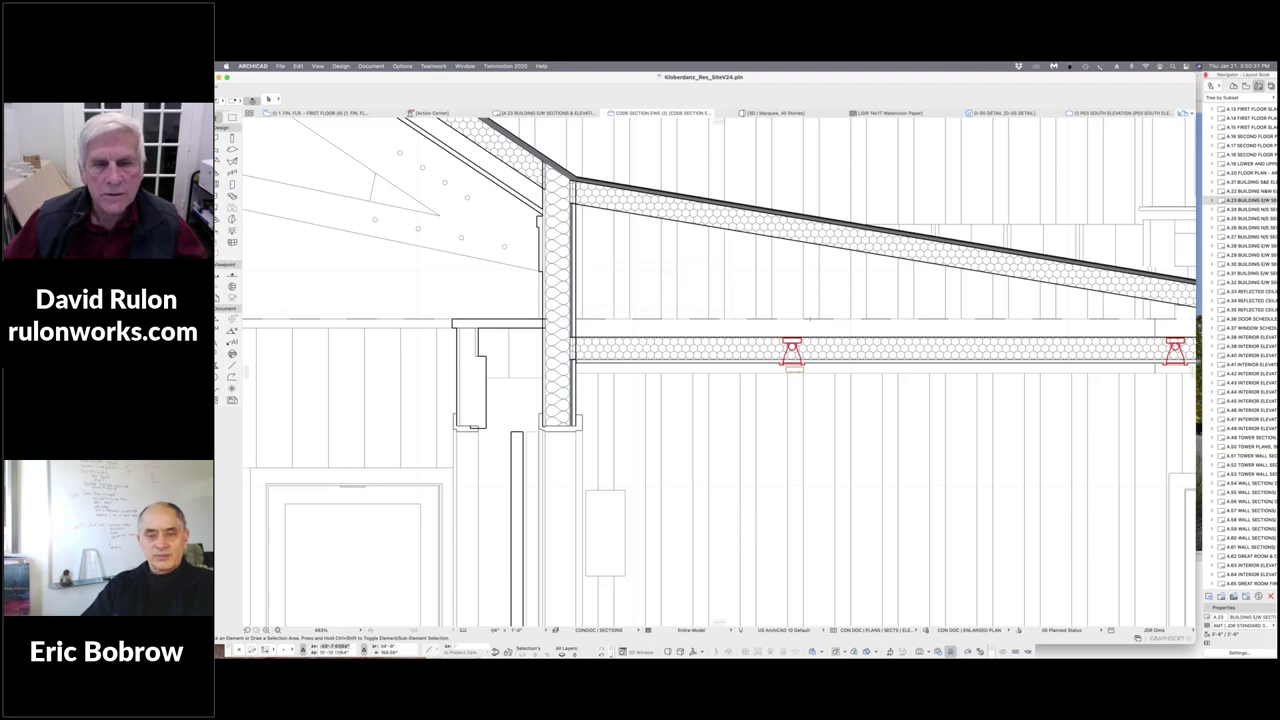
pyautogui.click(718, 355)
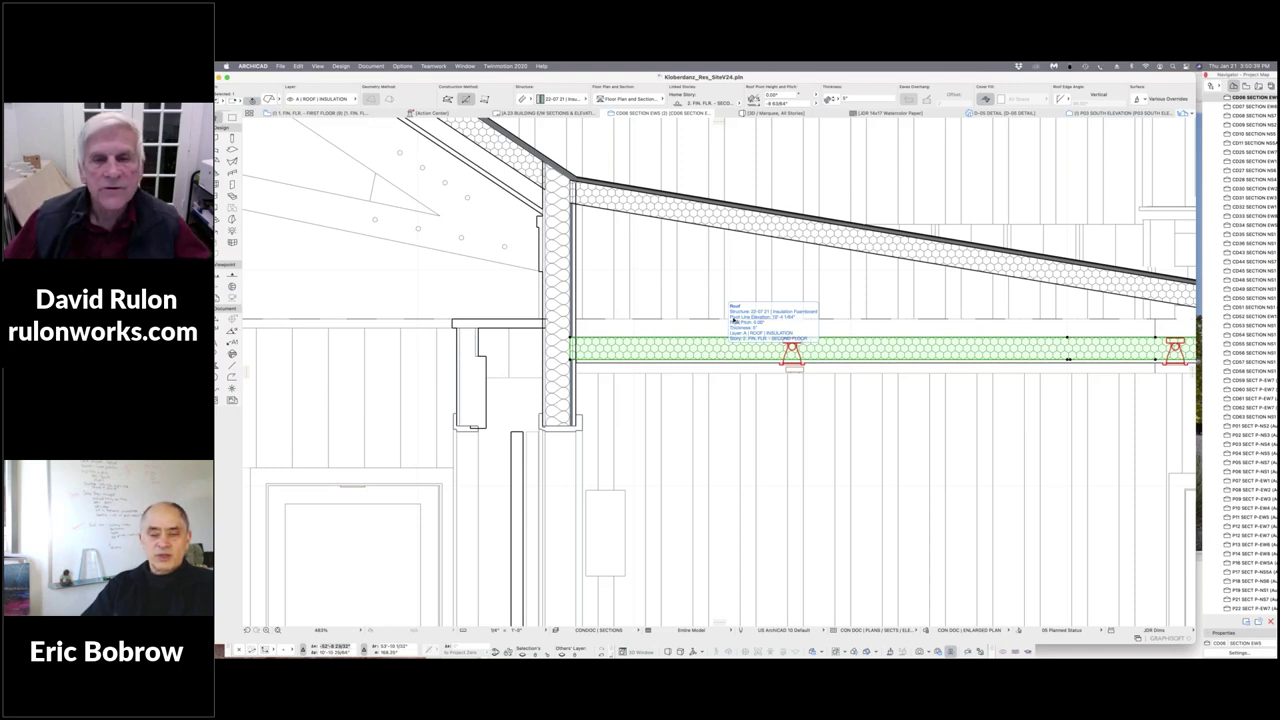
pyautogui.click(757, 271)
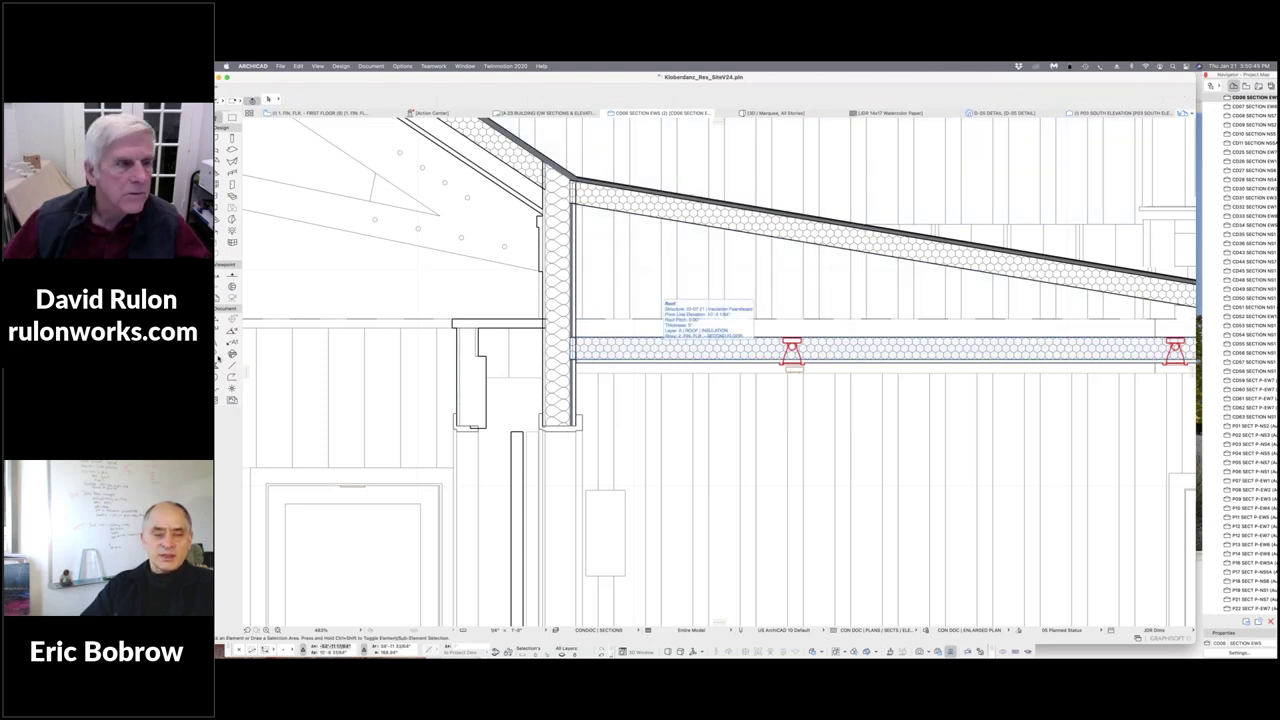
# Fit the whole building section in the view and look over the complete elevation and ground line.
pyautogui.click(235, 367)
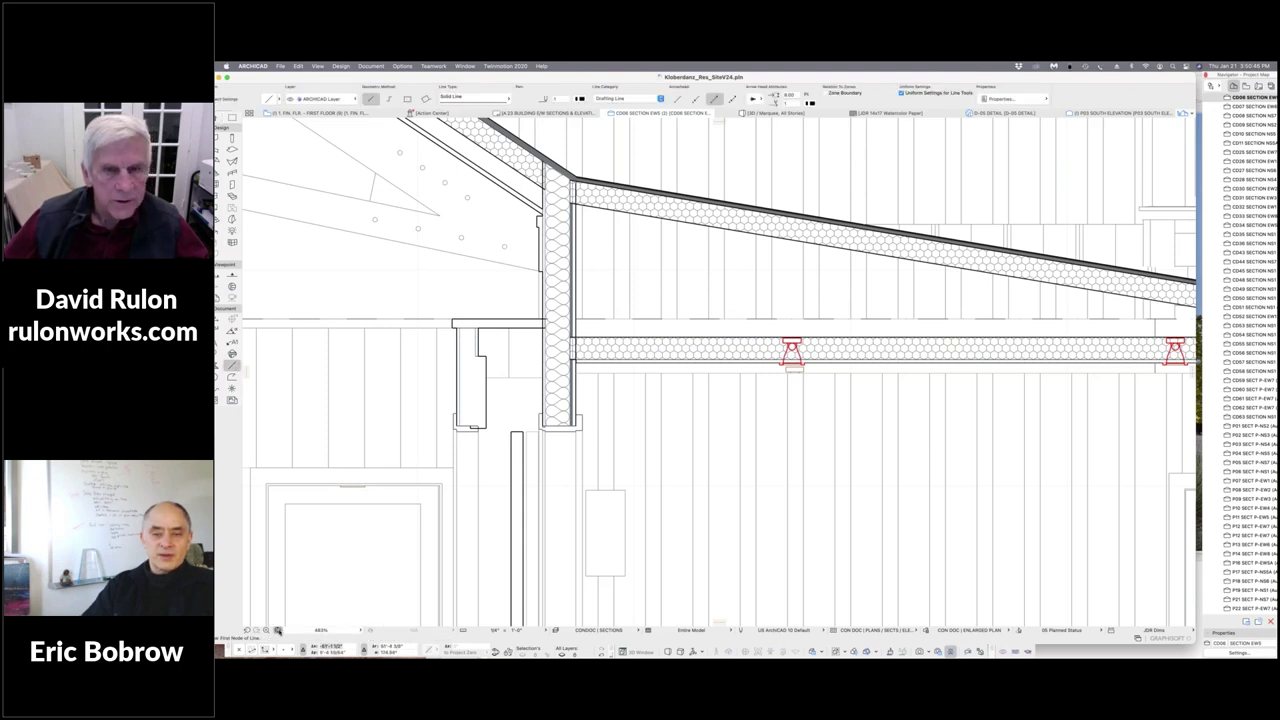
pyautogui.click(278, 630)
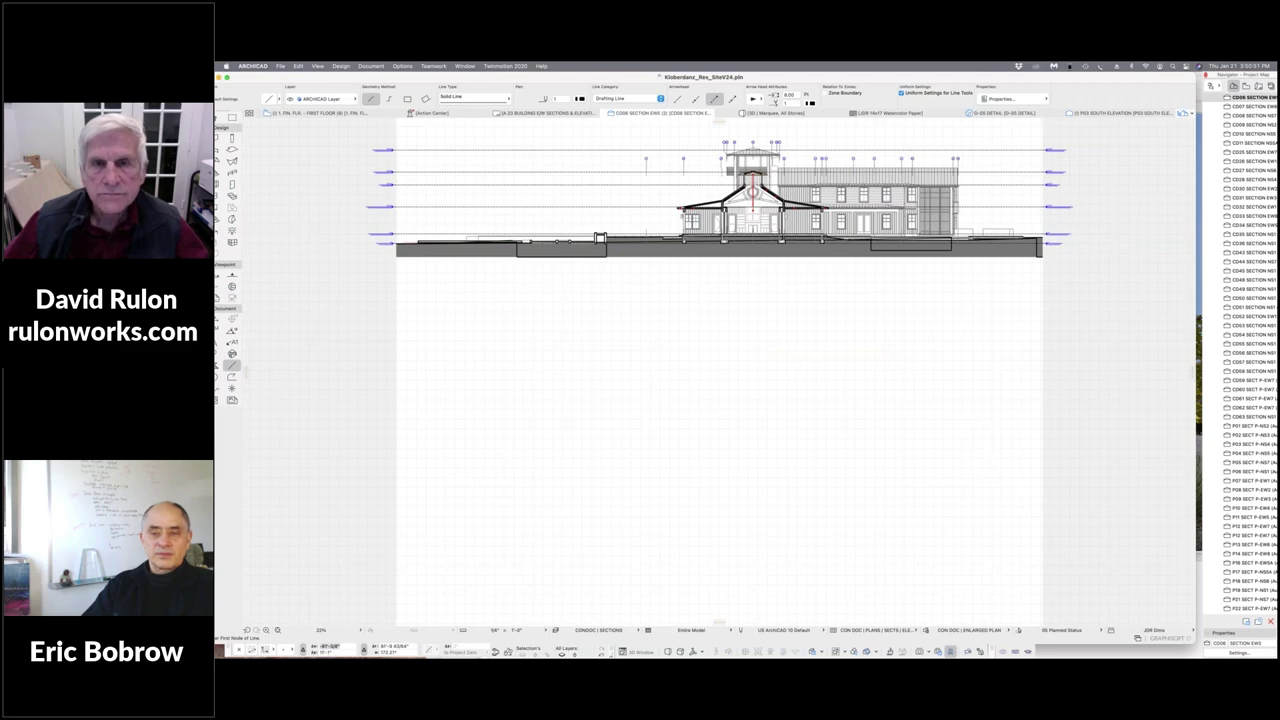
pyautogui.scroll(5, 700, 212)
pyautogui.scroll(-8, 700, 212)
pyautogui.scroll(3, 760, 220)
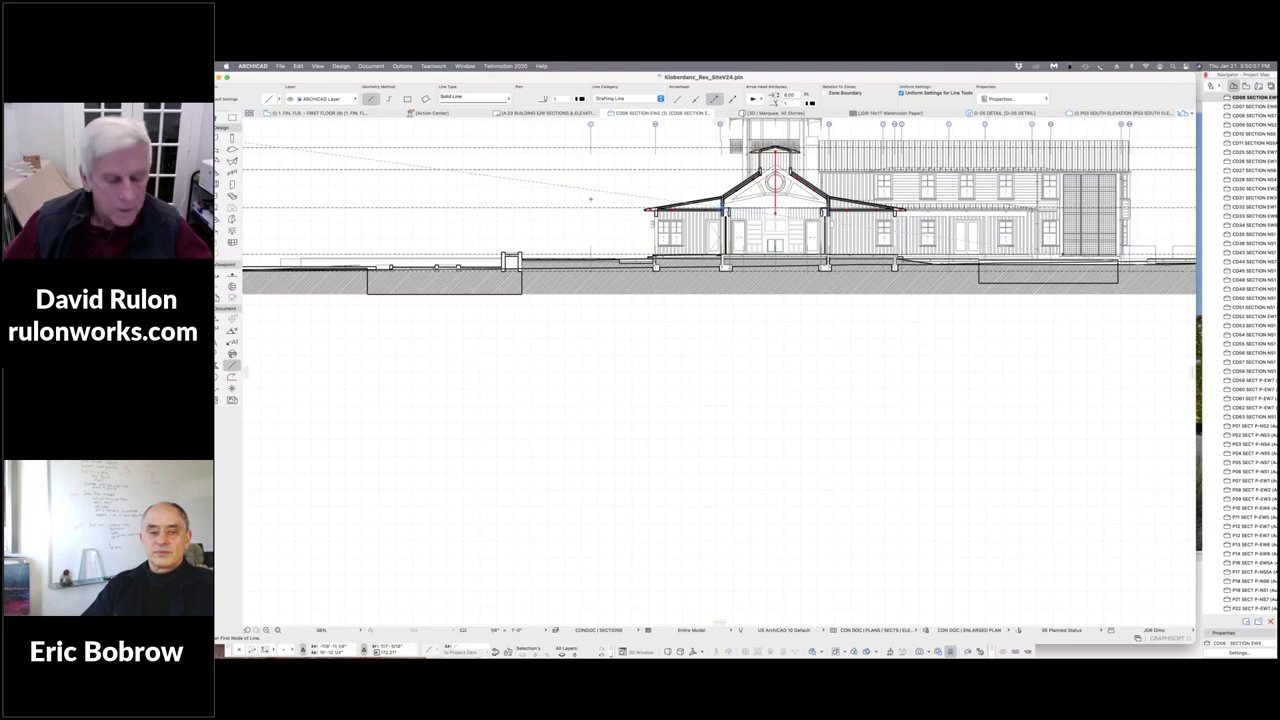
pyautogui.click(224, 117)
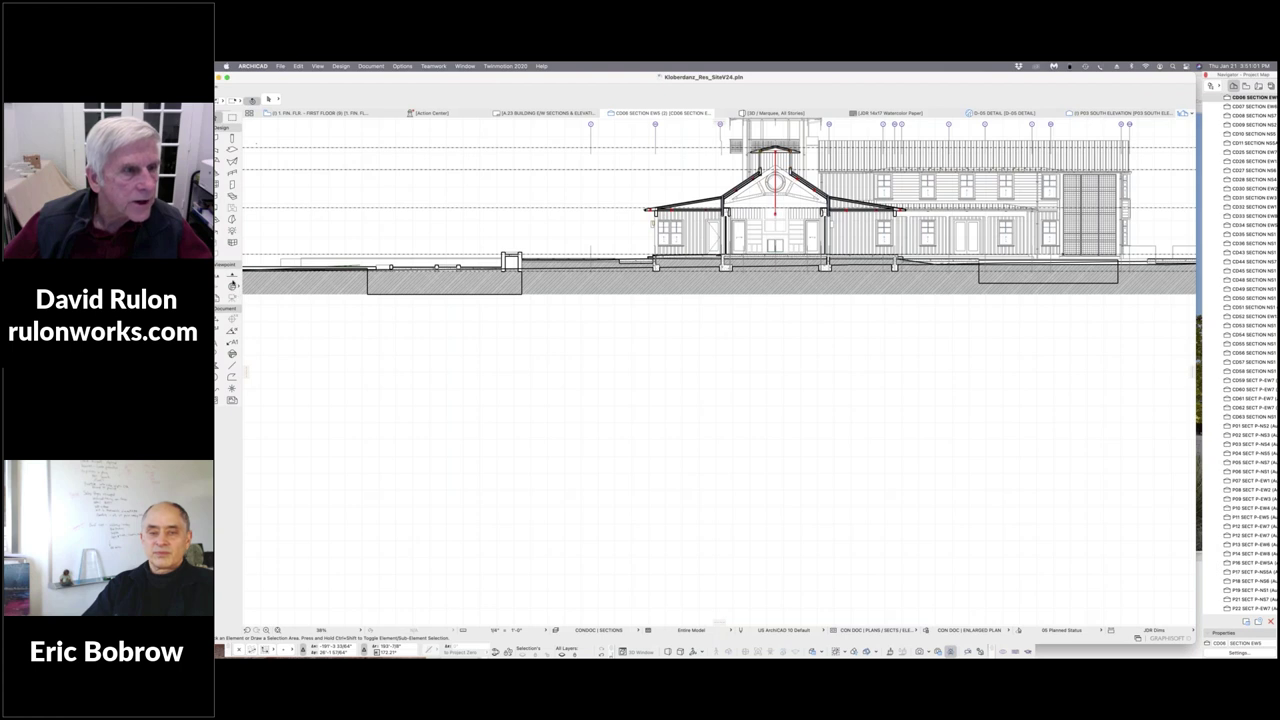
pyautogui.click(233, 366)
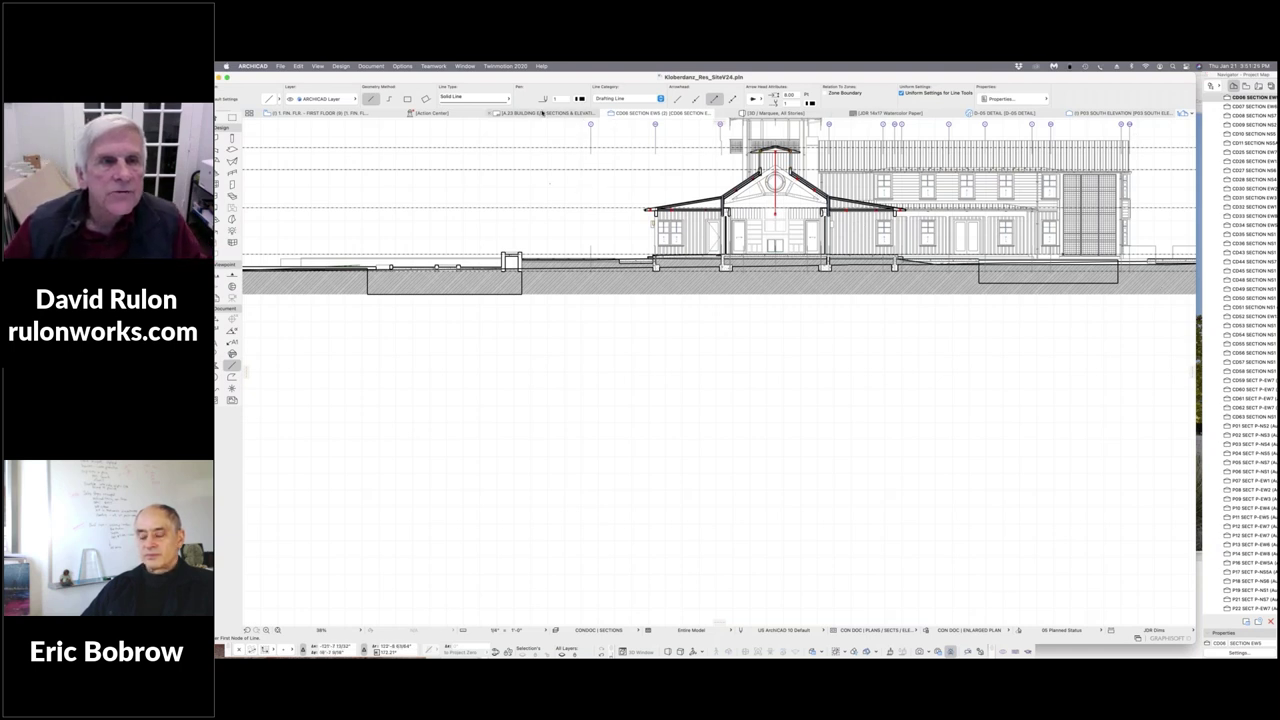
# Return to layout A.23 and inspect the Section EW-1 drawing's roof and cupola with its detail markers.
pyautogui.click(541, 113)
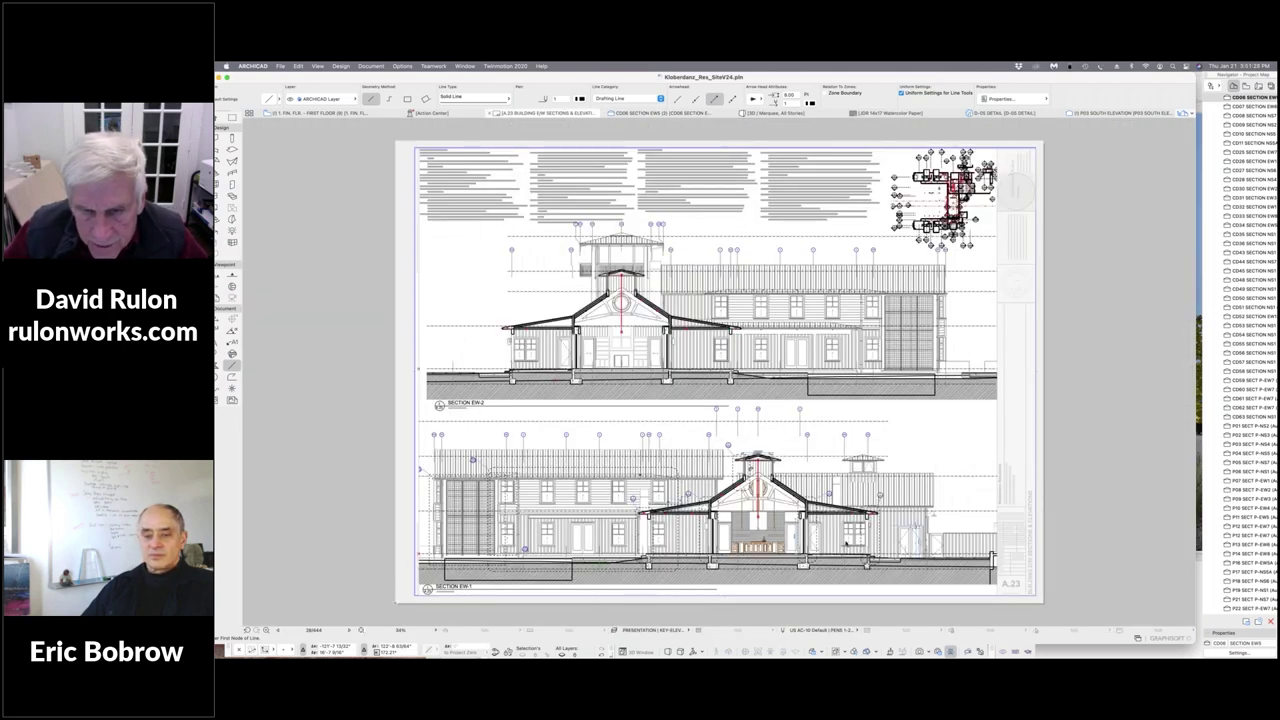
pyautogui.click(711, 311)
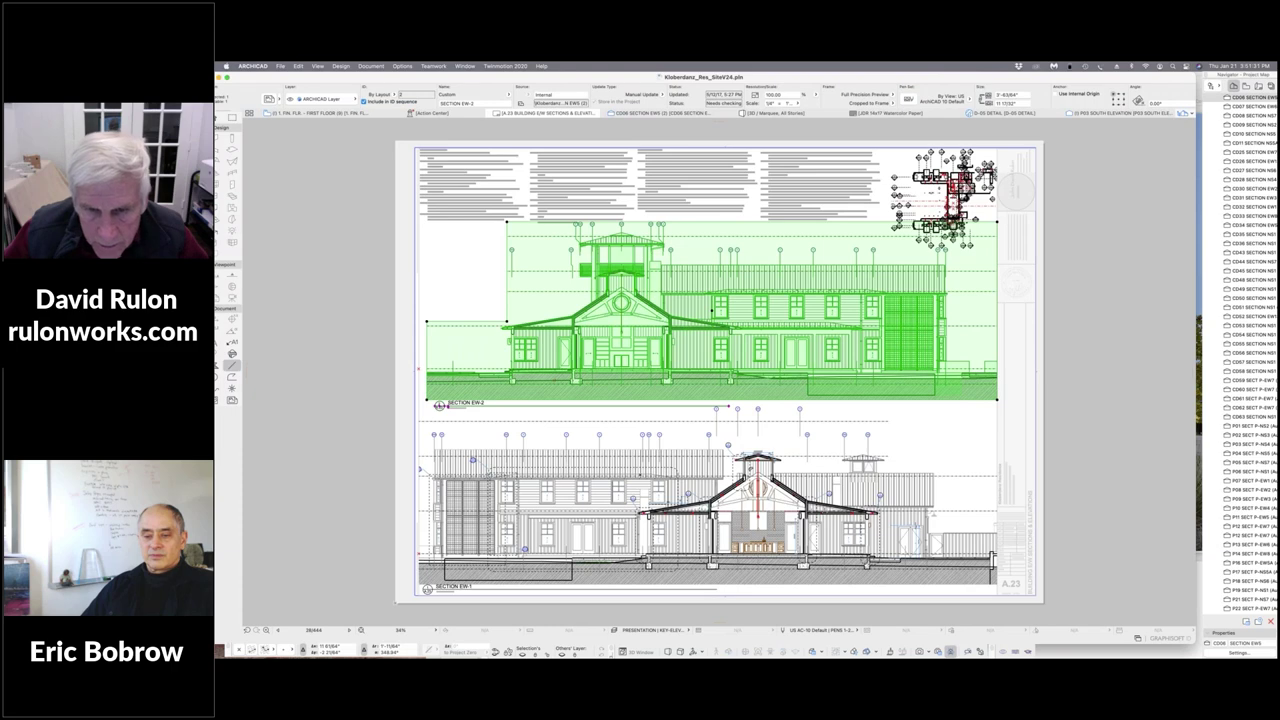
pyautogui.scroll(10, 825, 516)
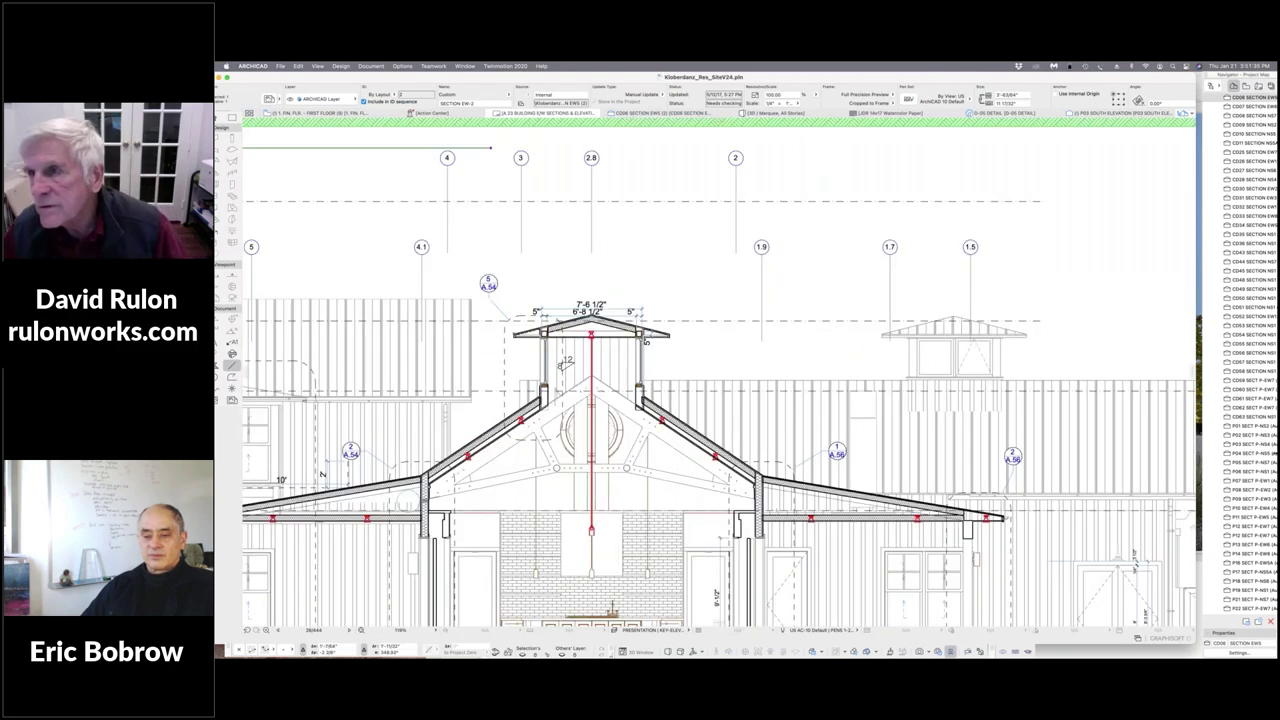
# Select only the Section EW-1 drawing on the layout and open its source view.
pyautogui.click(1258, 86)
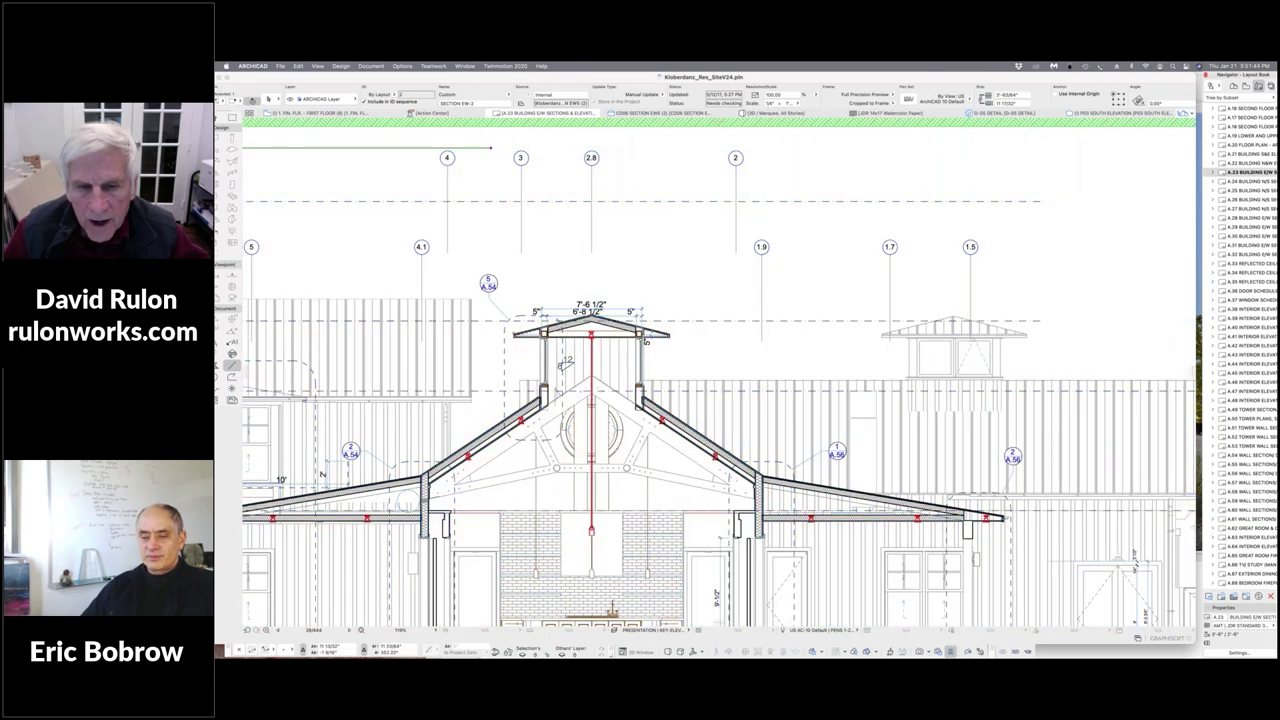
pyautogui.click(417, 458)
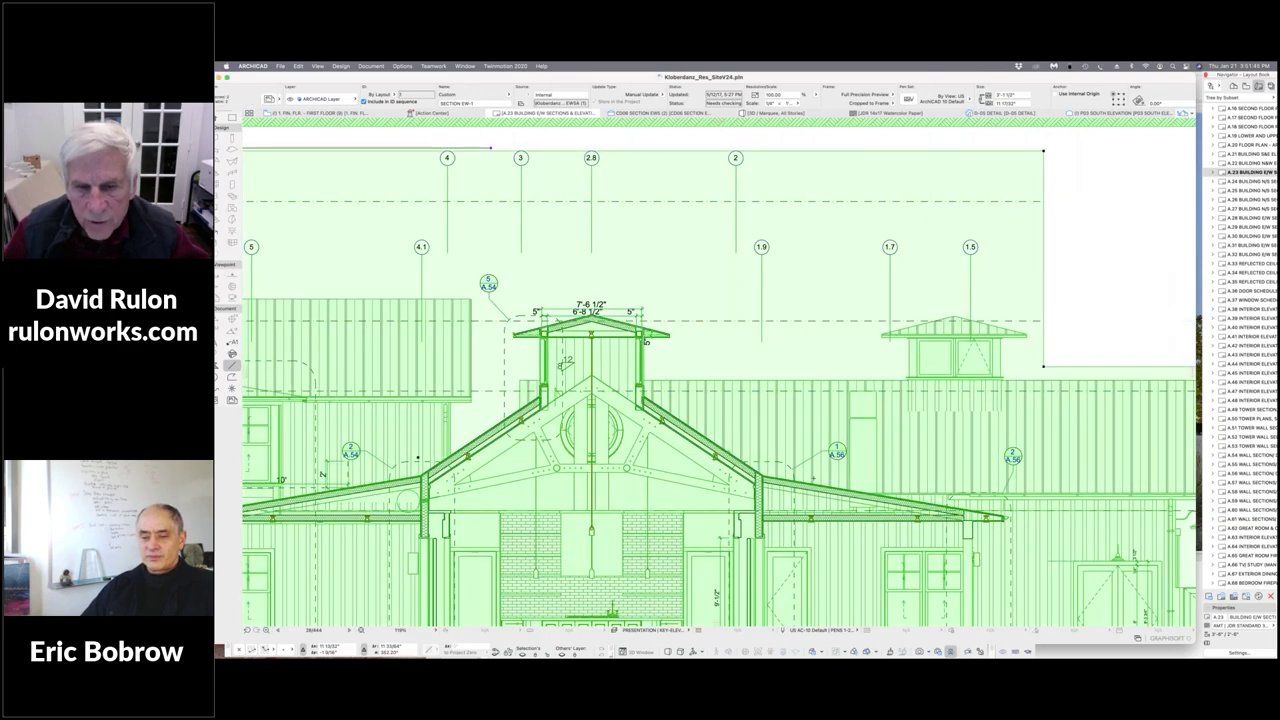
pyautogui.rightClick(810, 476)
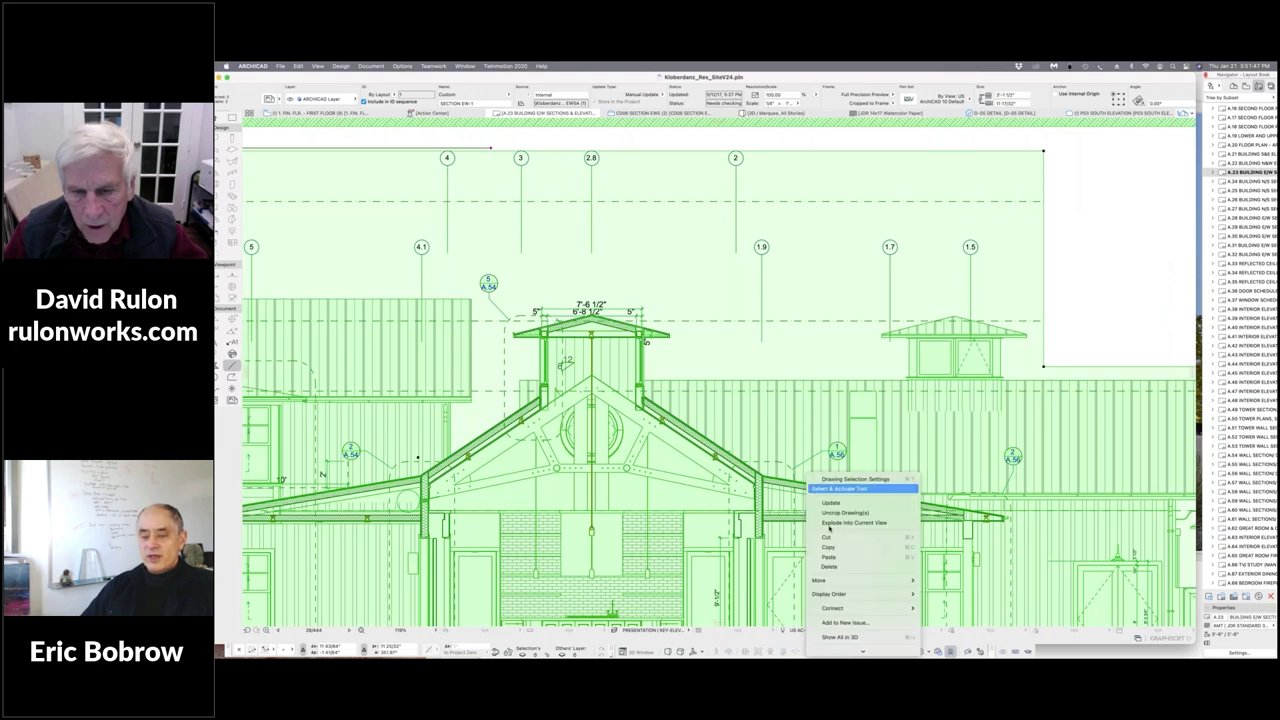
pyautogui.click(831, 502)
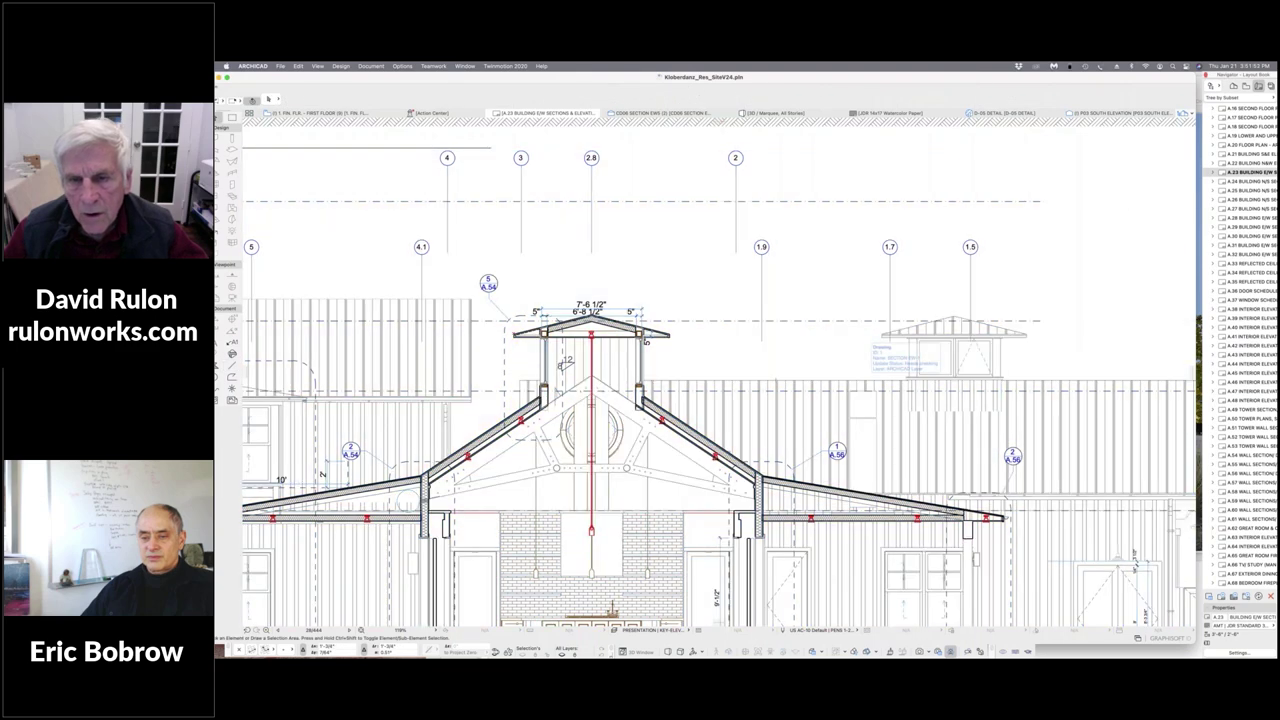
pyautogui.click(868, 340)
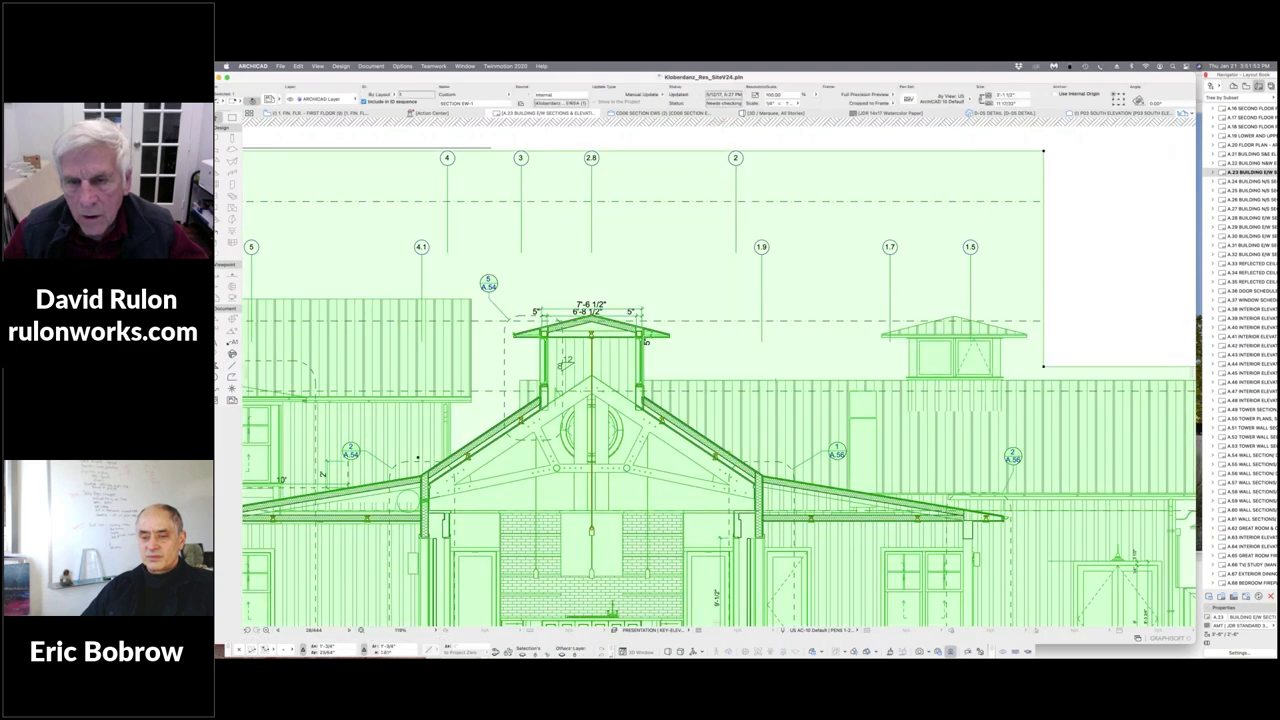
pyautogui.rightClick(864, 366)
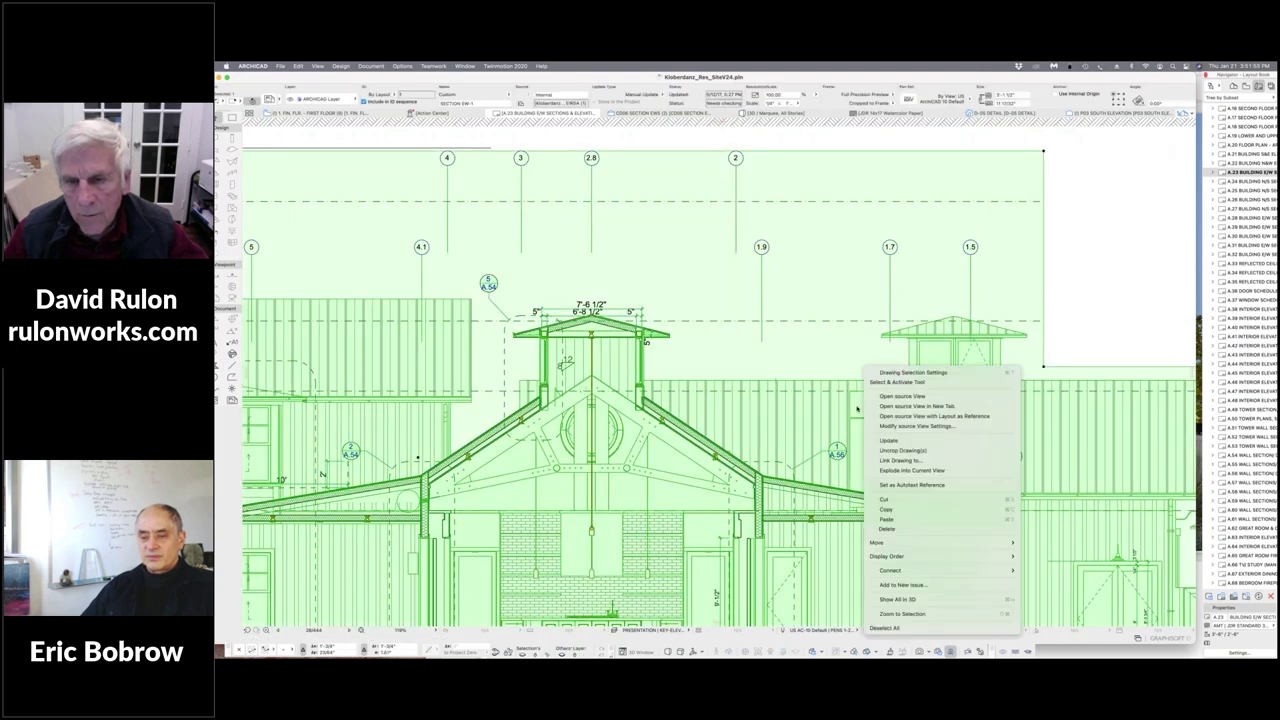
pyautogui.click(829, 423)
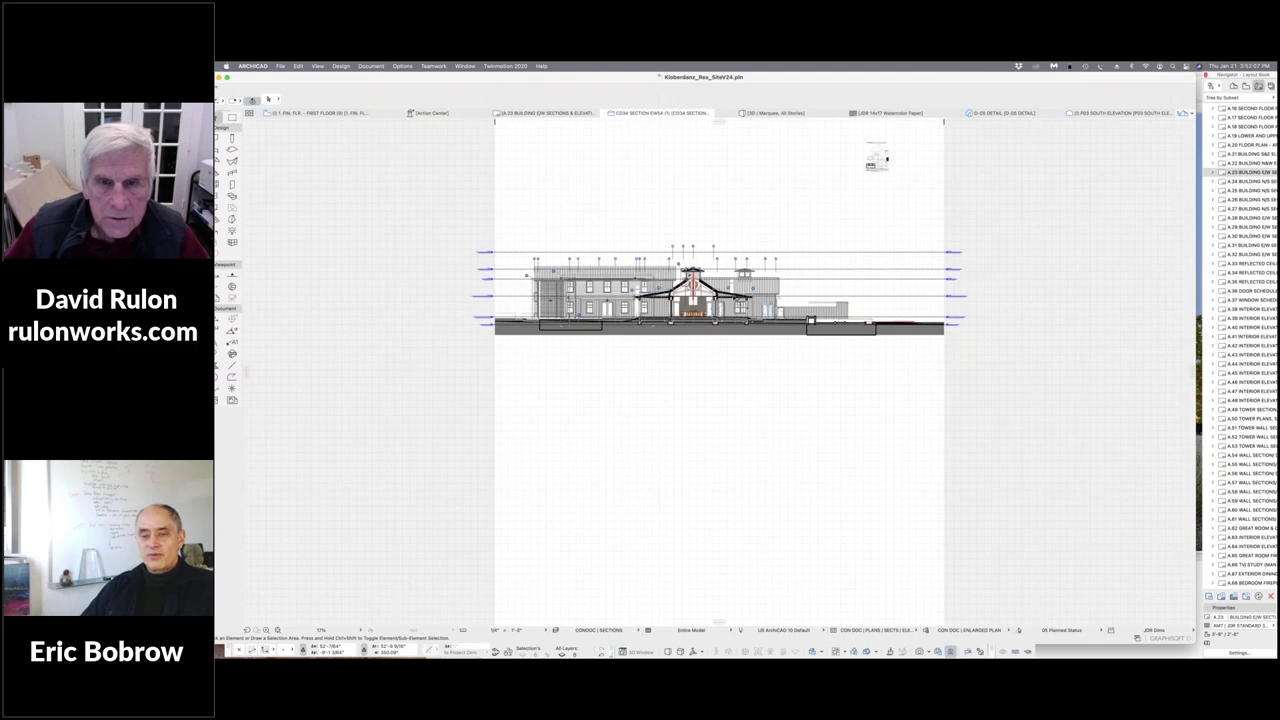
# Open the linked D-05 detail view from the 1/A.56 detail marker above the porch roof, using the current view settings.
pyautogui.scroll(10, 733, 297)
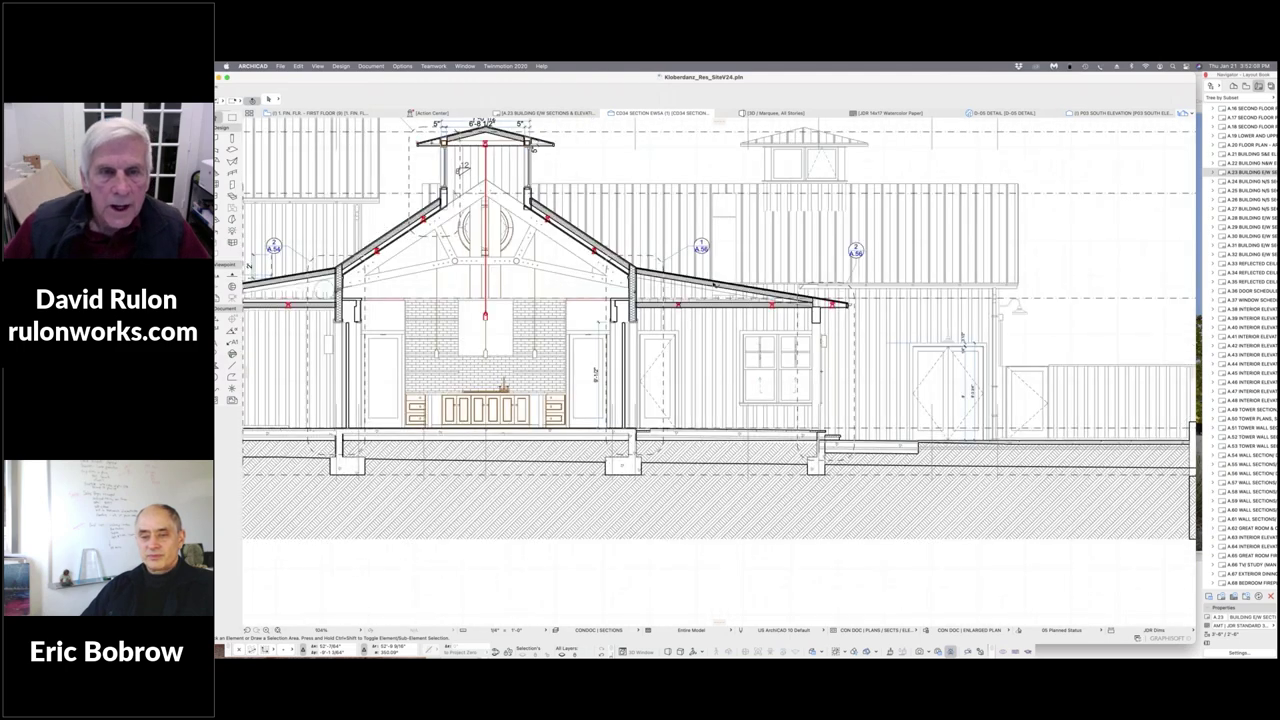
pyautogui.scroll(3, 733, 295)
pyautogui.click(687, 227)
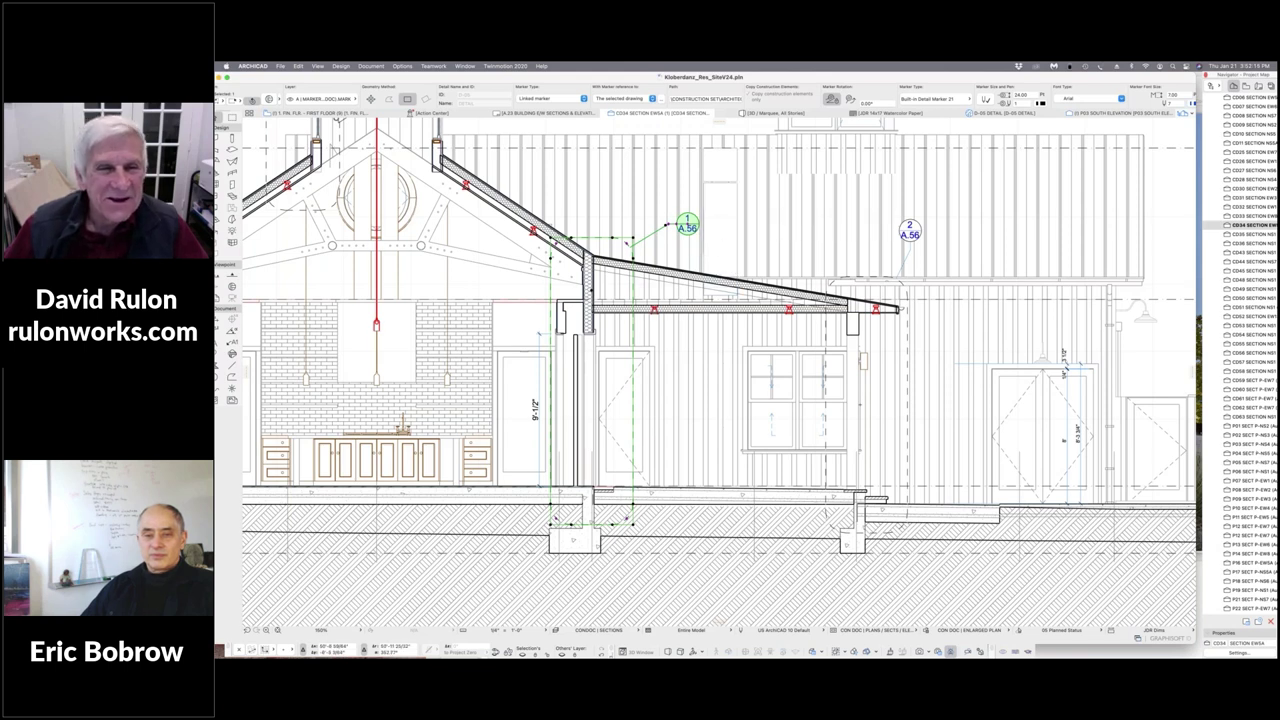
pyautogui.rightClick(682, 228)
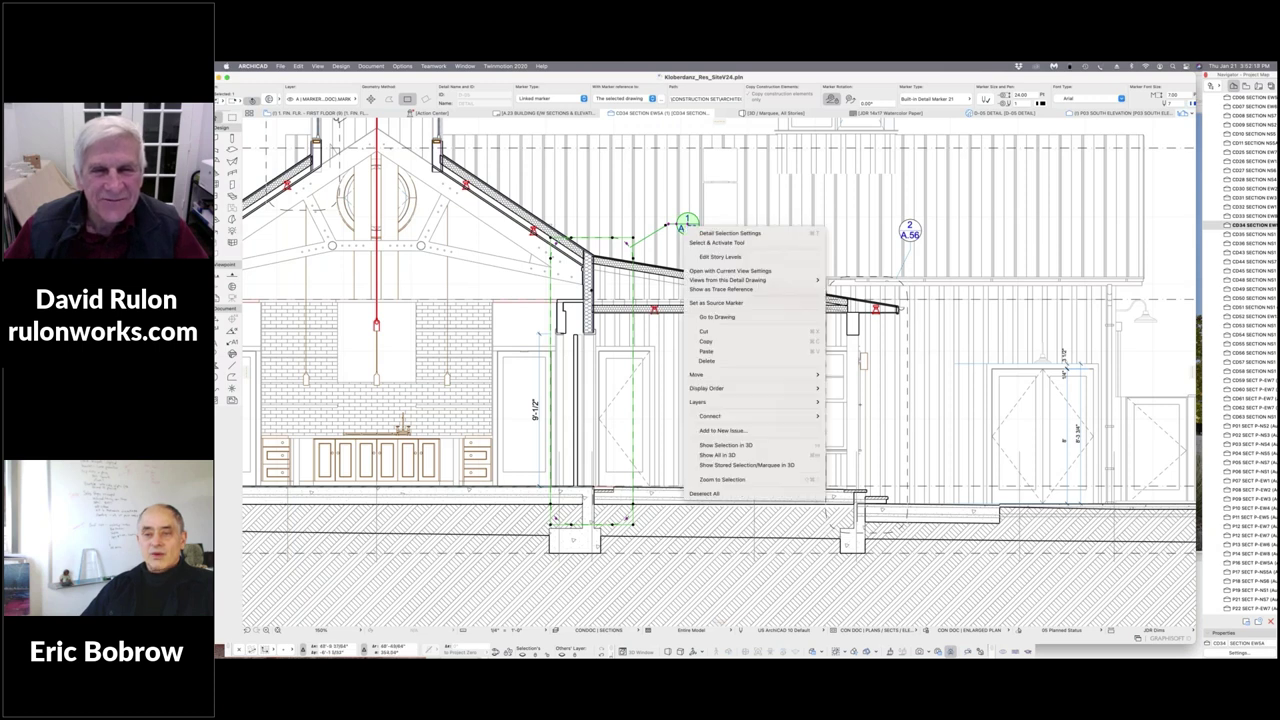
pyautogui.click(735, 271)
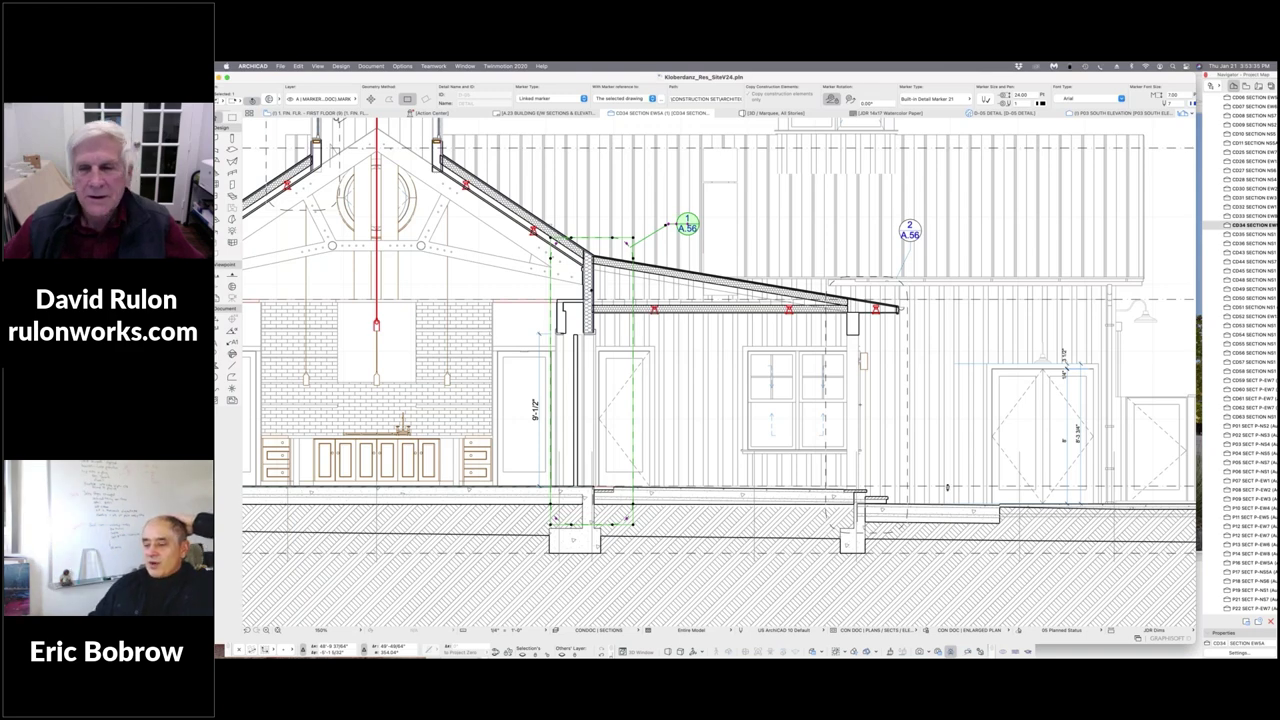
pyautogui.hotkey('ctrl', 'Tab')
# Look over the collection of tower, truss and wall section details in the D-05 detail view.
pyautogui.scroll(-2, 843, 516)
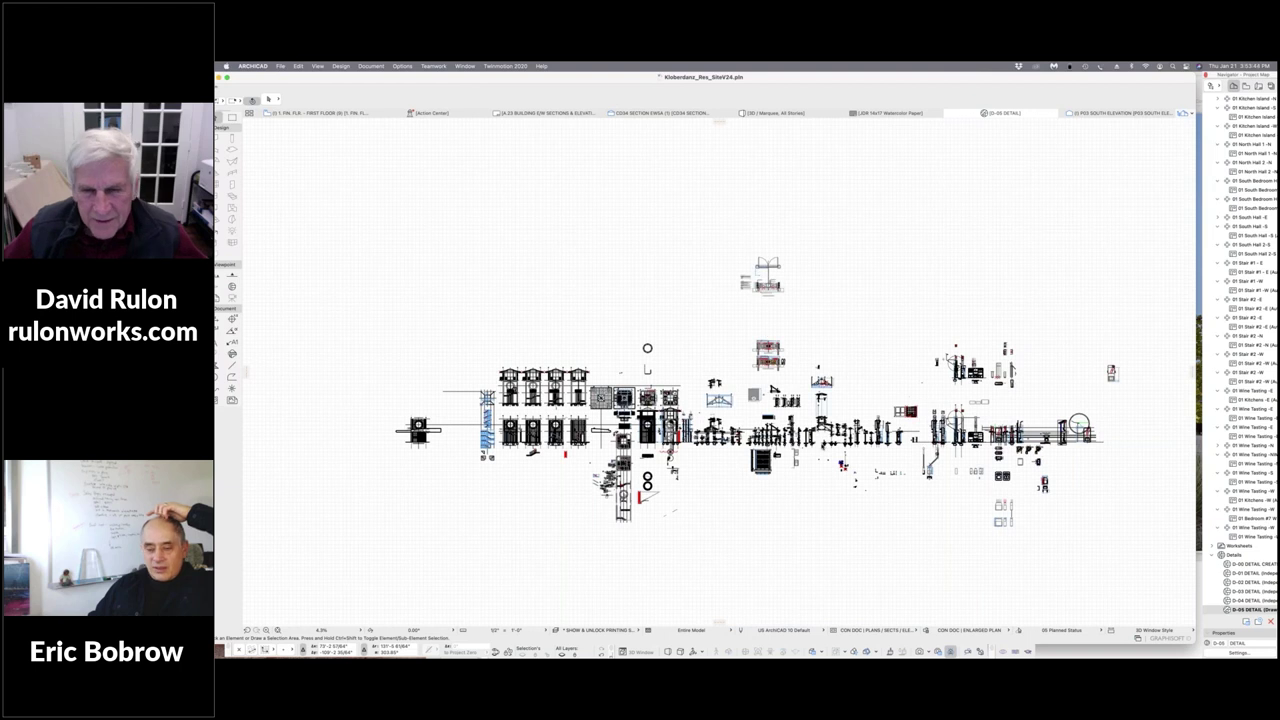
pyautogui.moveTo(611, 126); pyautogui.dragTo(720, 416)
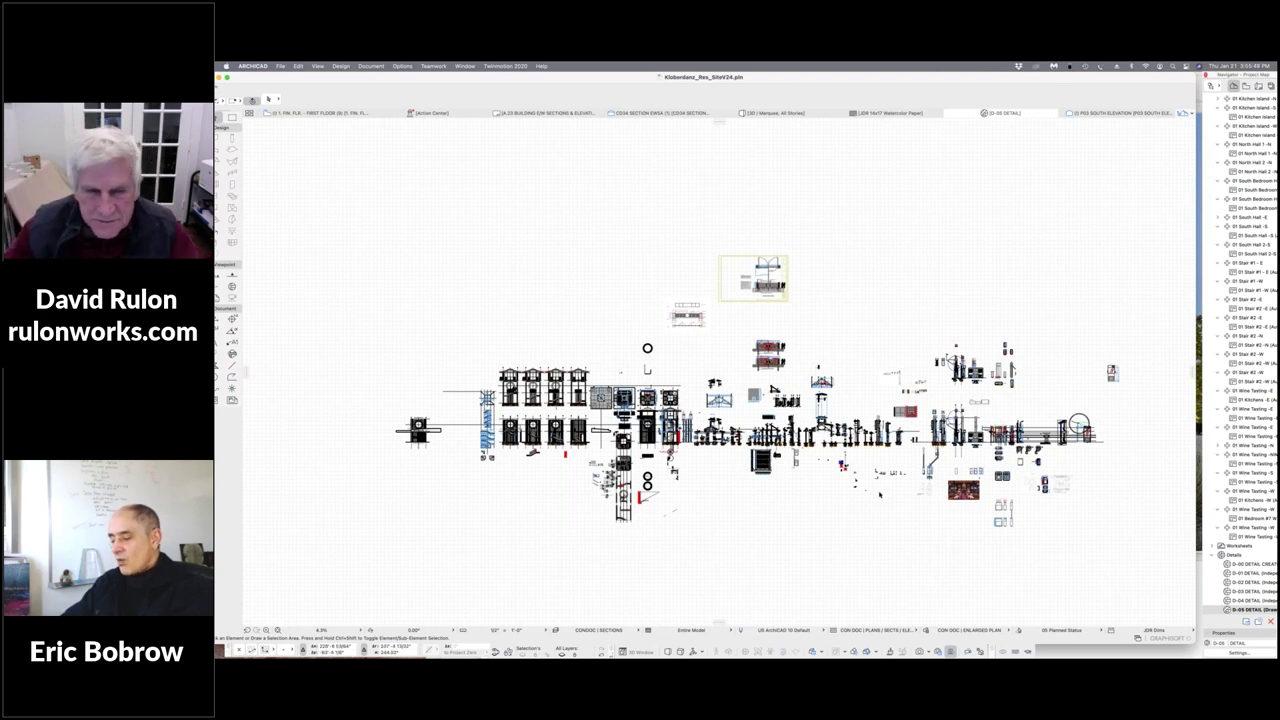
pyautogui.scroll(2, 877, 487)
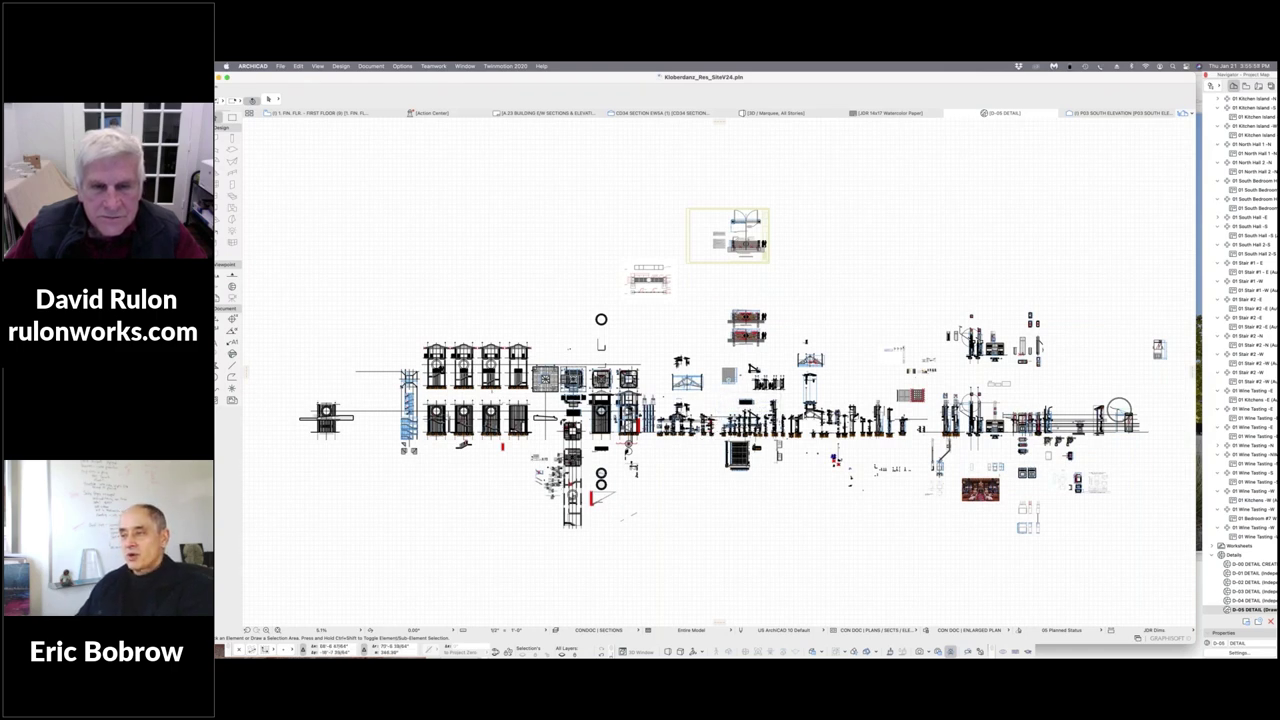
pyautogui.scroll(1, 698, 446)
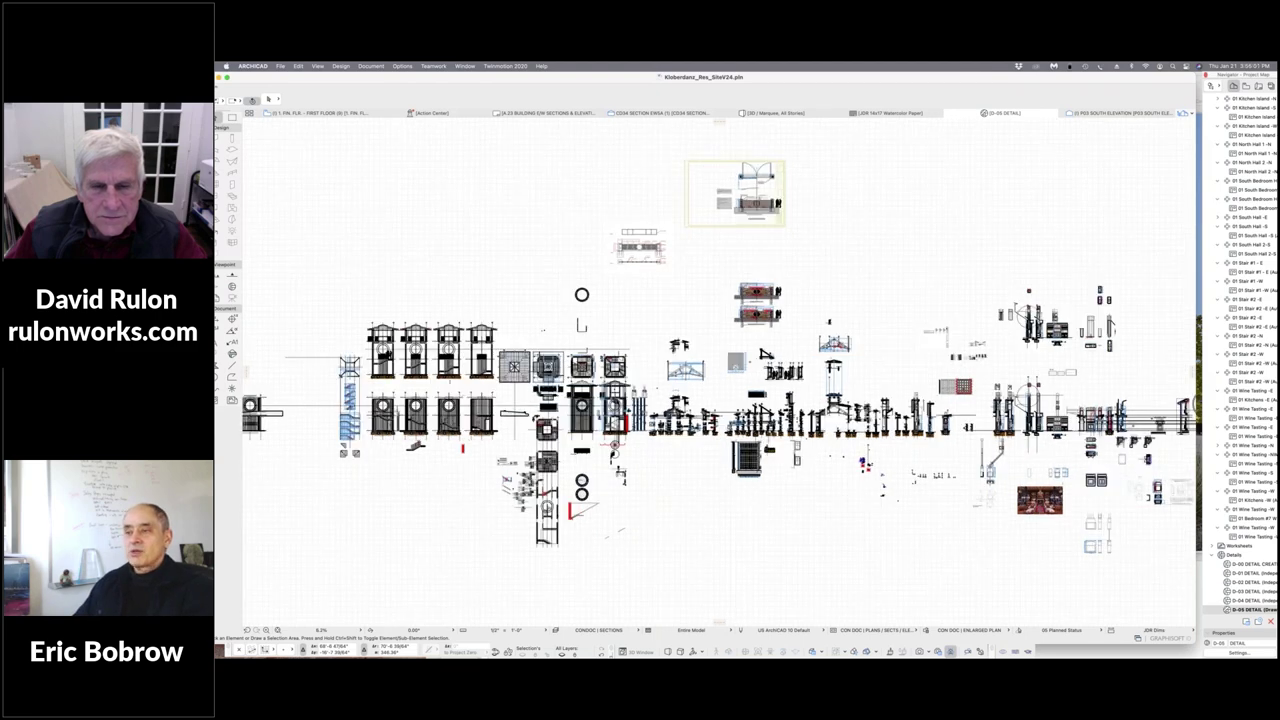
pyautogui.scroll(3, 696, 441)
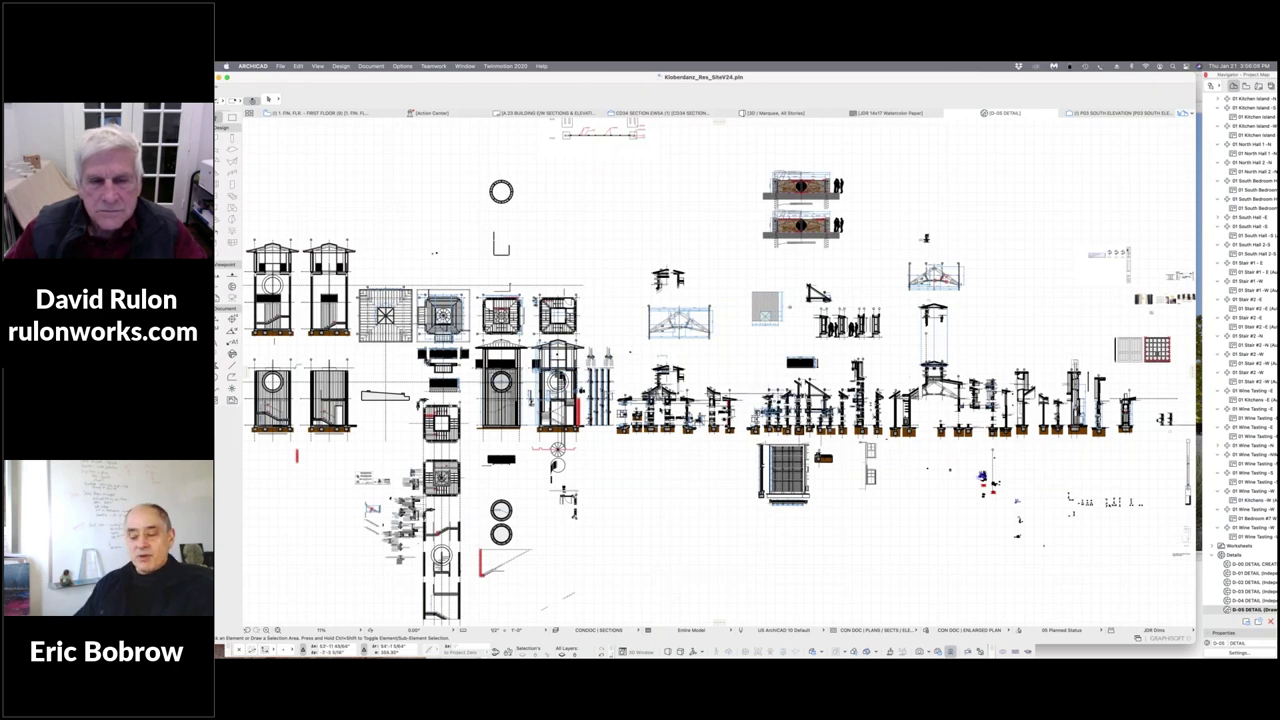
pyautogui.scroll(4, 661, 406)
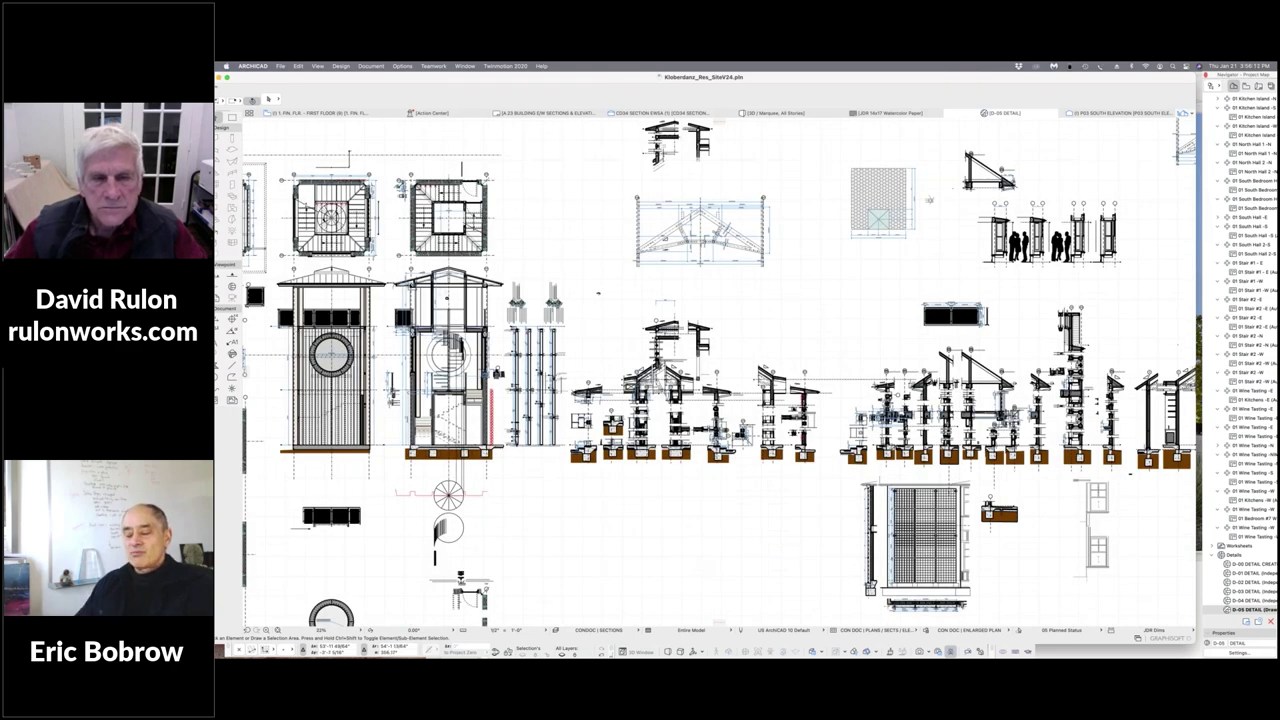
# Set the D-05 detail view's scale to 3/4" = 1'-0" while viewing the great room wall sections.
pyautogui.scroll(4, 693, 437)
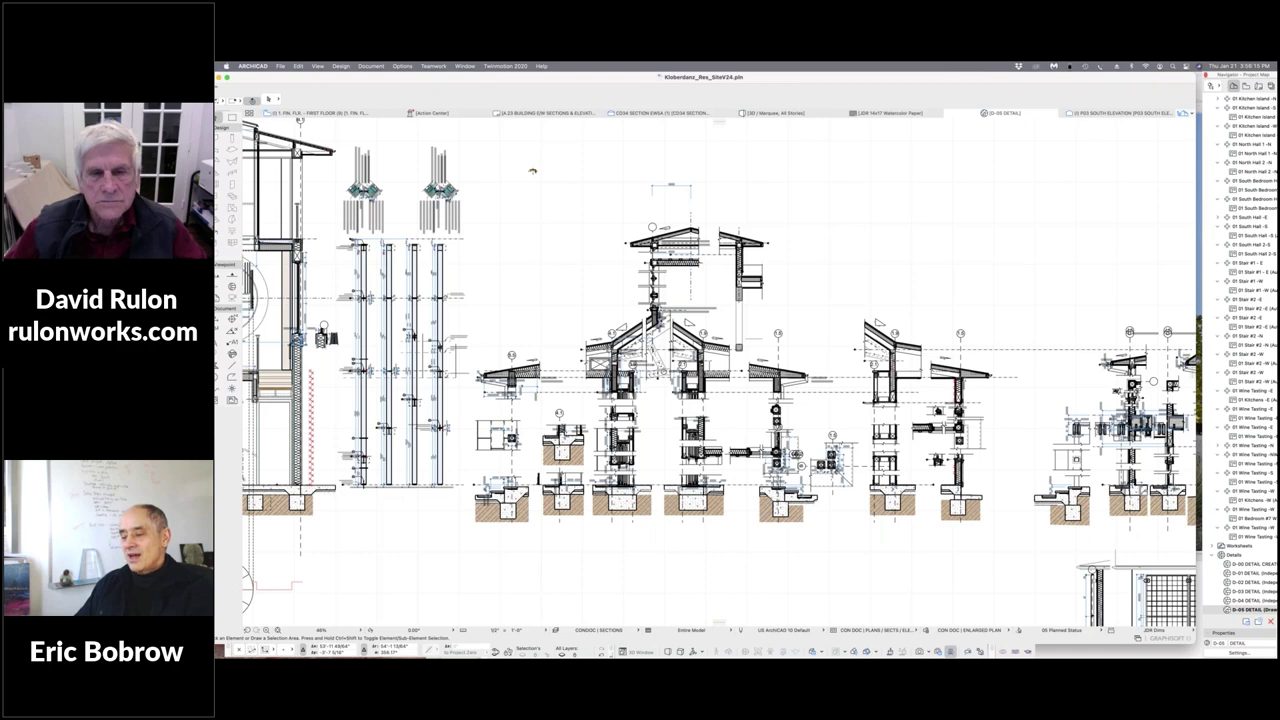
pyautogui.scroll(4, 659, 408)
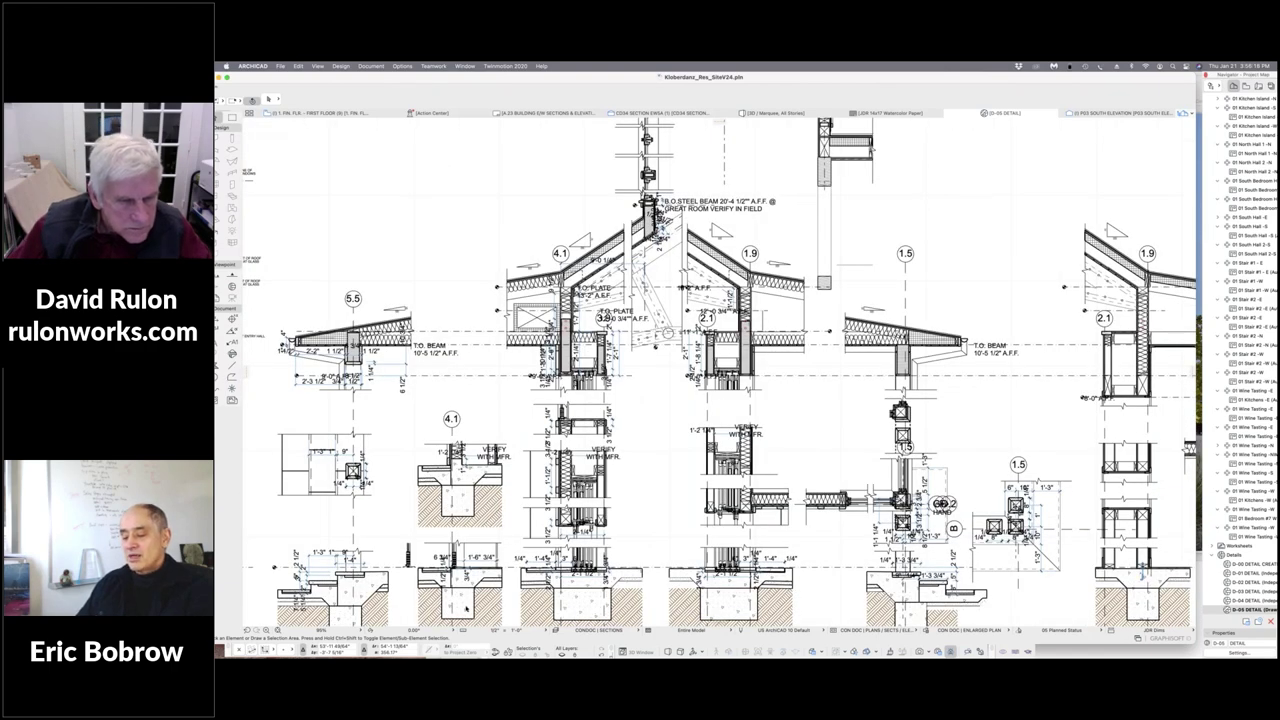
pyautogui.click(545, 631)
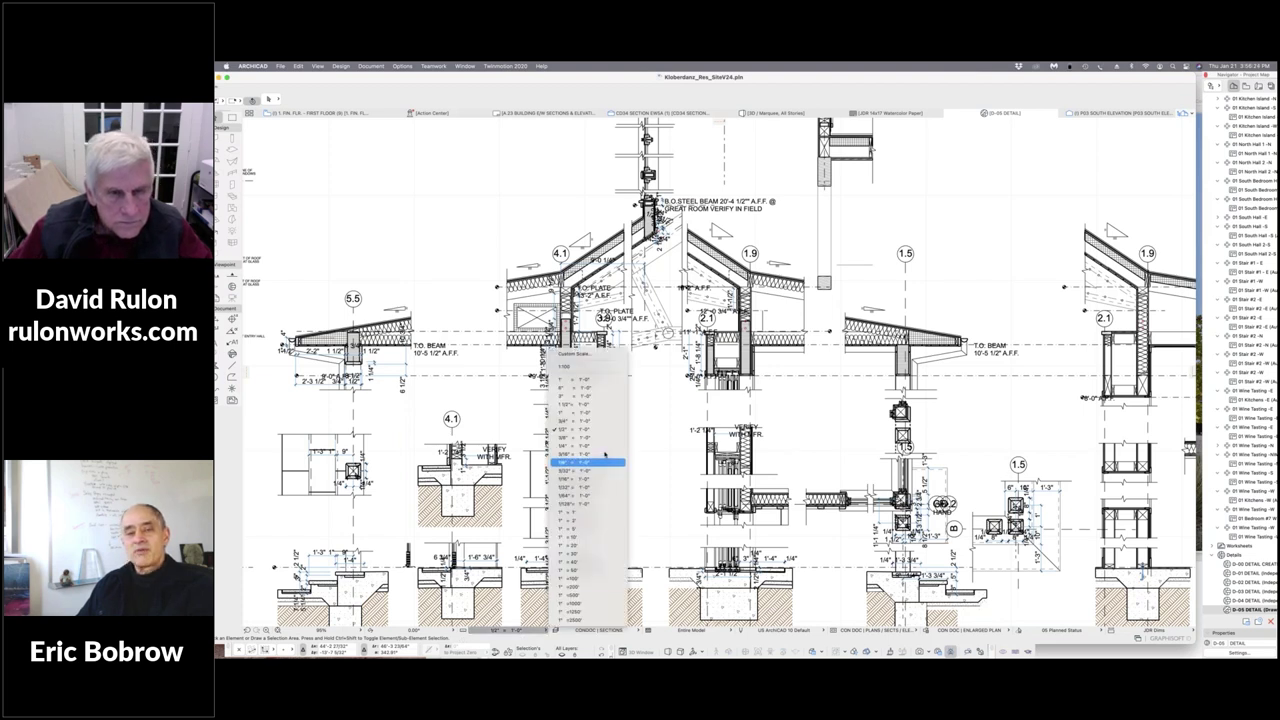
pyautogui.click(580, 437)
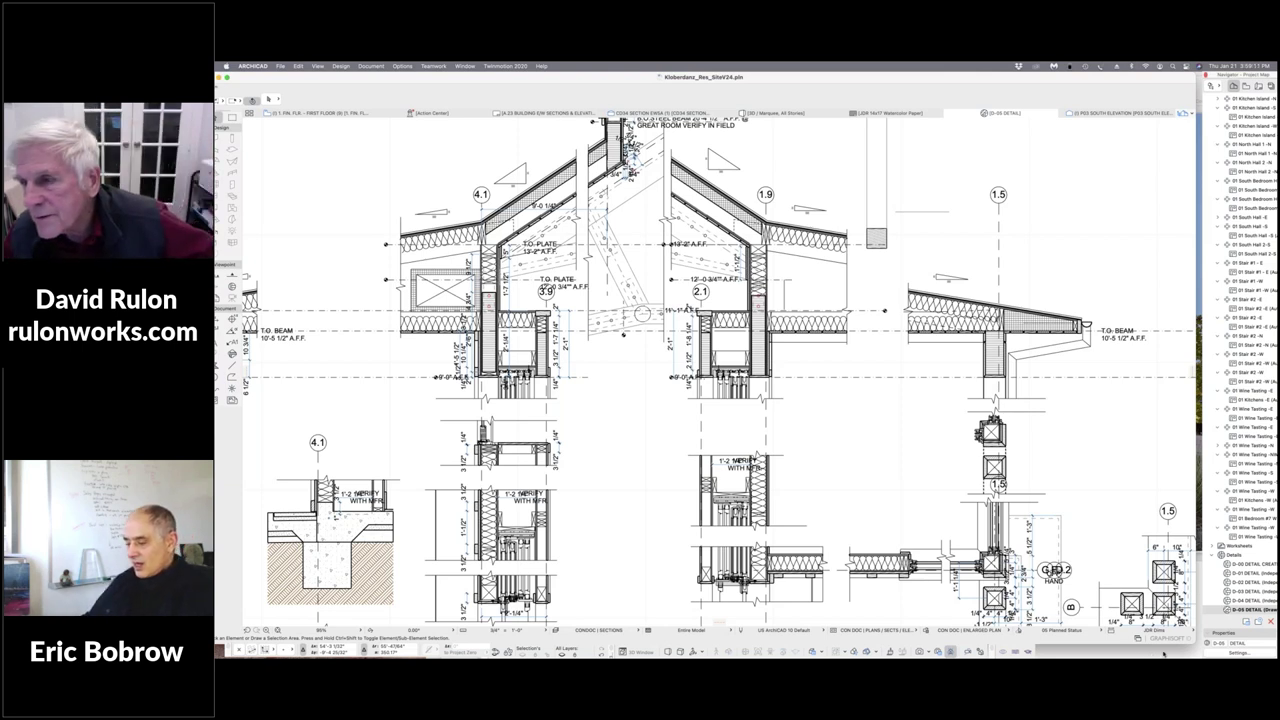
# Bring up the project's layout book and select the A.25 building N/S sections layout.
pyautogui.scroll(-10, 1231, 470)
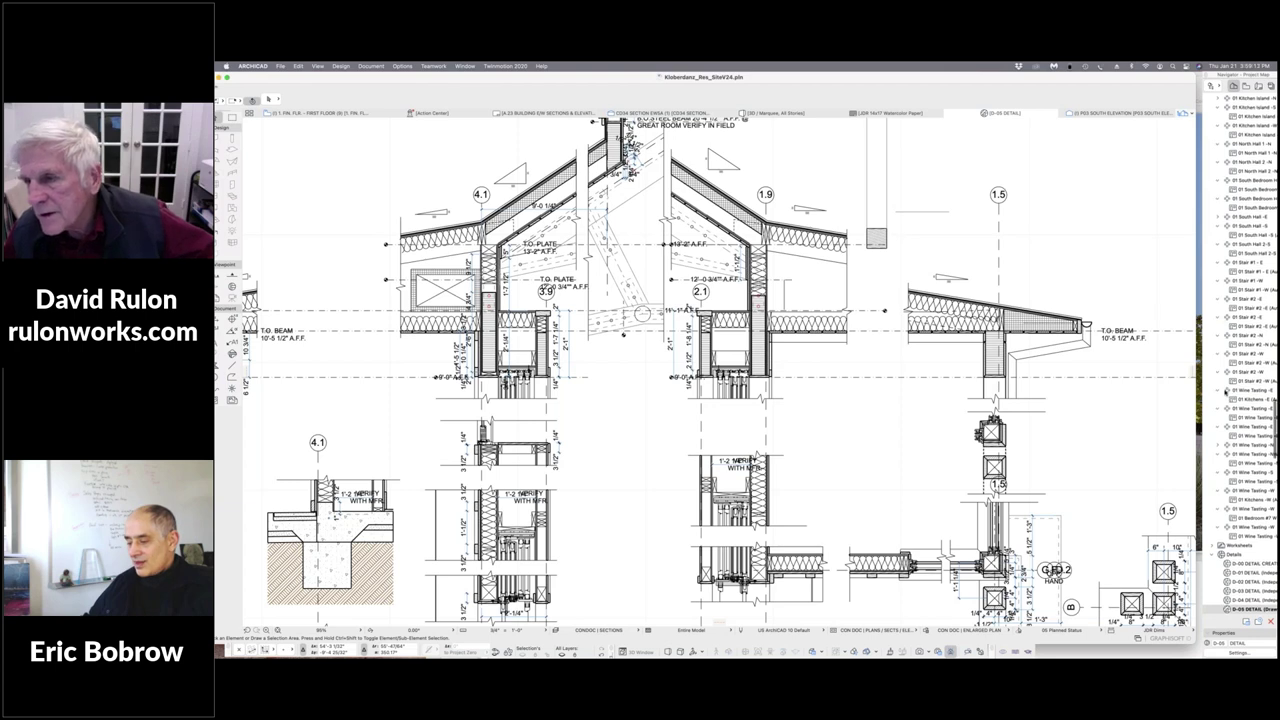
pyautogui.click(1258, 86)
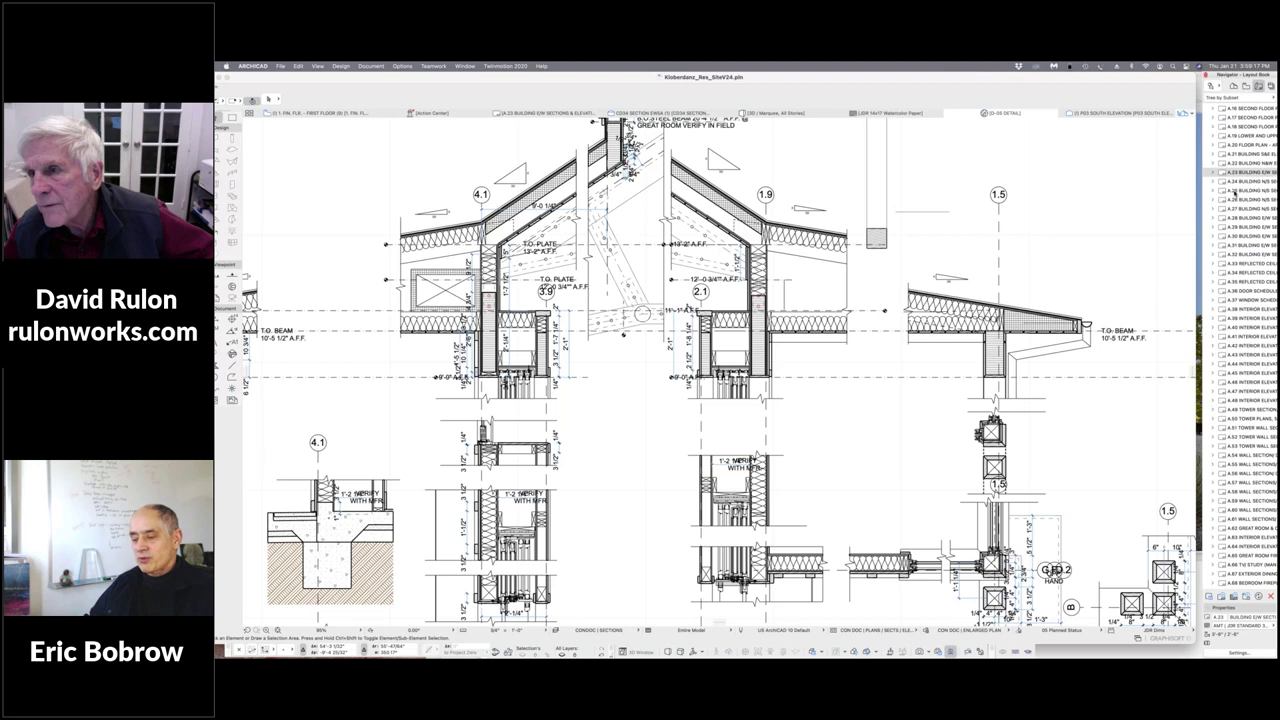
pyautogui.click(1234, 190)
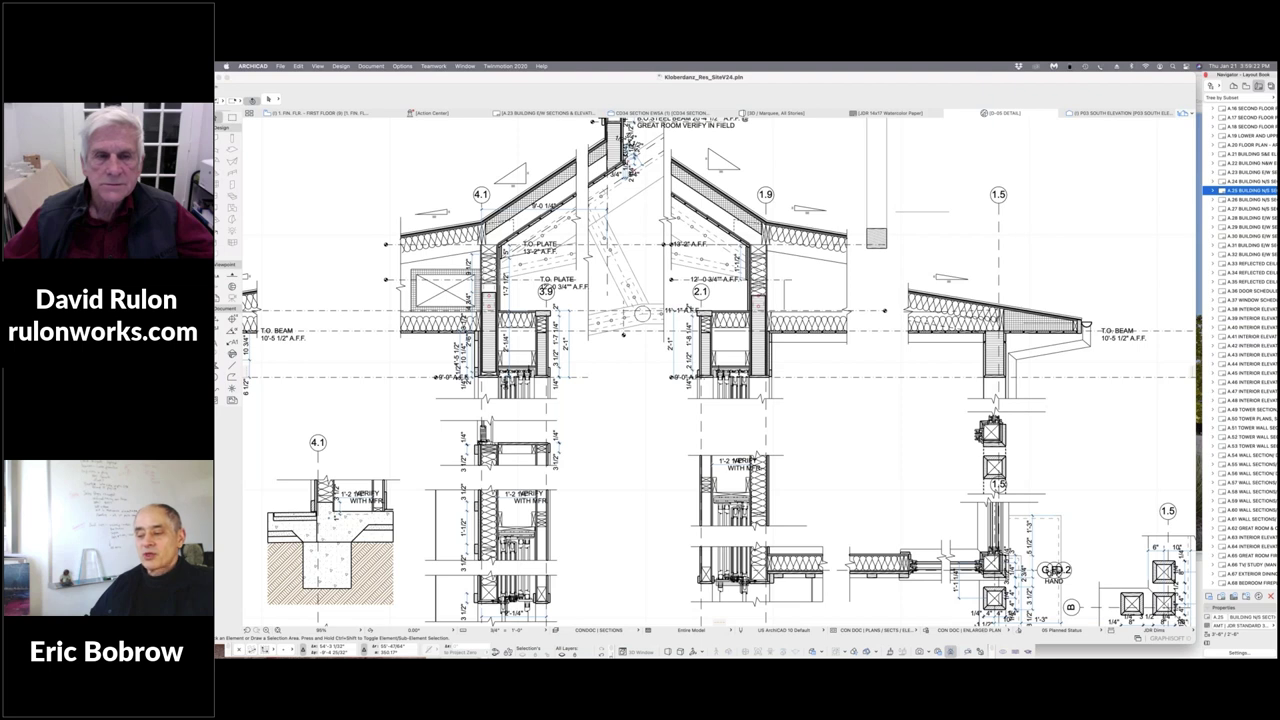
# Open the A.25 building N/S sections layout as a full sheet, followed by the A.50 tower plans layout.
pyautogui.doubleClick(1234, 190)
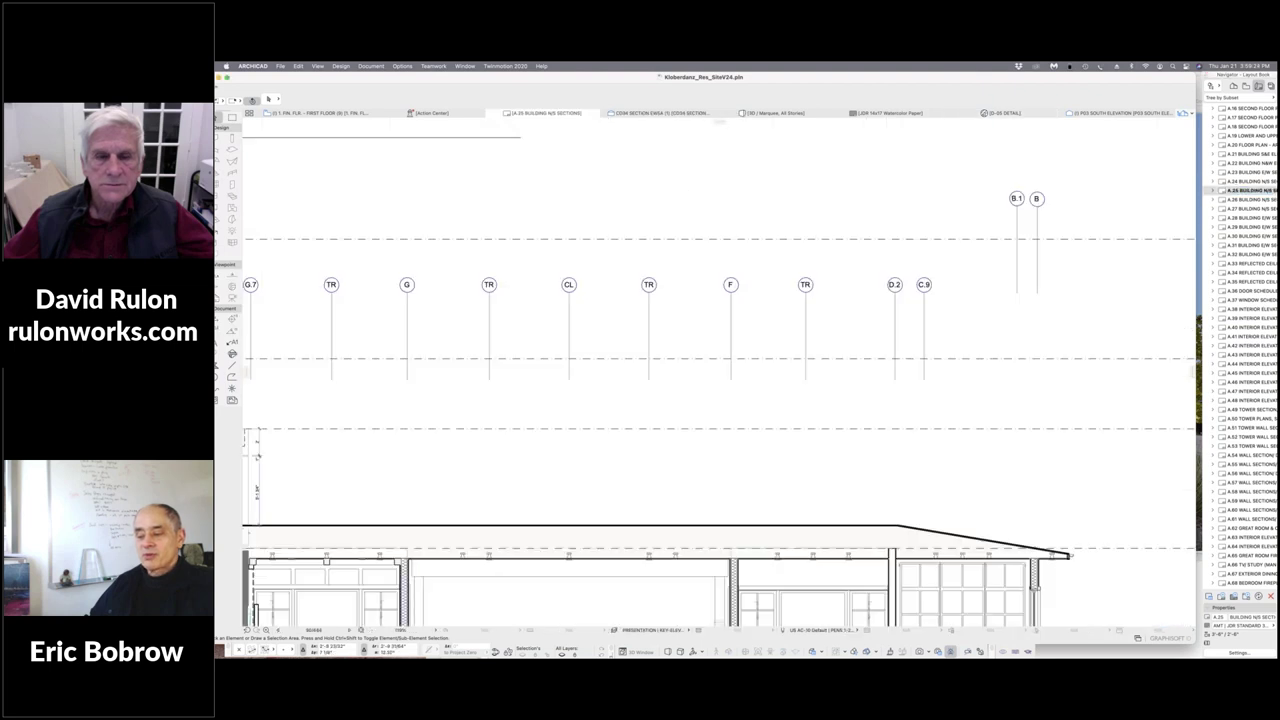
pyautogui.click(771, 411)
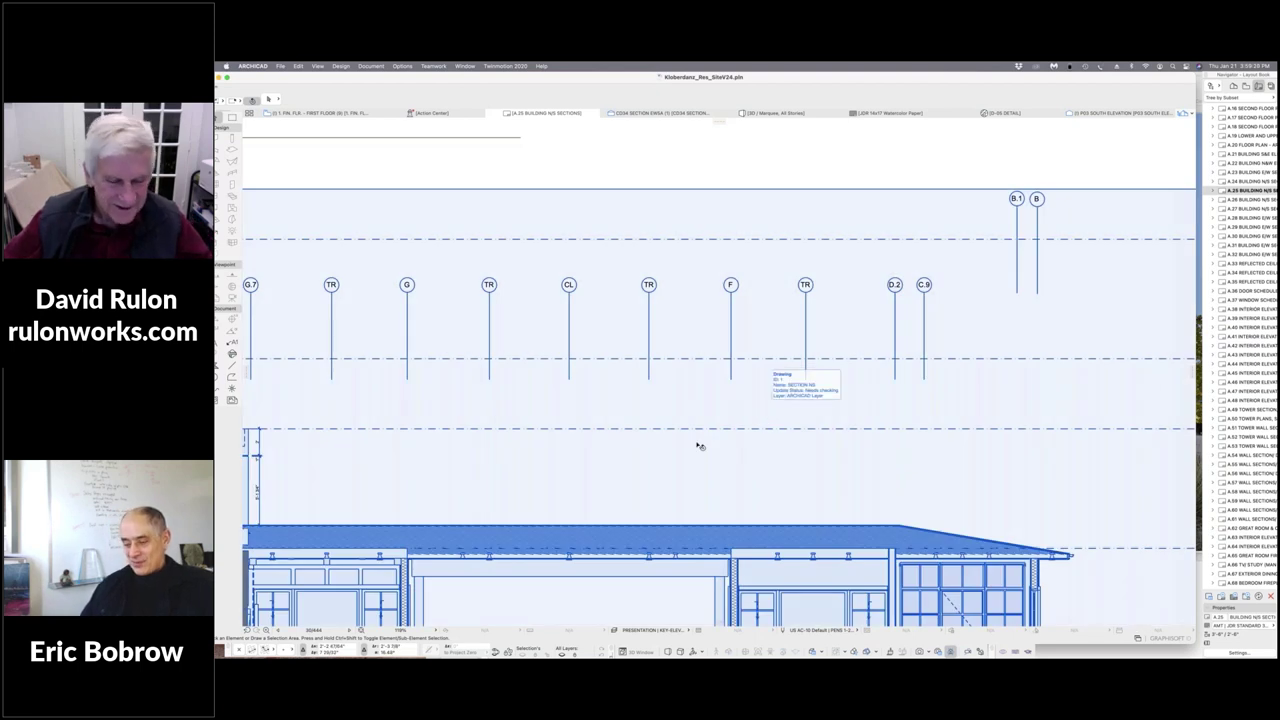
pyautogui.press('Escape')
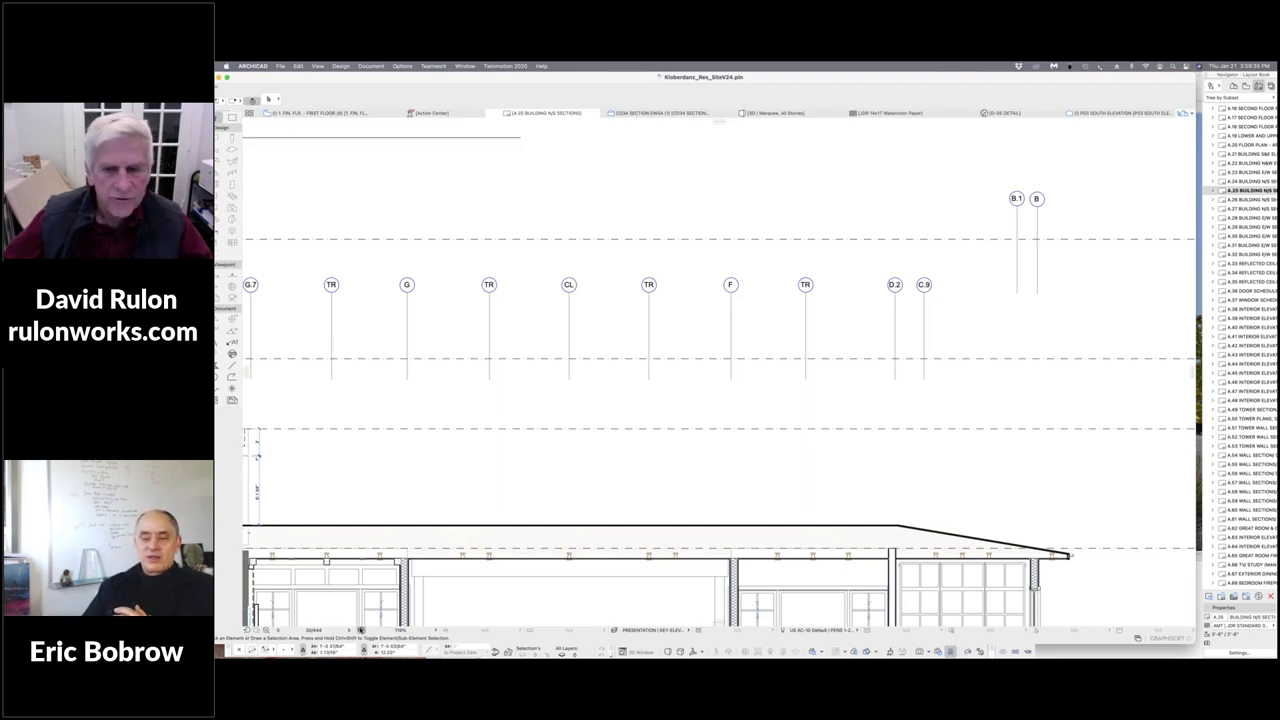
pyautogui.click(370, 630)
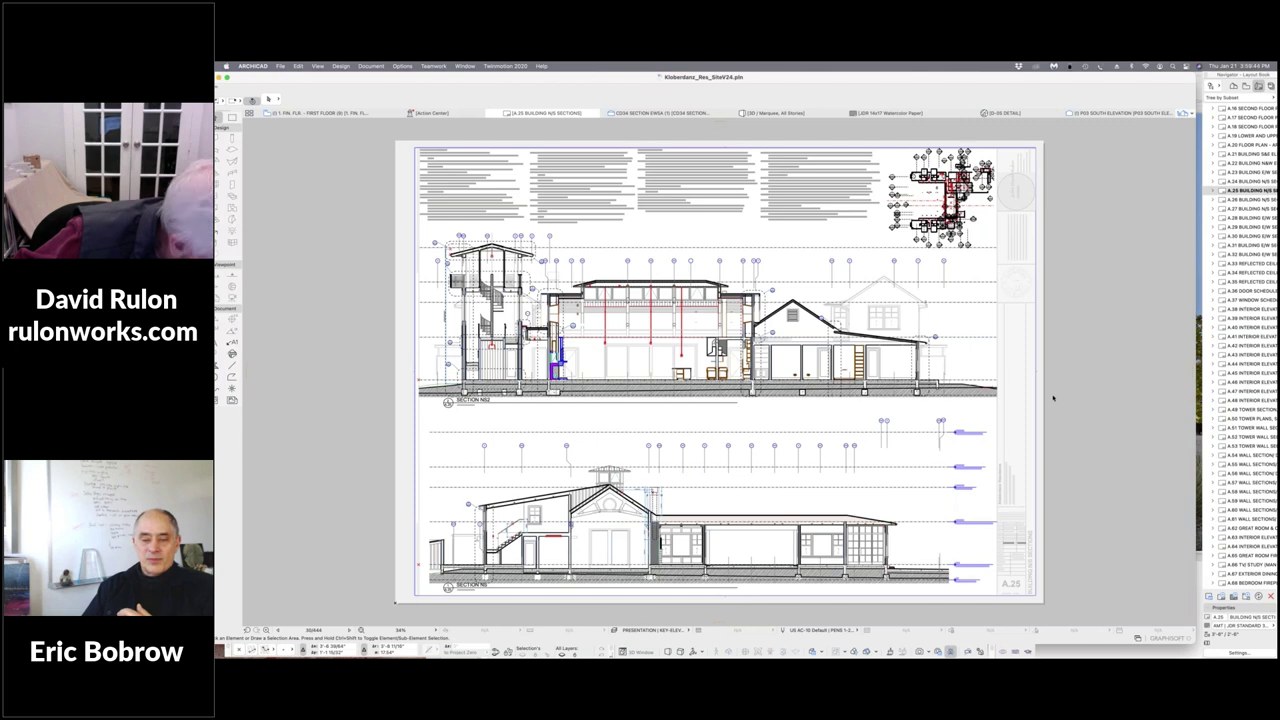
pyautogui.click(1240, 418)
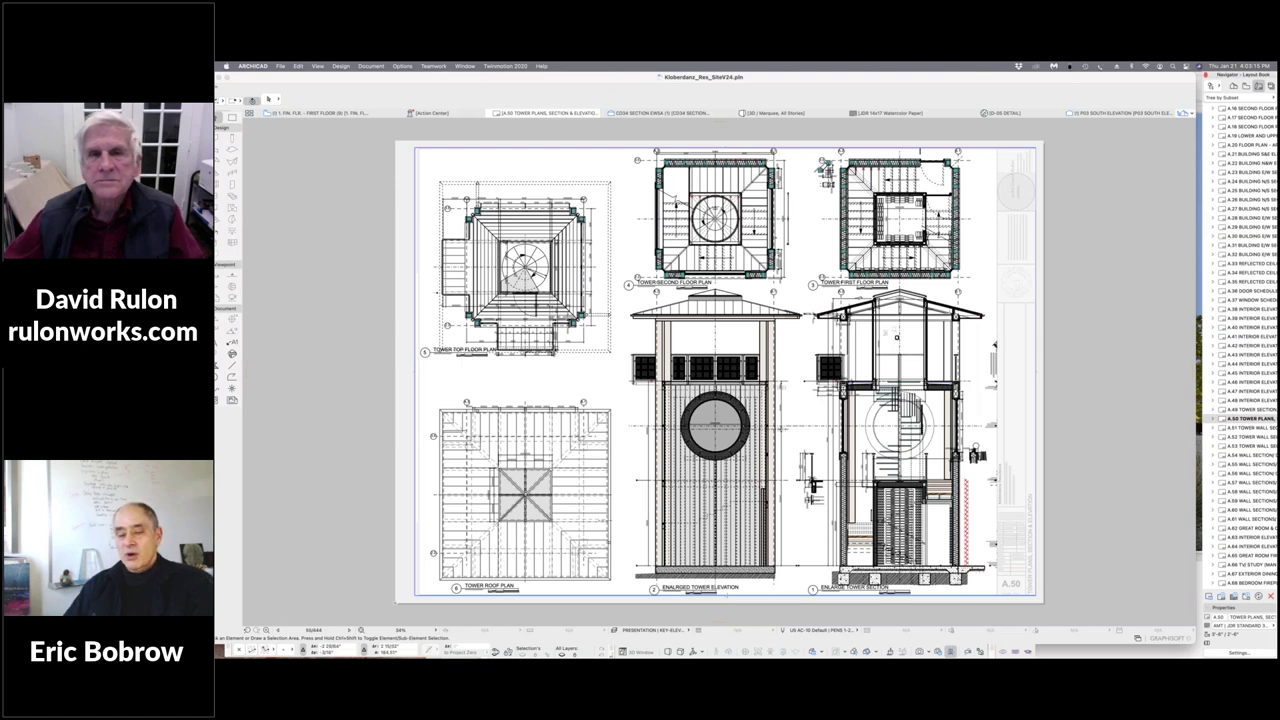
# Return to the 3D model of all stories and examine the tower's wood siding, stone base and adjoining porch walls up close.
pyautogui.moveTo(788, 115)
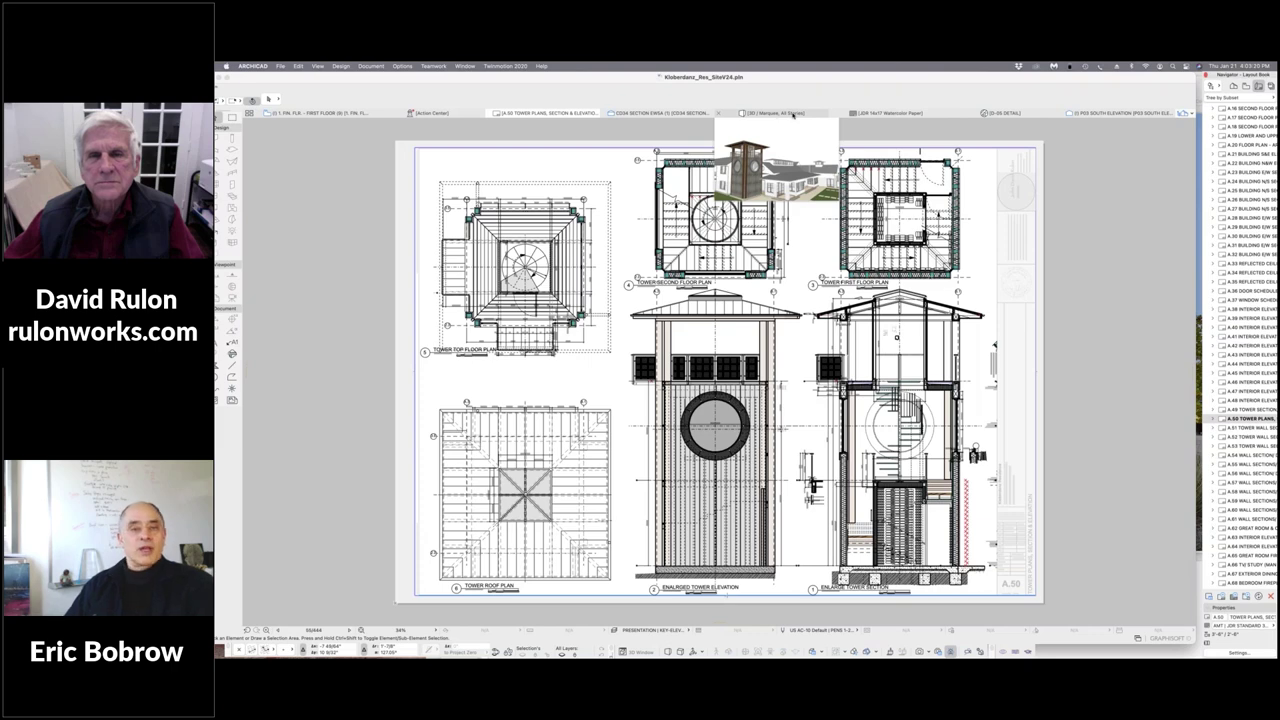
pyautogui.click(790, 114)
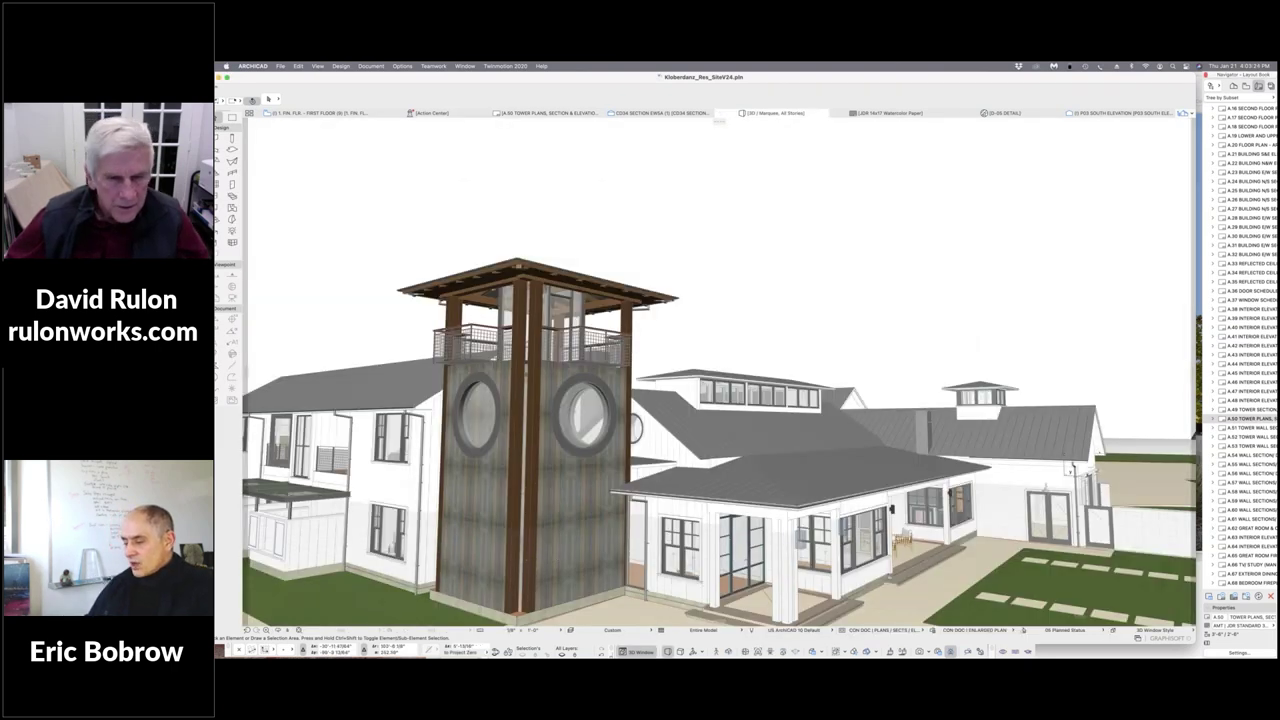
pyautogui.moveTo(537, 556); pyautogui.dragTo(653, 556, button='middle')
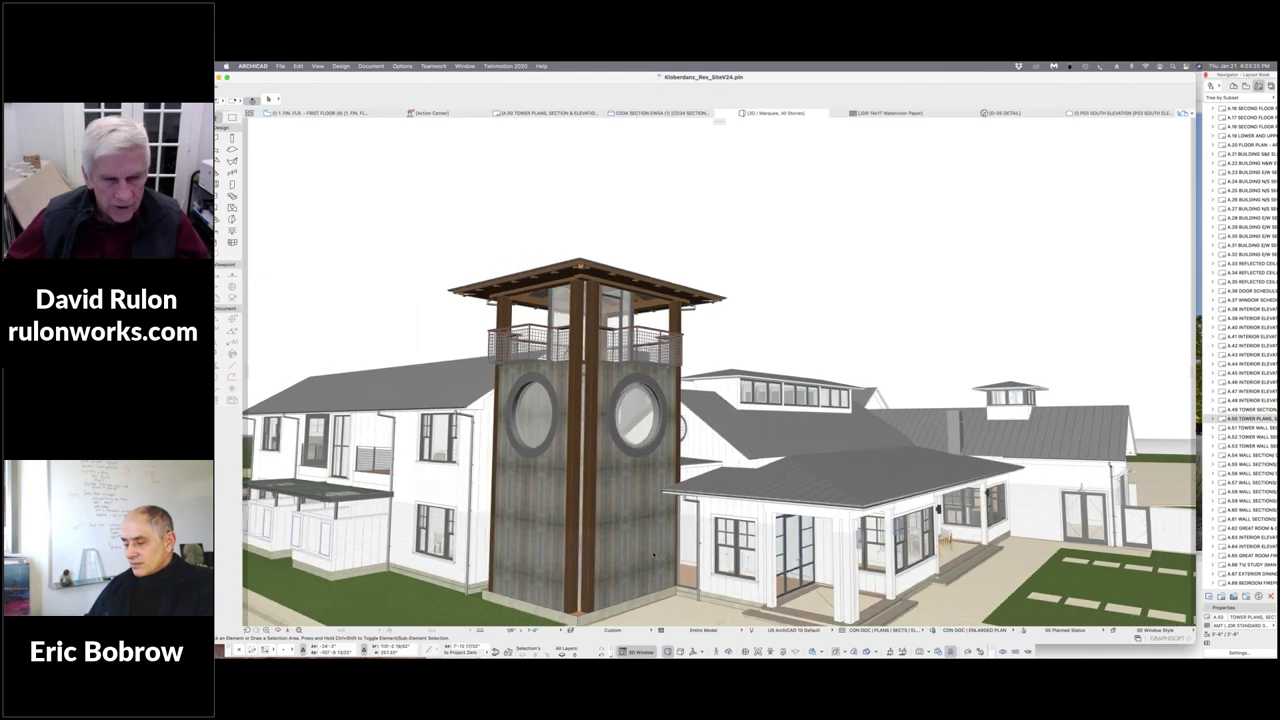
pyautogui.scroll(10, 653, 553)
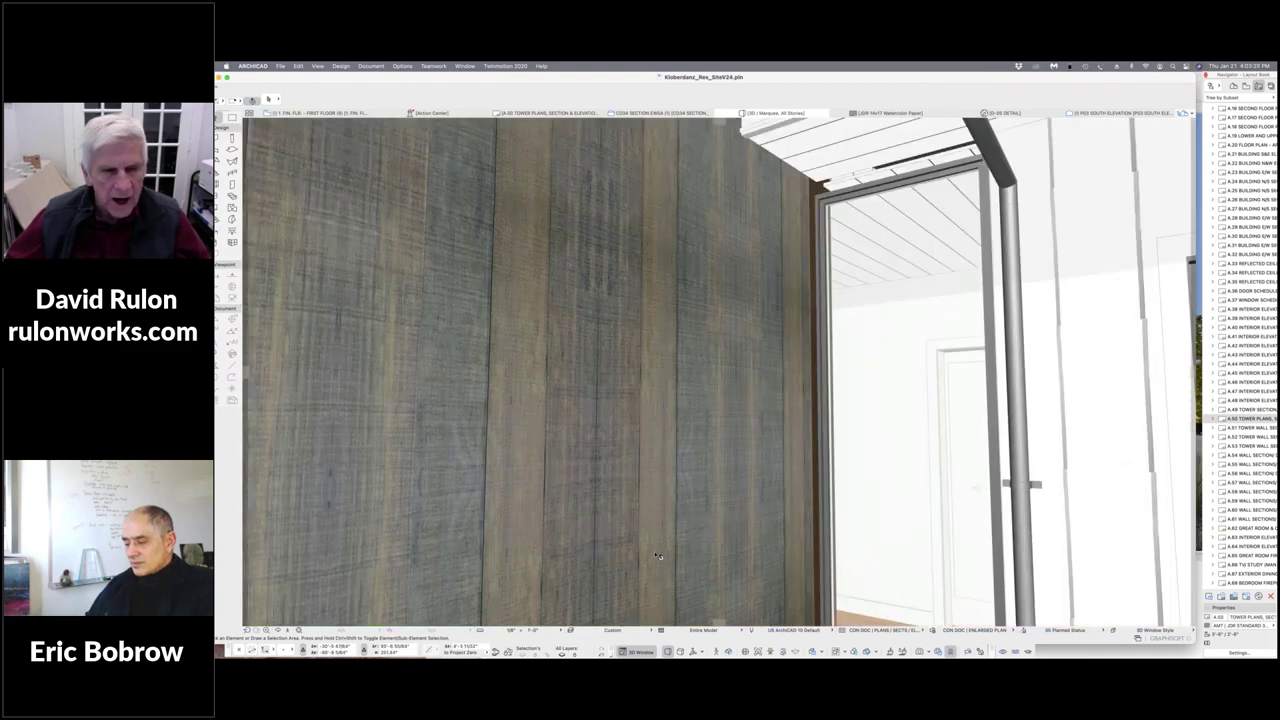
pyautogui.scroll(3, 391, 381)
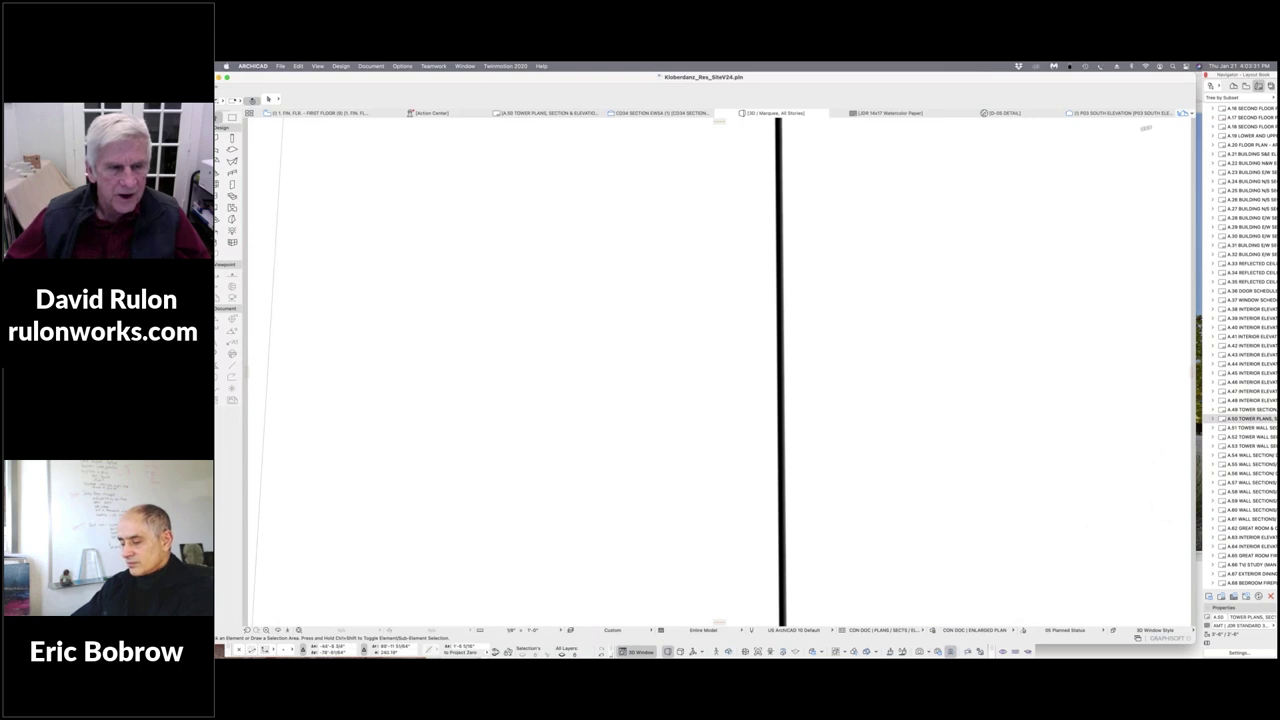
pyautogui.scroll(-8, 719, 373)
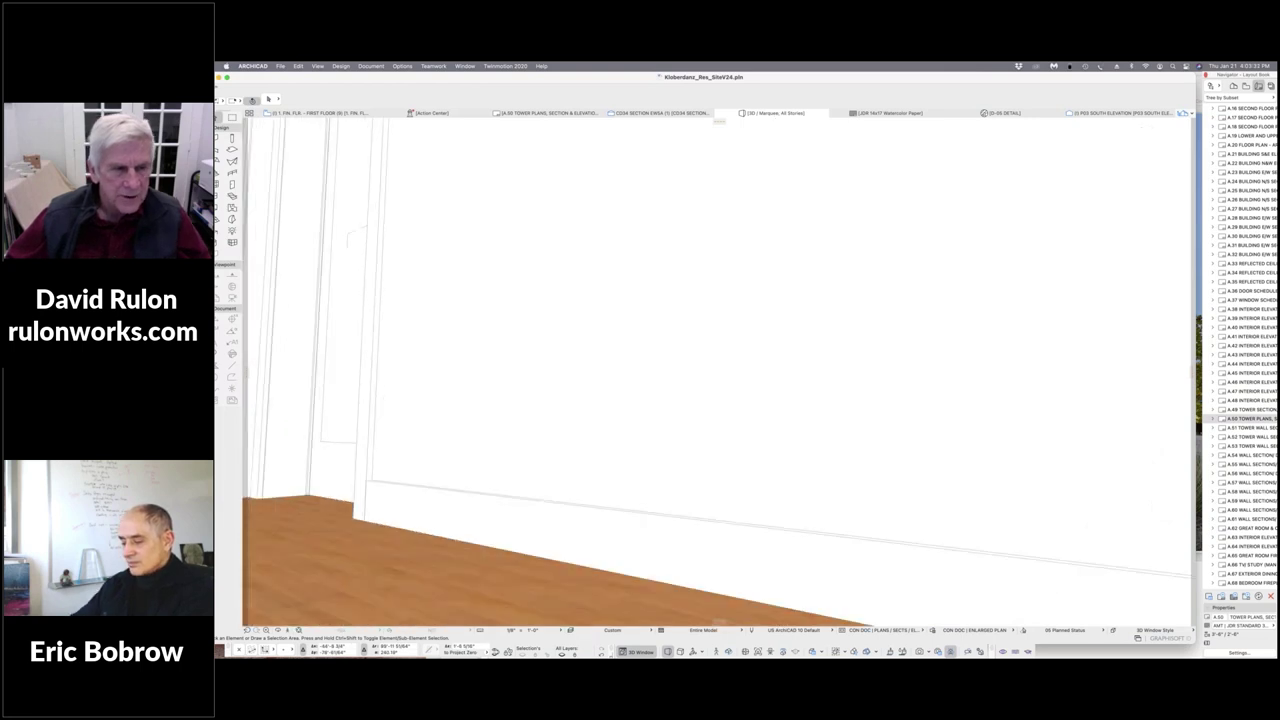
pyautogui.scroll(3, 1076, 128)
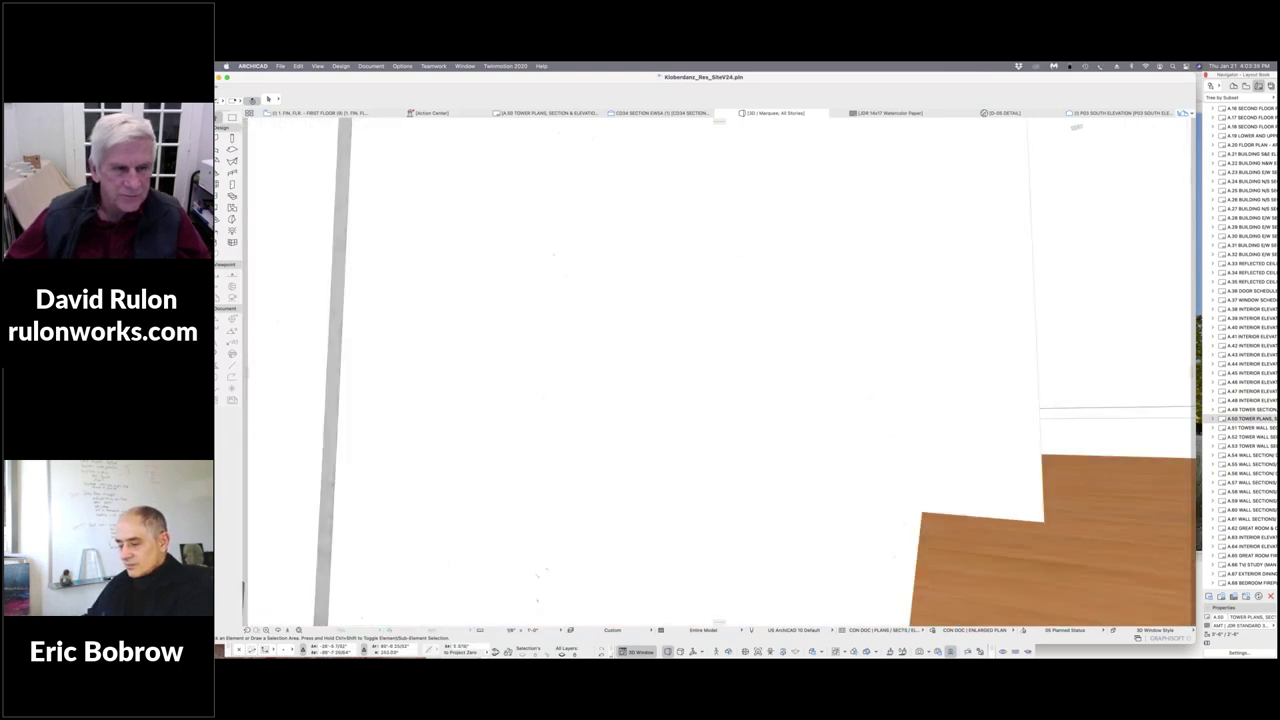
pyautogui.scroll(3, 1076, 128)
pyautogui.scroll(-5, 719, 373)
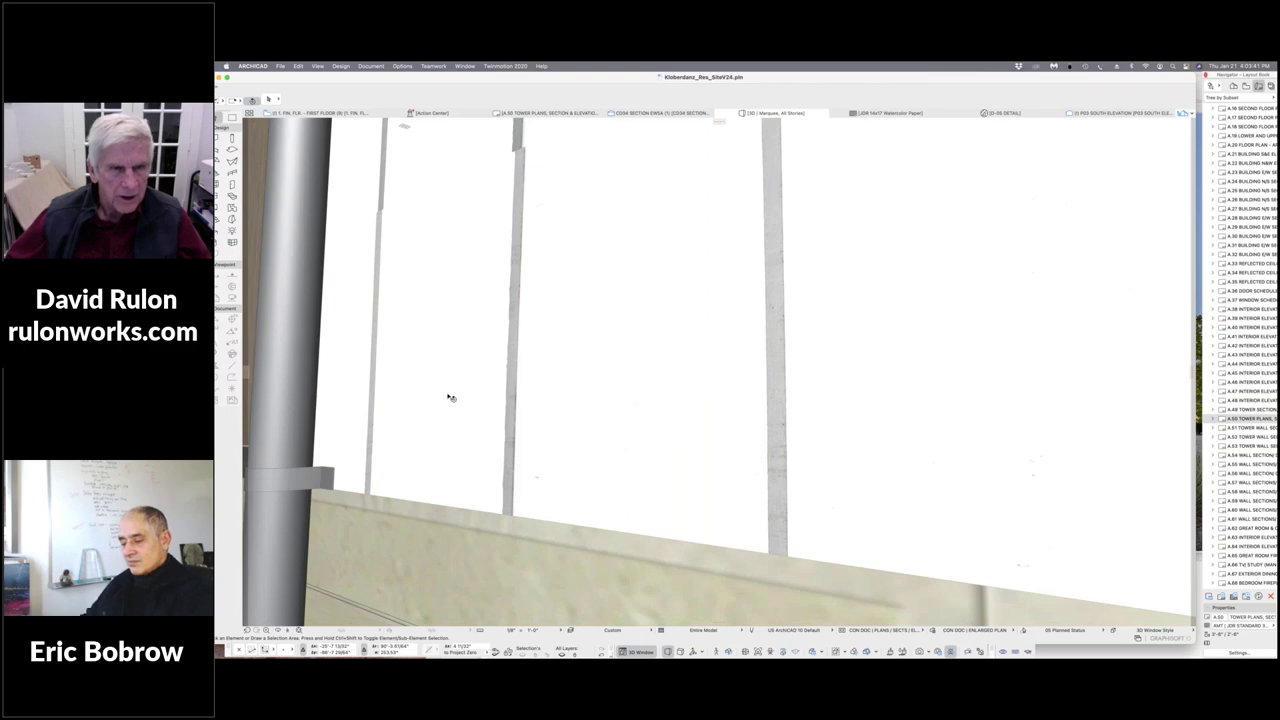
pyautogui.hscroll(-5, 729, 398)
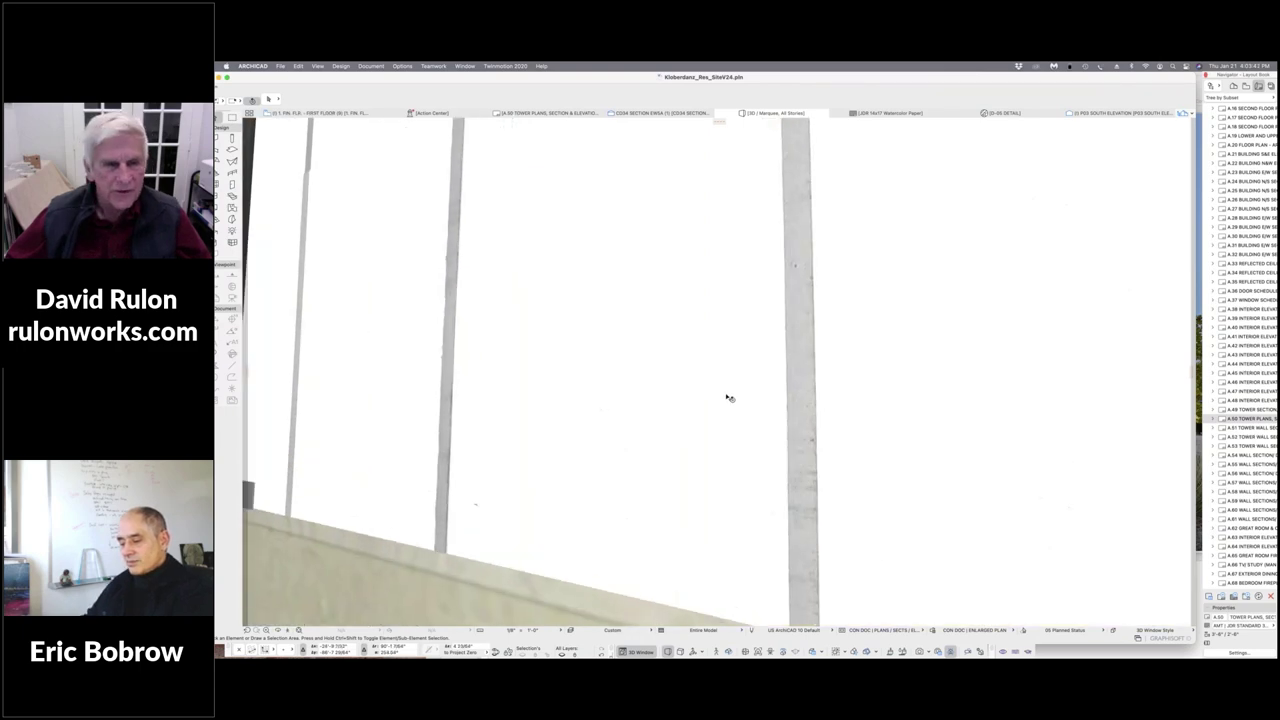
pyautogui.hscroll(-5, 729, 398)
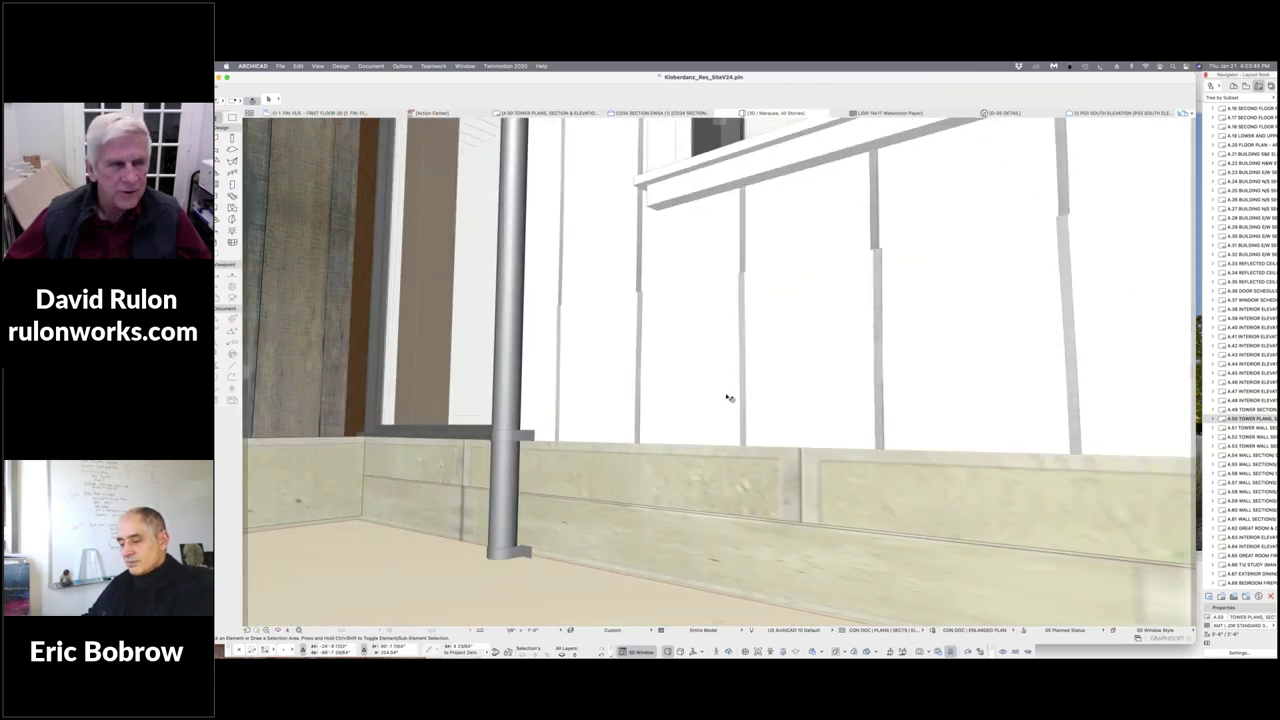
pyautogui.scroll(-10, 729, 398)
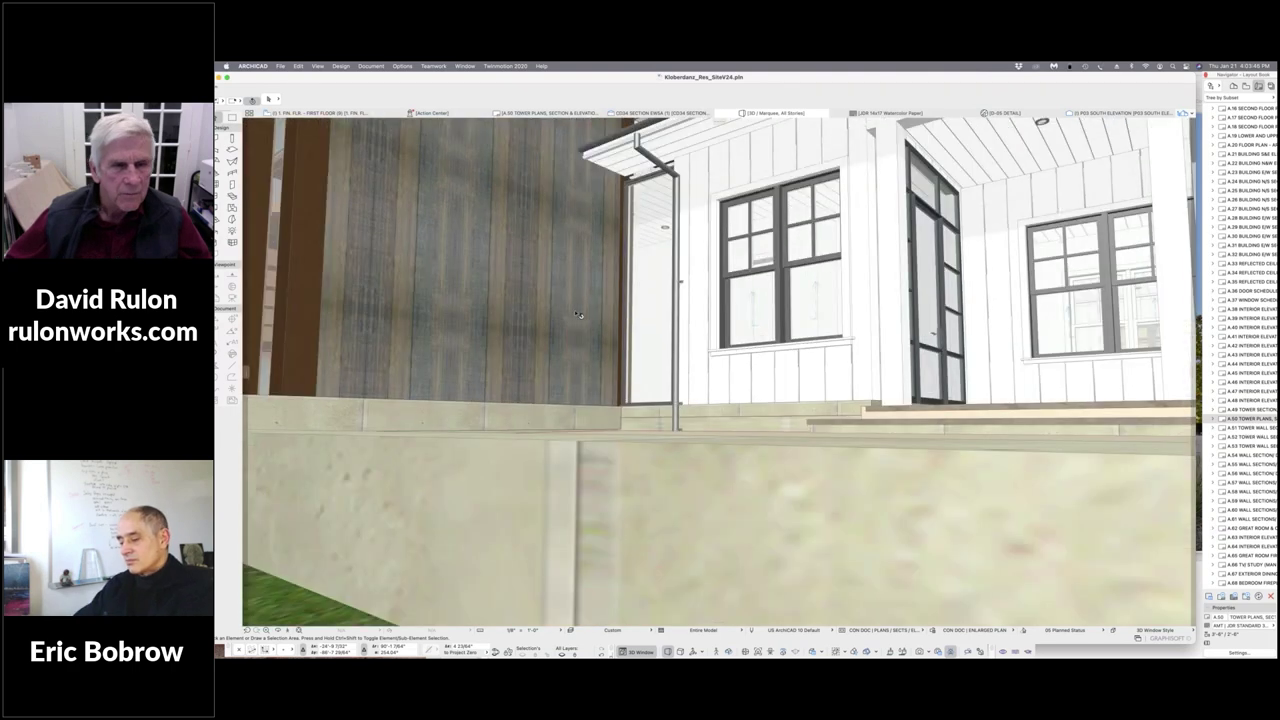
pyautogui.scroll(10, 537, 300)
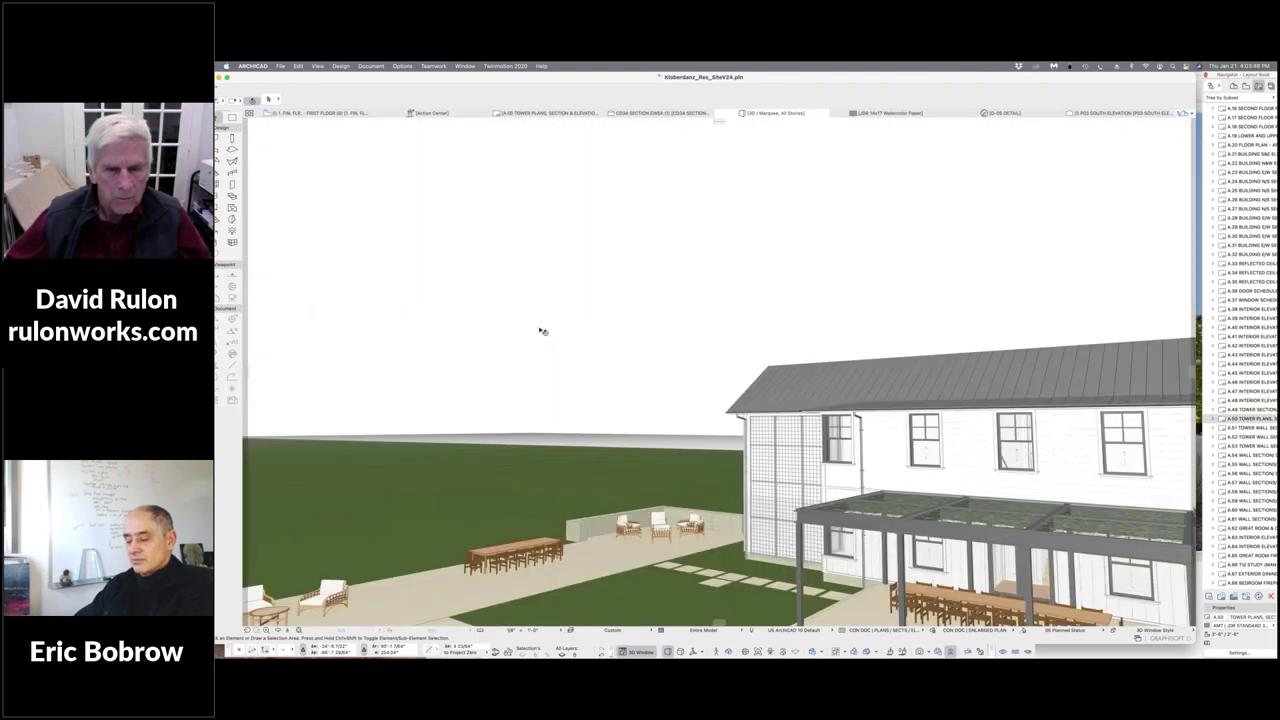
# Look through the tower wall to examine the spiral stair, landing and mesh railing inside.
pyautogui.scroll(10, 540, 332)
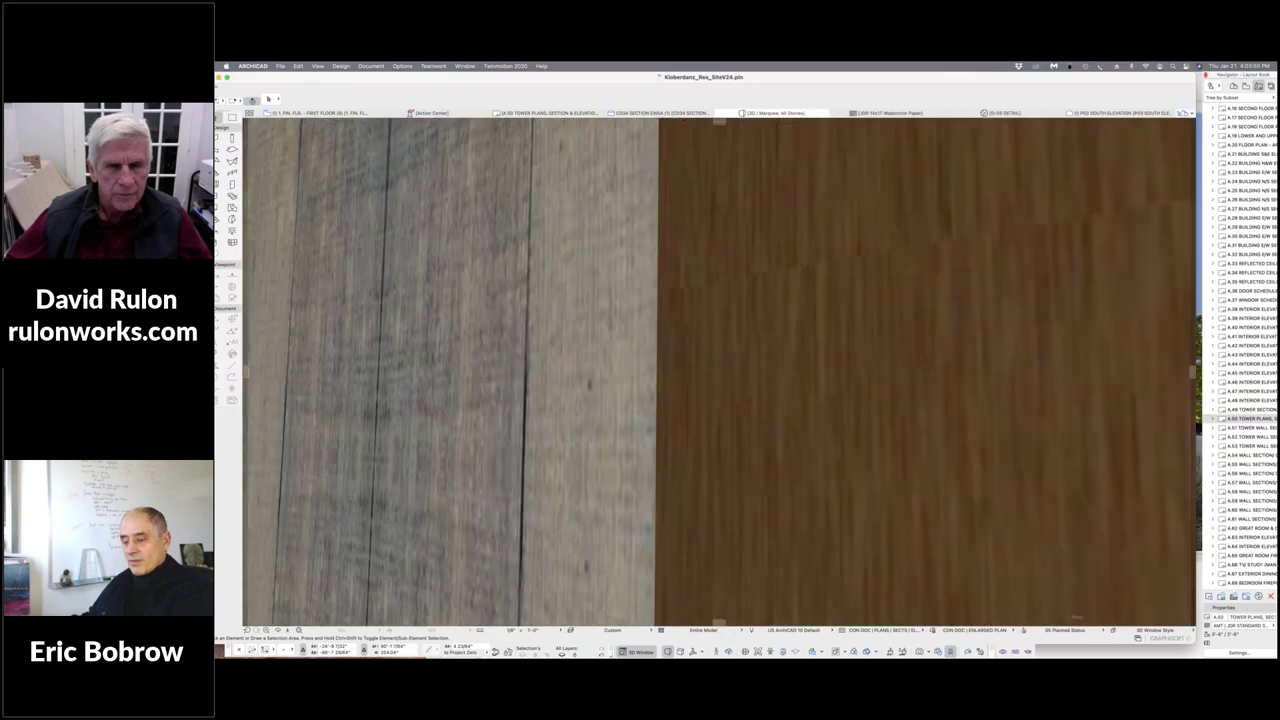
pyautogui.scroll(-5, 720, 372)
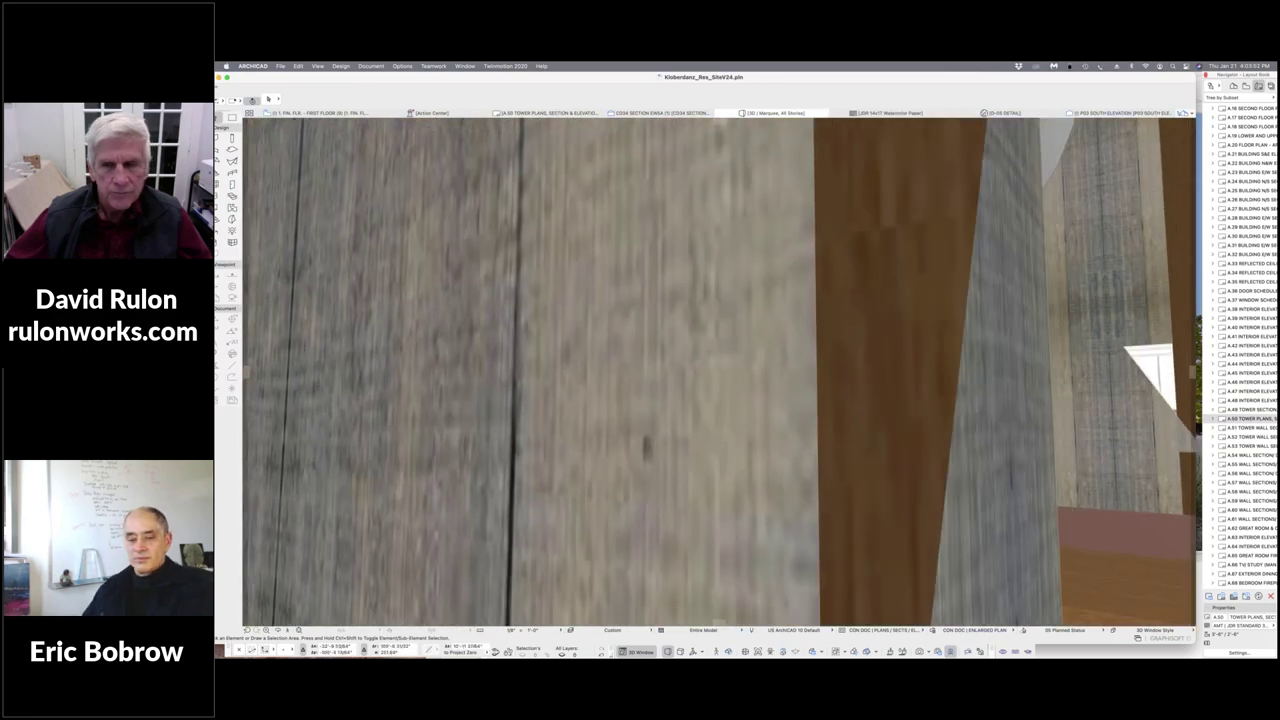
pyautogui.scroll(-5, 720, 372)
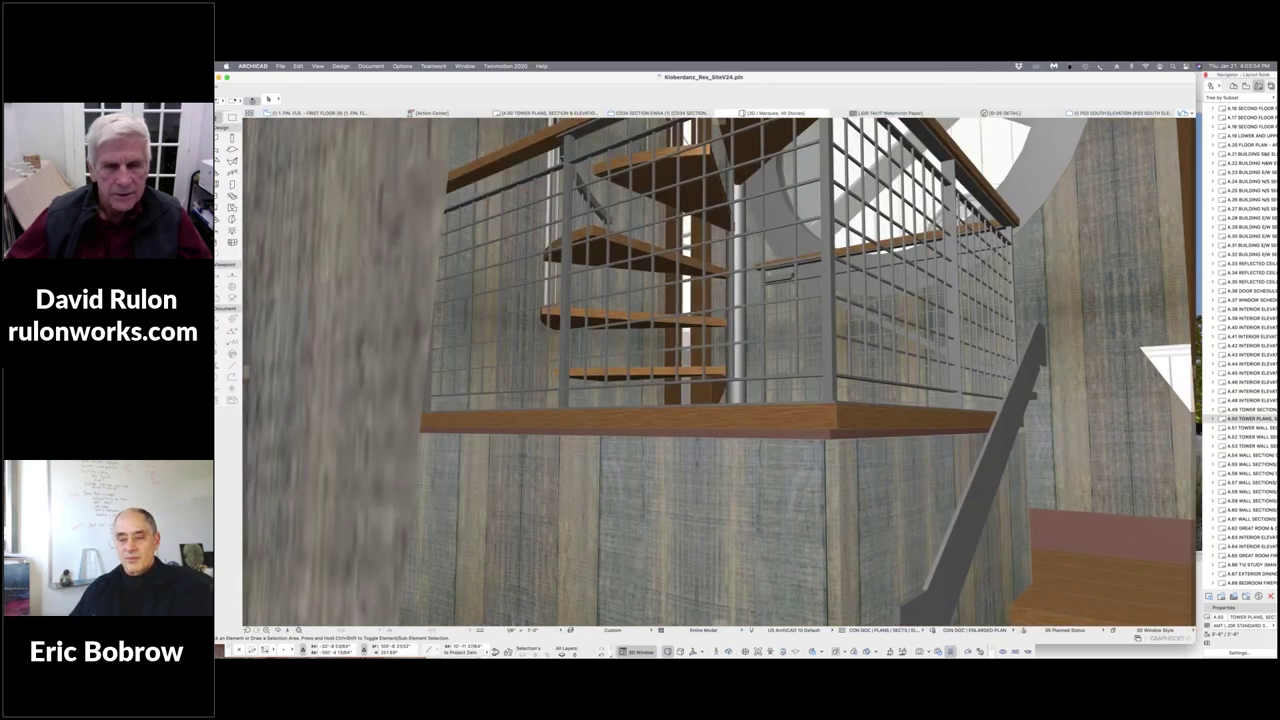
pyautogui.scroll(-3, 720, 372)
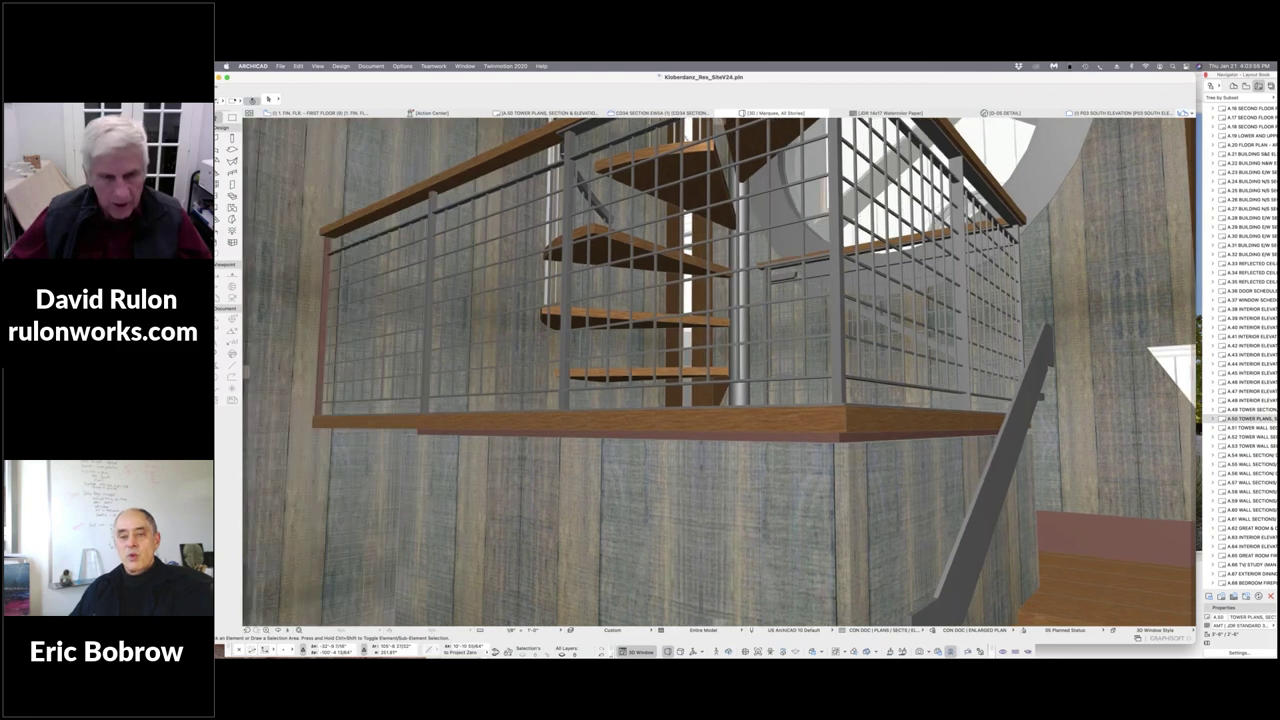
pyautogui.scroll(5, 624, 534)
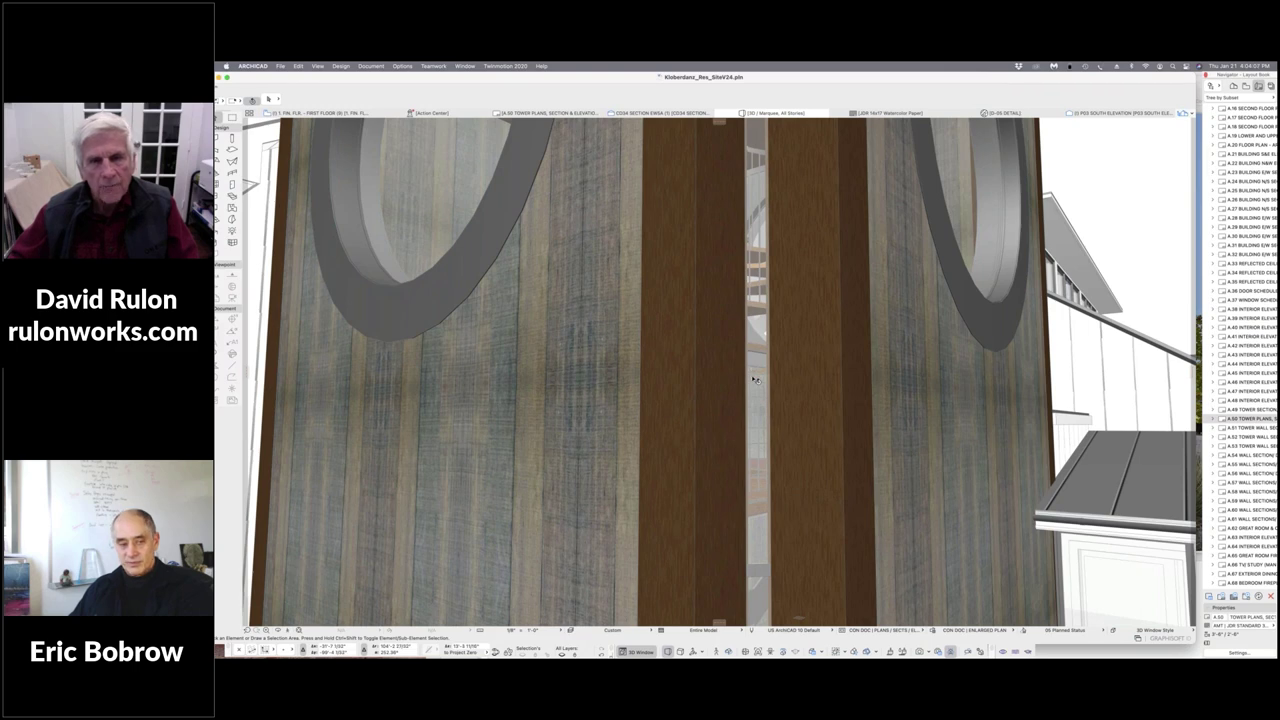
pyautogui.scroll(10, 755, 379)
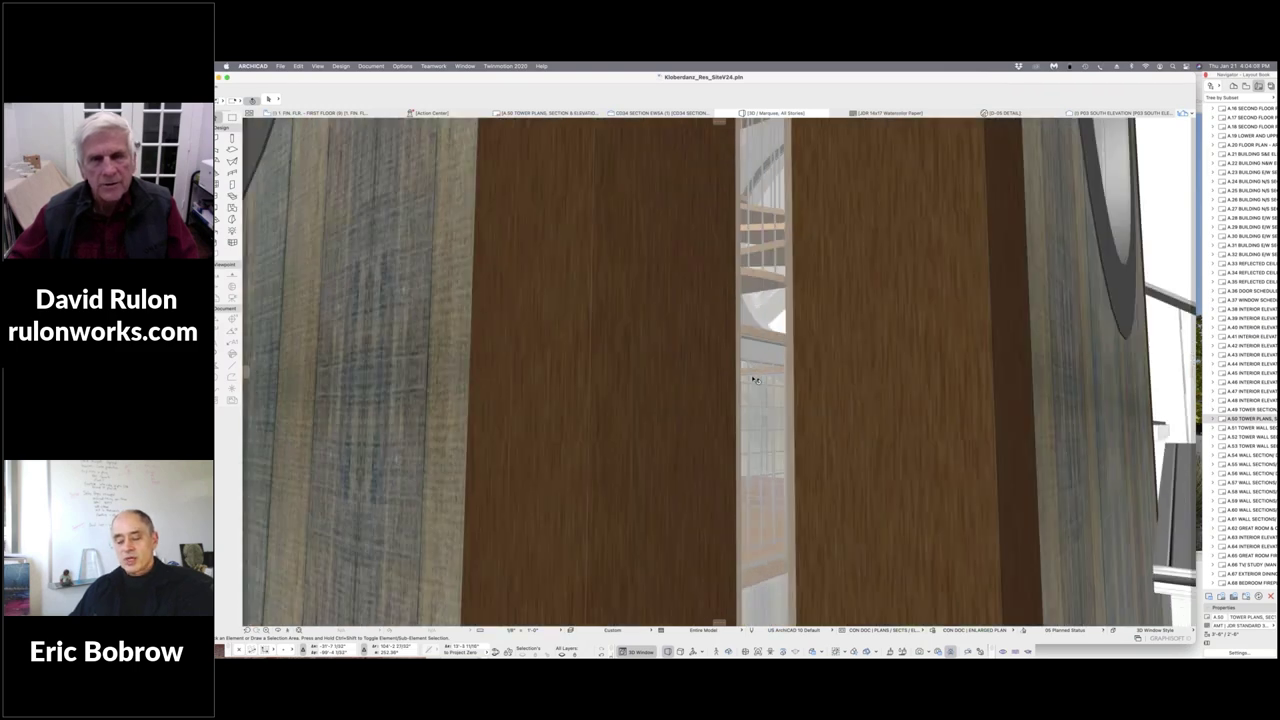
pyautogui.scroll(8, 755, 379)
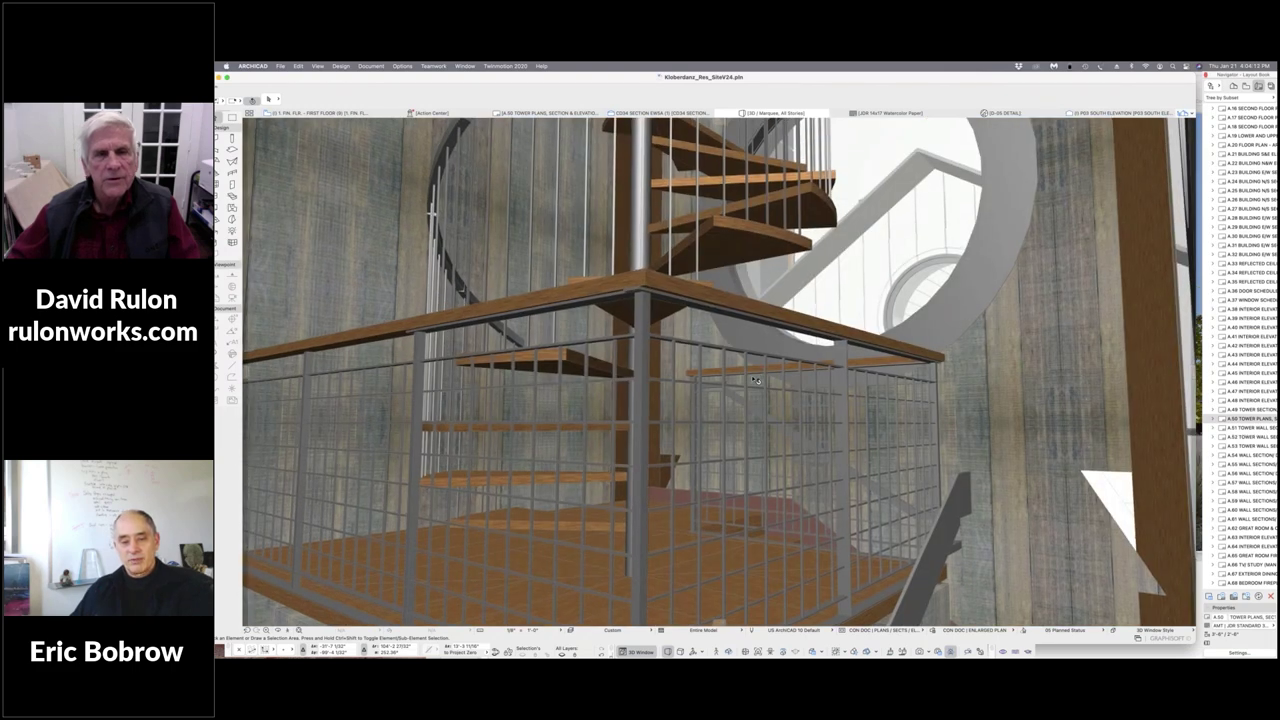
pyautogui.scroll(3, 755, 379)
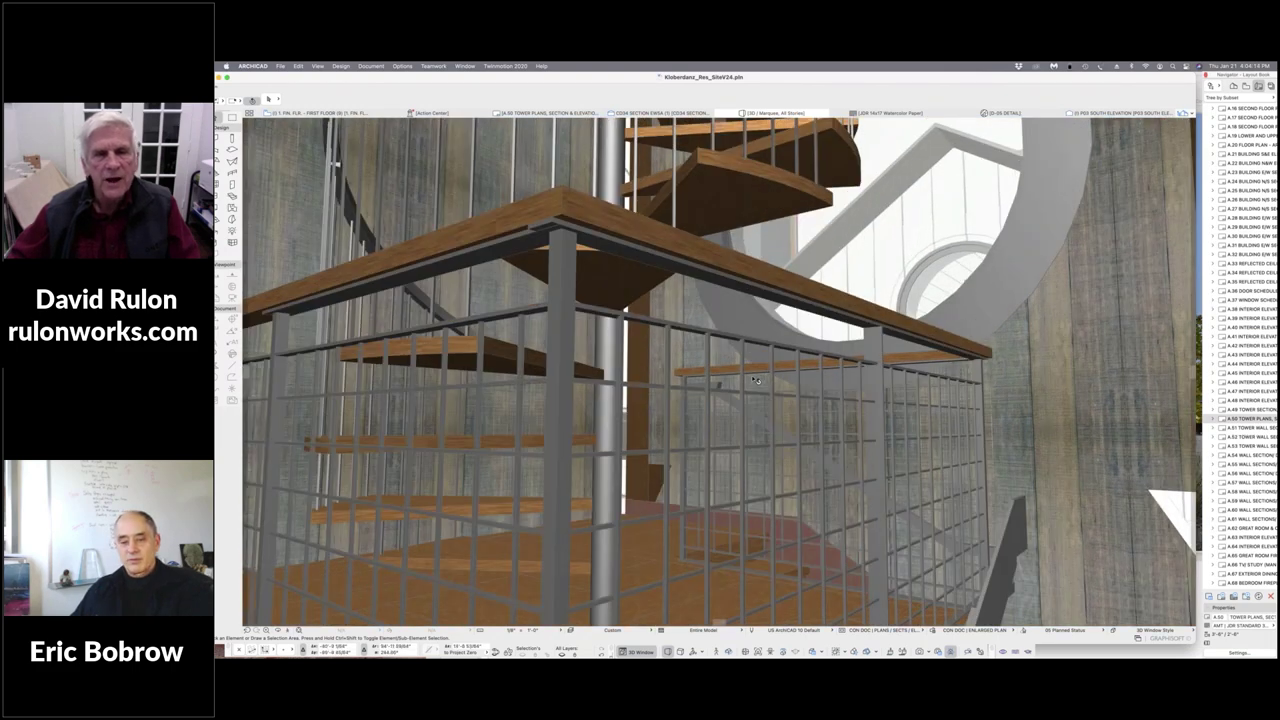
pyautogui.scroll(2, 755, 379)
pyautogui.scroll(3, 755, 379)
pyautogui.scroll(-4, 755, 379)
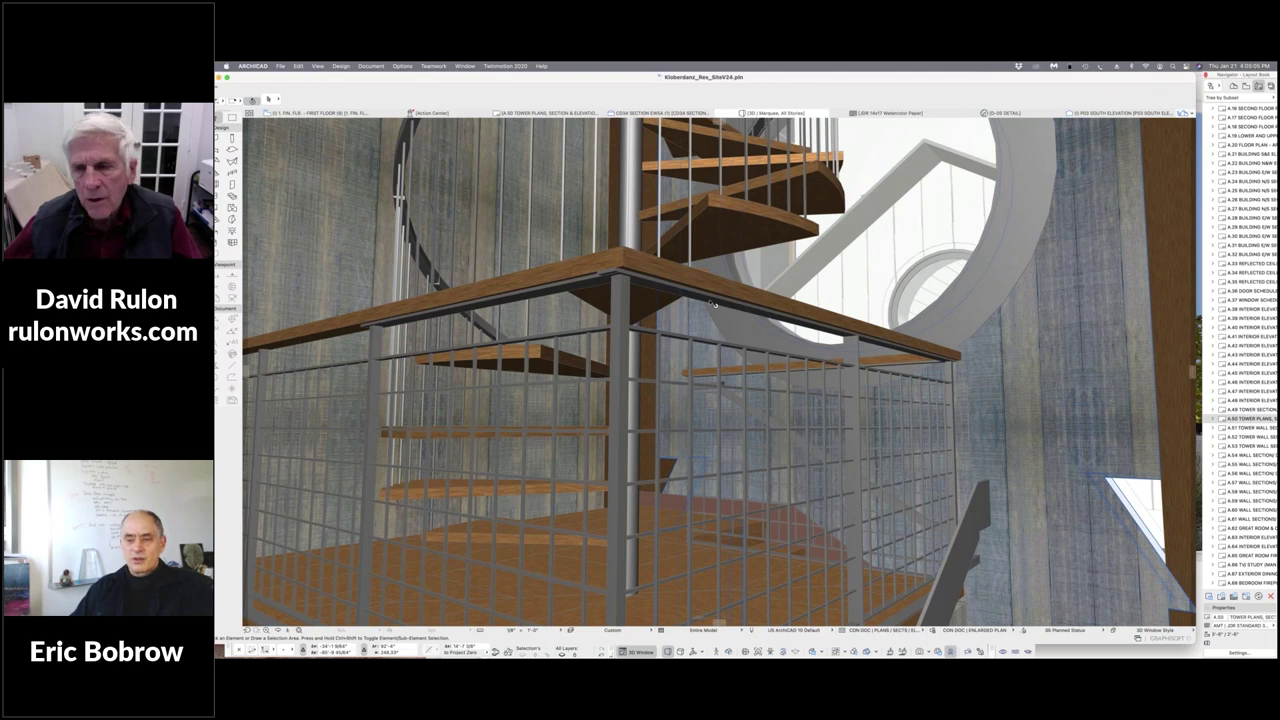
# Select the tower's wood-clad wall beside the round window, and back out to view the tower and two-story wing from outside.
pyautogui.click(1090, 321)
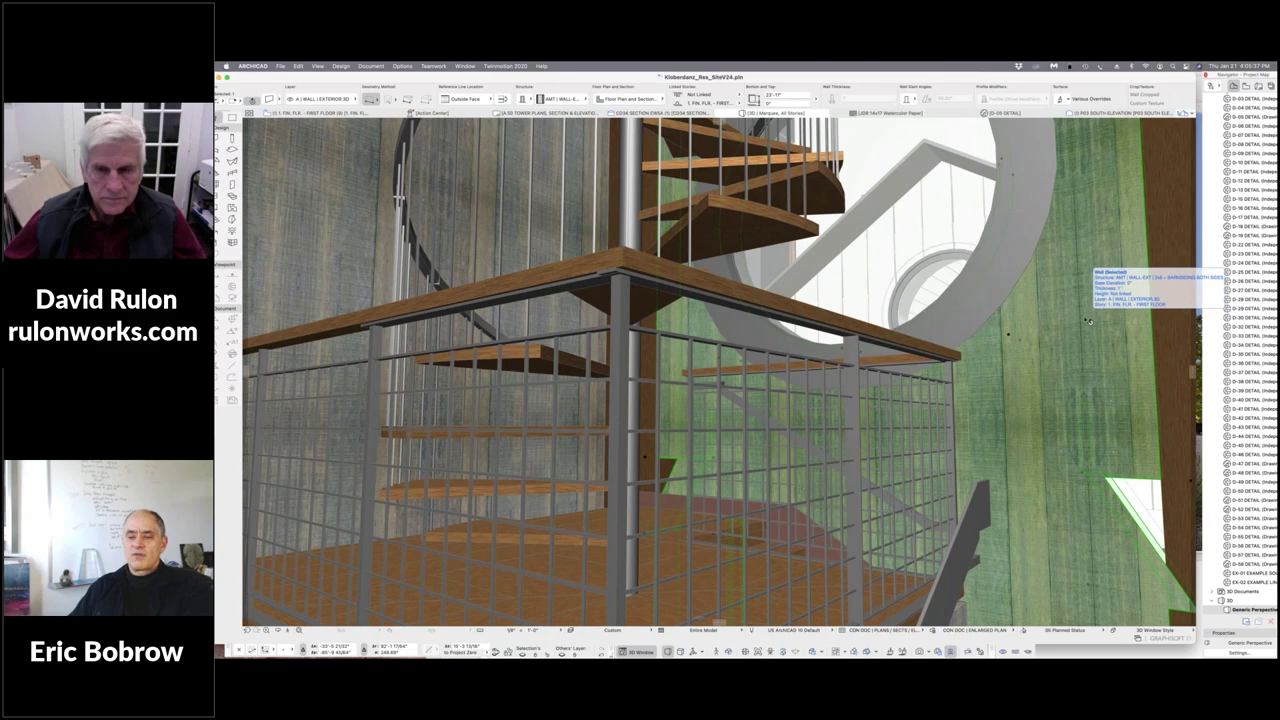
pyautogui.scroll(5, 1088, 321)
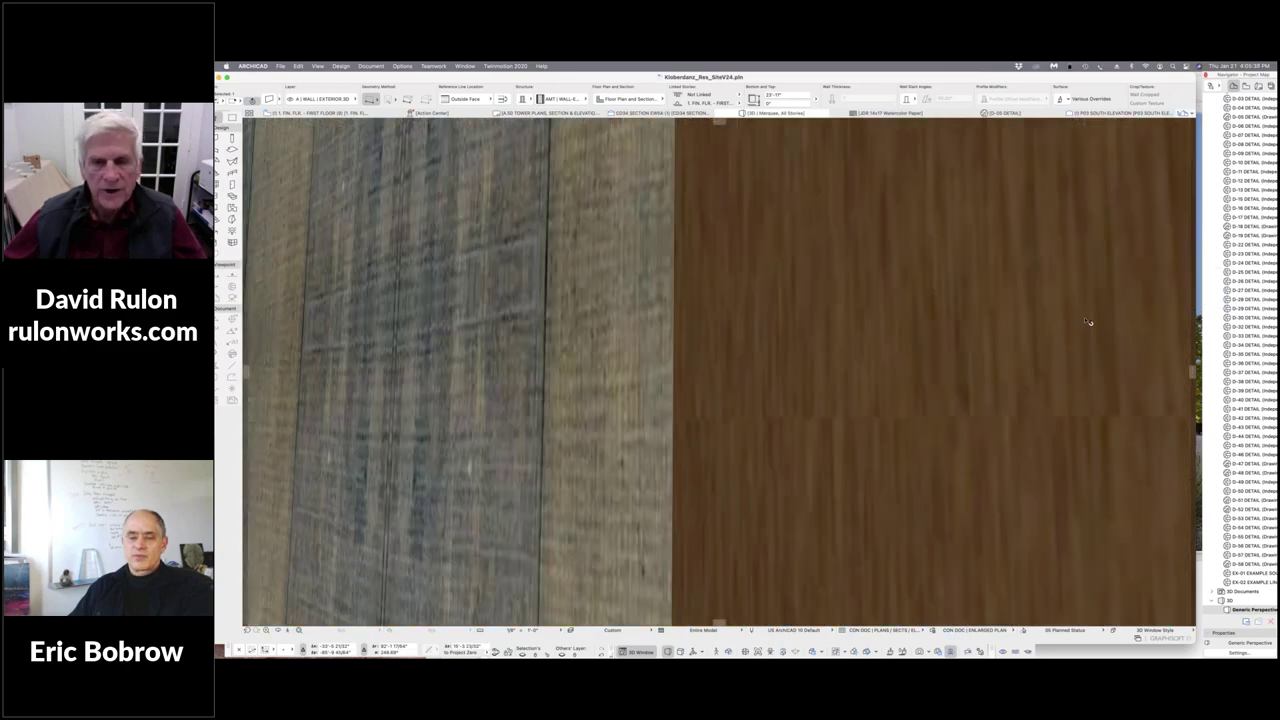
pyautogui.scroll(-3, 1088, 321)
pyautogui.scroll(5, 1088, 321)
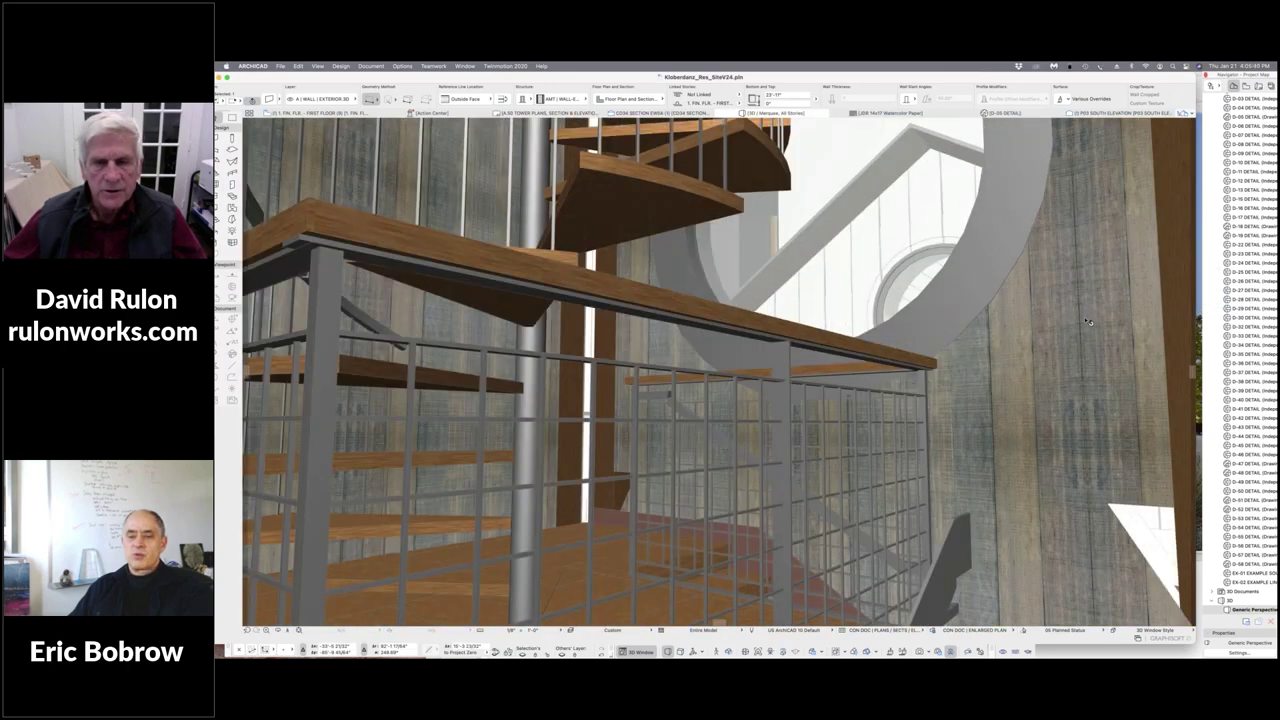
pyautogui.scroll(-3, 1088, 323)
pyautogui.scroll(-3, 1088, 323)
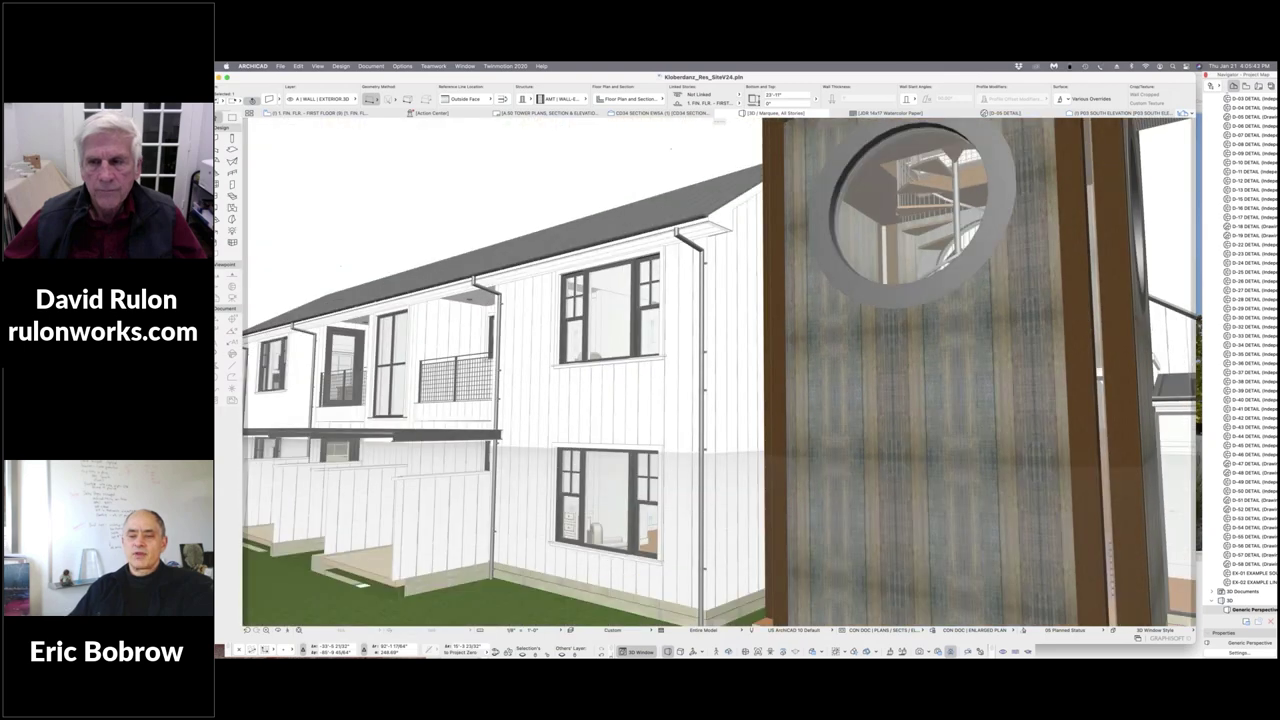
pyautogui.scroll(1, 1088, 325)
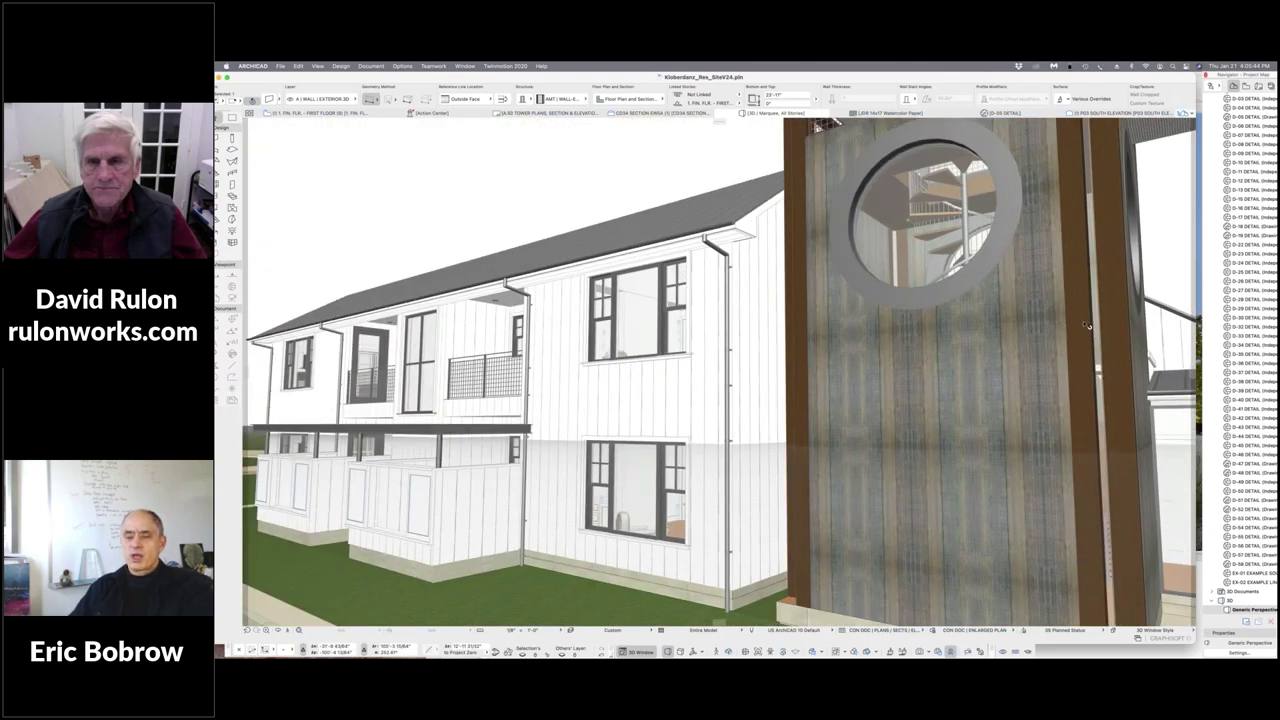
pyautogui.scroll(1, 1088, 325)
pyautogui.scroll(-3, 1088, 325)
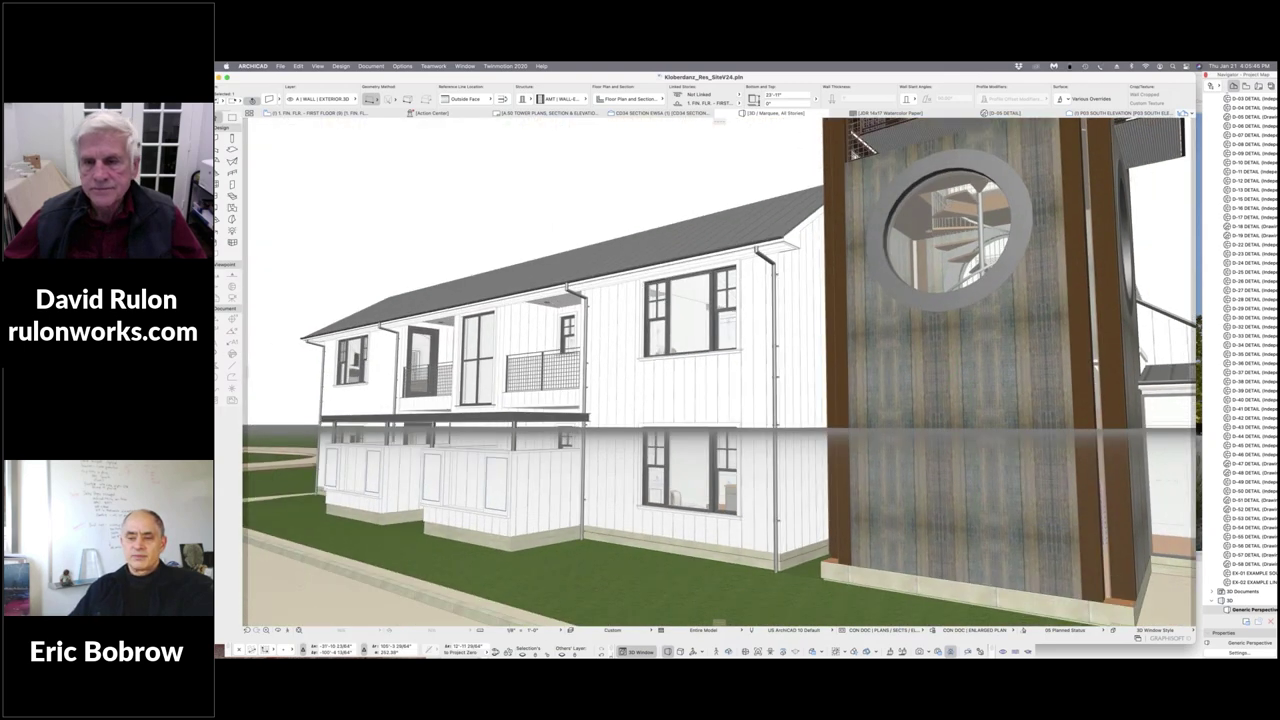
# Adjust the exterior perspective to take in the whole tower, from its base to the balcony and roof, beside the two-story wing.
pyautogui.scroll(1, 1088, 325)
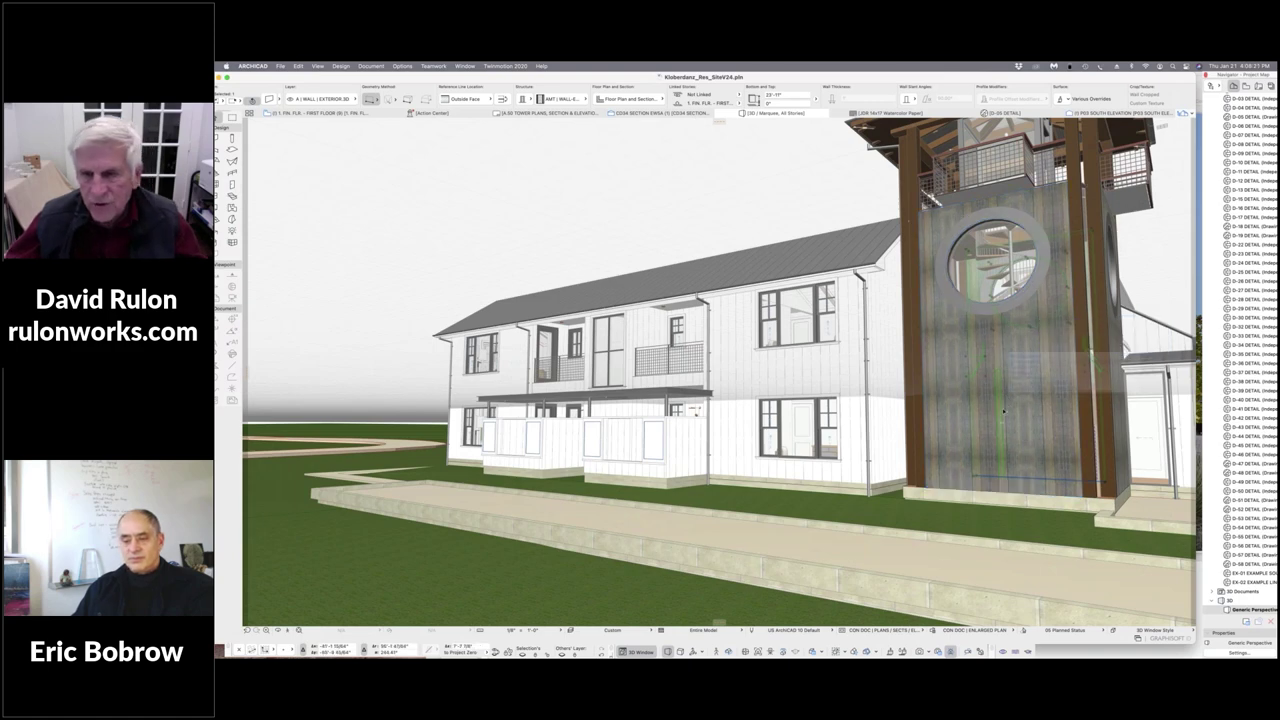
pyautogui.press('Up')
pyautogui.press('Up')
pyautogui.press('Up')
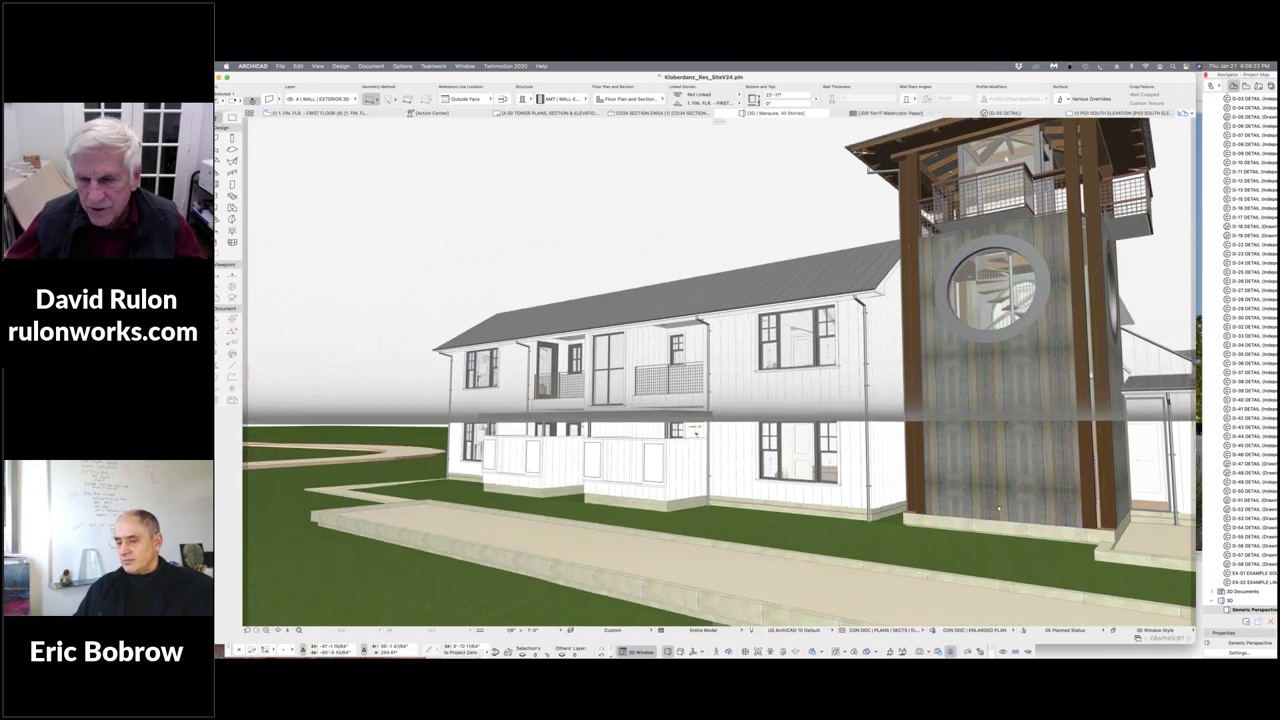
pyautogui.press('Up')
pyautogui.press('Up')
pyautogui.press('Up')
pyautogui.press('Up')
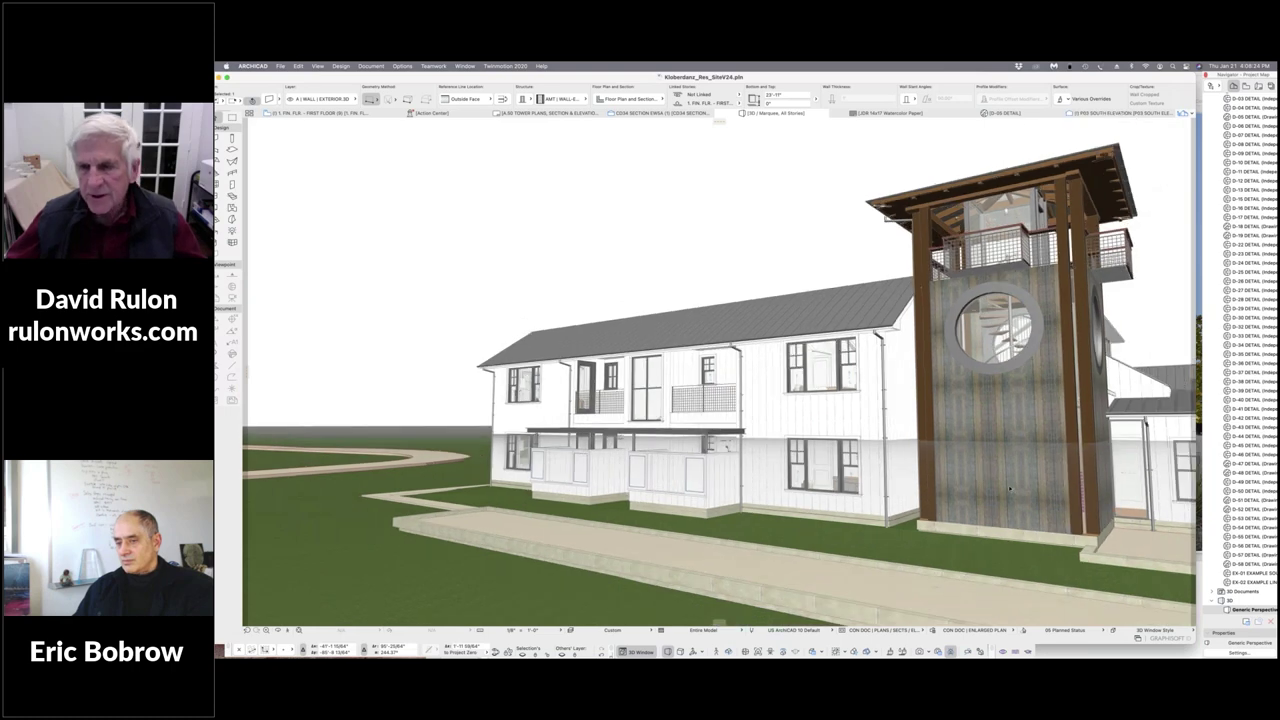
# Move inside the tower to the racked wine bottles and inspect the separate cone and cylinder that form one bottle.
pyautogui.press('Up')
pyautogui.press('Up')
pyautogui.press('Up')
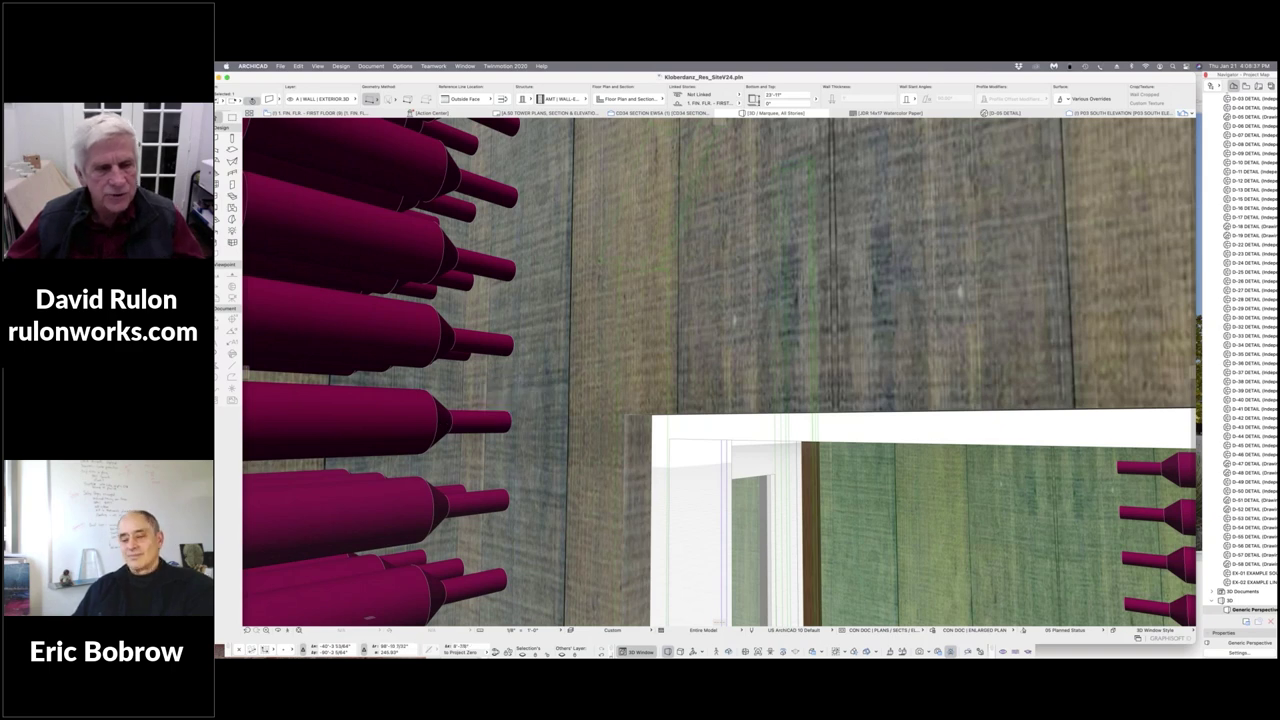
pyautogui.click(440, 418)
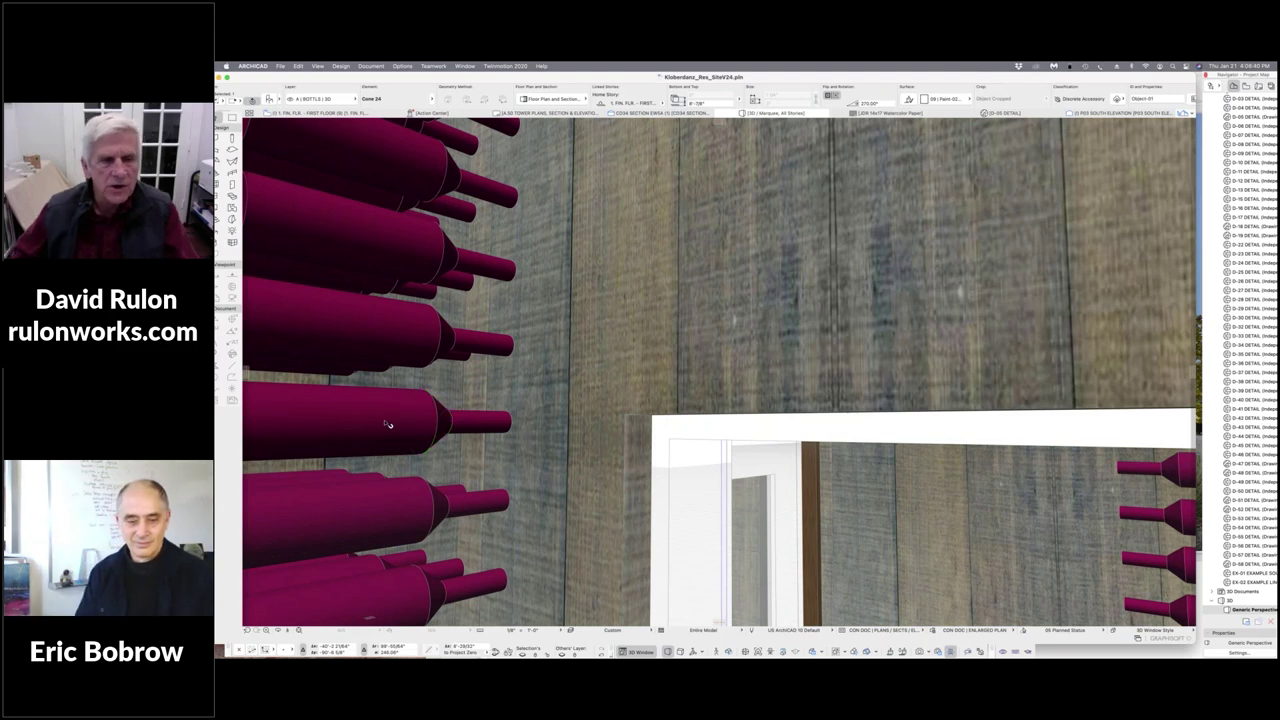
pyautogui.press('Escape')
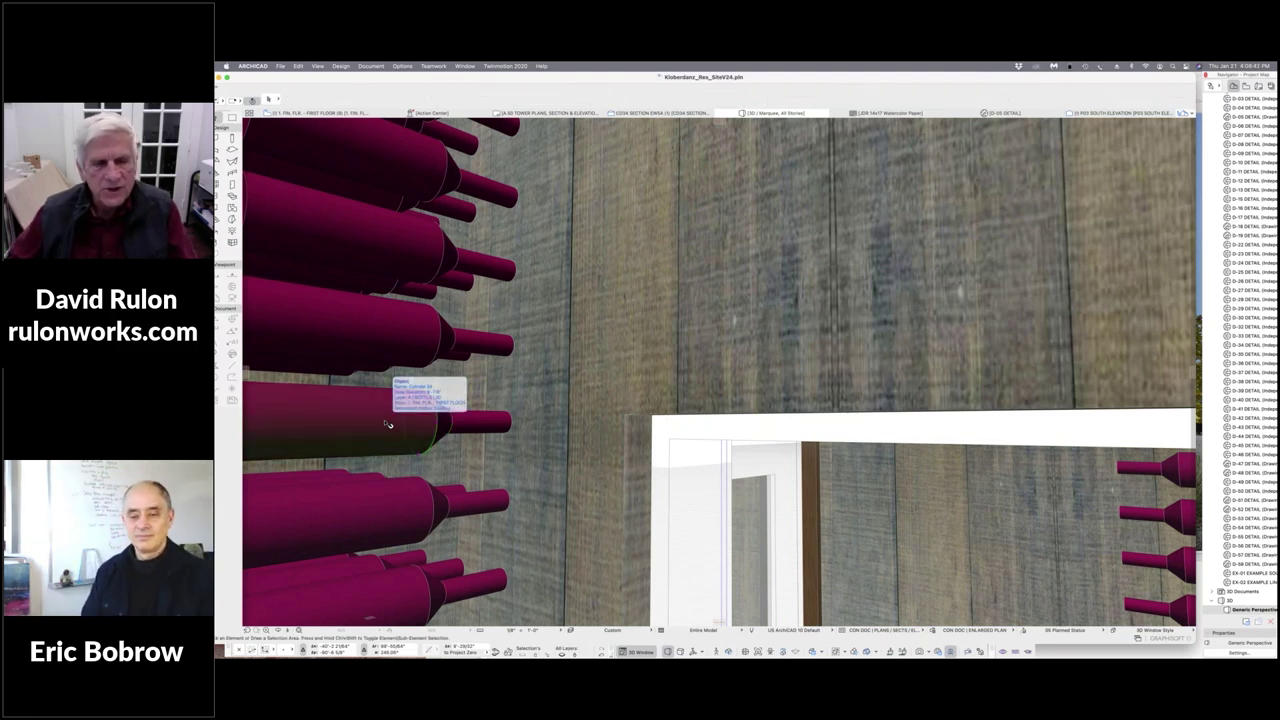
pyautogui.click(388, 424)
pyautogui.press('Escape')
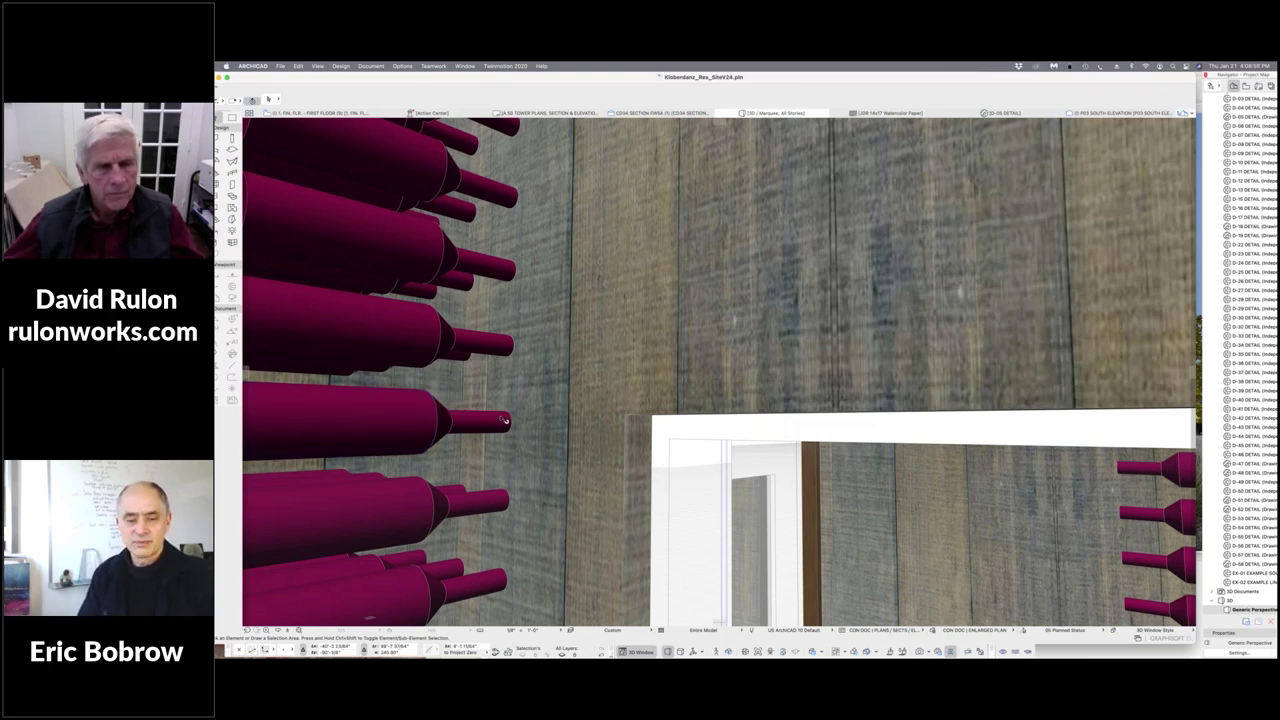
# Select the bottle's body cylinder and set its 3D representation resolution to 24 in the object settings.
pyautogui.click(494, 424)
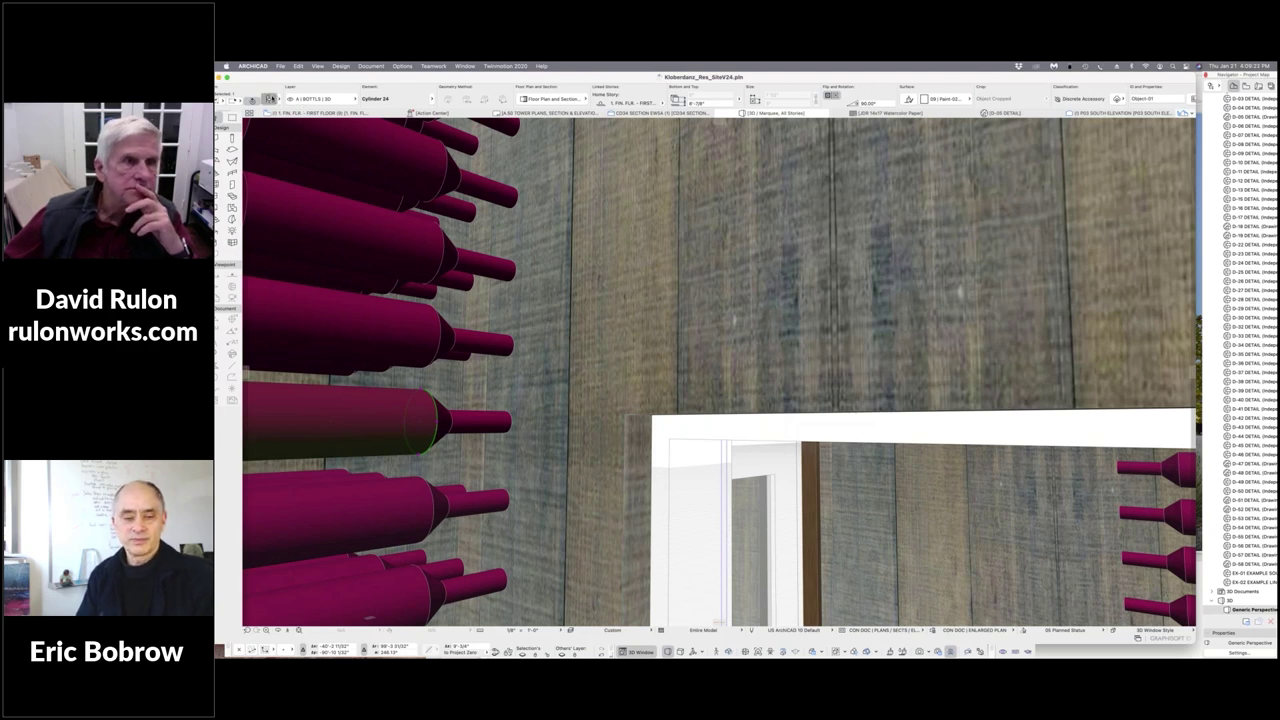
pyautogui.click(269, 98)
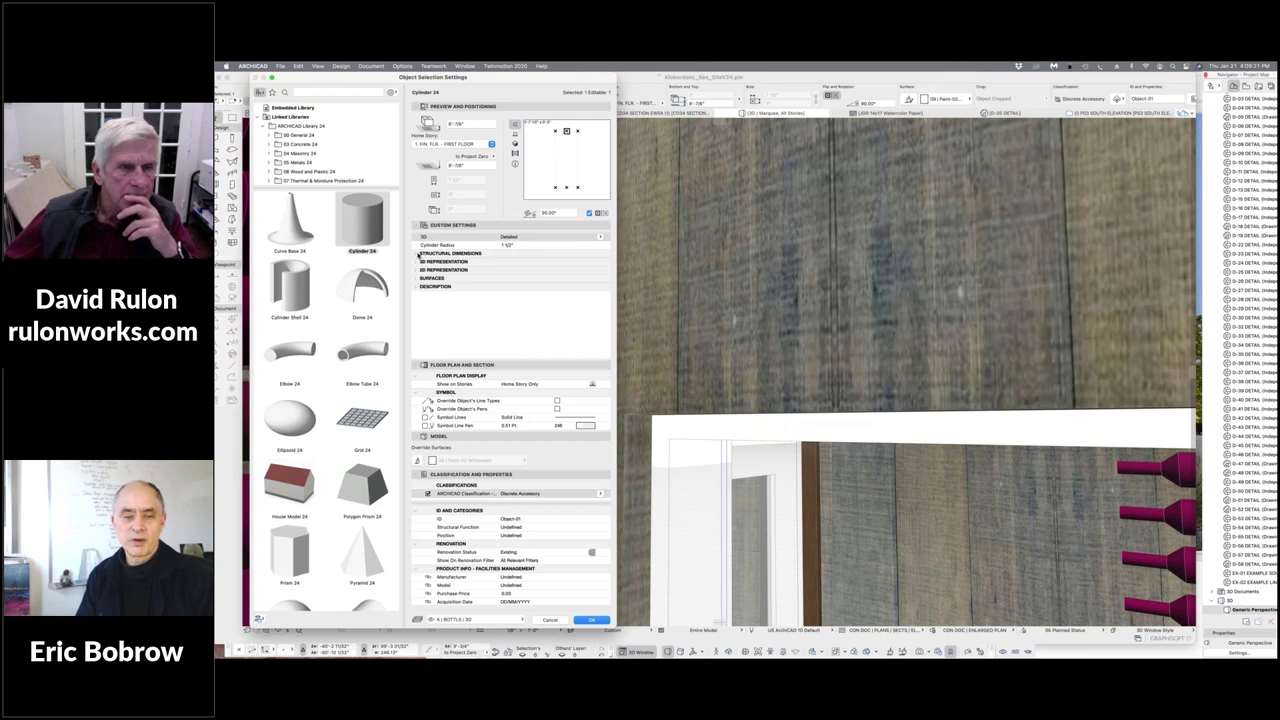
pyautogui.click(419, 254)
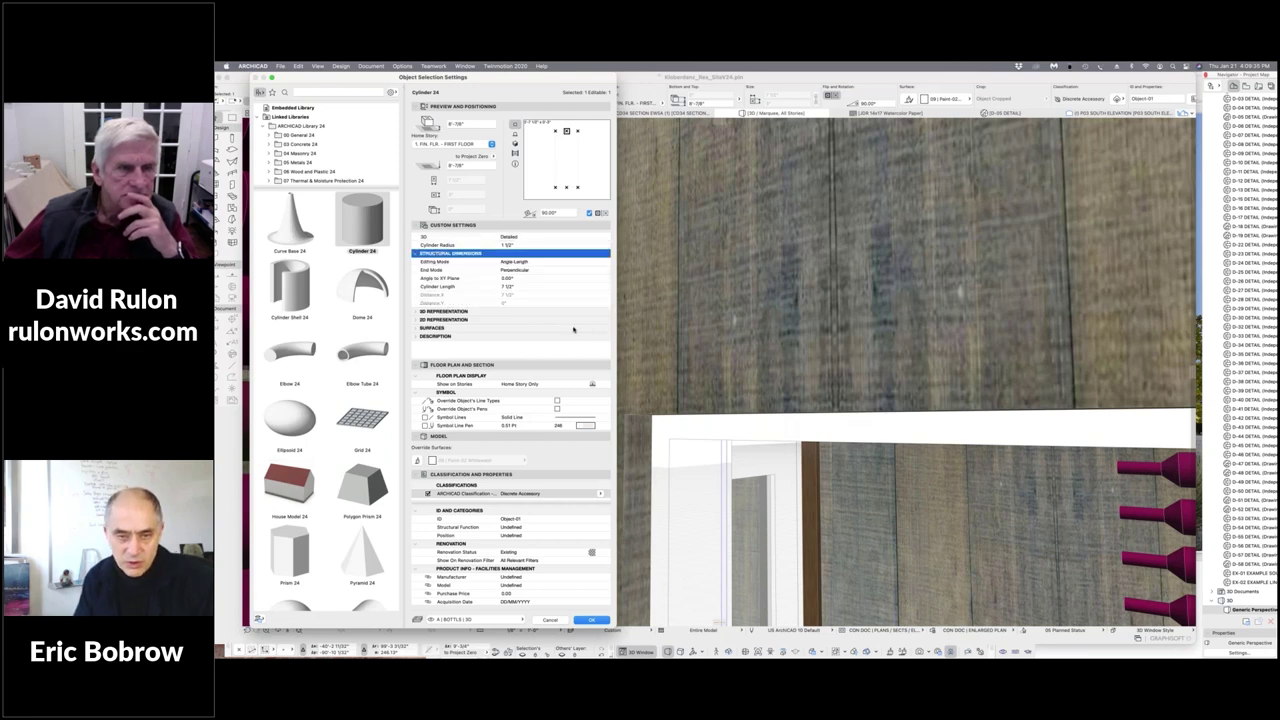
pyautogui.click(418, 312)
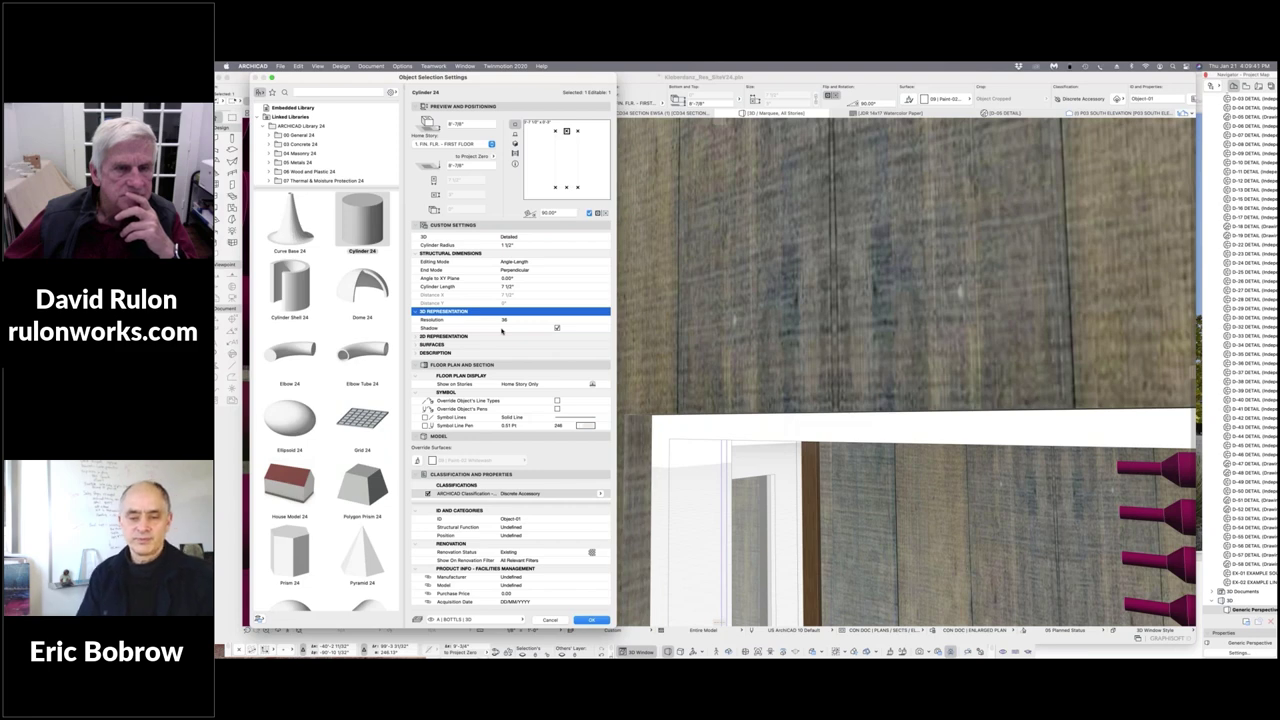
pyautogui.click(503, 319)
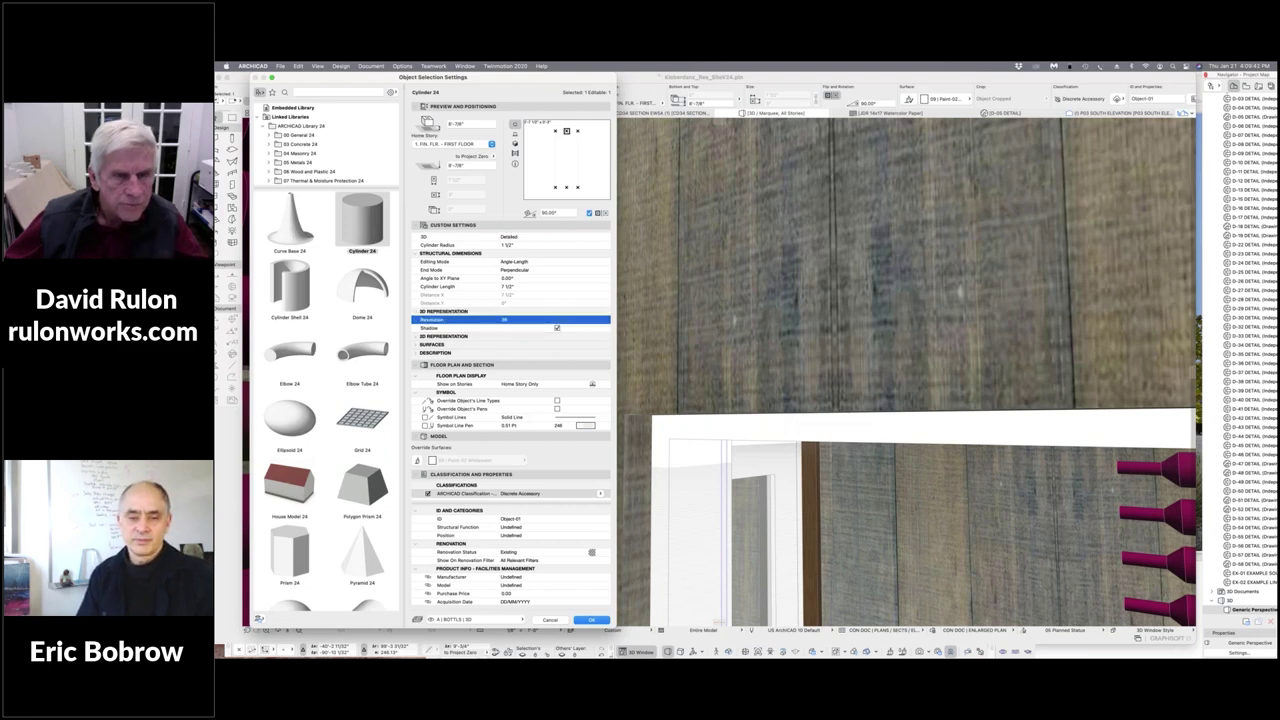
pyautogui.write('24')
pyautogui.click(593, 621)
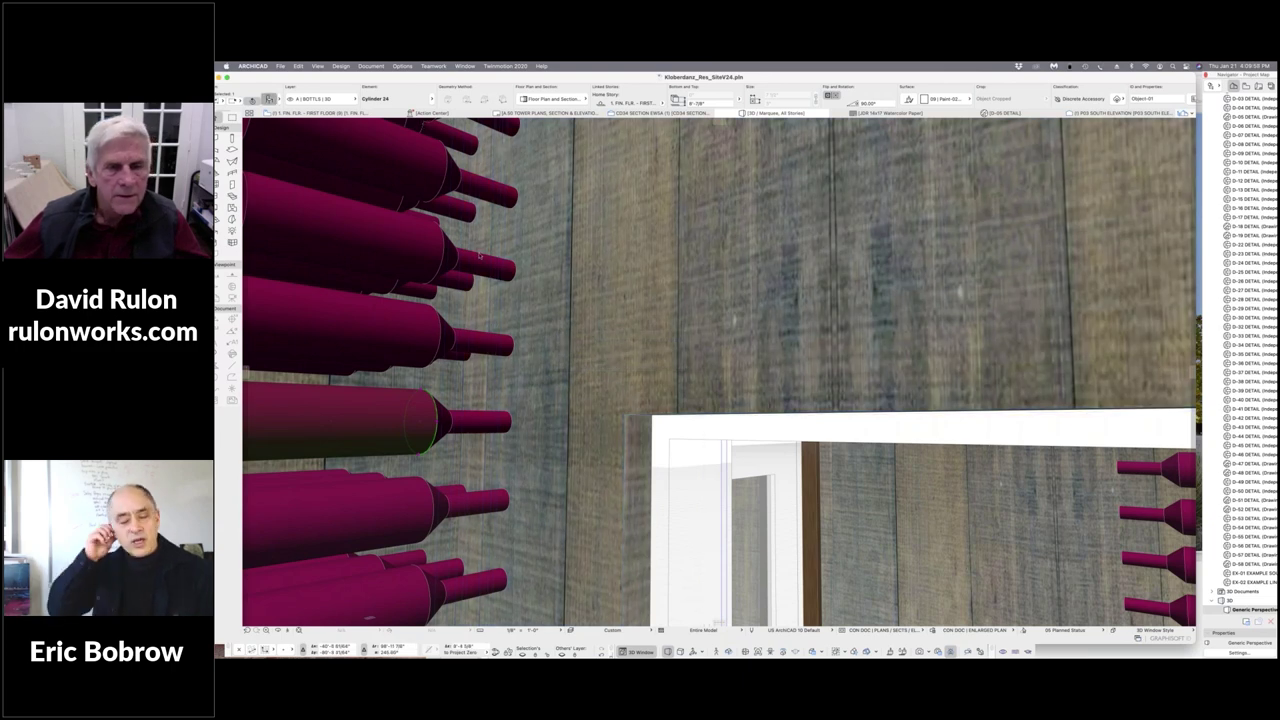
# Reduce the 3D resolution of the same bottle's body cylinder to 16.
pyautogui.doubleClick(480, 256)
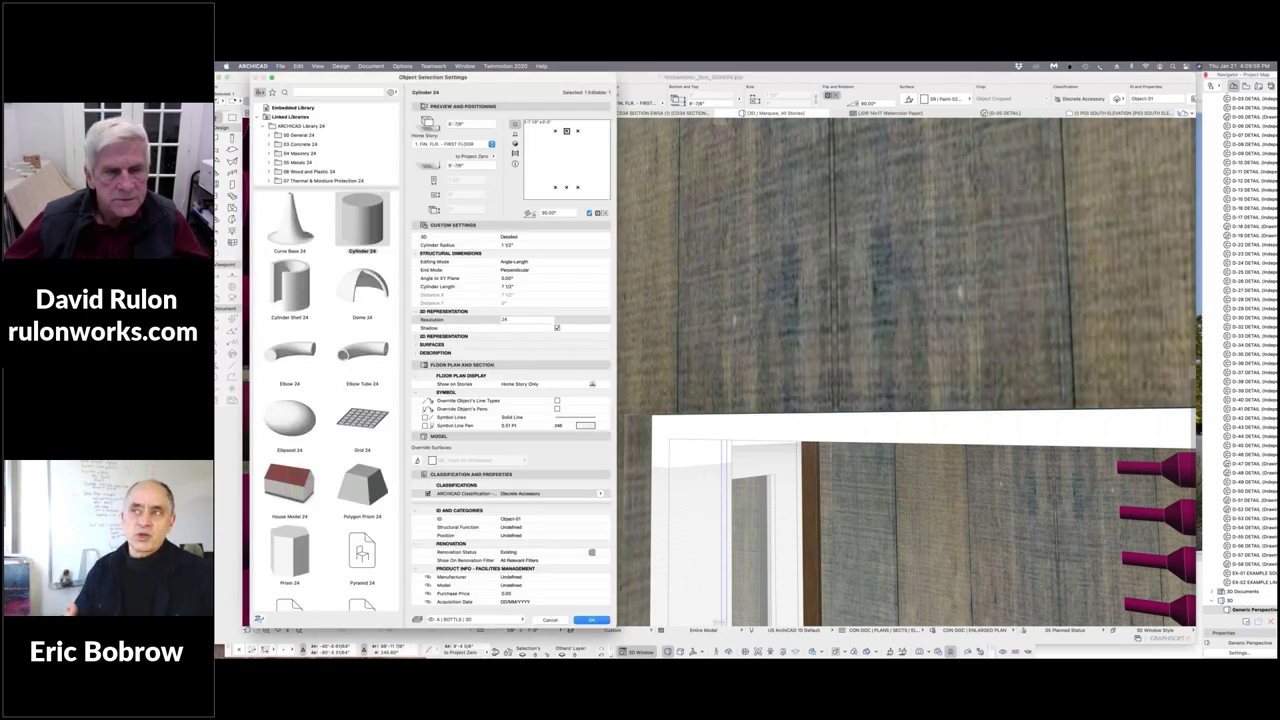
pyautogui.click(525, 319)
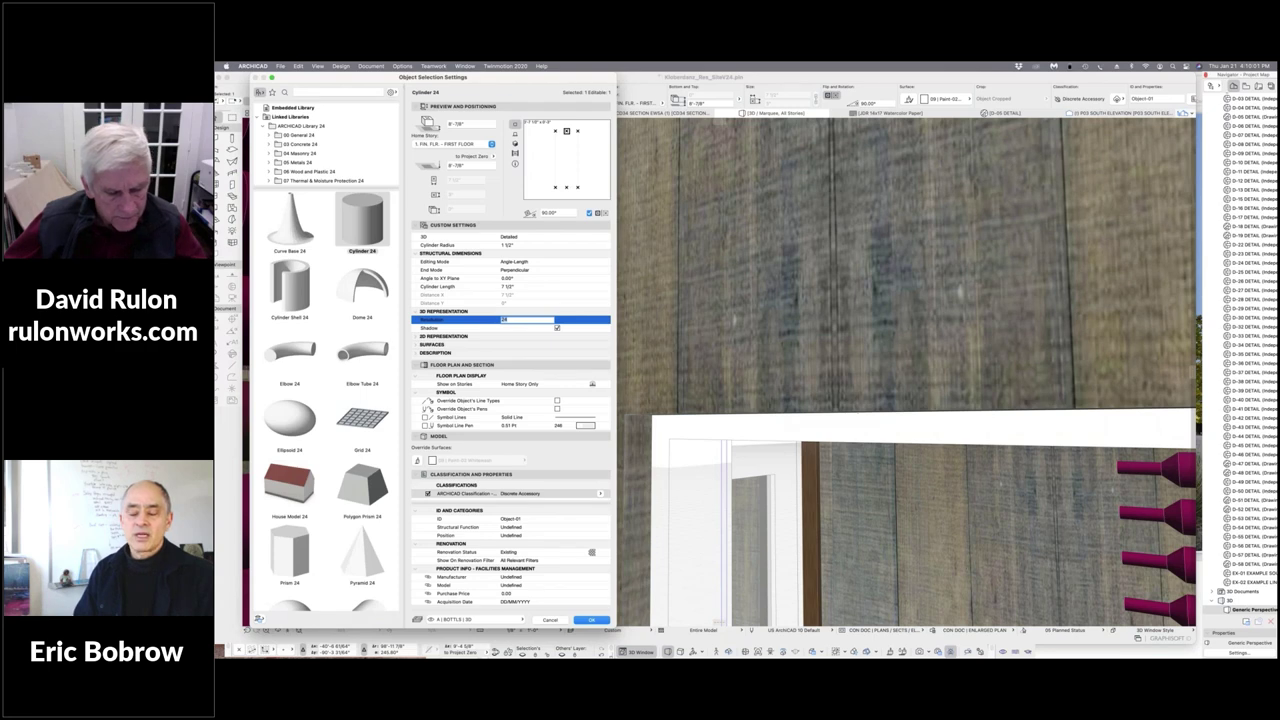
pyautogui.write('16')
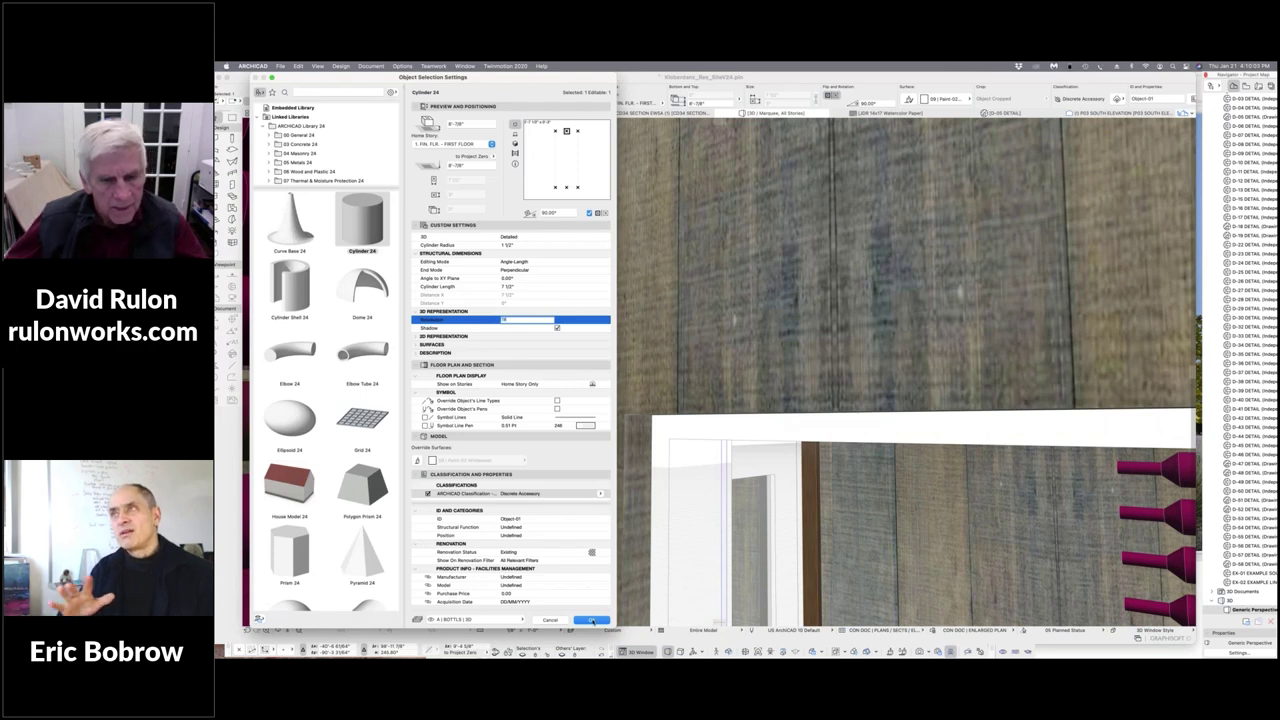
pyautogui.click(591, 620)
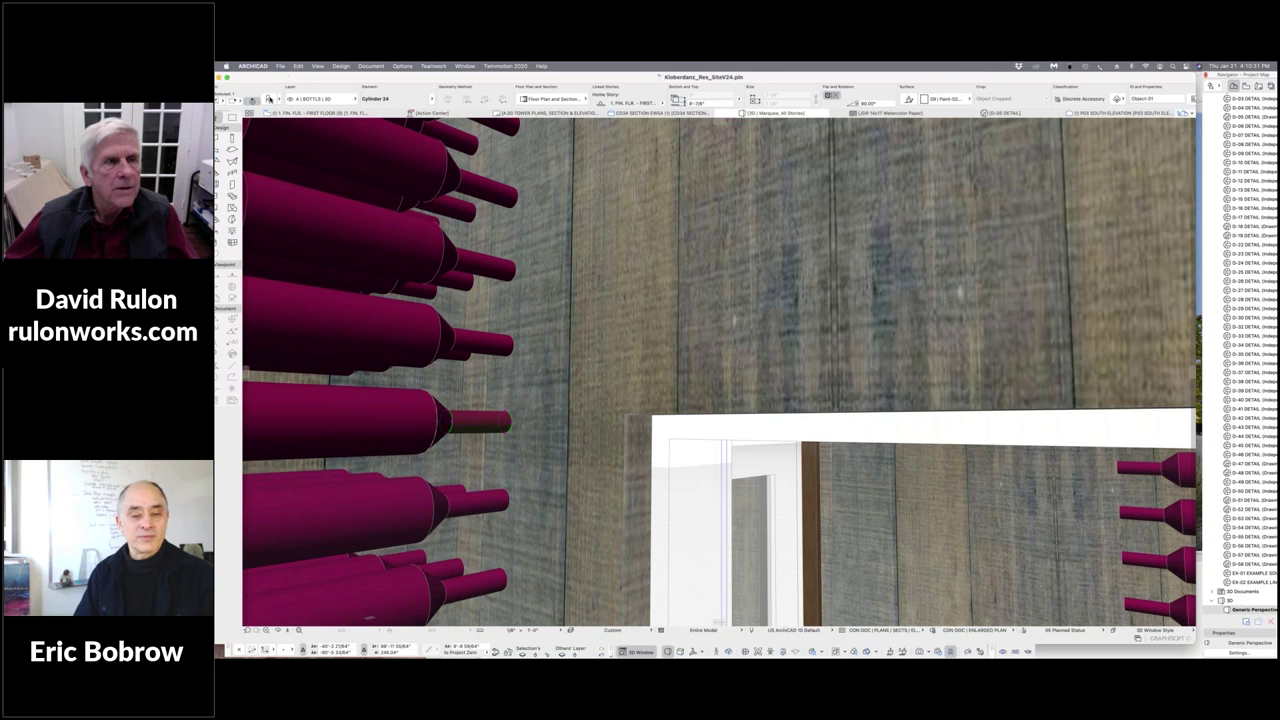
# Set the 3D resolution of the bottle's narrow neck cylinder to 12.
pyautogui.click(269, 99)
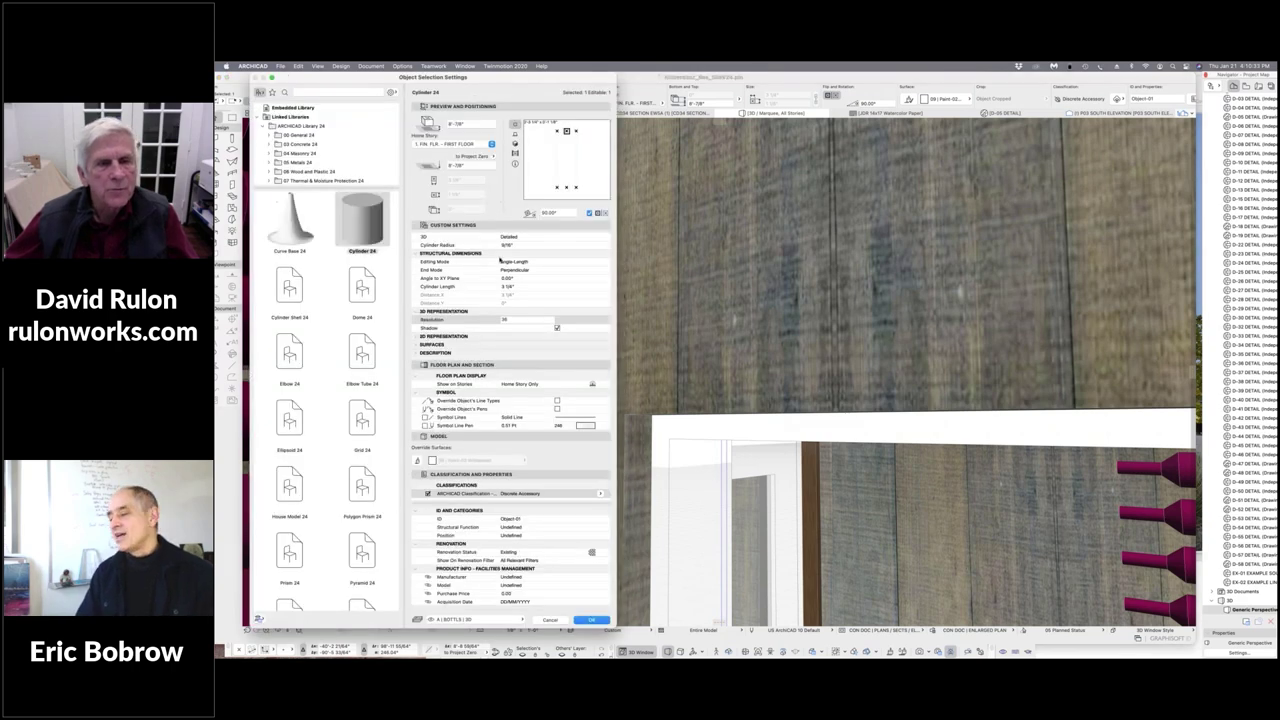
pyautogui.click(490, 319)
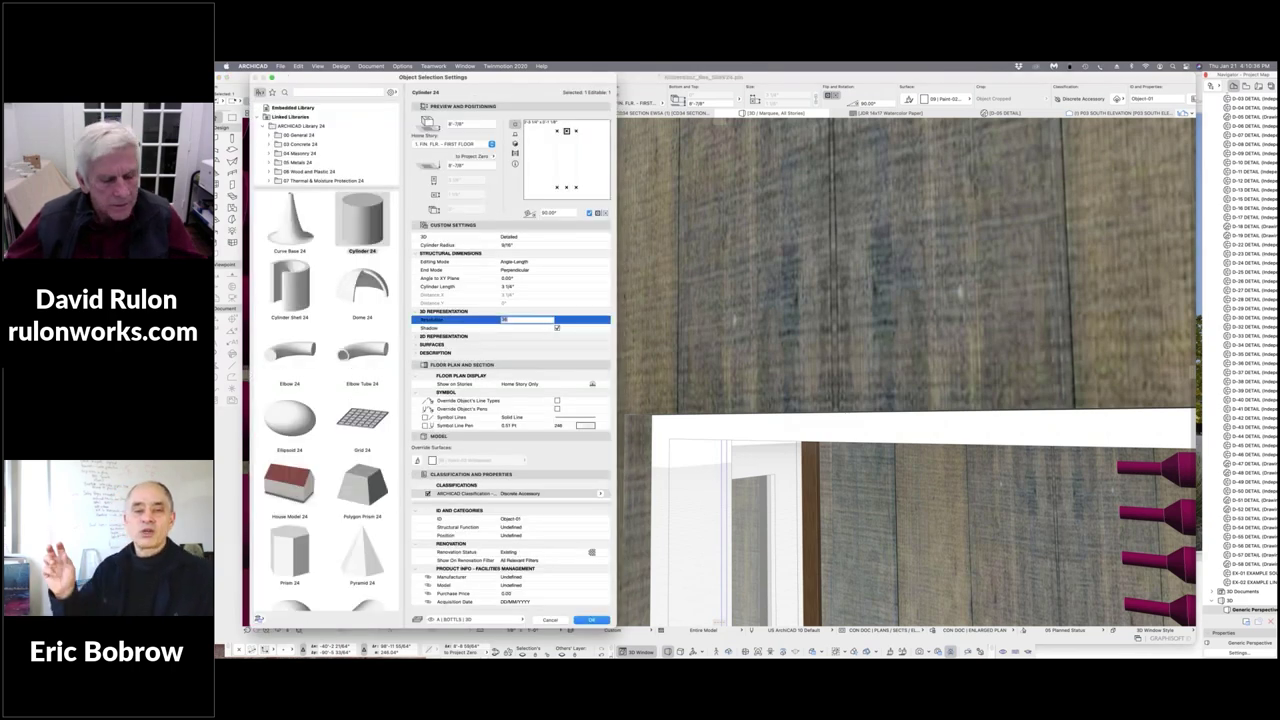
pyautogui.press('BackSpace')
pyautogui.write('12')
pyautogui.press('Return')
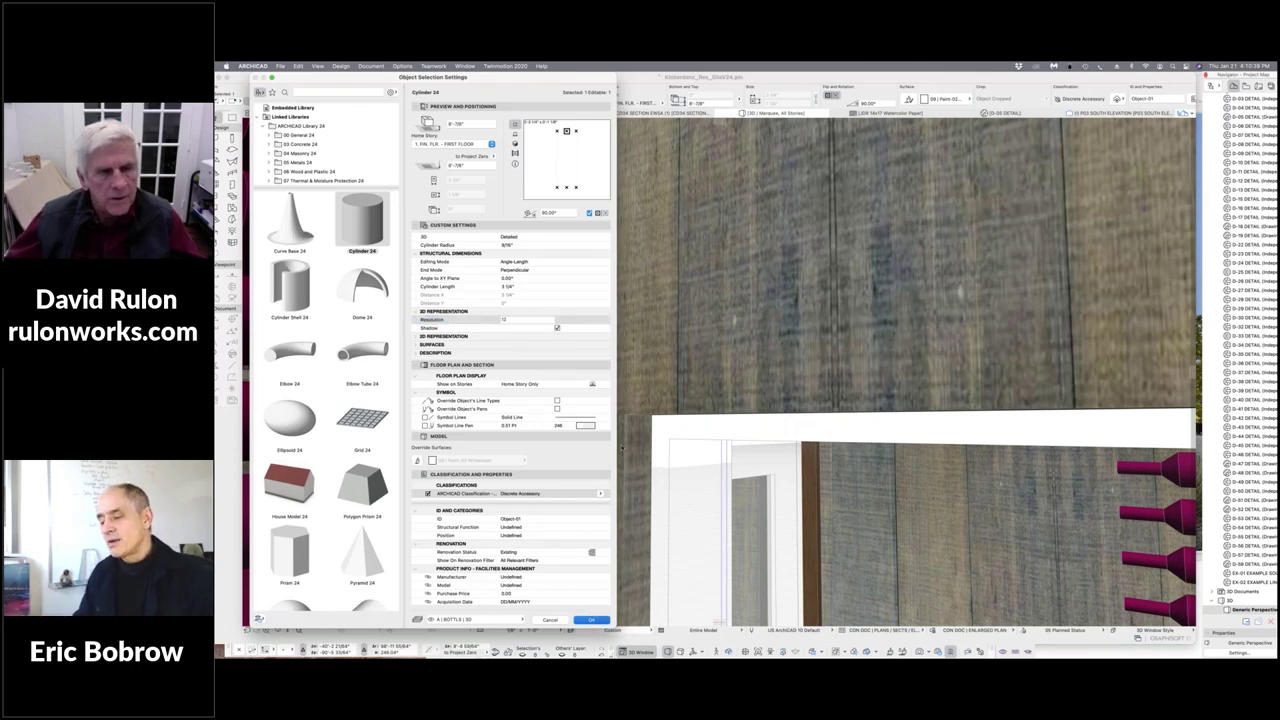
pyautogui.press('Return')
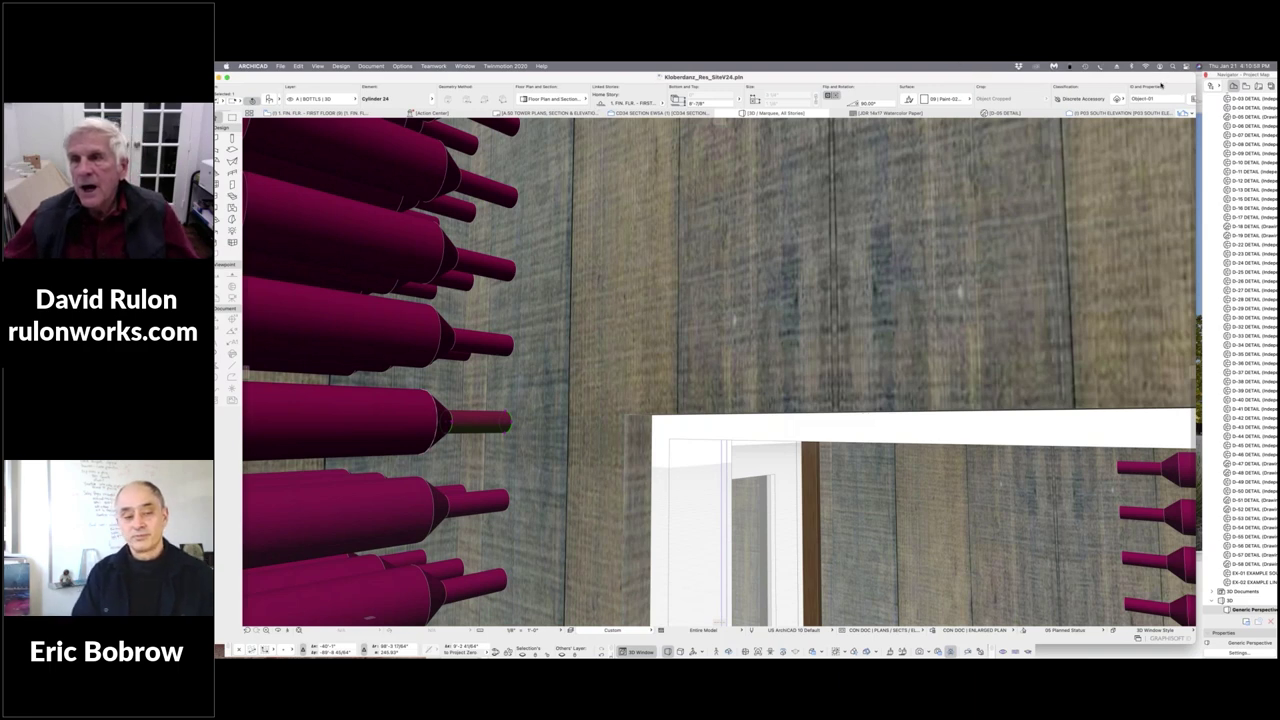
# Quit Archicad without saving the changes to the Kloberdanz_Res_SiteV24 project.
pyautogui.doubleClick(967, 77)
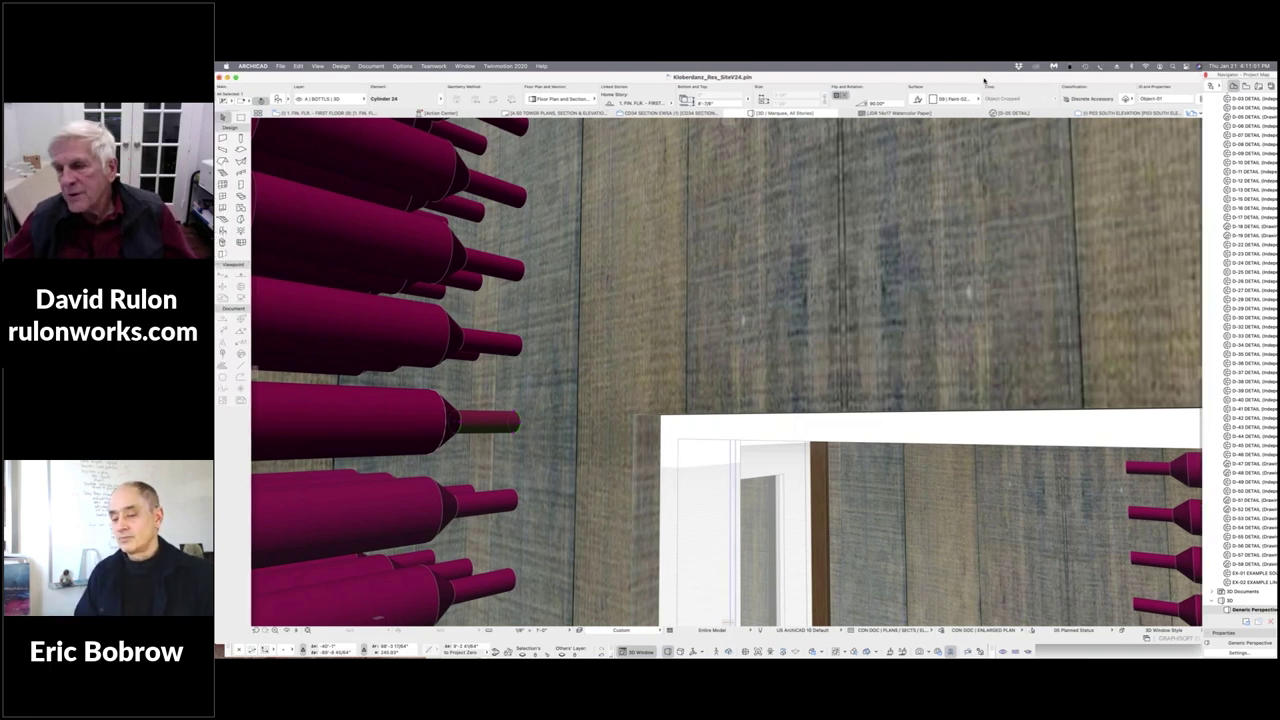
pyautogui.doubleClick(969, 77)
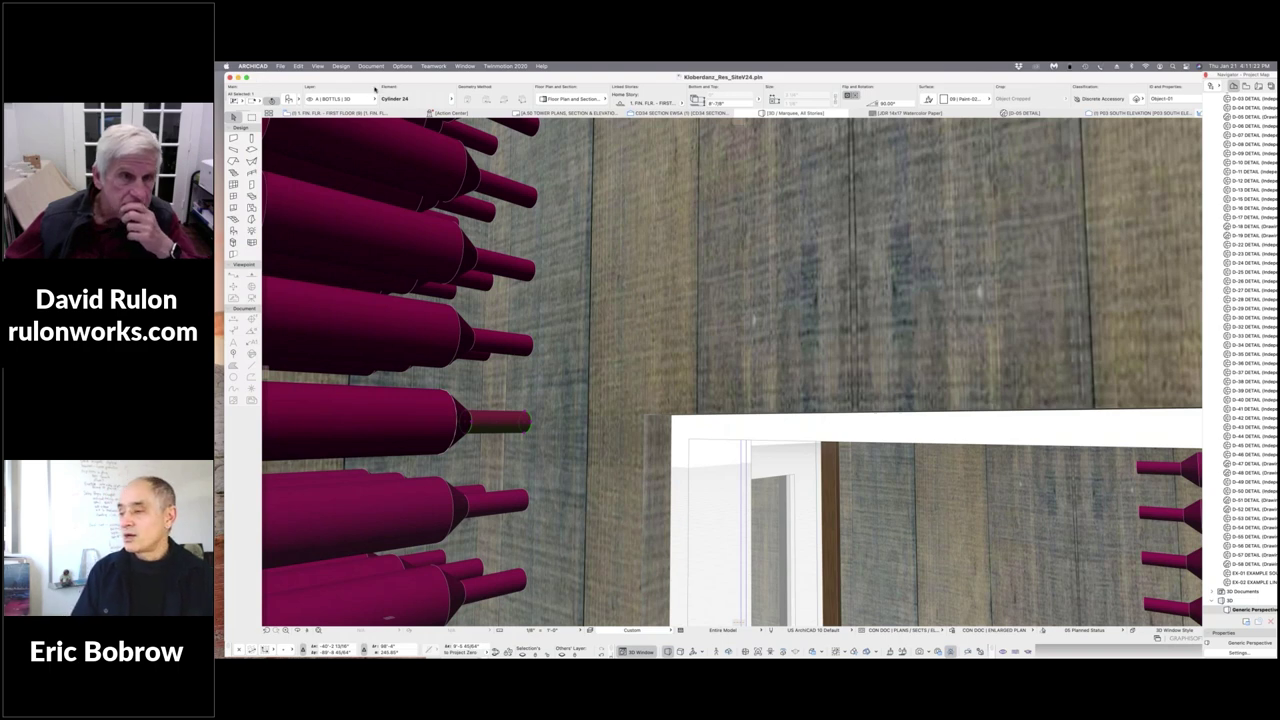
pyautogui.moveTo(369, 77); pyautogui.dragTo(363, 77)
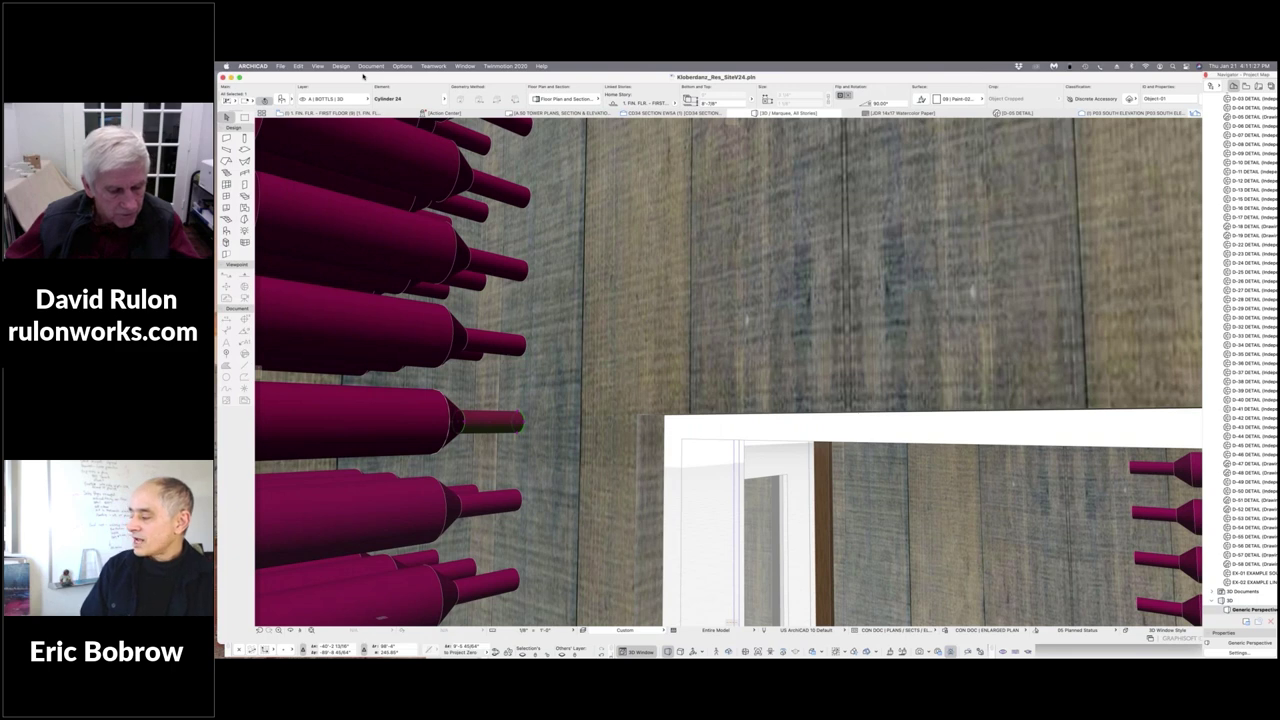
pyautogui.press('super+q')
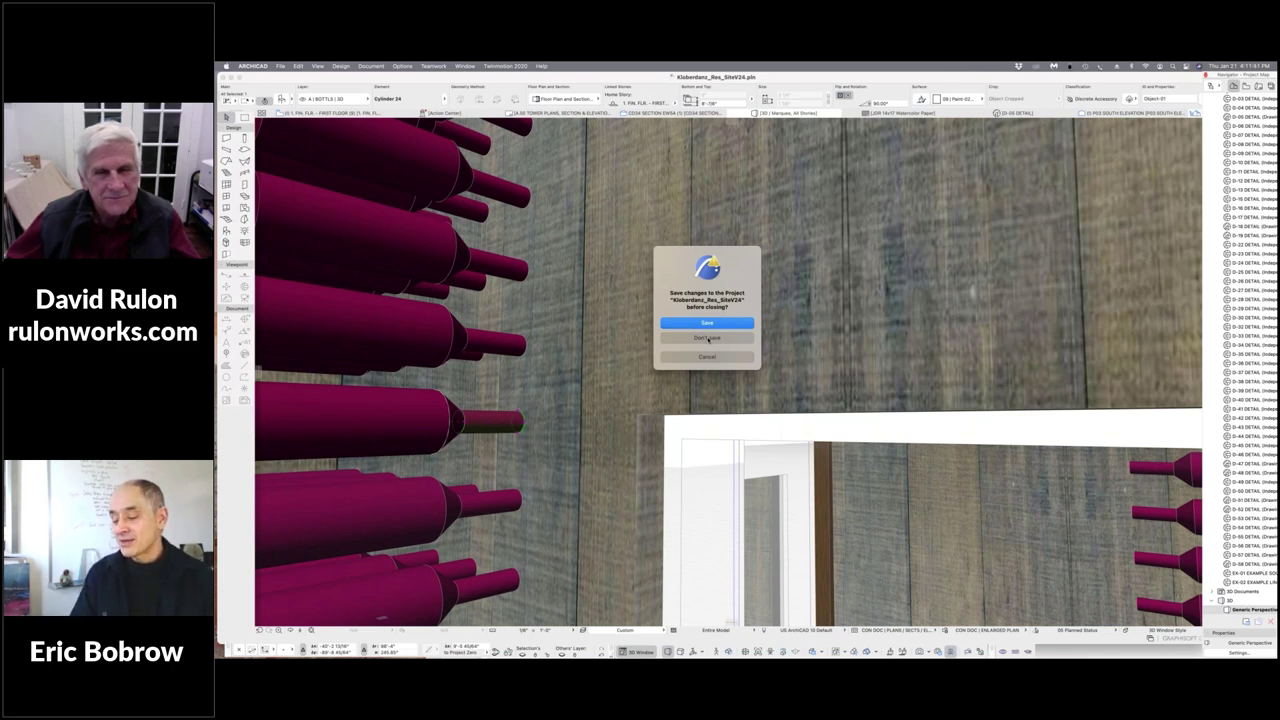
pyautogui.click(707, 339)
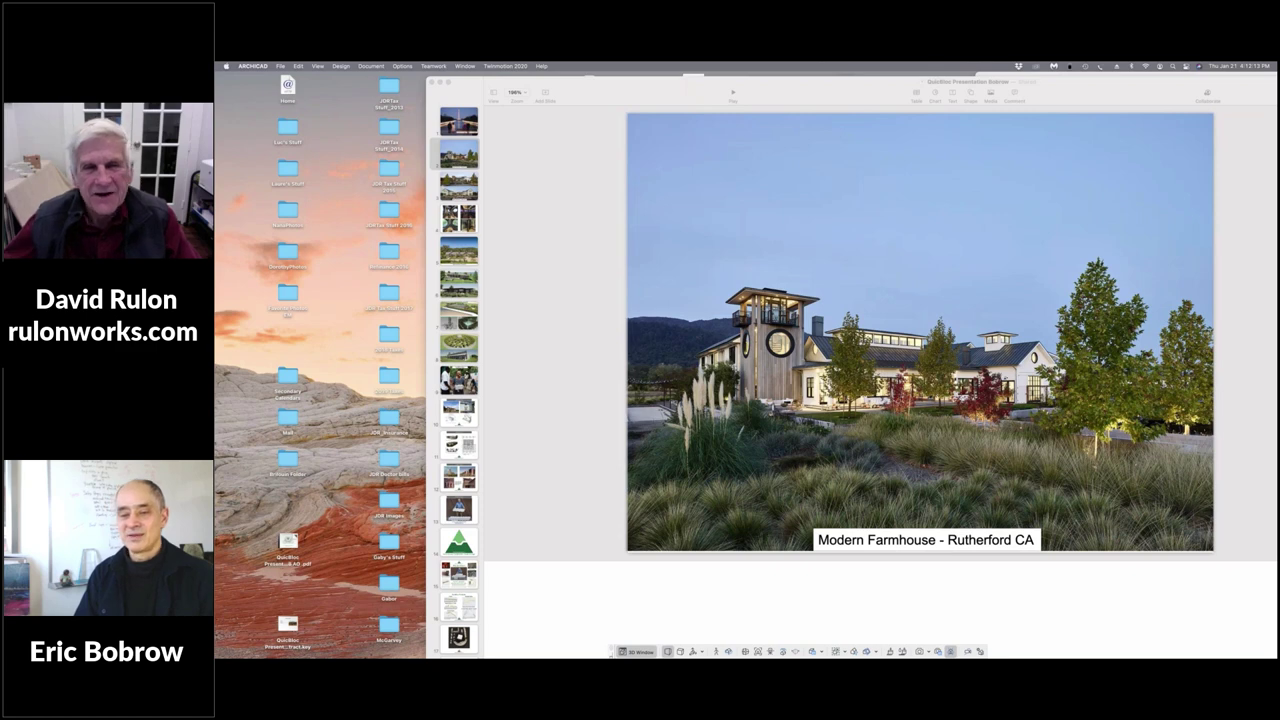
# Switch to the QuicBloc presentation in Keynote, show the slide with the solar-roofed waterfront building, and select its spiral tower image.
pyautogui.click(481, 71)
pyautogui.moveTo(481, 71); pyautogui.dragTo(285, 67)
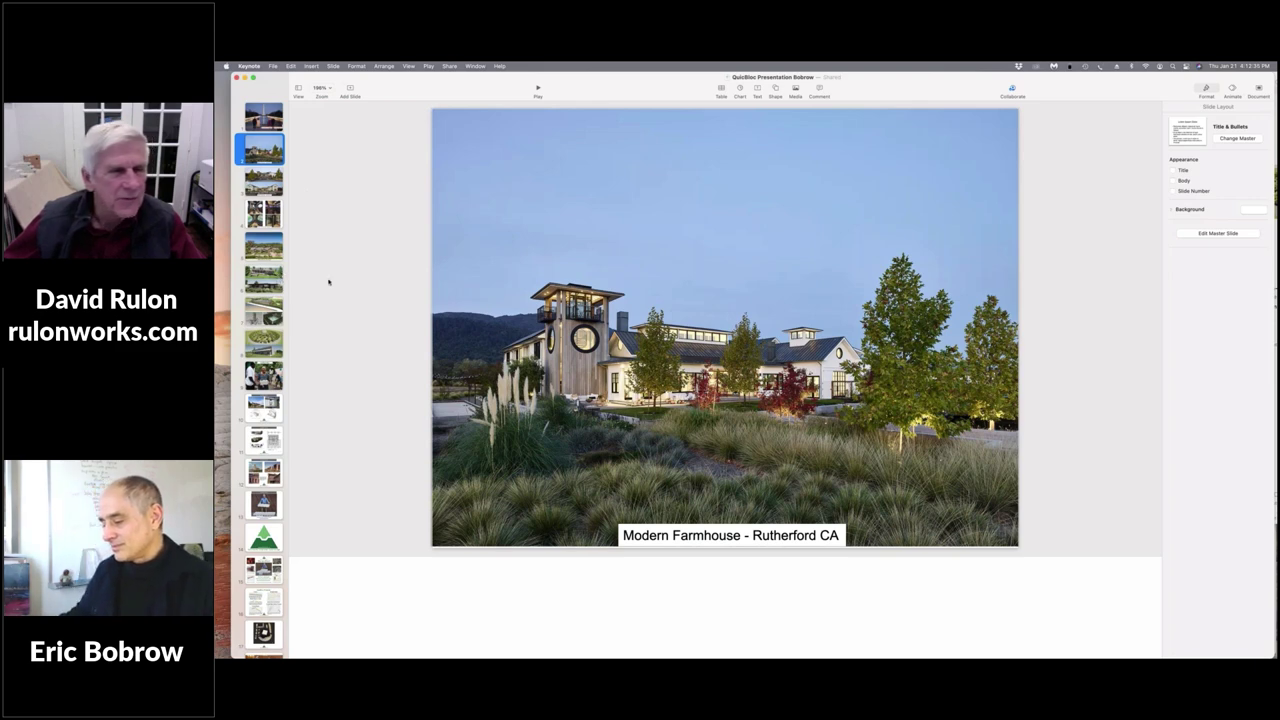
pyautogui.scroll(-1, 263, 380)
pyautogui.scroll(-3, 263, 380)
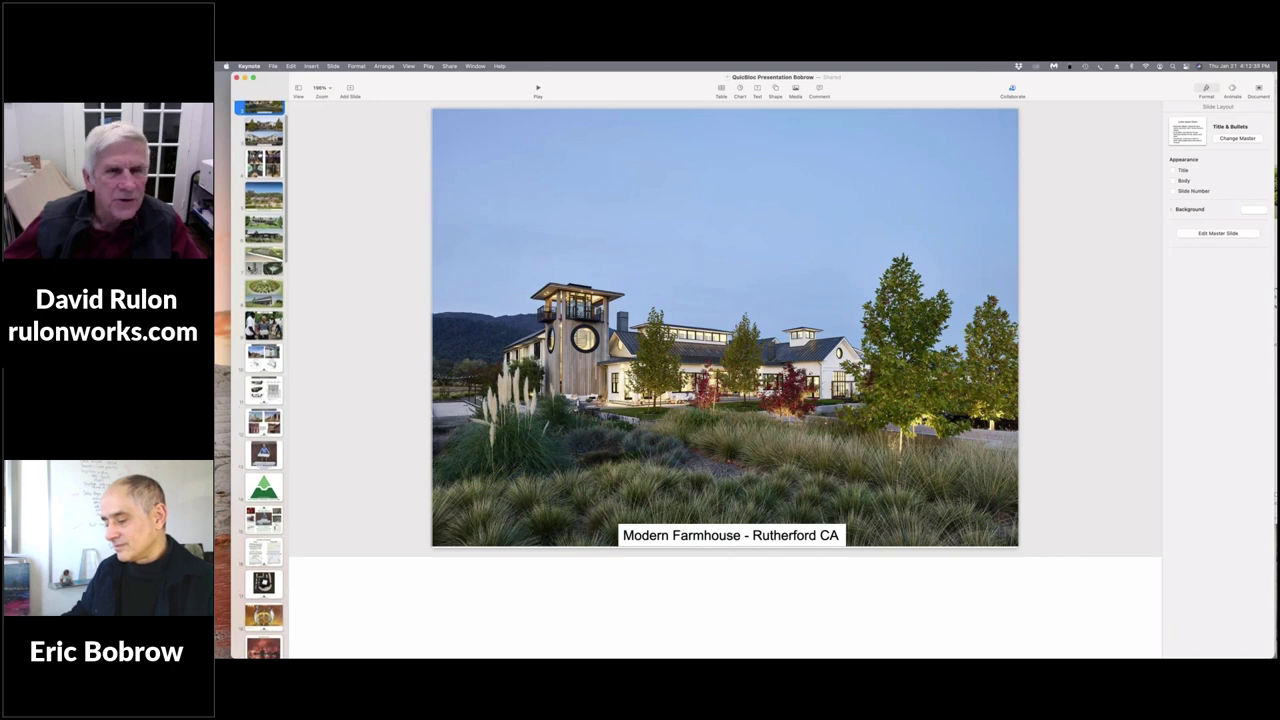
pyautogui.click(268, 266)
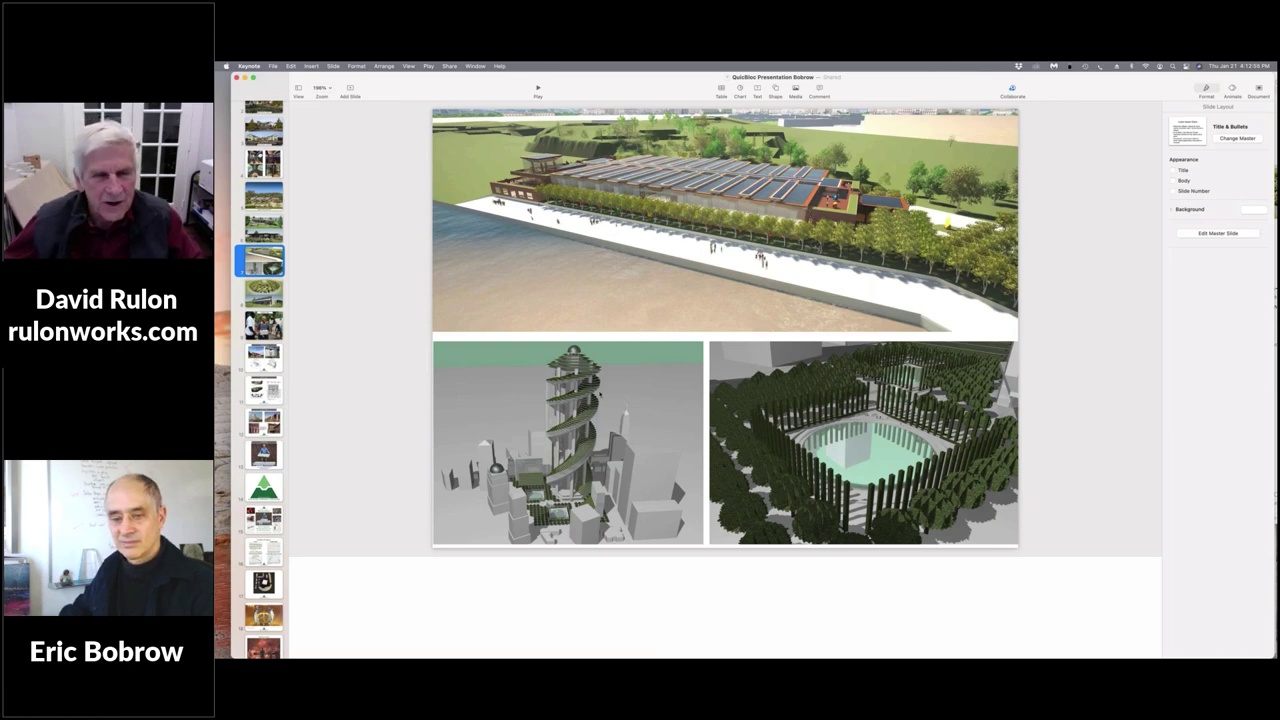
pyautogui.click(568, 443)
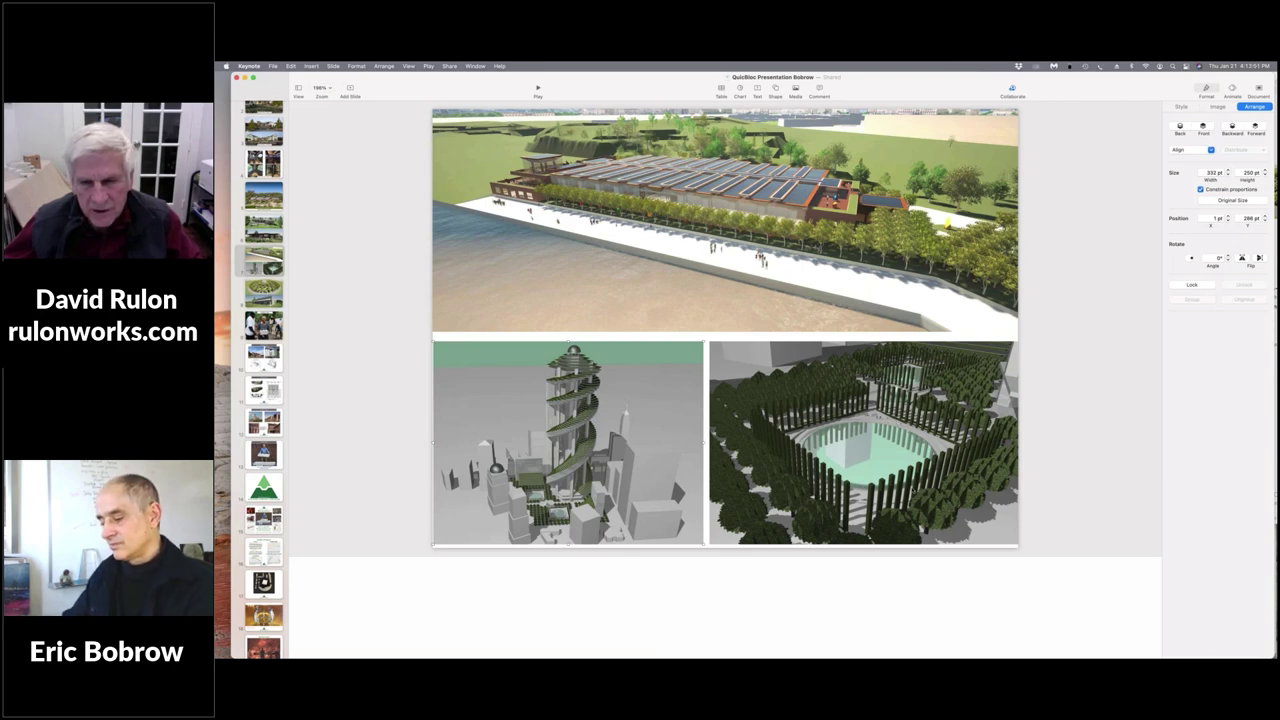
pyautogui.scroll(-1, 497, 382)
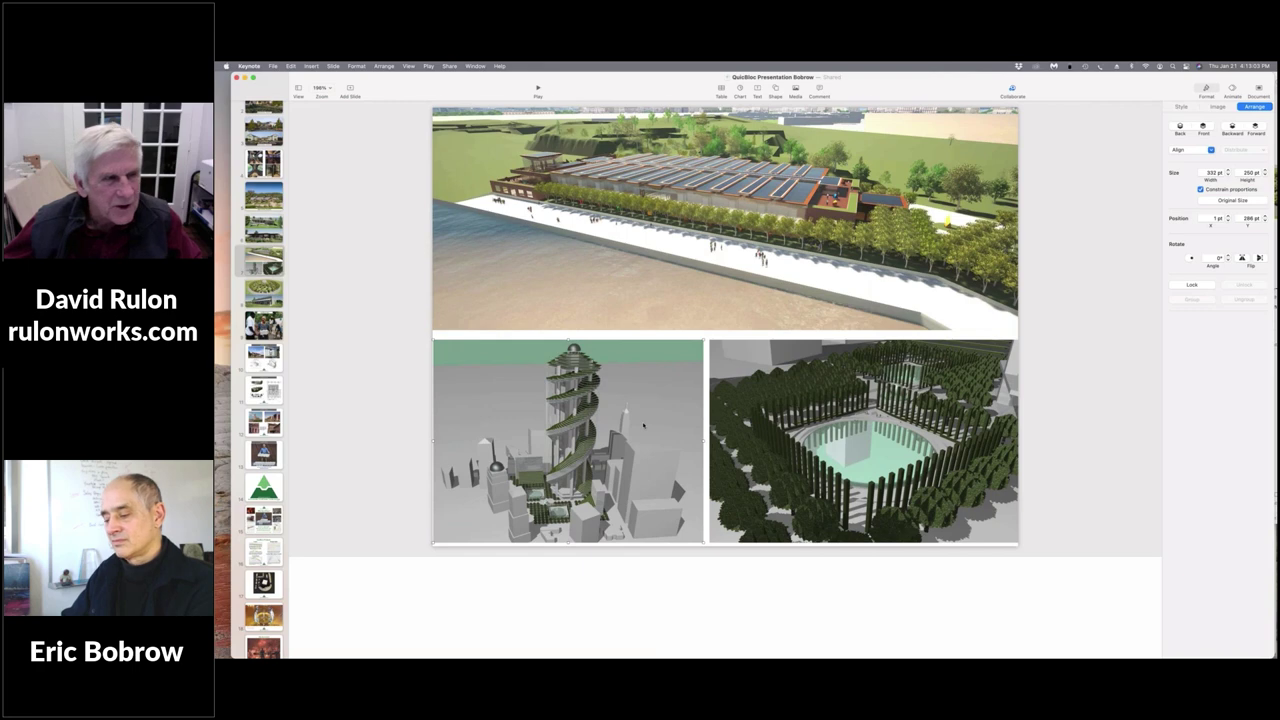
# Review the presentation slides from the waterfront and tower renderings to the QuicBloc's Story slide showing the Aercrete wall modules.
pyautogui.scroll(1, 497, 383)
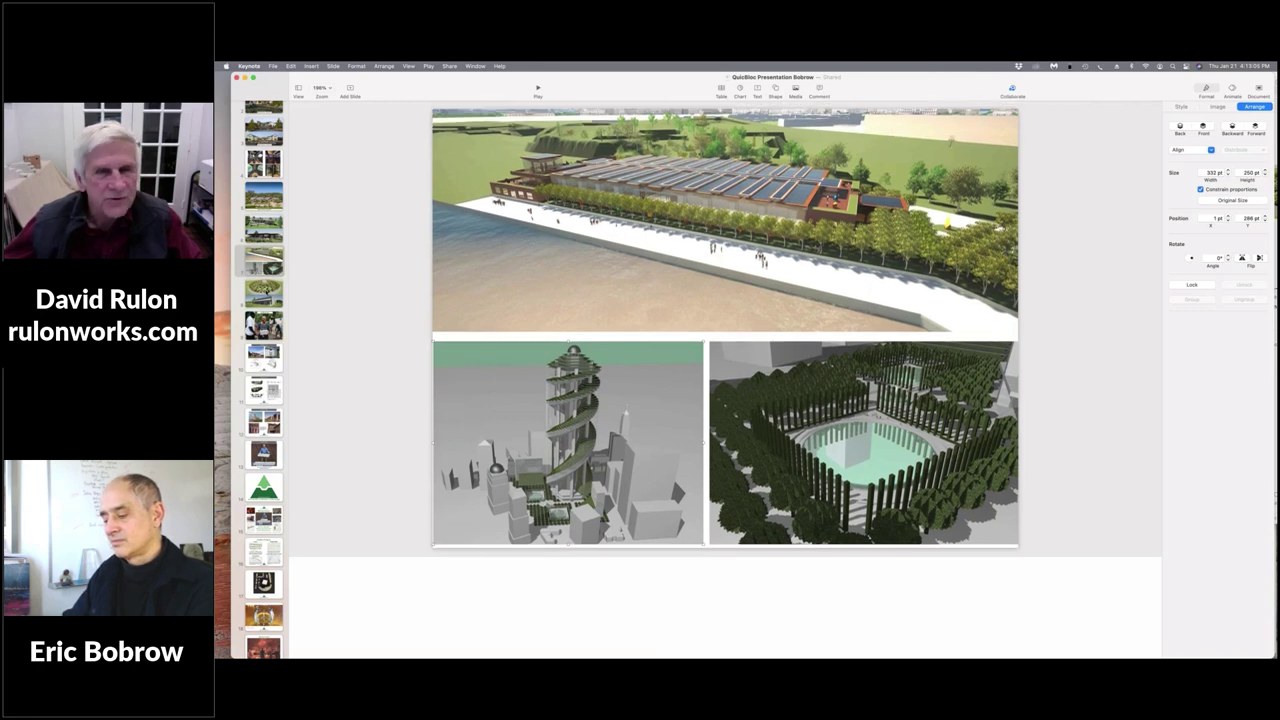
pyautogui.click(263, 291)
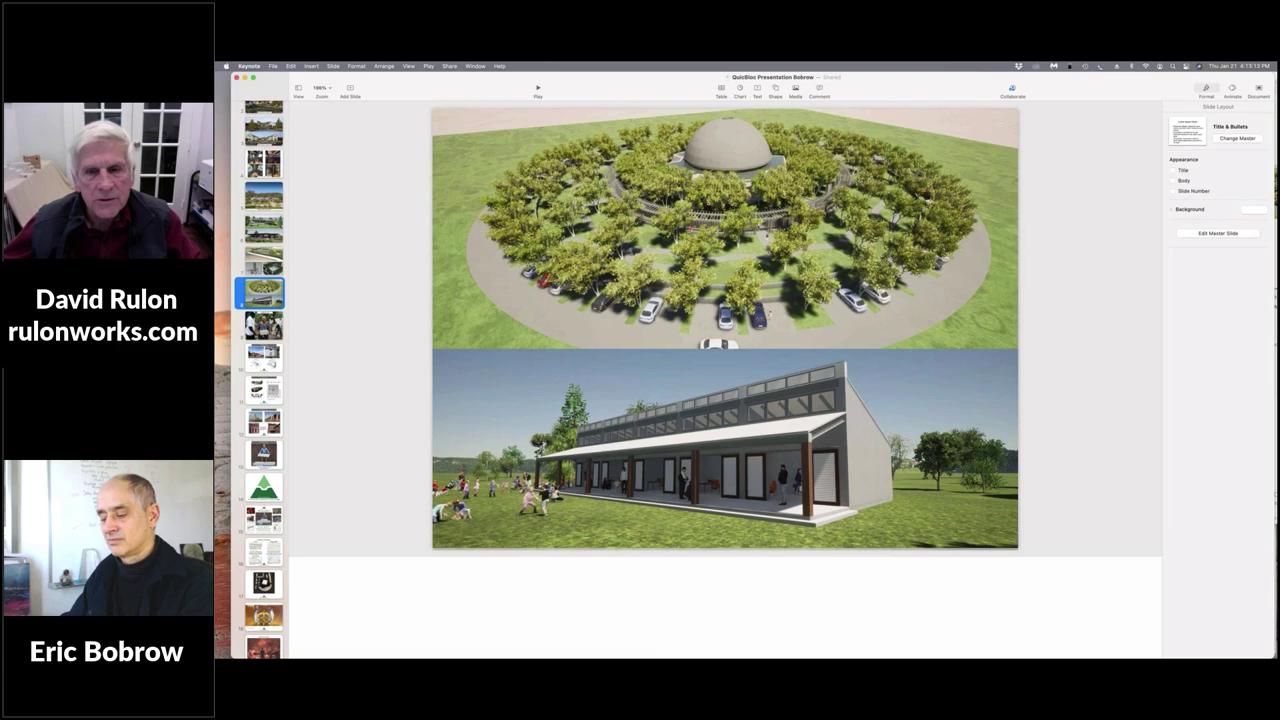
pyautogui.click(263, 260)
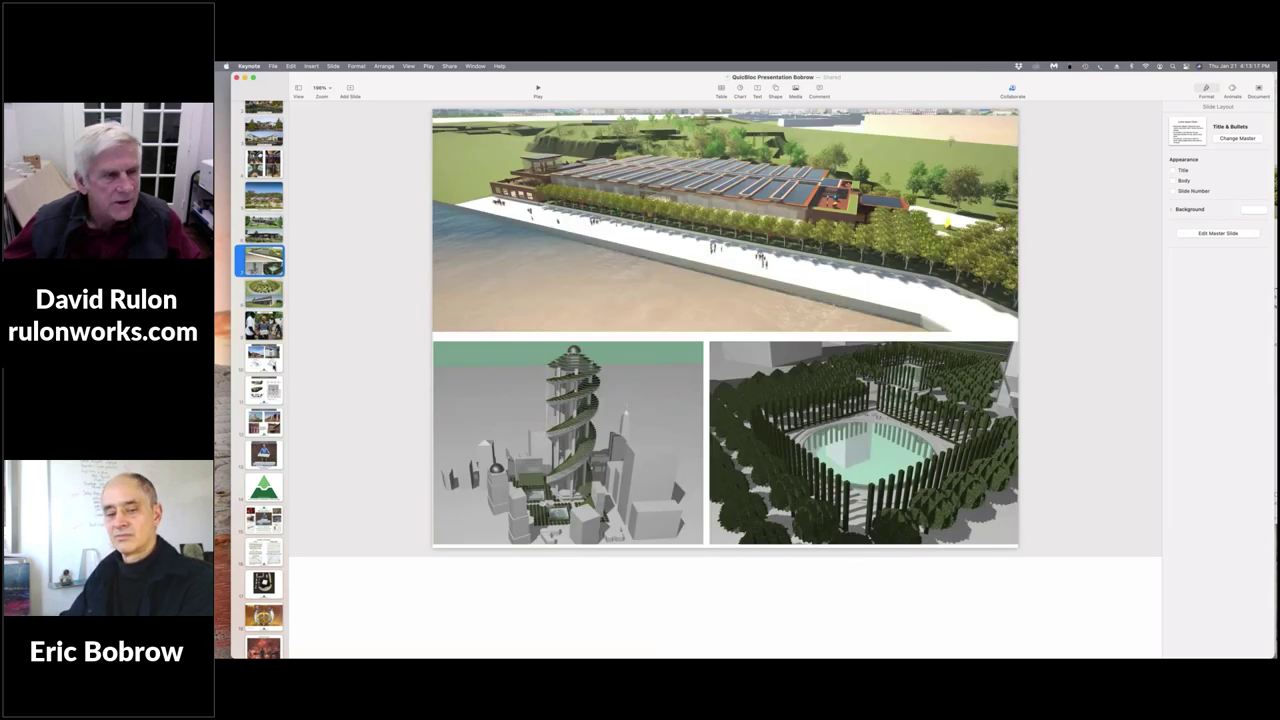
pyautogui.press('Down')
pyautogui.press('Down')
pyautogui.press('Down')
pyautogui.press('Up')
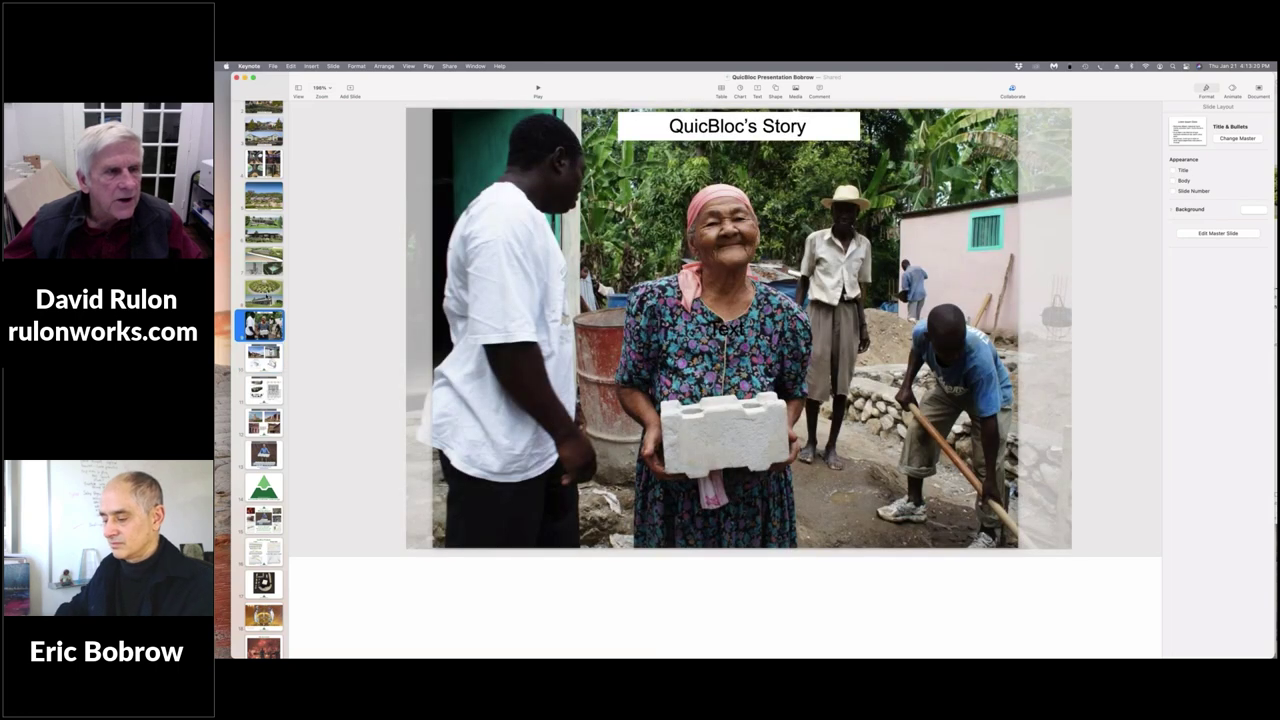
pyautogui.press('Up')
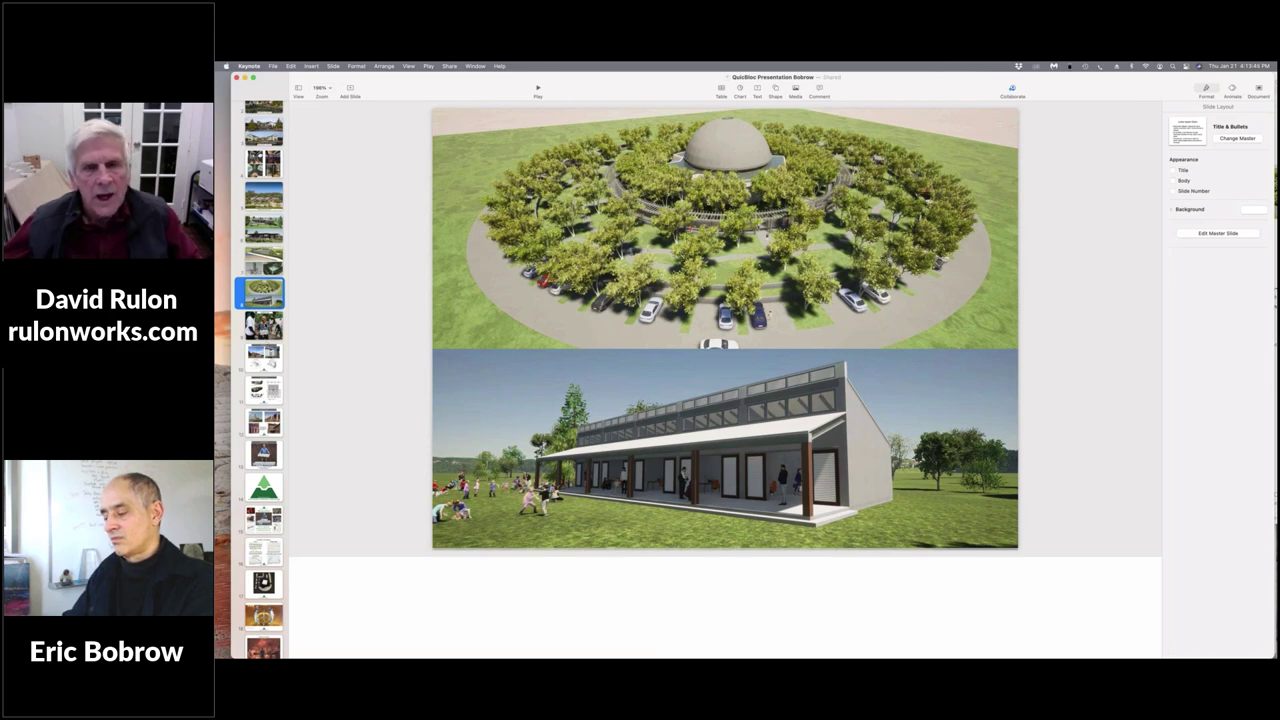
pyautogui.press('Down')
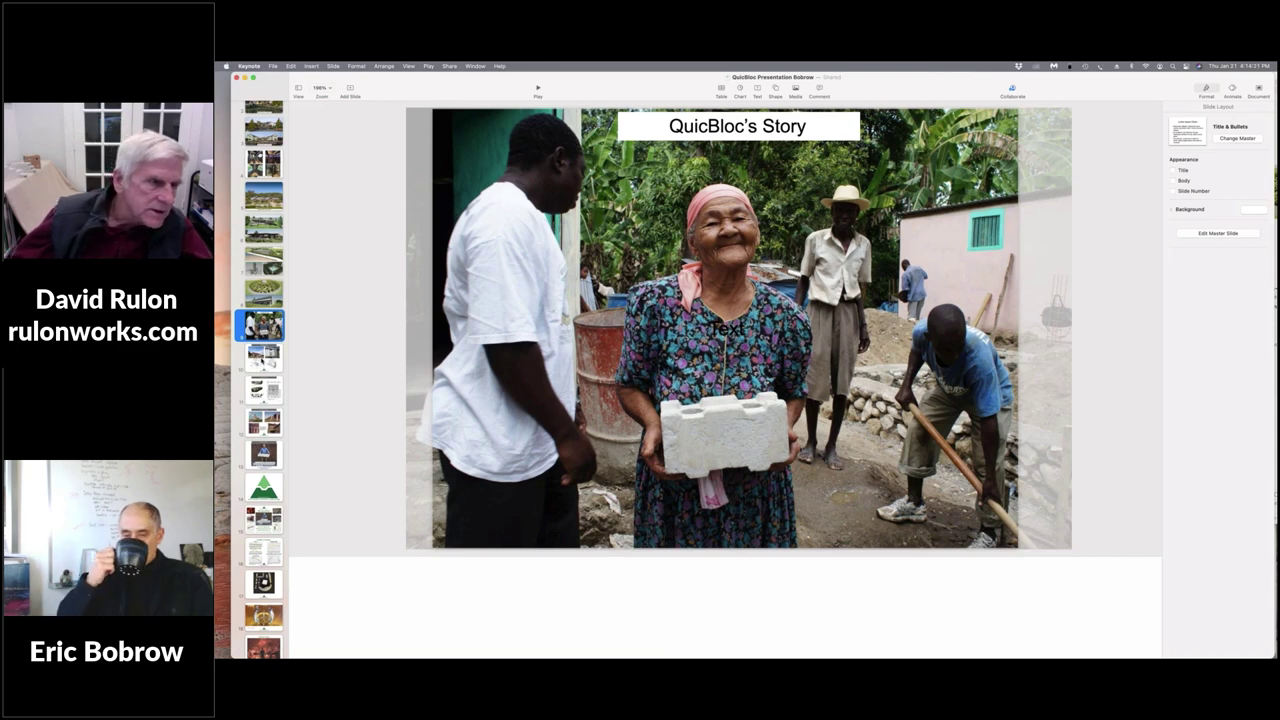
pyautogui.press('Down')
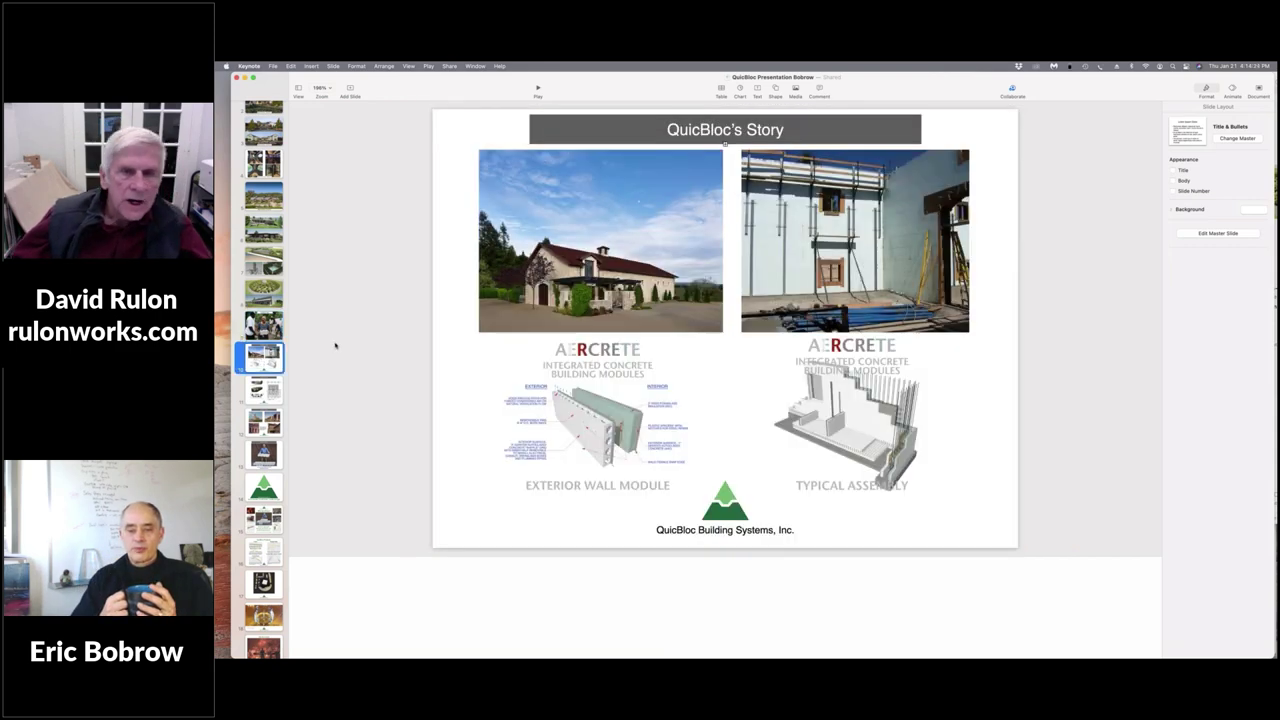
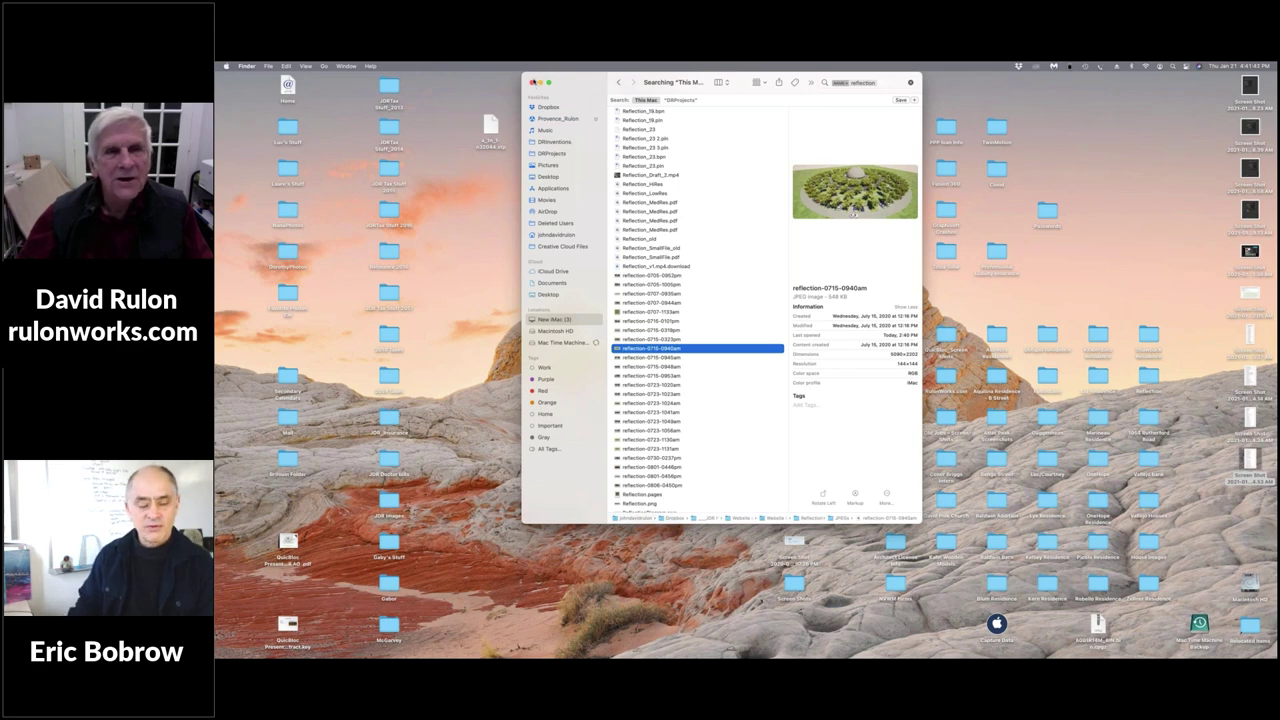
# Close the Finder search window, open a new Finder window on the Dropbox folder, and sort its contents by name.
pyautogui.press('super+w')
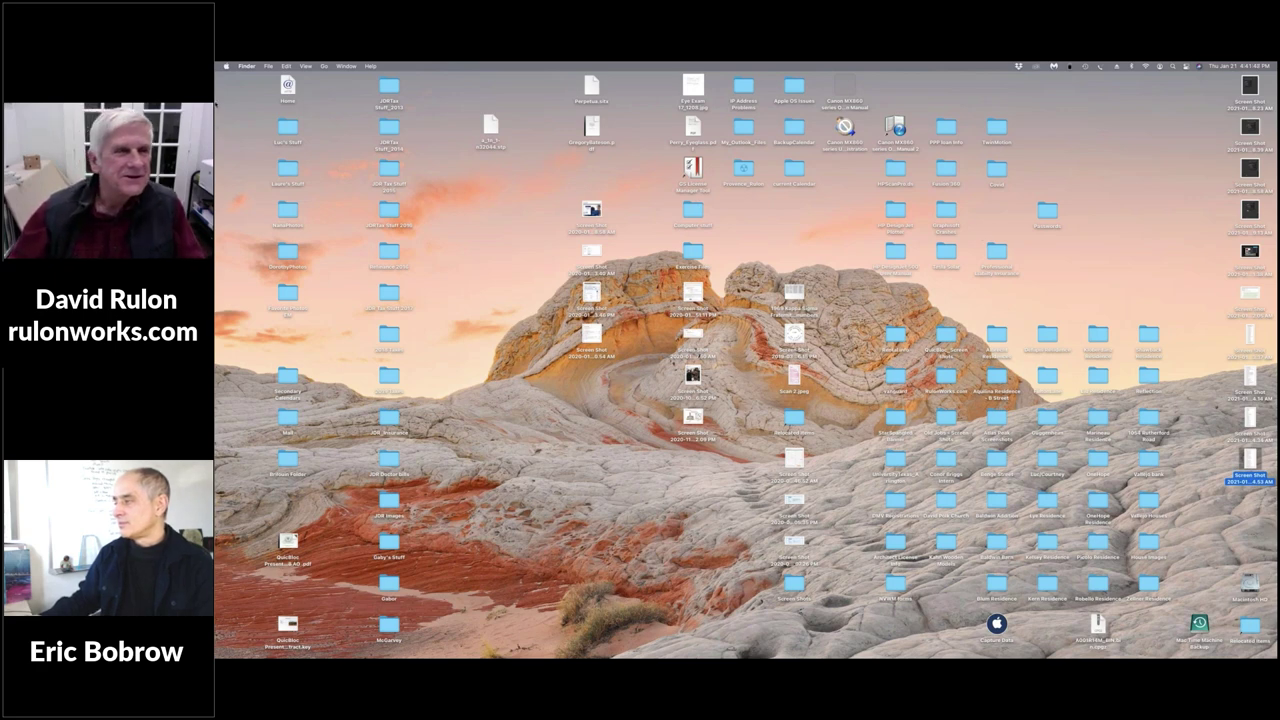
pyautogui.moveTo(224, 87)
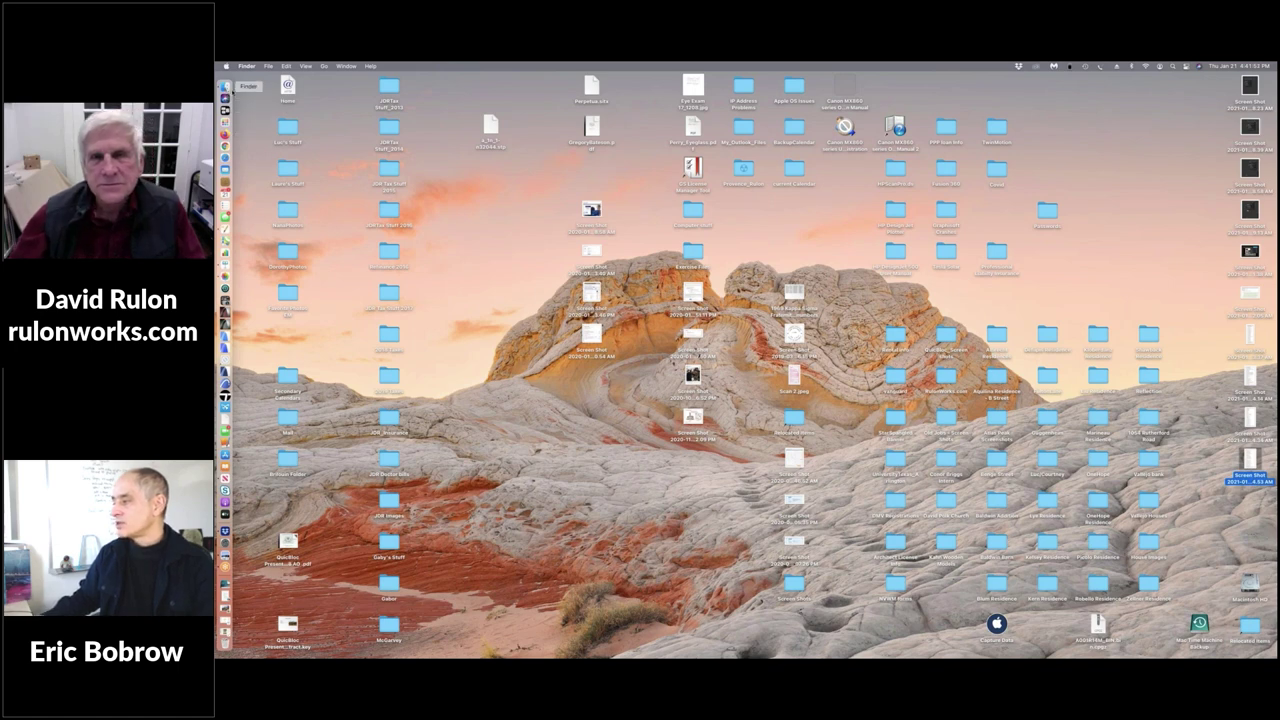
pyautogui.click(225, 88)
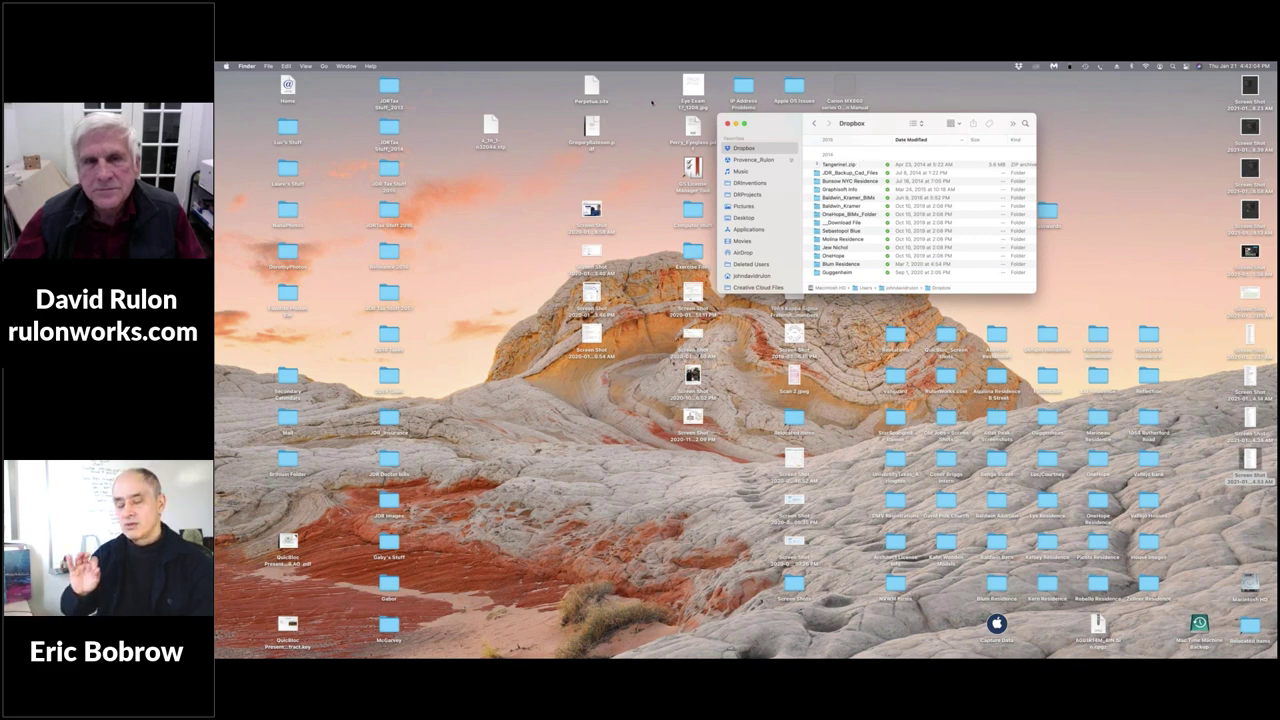
pyautogui.moveTo(652, 101); pyautogui.dragTo(613, 87)
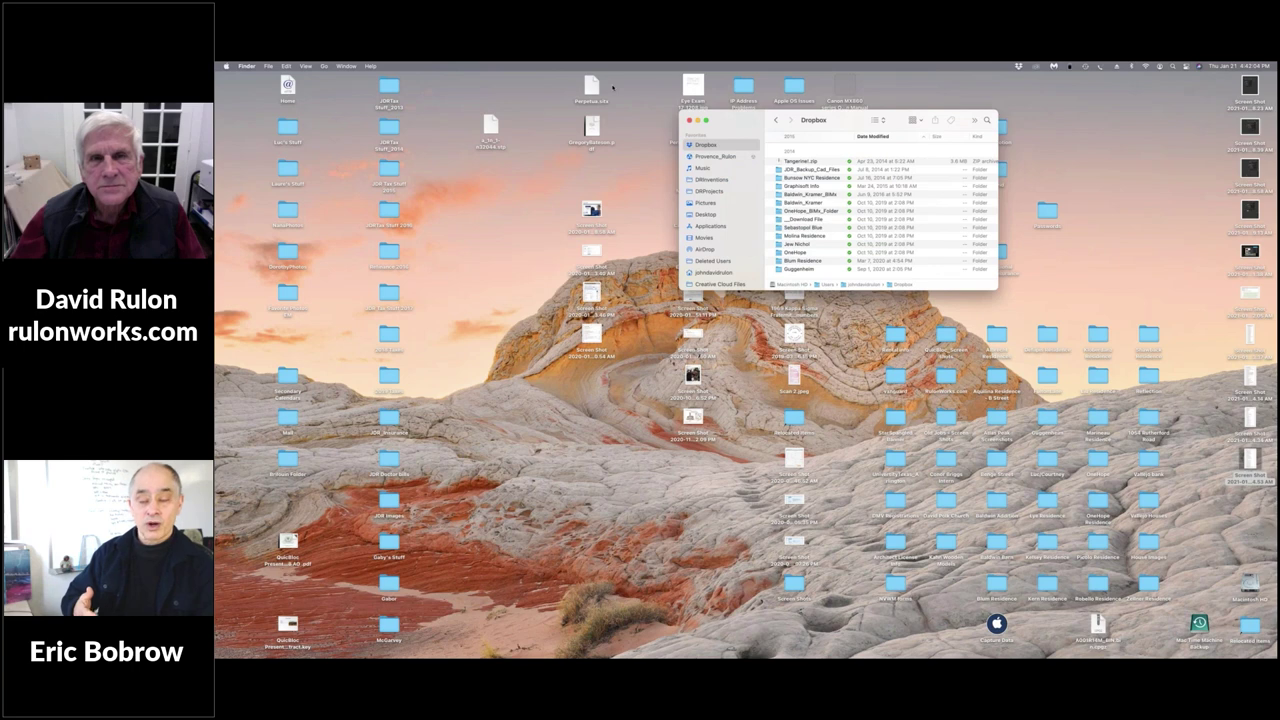
pyautogui.moveTo(814, 120); pyautogui.dragTo(680, 87)
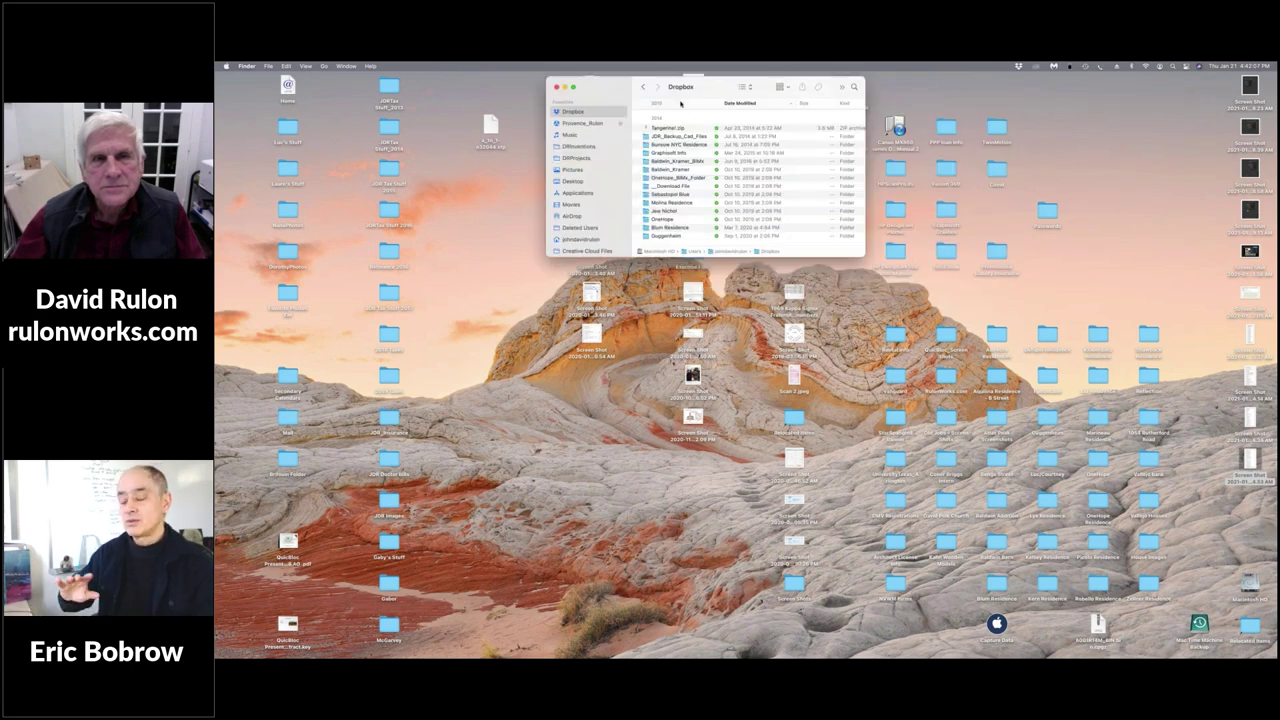
pyautogui.click(680, 103)
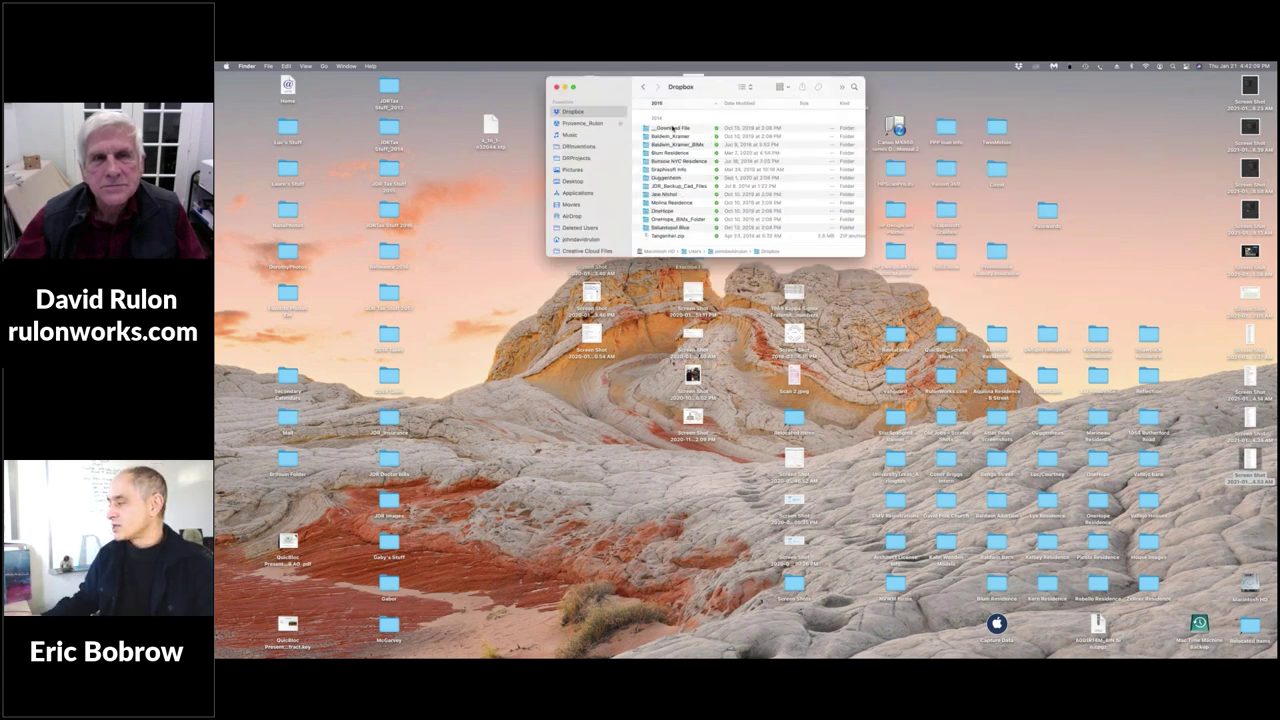
pyautogui.scroll(10, 672, 120)
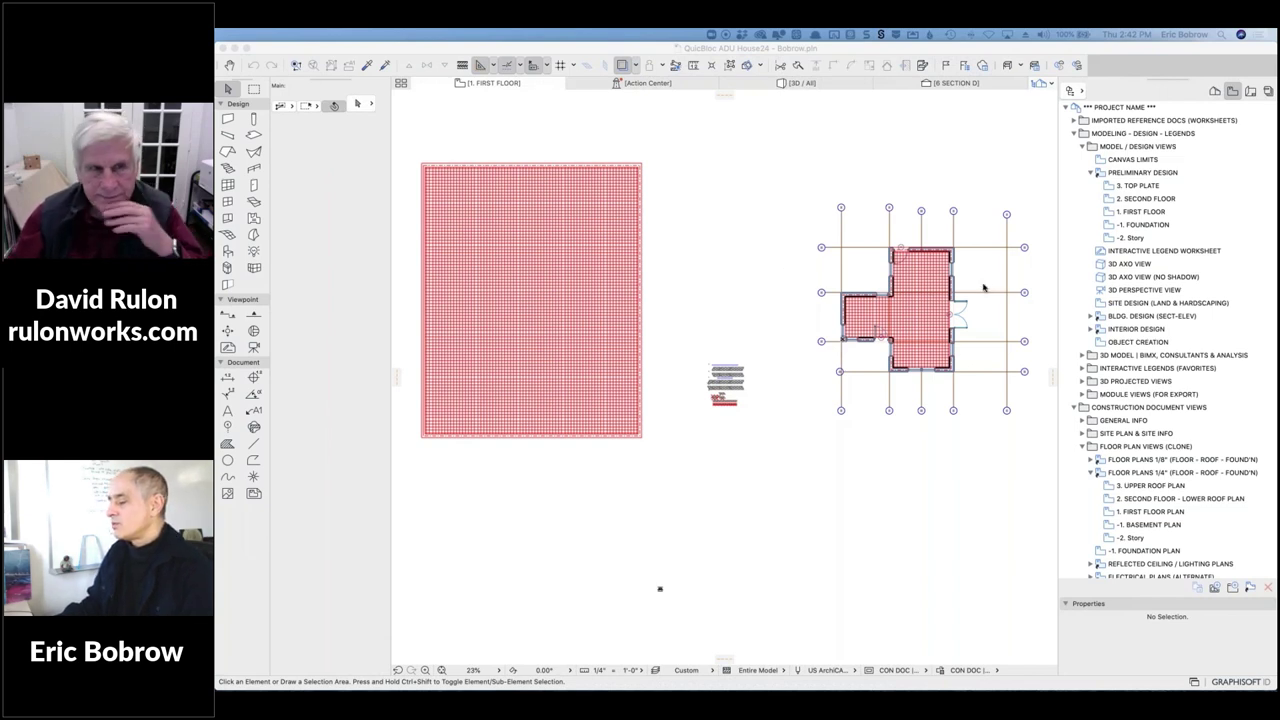
# In ARCHICAD, inspect the house in the first floor plan and the 3D view, ending on the first floor plan.
pyautogui.scroll(5, 975, 287)
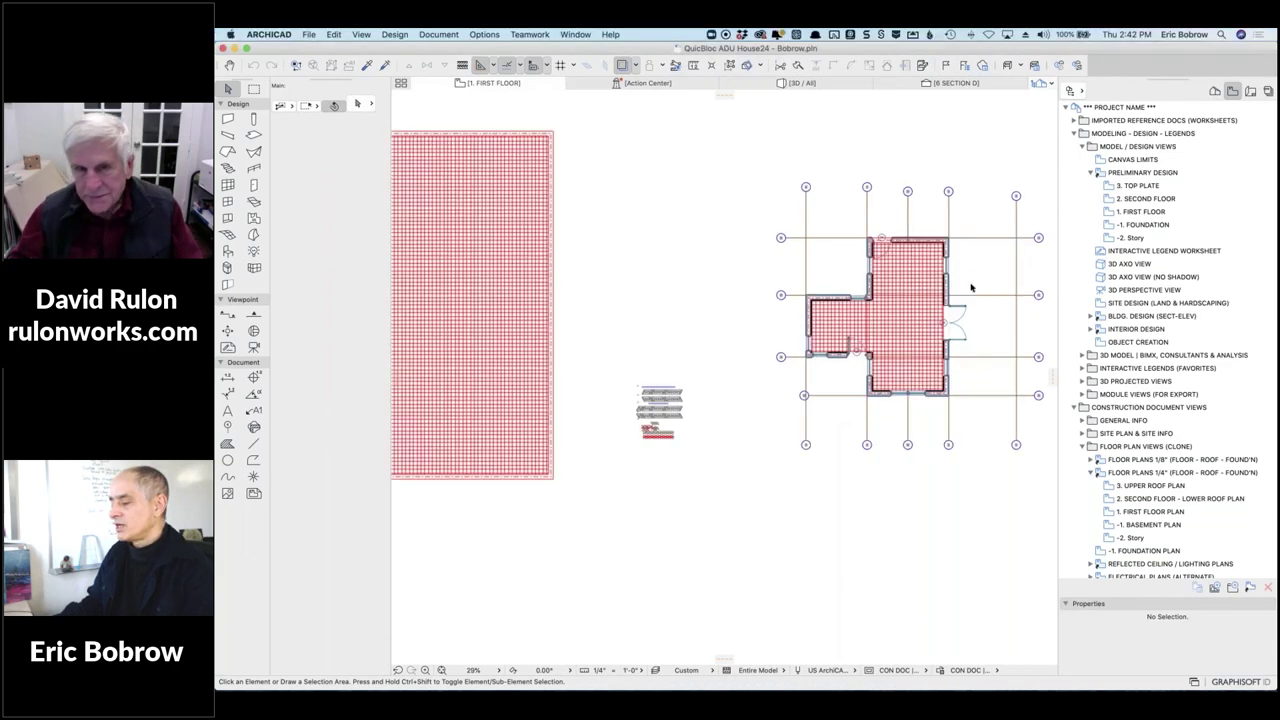
pyautogui.scroll(-3, 975, 288)
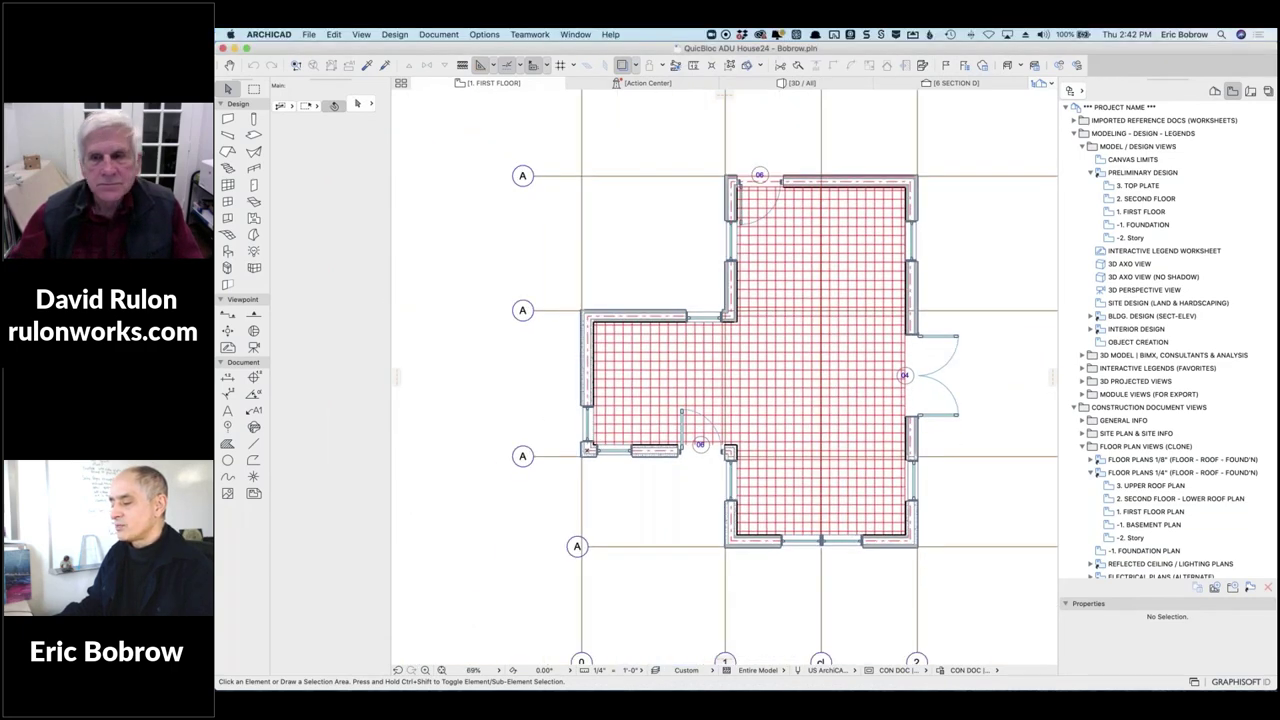
pyautogui.click(820, 84)
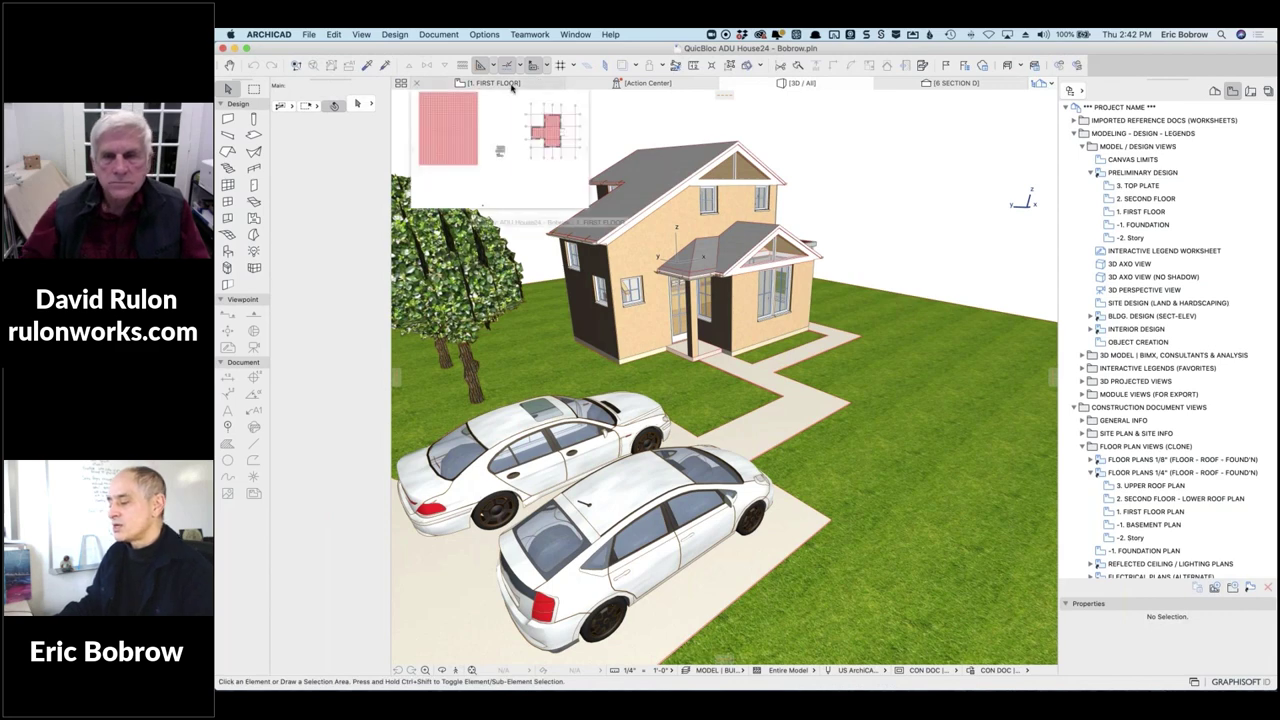
pyautogui.click(494, 83)
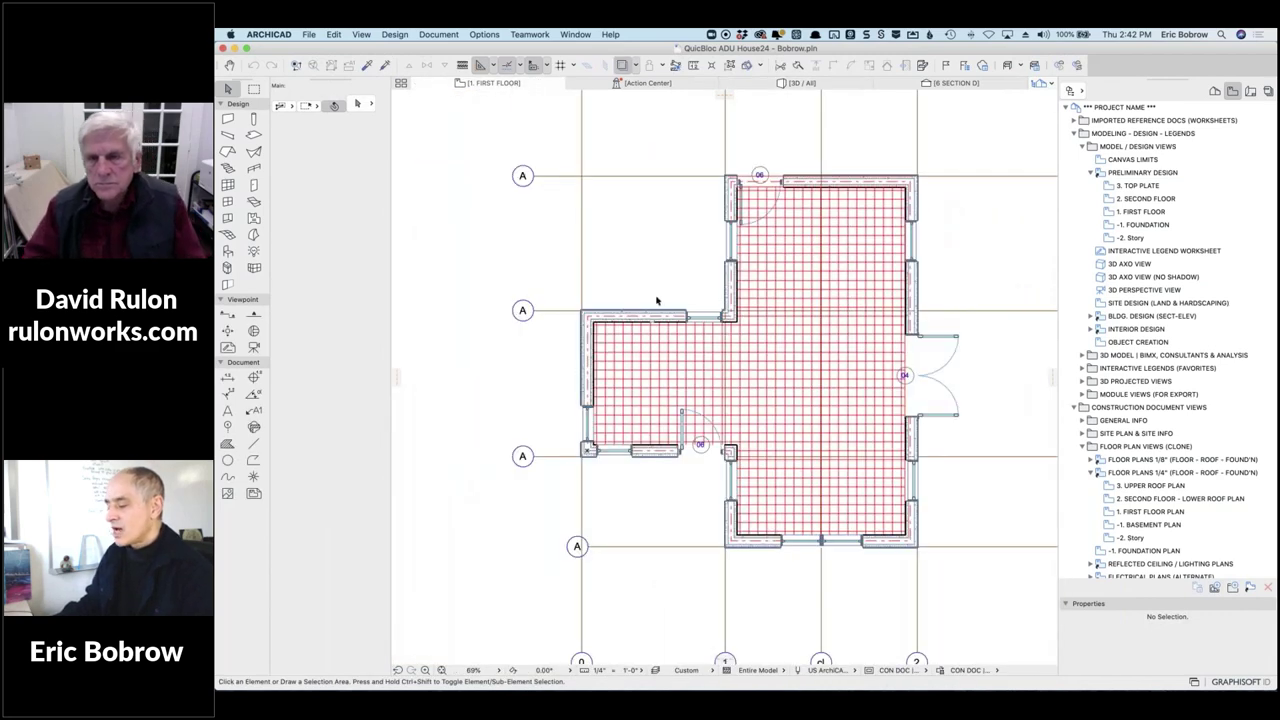
# Suspend grouping for the floor plan linework and select one vertical red grid line below the window in the projecting wing.
pyautogui.scroll(5, 657, 300)
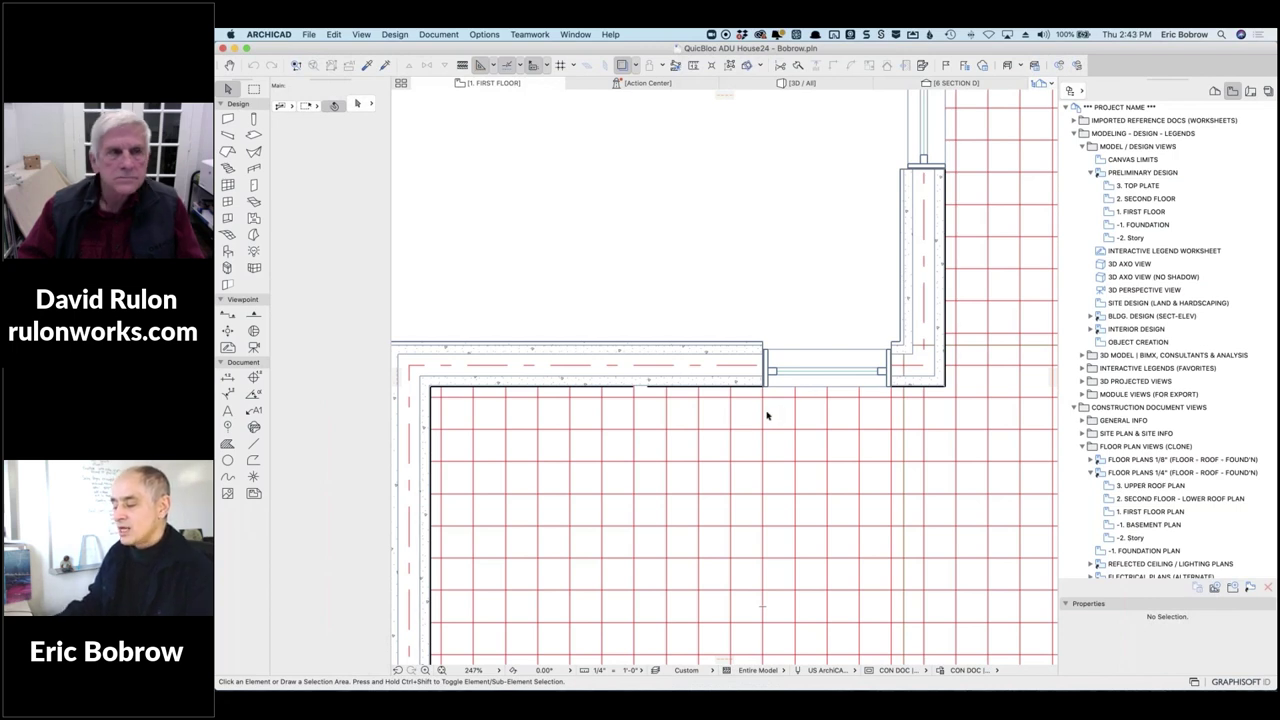
pyautogui.press('super+a')
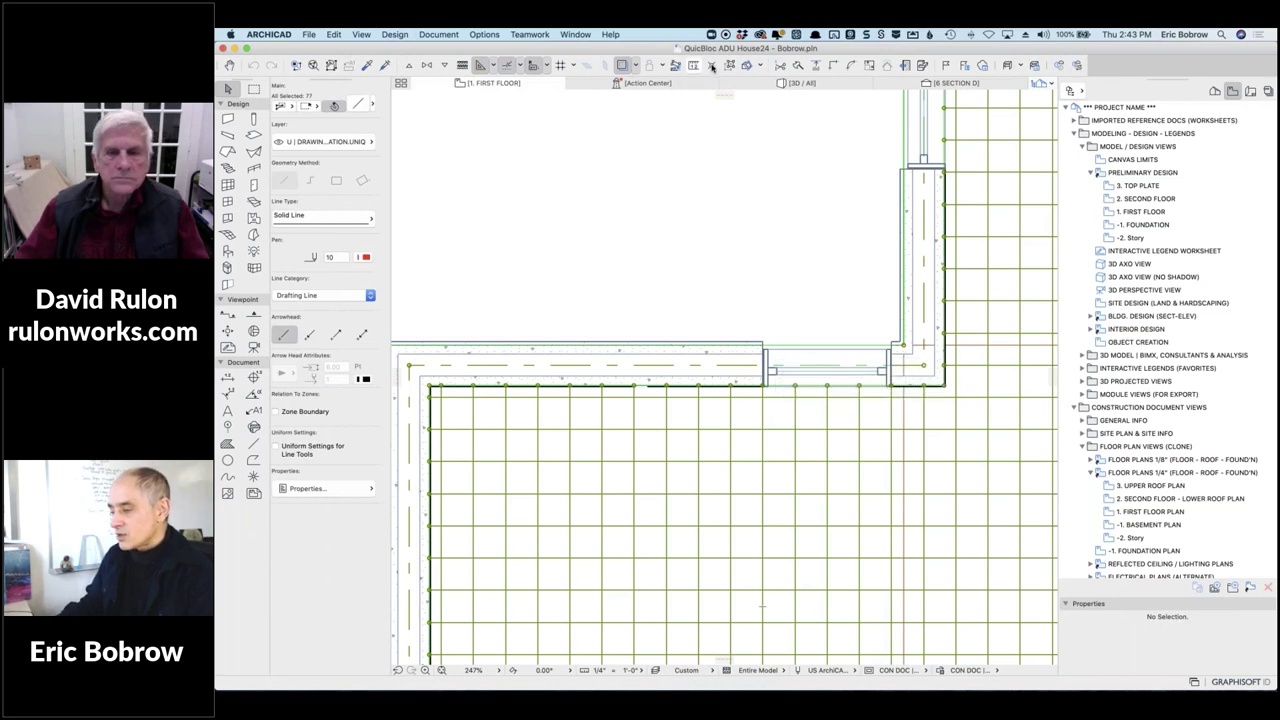
pyautogui.click(730, 66)
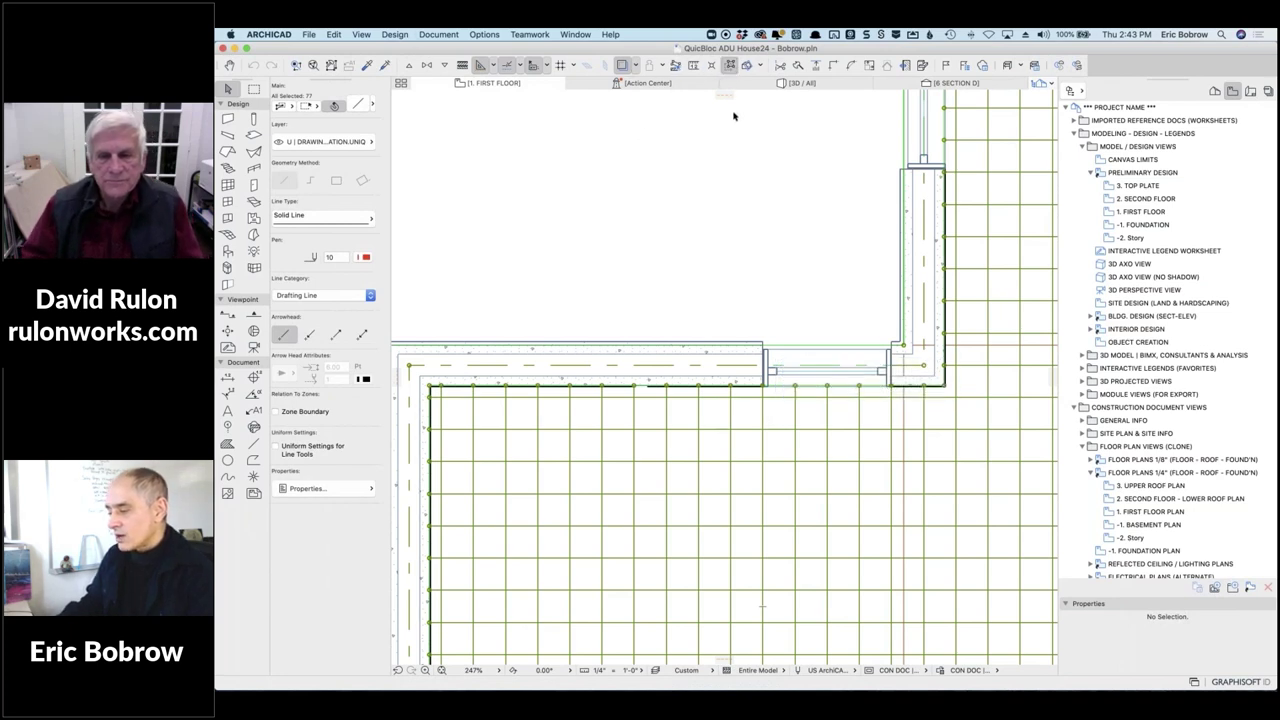
pyautogui.press('Escape')
pyautogui.click(795, 417)
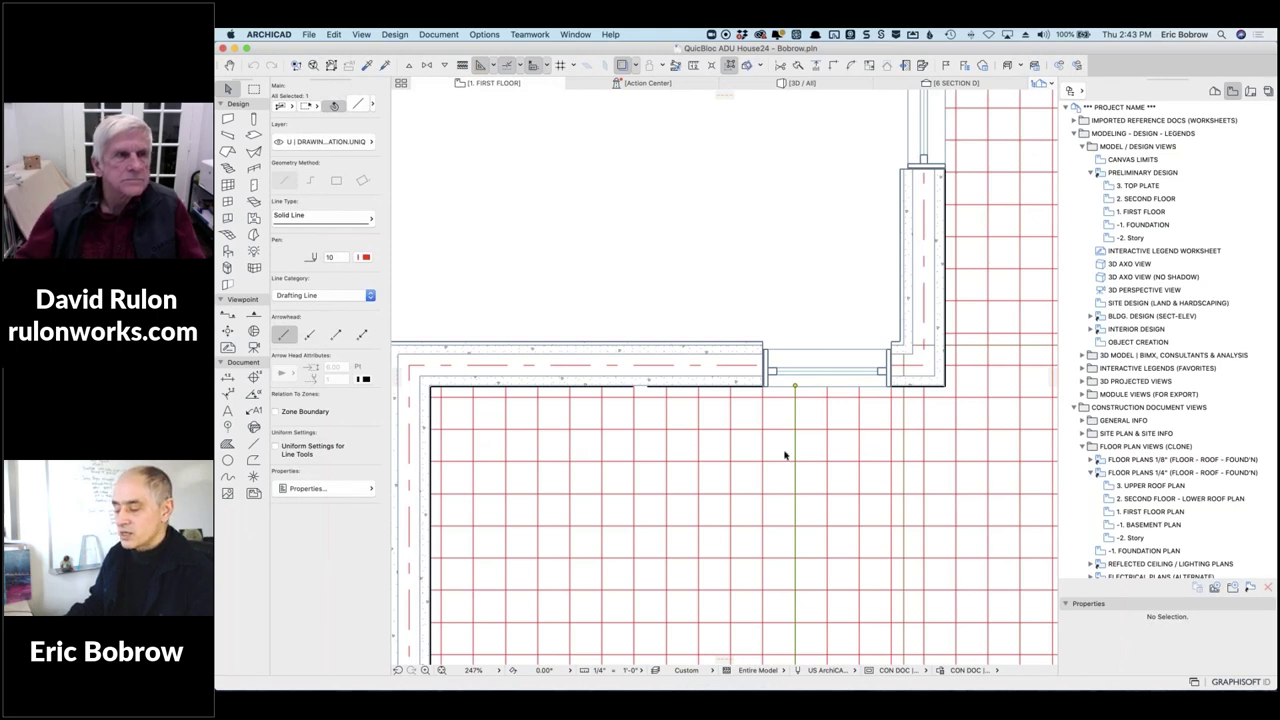
# Examine the large rectangular master grid beside the house plan and clear the line selection.
pyautogui.scroll(-5, 786, 455)
pyautogui.scroll(-3, 786, 455)
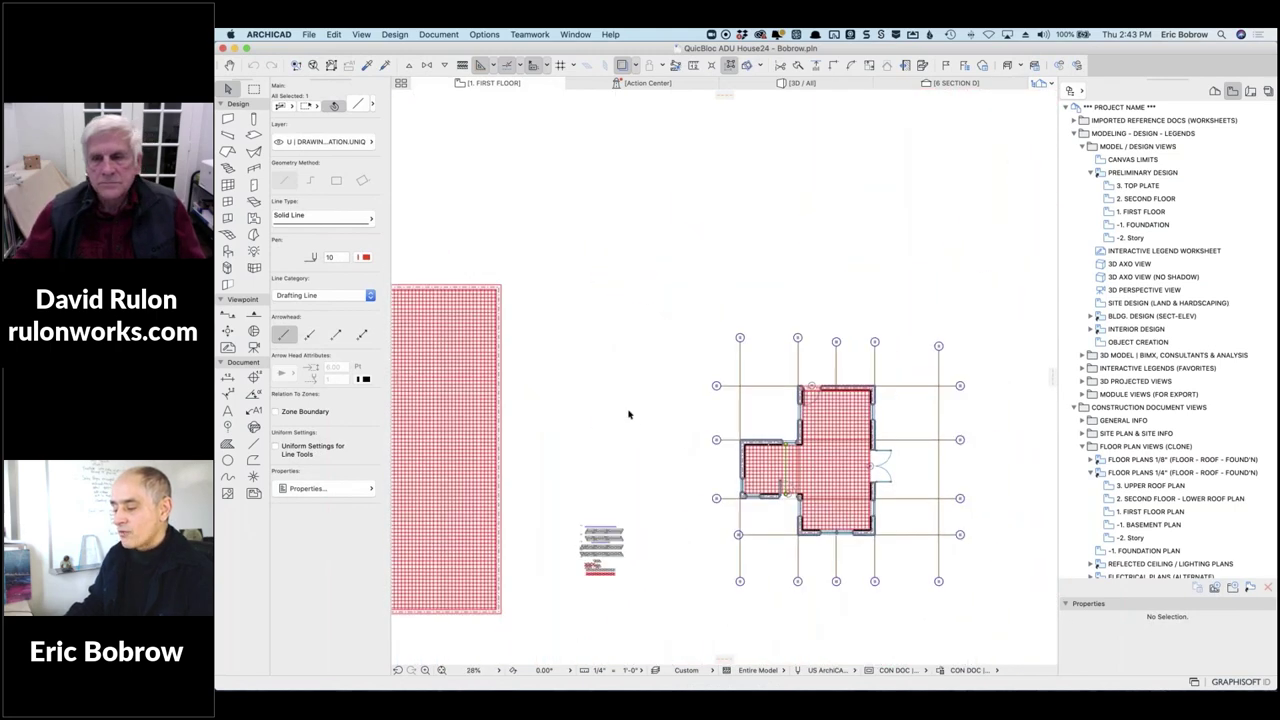
pyautogui.hscroll(-5, 911, 382)
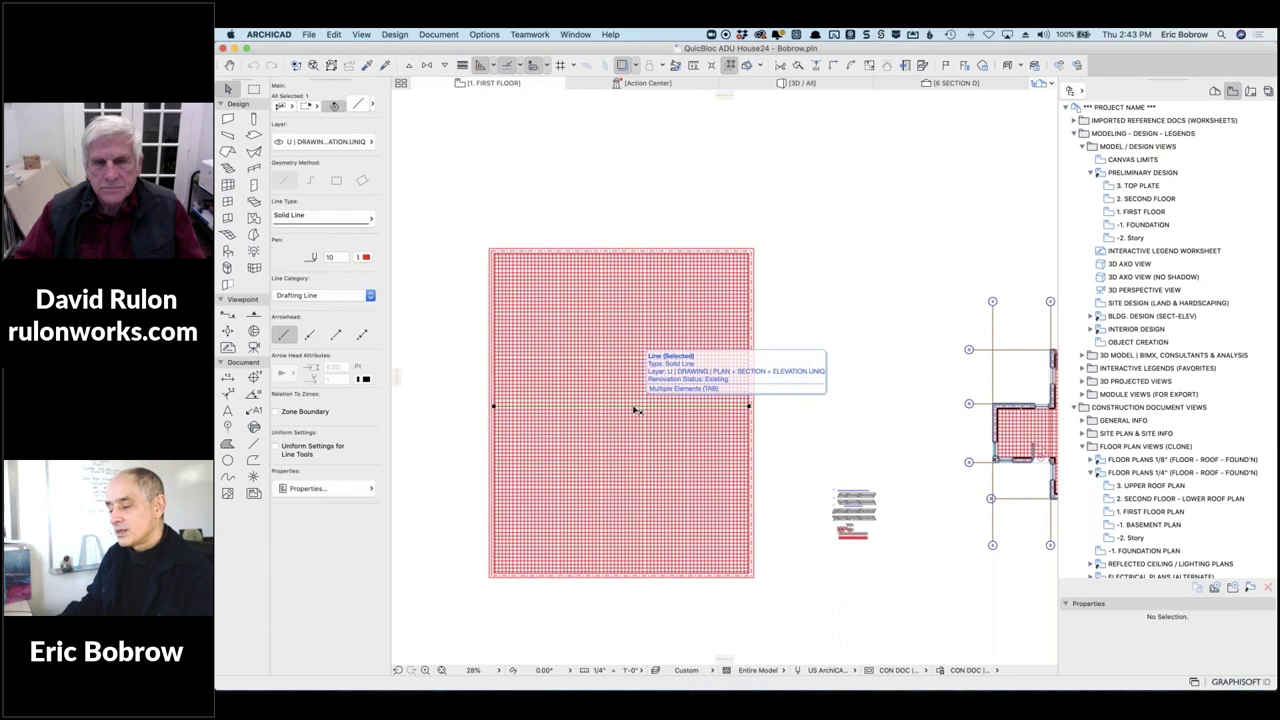
pyautogui.hscroll(5, 816, 371)
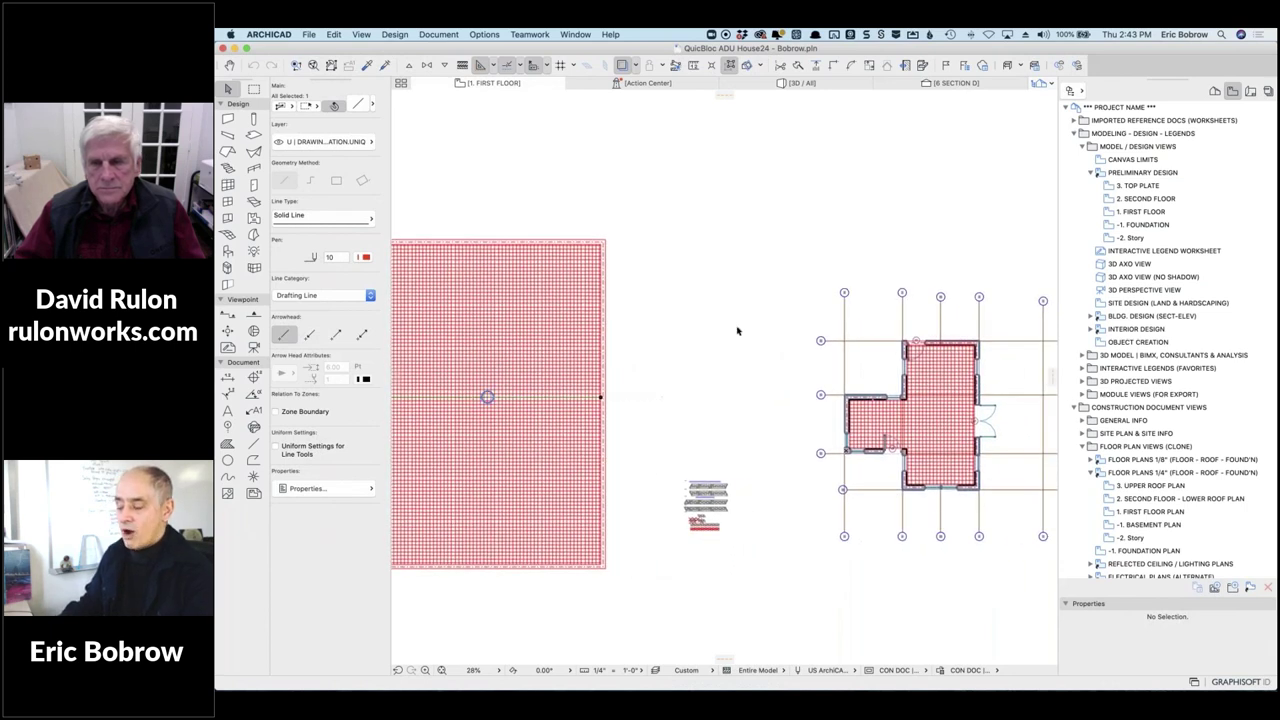
pyautogui.press('Escape')
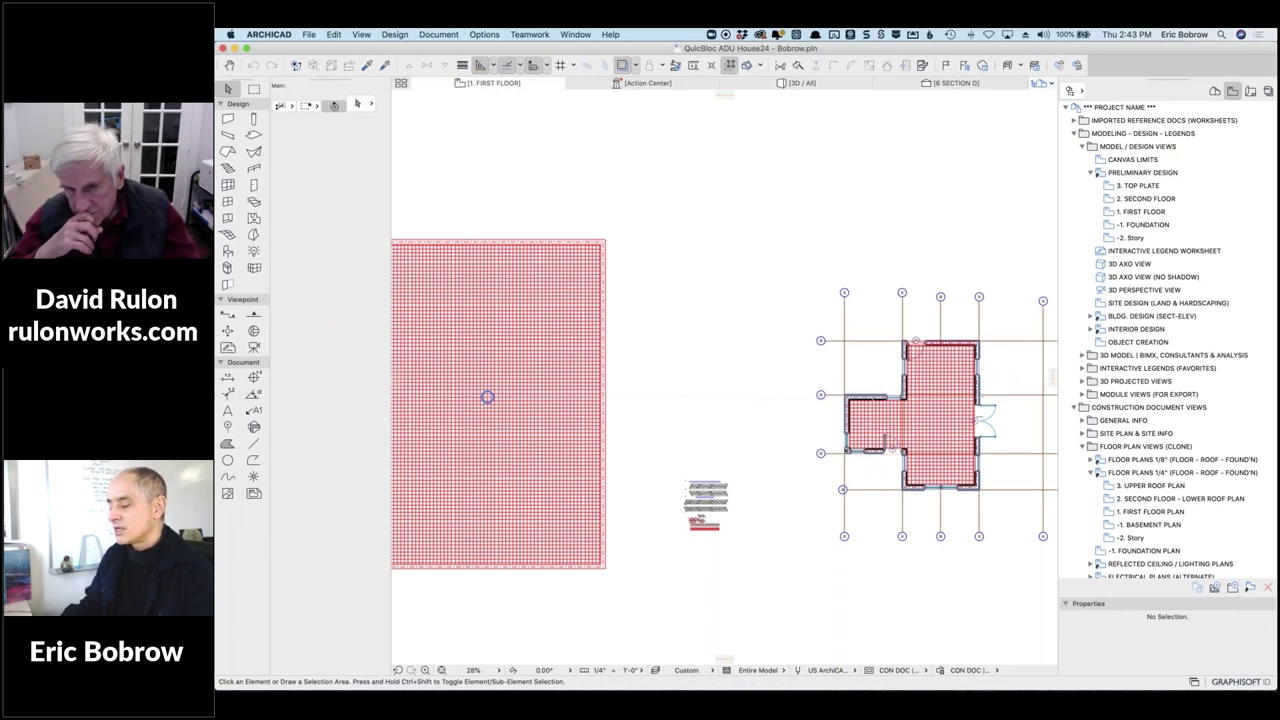
# Measure the spacing between two vertical red grid lines just inside the wing's upper wall.
pyautogui.scroll(6, 878, 400)
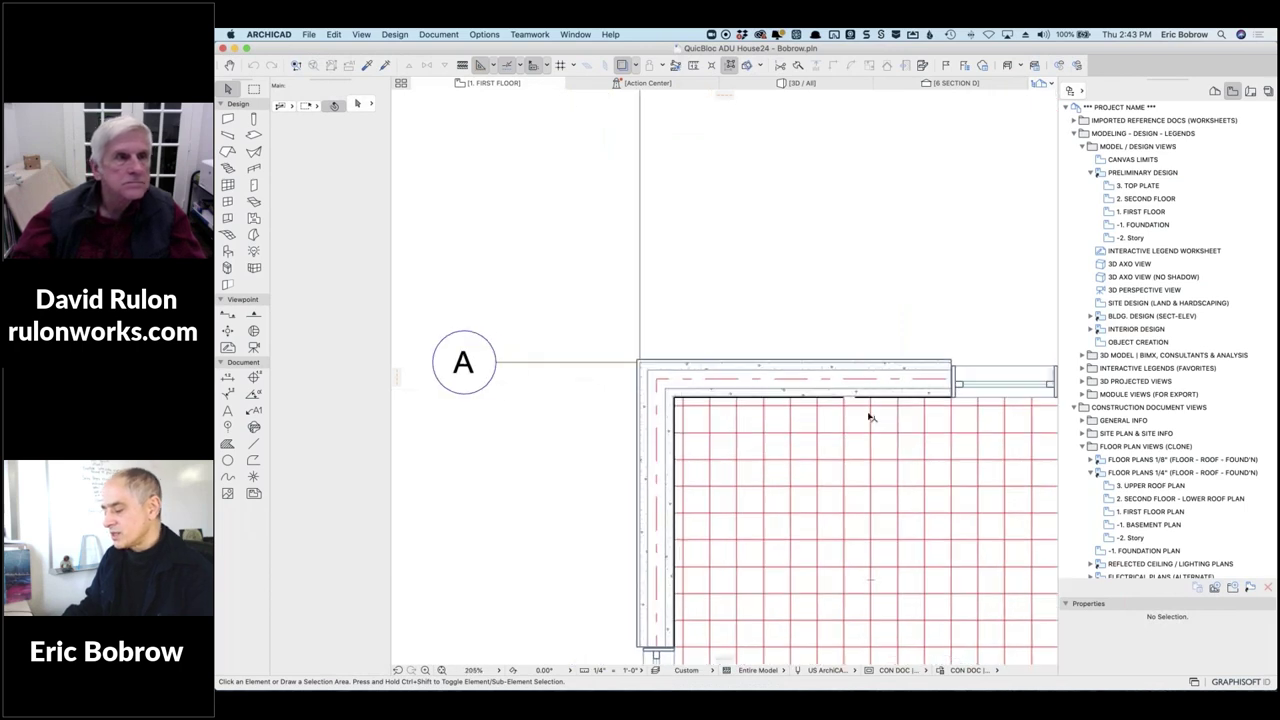
pyautogui.press('m')
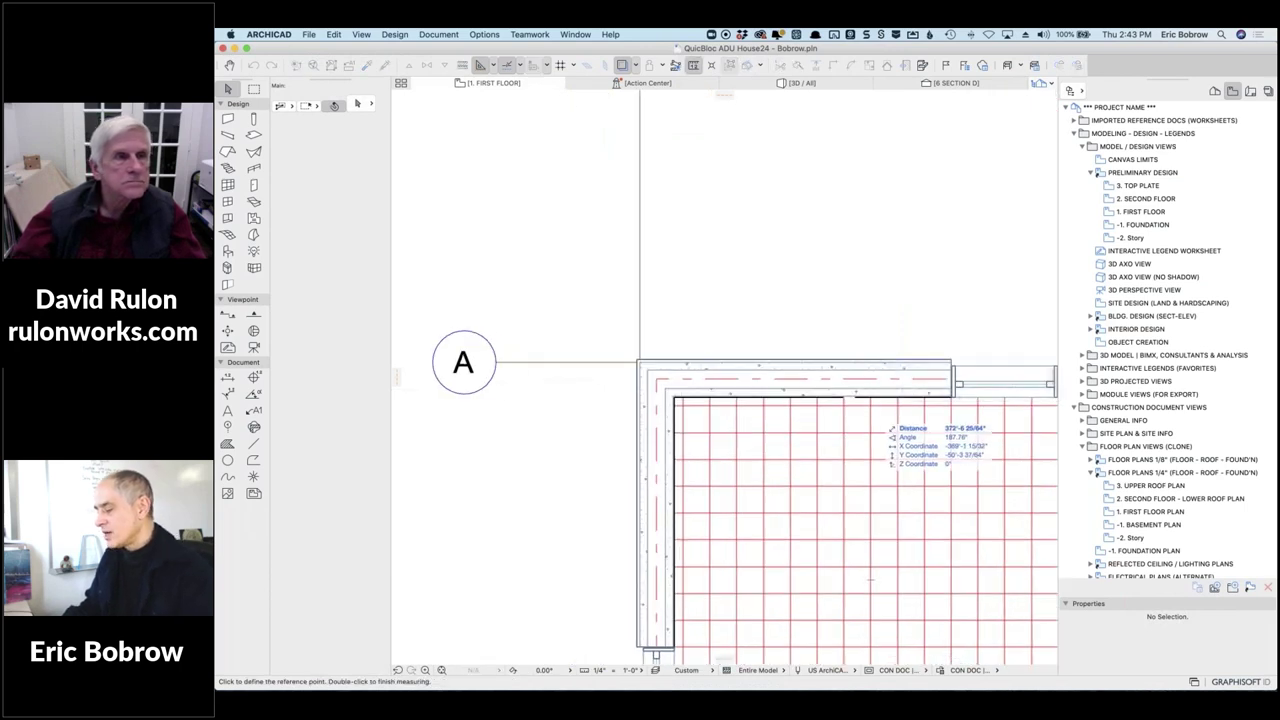
pyautogui.click(870, 406)
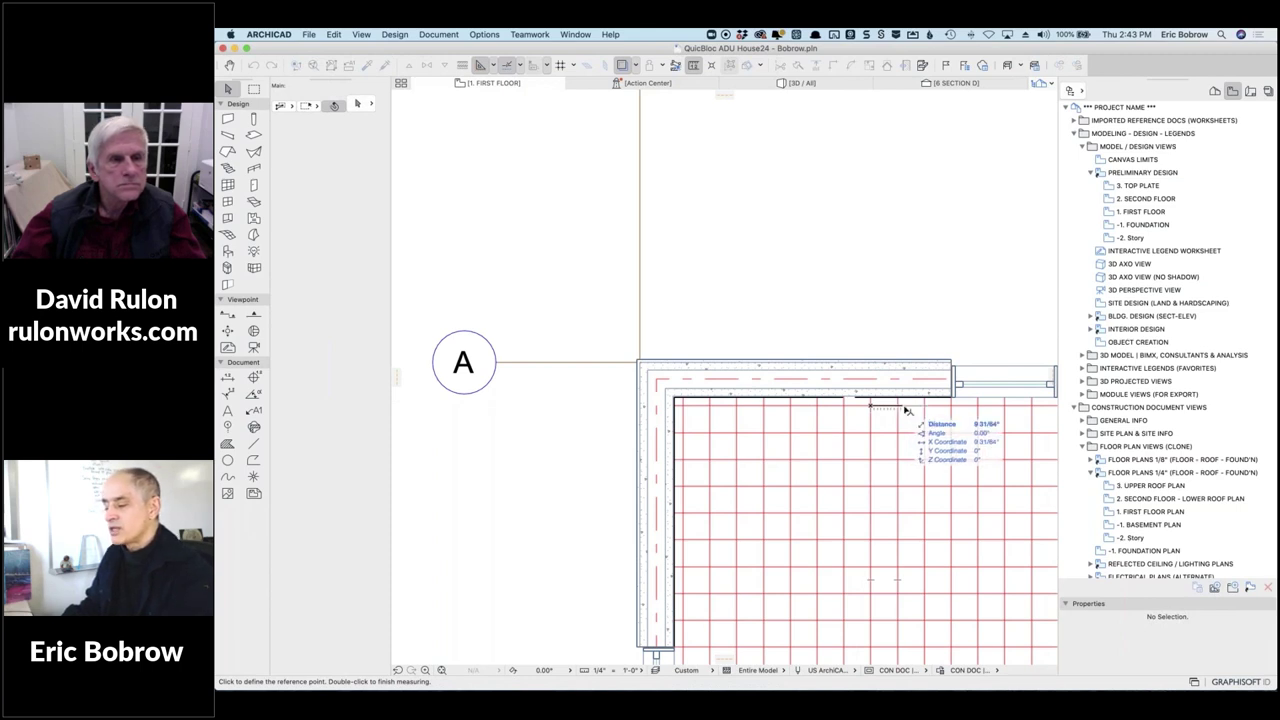
pyautogui.press('Escape')
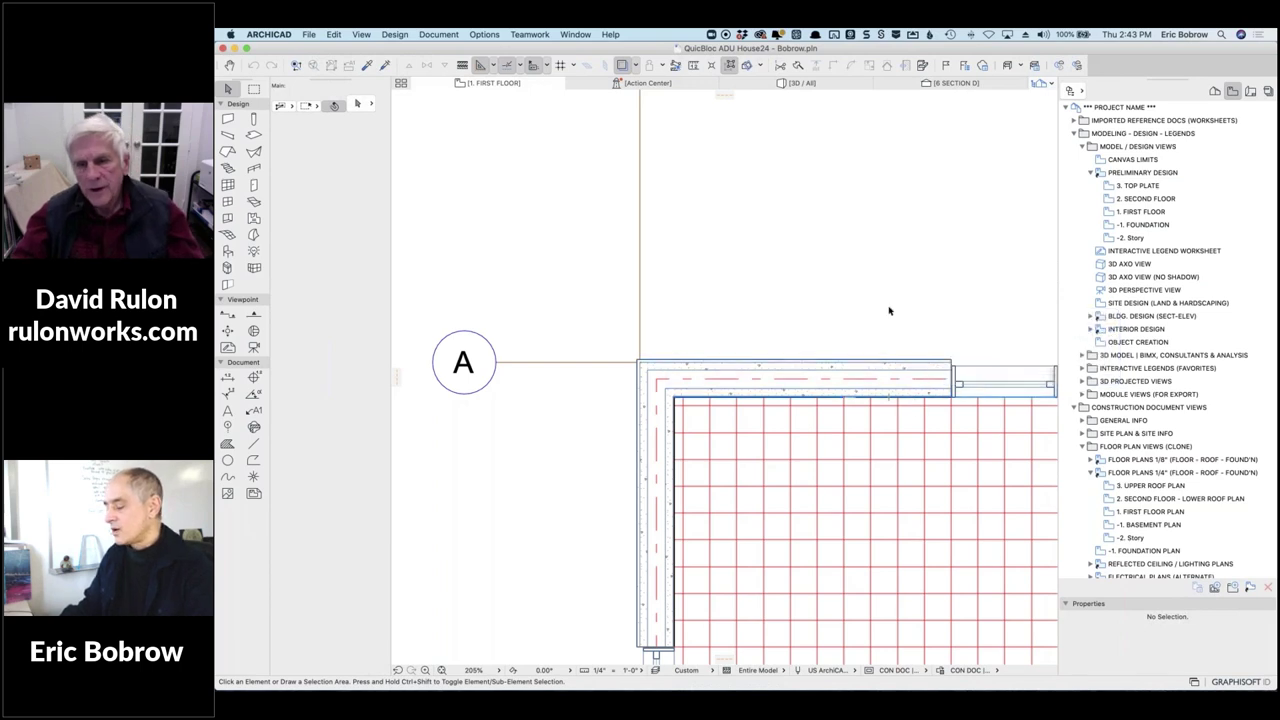
# Select the red double-dashed centreline running inside the walls at the upper-left corner of the projecting wing.
pyautogui.scroll(-5, 889, 311)
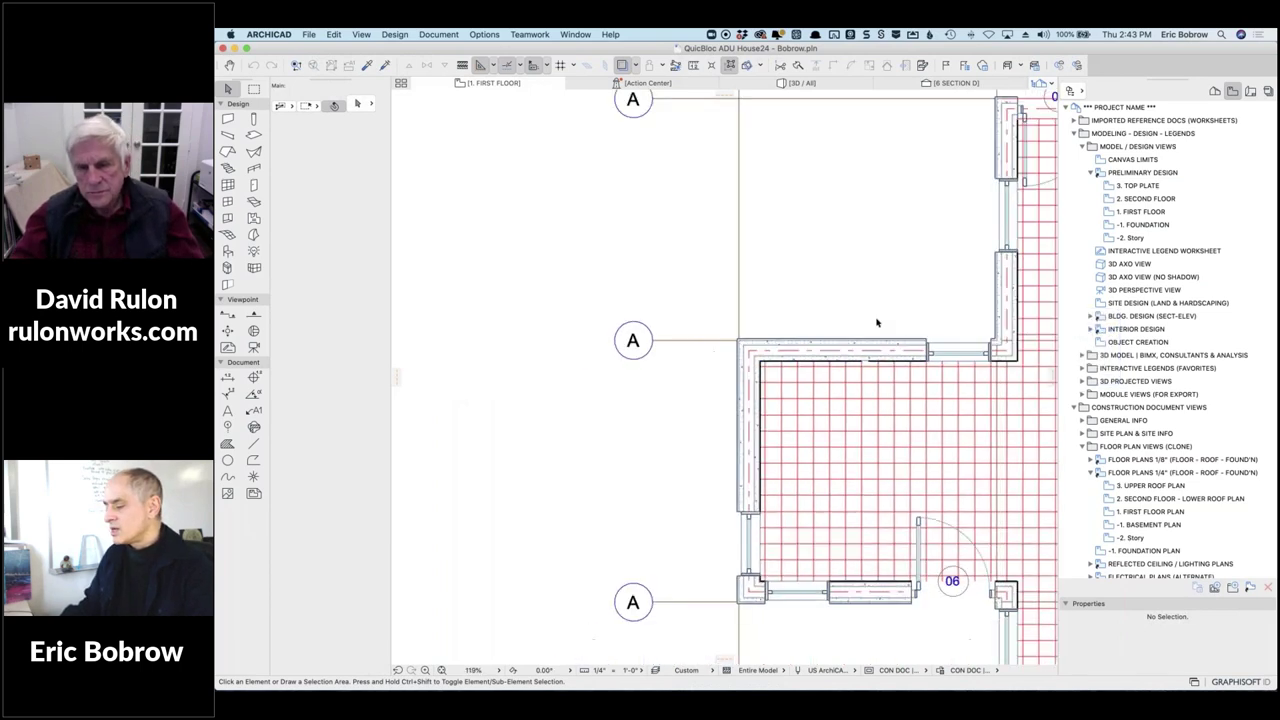
pyautogui.scroll(4, 820, 357)
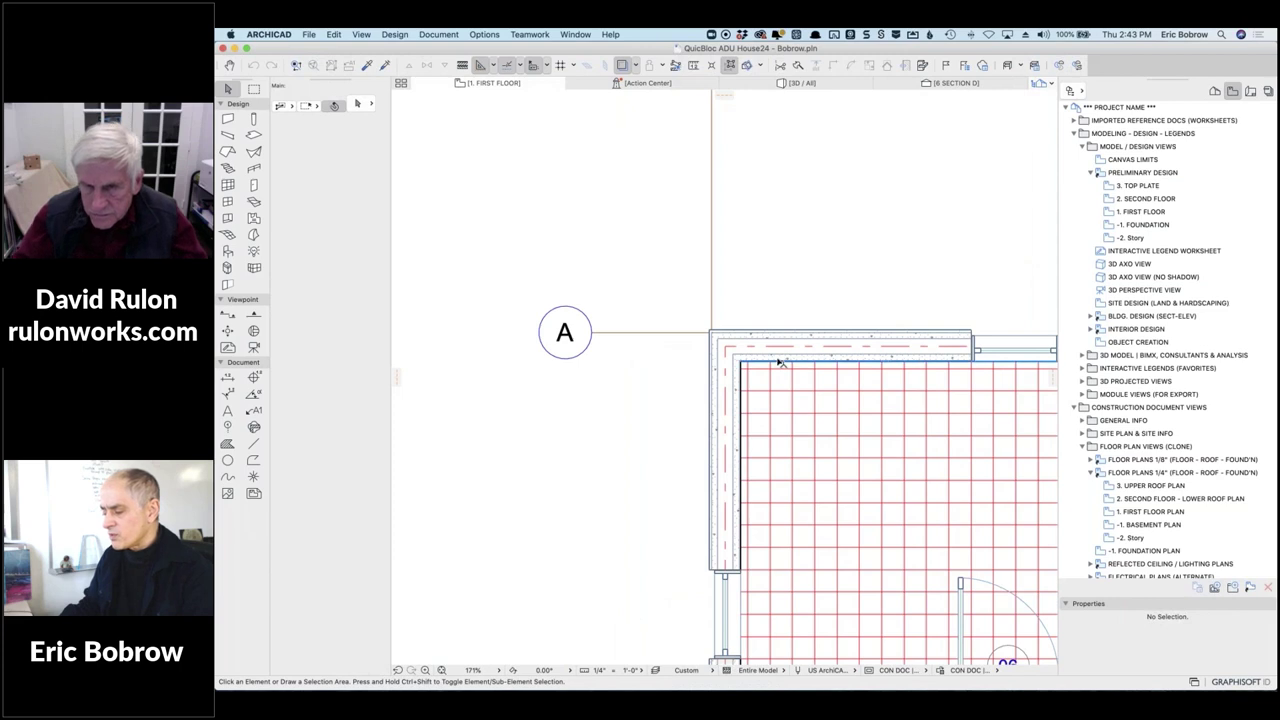
pyautogui.scroll(5, 792, 354)
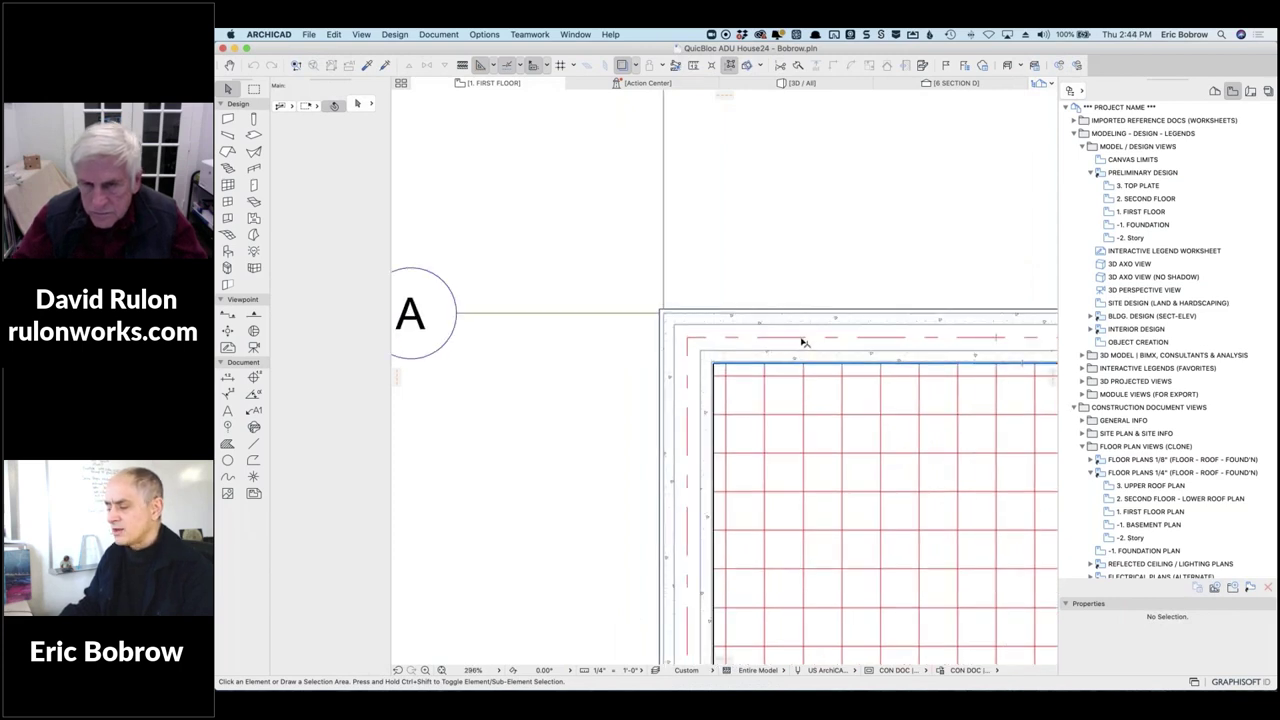
pyautogui.click(803, 342)
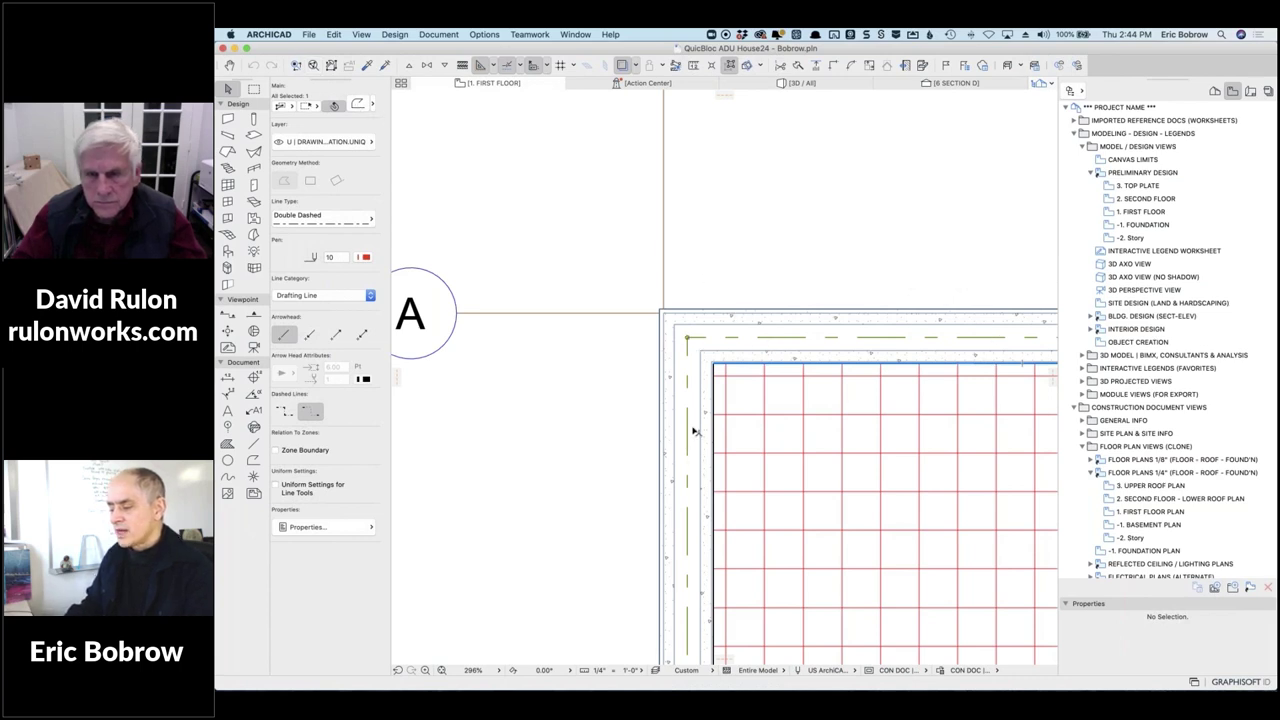
# Measure from the wing's upper-left wall centreline corner to the nearest red grid intersection and inspect the first vertical grid line.
pyautogui.click(703, 286)
pyautogui.press('m')
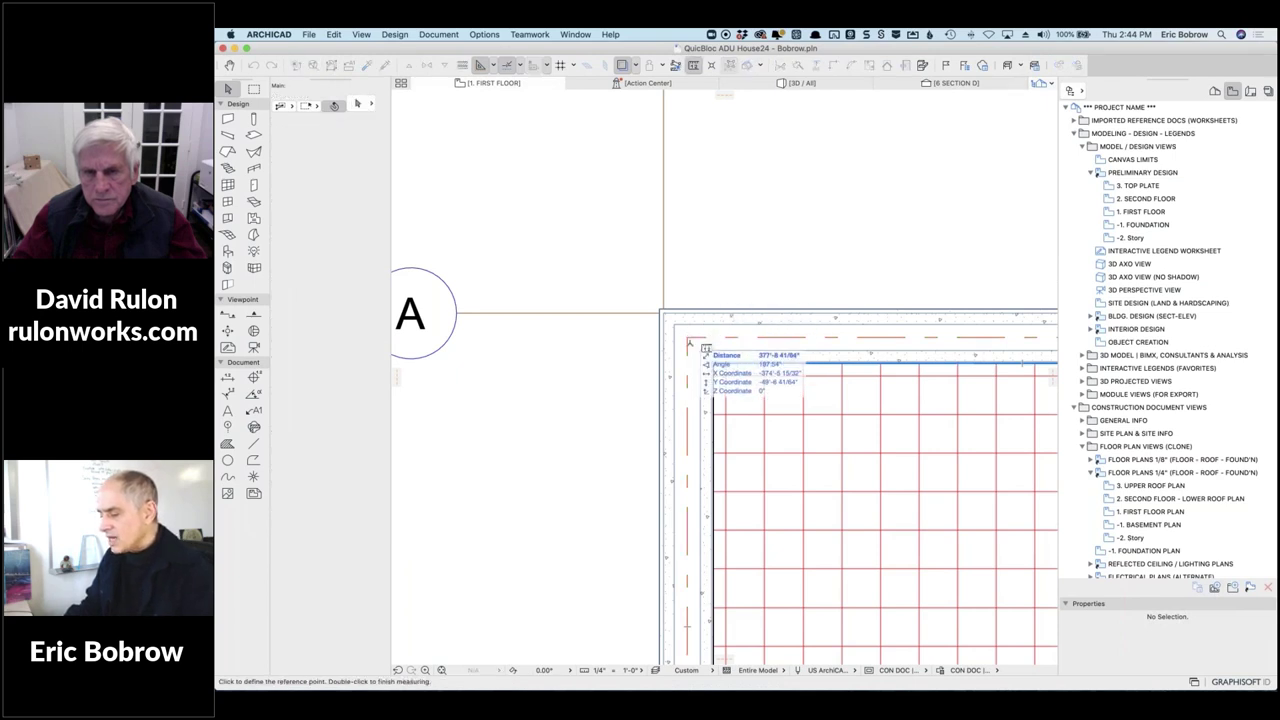
pyautogui.click(687, 337)
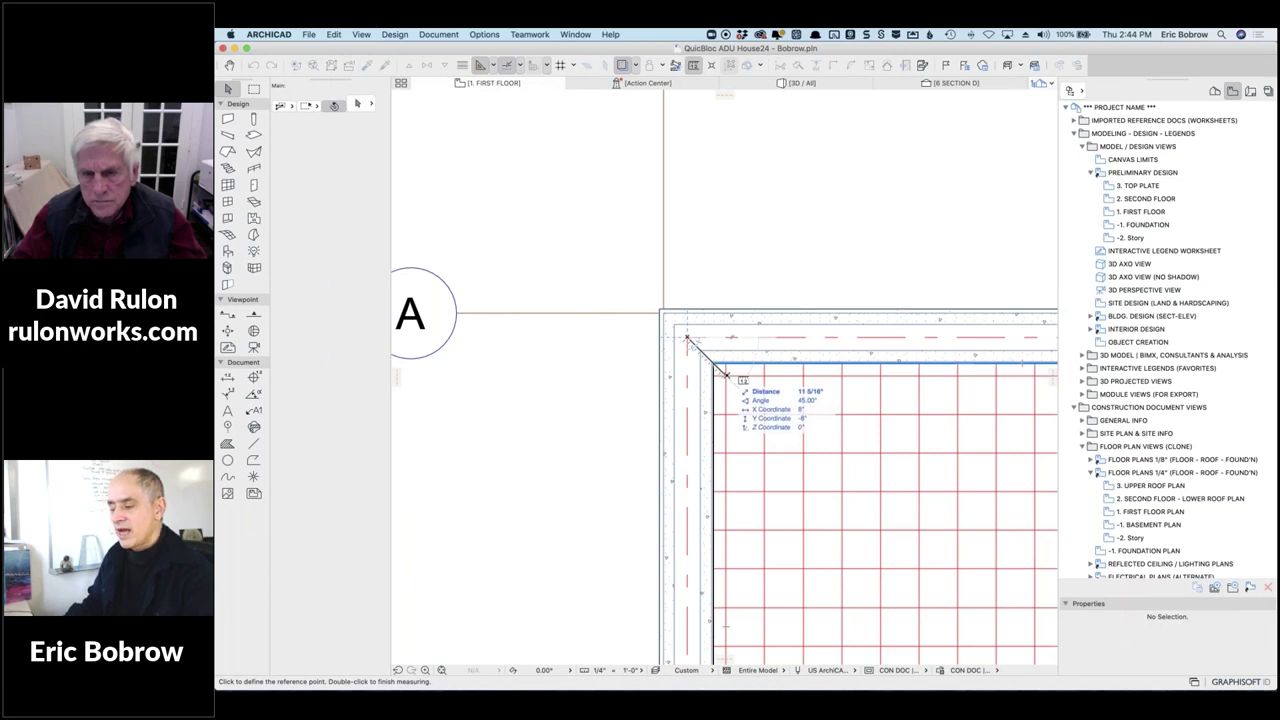
pyautogui.click(724, 375)
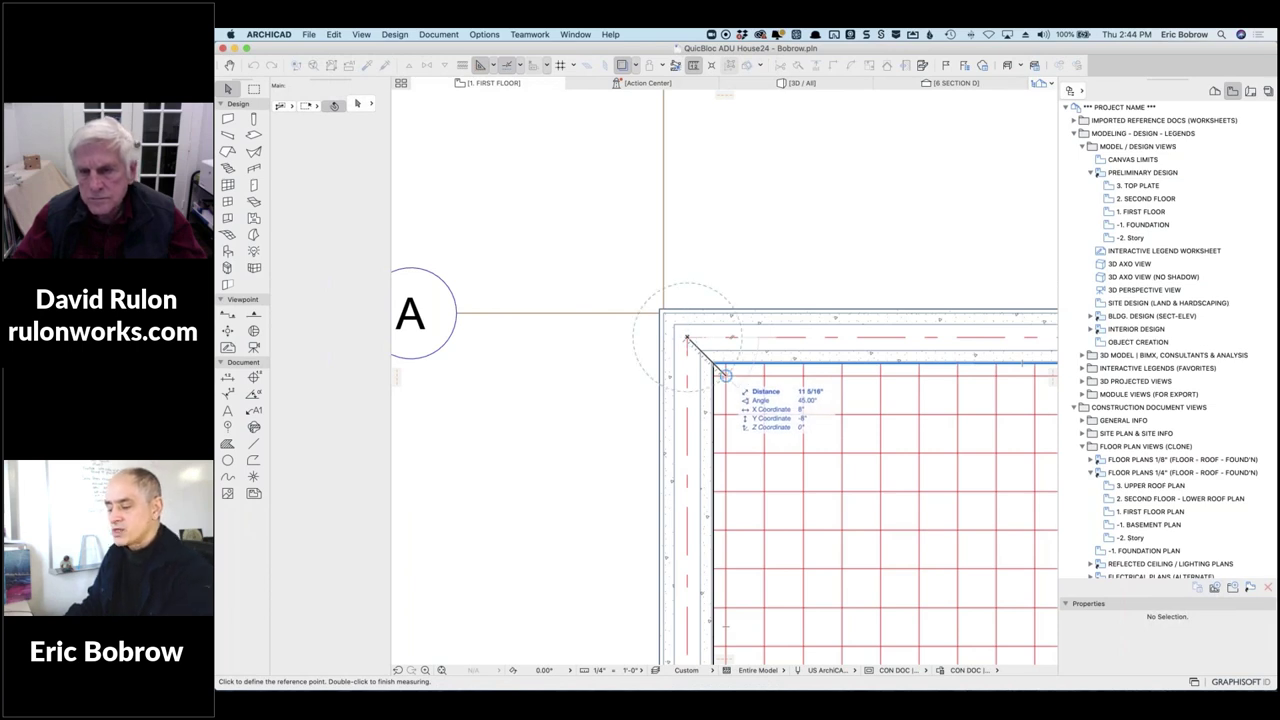
pyautogui.press('Escape')
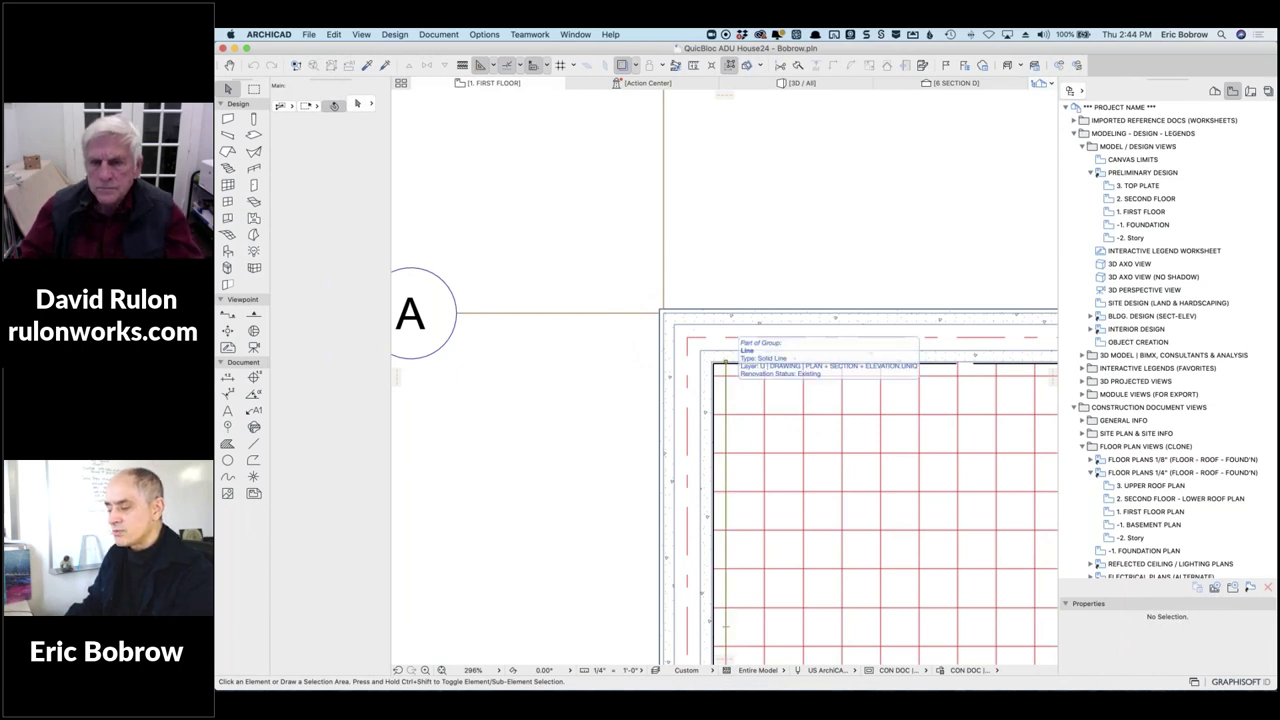
pyautogui.click(727, 372)
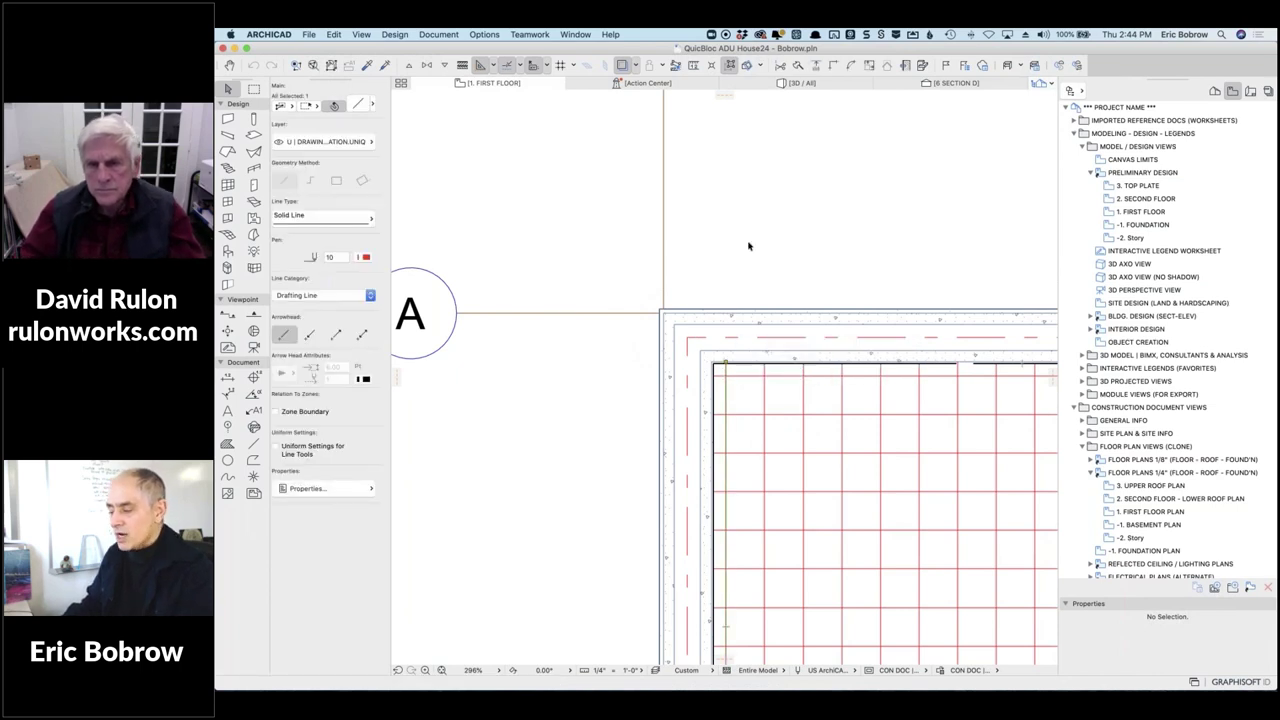
pyautogui.press('Escape')
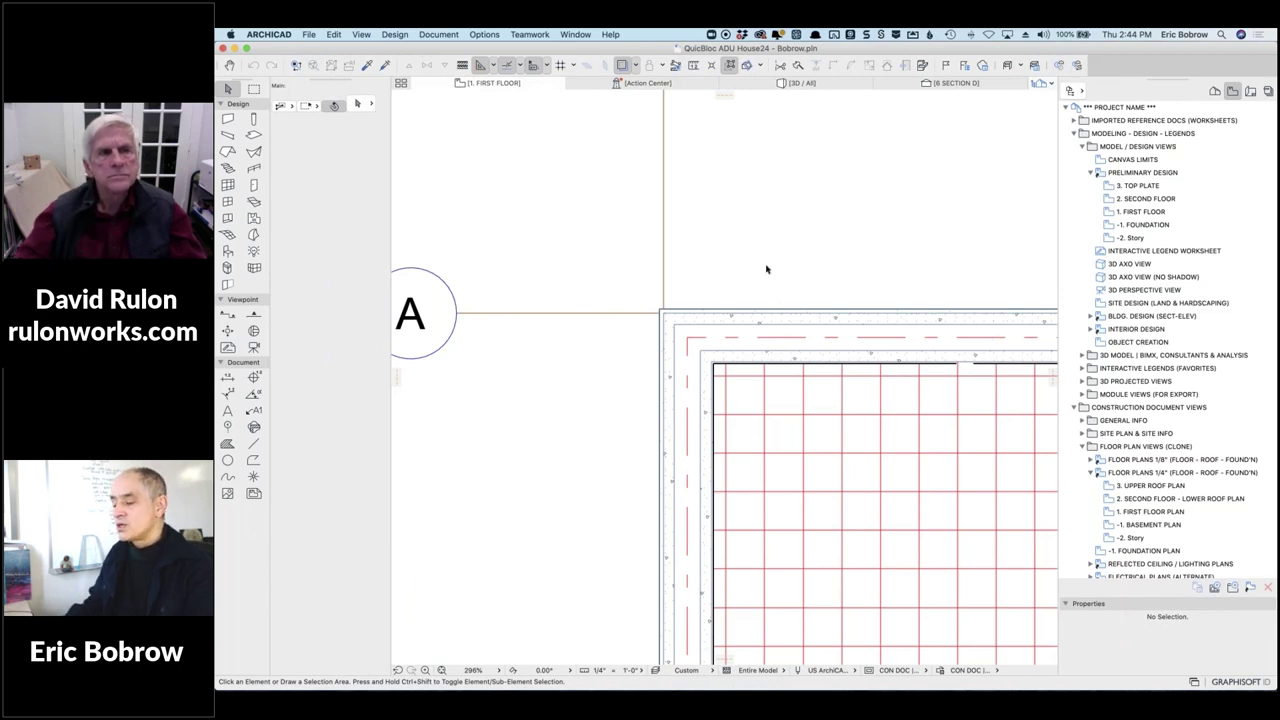
# Pick up the settings of the wing's upper exterior wall and draw a 12' horizontal wall in the empty area below the plan.
pyautogui.scroll(-10, 719, 289)
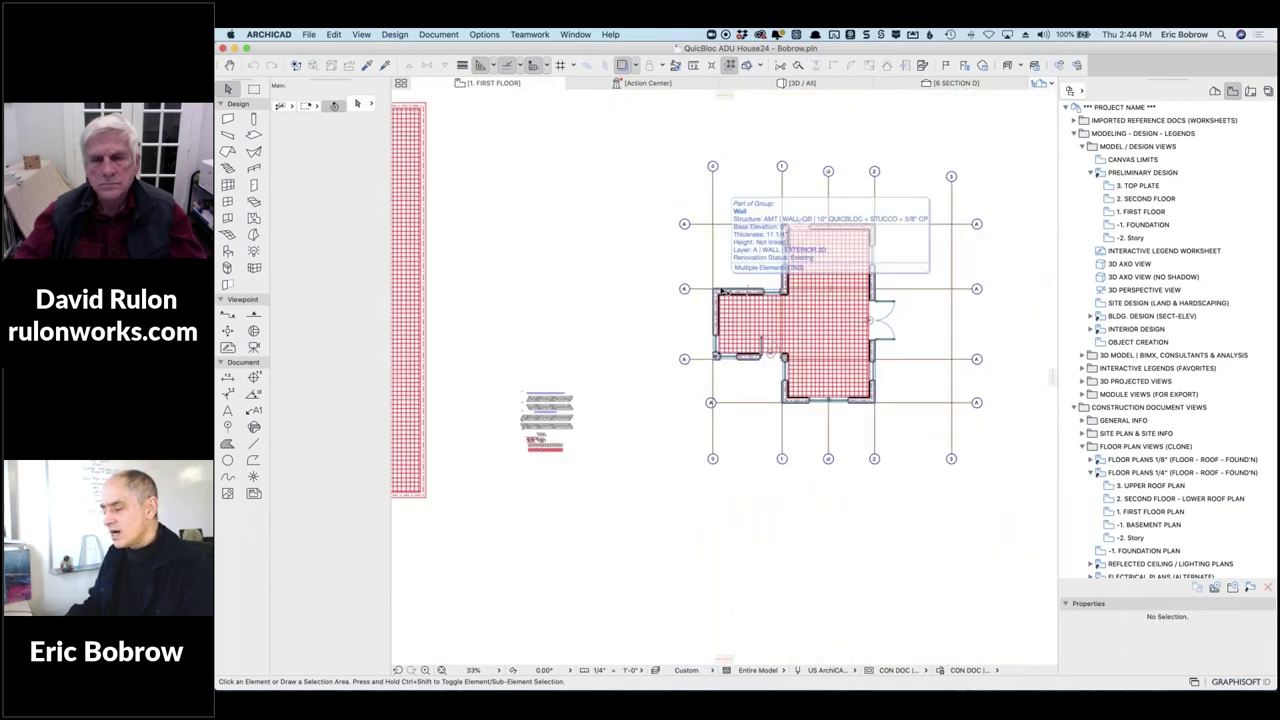
pyautogui.scroll(6, 720, 289)
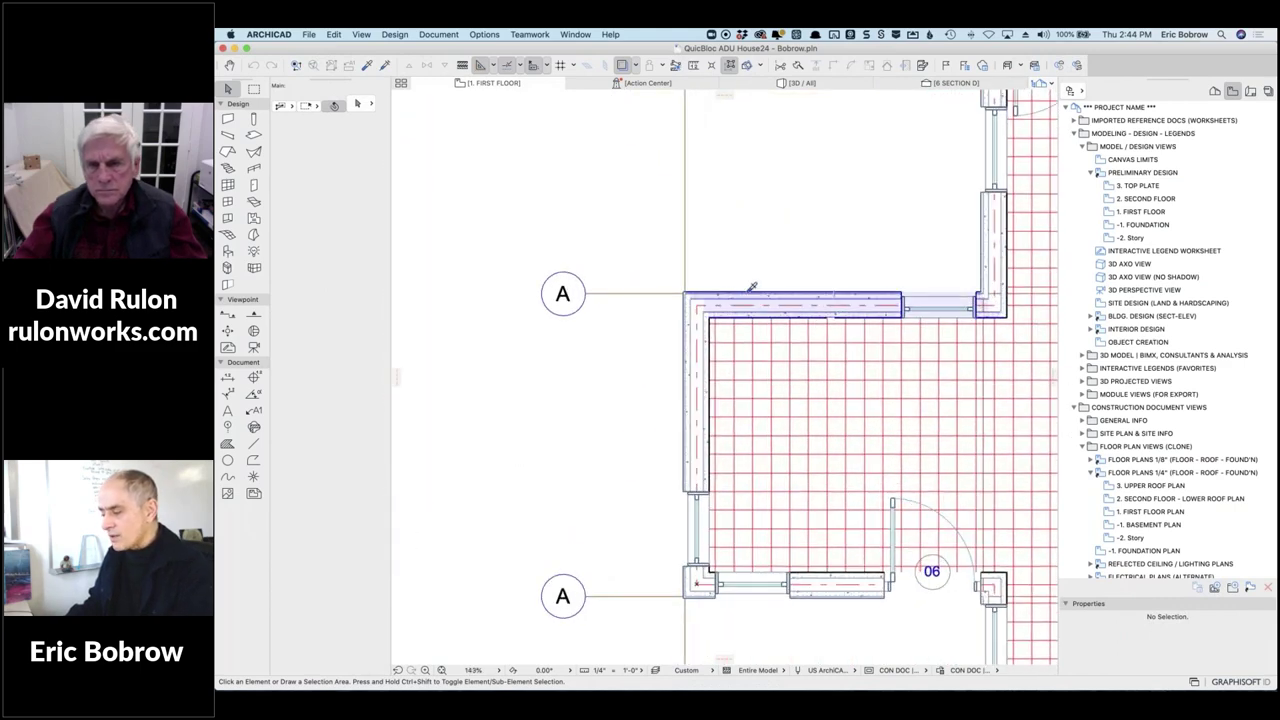
pyautogui.keyDown('alt'); pyautogui.click(751, 289); pyautogui.keyUp('alt')
pyautogui.scroll(-3, 767, 381)
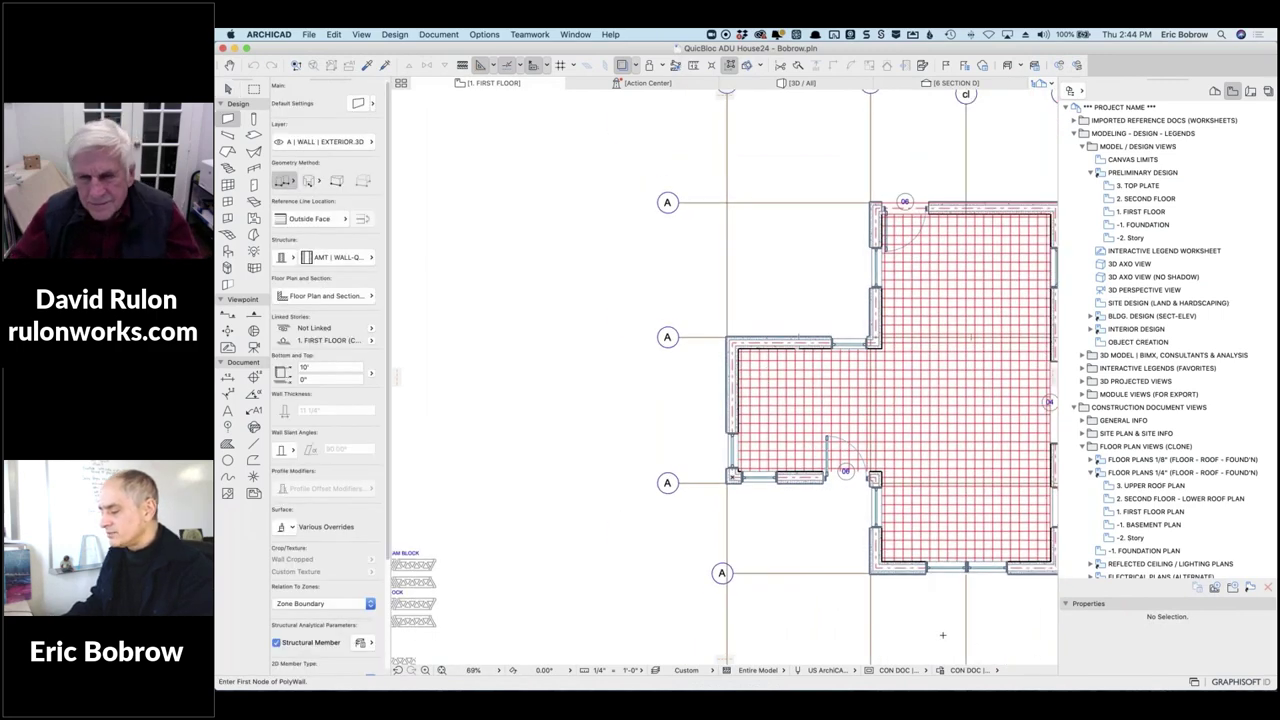
pyautogui.moveTo(945, 632); pyautogui.dragTo(837, 327, button='middle')
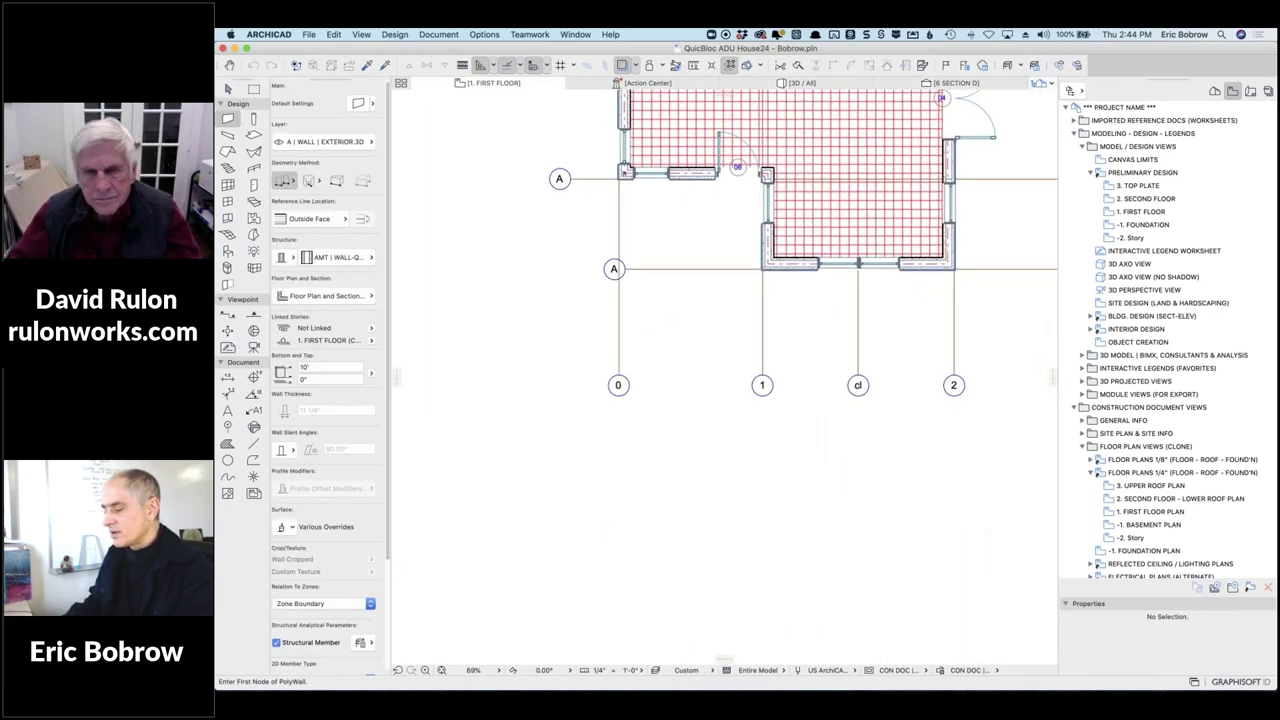
pyautogui.click(735, 471)
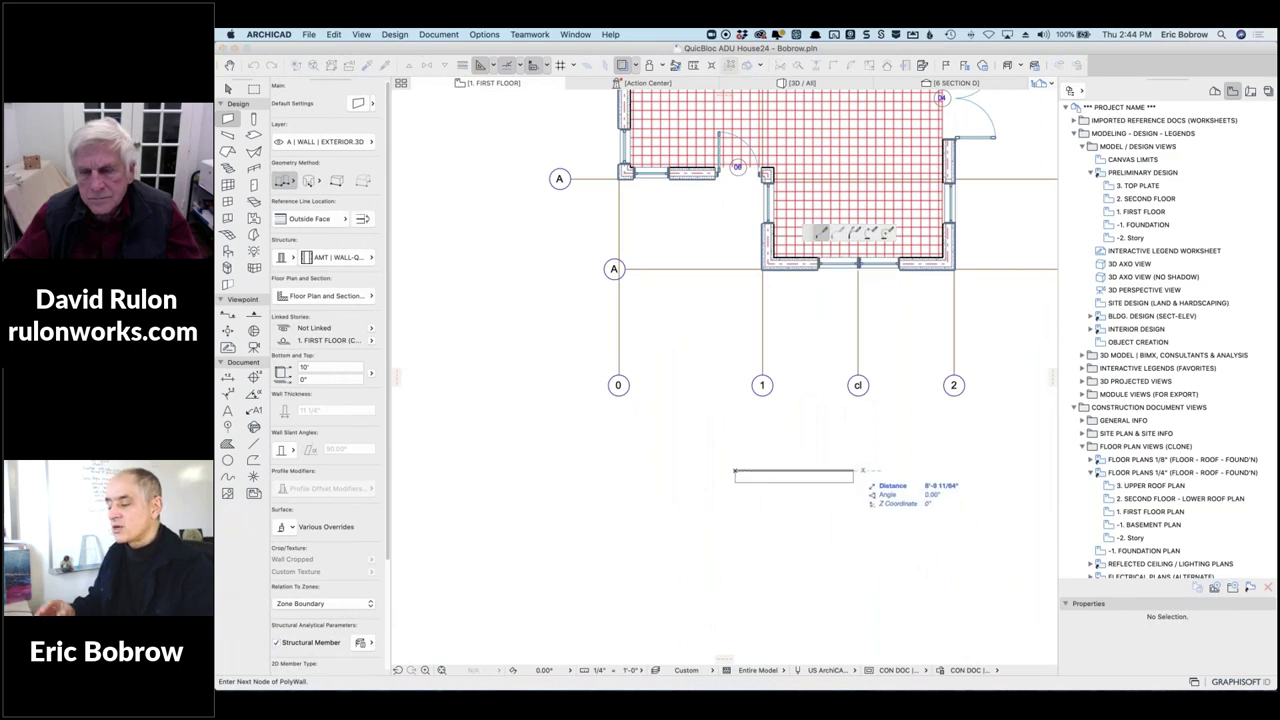
pyautogui.write('12')
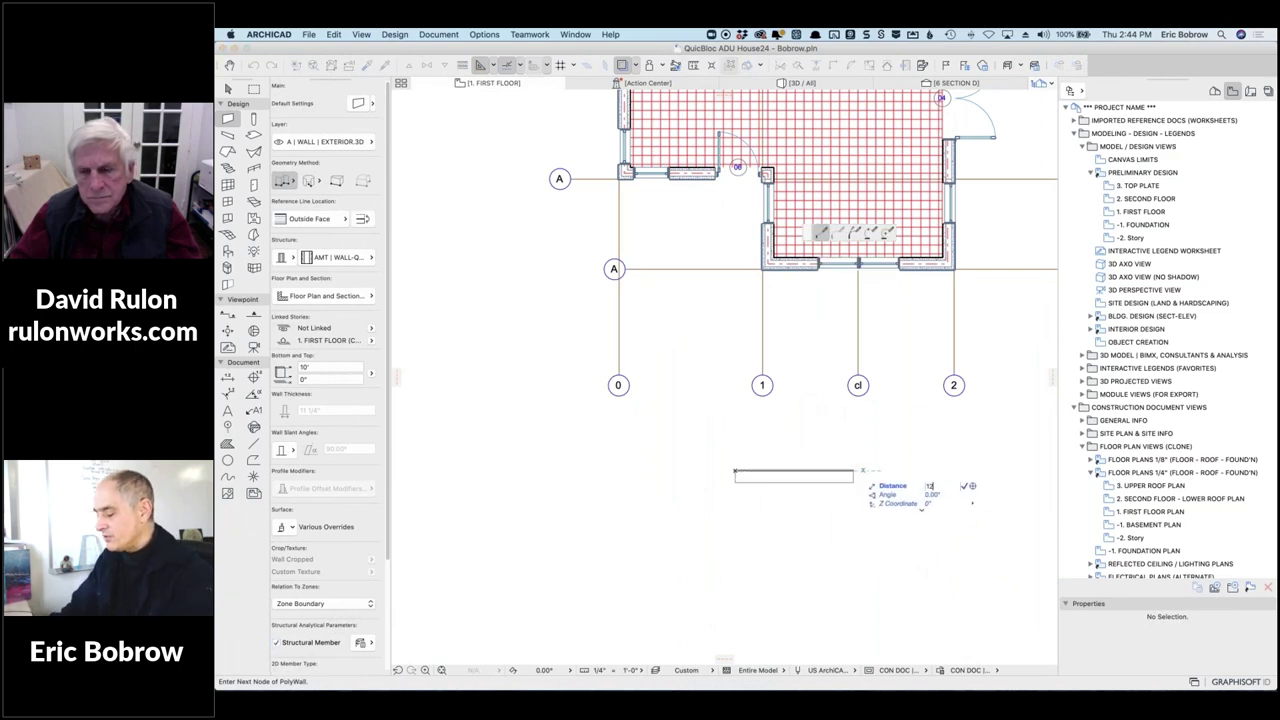
pyautogui.press('Return')
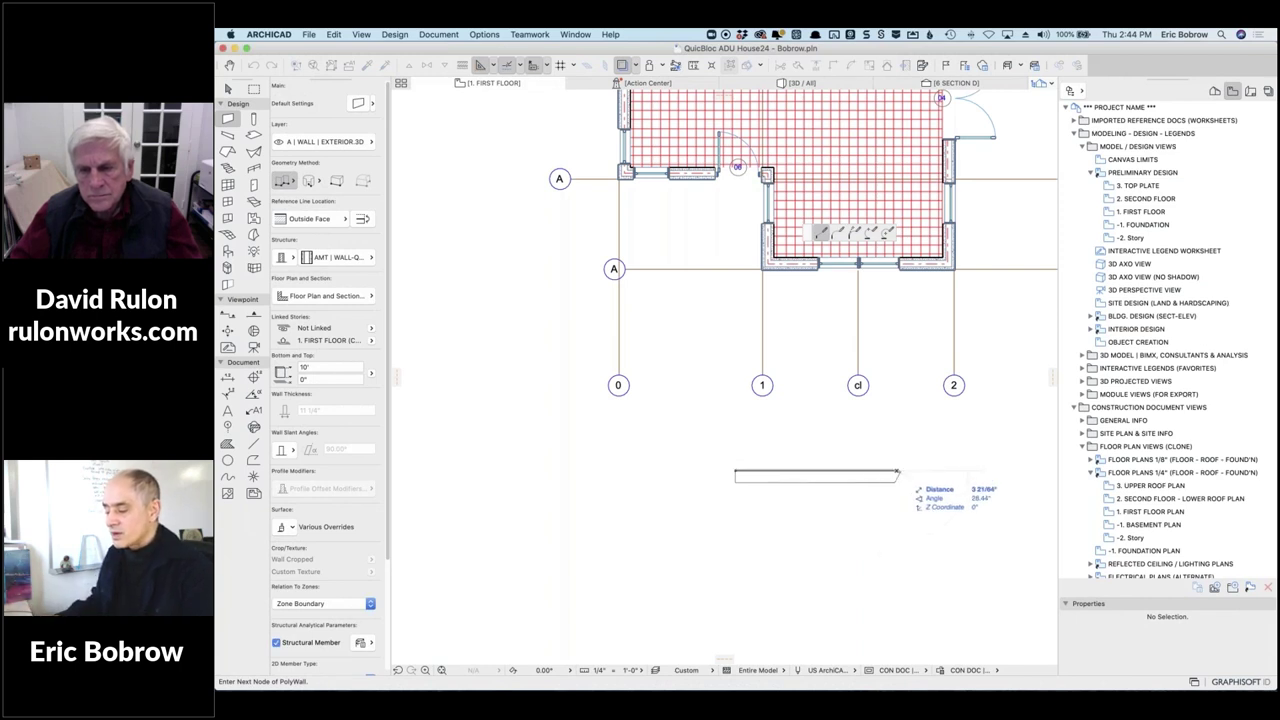
pyautogui.doubleClick(904, 467)
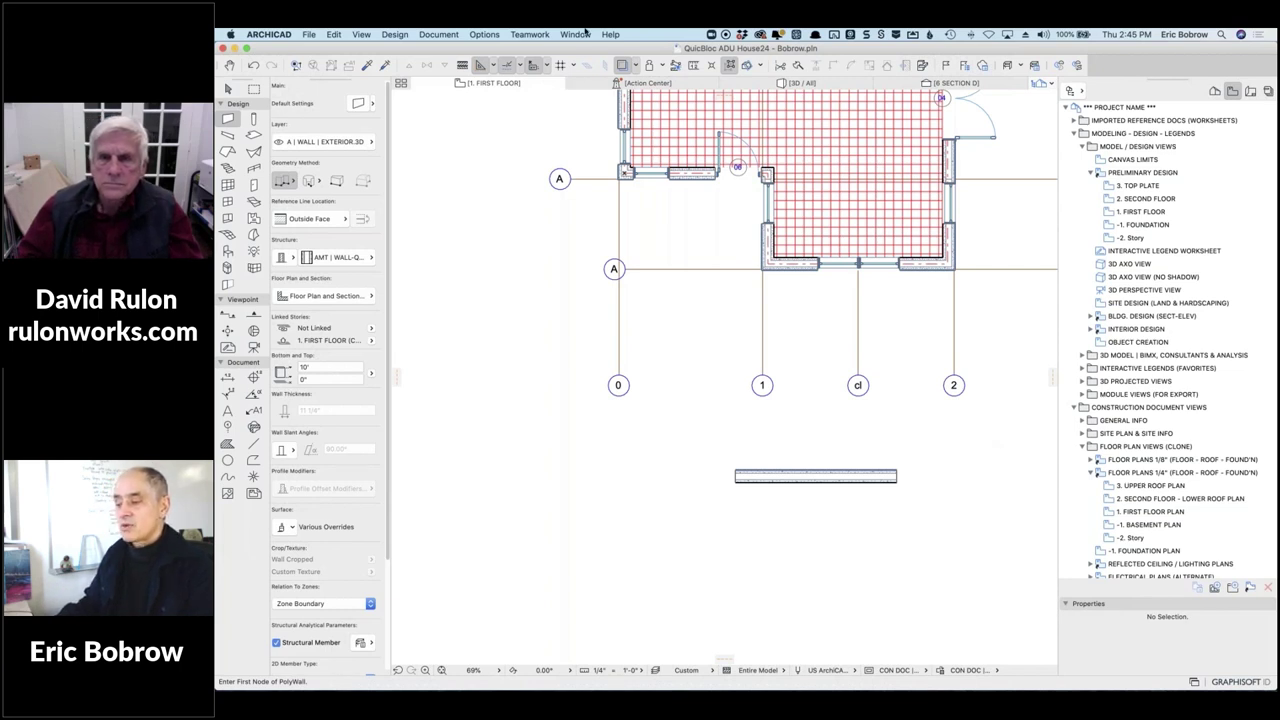
# Turn on the construction grid display for the floor plan.
pyautogui.click(483, 34)
pyautogui.click(483, 34)
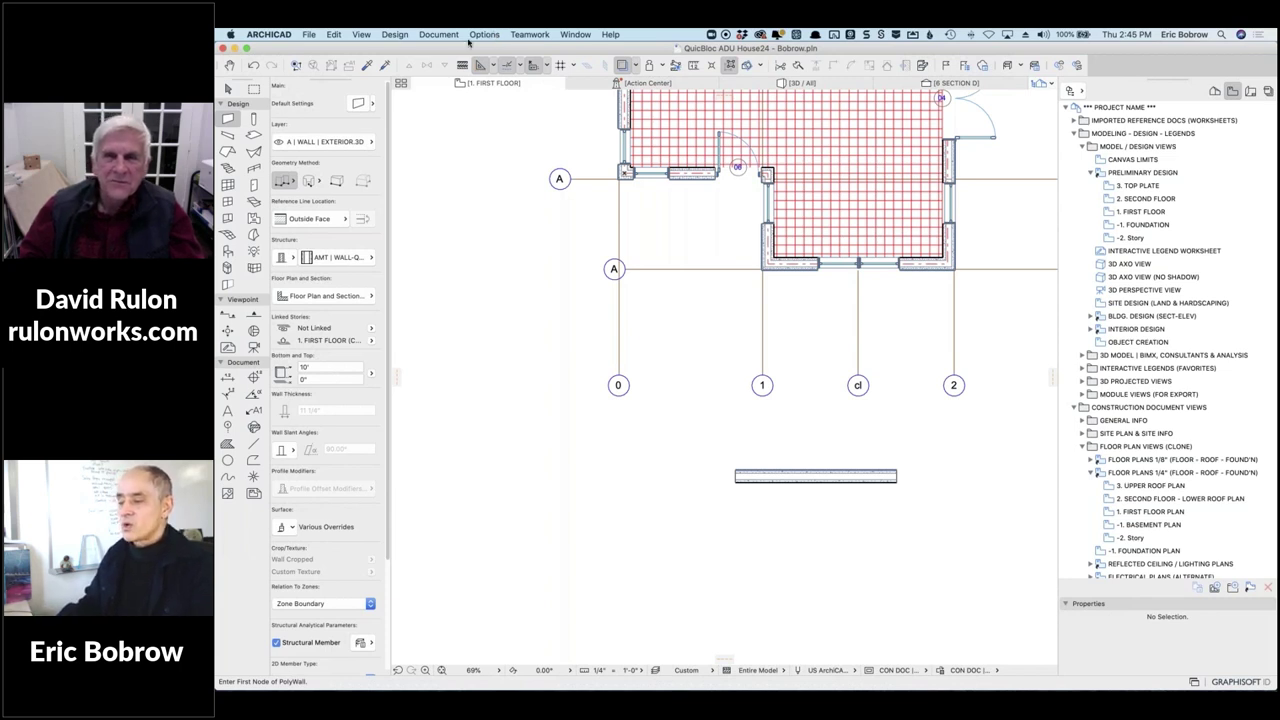
pyautogui.click(361, 34)
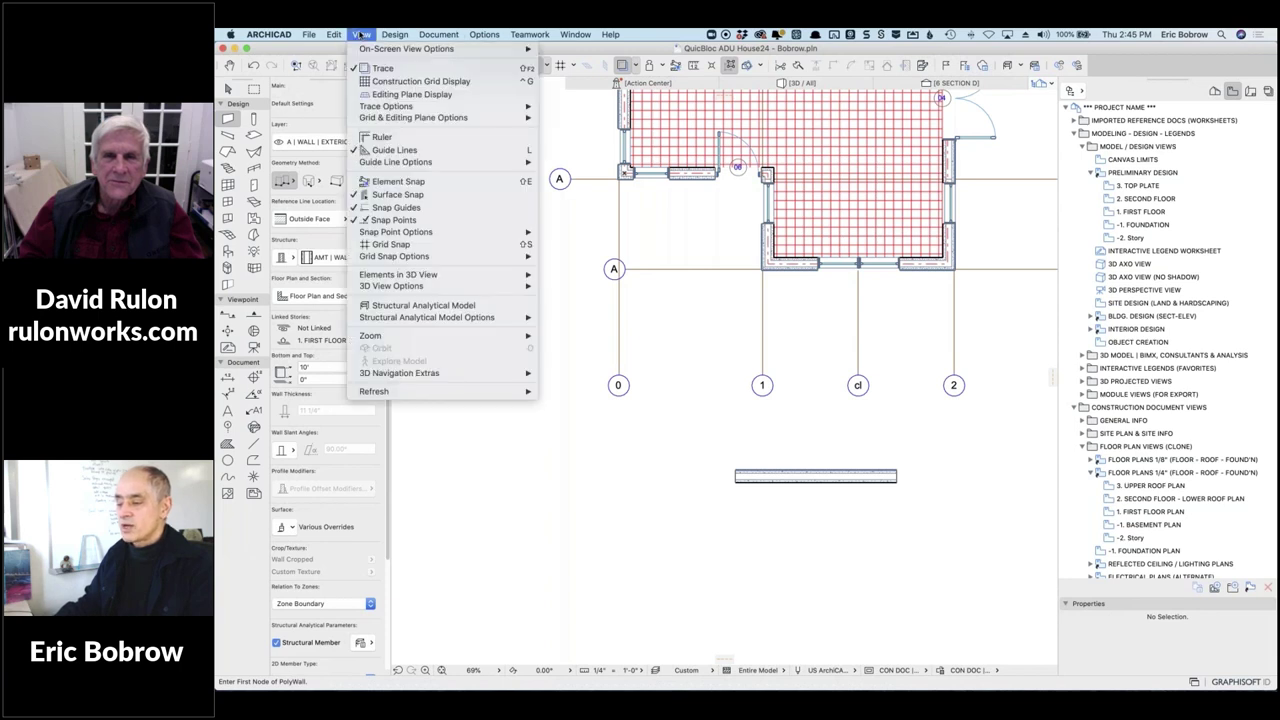
pyautogui.click(409, 82)
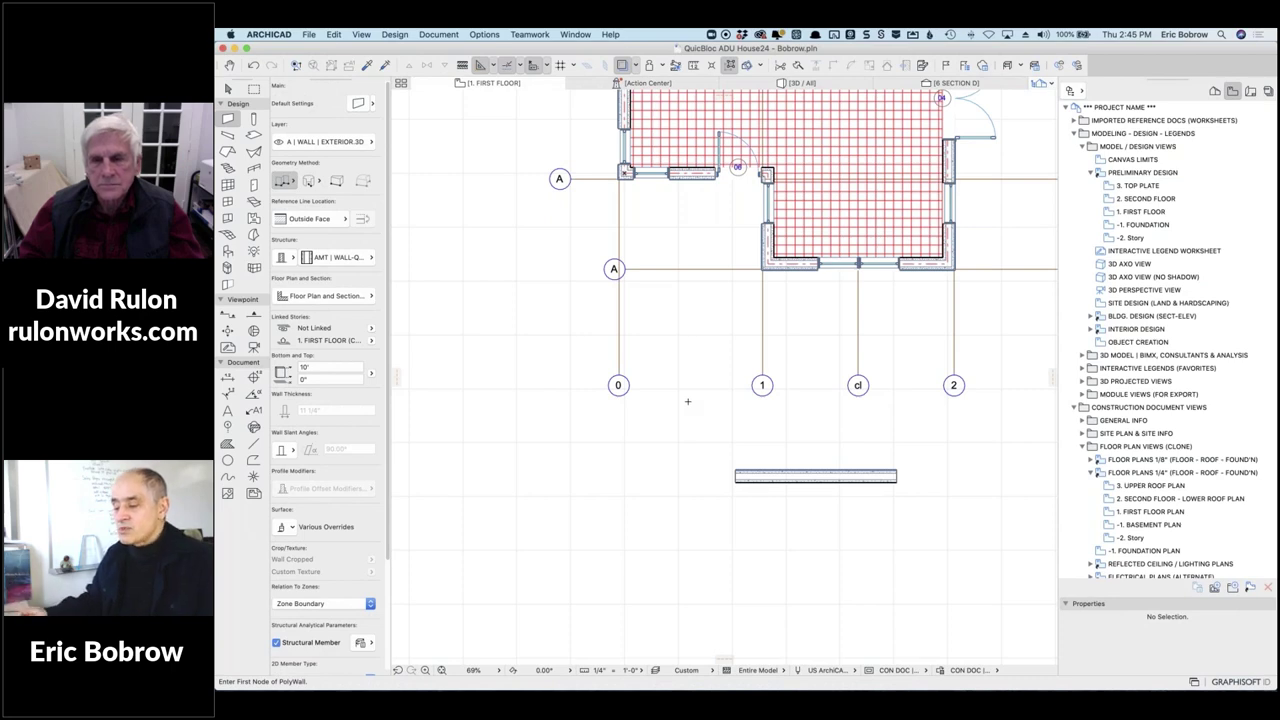
# Enable snapping to the construction grid and draw a second, longer horizontal wall below the 12' wall.
pyautogui.scroll(-5, 687, 403)
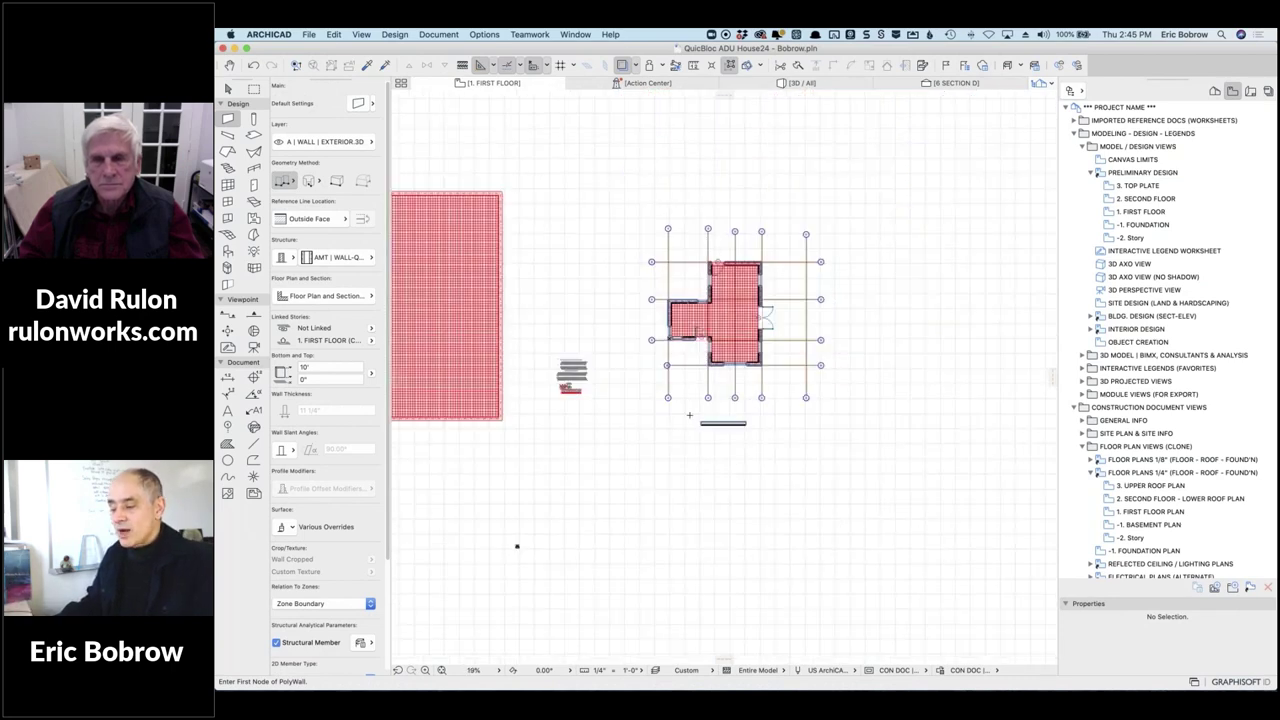
pyautogui.scroll(3, 689, 414)
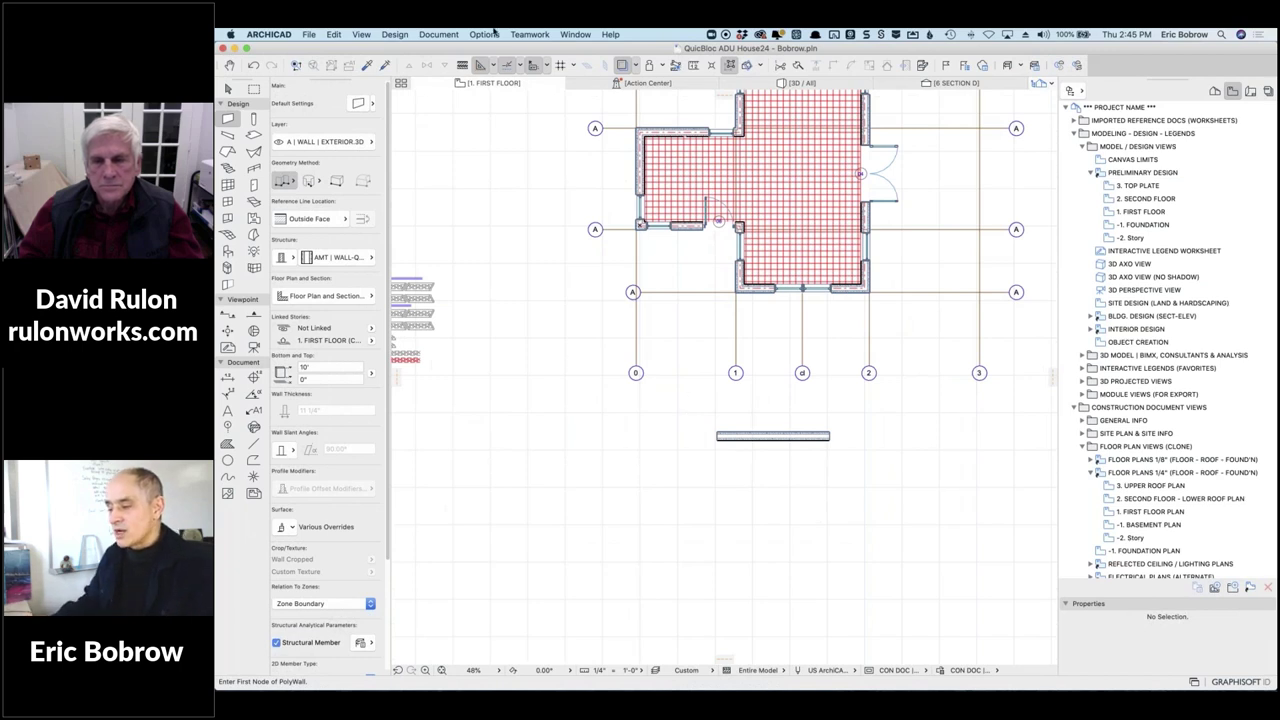
pyautogui.click(573, 66)
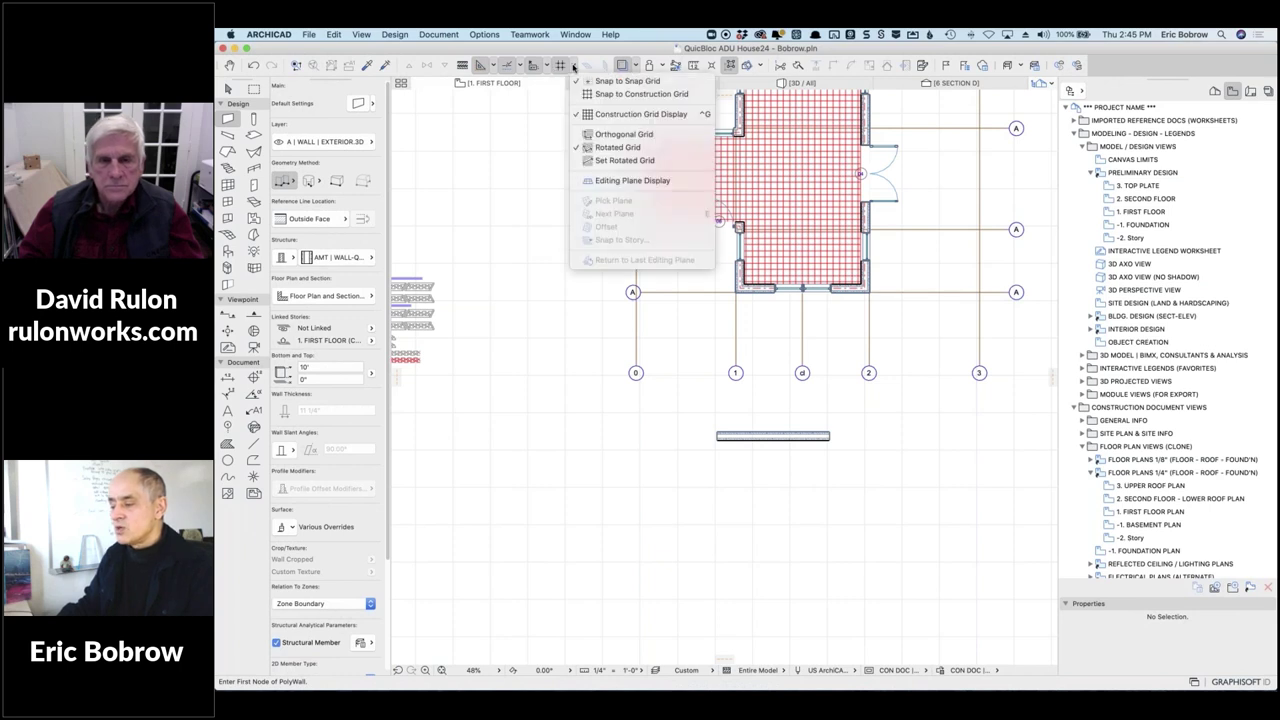
pyautogui.click(647, 93)
pyautogui.click(677, 488)
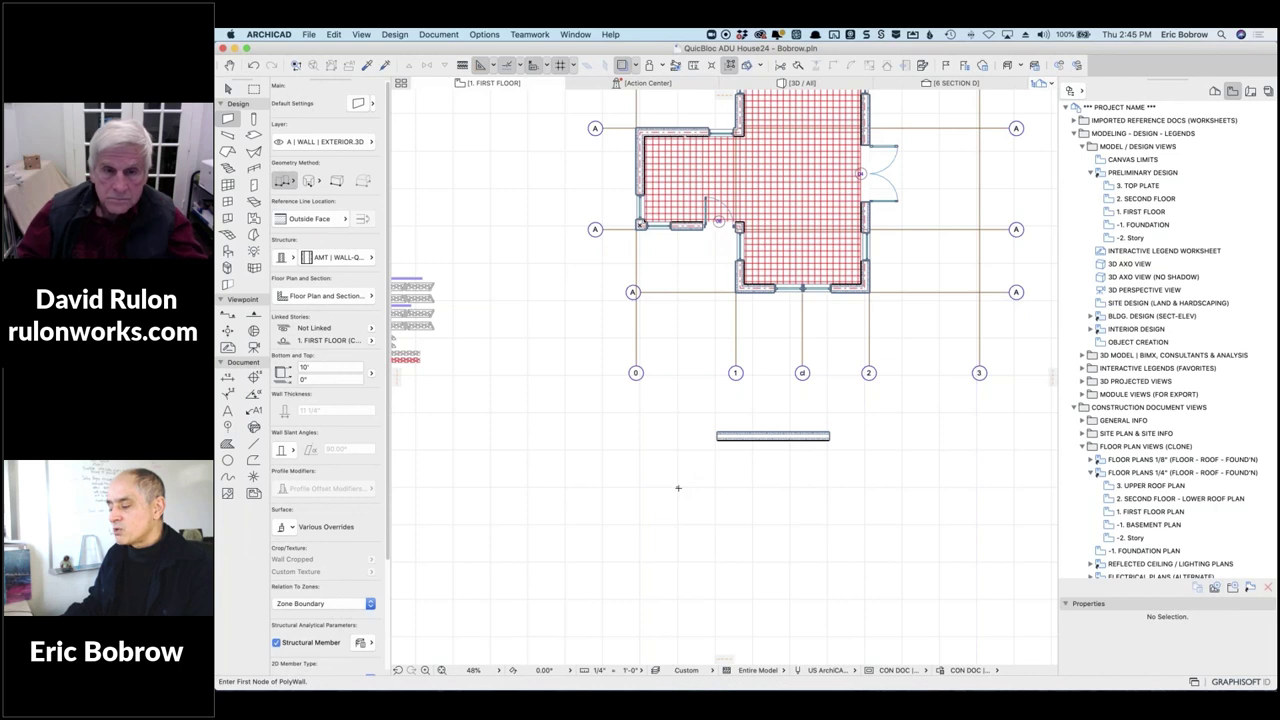
pyautogui.click(829, 483)
pyautogui.click(829, 483)
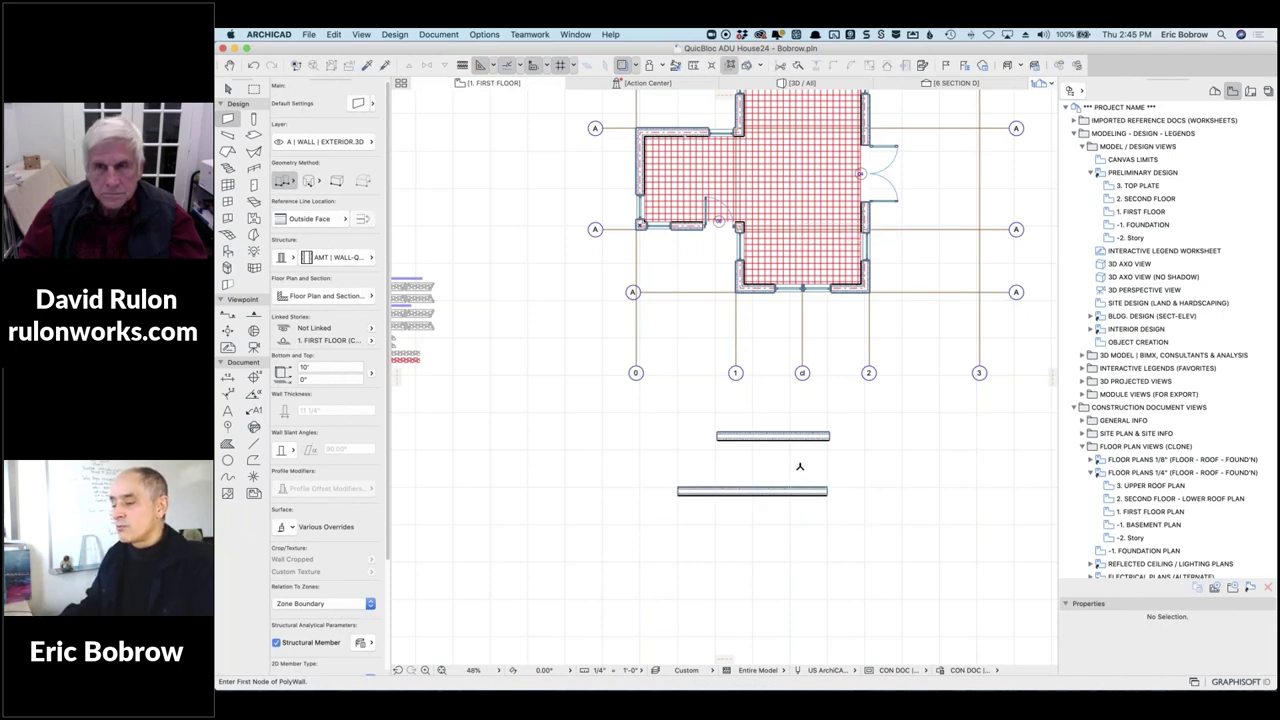
# Review the main grid and snap grid spacing in the Grids & Background settings.
pyautogui.click(361, 35)
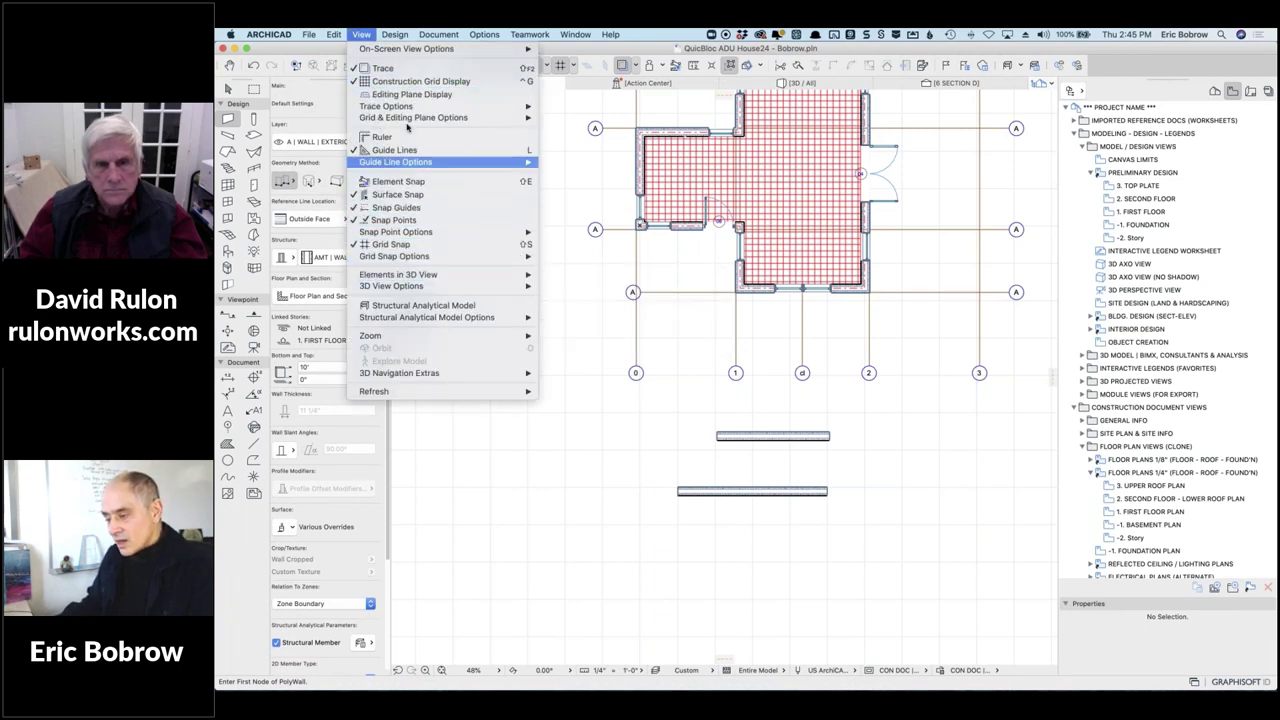
pyautogui.moveTo(436, 118)
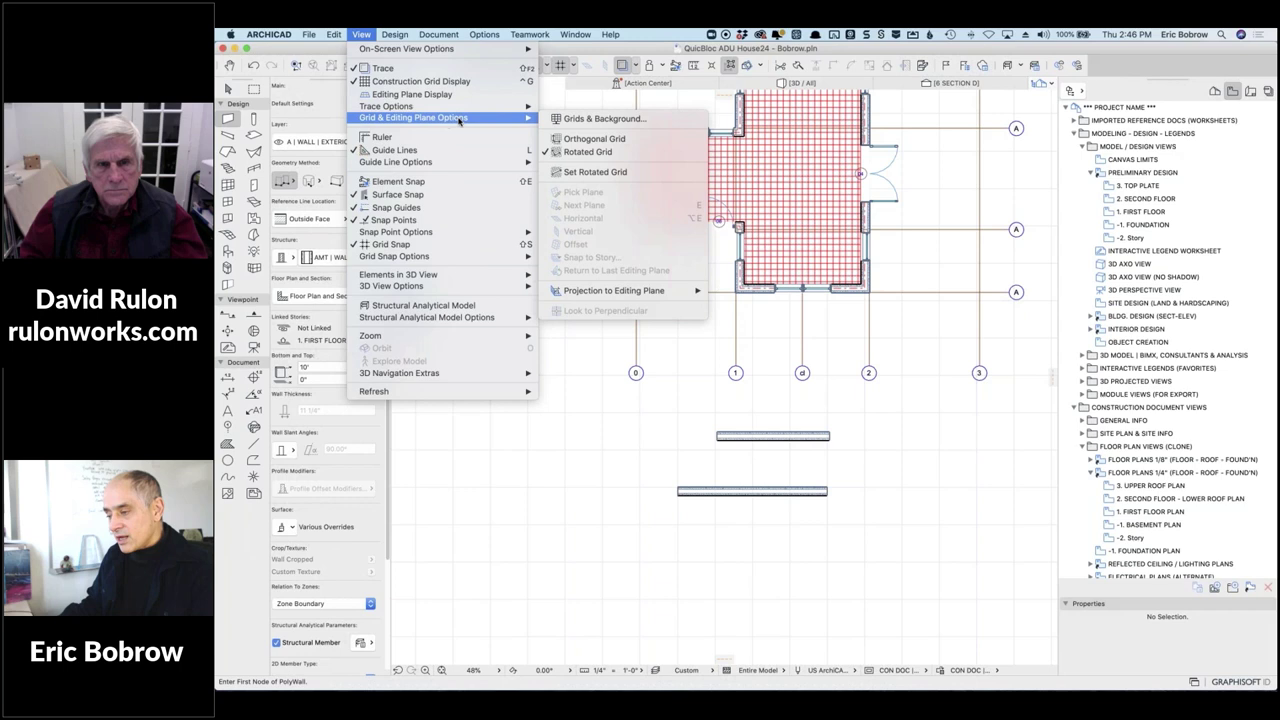
pyautogui.click(574, 119)
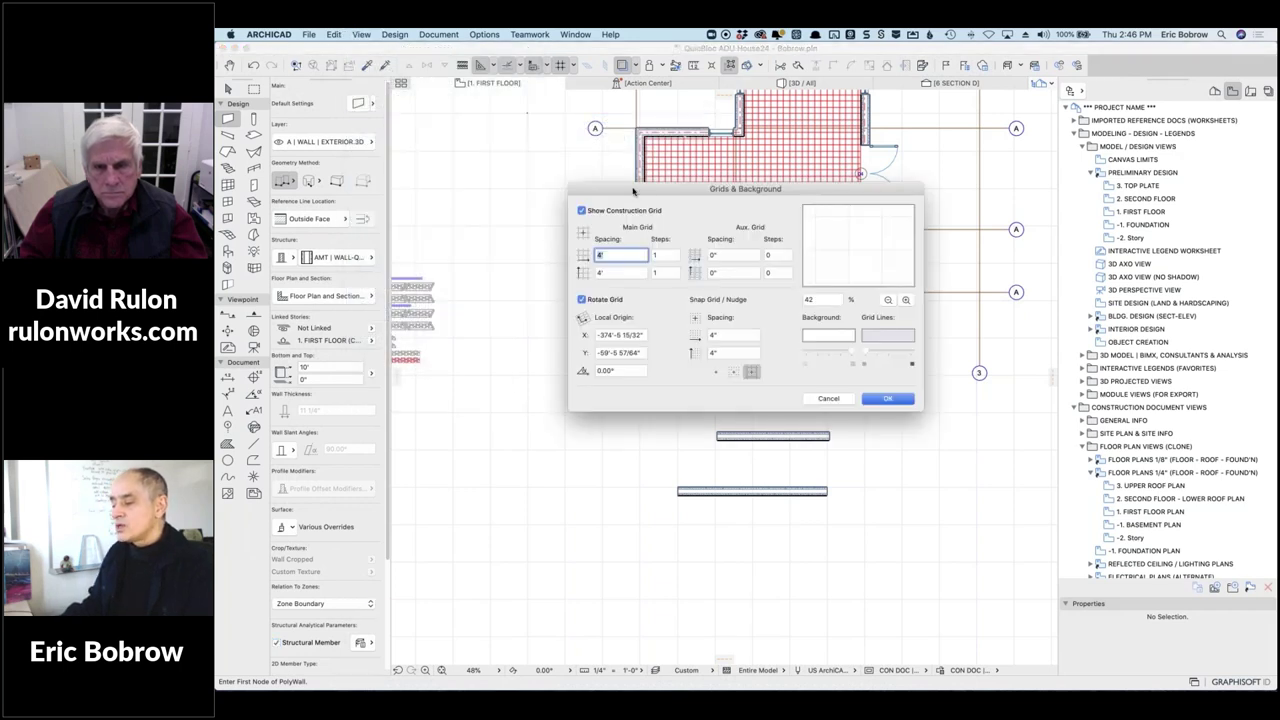
pyautogui.click(724, 335)
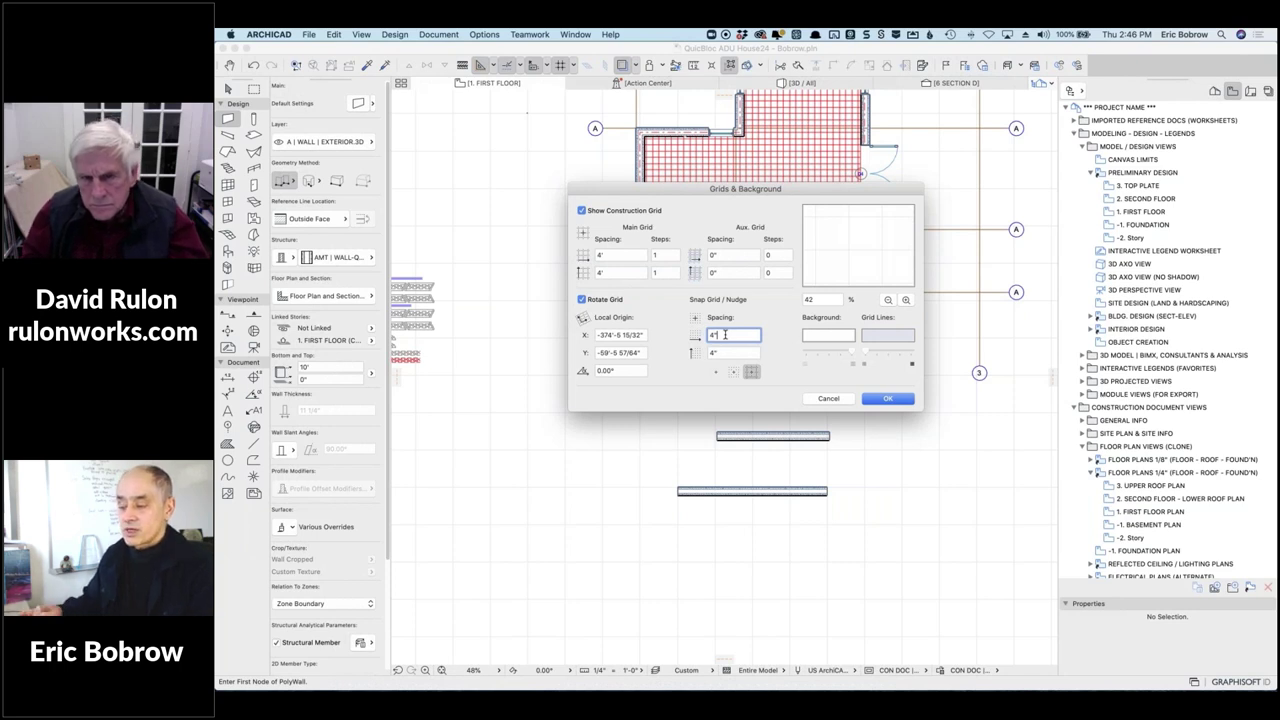
pyautogui.write('1')
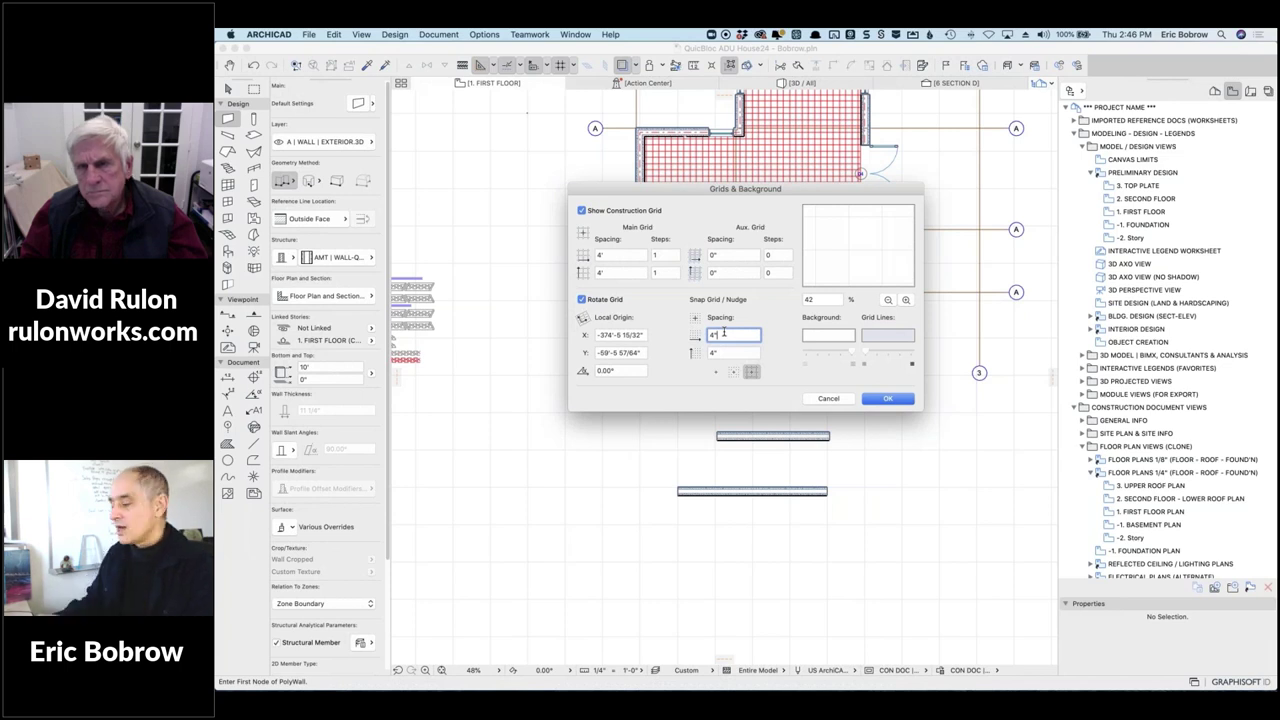
pyautogui.click(887, 398)
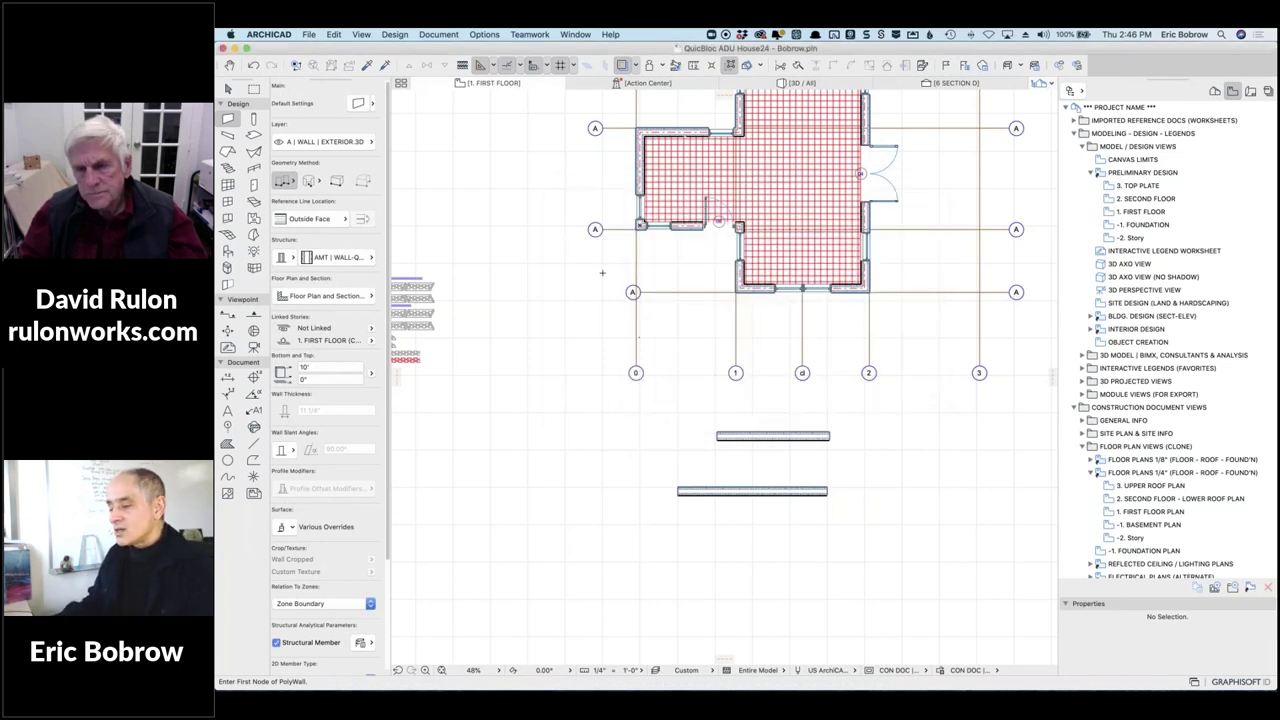
# Switch snapping to the snap grid and draw a short horizontal wall below the two sample walls.
pyautogui.click(573, 65)
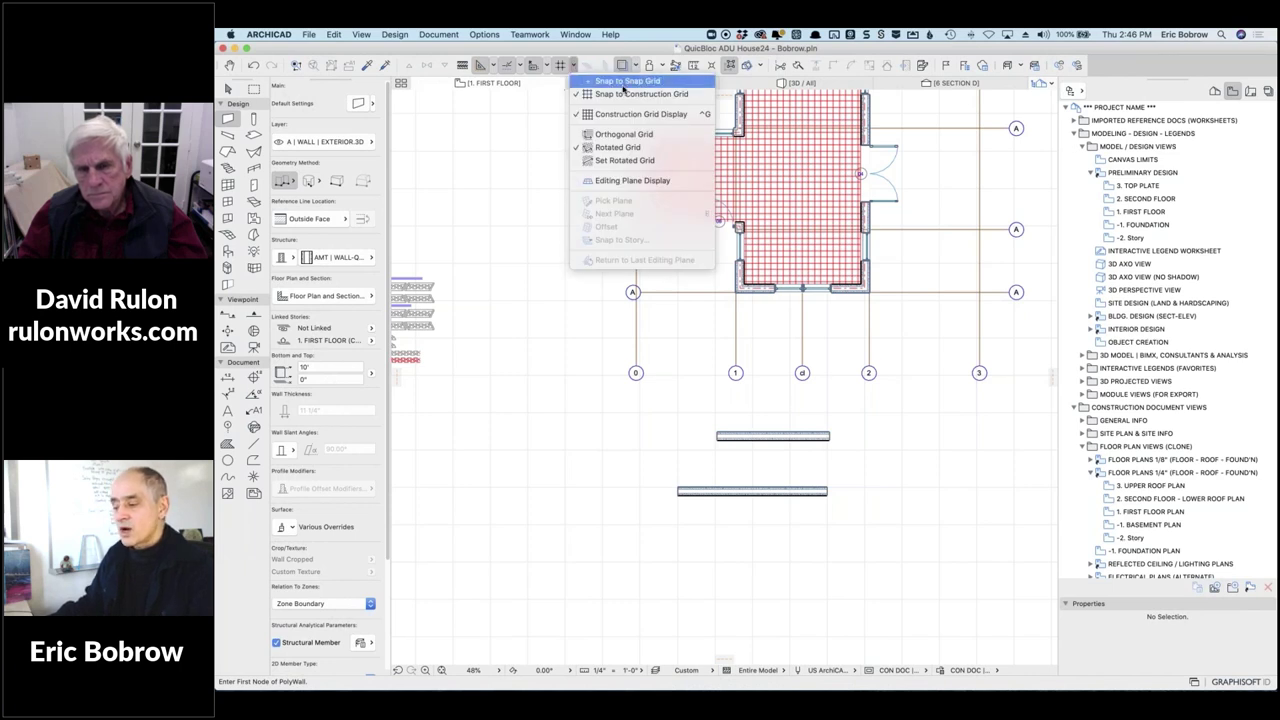
pyautogui.click(623, 82)
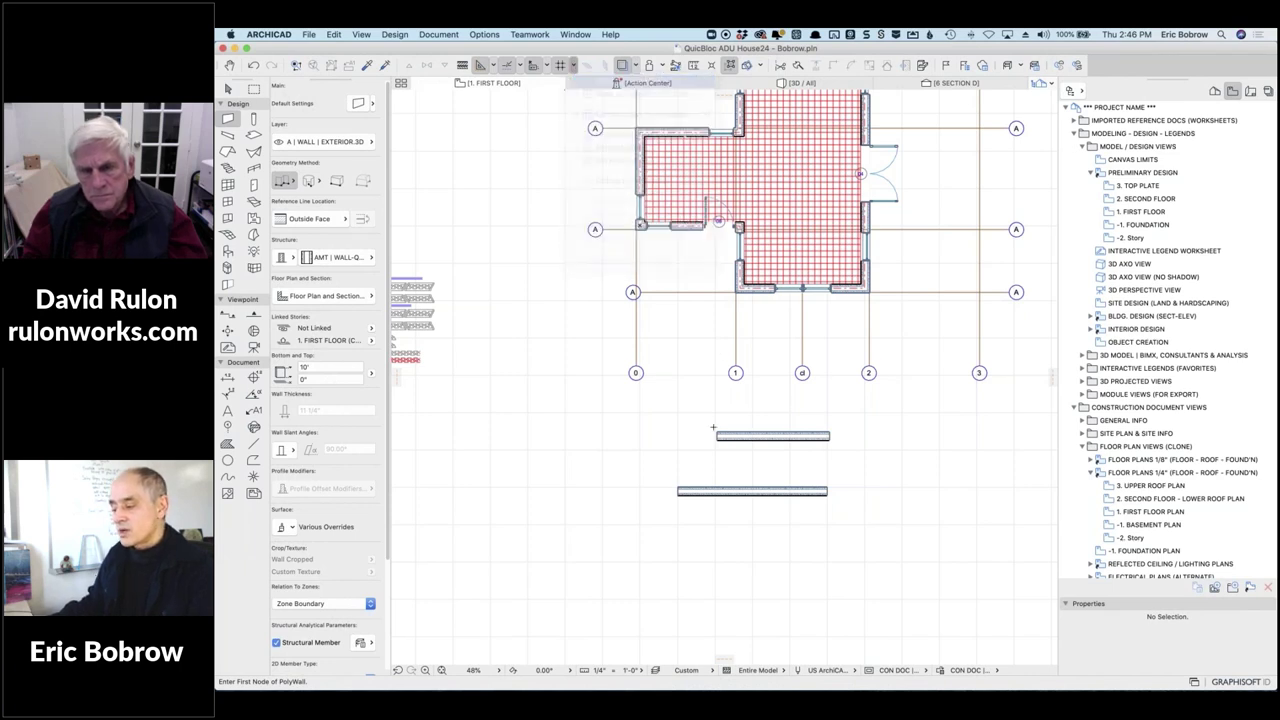
pyautogui.click(700, 516)
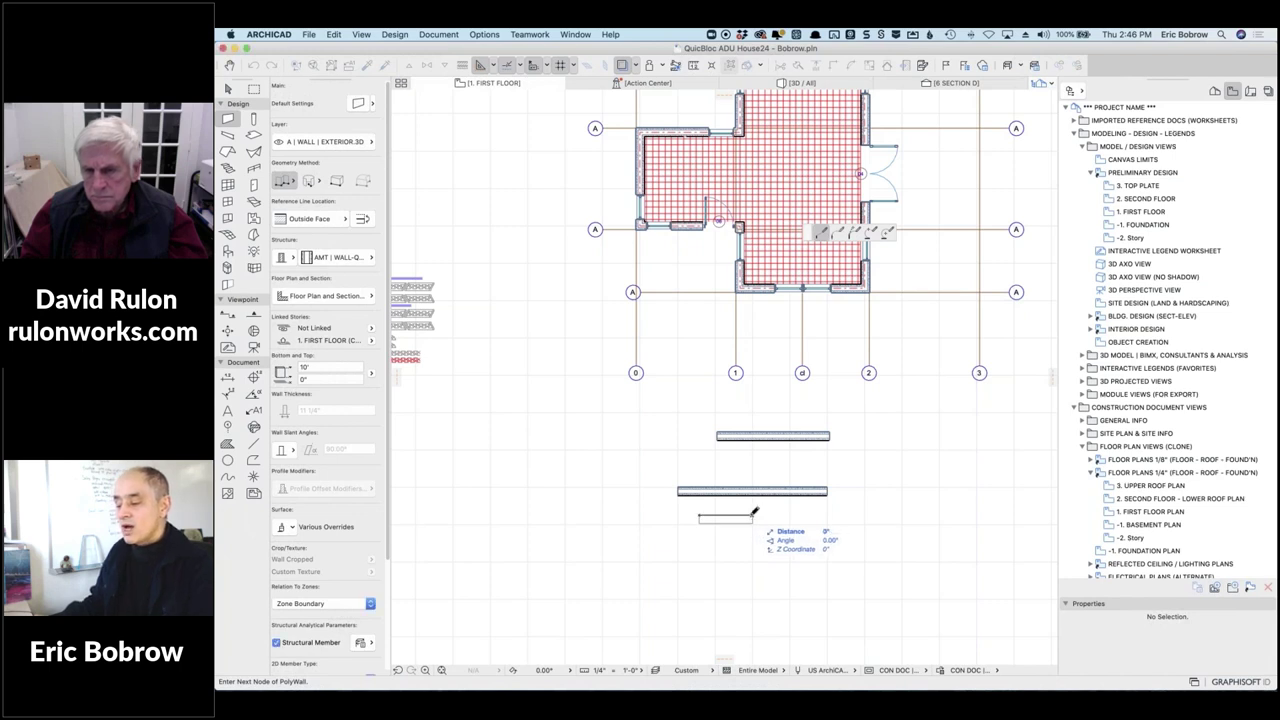
pyautogui.doubleClick(753, 515)
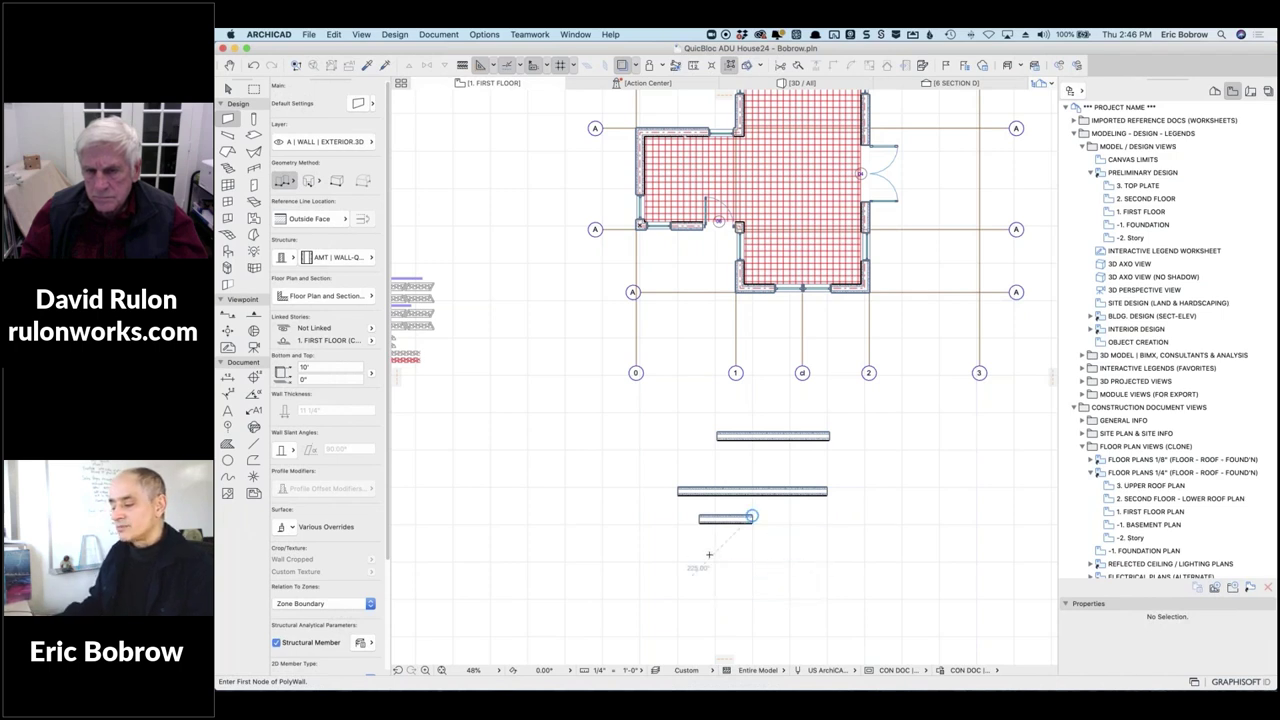
pyautogui.scroll(10, 722, 436)
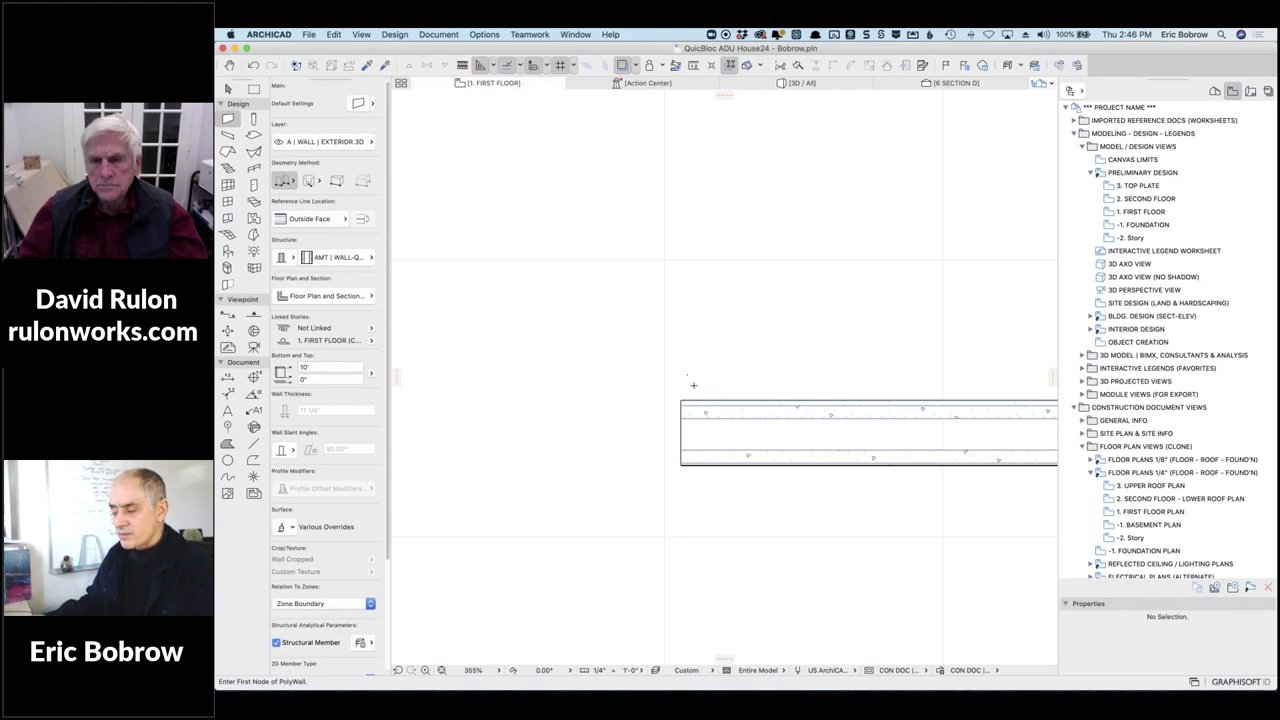
pyautogui.click(687, 375)
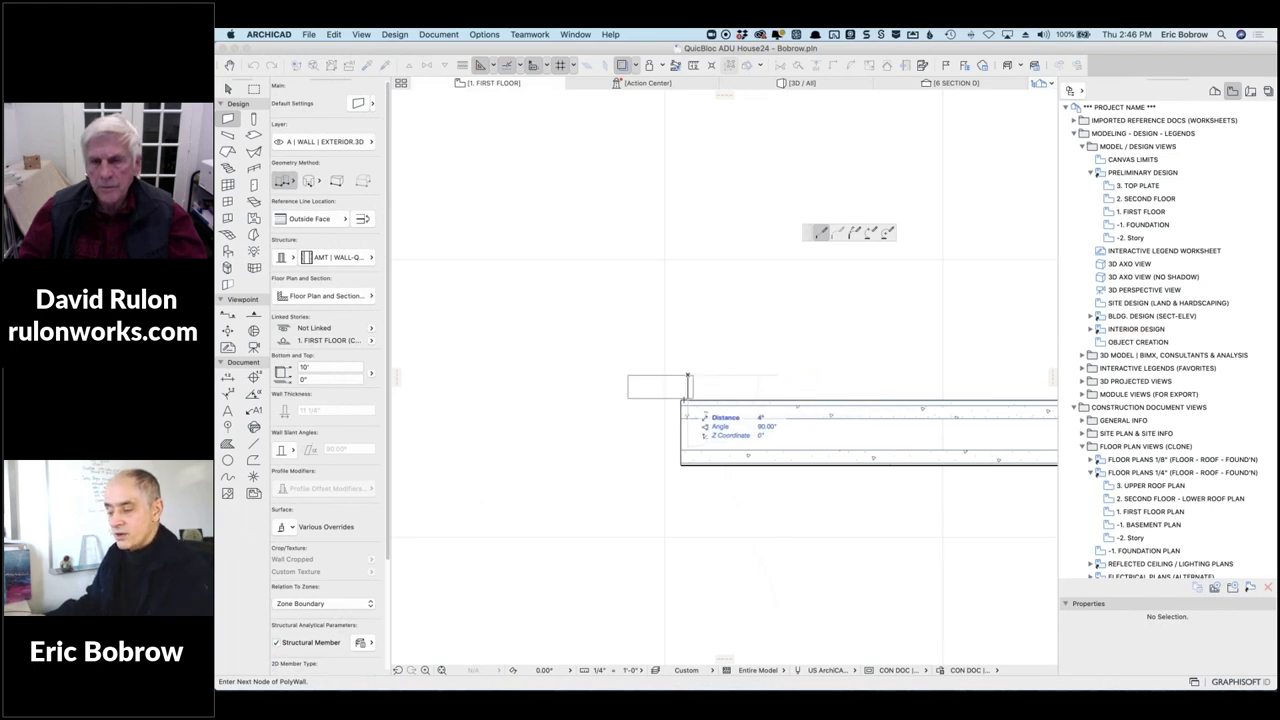
pyautogui.press('Escape')
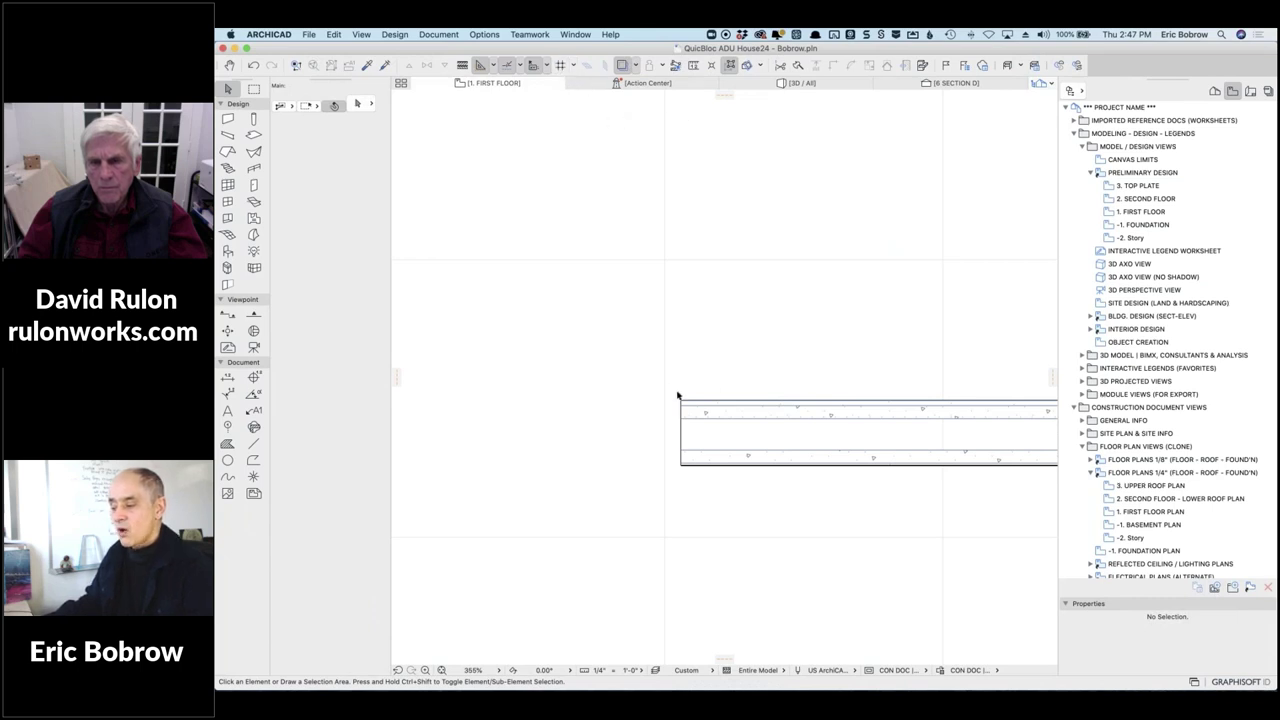
# Set the user origin at the long wall's upper-left corner and draw a 2' vertical wall upward from it with the Outside Face reference line.
pyautogui.click(227, 119)
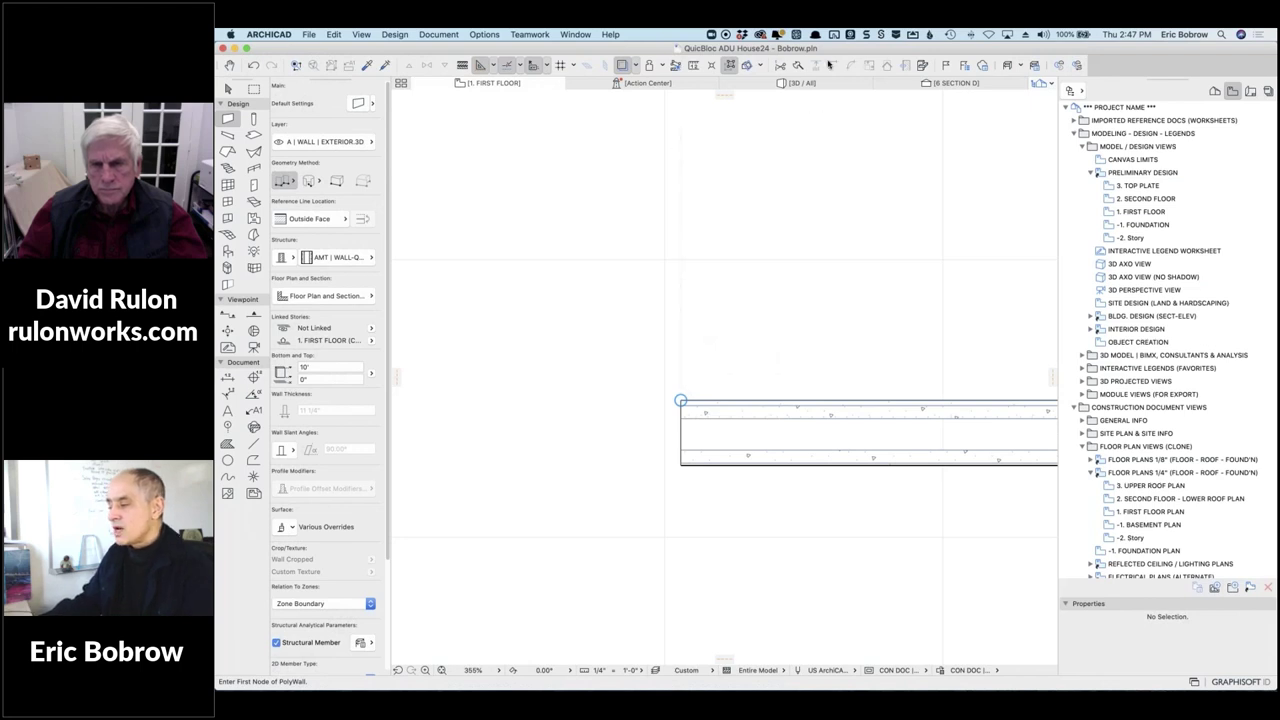
pyautogui.click(710, 66)
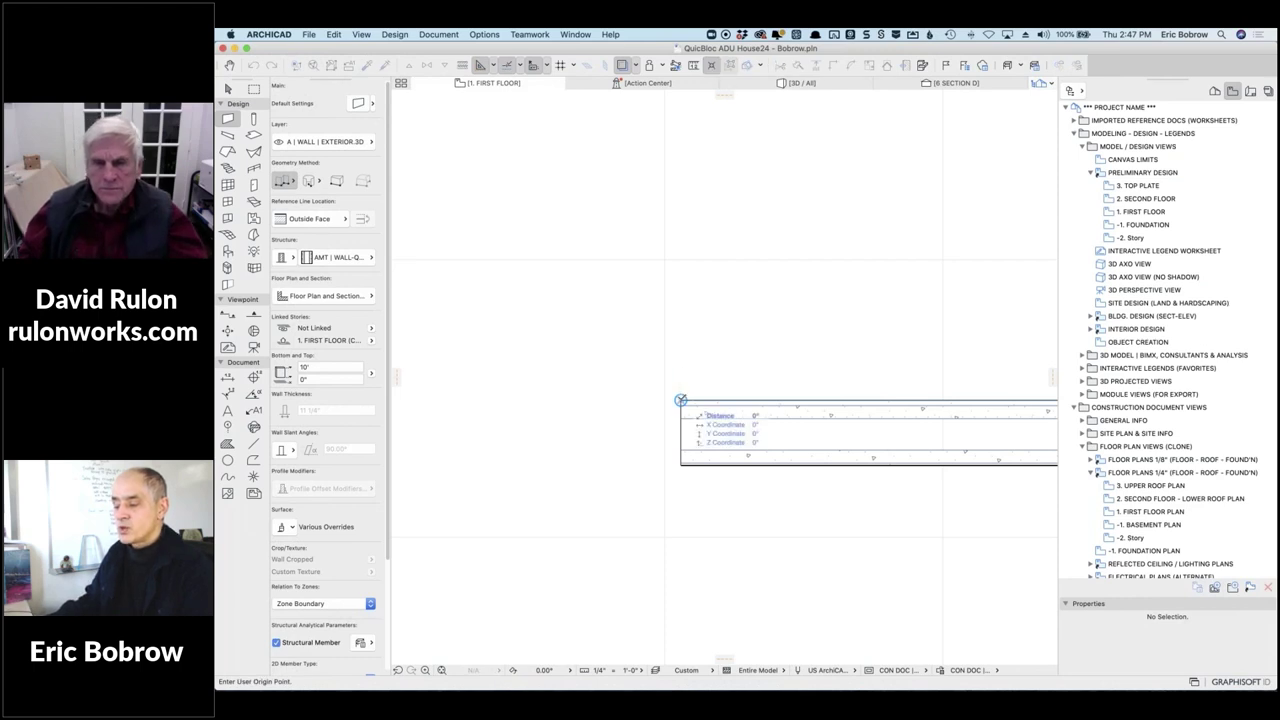
pyautogui.click(680, 400)
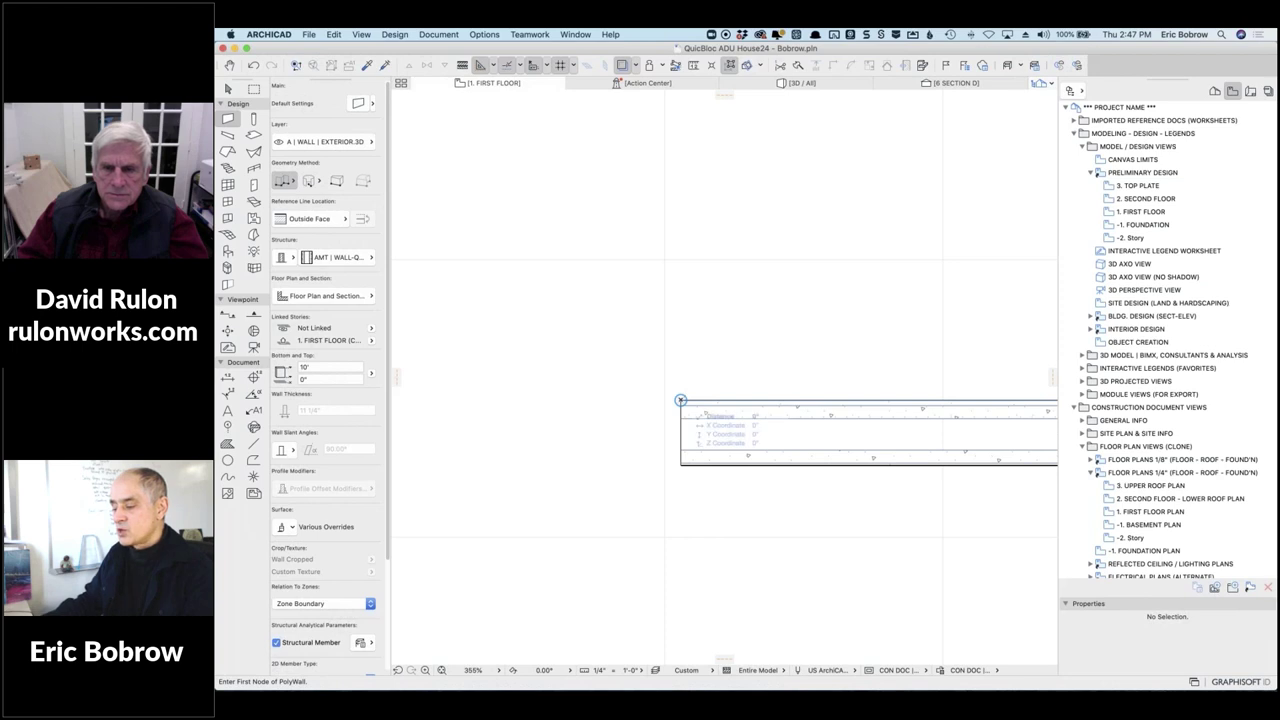
pyautogui.click(680, 400)
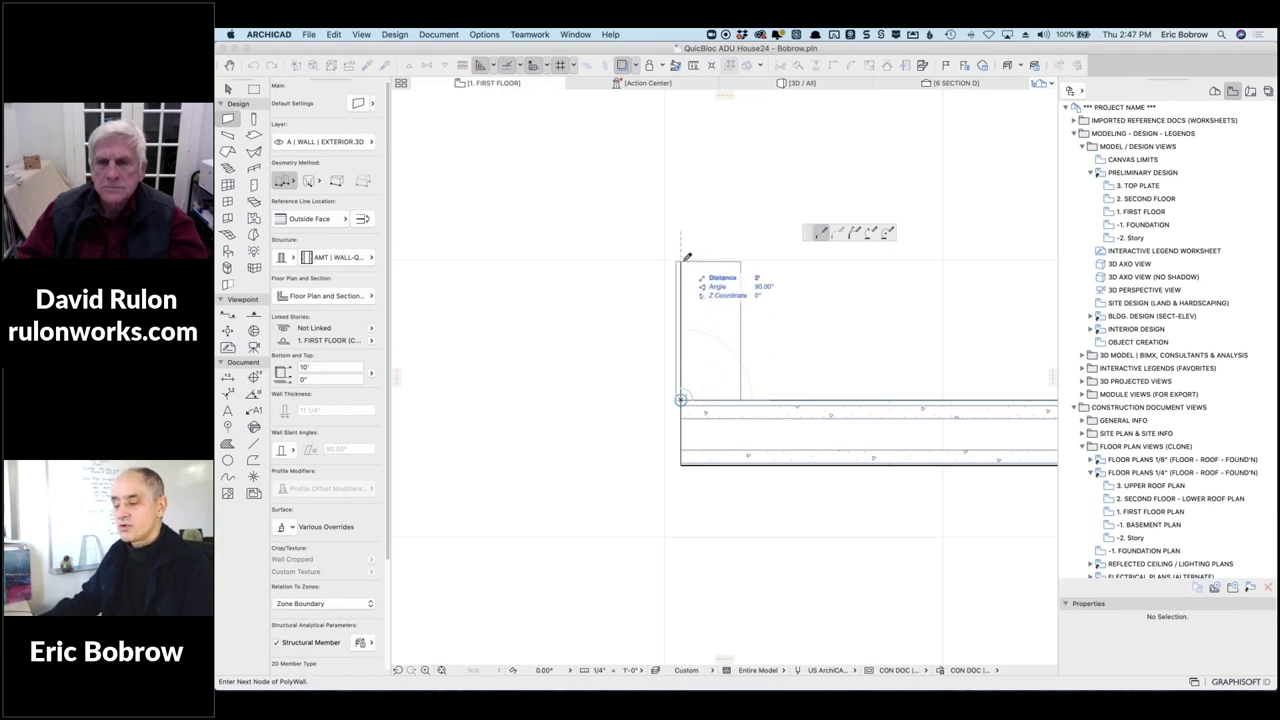
pyautogui.doubleClick(683, 261)
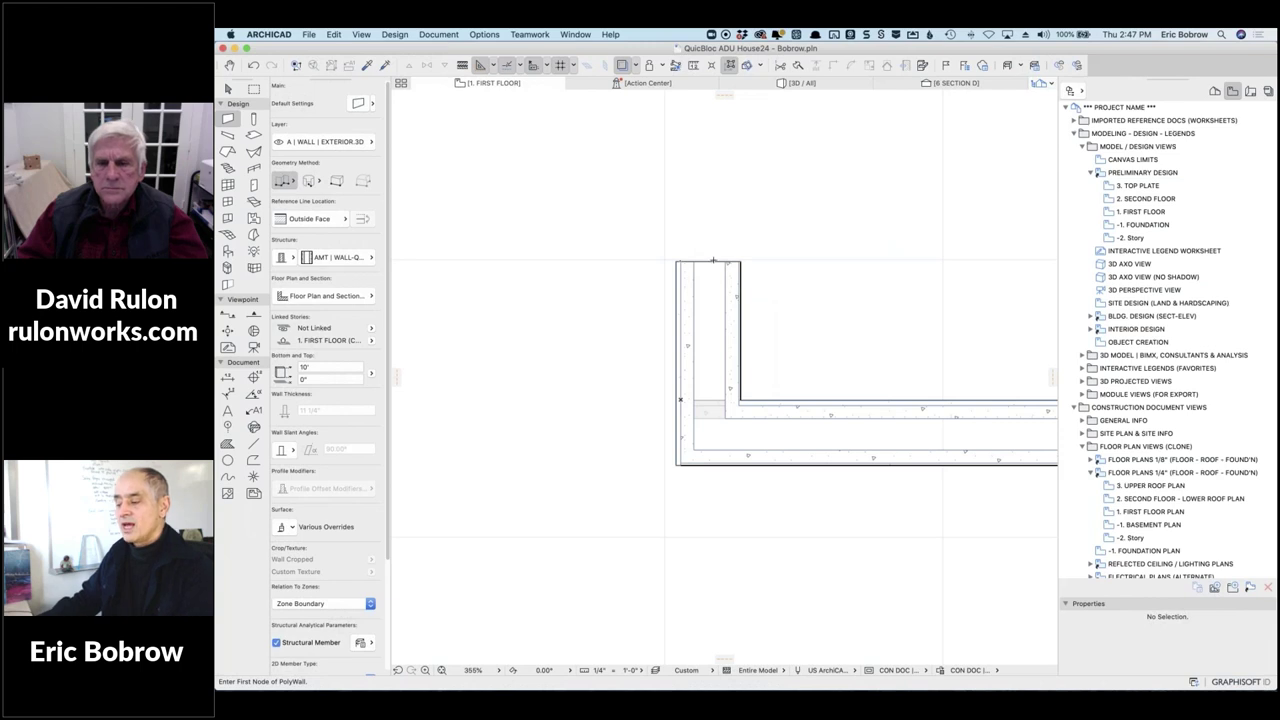
pyautogui.click(728, 66)
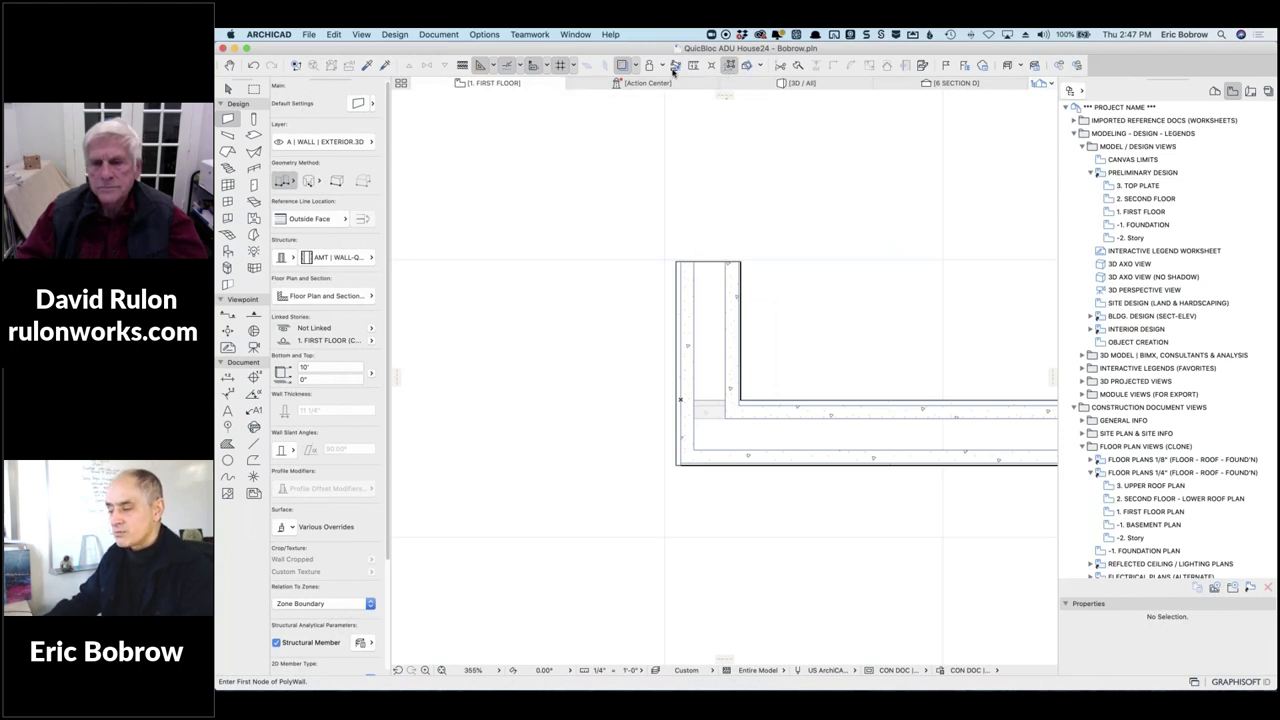
pyautogui.click(575, 66)
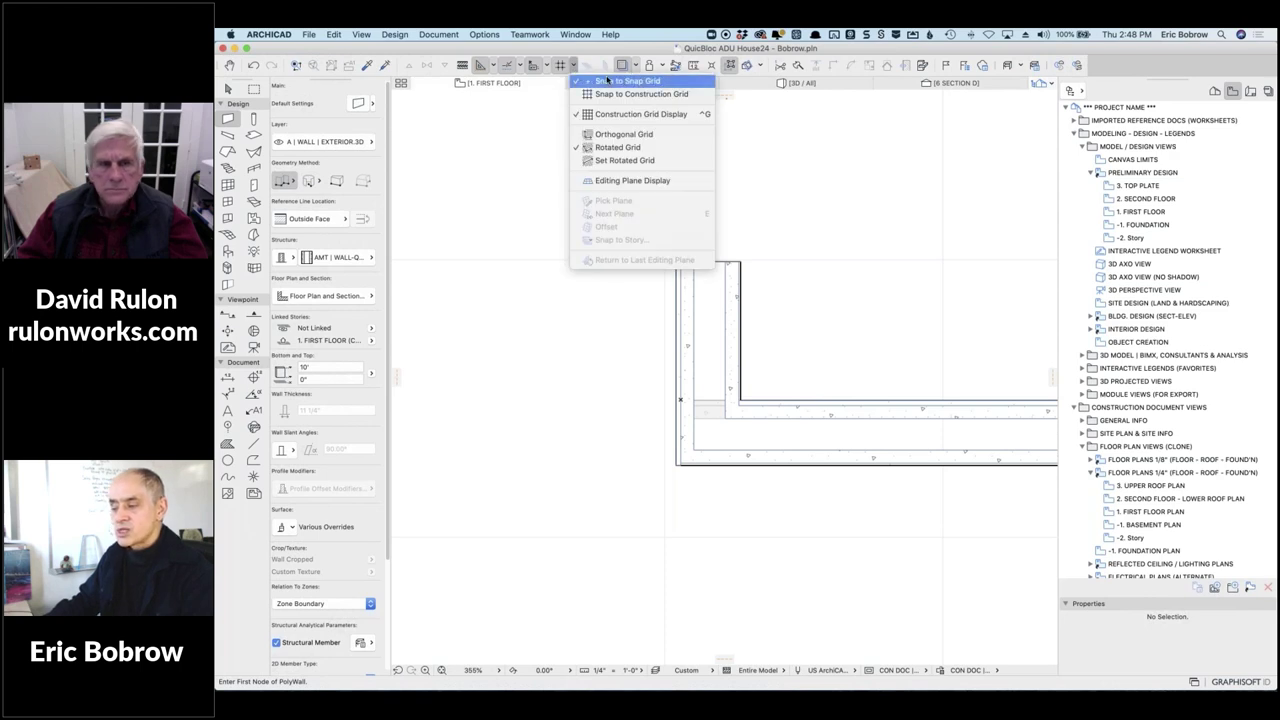
pyautogui.click(604, 53)
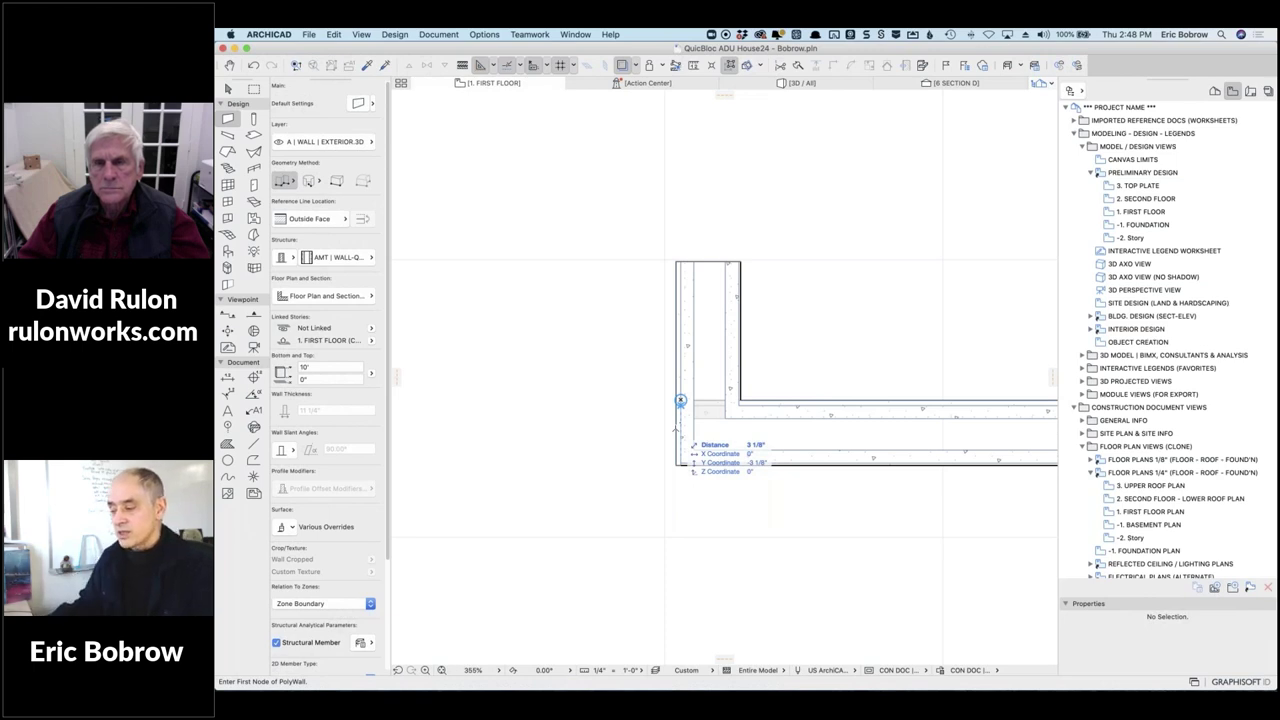
# Set the wall reference line to Core Center and draw a small L-shaped wall above the long horizontal wall, running right and down.
pyautogui.click(345, 221)
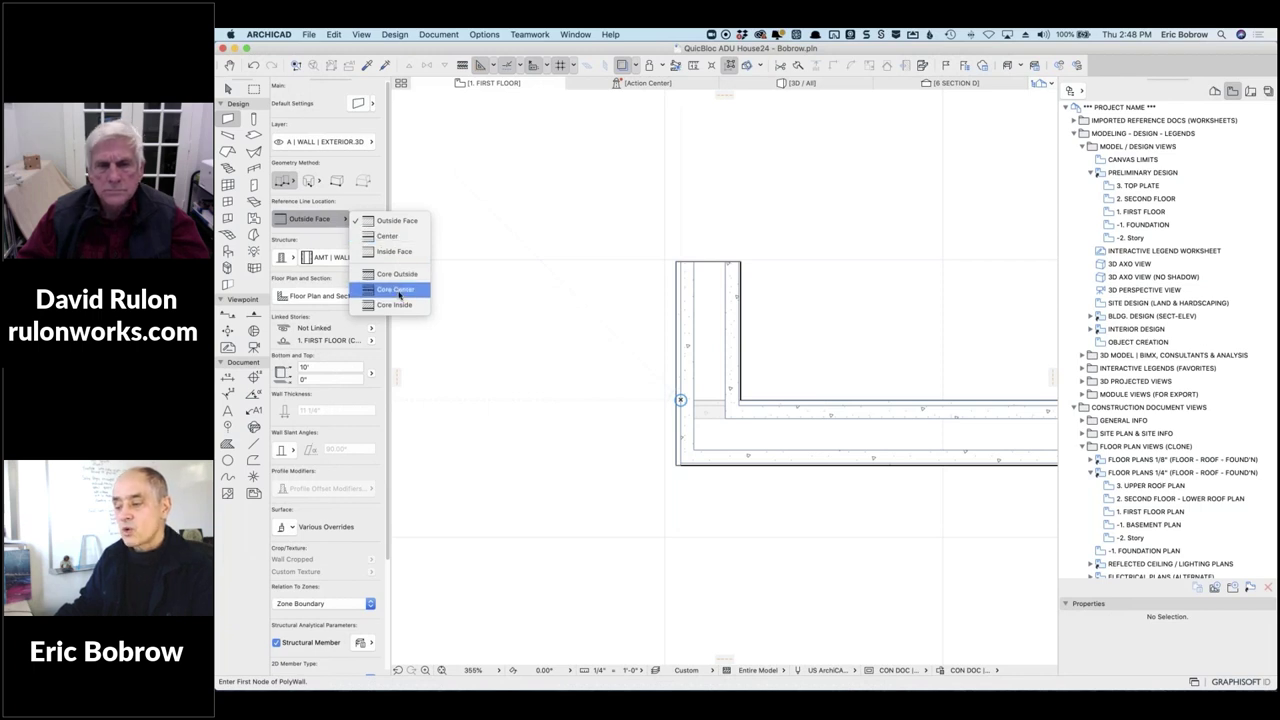
pyautogui.press('Return')
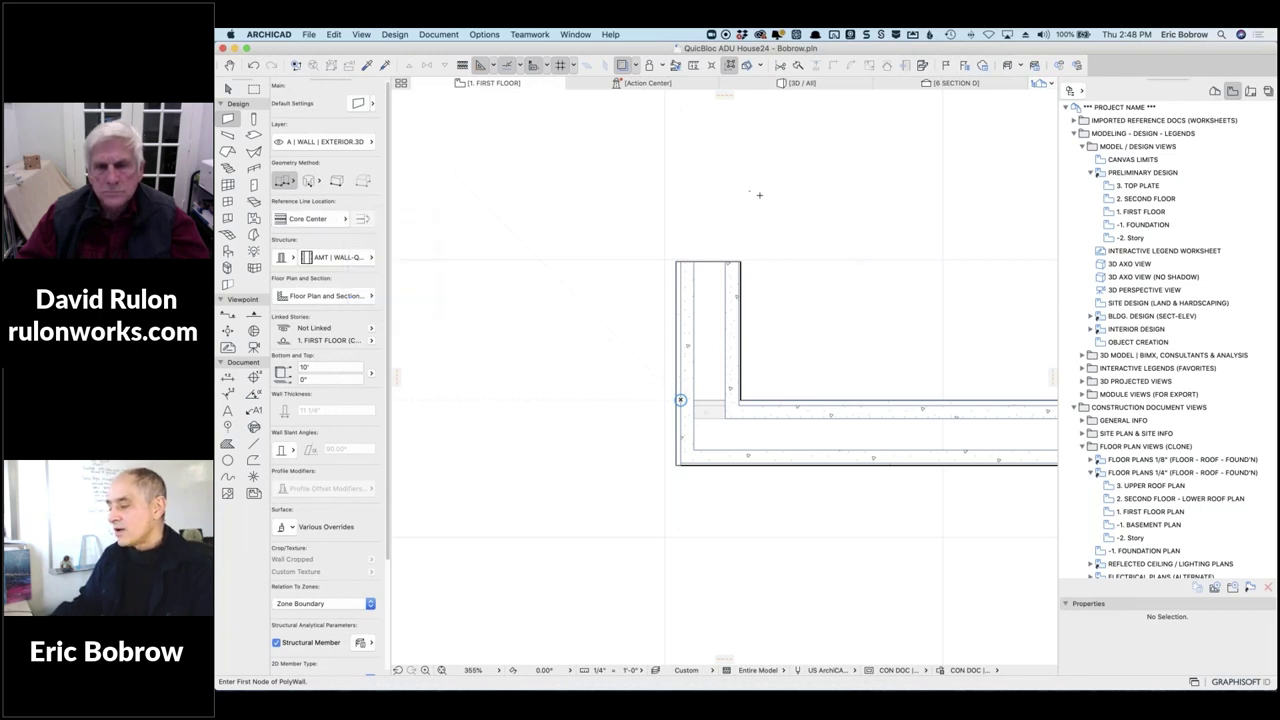
pyautogui.click(752, 192)
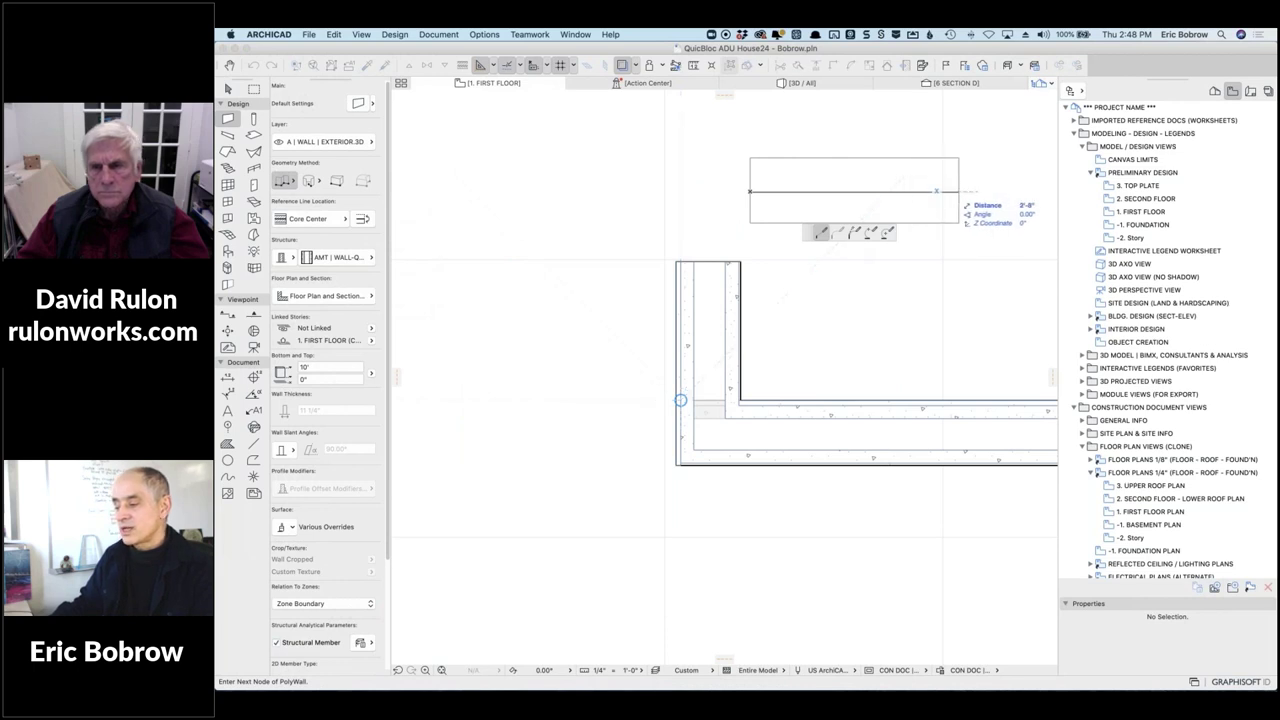
pyautogui.click(889, 192)
pyautogui.click(889, 330)
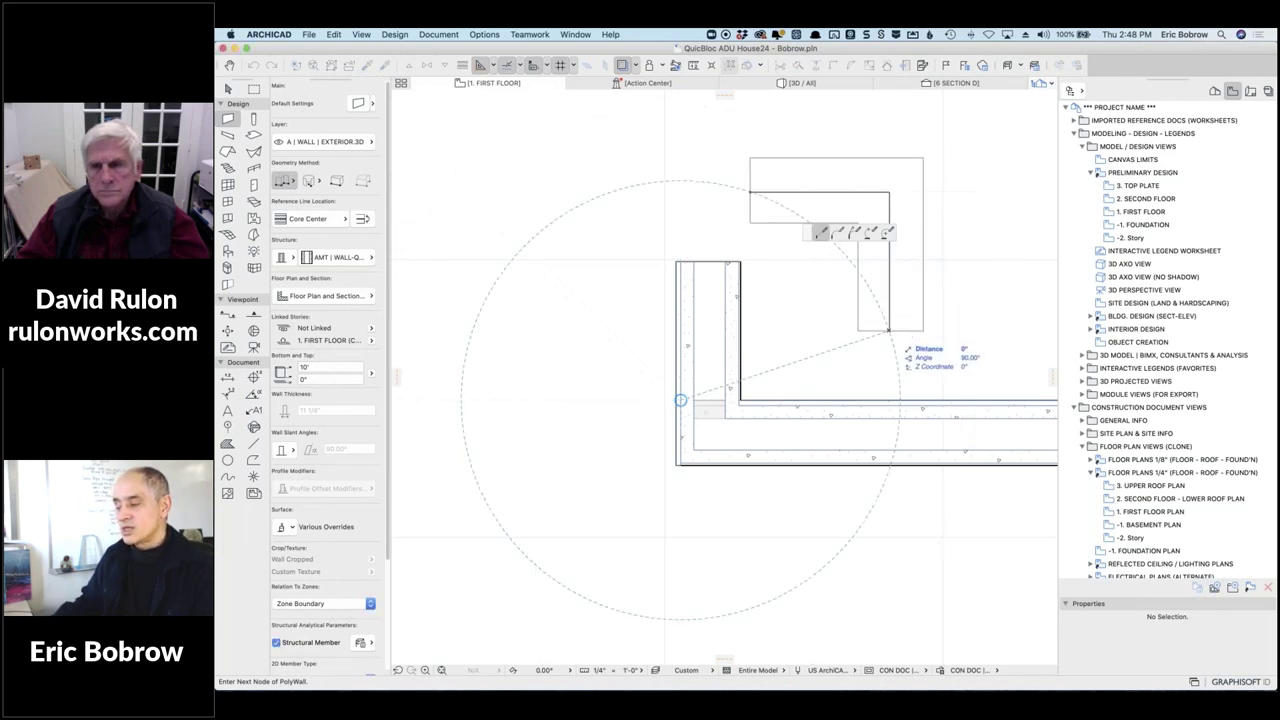
pyautogui.click(889, 330)
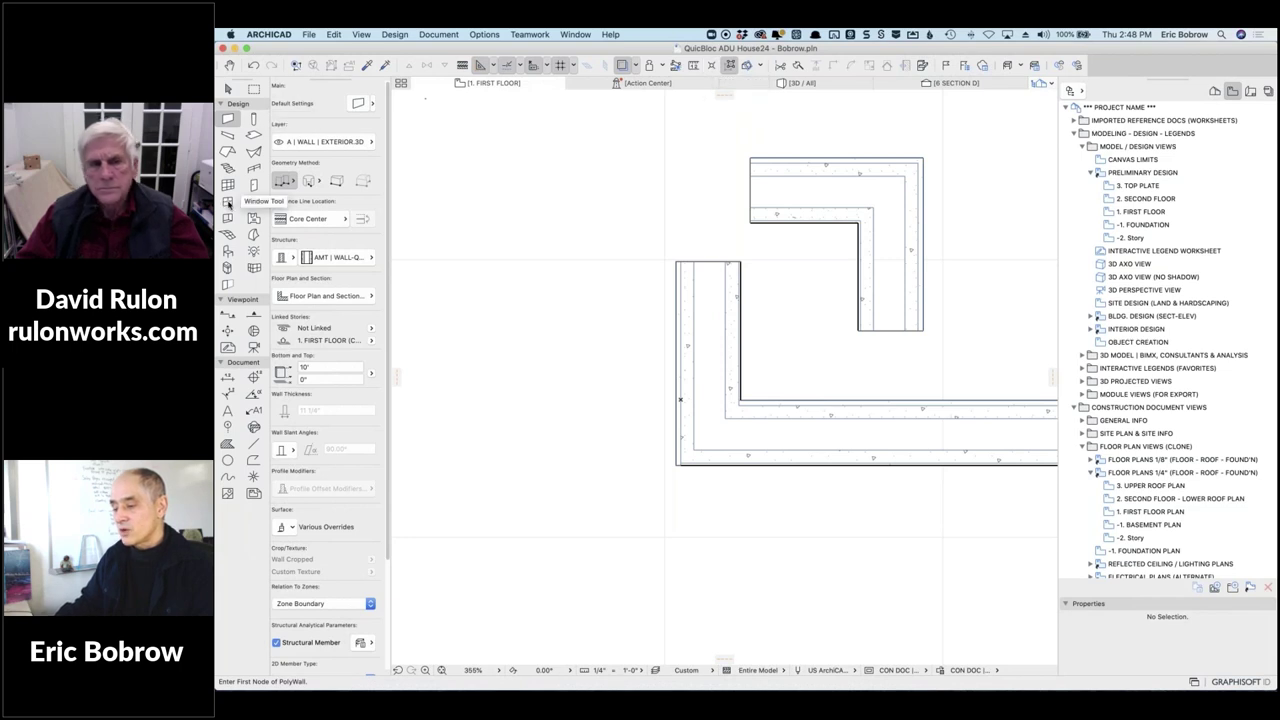
pyautogui.click(228, 203)
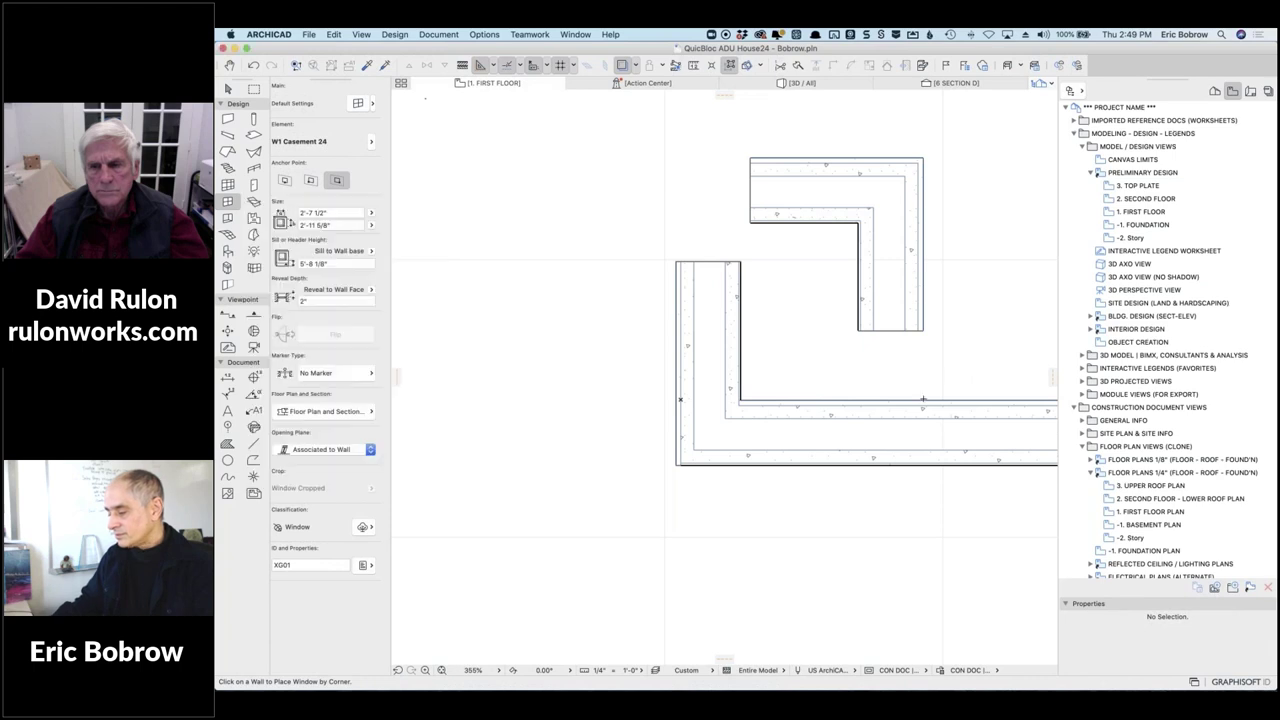
pyautogui.moveTo(868, 396); pyautogui.dragTo(646, 425, button='middle')
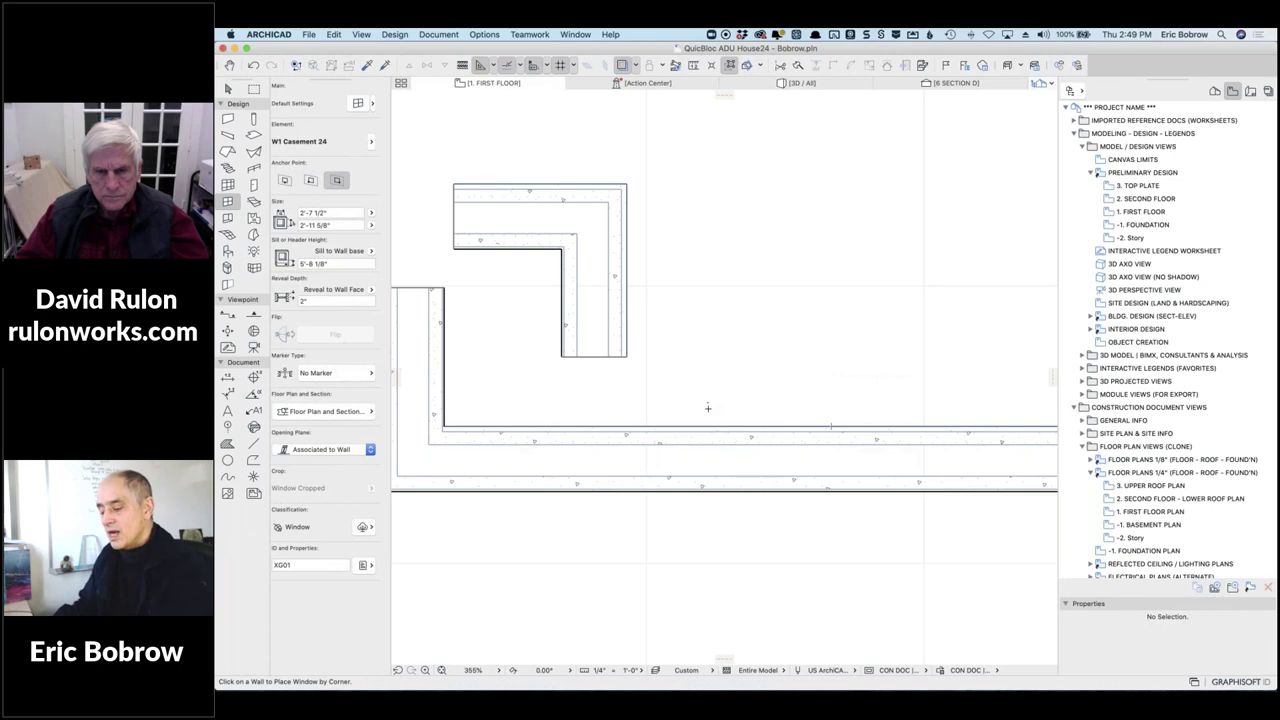
pyautogui.press('Escape')
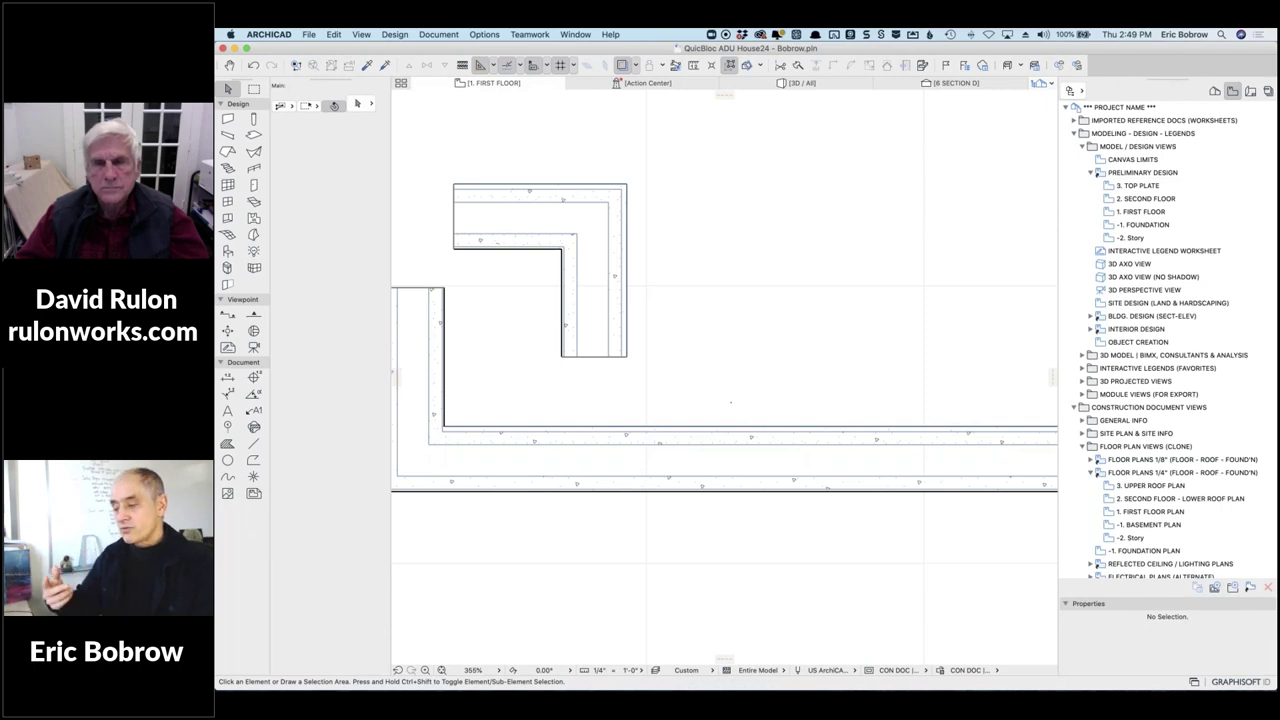
# Change the construction grid lines to a darker gray in the Grids & Background settings.
pyautogui.click(360, 35)
pyautogui.moveTo(440, 118)
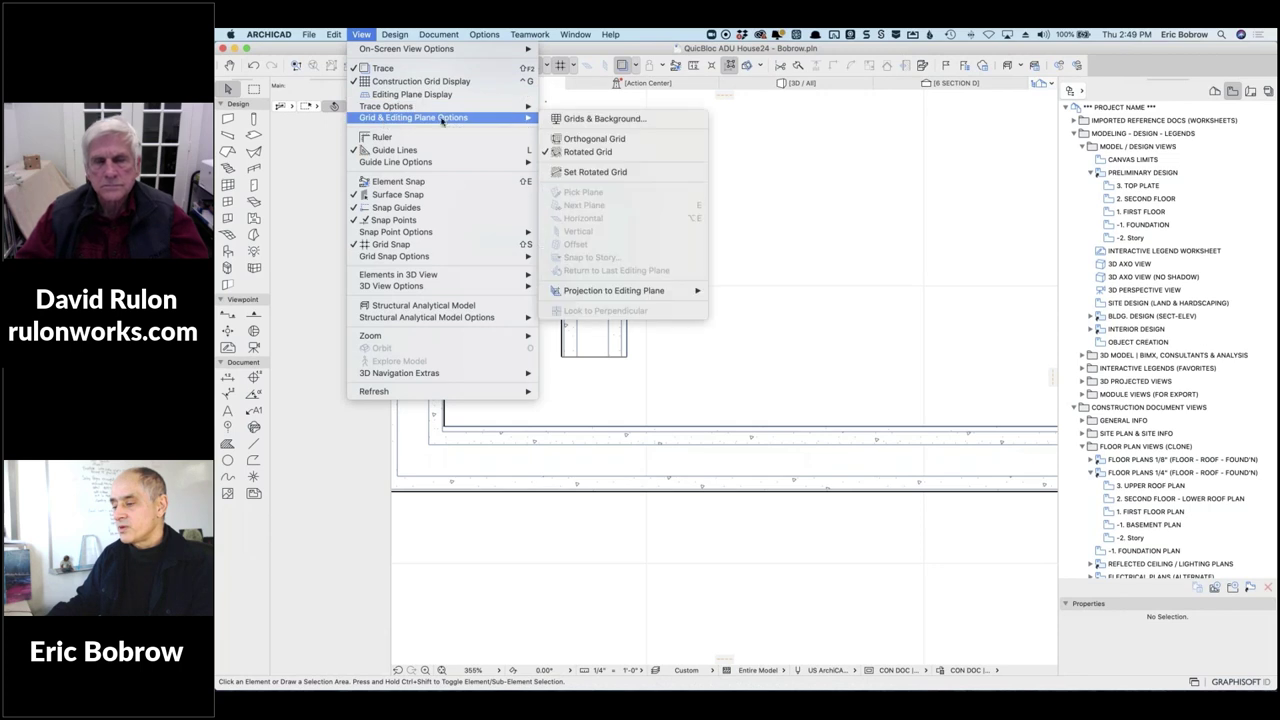
pyautogui.click(636, 121)
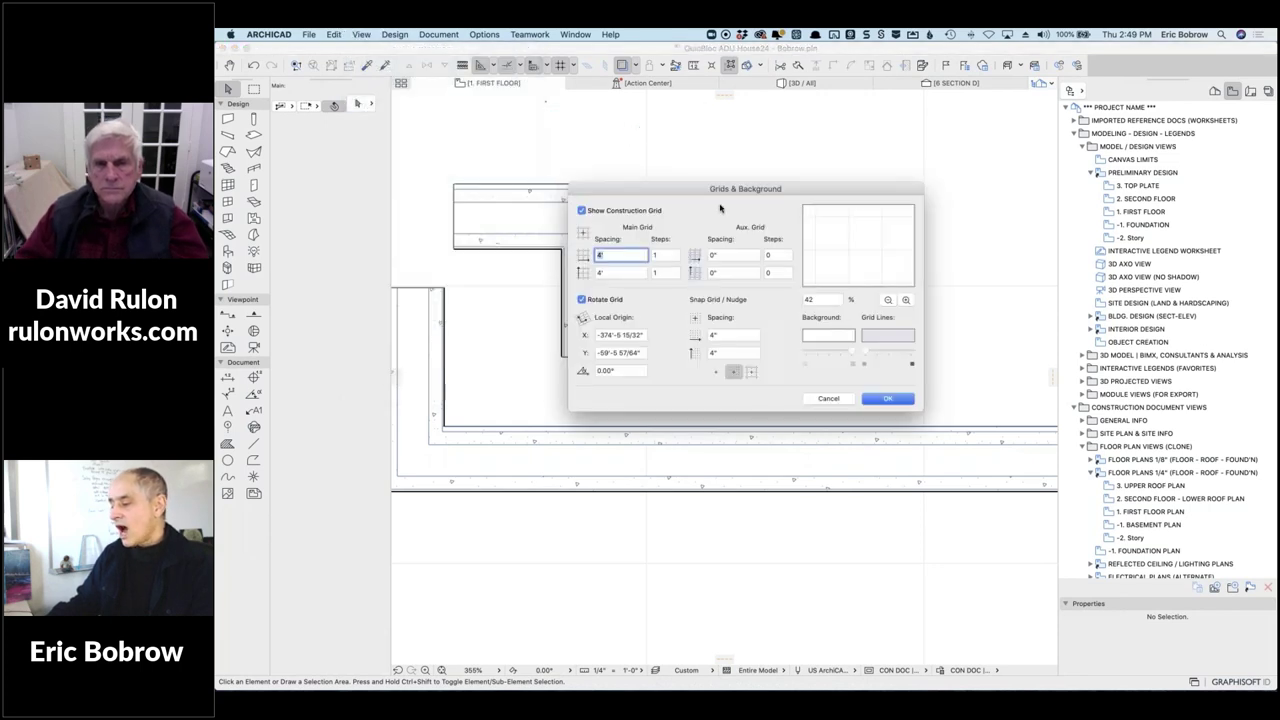
pyautogui.click(888, 338)
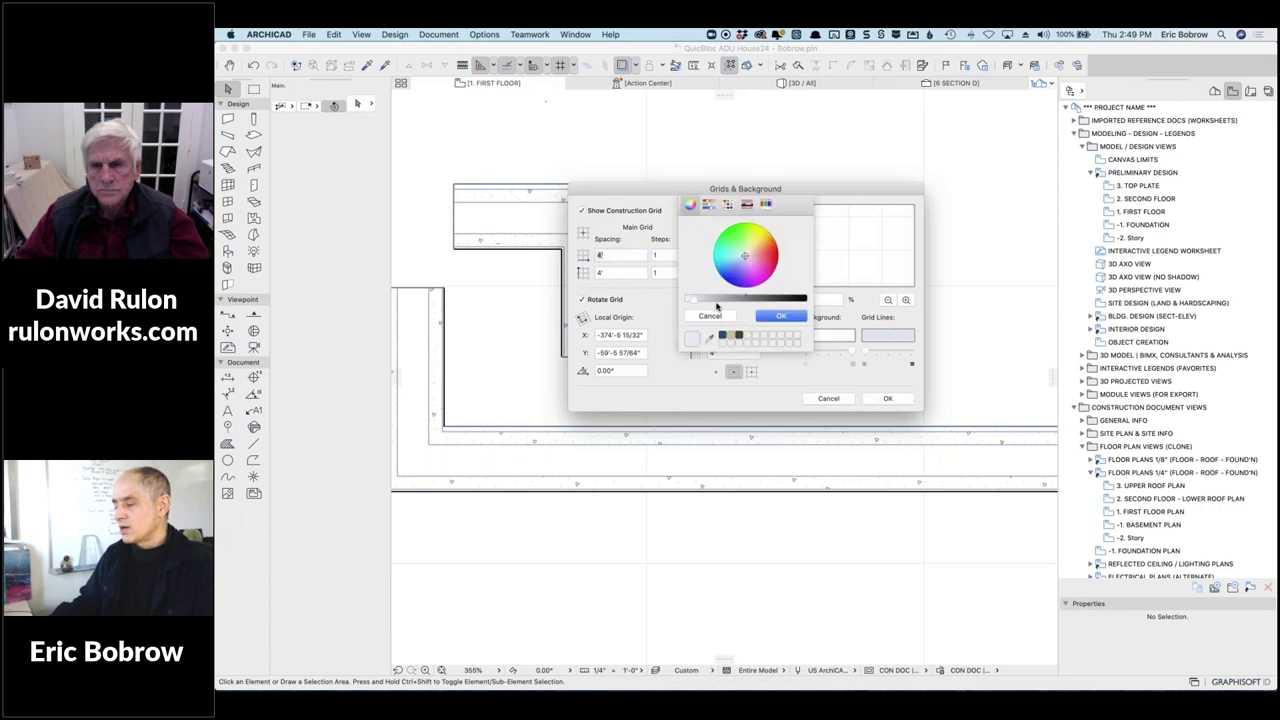
pyautogui.click(723, 300)
pyautogui.click(782, 318)
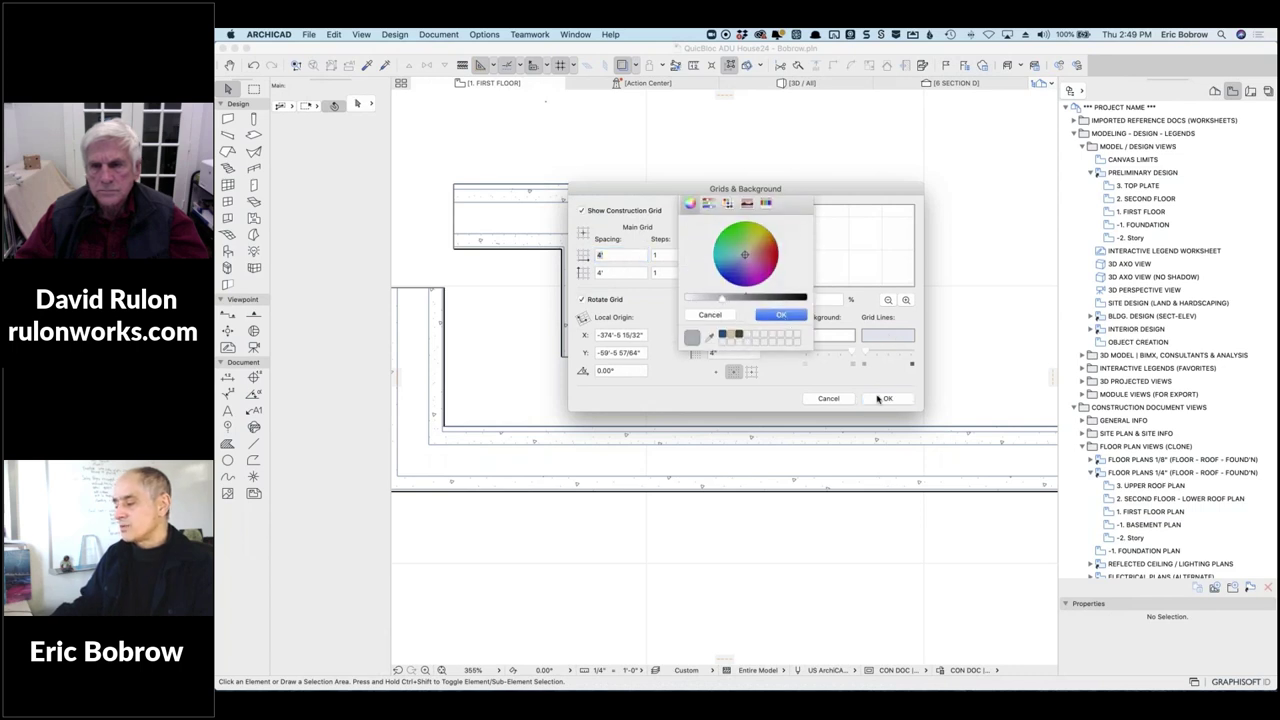
pyautogui.click(885, 398)
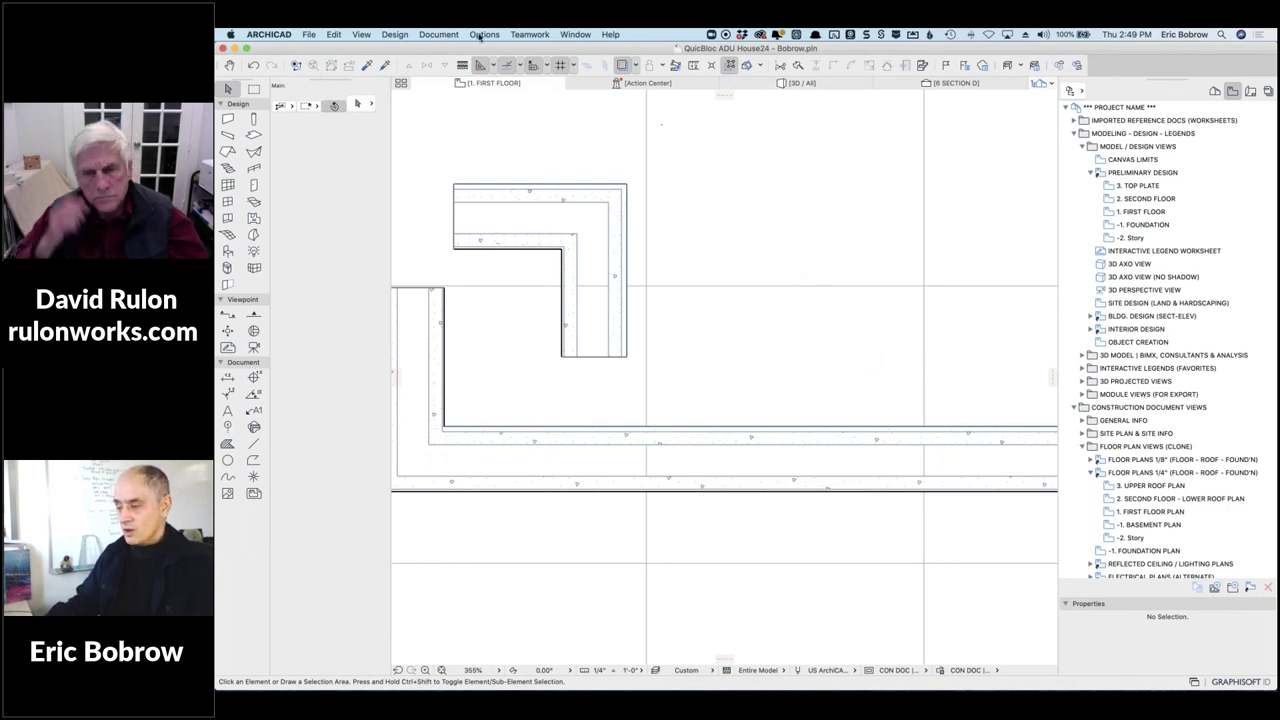
# Set the main grid spacing to 8" both horizontally and vertically in the Grids & Background settings.
pyautogui.click(363, 34)
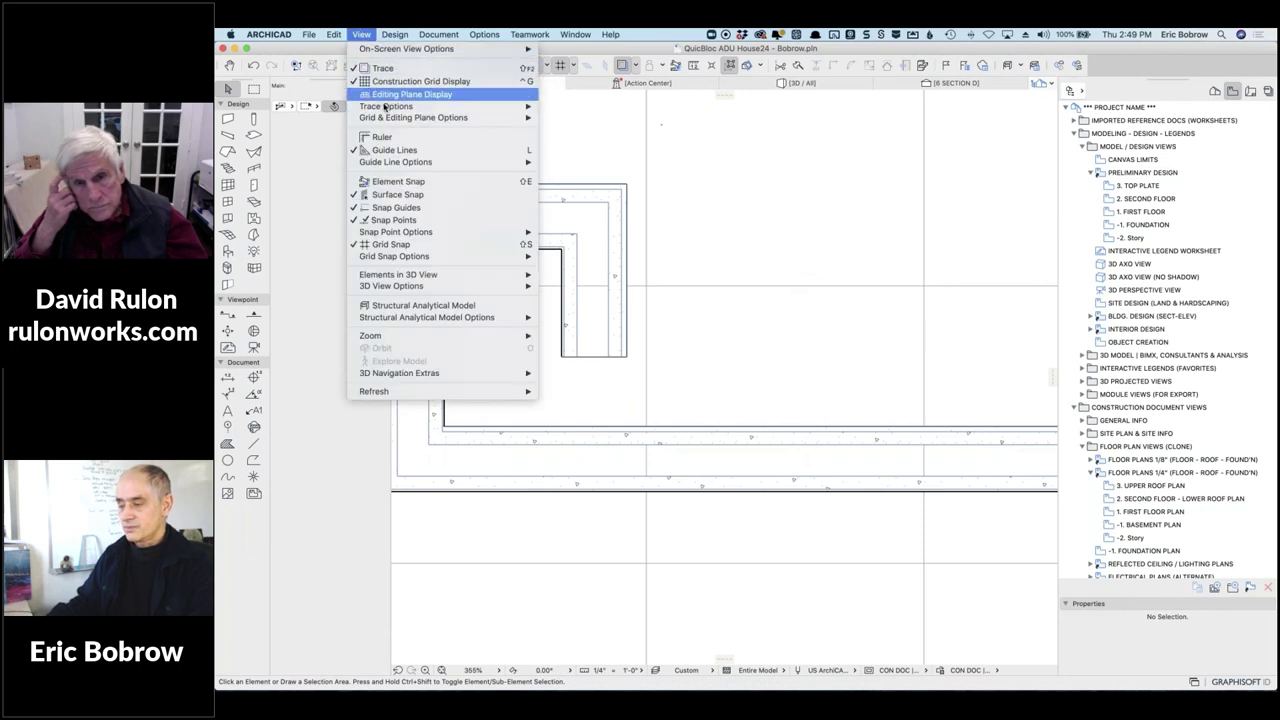
pyautogui.moveTo(490, 117)
pyautogui.click(568, 119)
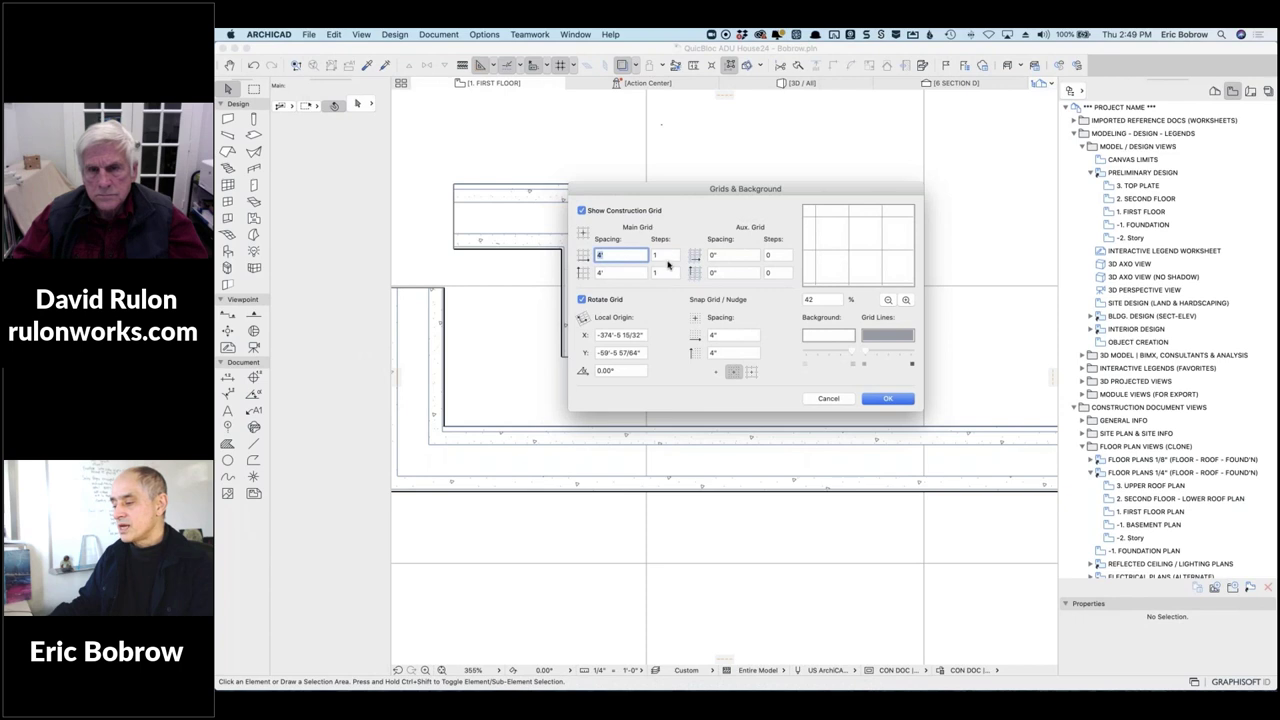
pyautogui.write('8')
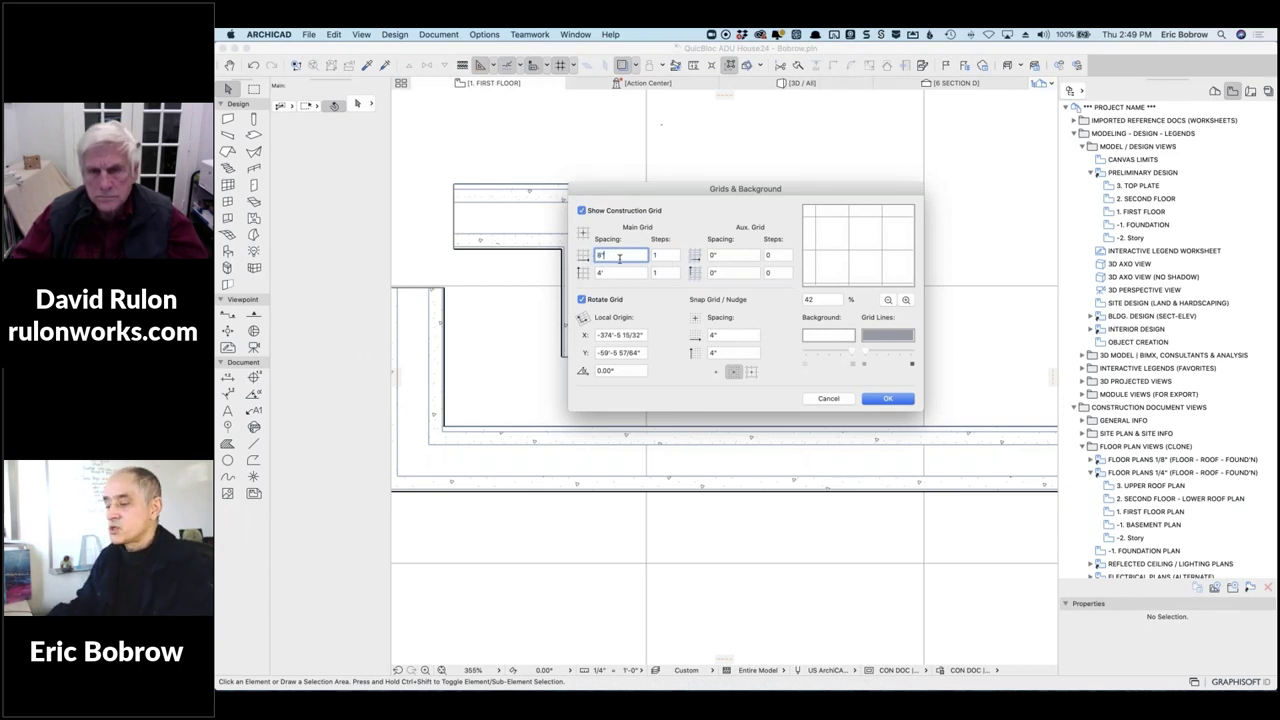
pyautogui.click(618, 270)
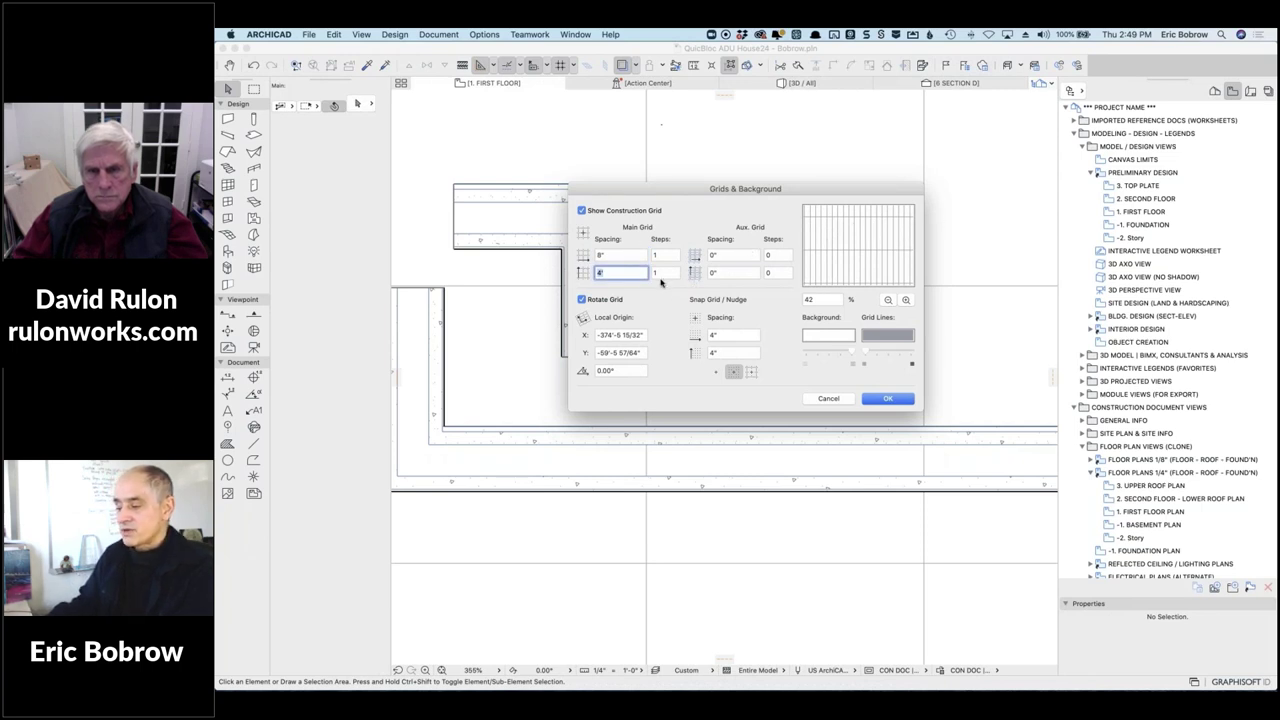
pyautogui.write("8'")
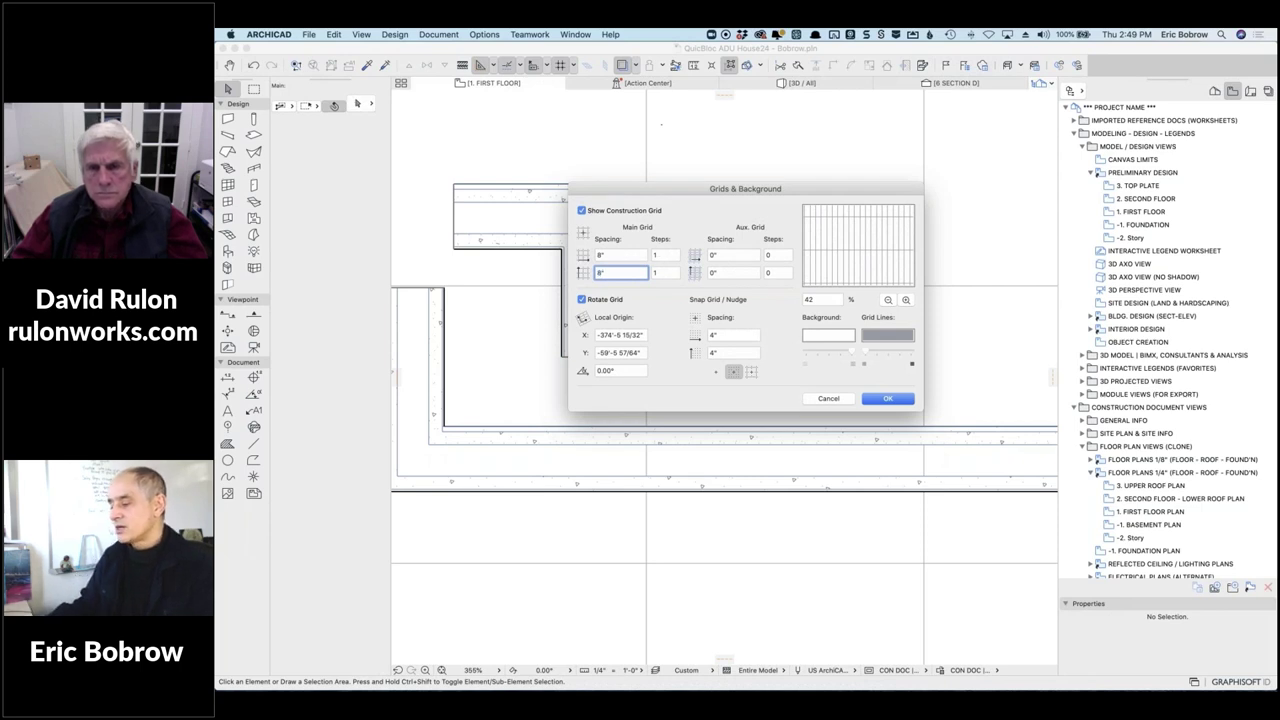
pyautogui.click(886, 399)
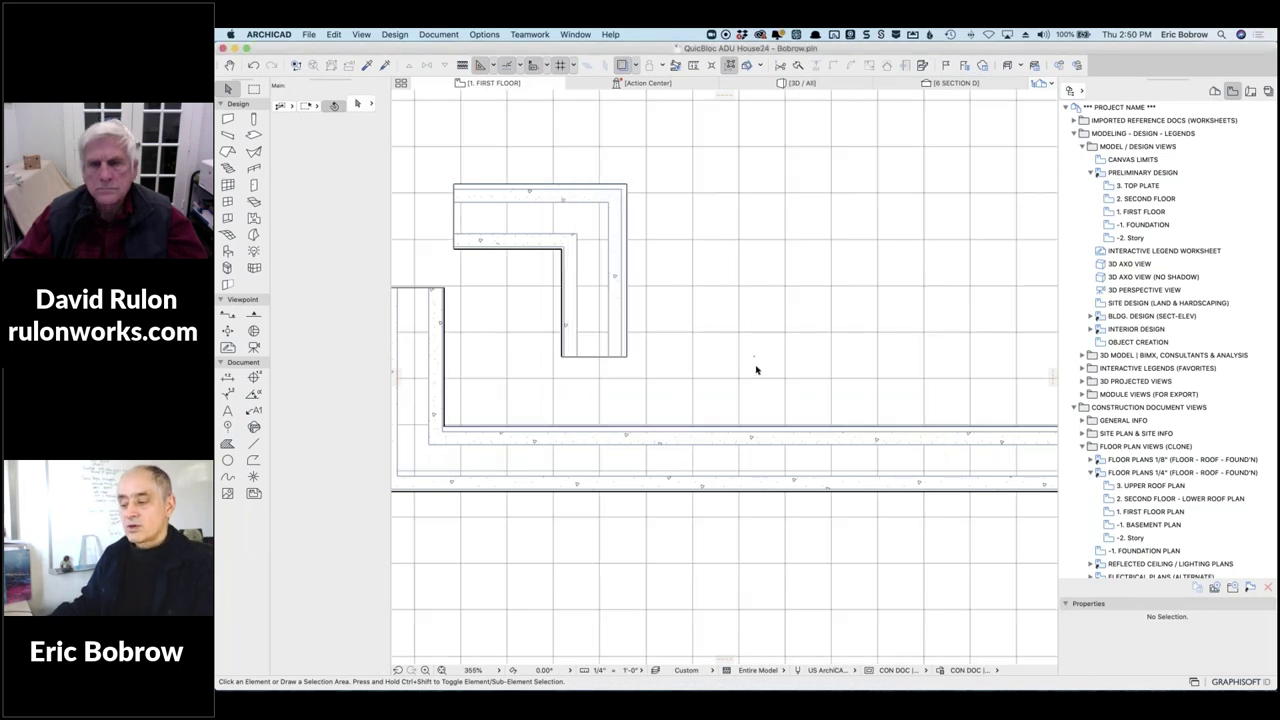
# Examine how the 8" construction grid lines up with the floor plan's corner walls and the sample walls below the plan.
pyautogui.scroll(-8, 758, 371)
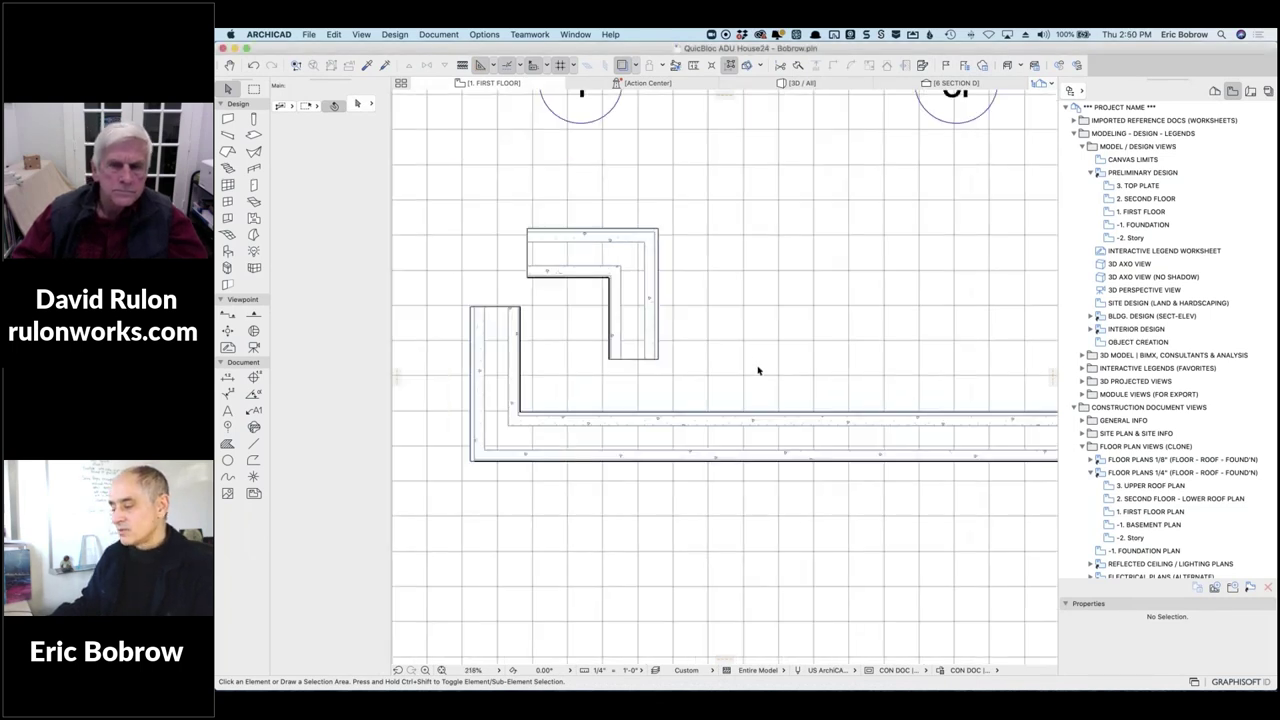
pyautogui.scroll(-2, 781, 106)
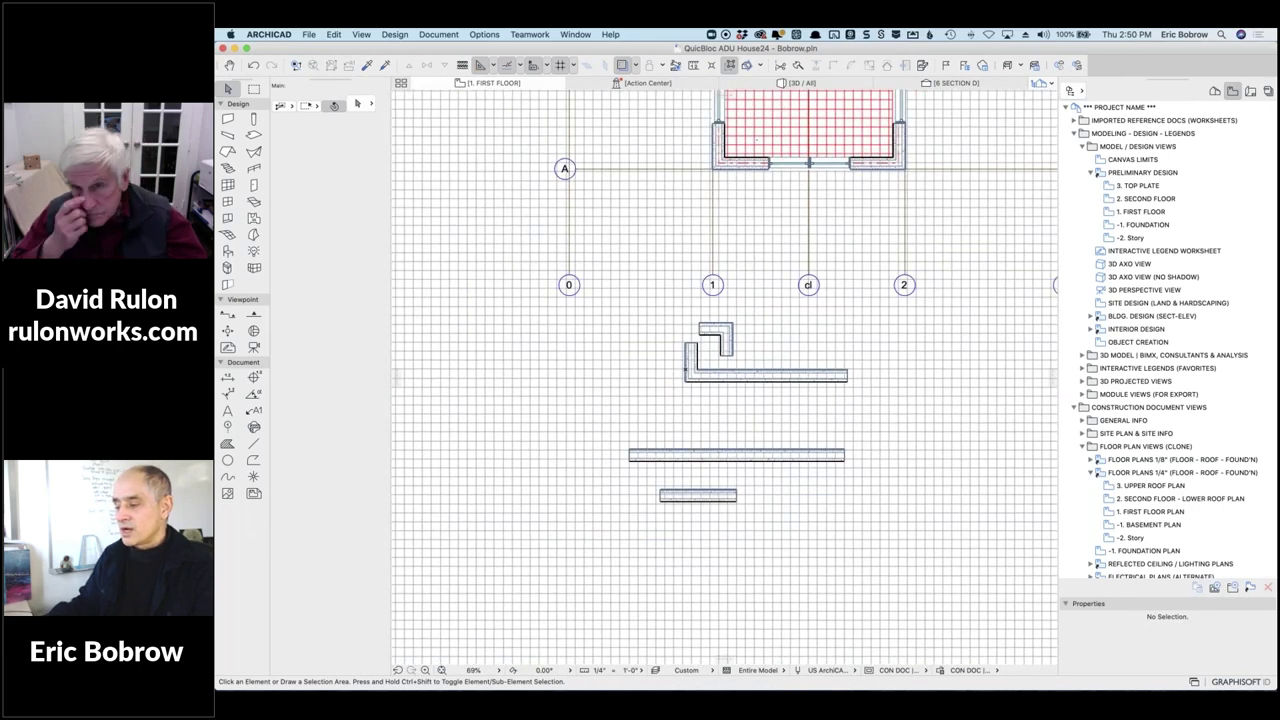
pyautogui.scroll(10, 742, 141)
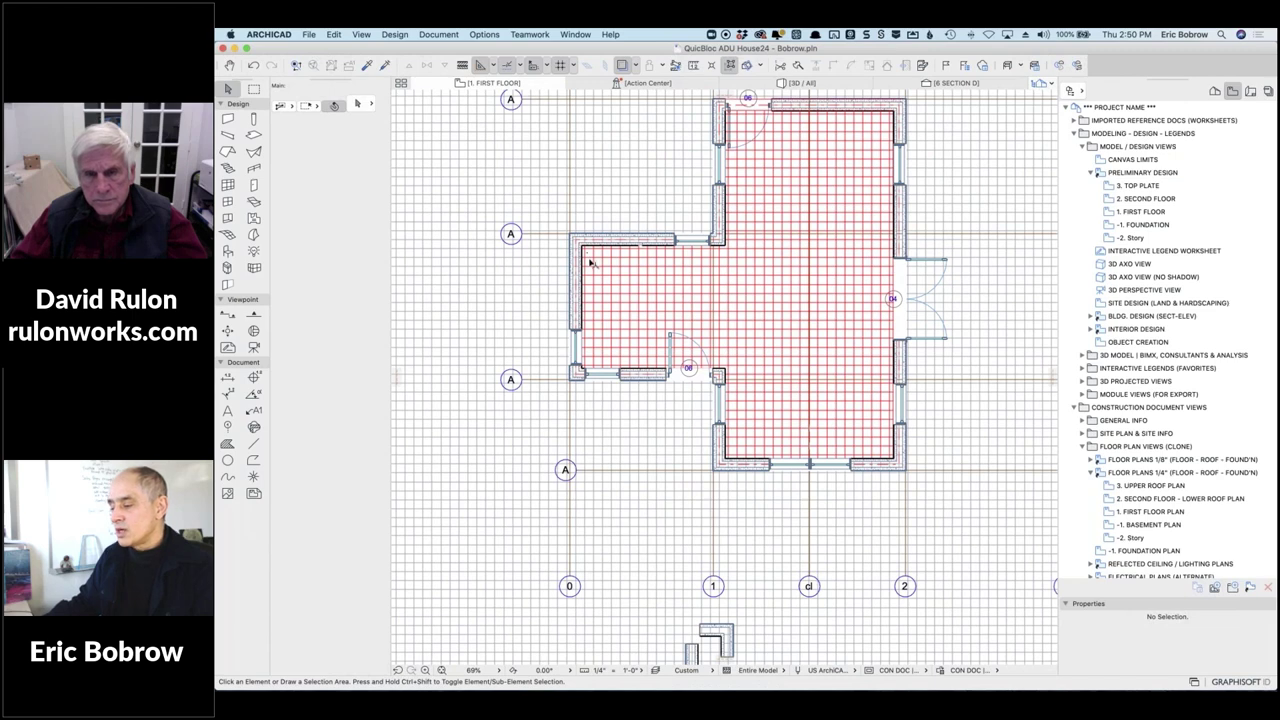
pyautogui.scroll(7, 590, 263)
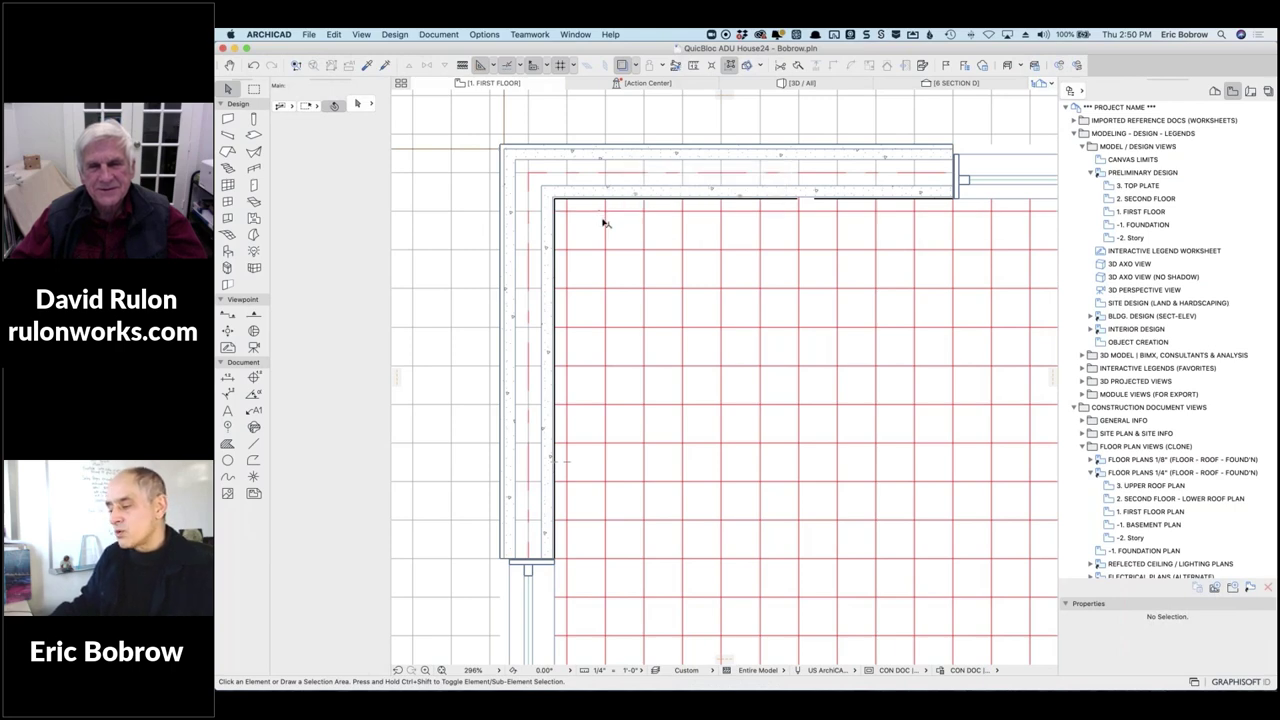
pyautogui.scroll(-10, 665, 265)
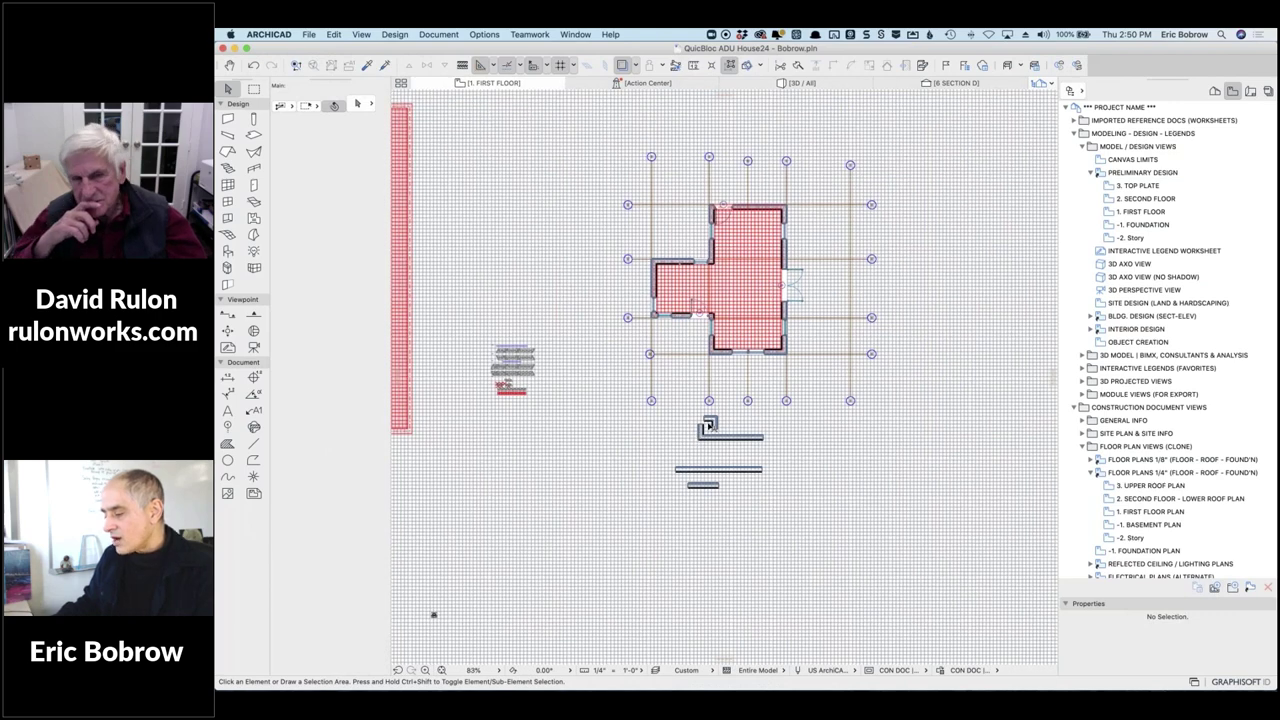
pyautogui.scroll(8, 709, 427)
pyautogui.scroll(1, 710, 427)
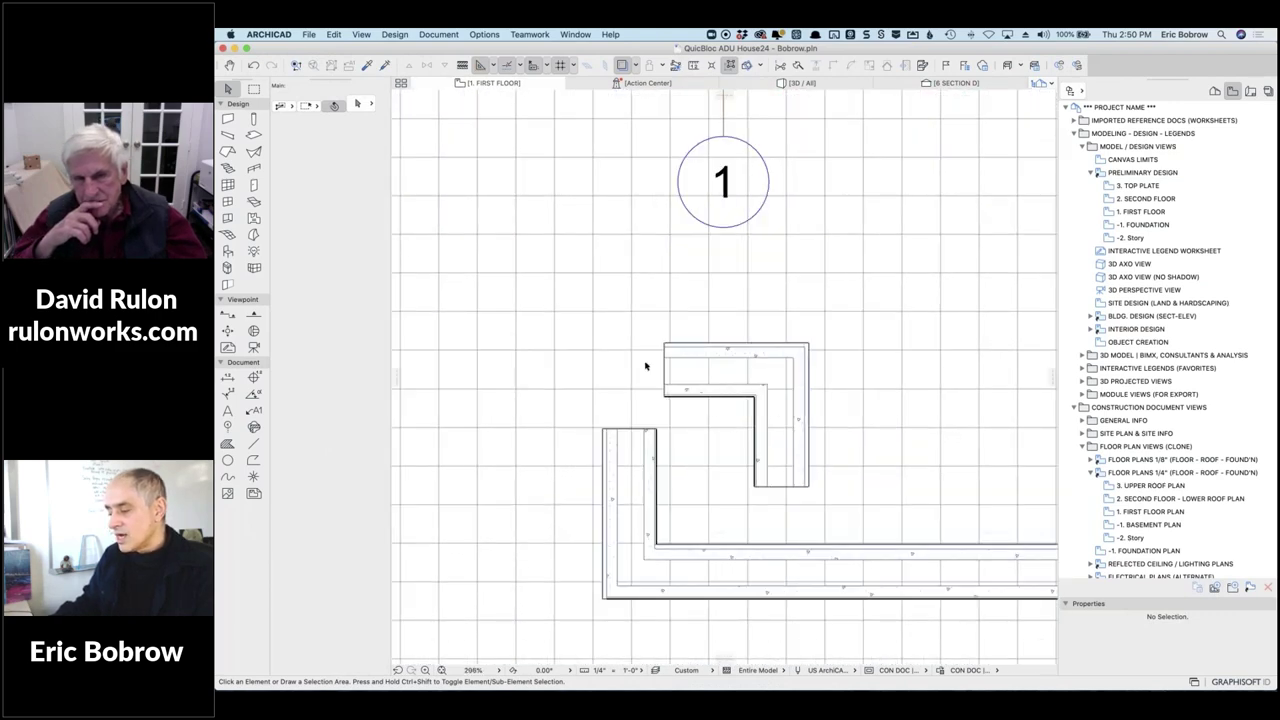
pyautogui.scroll(1, 645, 366)
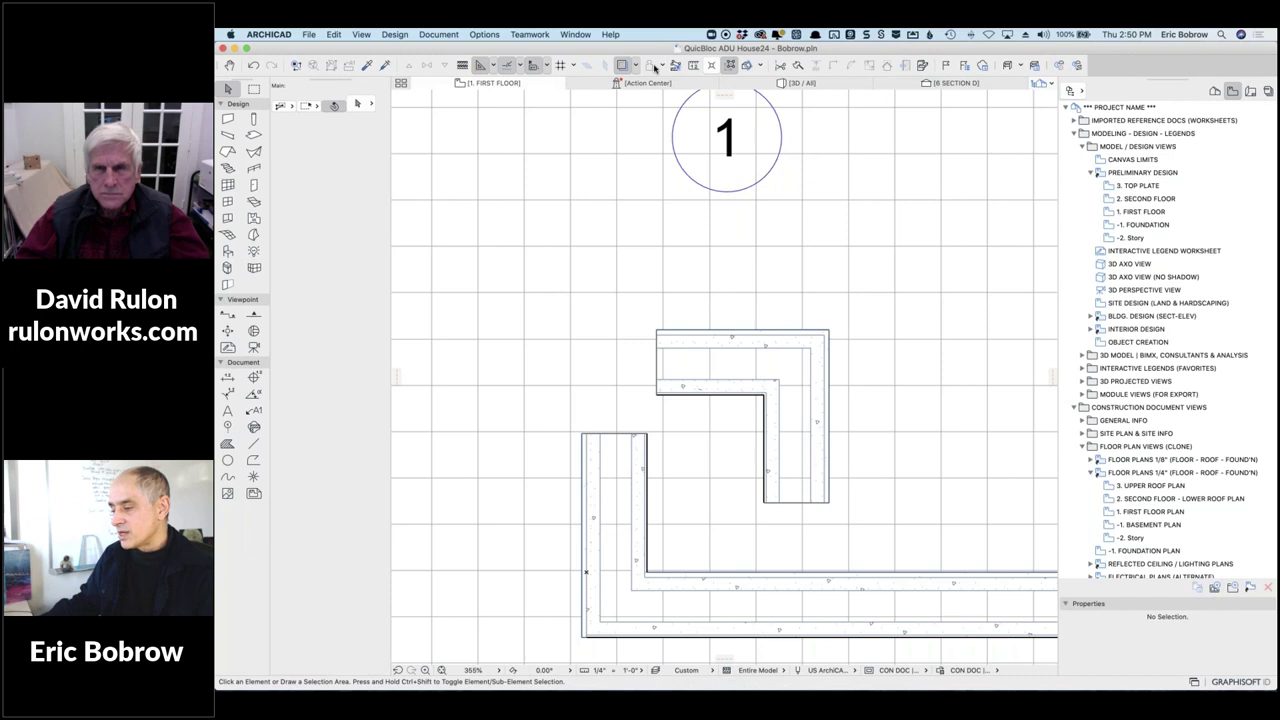
# Rotate the construction grid to a slanted direction using Set Rotated Grid above the sample walls.
pyautogui.click(573, 68)
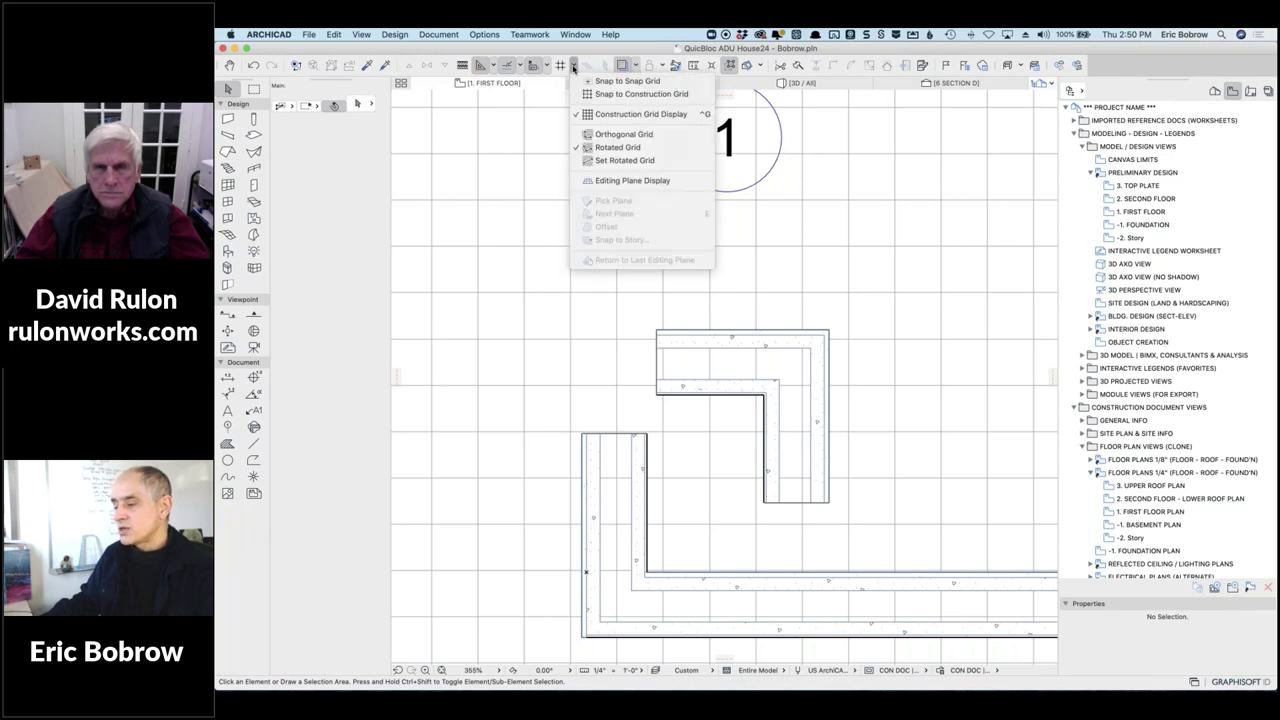
pyautogui.click(612, 160)
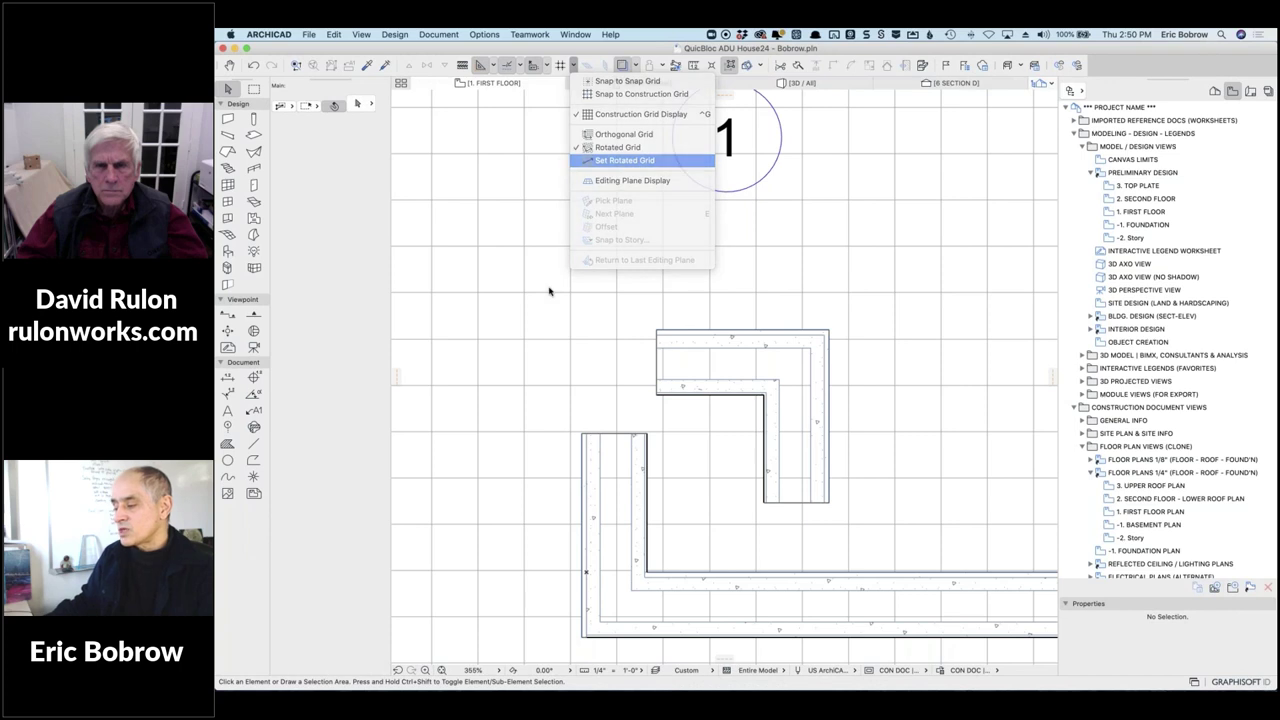
pyautogui.click(698, 229)
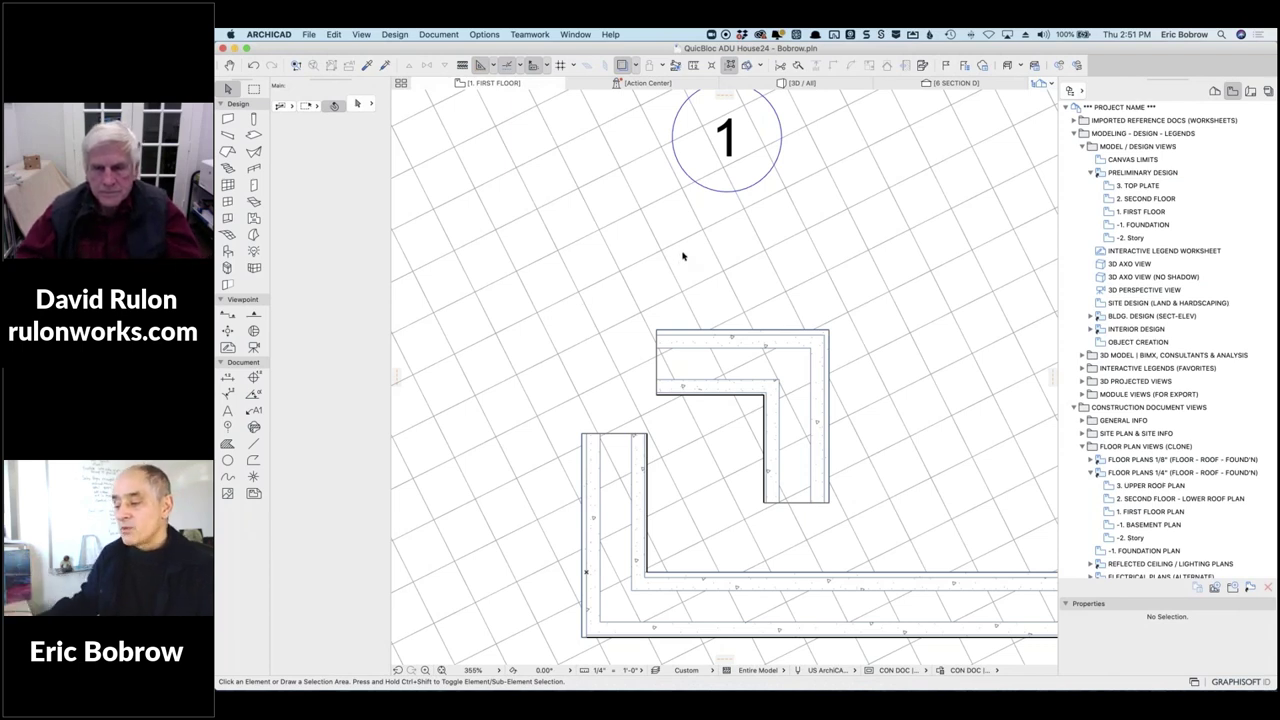
# Set the rotated grid with a horizontal reference vector starting at the core center corner of the small L-shaped wall.
pyautogui.click(575, 66)
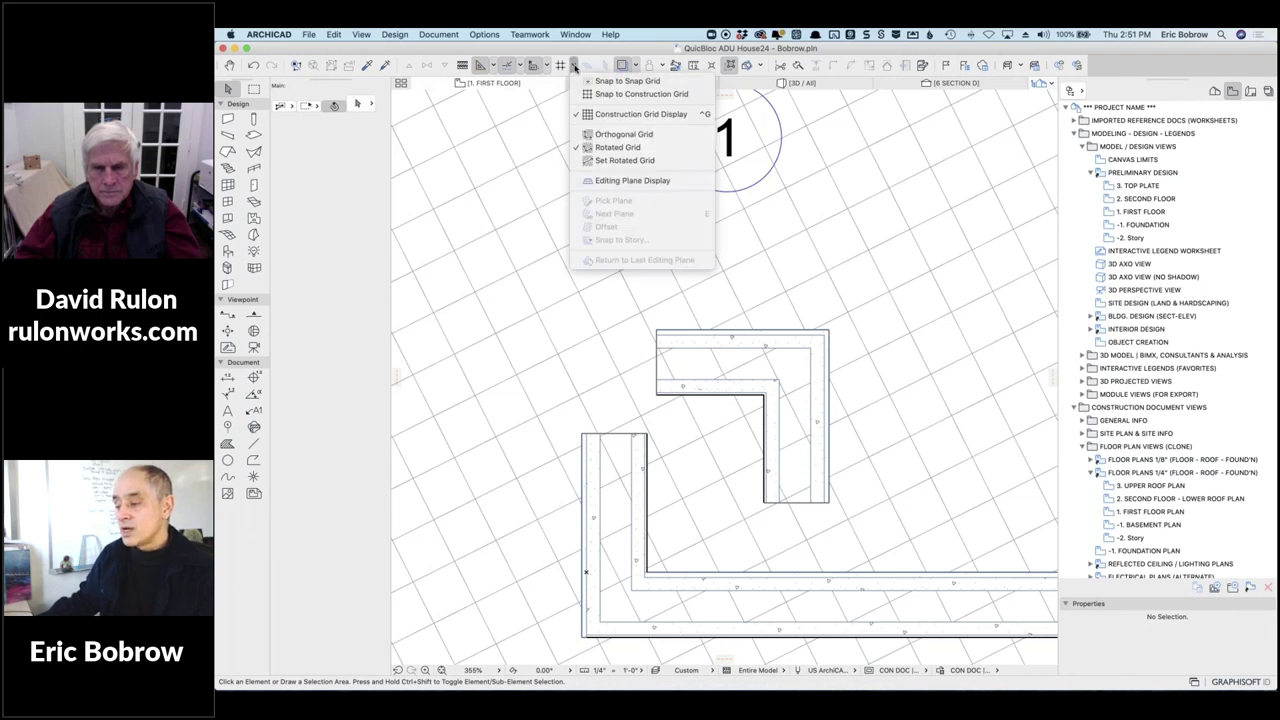
pyautogui.click(623, 161)
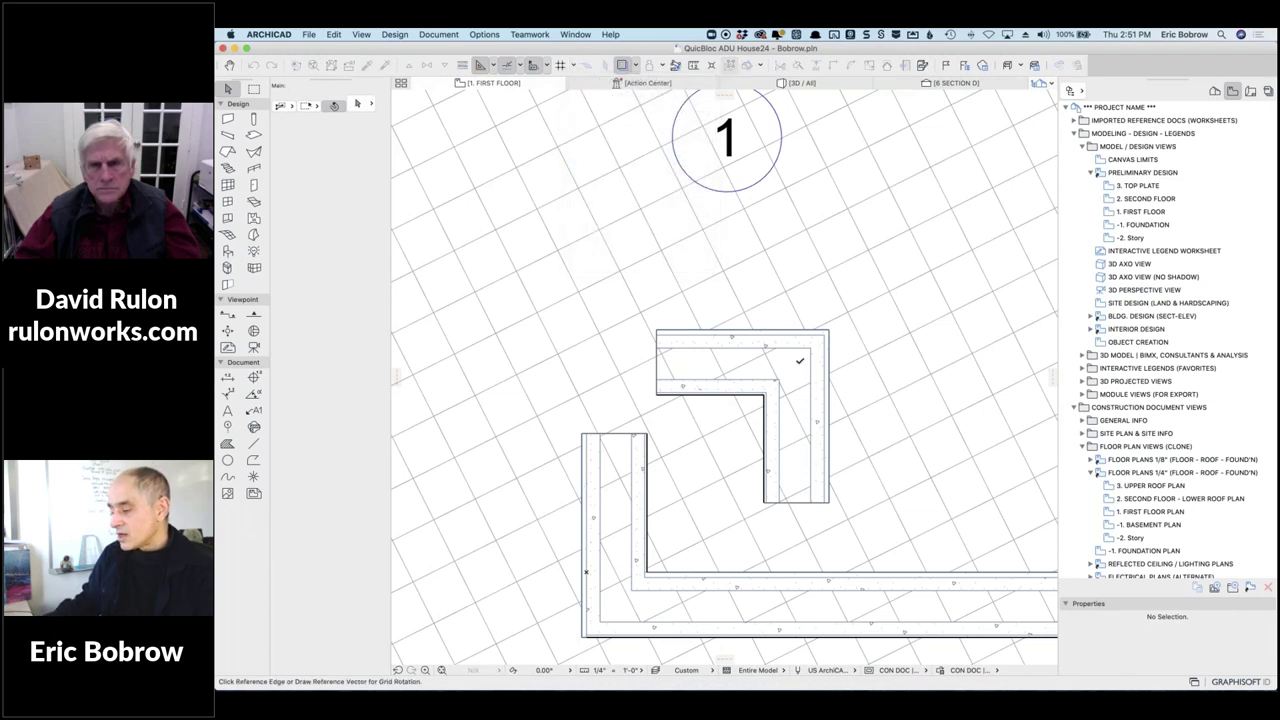
pyautogui.click(796, 362)
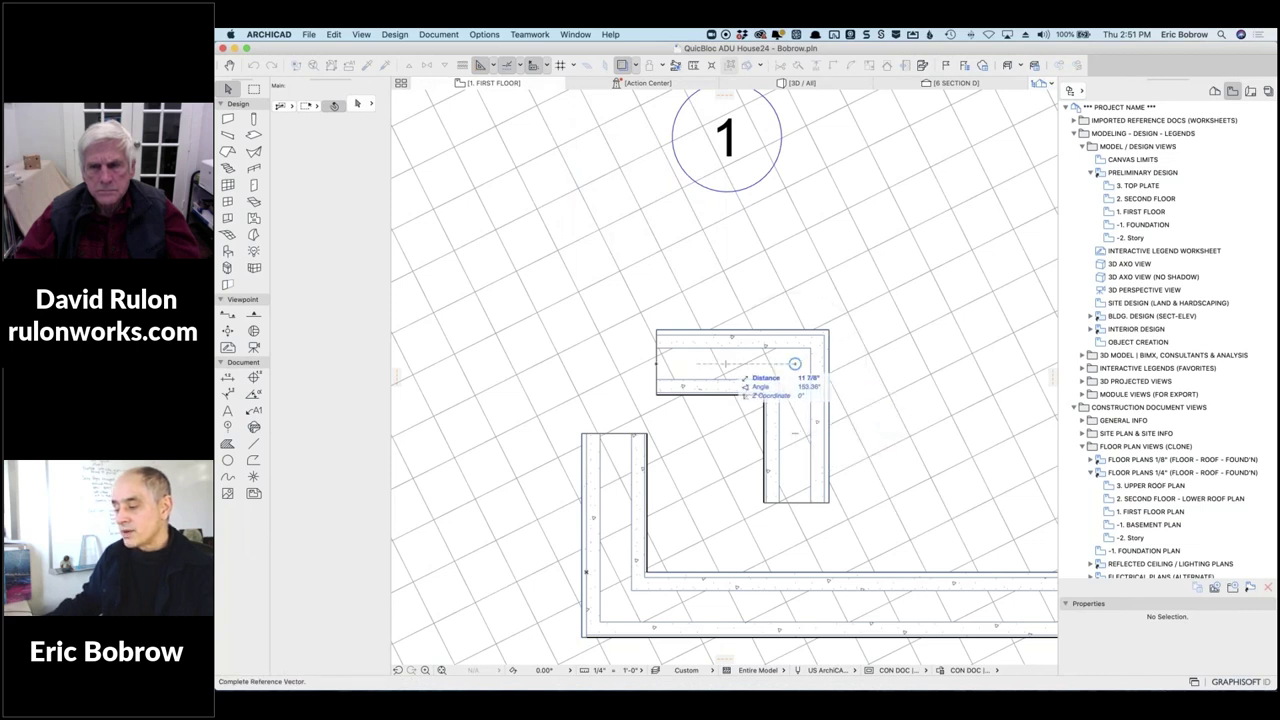
pyautogui.click(726, 362)
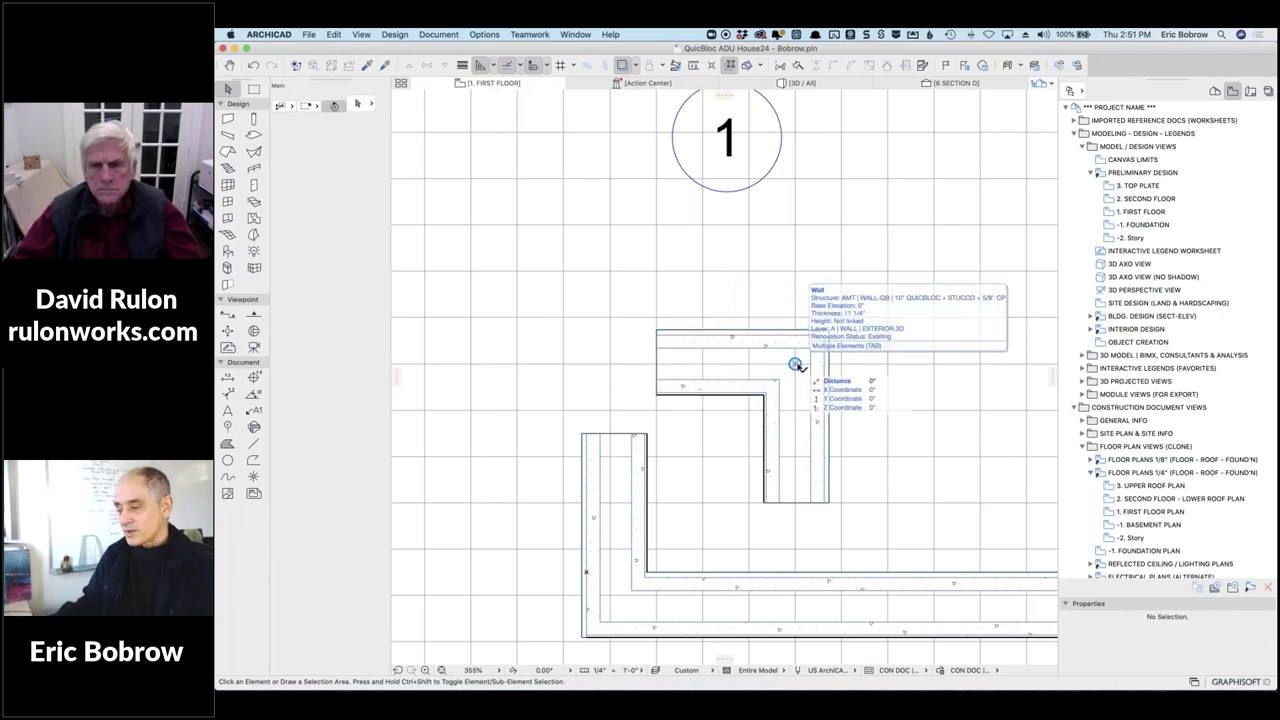
# Place the user origin at the core center corner of the small L-shaped wall.
pyautogui.click(573, 65)
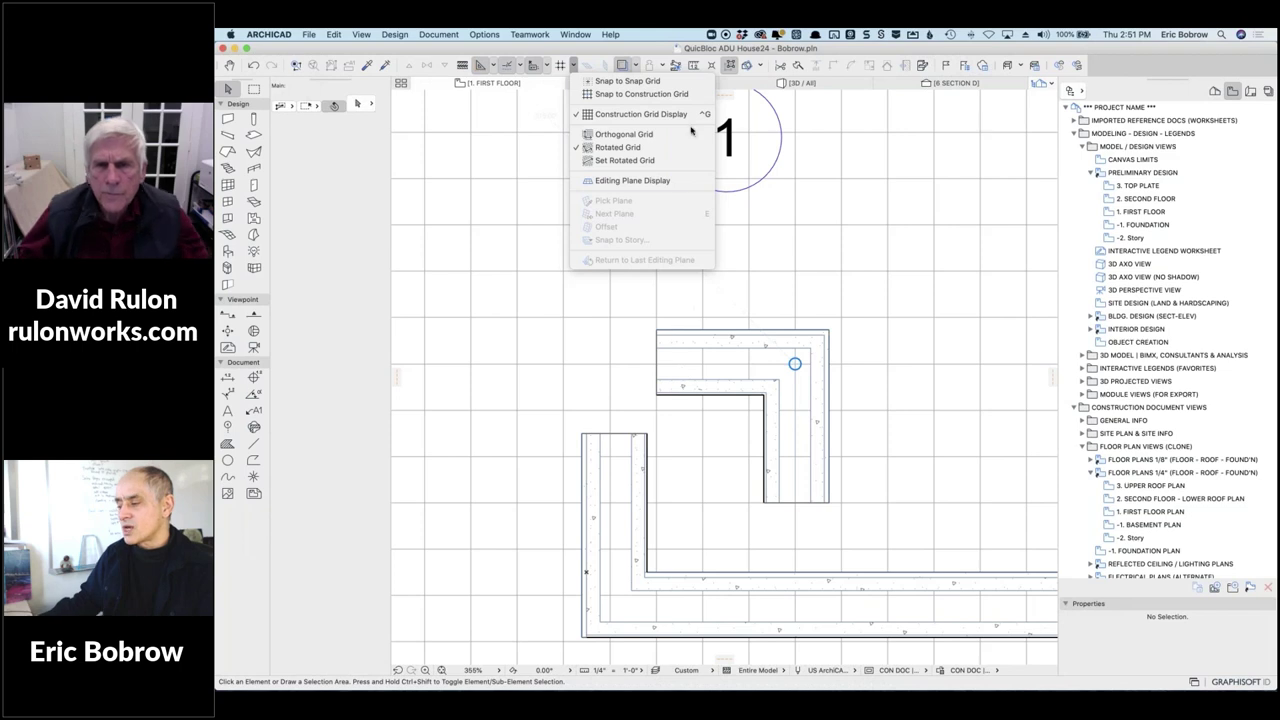
pyautogui.click(710, 66)
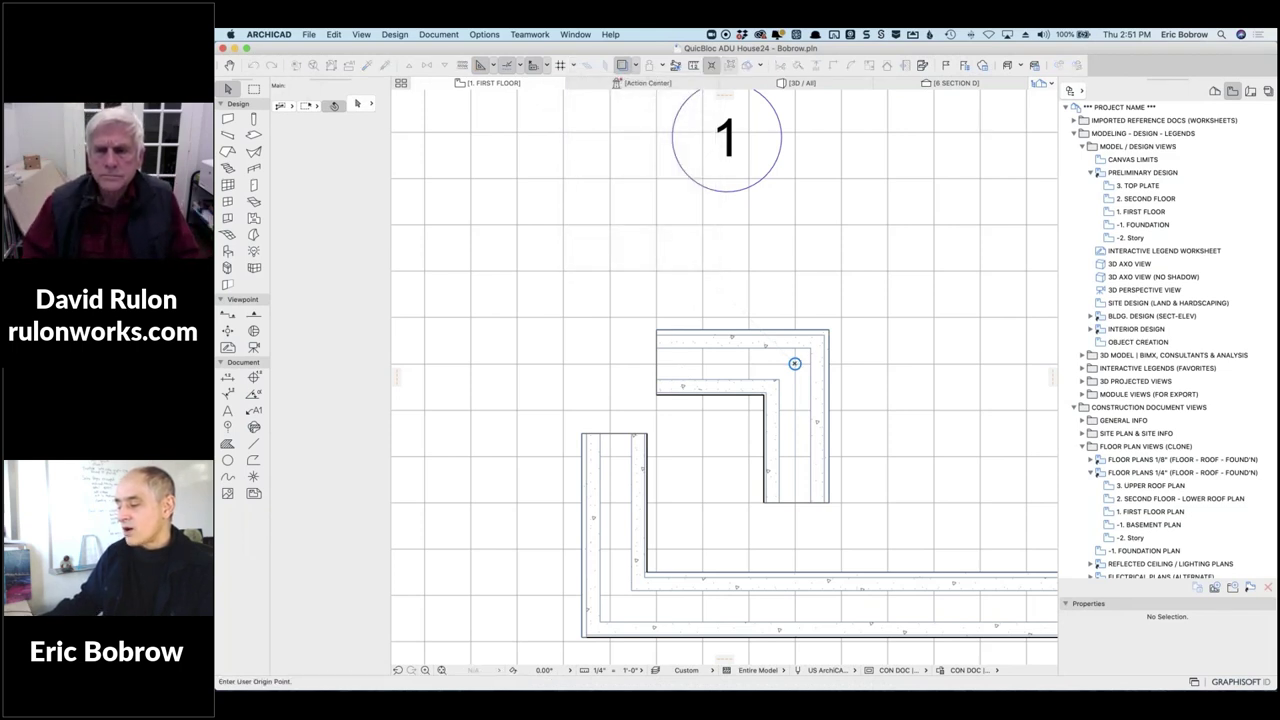
pyautogui.click(795, 364)
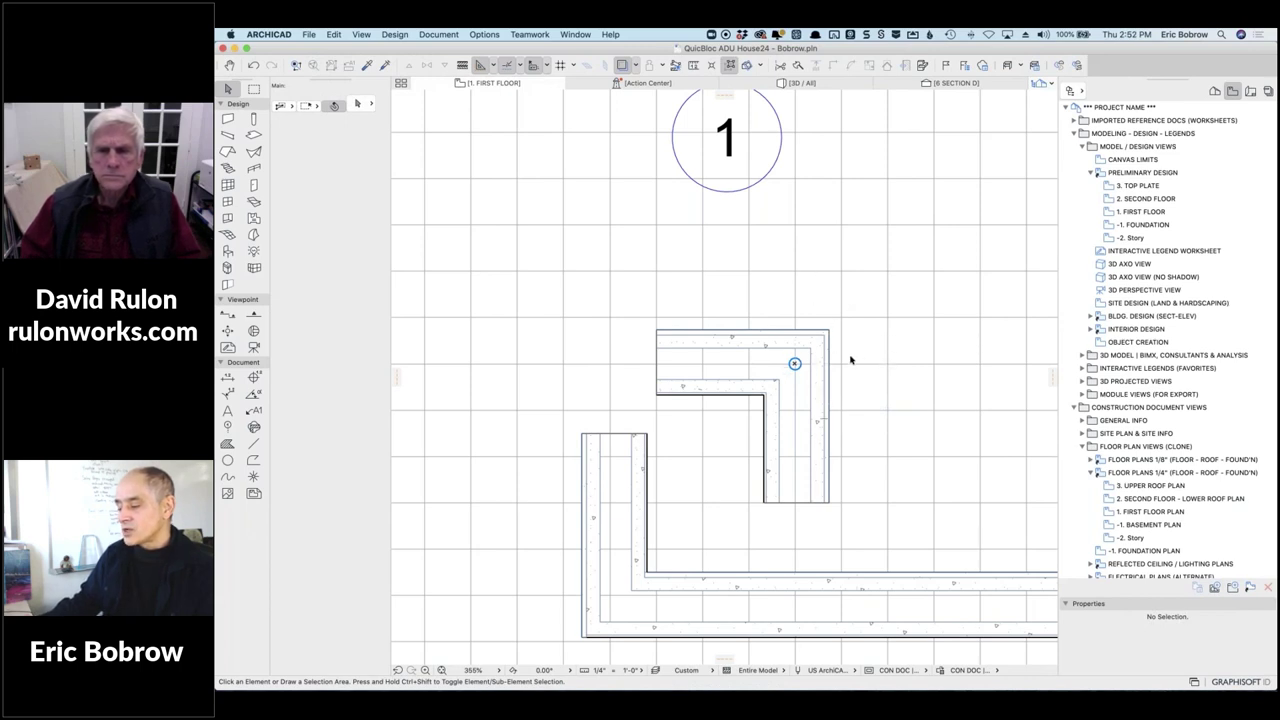
# Turn on grid snap and draw a Core Center L-shaped wall beside grid bubble 1, running 3'-4" right and up.
pyautogui.click(228, 118)
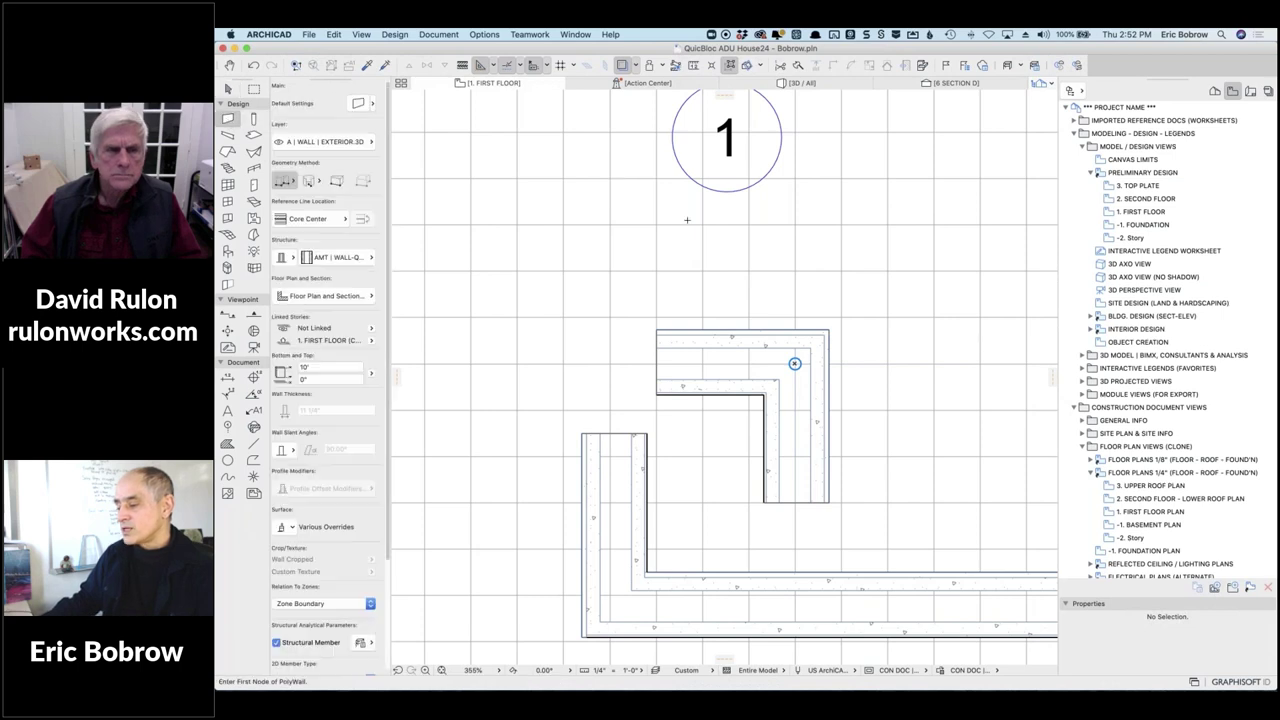
pyautogui.click(795, 268)
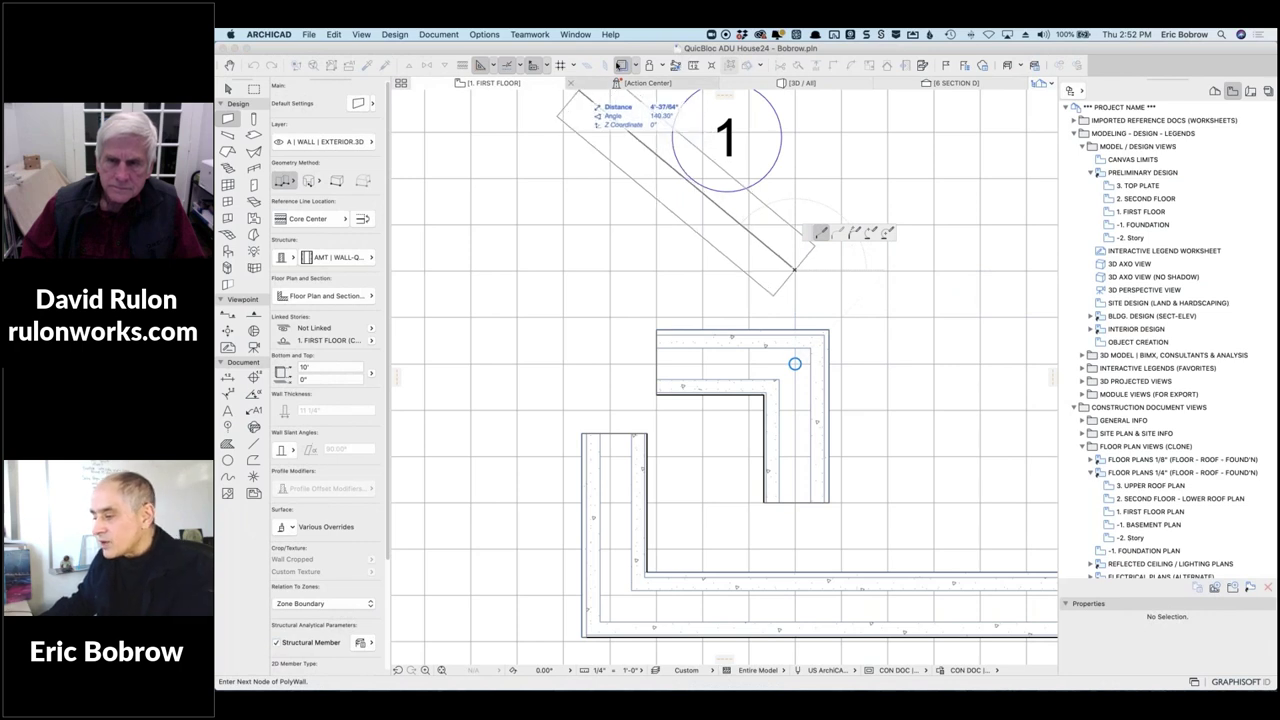
pyautogui.press('Escape')
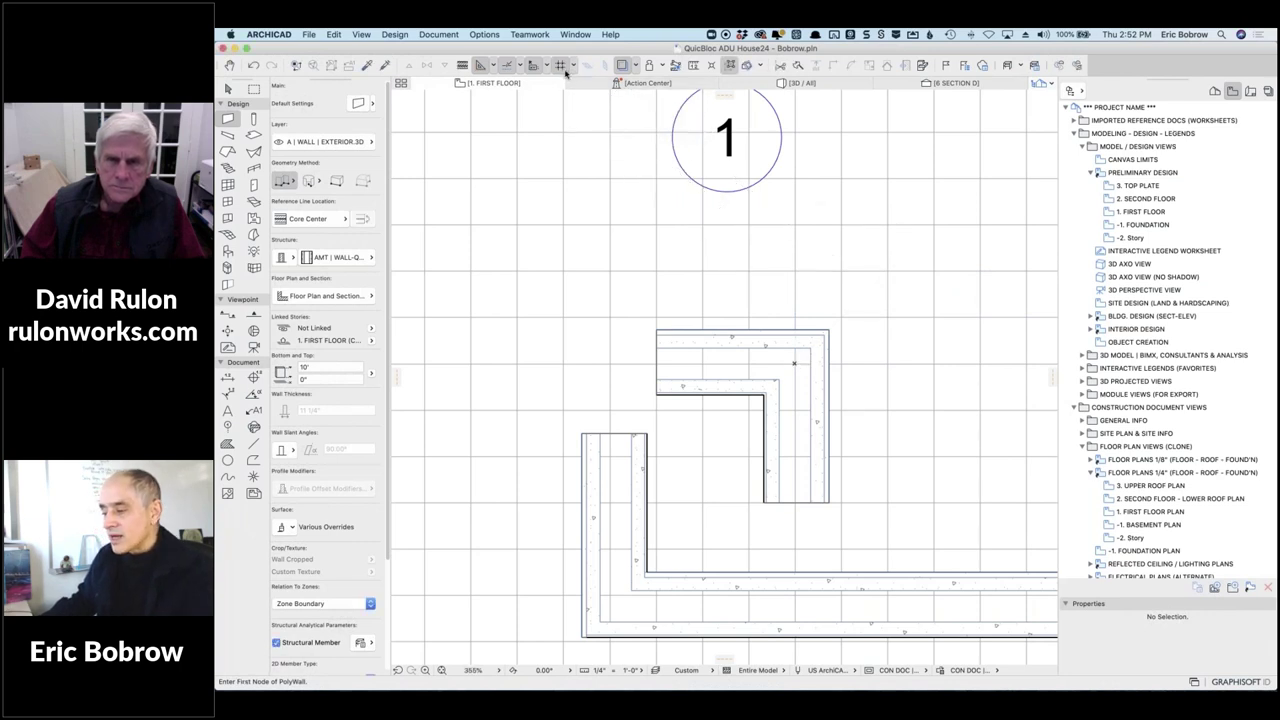
pyautogui.click(793, 224)
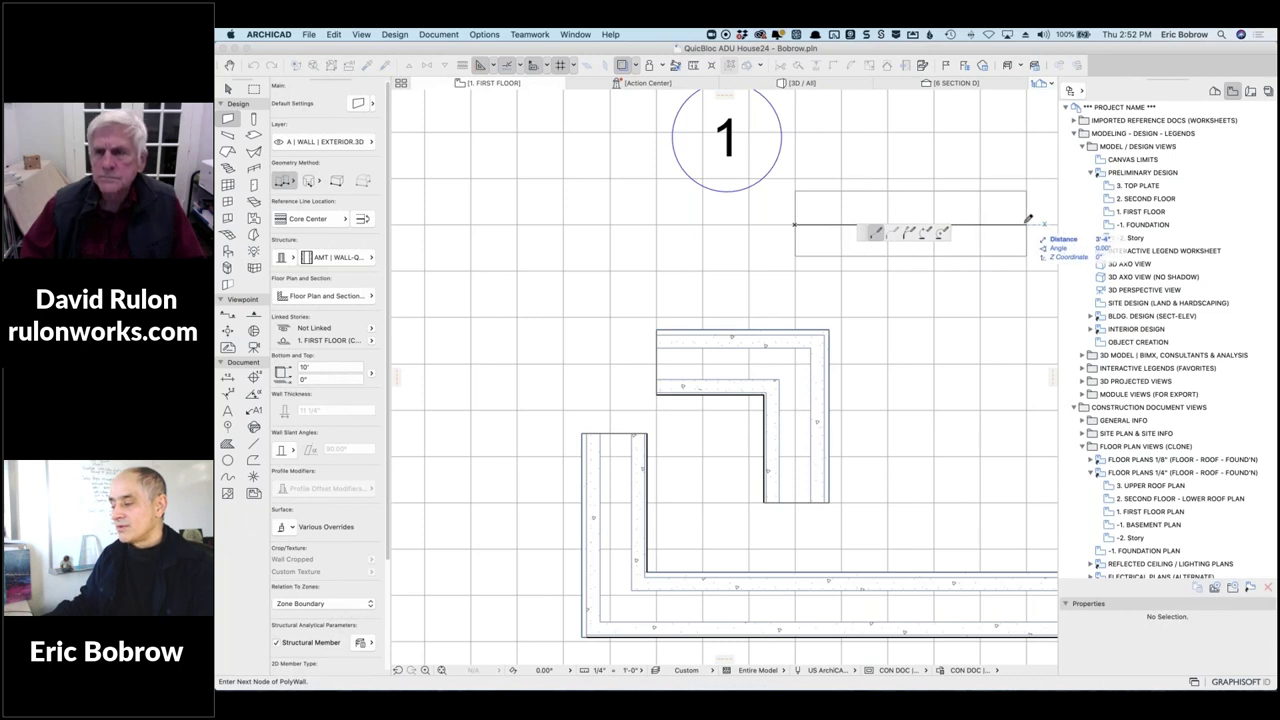
pyautogui.click(1026, 224)
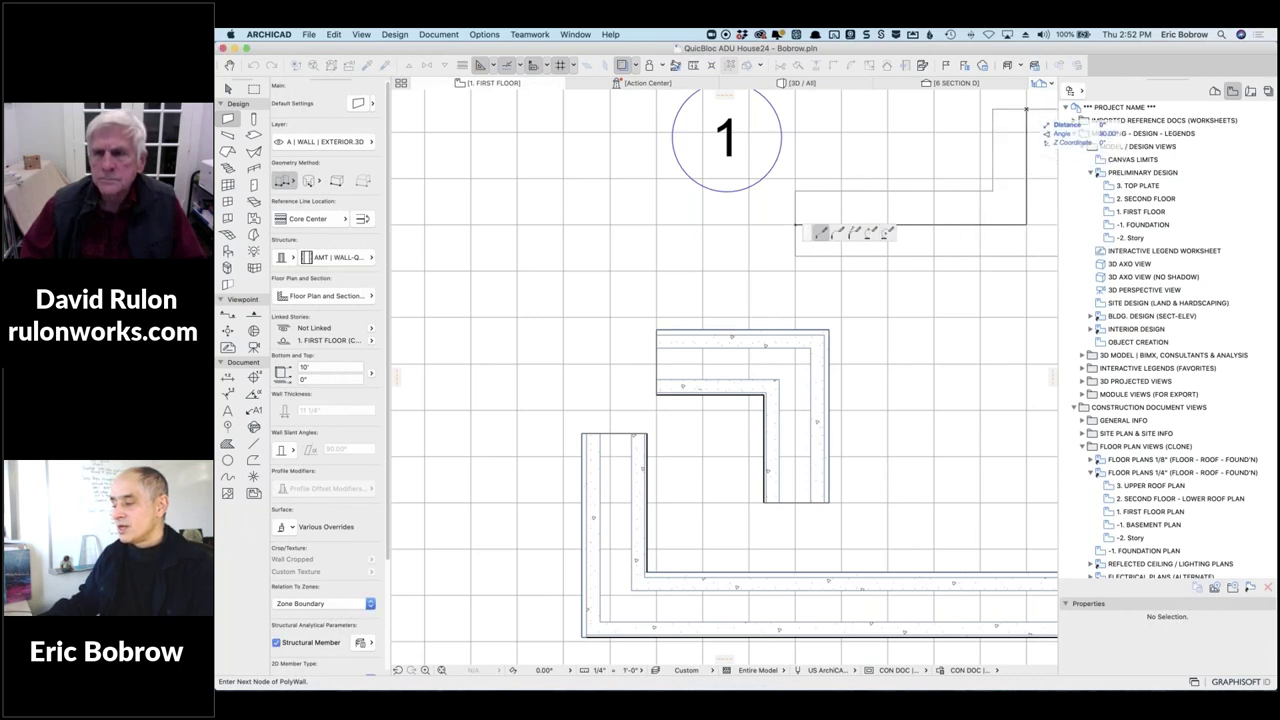
pyautogui.doubleClick(1026, 108)
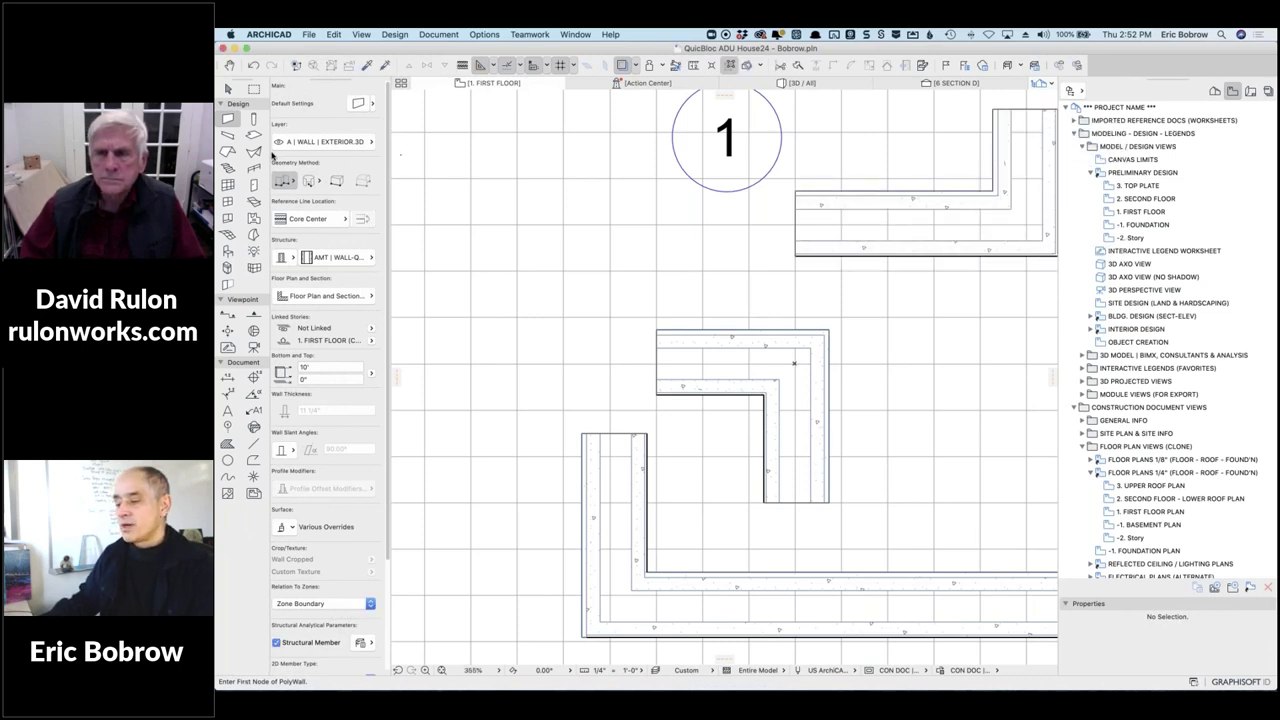
# Preview how a W1 Casement 24 window positions along the horizontal leg of the new L-shaped wall without placing it.
pyautogui.click(228, 201)
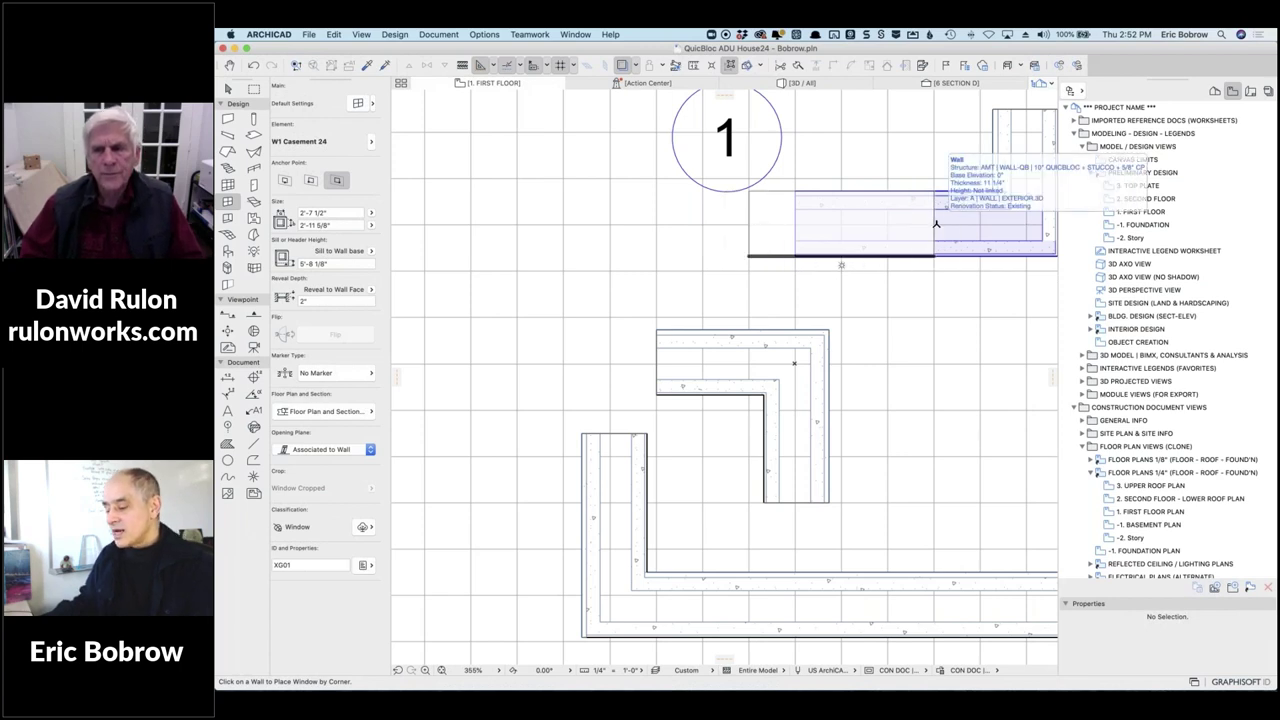
pyautogui.press('Escape')
pyautogui.scroll(-3, 911, 266)
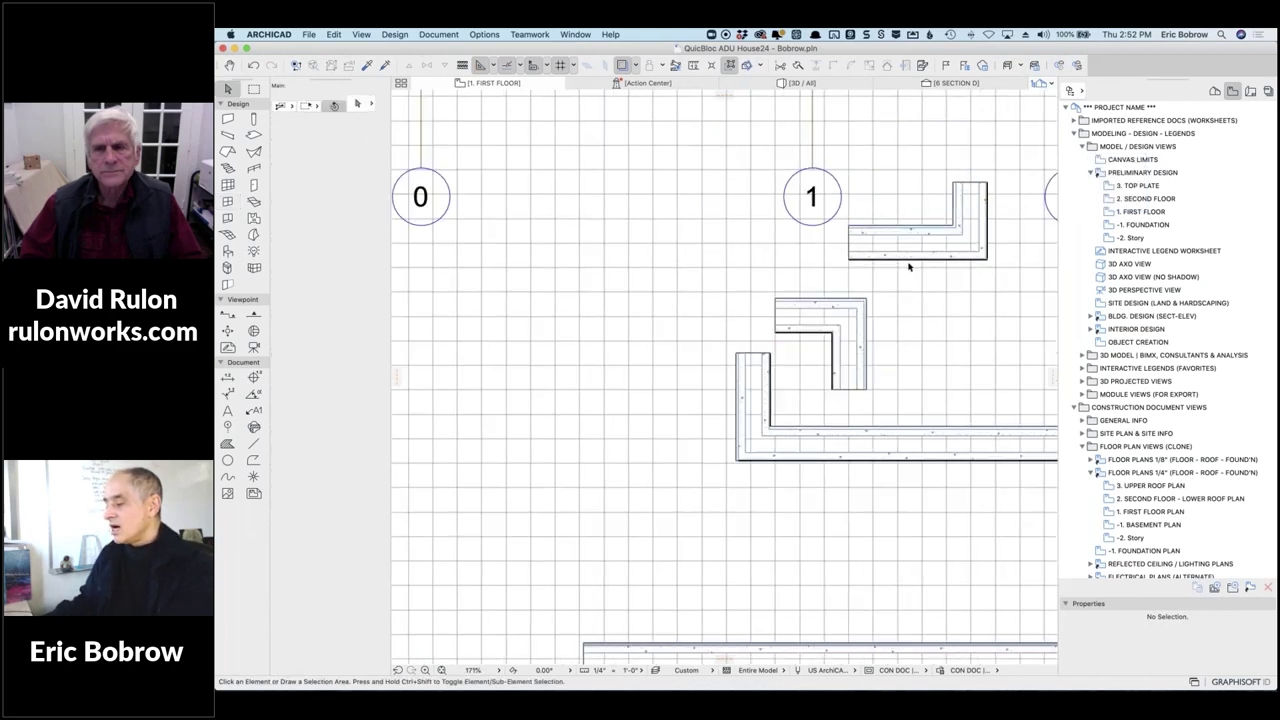
# Turn off the construction grid display on the first floor plan.
pyautogui.scroll(-3, 909, 266)
pyautogui.scroll(5, 757, 323)
pyautogui.hscroll(3, 706, 409)
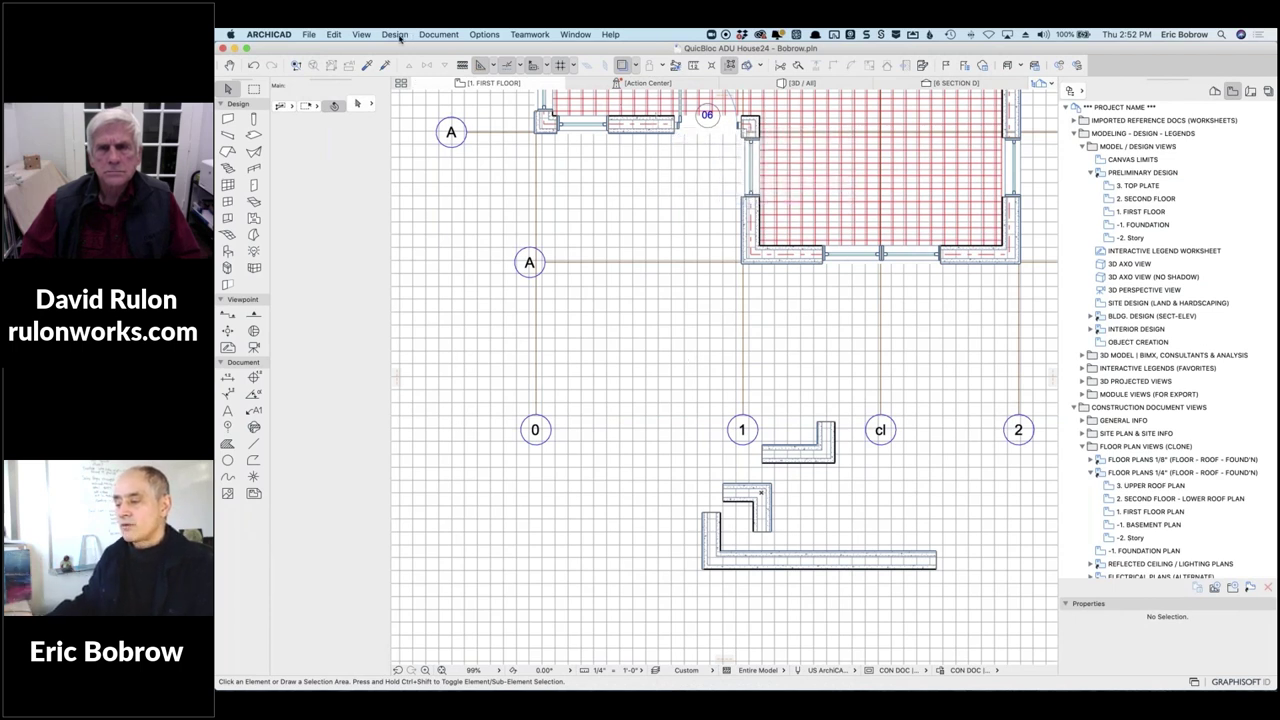
pyautogui.click(366, 35)
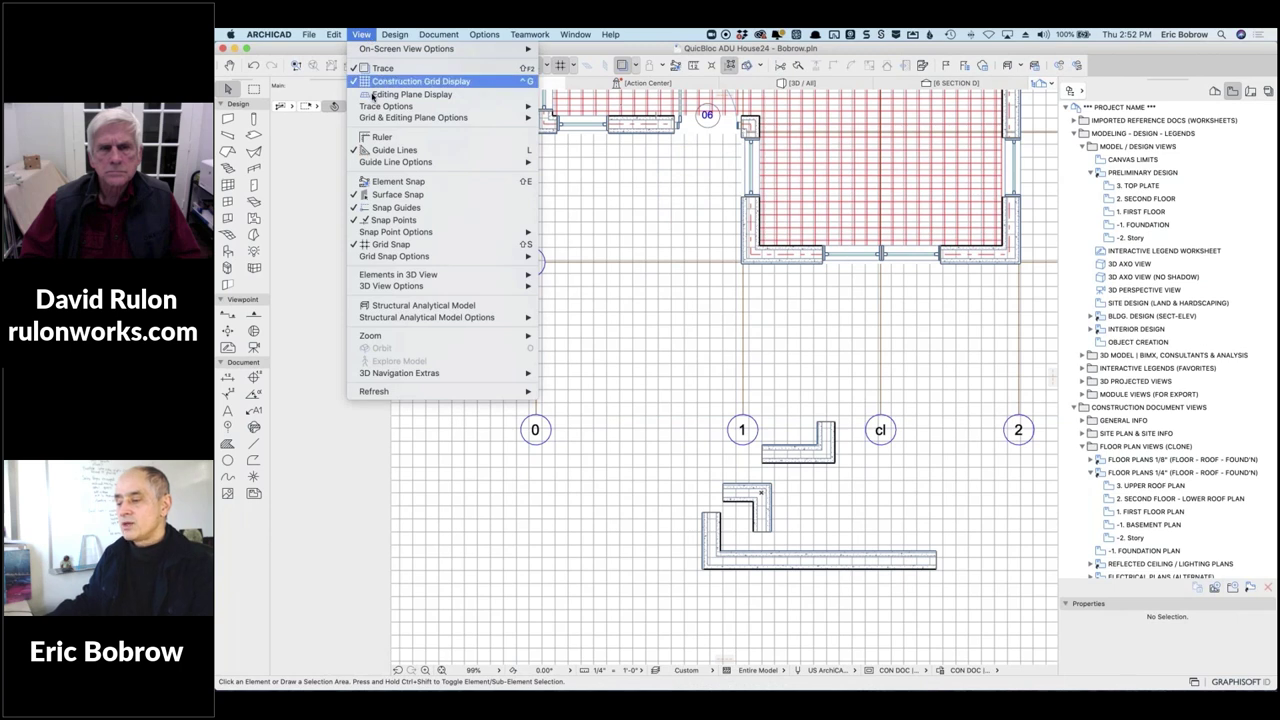
pyautogui.click(517, 84)
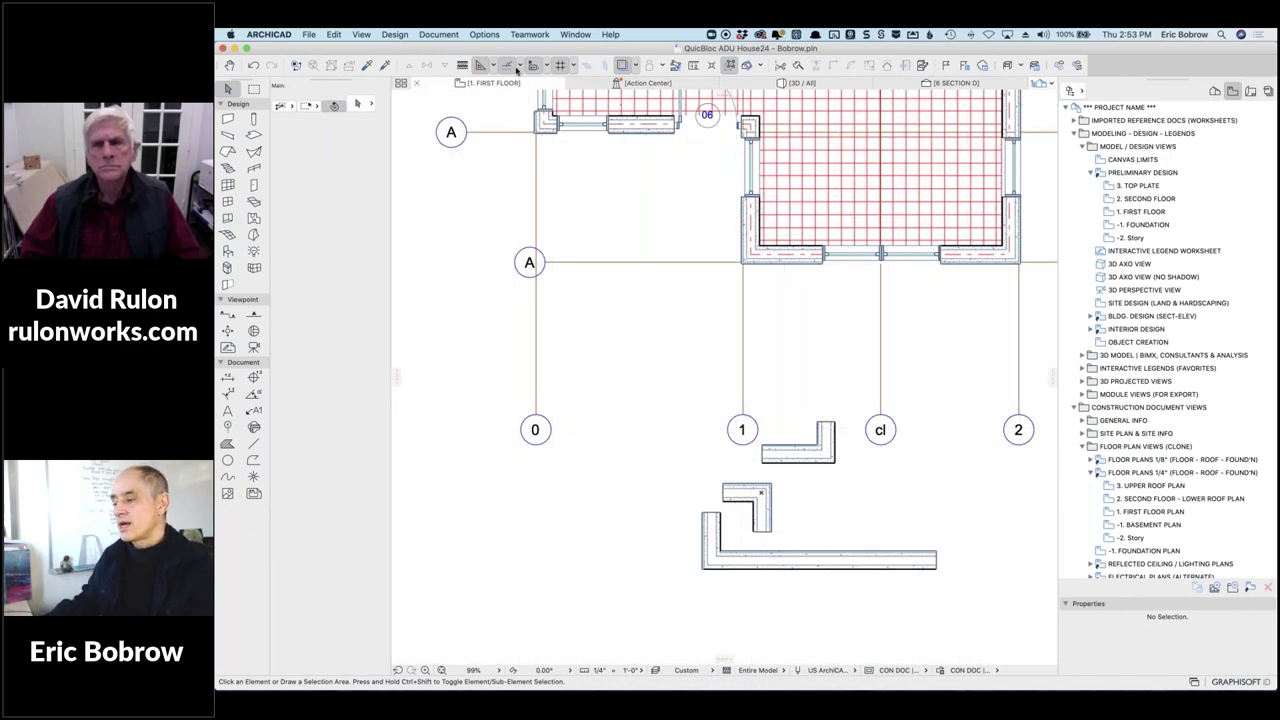
# Look up the Construction Grid Display command in the Work Environment keyboard shortcuts by searching for "construc".
pyautogui.click(484, 34)
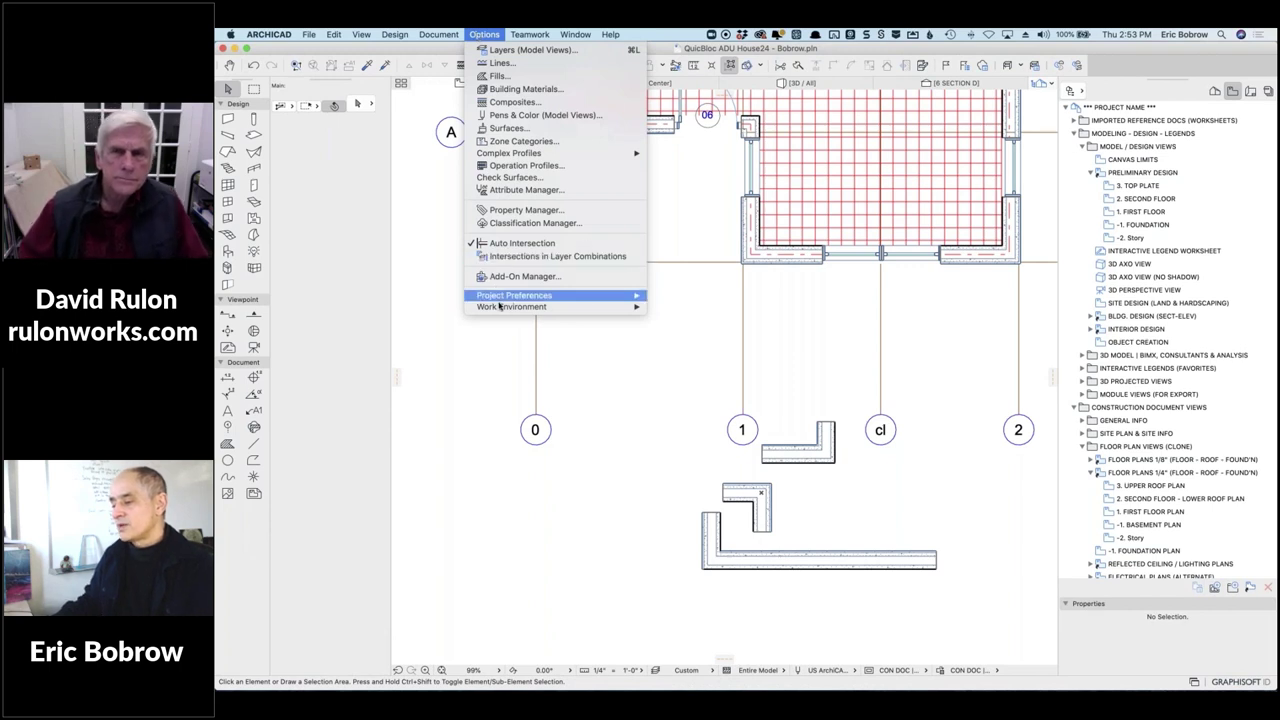
pyautogui.moveTo(590, 306)
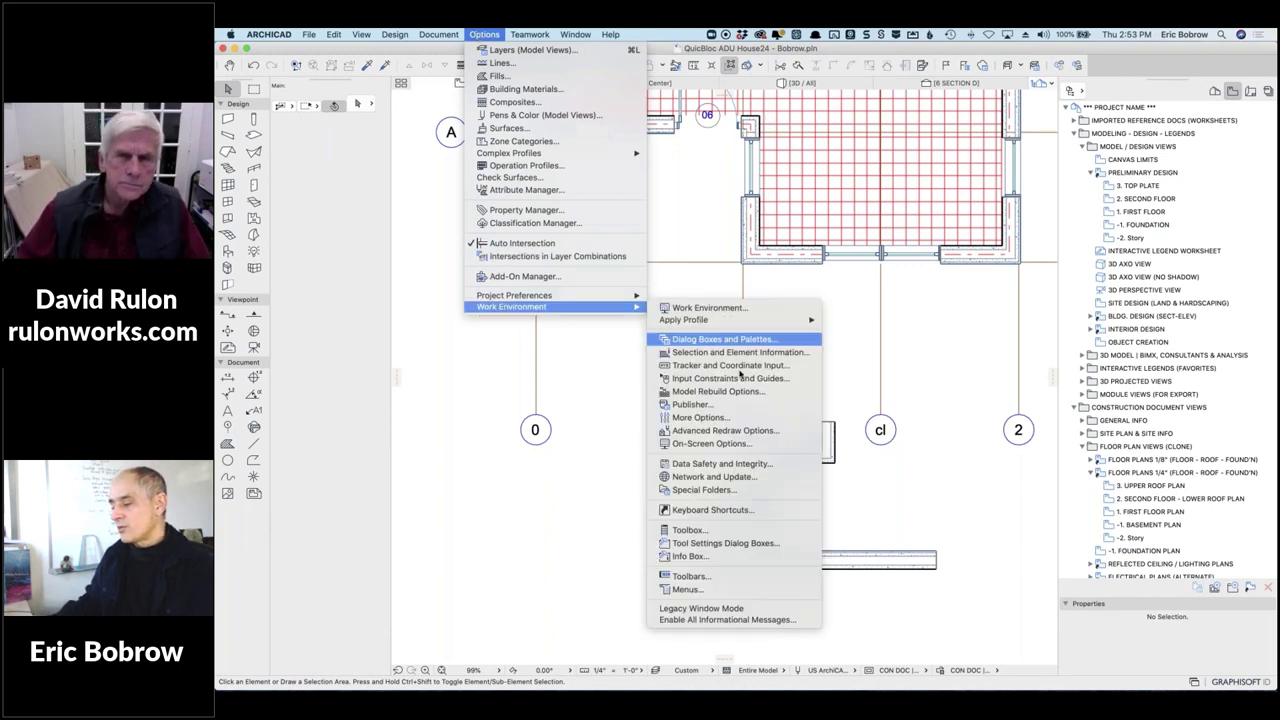
pyautogui.click(712, 532)
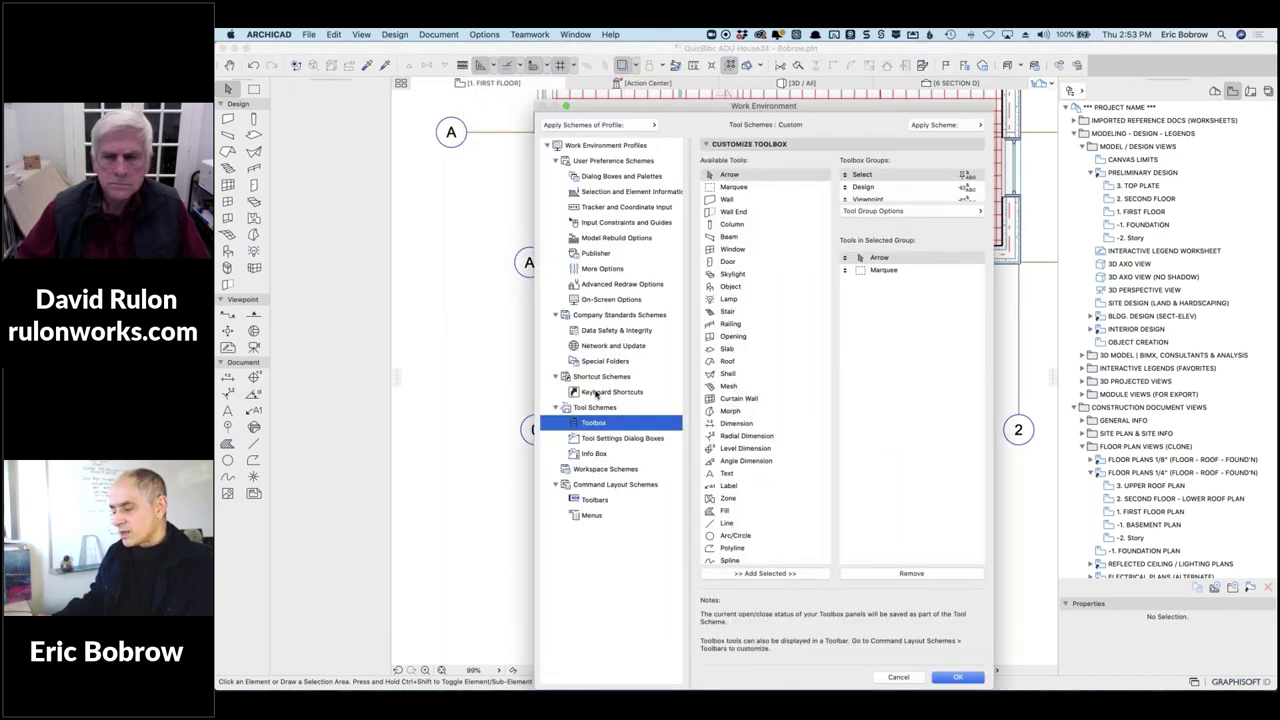
pyautogui.click(597, 393)
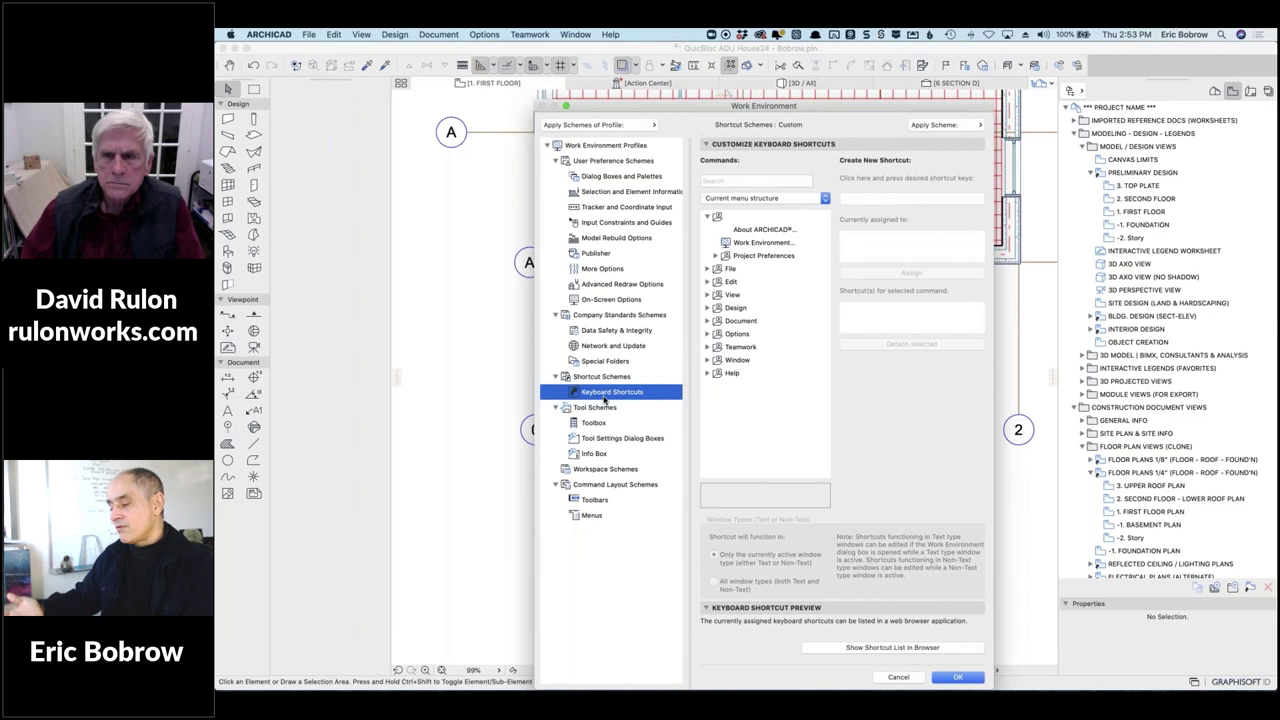
pyautogui.click(746, 180)
pyautogui.write('construc')
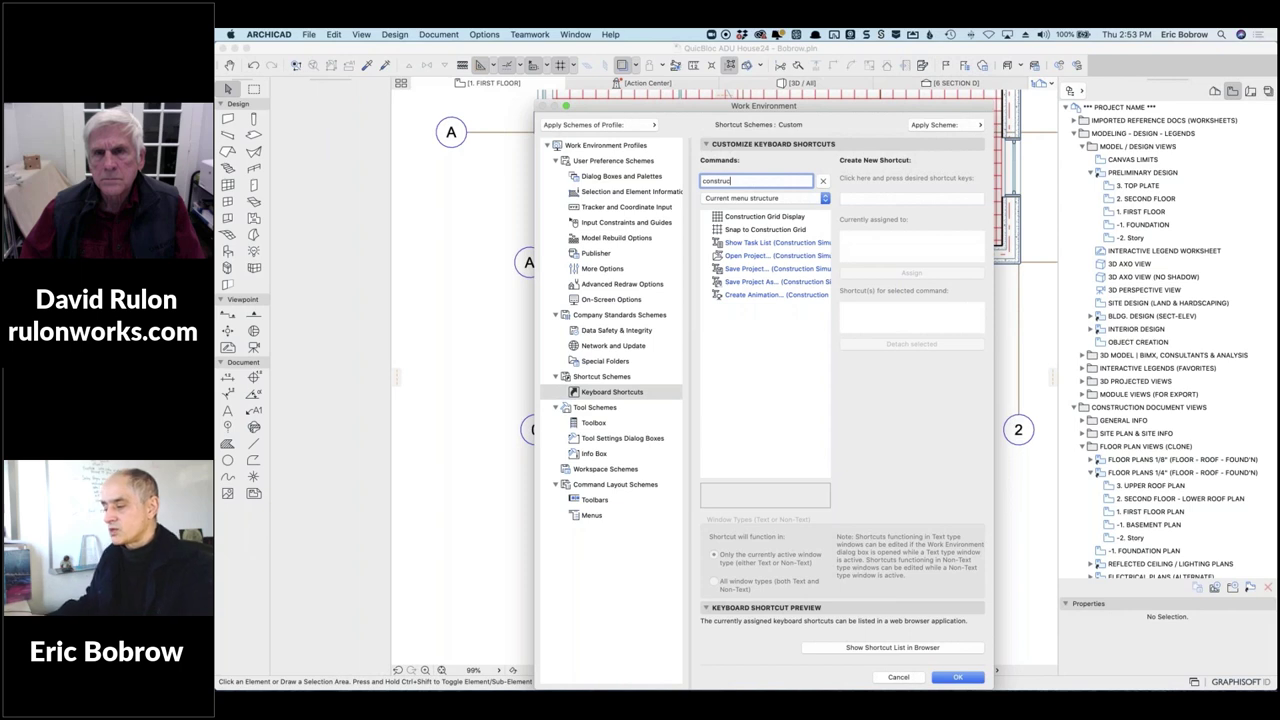
pyautogui.click(766, 217)
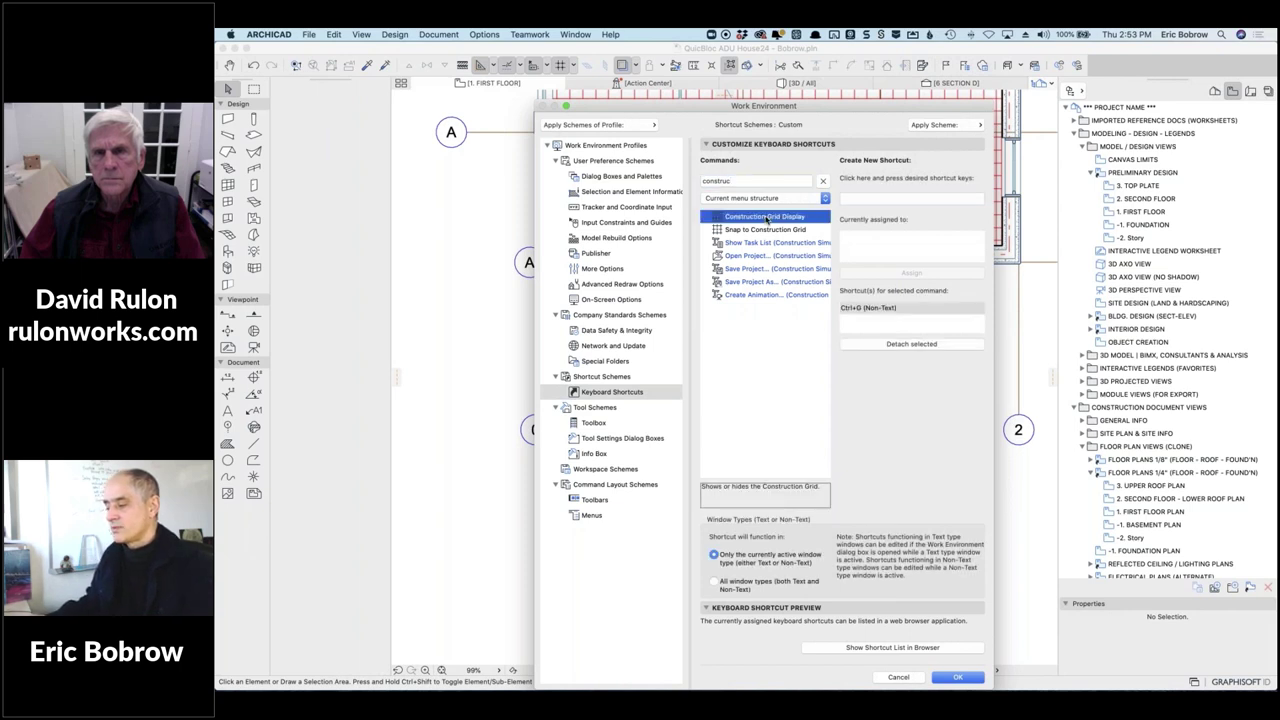
# Check the current assignments of G, Shift+G, Option+G and Ctrl+G for Construction Grid Display, discarding any shortcut changes.
pyautogui.click(873, 198)
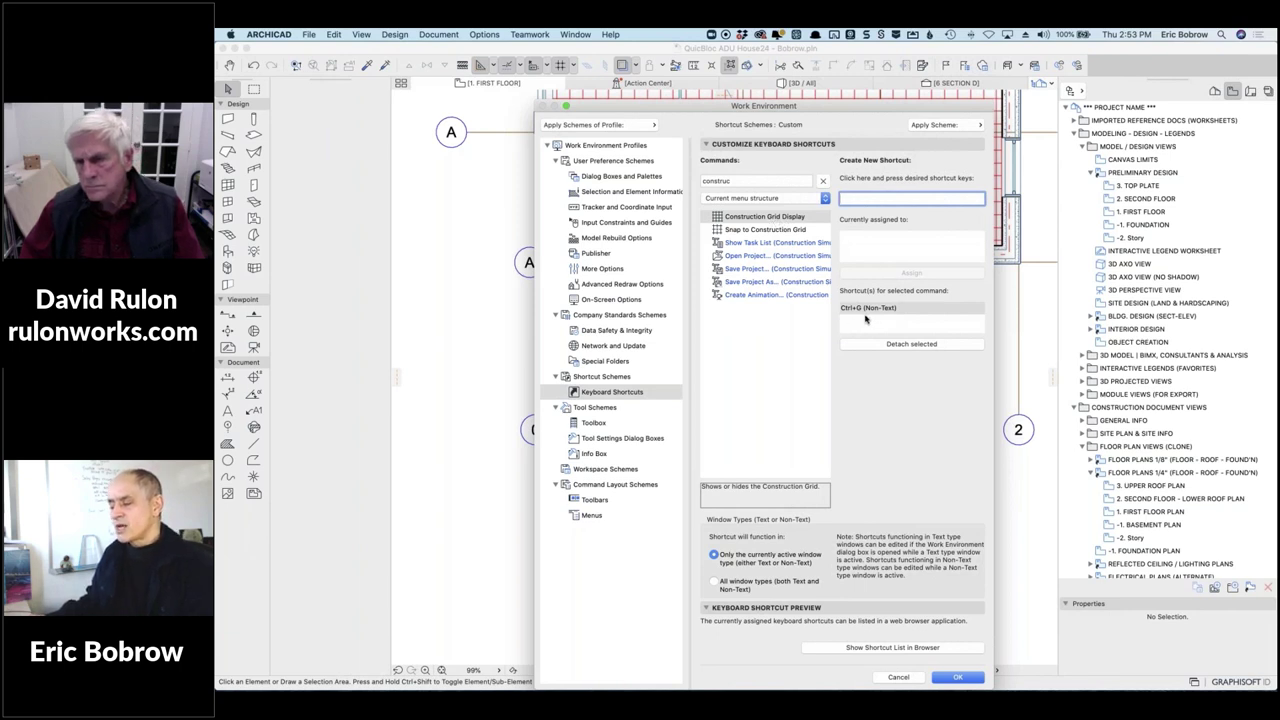
pyautogui.press('g')
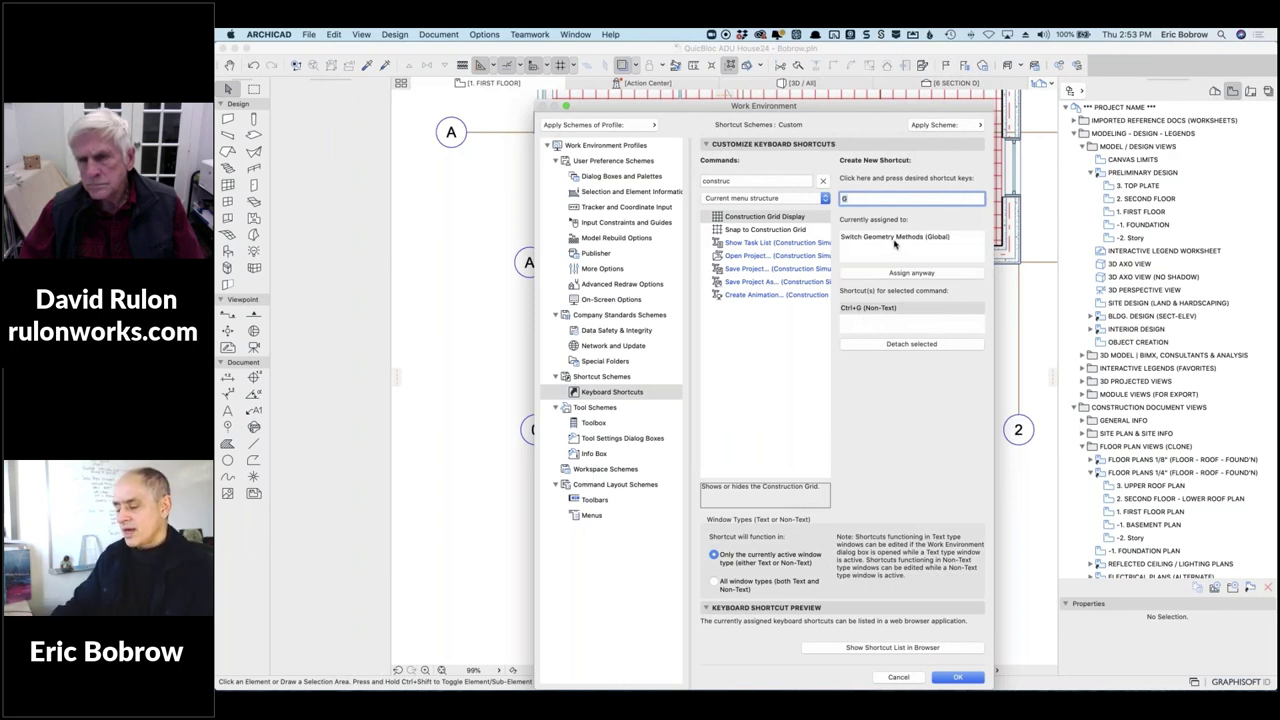
pyautogui.hotkey('shift', 'g')
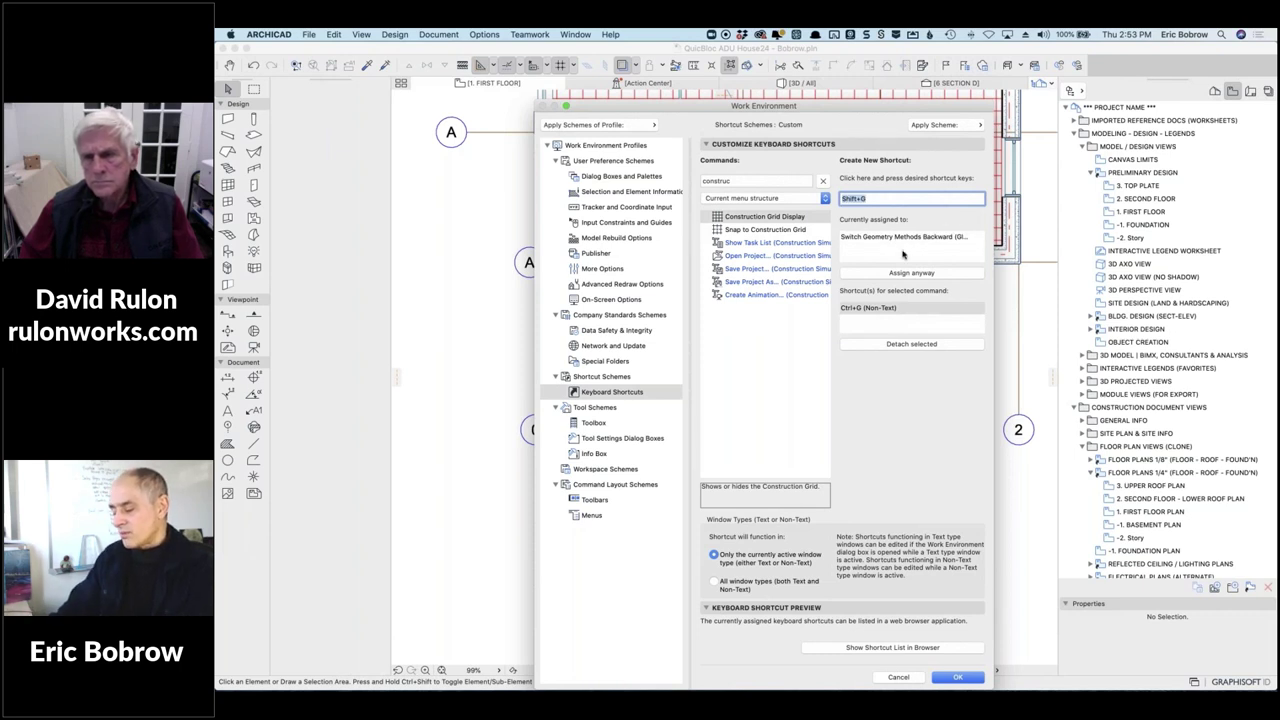
pyautogui.hotkey('alt', 'g')
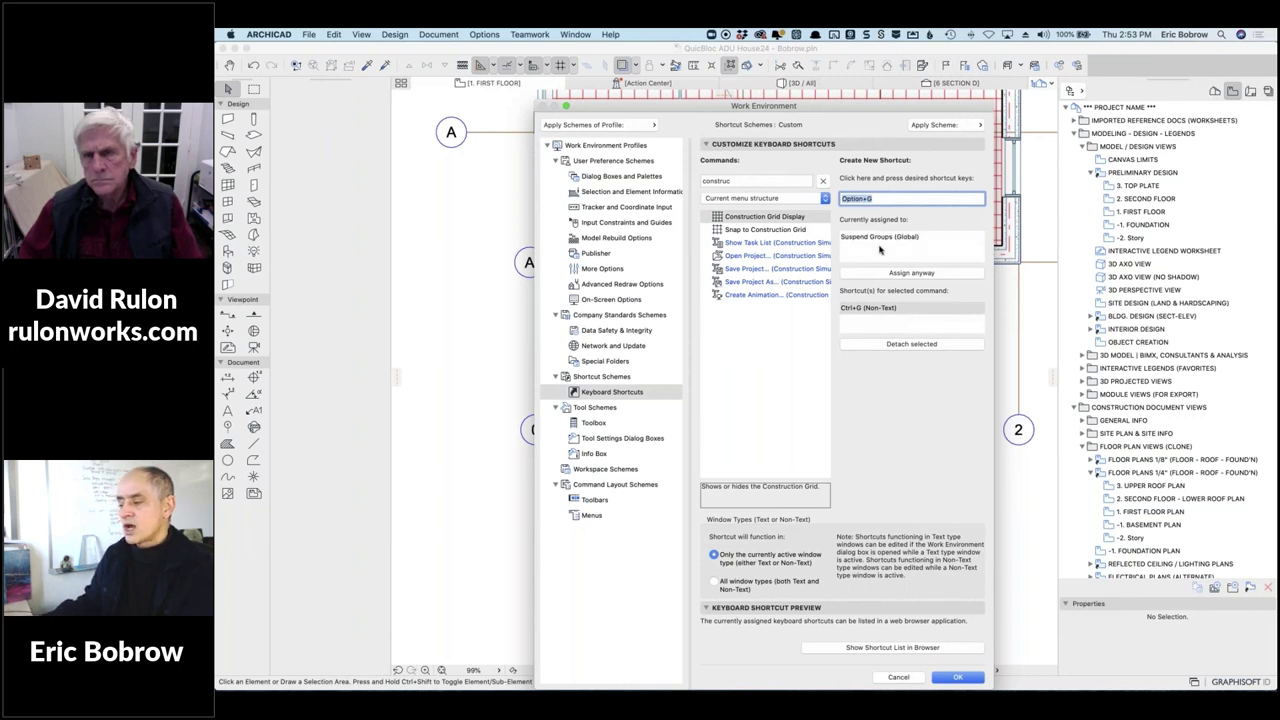
pyautogui.hotkey('ctrl', 'g')
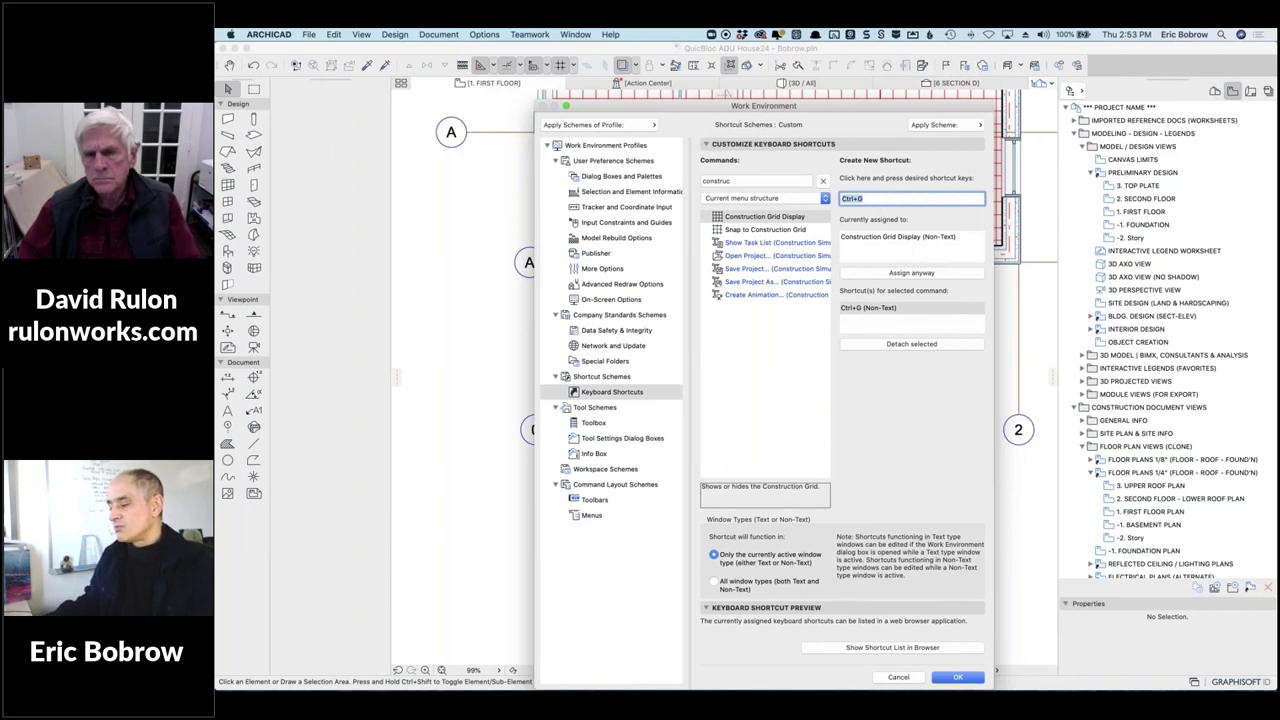
pyautogui.click(898, 677)
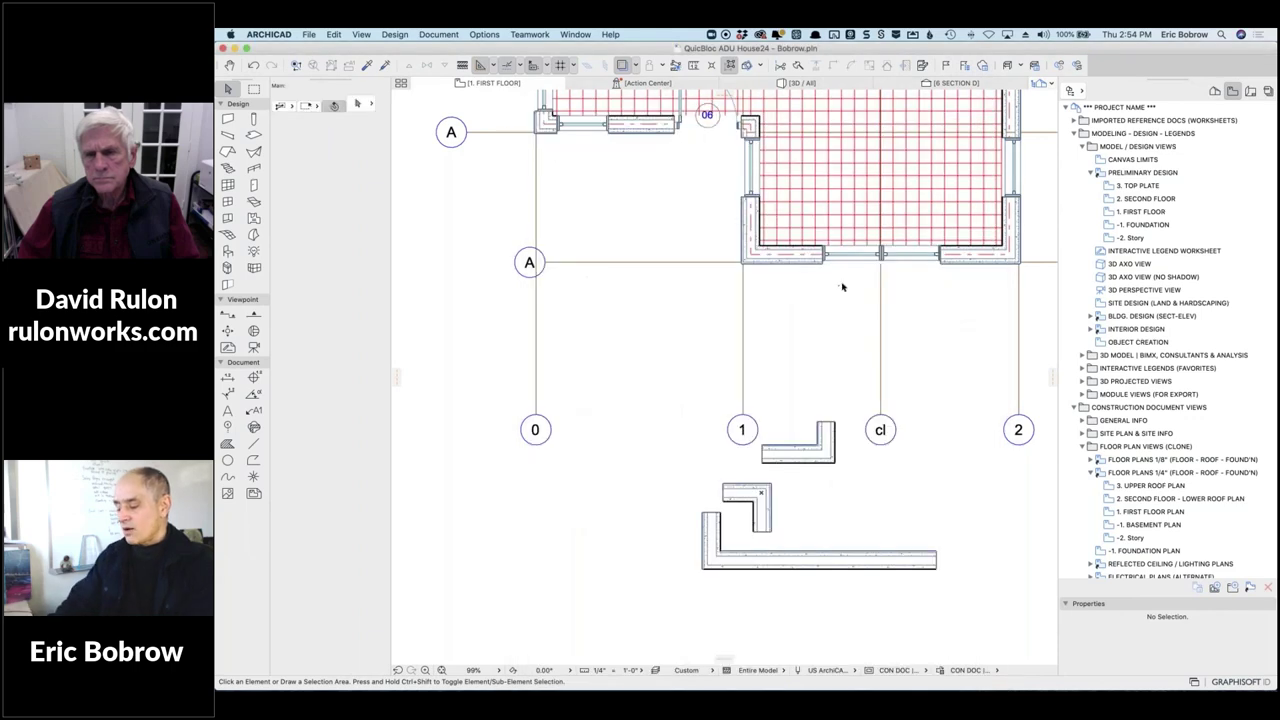
pyautogui.hotkey('alt', 'g')
pyautogui.hotkey('alt', 'g')
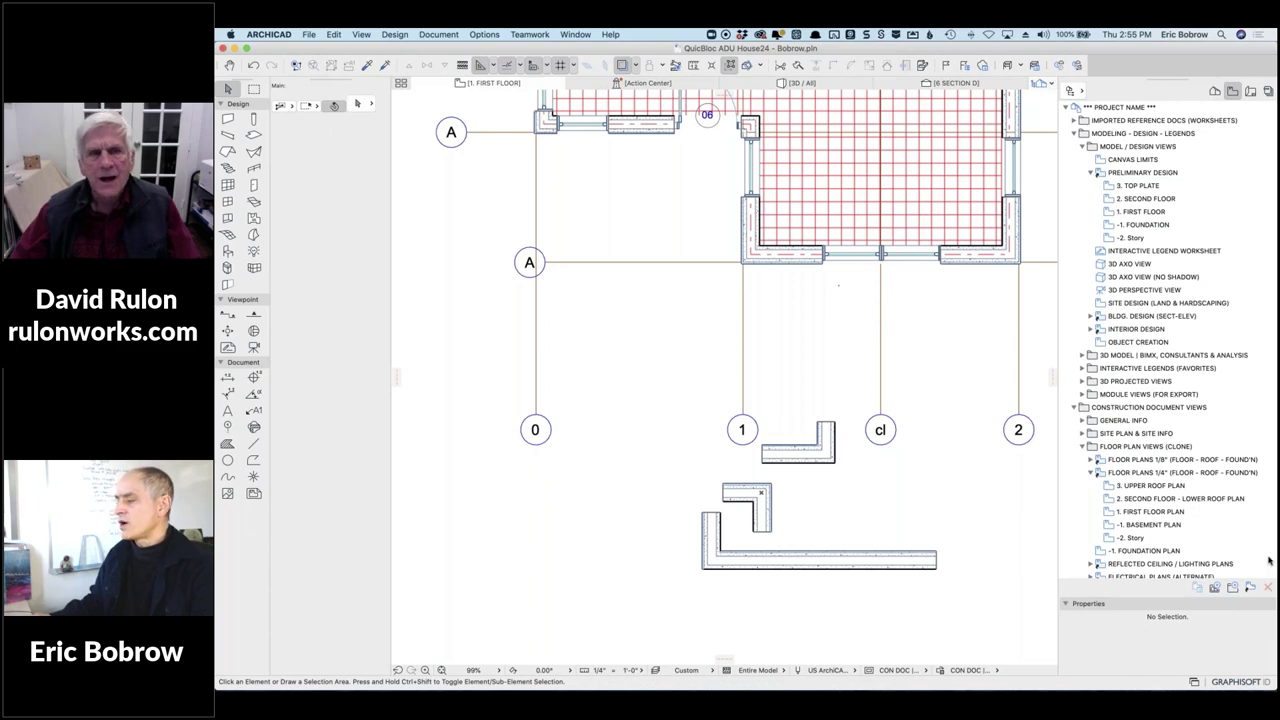
pyautogui.scroll(-5, 489, 308)
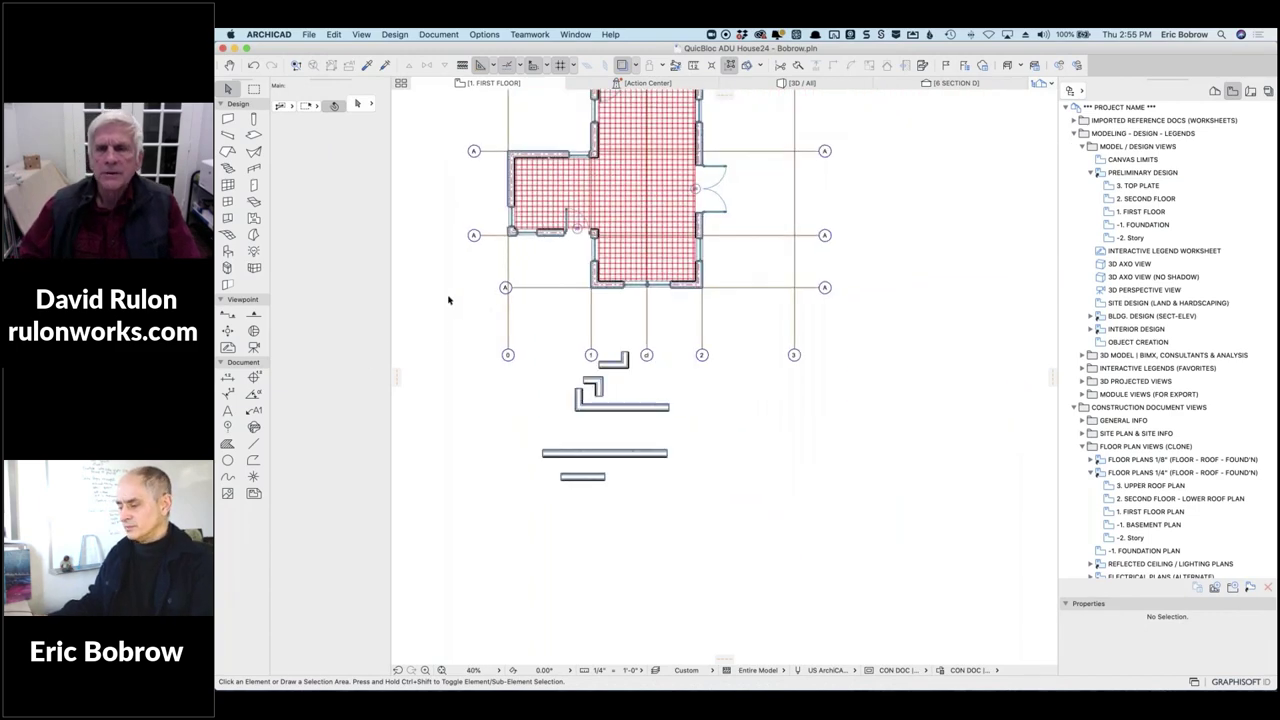
# Inspect the individual lines and corner arcs forming the triangle core shapes below the Standard Block drawings.
pyautogui.hscroll(-5, 779, 314)
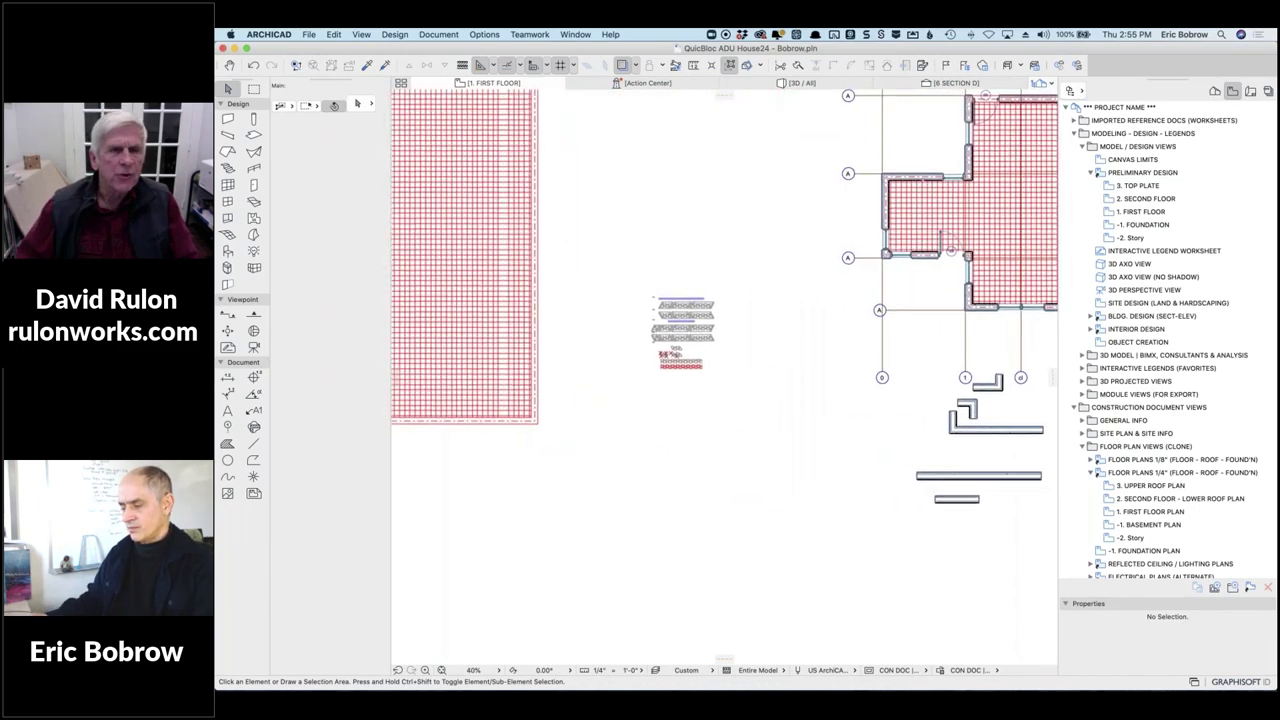
pyautogui.scroll(5, 661, 313)
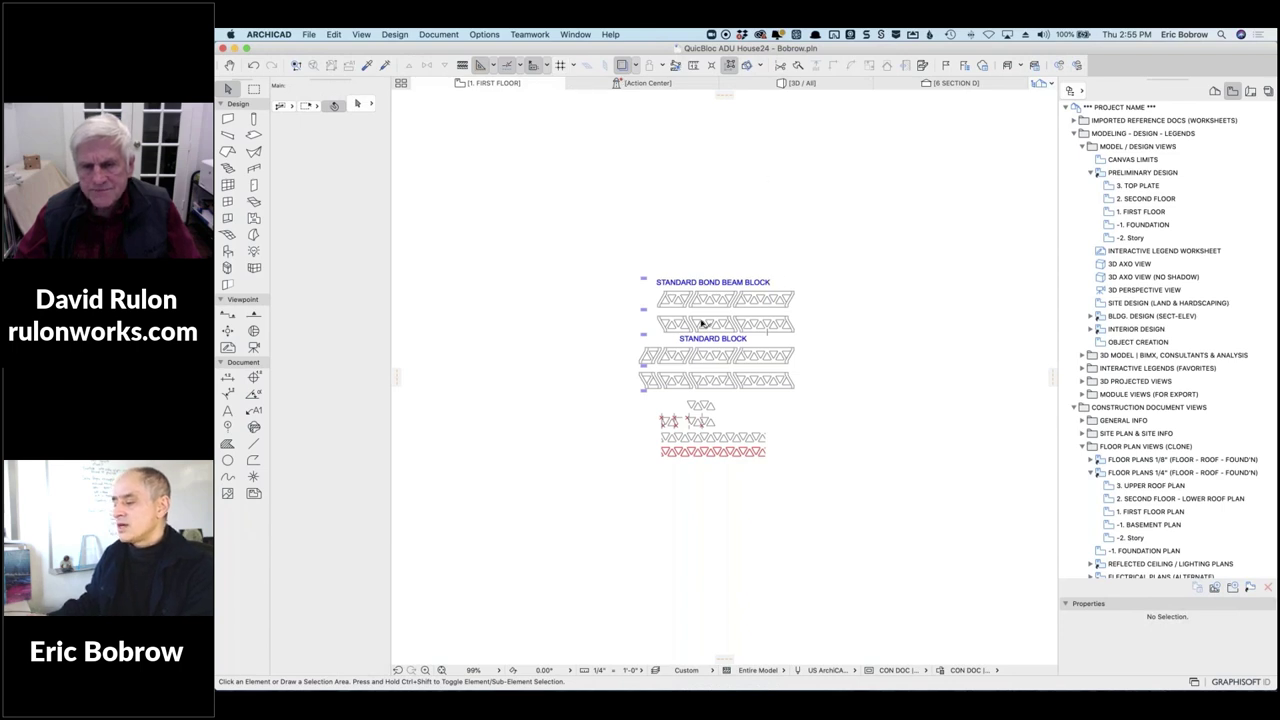
pyautogui.scroll(5, 701, 323)
pyautogui.scroll(1, 701, 323)
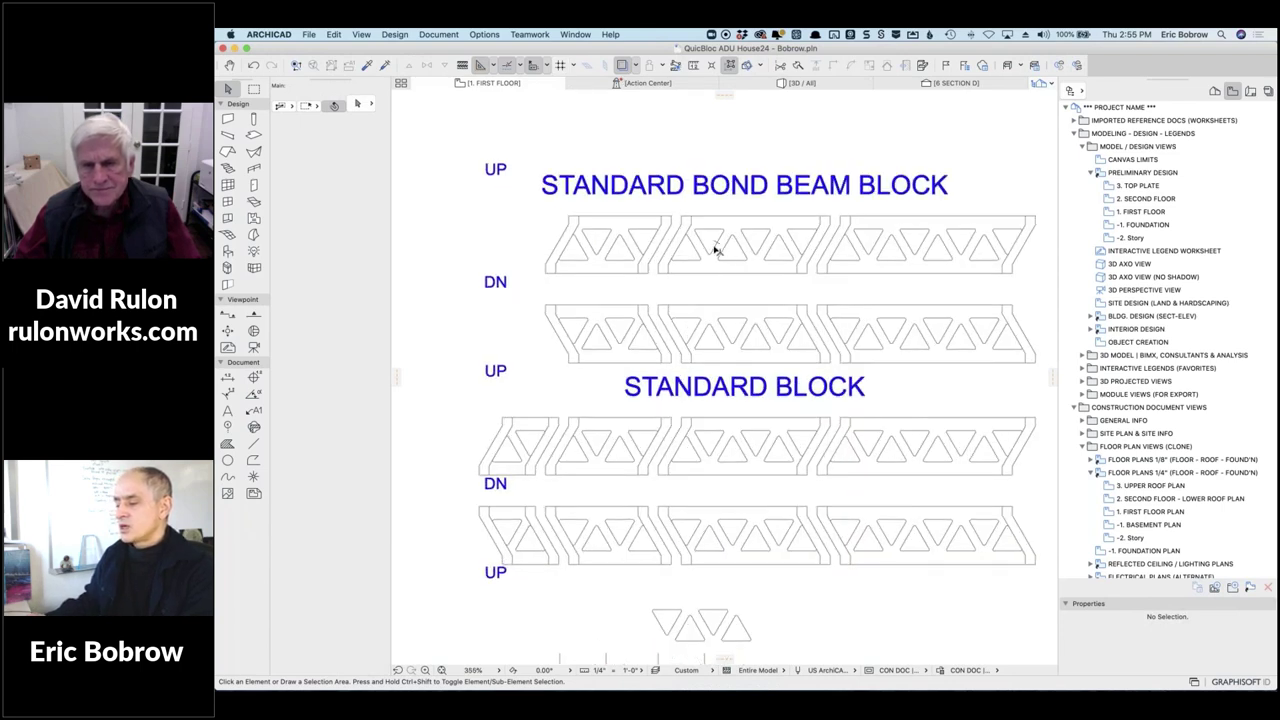
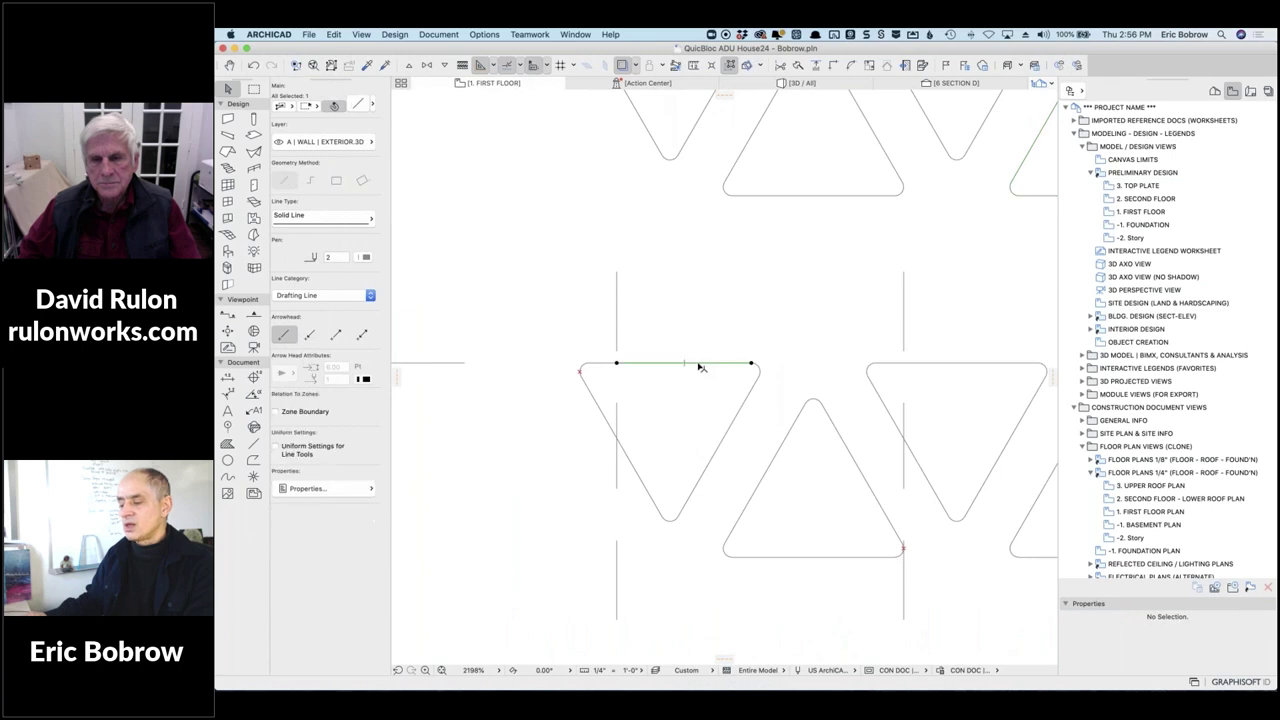
pyautogui.click(746, 397)
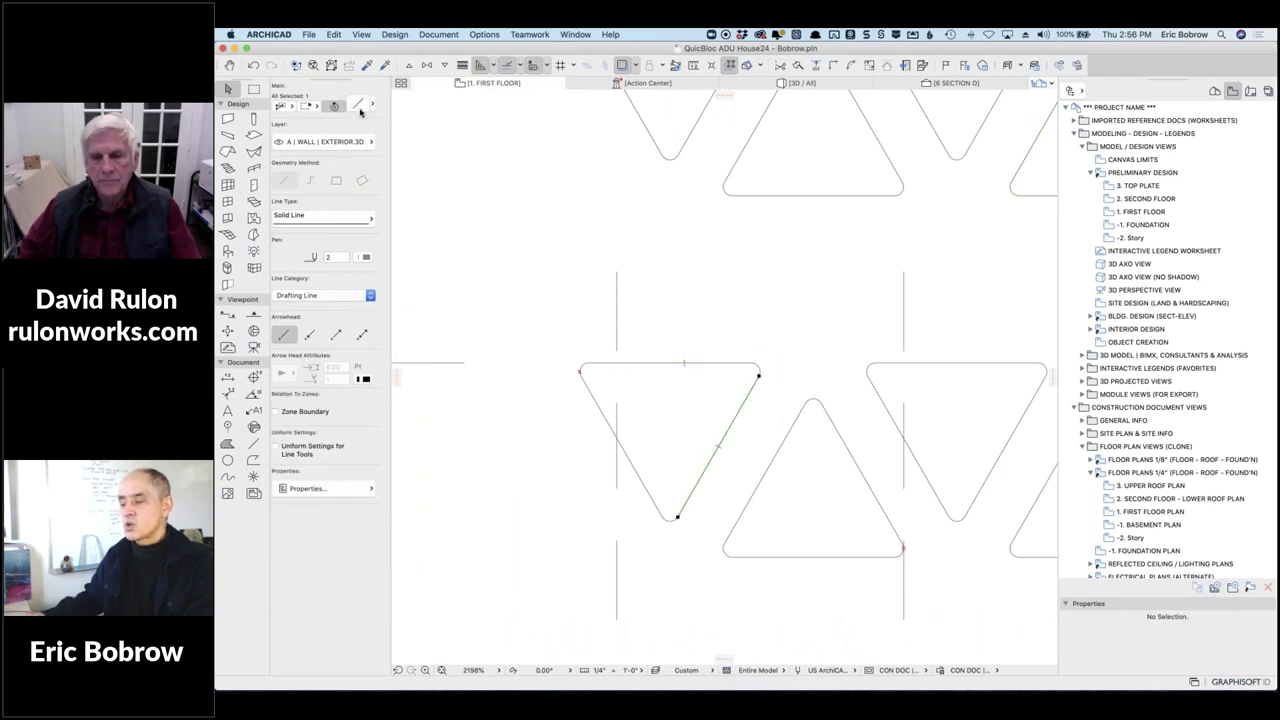
pyautogui.click(768, 195)
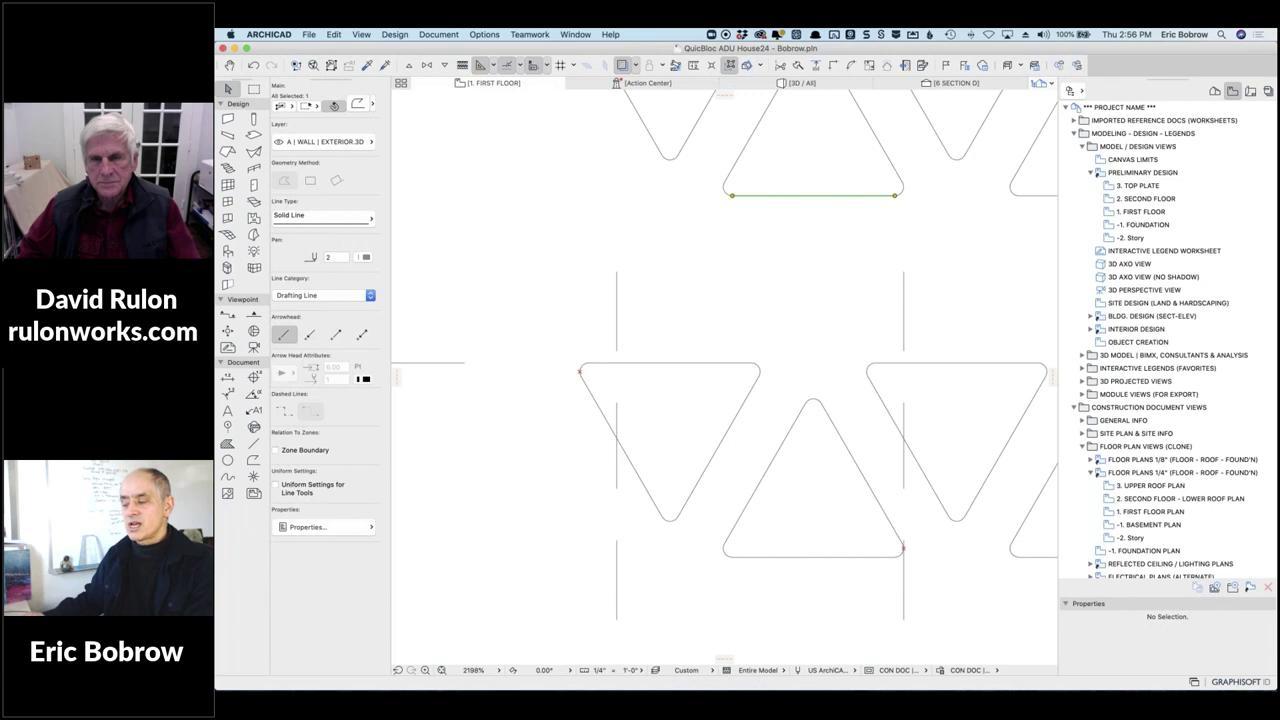
pyautogui.click(740, 415)
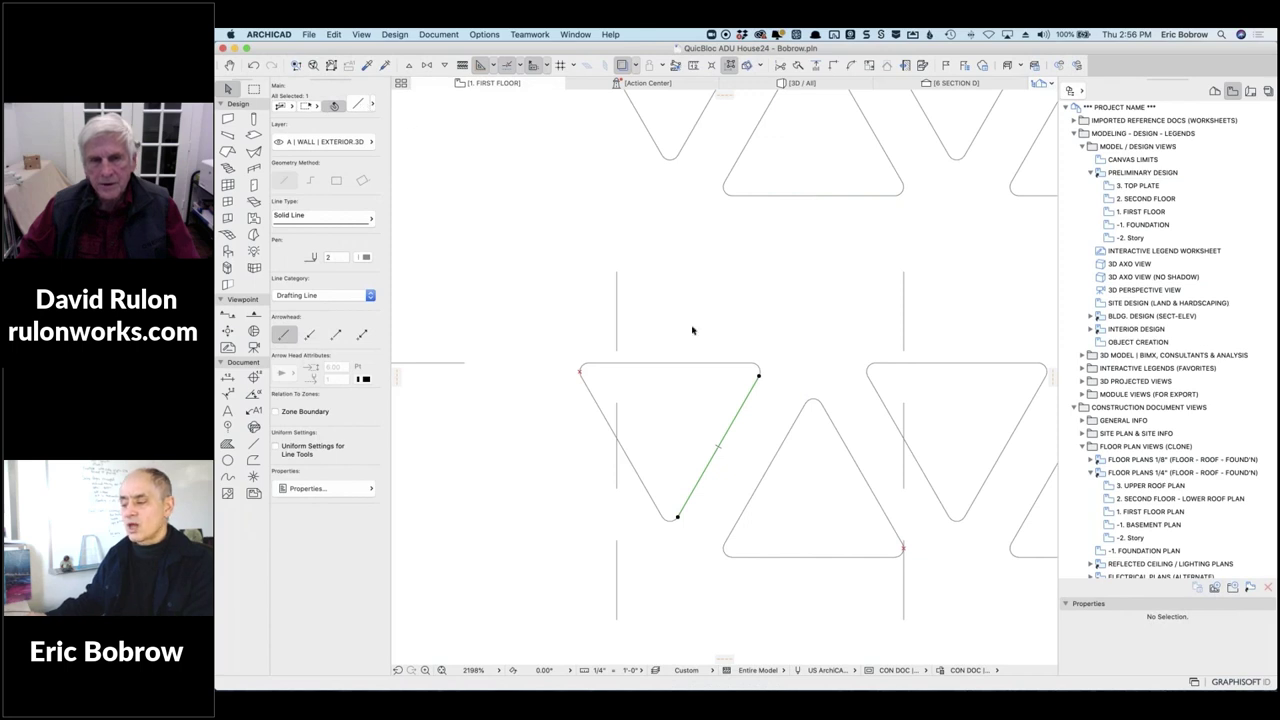
pyautogui.click(754, 369)
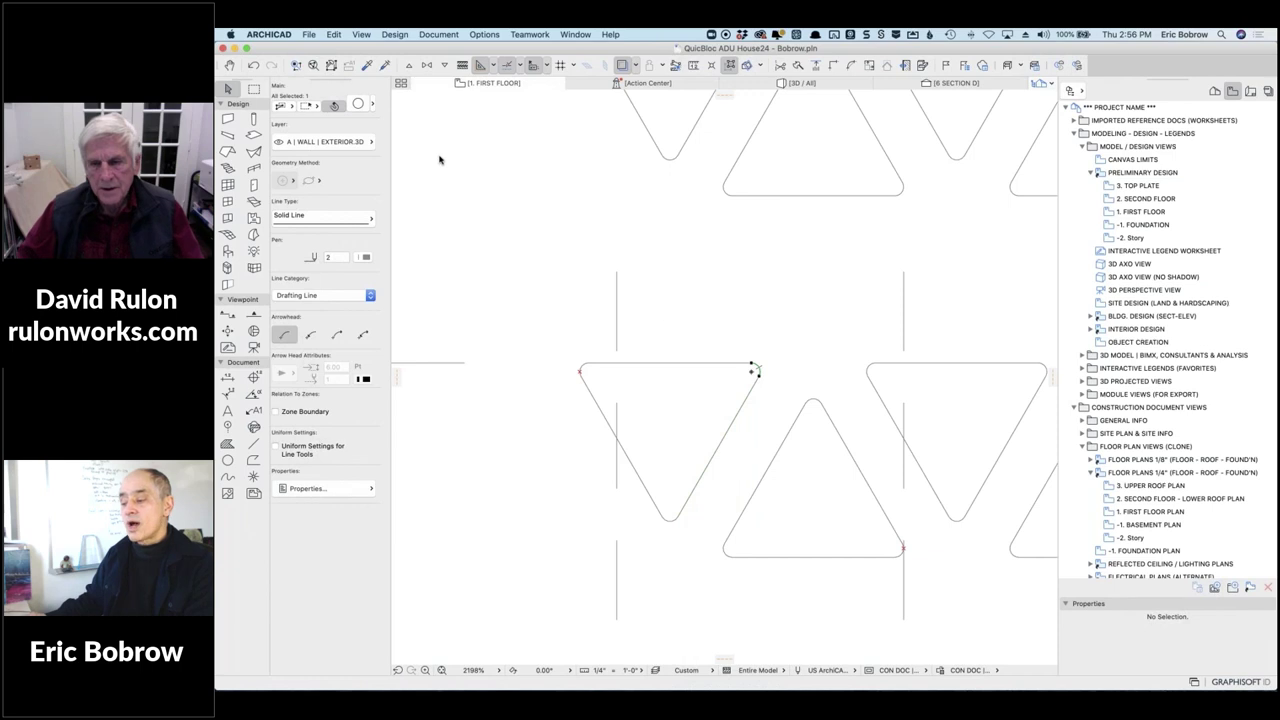
pyautogui.scroll(-5, 663, 315)
pyautogui.press('Escape')
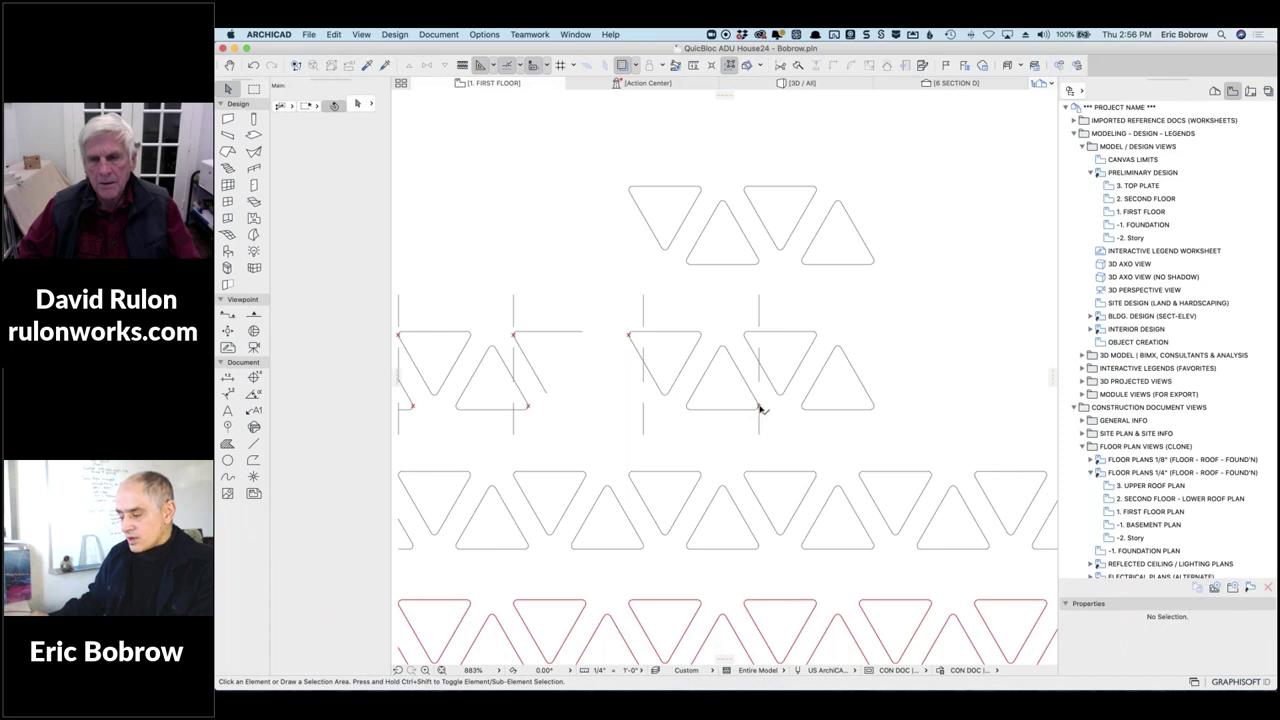
# Draw a short line from the center of the triangle's lower corner arc toward the arc's outer edge at the vertical reference line.
pyautogui.scroll(10, 760, 410)
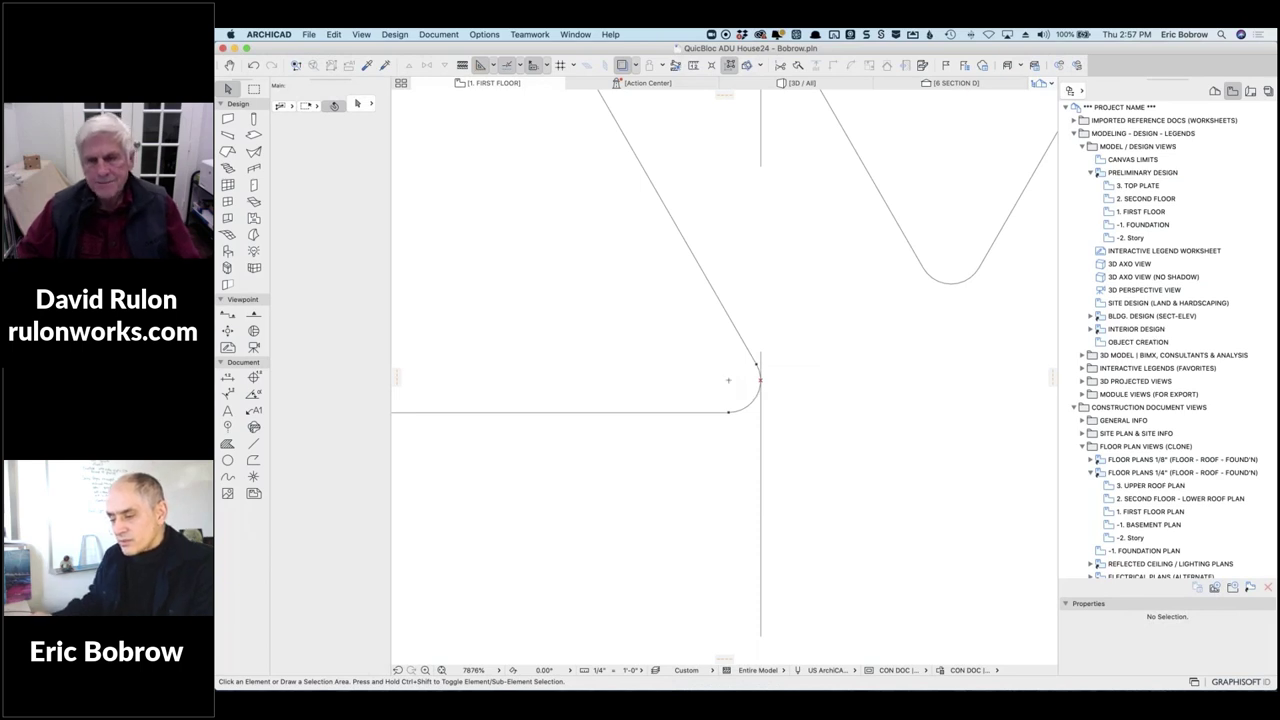
pyautogui.click(253, 444)
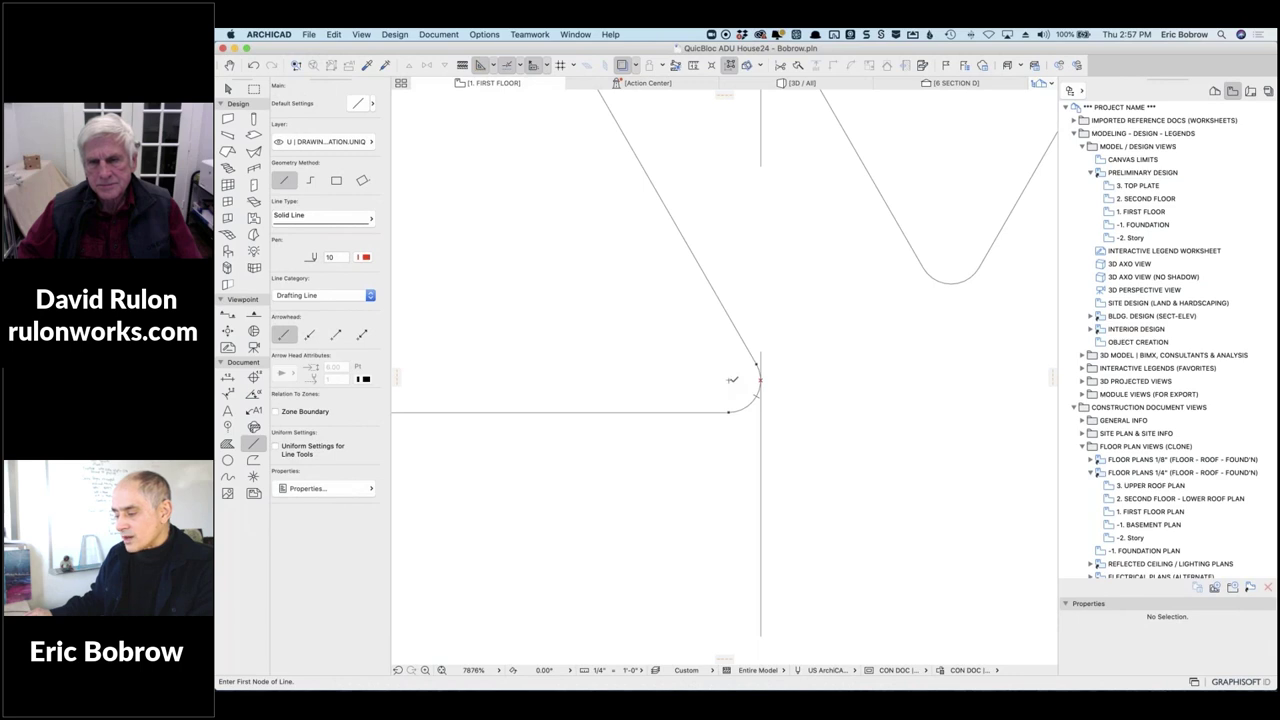
pyautogui.click(728, 379)
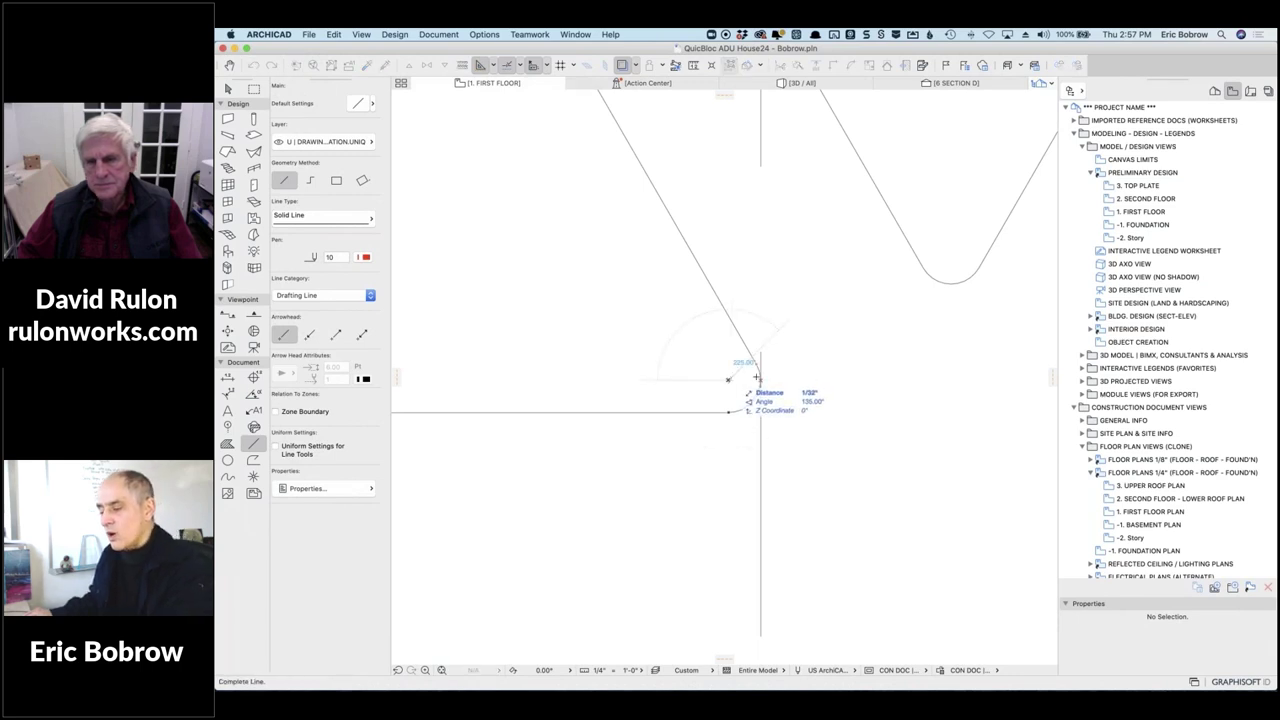
pyautogui.click(765, 375)
pyautogui.scroll(-8, 762, 377)
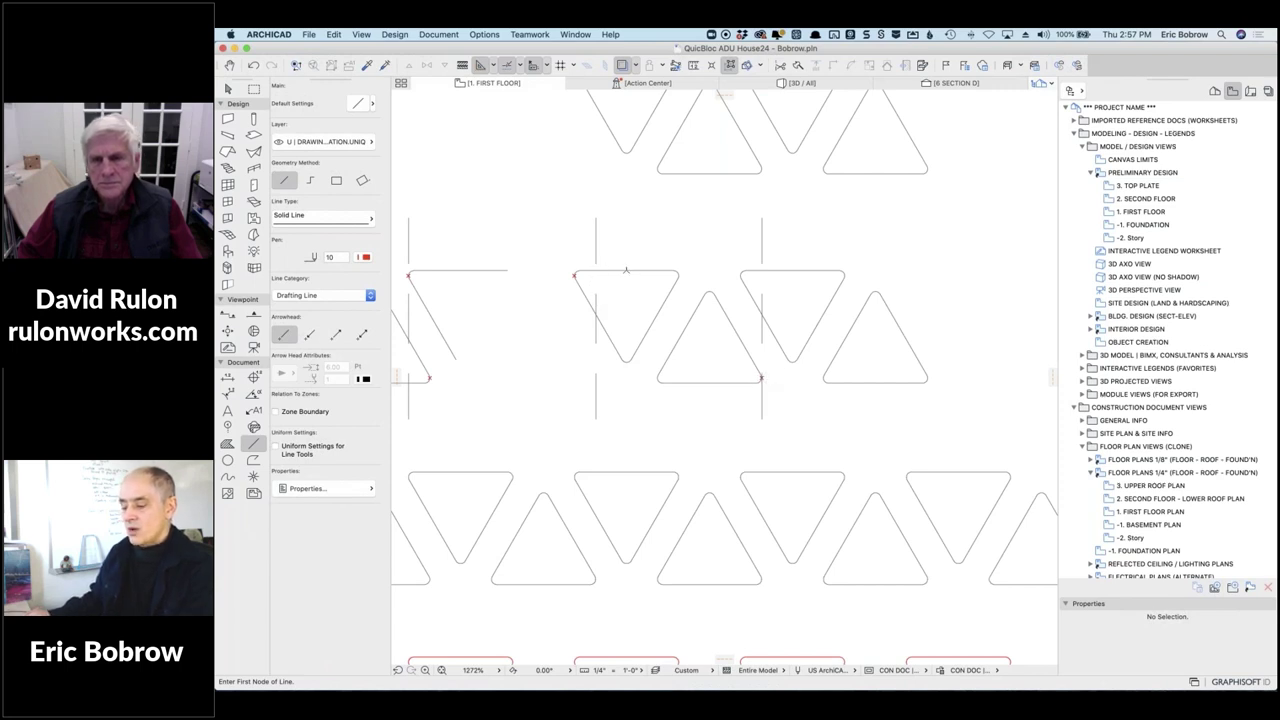
# Check the triangle's top and slanted edges that end at the vertical reference line by selecting both, leaving them unedited.
pyautogui.keyDown('shift'); pyautogui.click(628, 270); pyautogui.keyUp('shift')
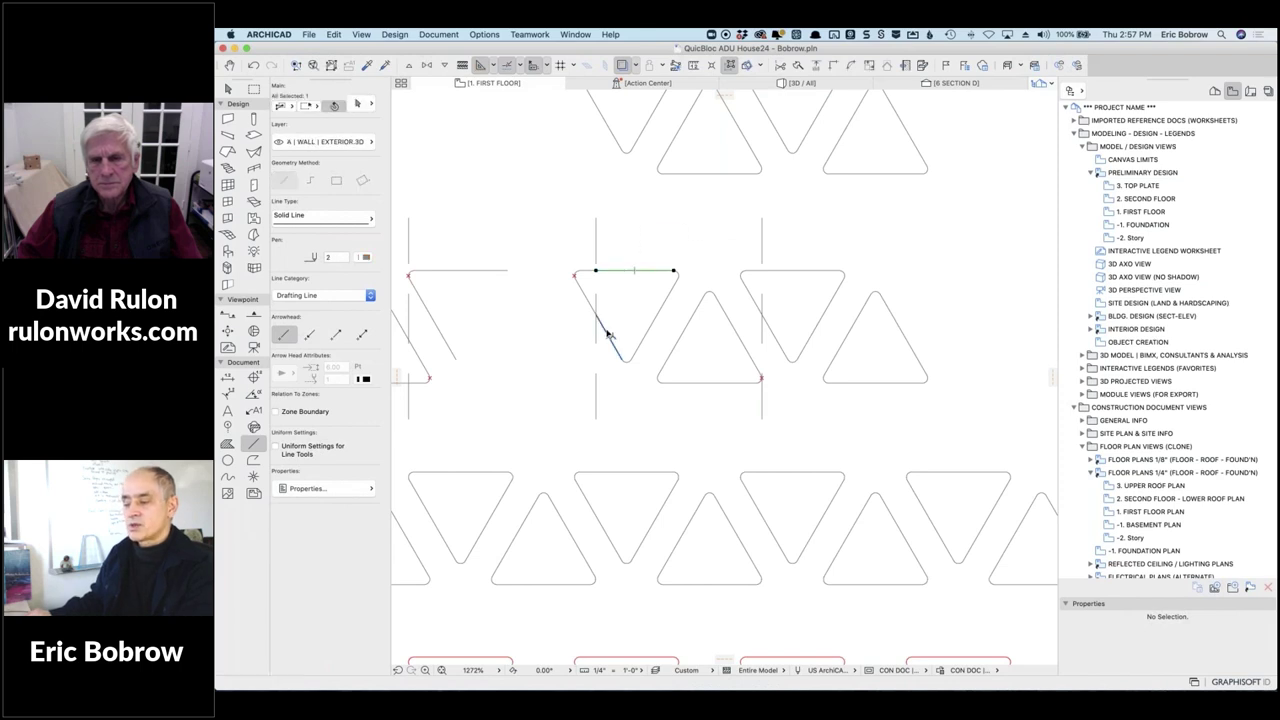
pyautogui.keyDown('shift'); pyautogui.click(600, 297); pyautogui.keyUp('shift')
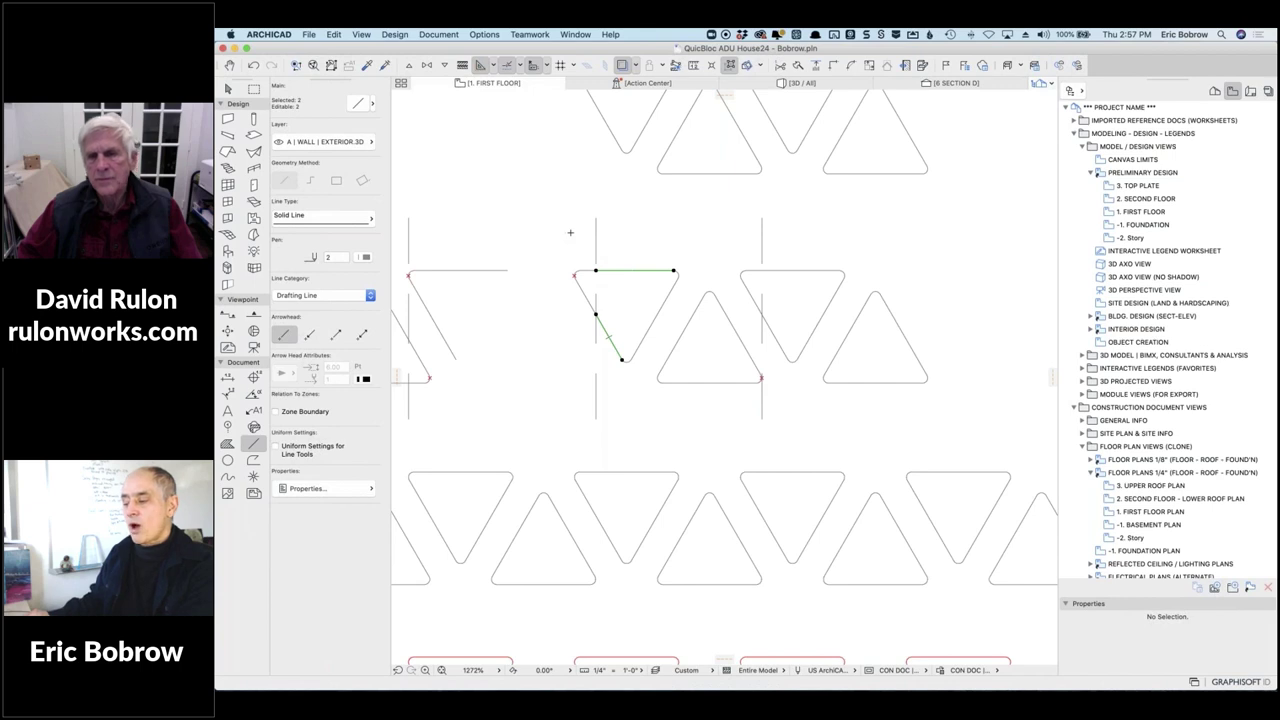
pyautogui.press('Escape')
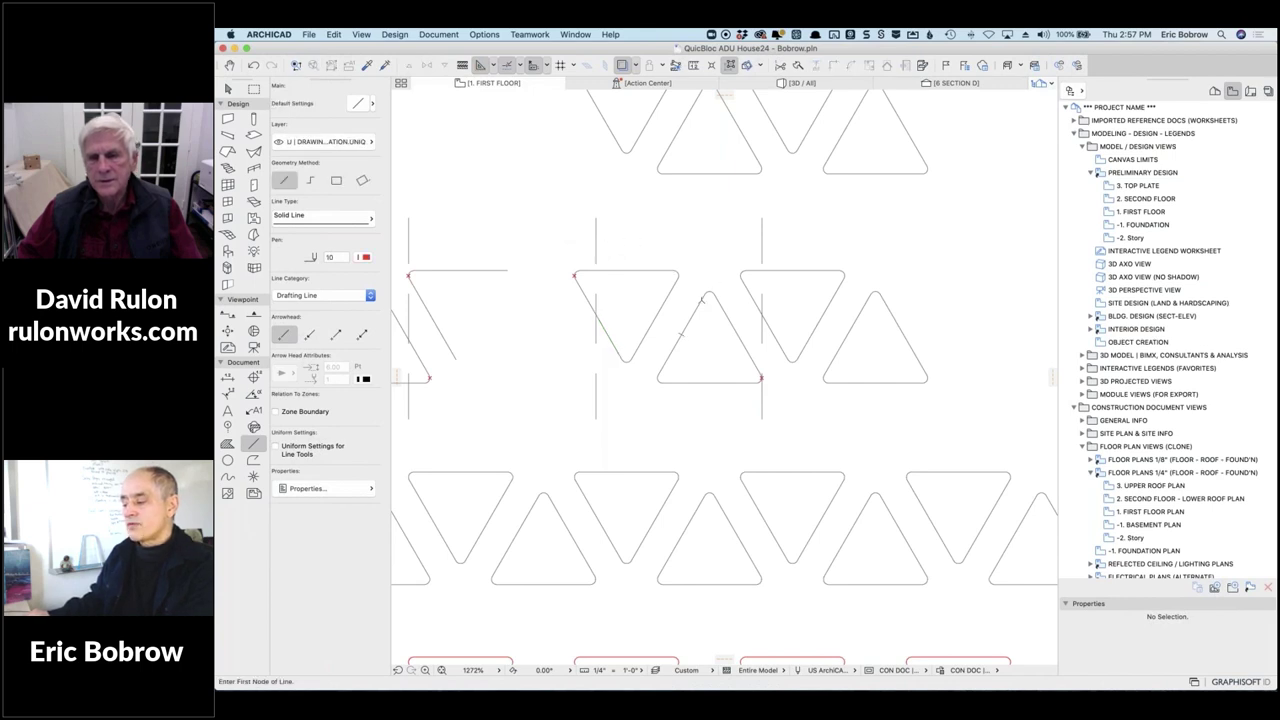
pyautogui.scroll(-5, 709, 292)
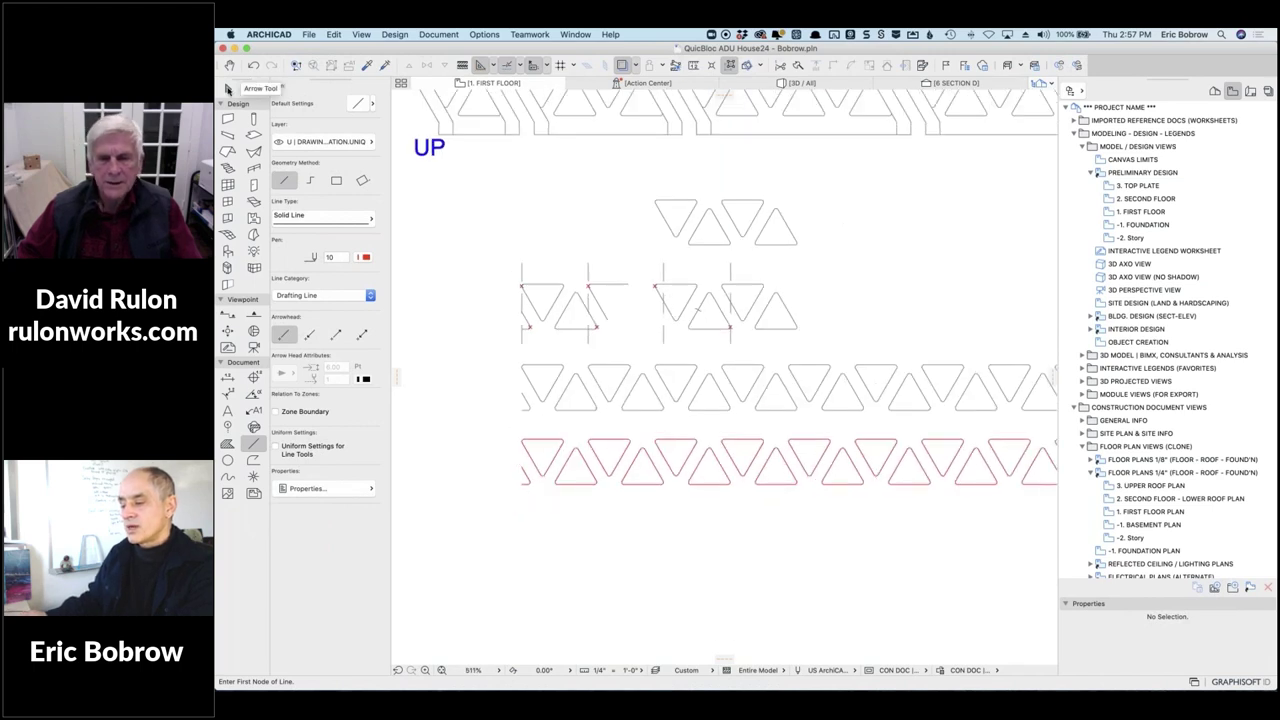
# Stretch the free end of the black Triangles line outward, then shorten the line to well below its original length.
pyautogui.click(228, 89)
pyautogui.click(632, 389)
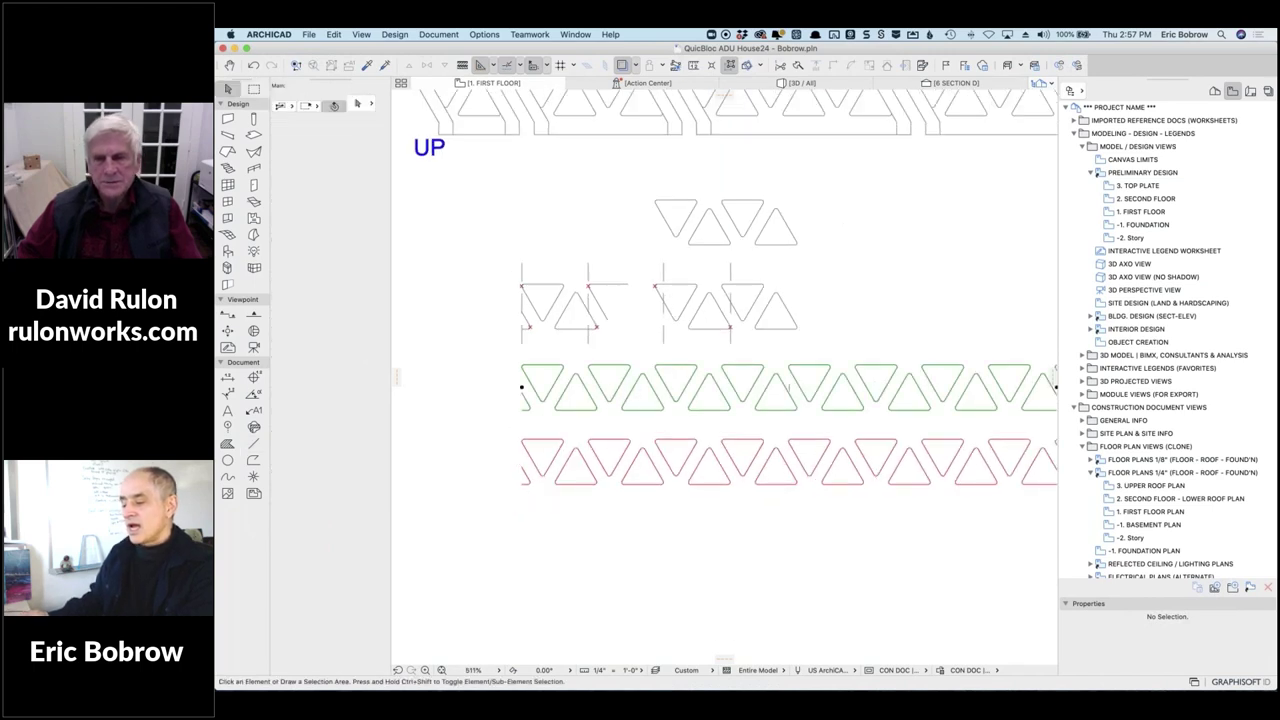
pyautogui.scroll(-5, 735, 389)
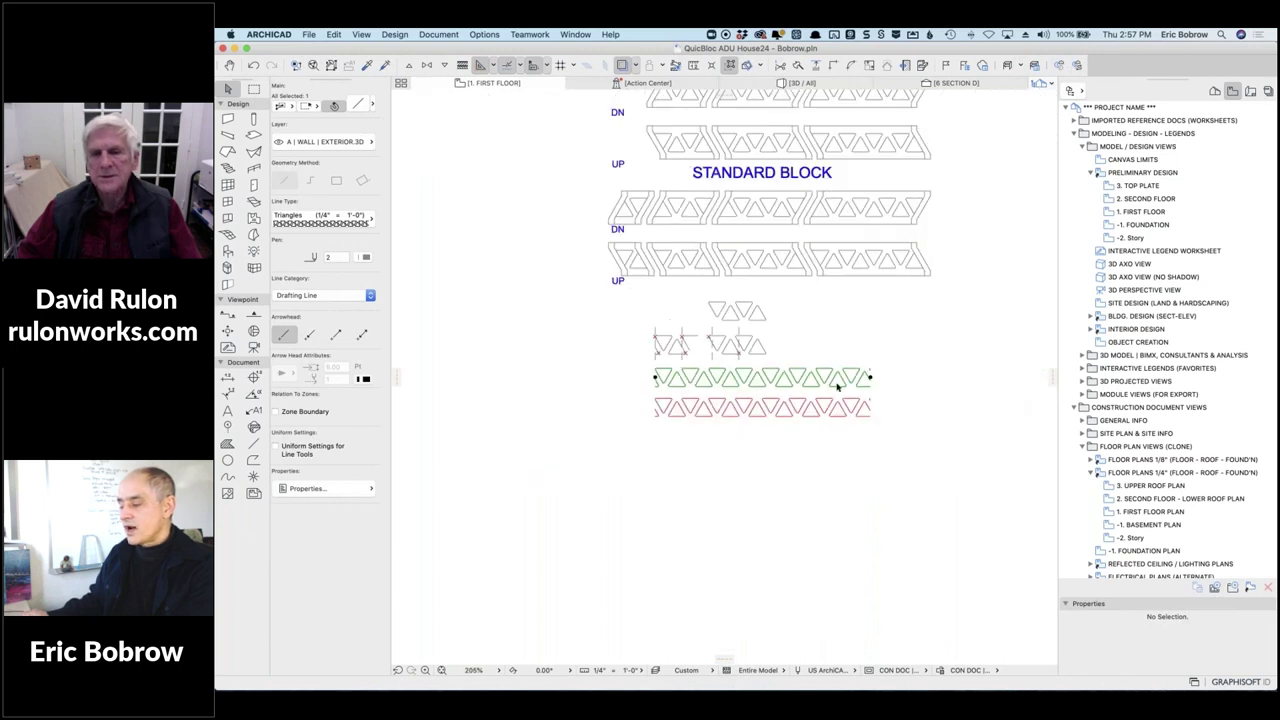
pyautogui.click(871, 377)
pyautogui.click(968, 378)
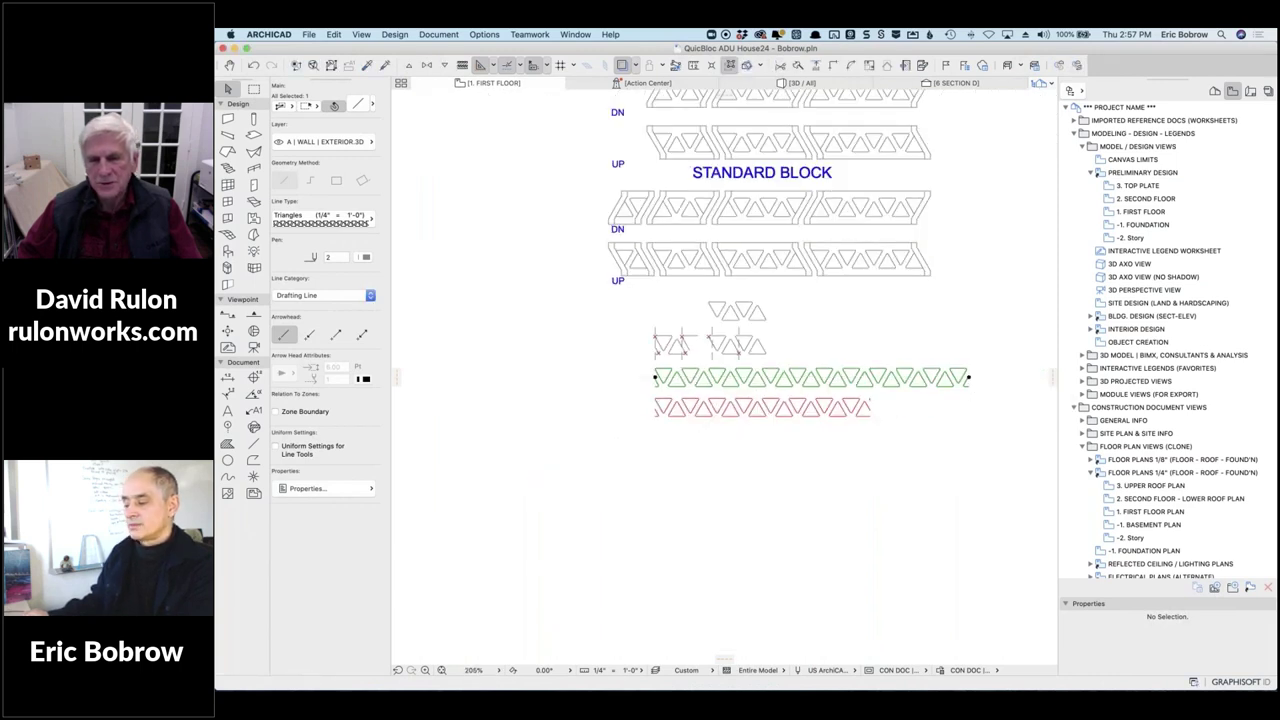
pyautogui.click(968, 378)
pyautogui.click(780, 378)
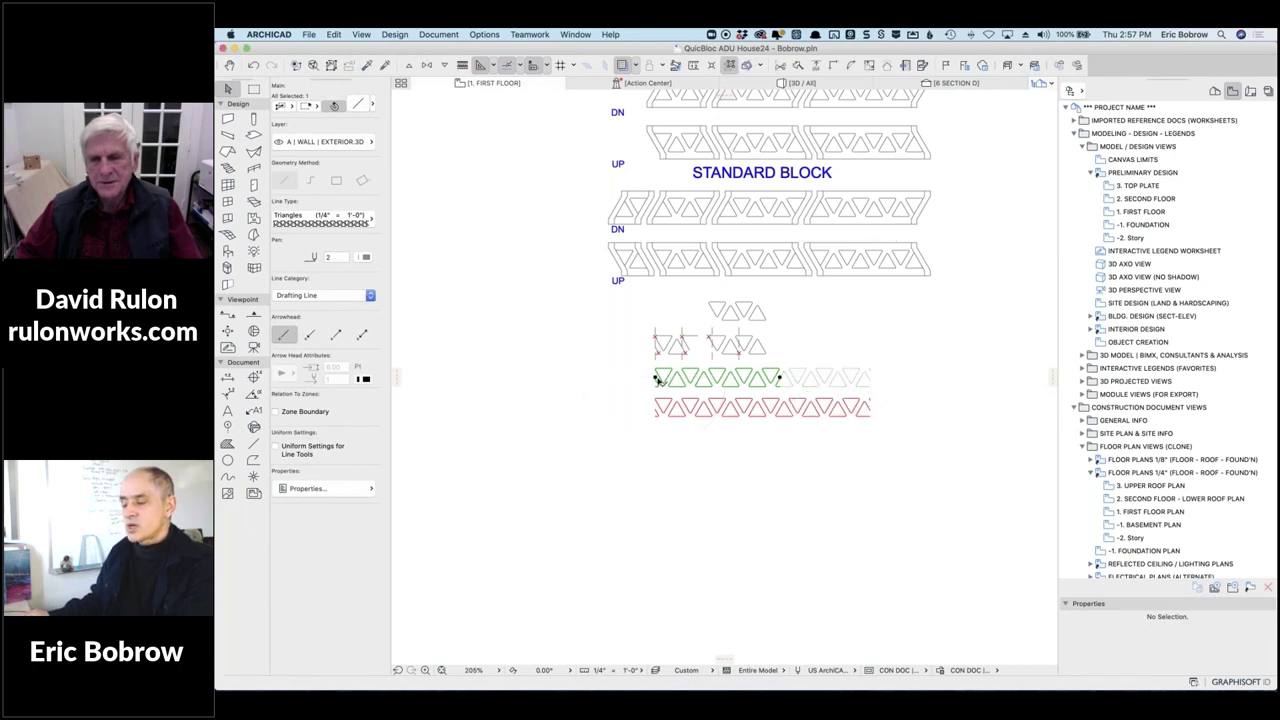
# Try dragging the shortened Triangles line slightly along its own direction, then undo the move and clear the selection.
pyautogui.scroll(5, 658, 378)
pyautogui.scroll(-3, 688, 380)
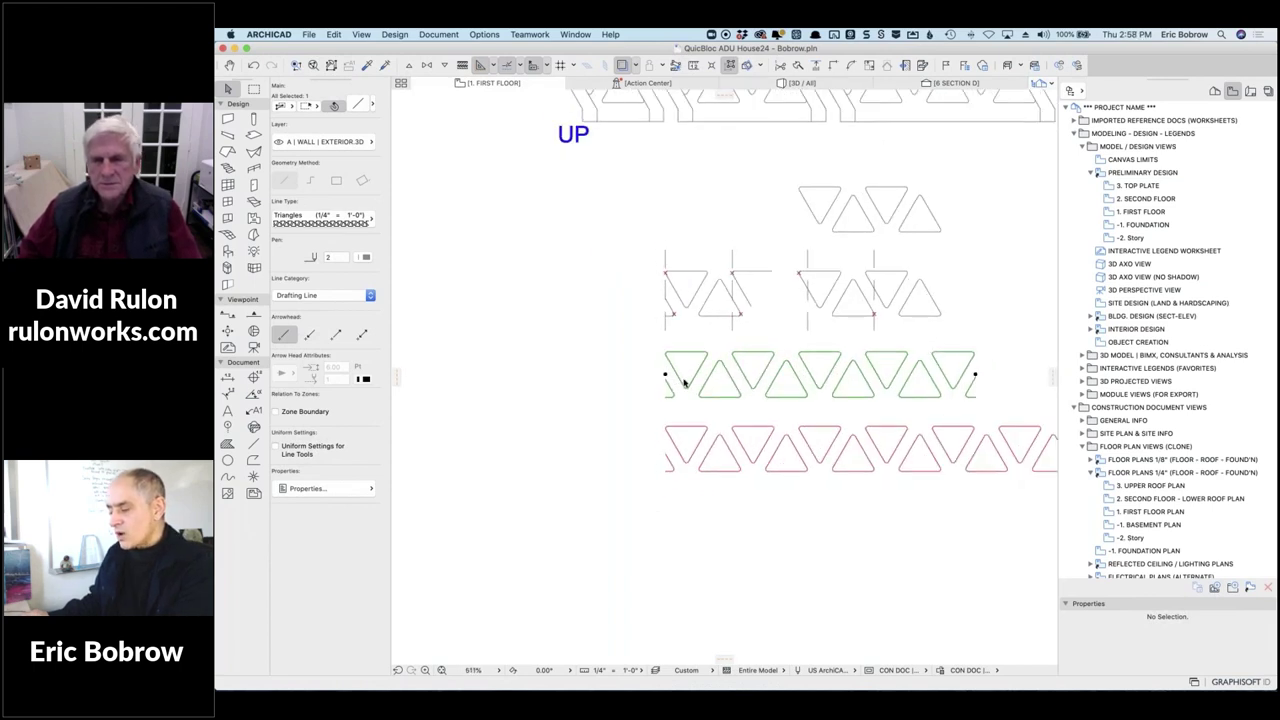
pyautogui.press('super+d')
pyautogui.click(667, 376)
pyautogui.click(686, 375)
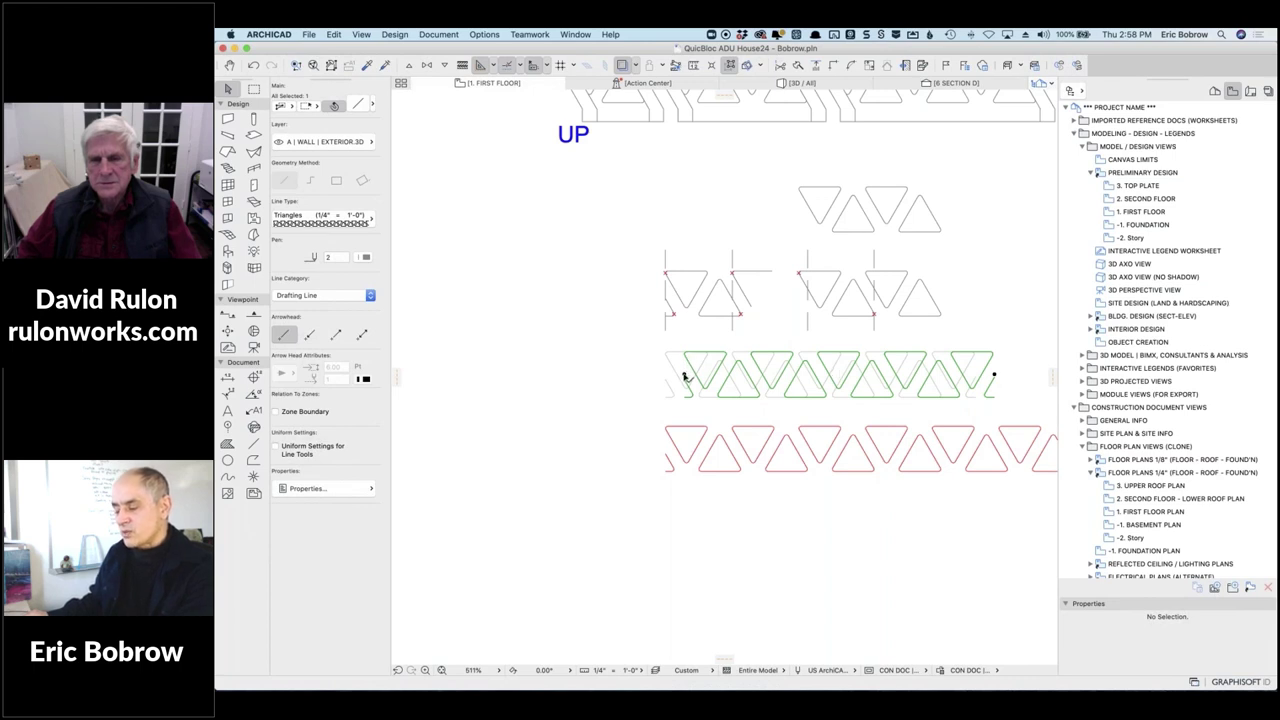
pyautogui.press('super+z')
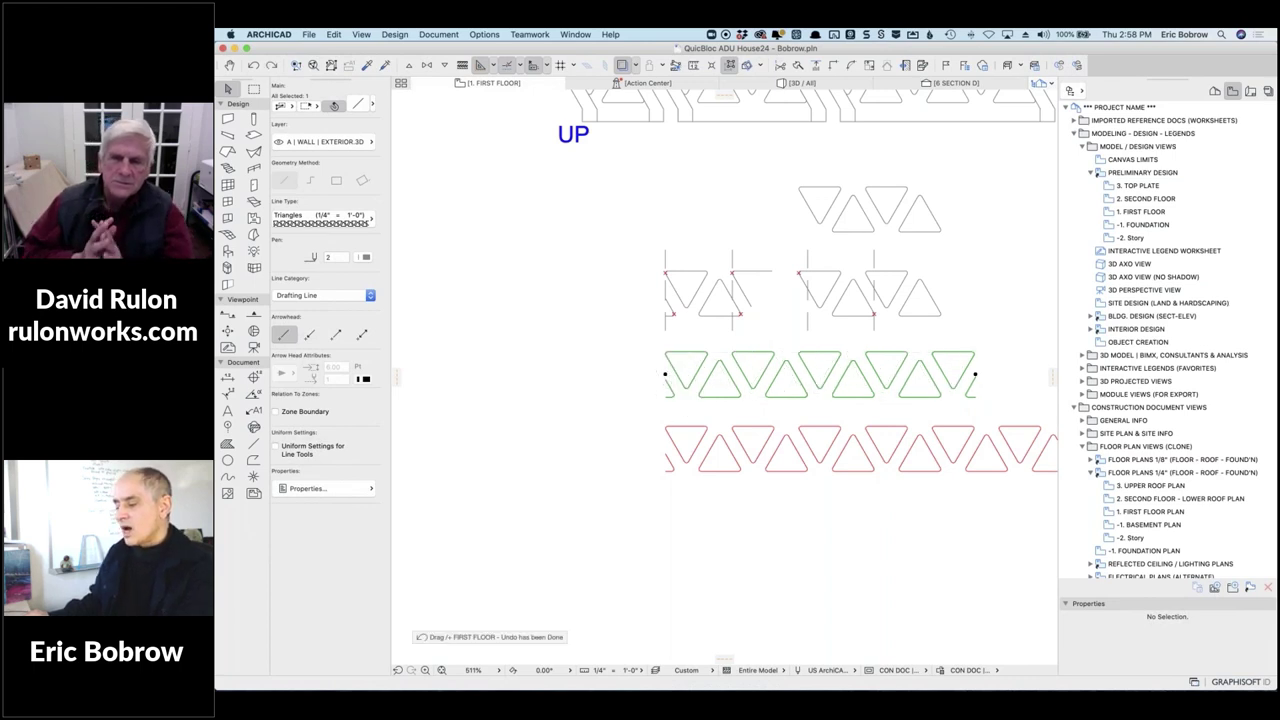
pyautogui.press('Escape')
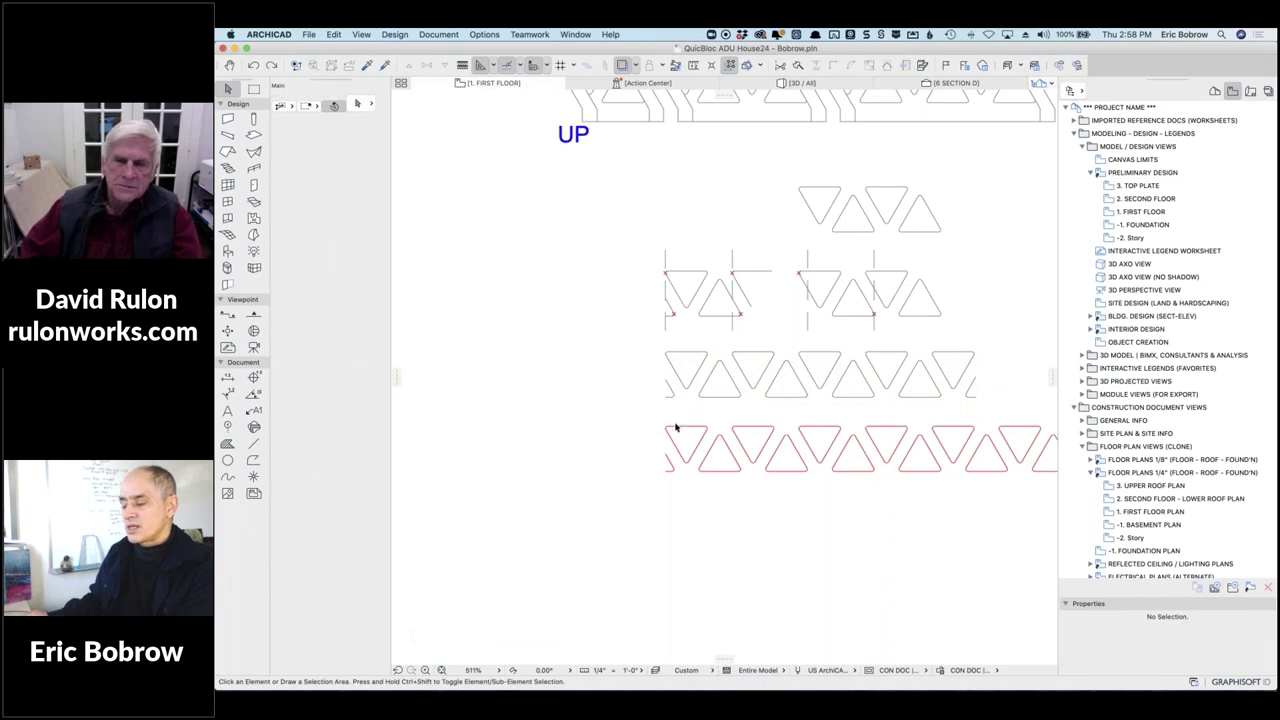
# Offset the lower edge of the red Triangles QuicBloc fill downward by about 11" to show more rows of the pattern.
pyautogui.click(720, 455)
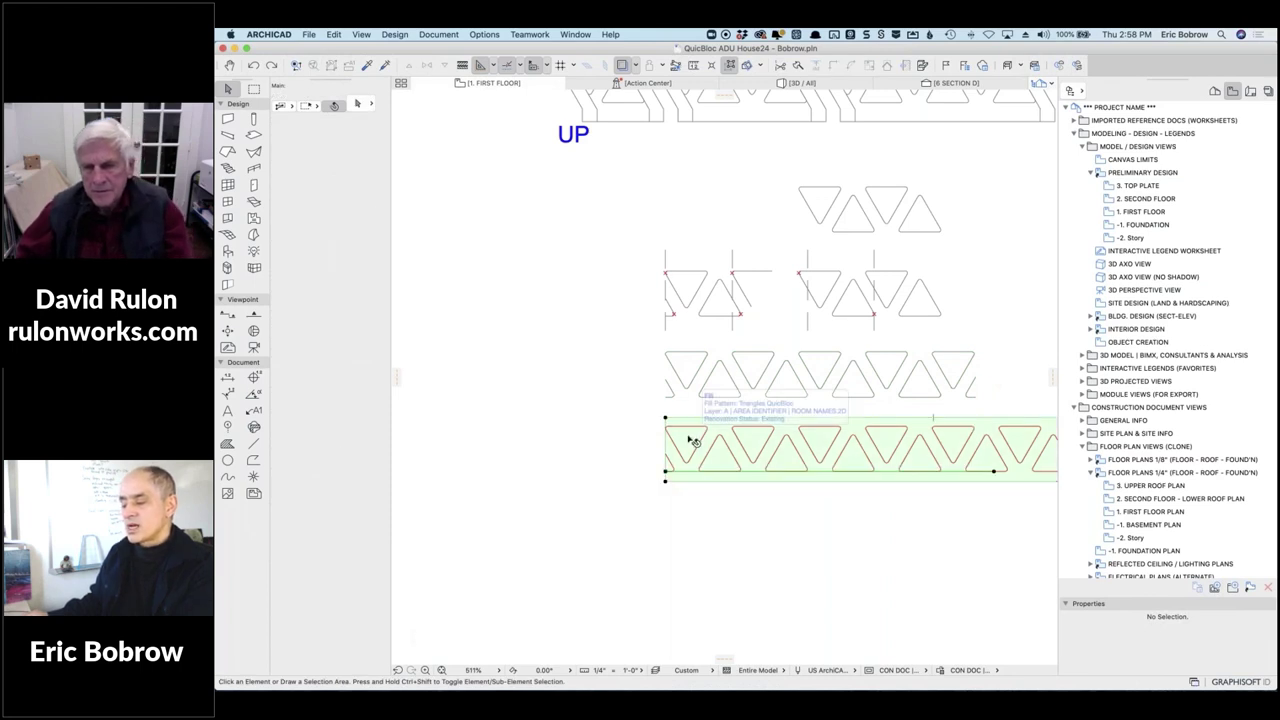
pyautogui.click(750, 481)
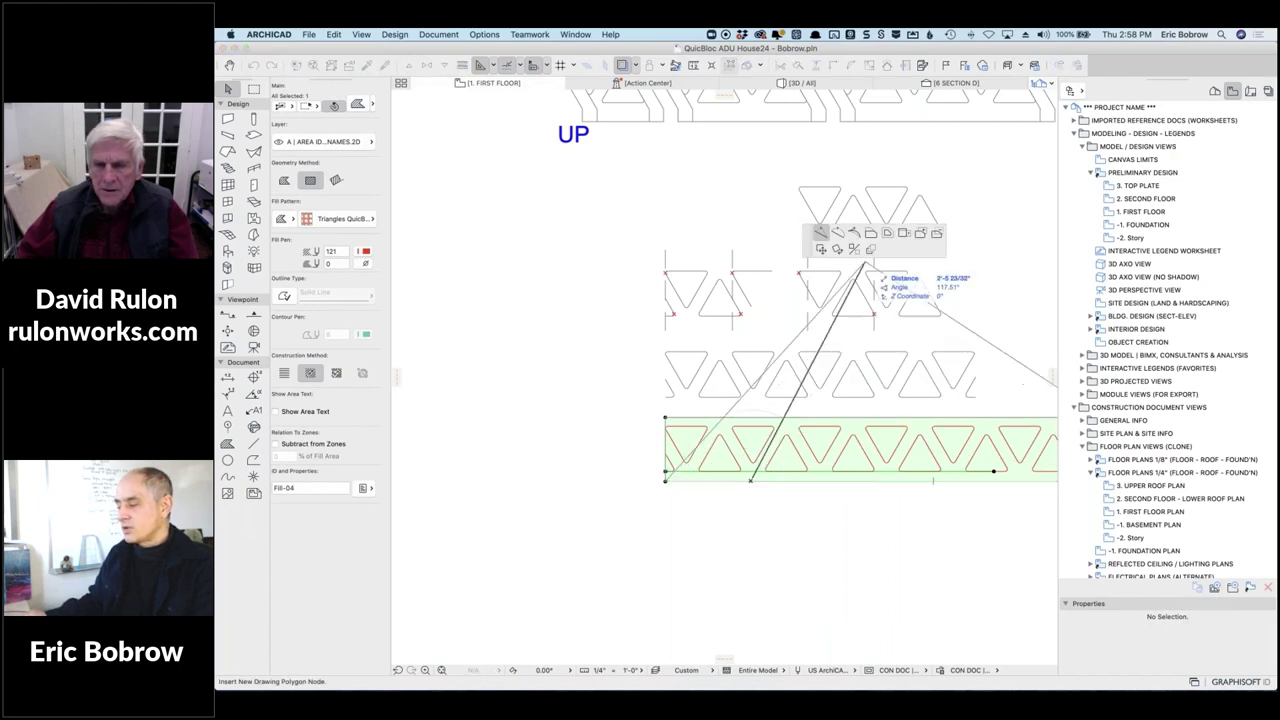
pyautogui.click(870, 233)
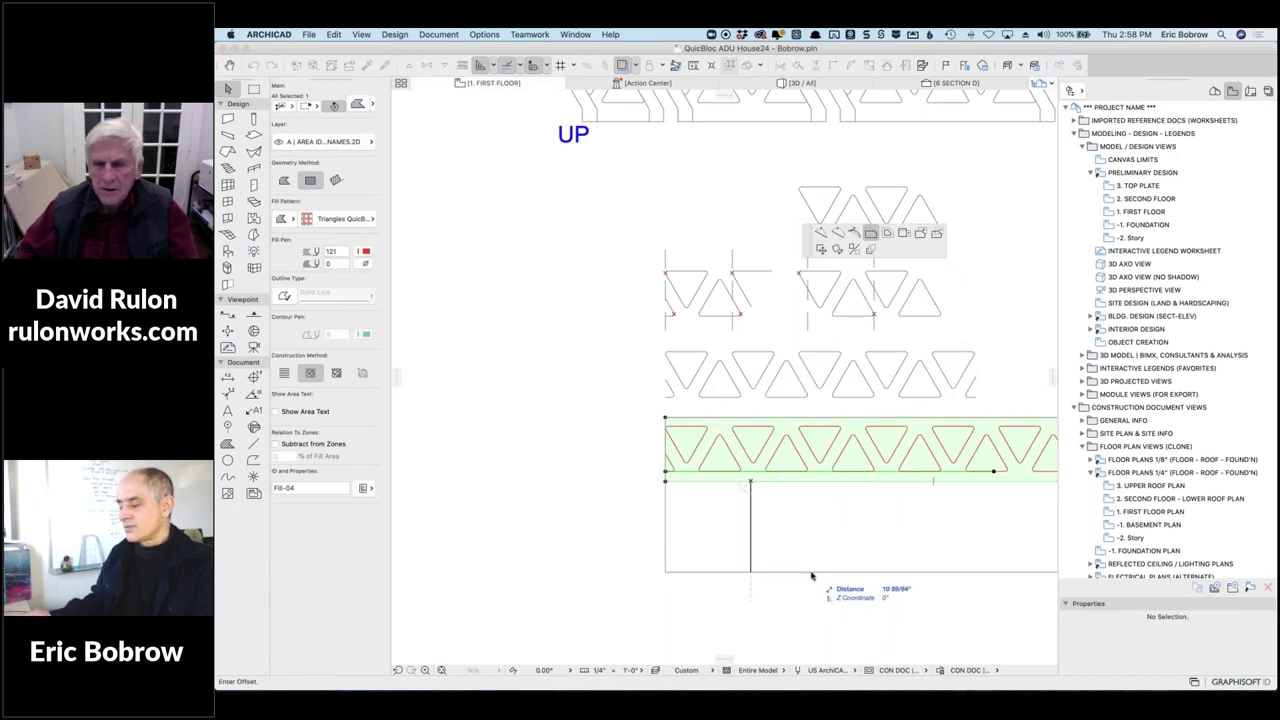
pyautogui.click(808, 574)
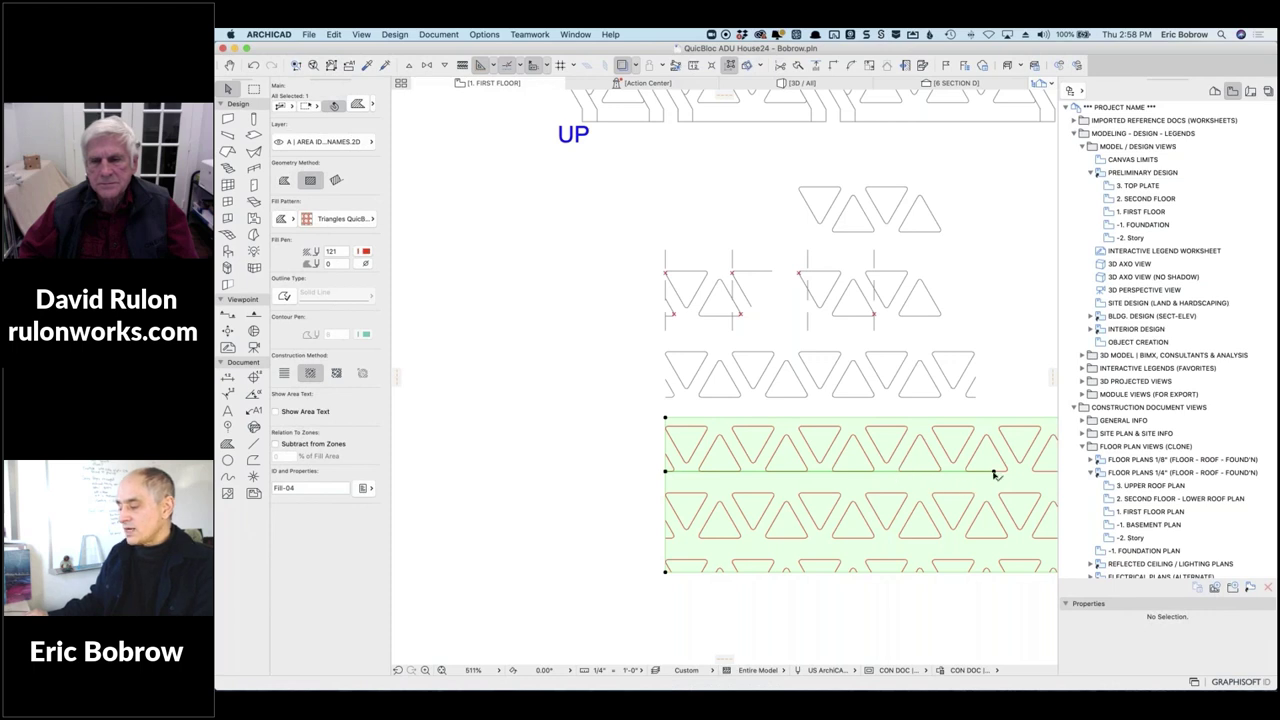
# Shift the Triangles QuicBloc fill's pattern origin to several trial positions, then bring it back to the fill's starting vertical edge.
pyautogui.click(629, 480)
pyautogui.click(860, 494)
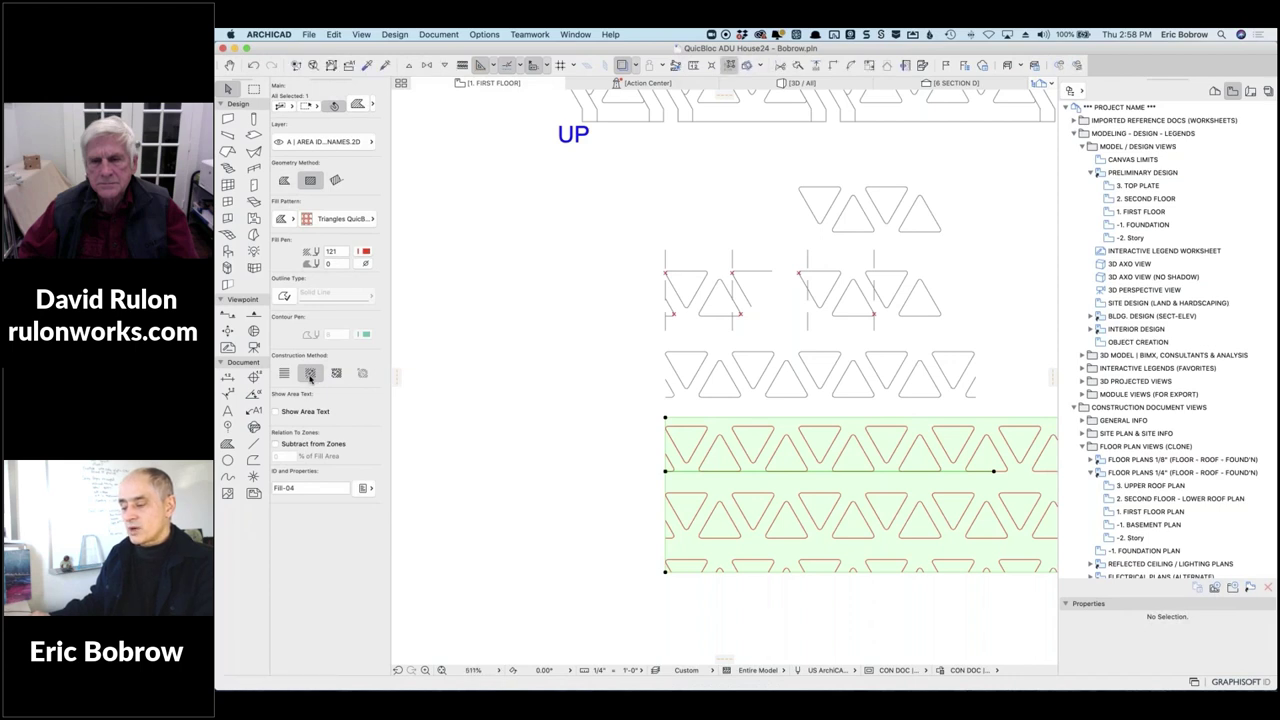
pyautogui.click(667, 472)
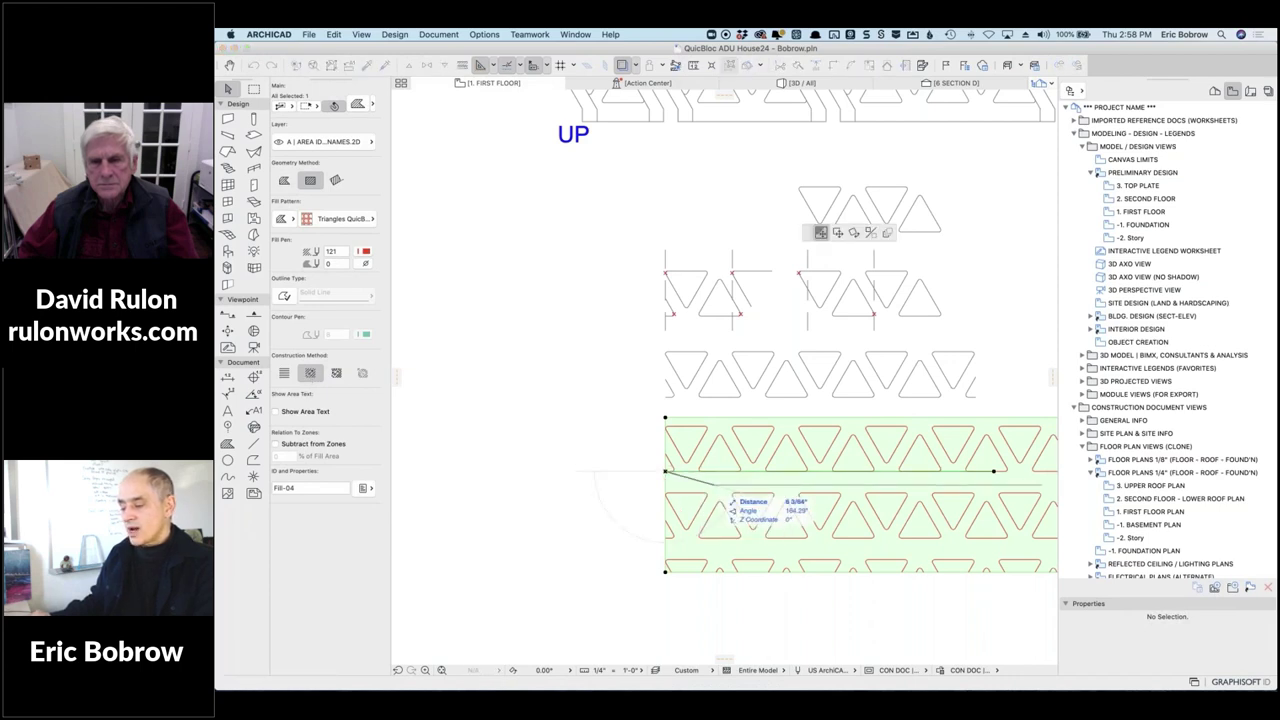
pyautogui.click(714, 485)
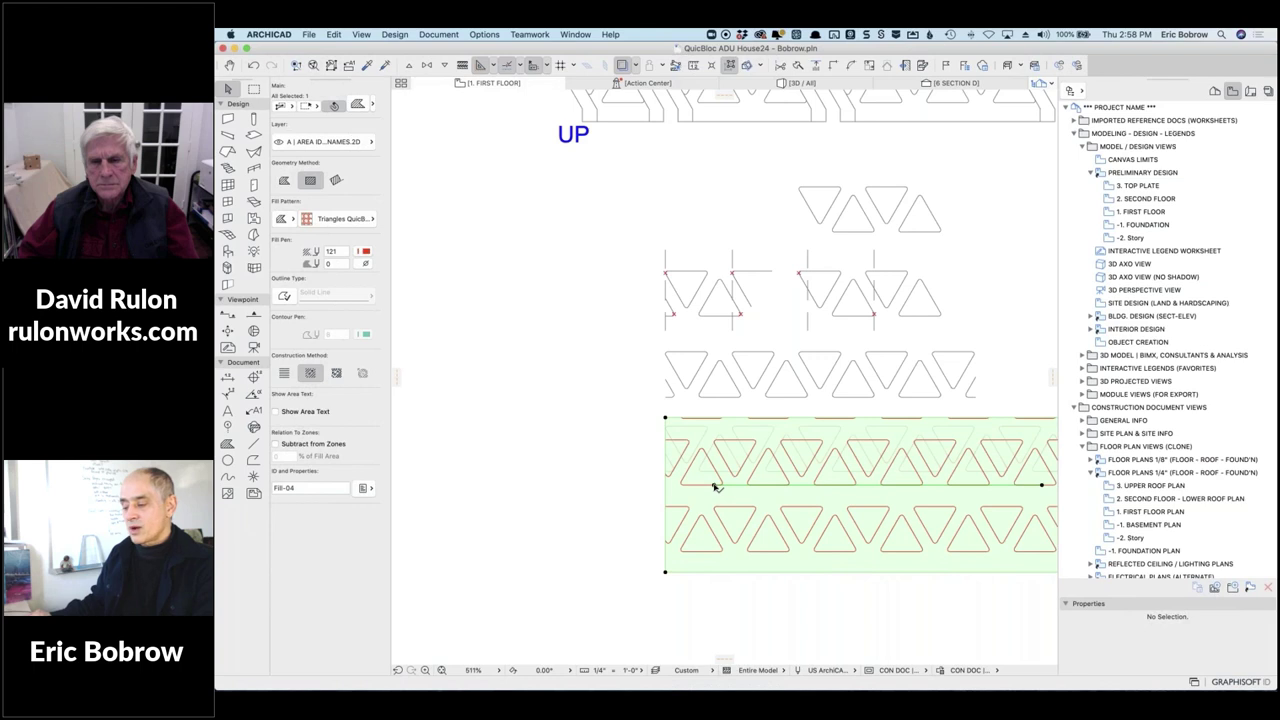
pyautogui.click(714, 486)
pyautogui.click(714, 462)
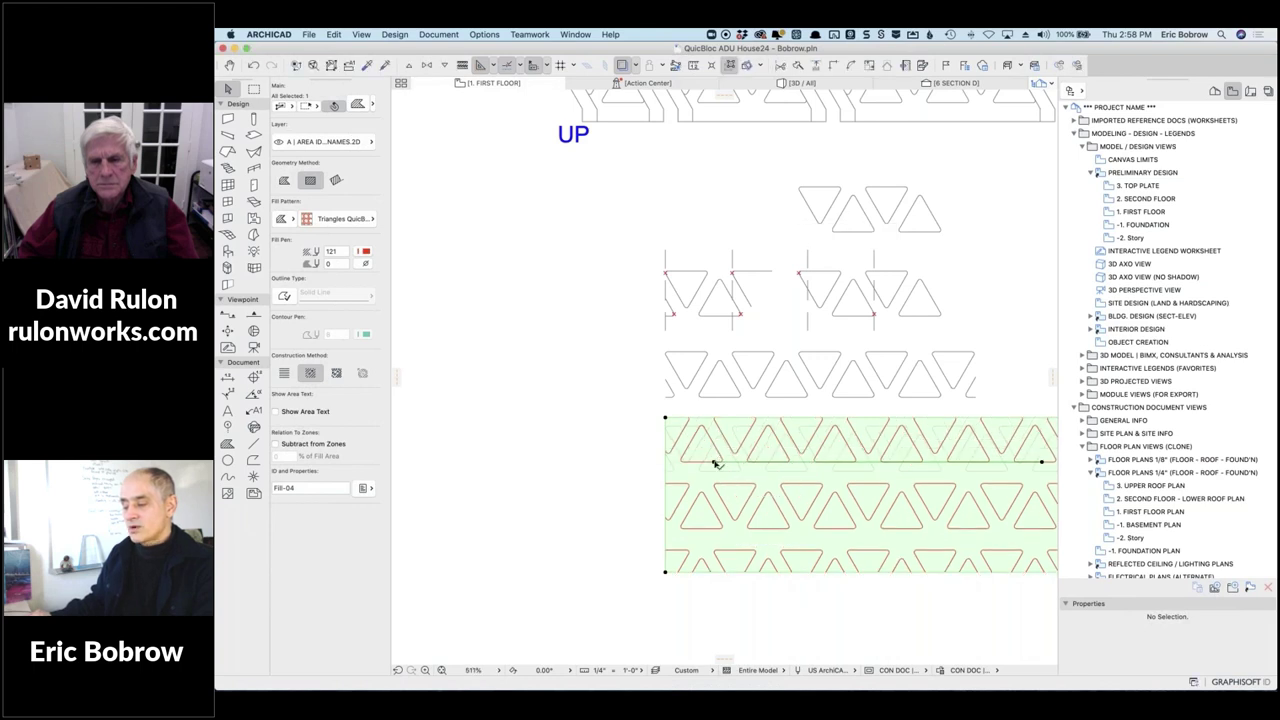
pyautogui.click(714, 462)
pyautogui.click(687, 470)
pyautogui.click(687, 470)
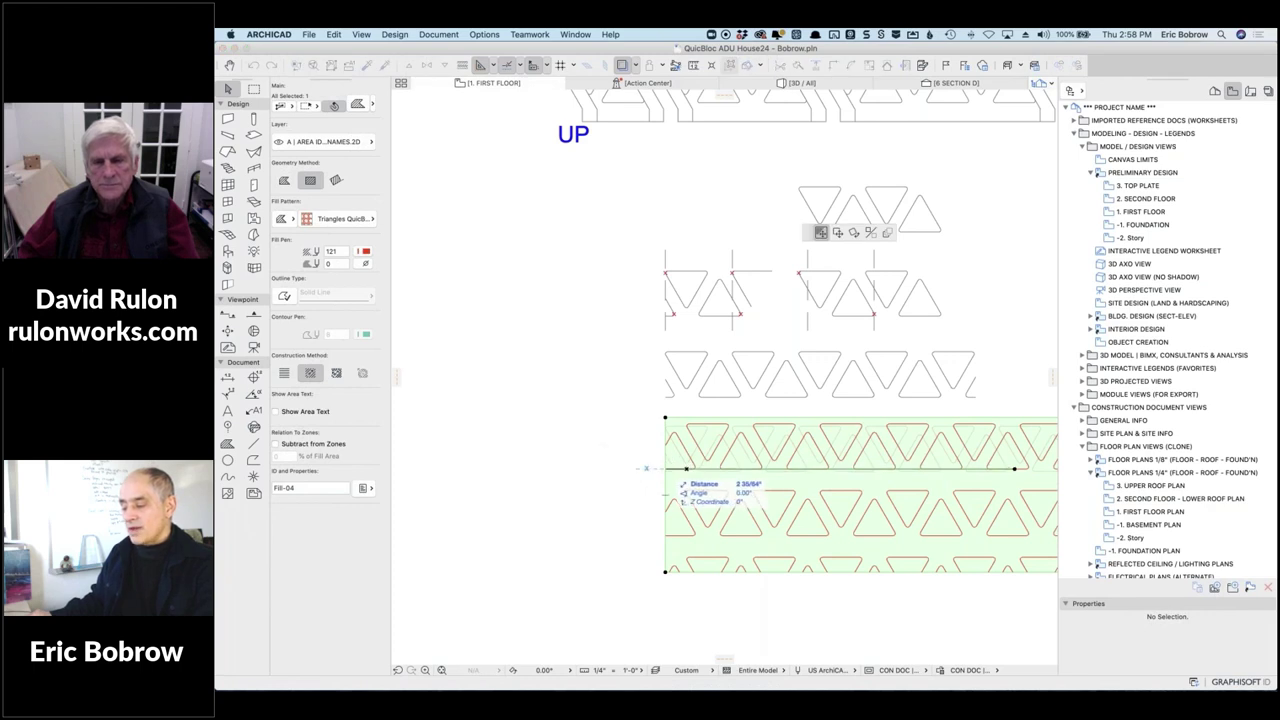
pyautogui.click(668, 470)
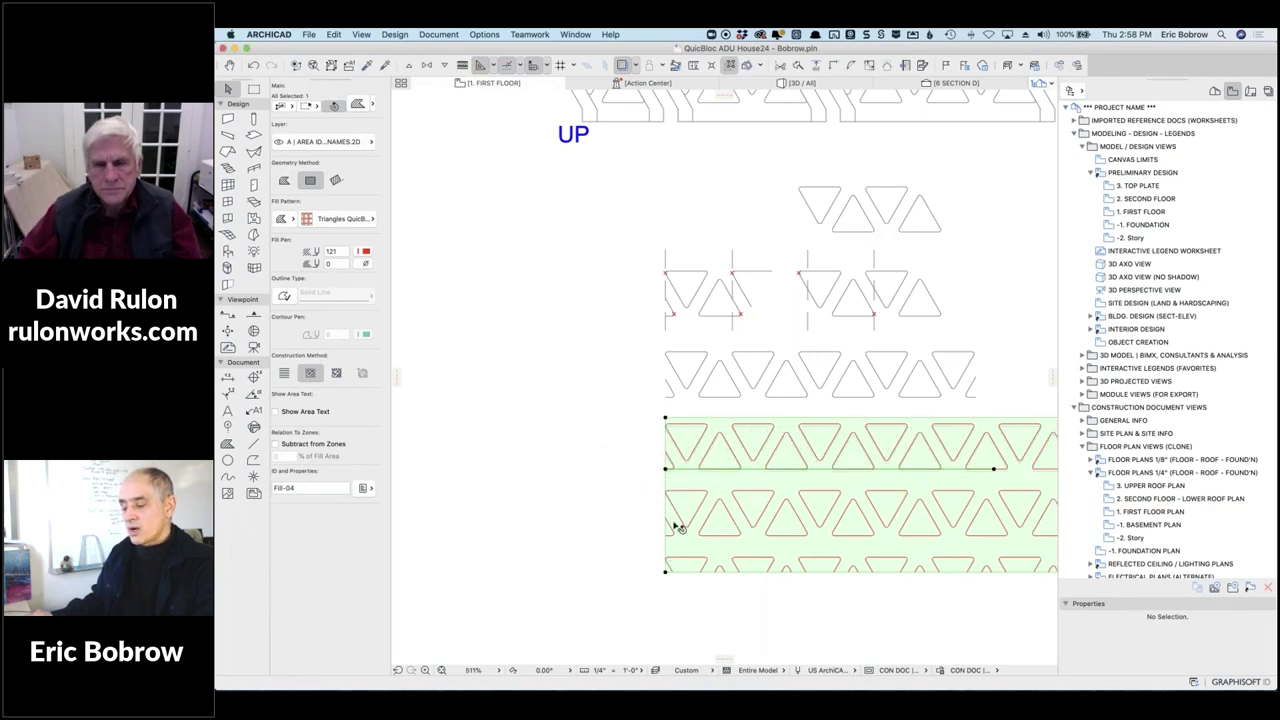
# Offset the red Triangles QuicBloc fill's lower edge up about 11", then stretch its free end outward and shorten it to match the black line above.
pyautogui.click(776, 572)
pyautogui.click(776, 478)
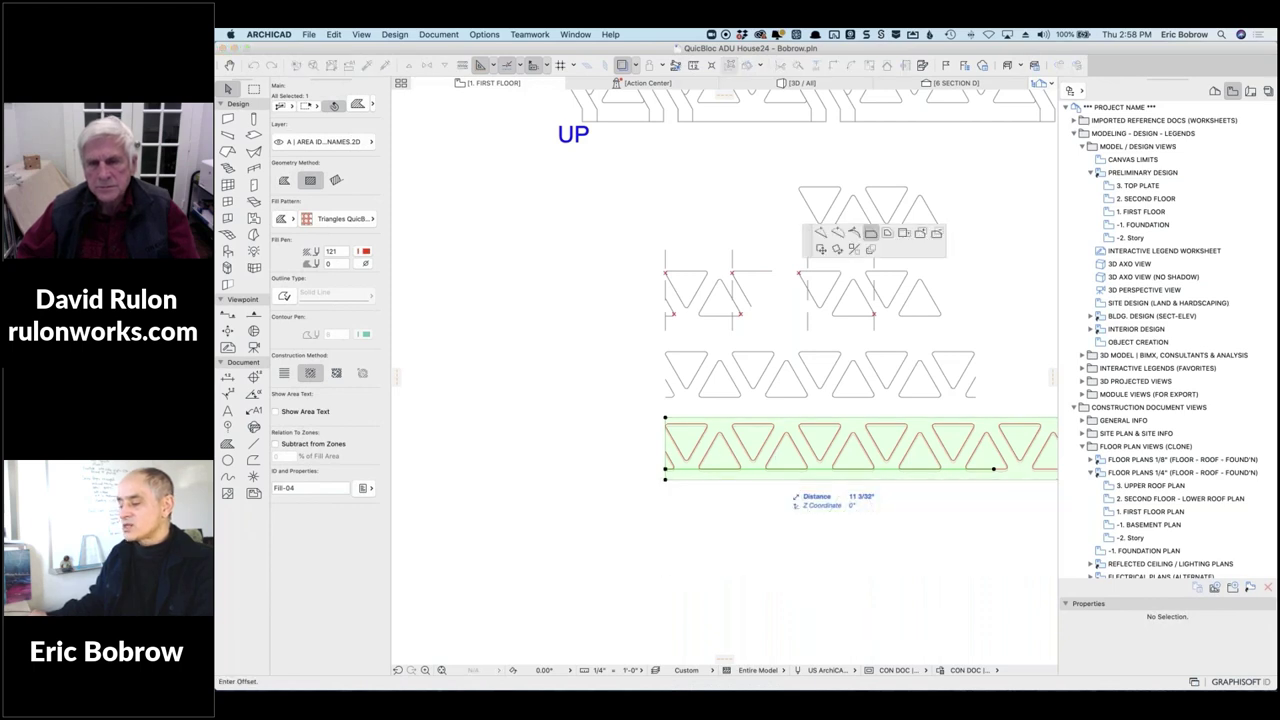
pyautogui.scroll(-3, 1037, 447)
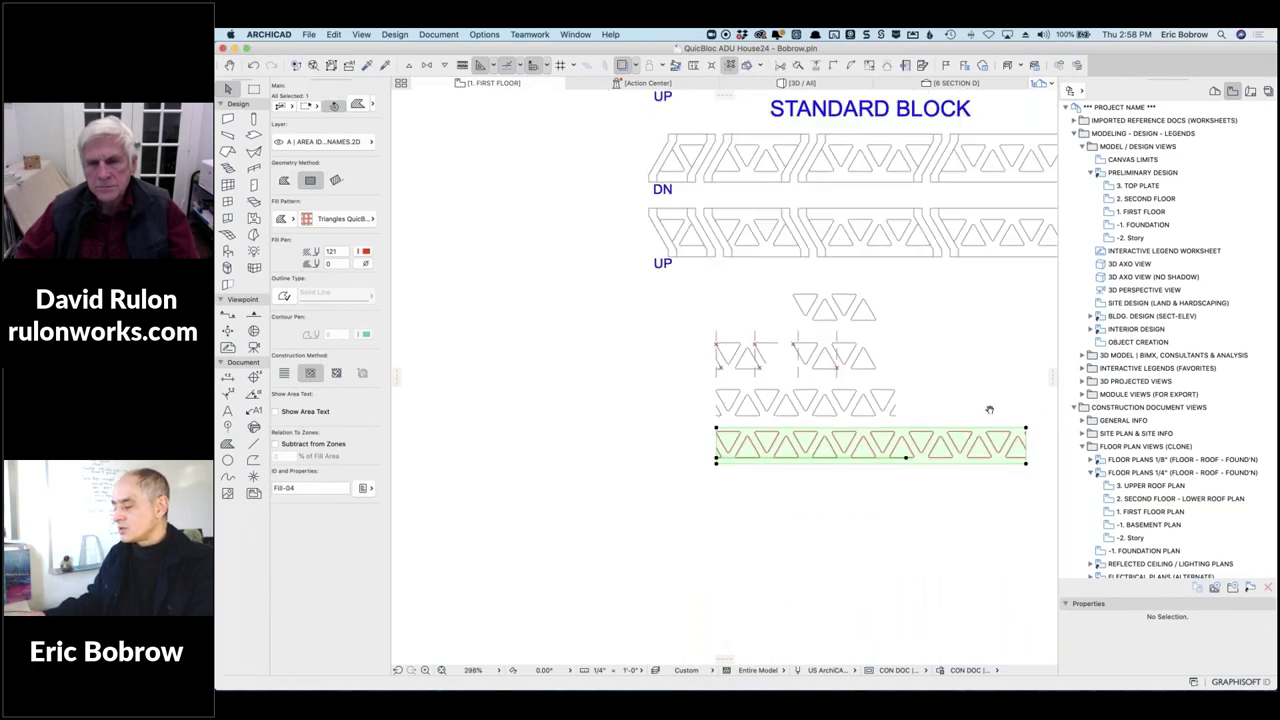
pyautogui.hscroll(2, 729, 432)
pyautogui.click(884, 456)
pyautogui.click(970, 458)
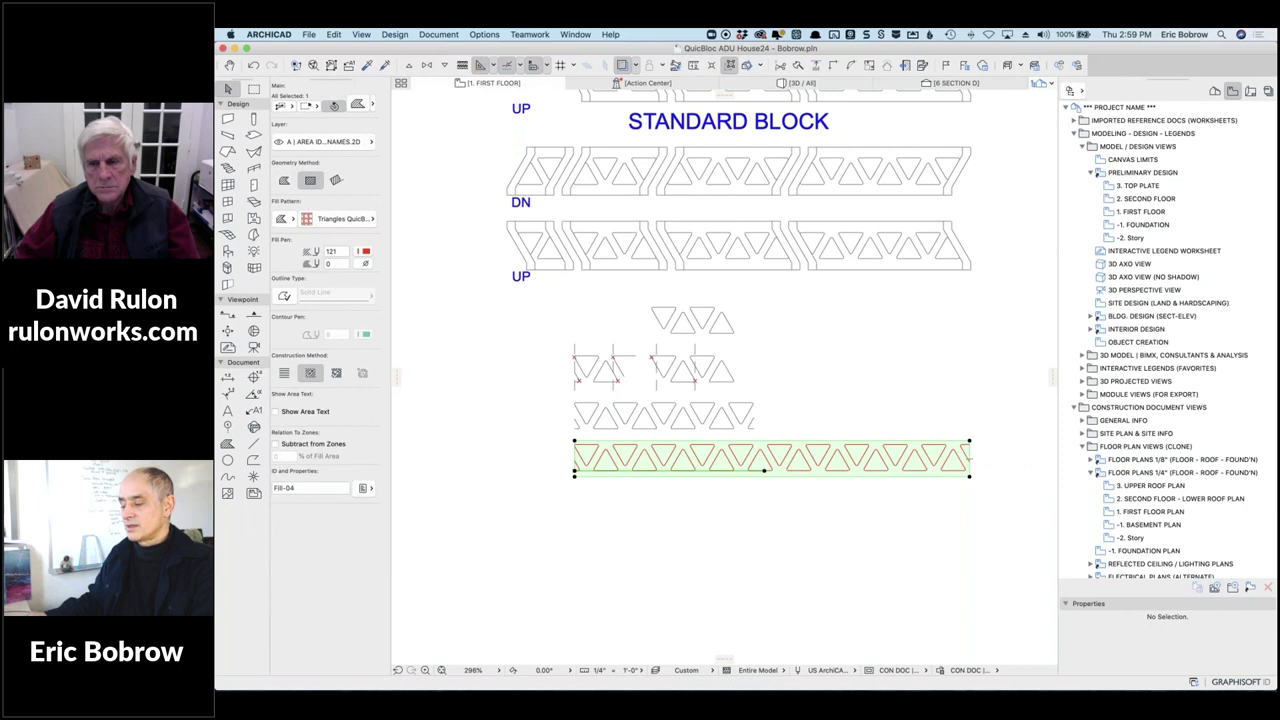
pyautogui.click(970, 458)
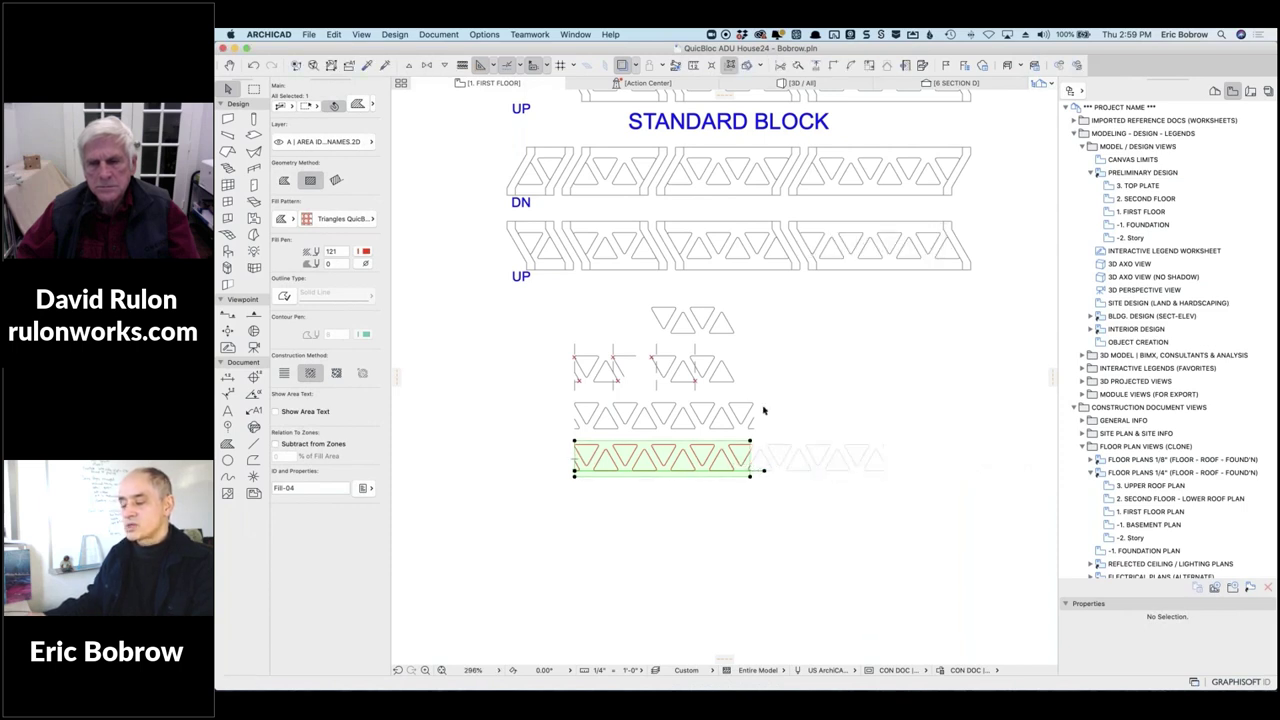
# Try moving the shortened fill's pattern origin away from its corner, then slide it back onto the starting edge and deselect the fill.
pyautogui.click(576, 471)
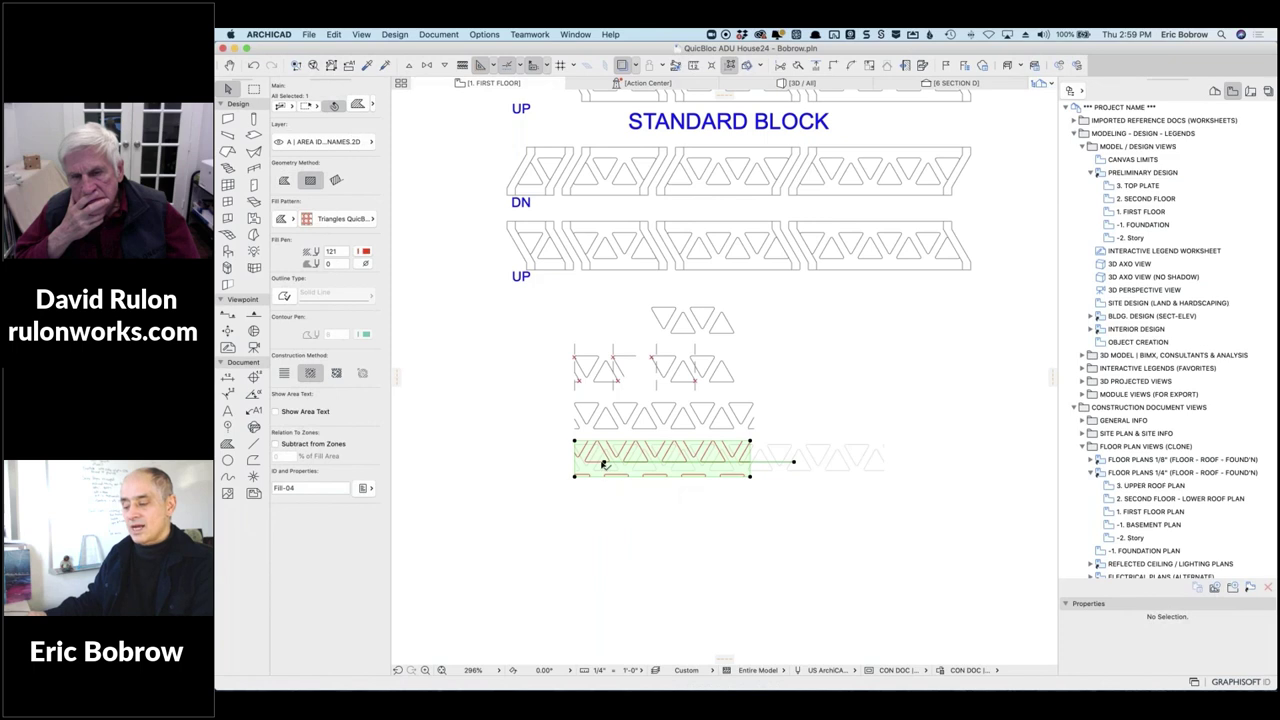
pyautogui.click(604, 464)
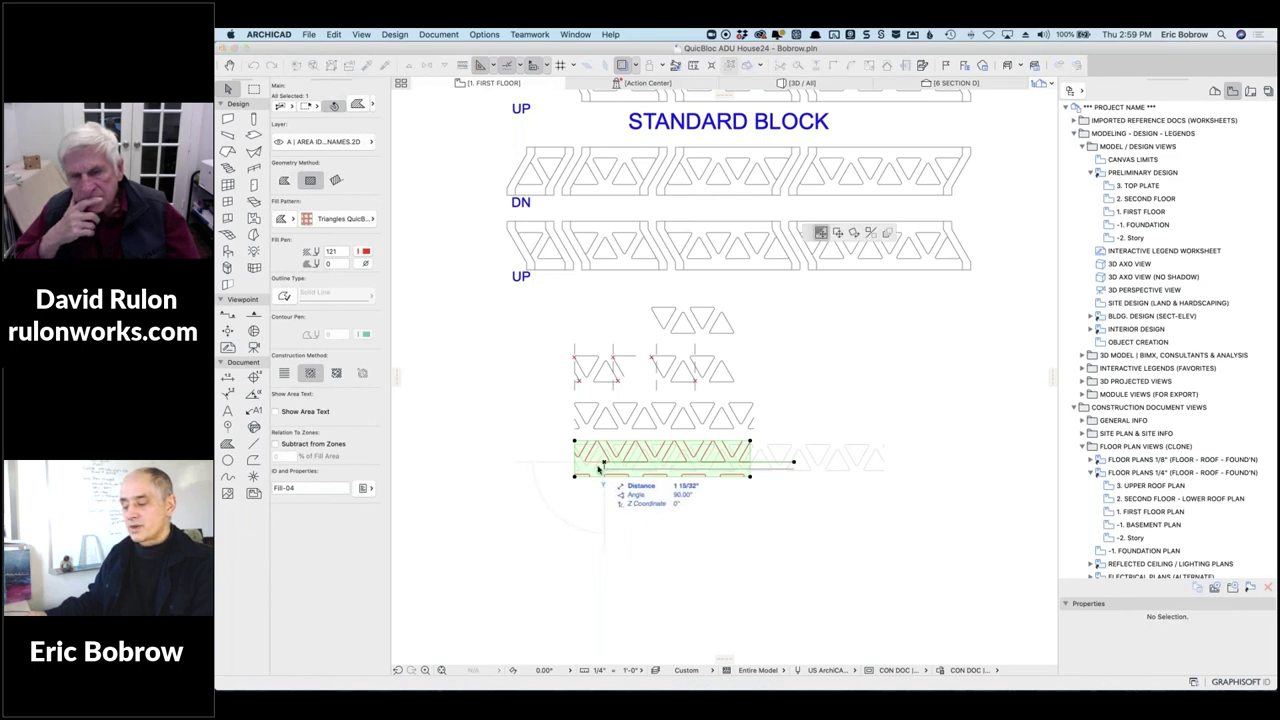
pyautogui.click(582, 467)
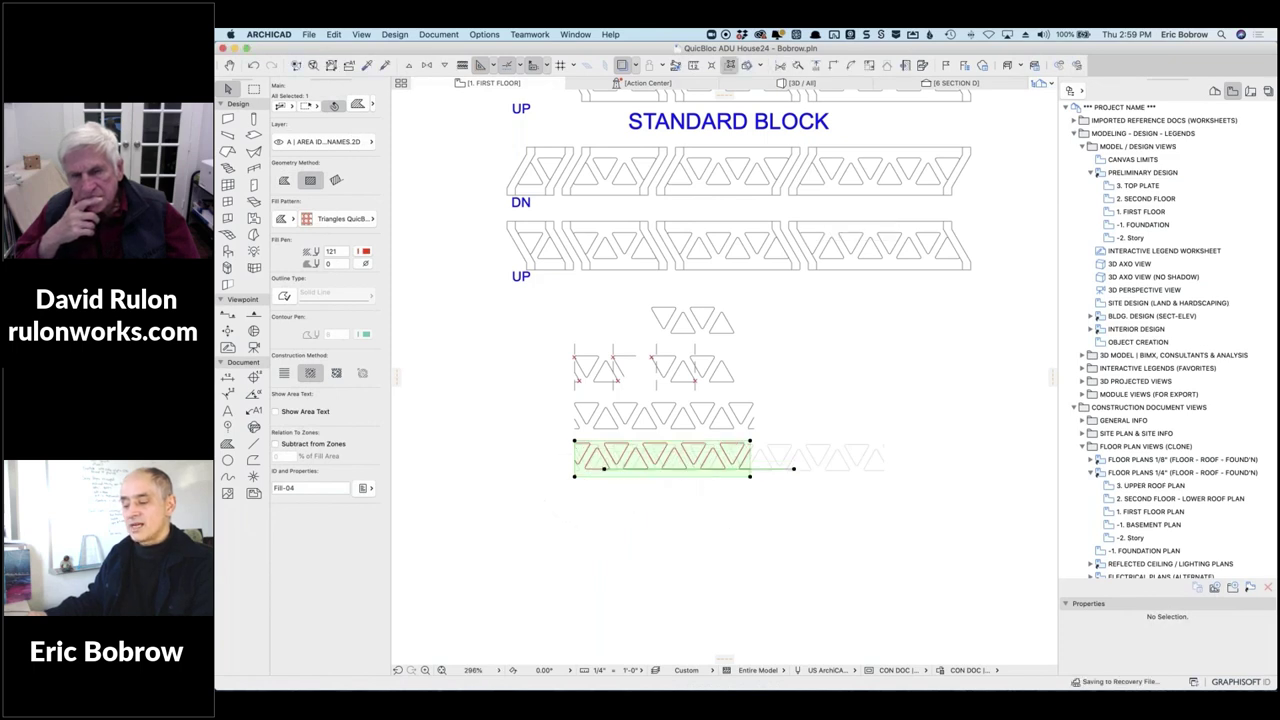
pyautogui.click(581, 470)
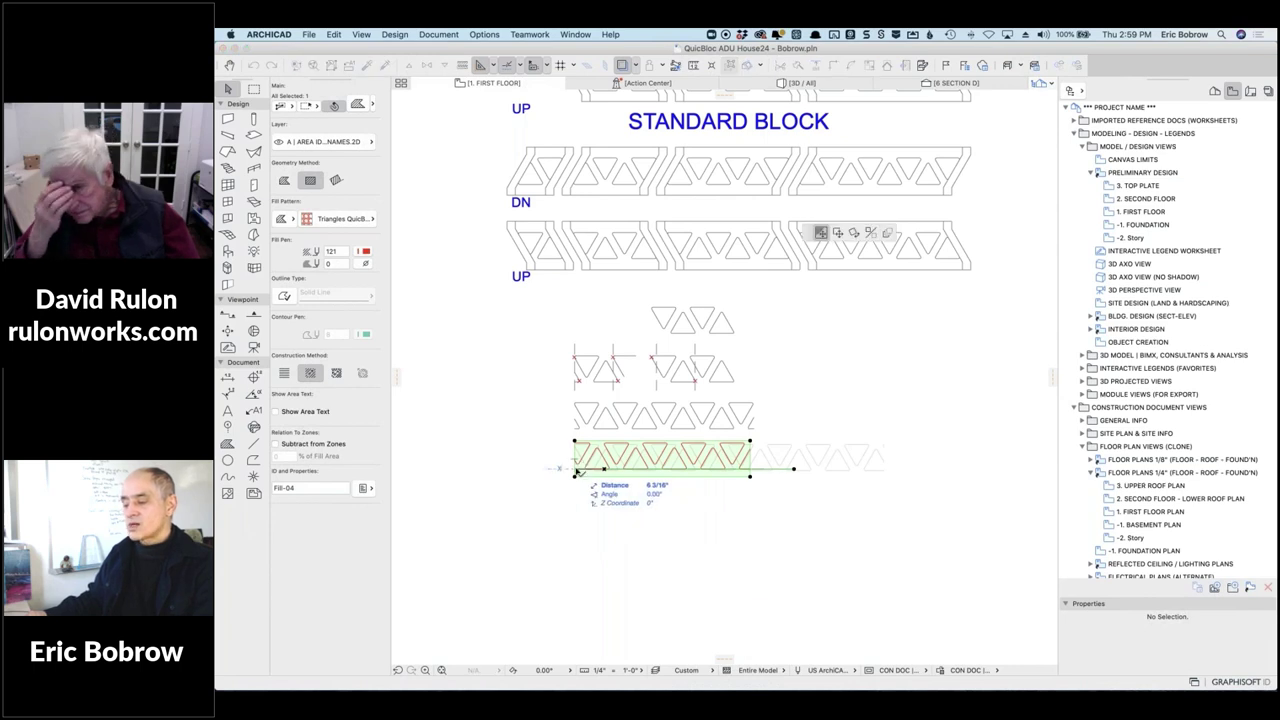
pyautogui.click(538, 421)
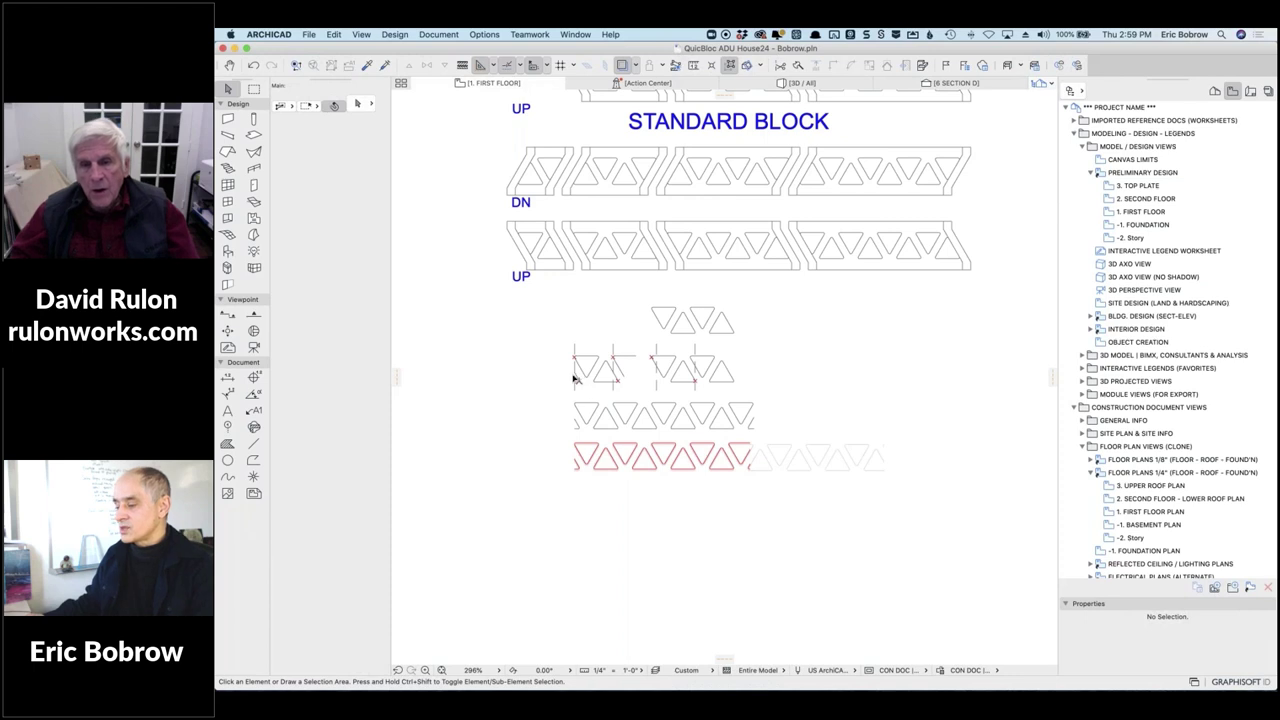
# Select one repeat of the triangle linework between the first two dashed guides, excluding the dashed guide line, and copy it.
pyautogui.scroll(5, 577, 375)
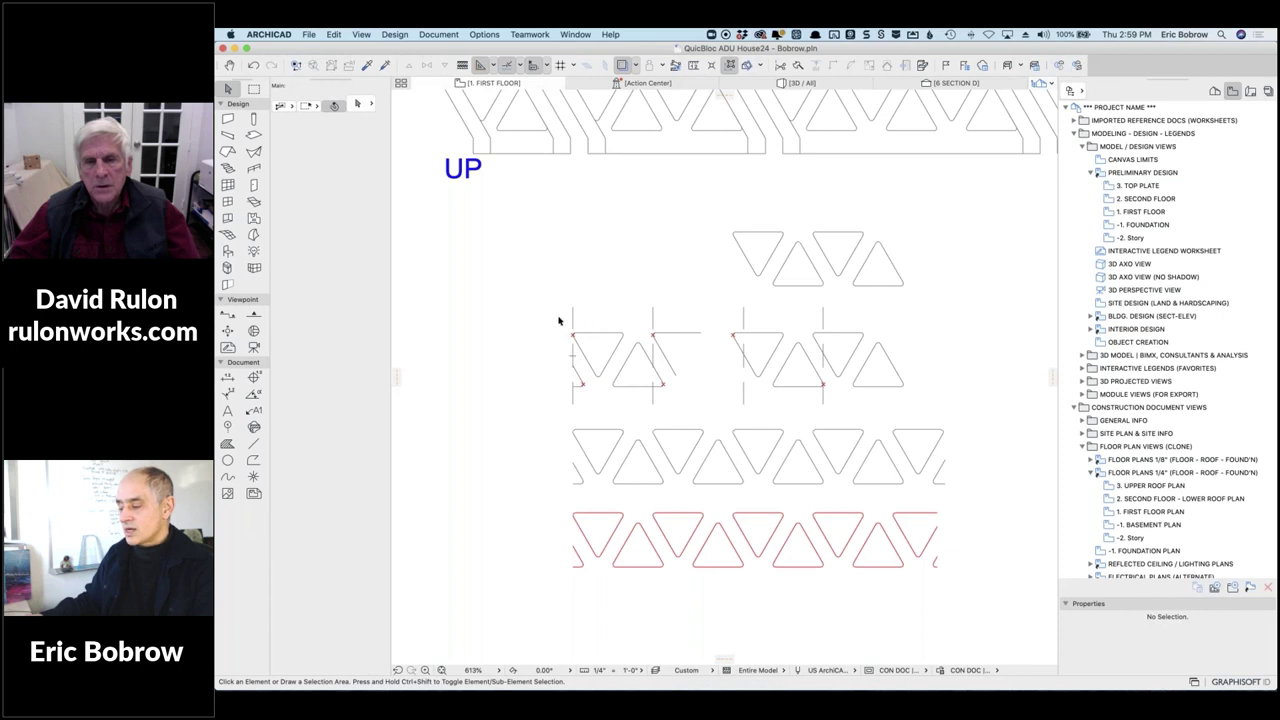
pyautogui.moveTo(559, 320); pyautogui.dragTo(650, 406)
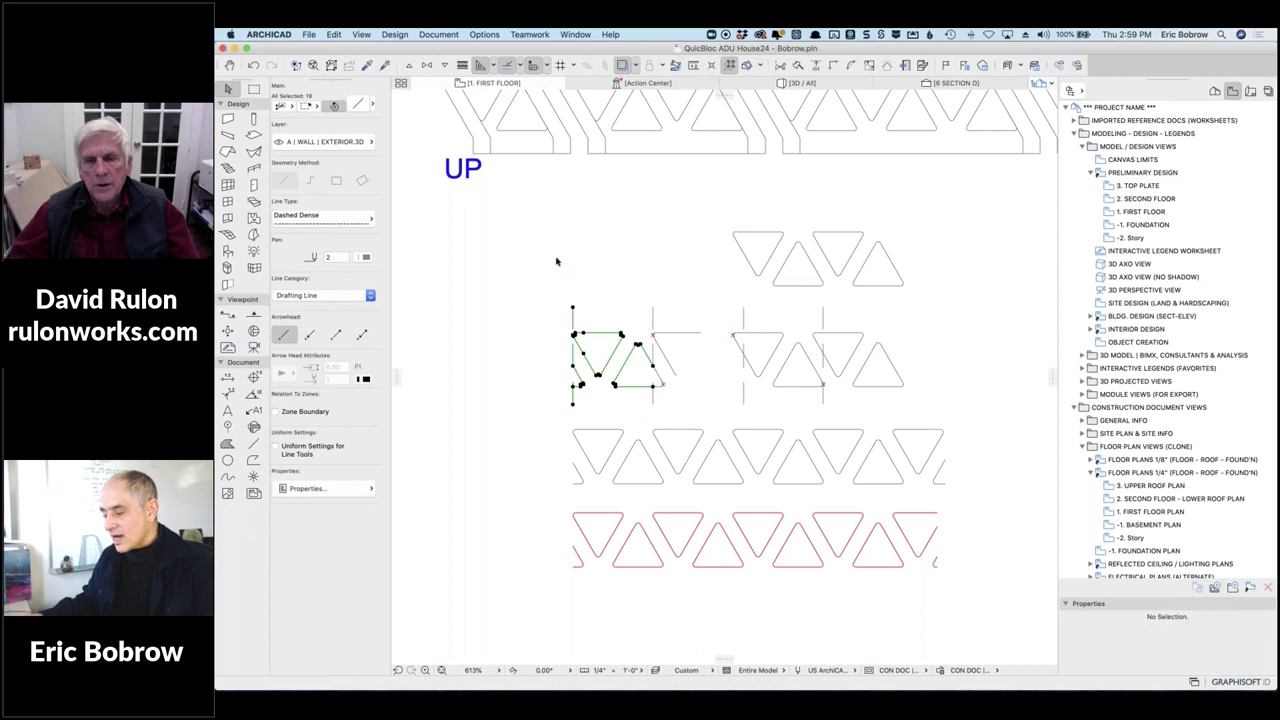
pyautogui.click(590, 332)
pyautogui.press('Escape')
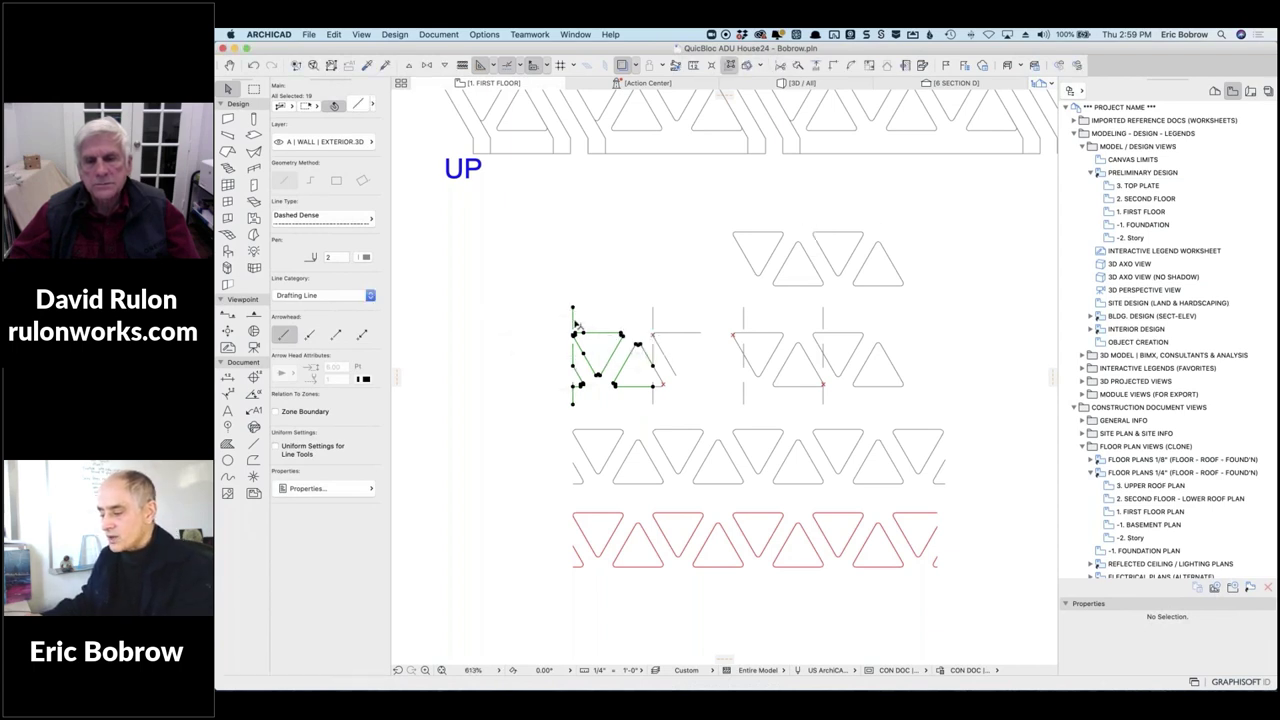
pyautogui.click(573, 333)
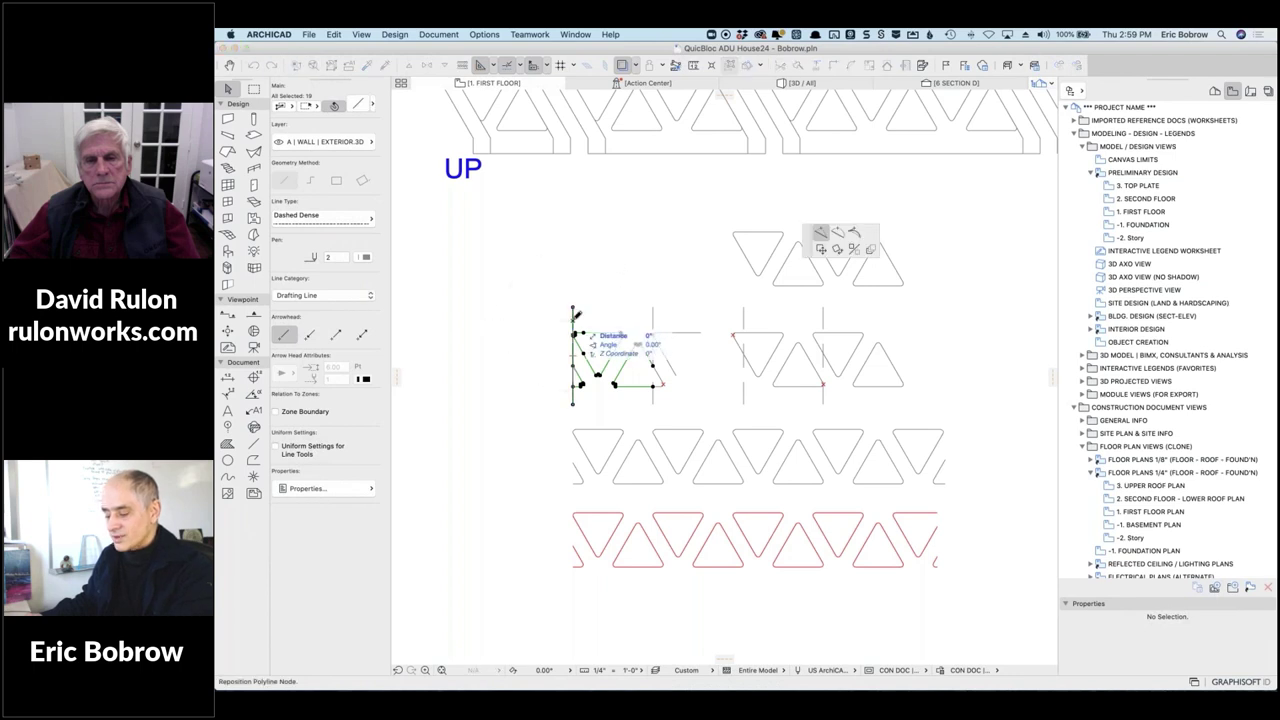
pyautogui.press('Escape')
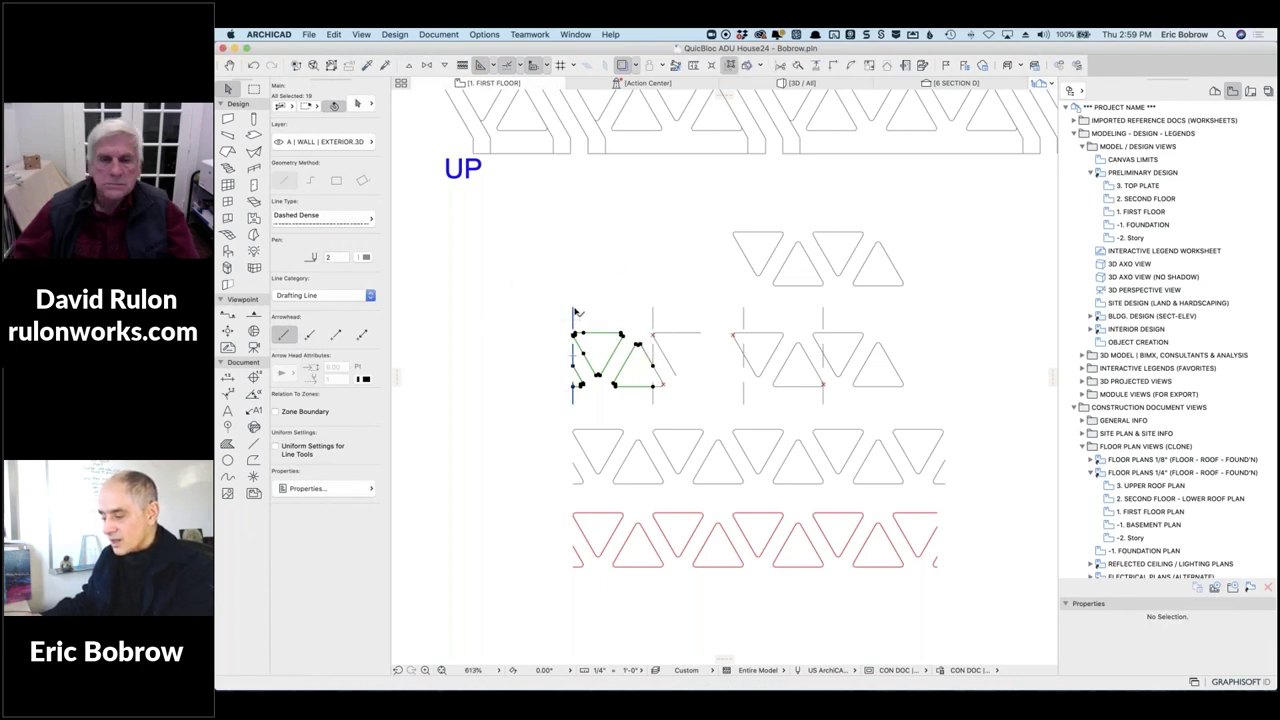
pyautogui.keyDown('shift'); pyautogui.click(573, 315); pyautogui.keyUp('shift')
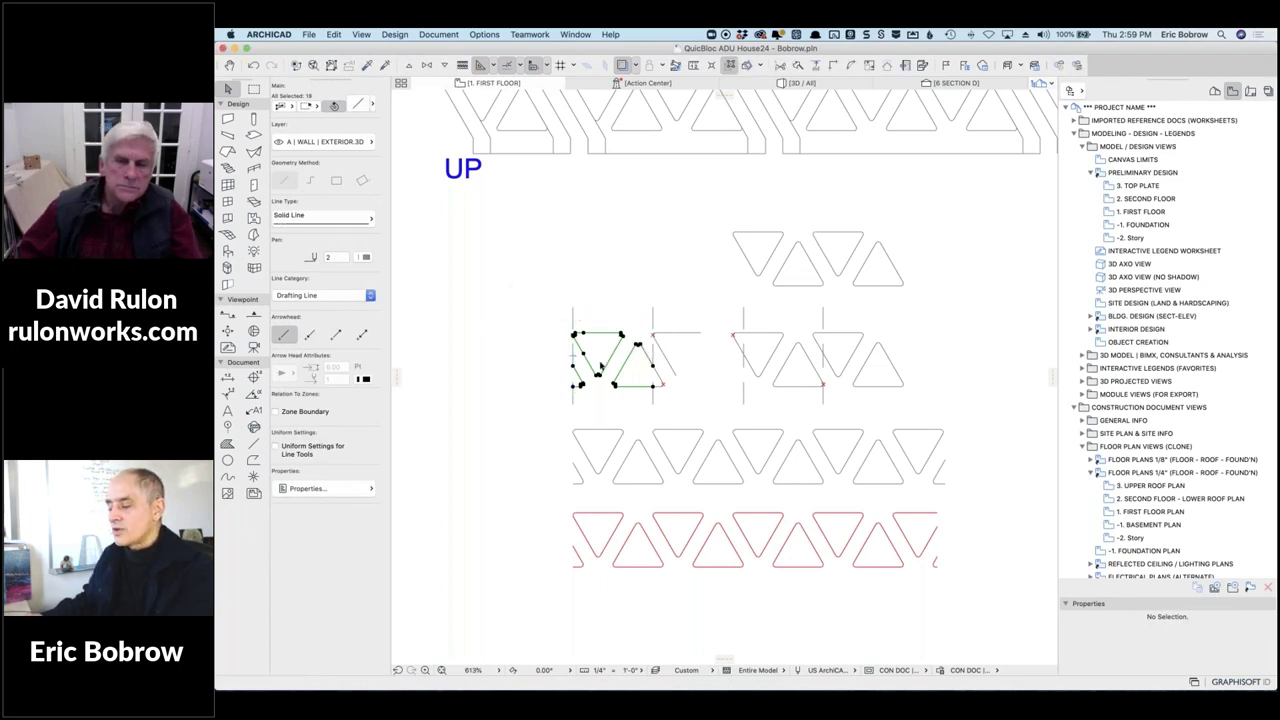
pyautogui.scroll(5, 601, 368)
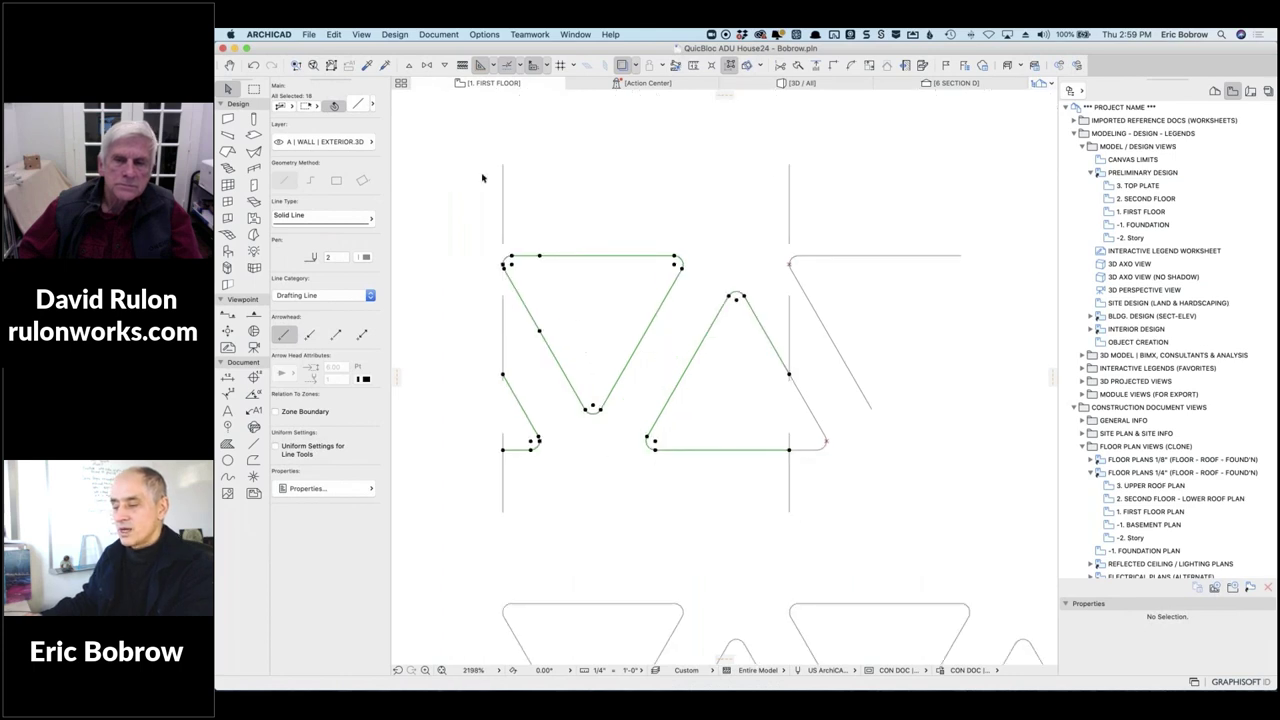
pyautogui.click(333, 35)
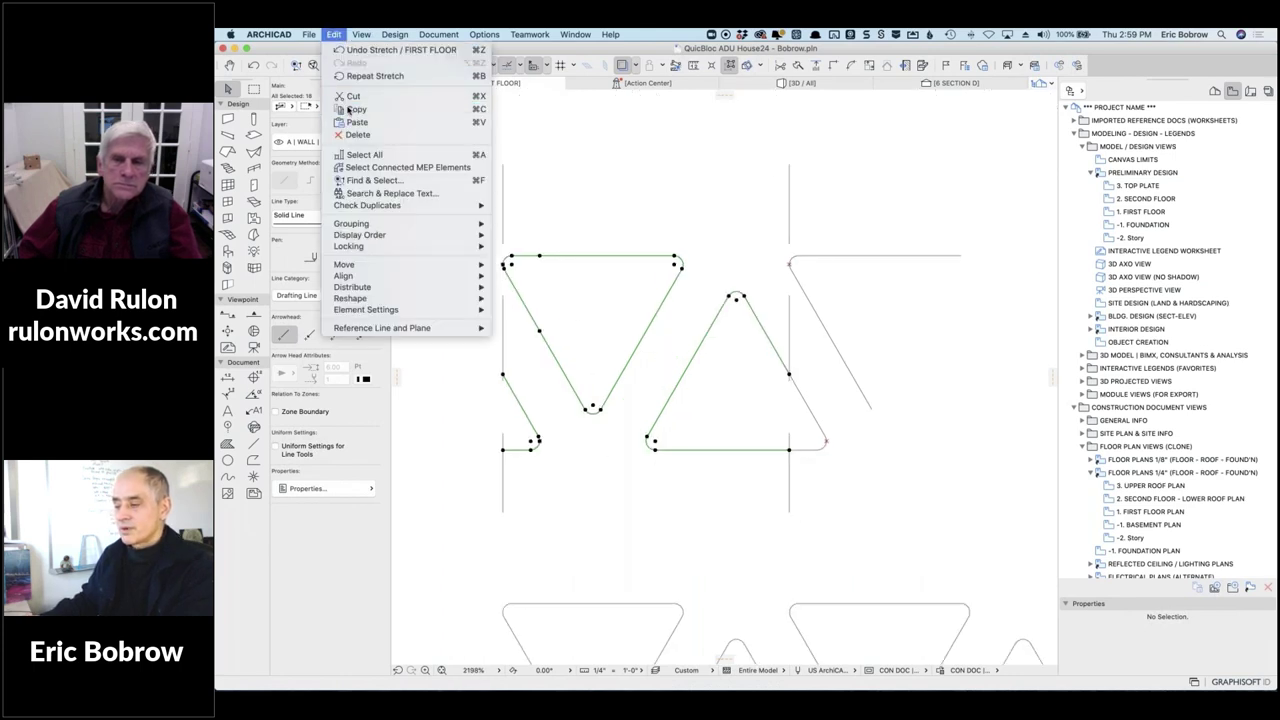
# Create a new Symbol line type named TRIANGLE 2.
pyautogui.click(487, 34)
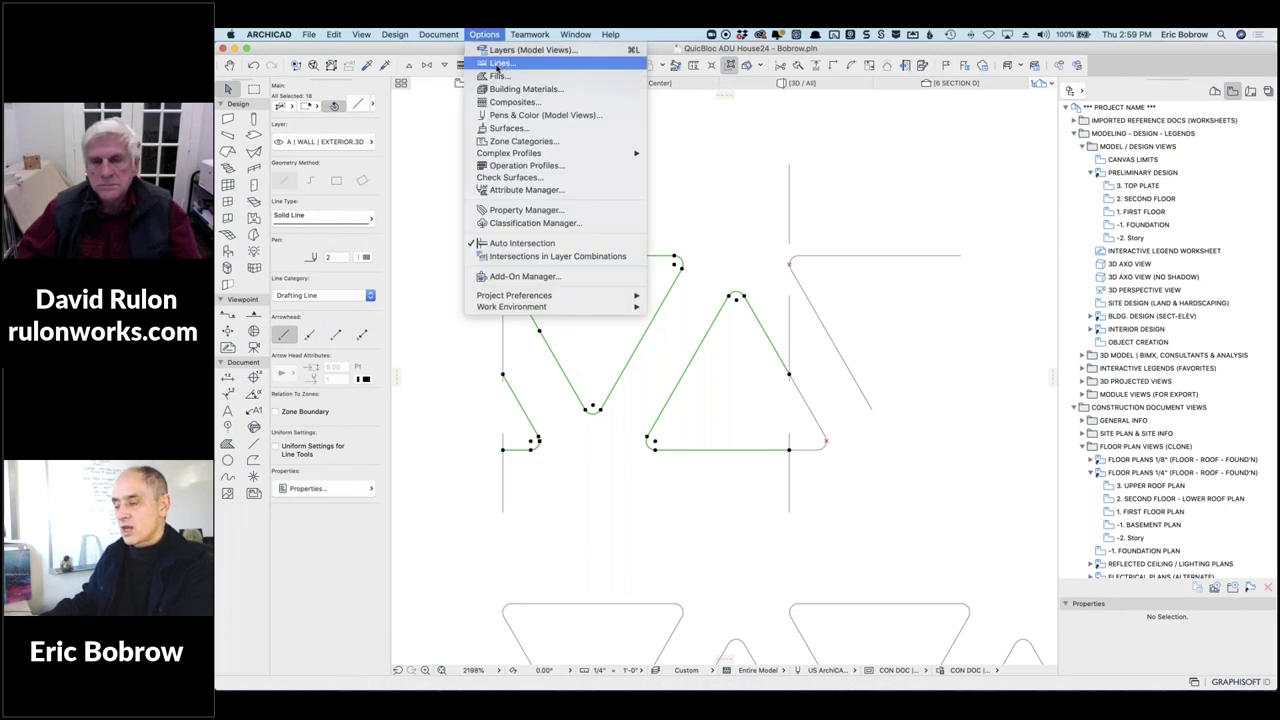
pyautogui.click(498, 63)
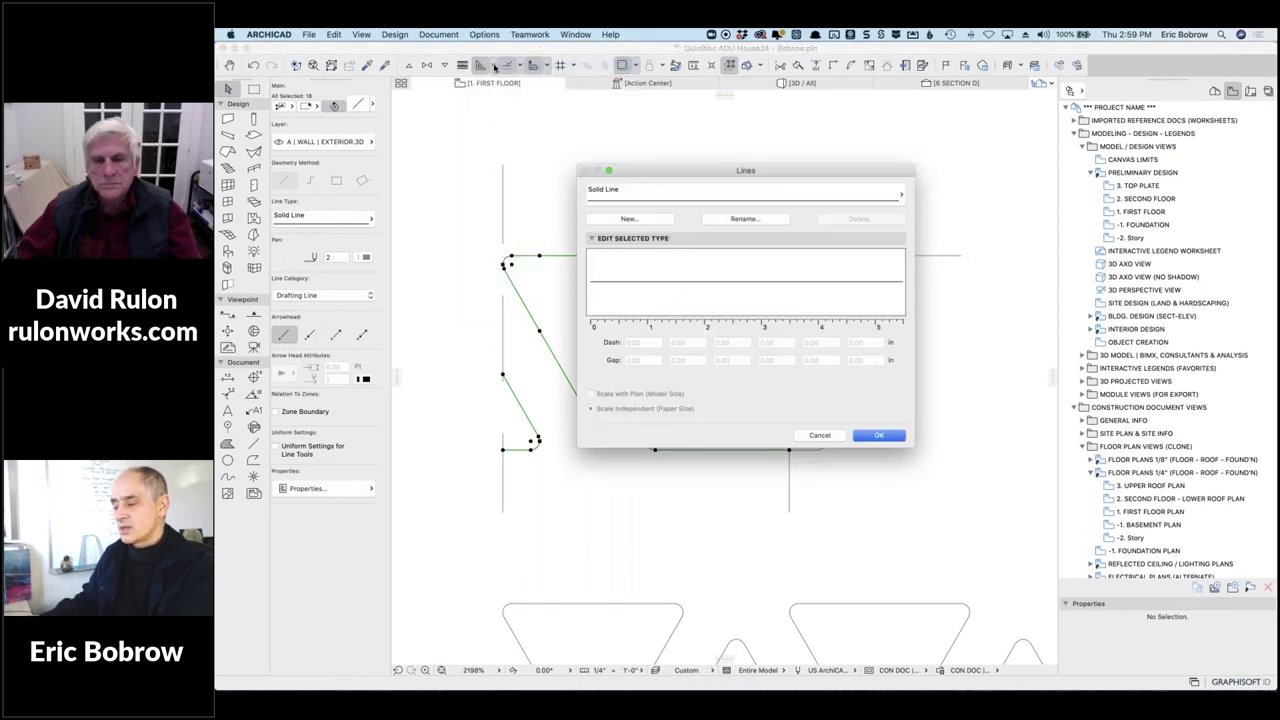
pyautogui.click(630, 218)
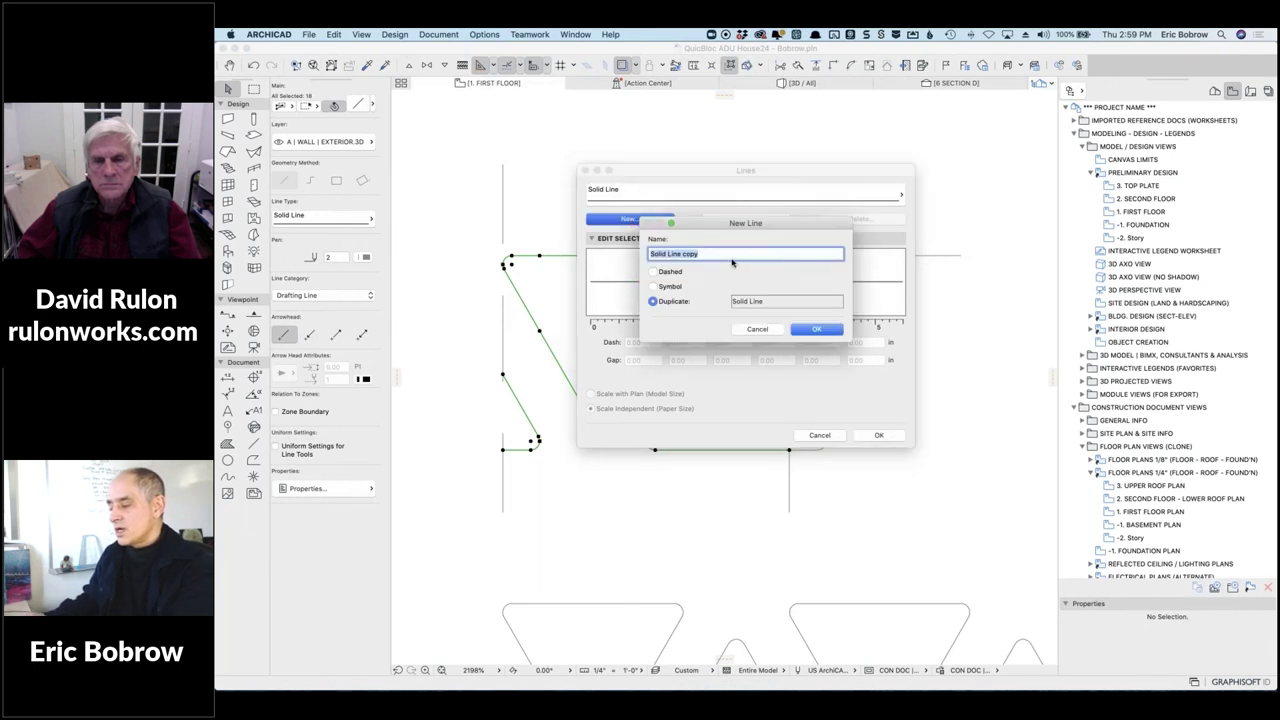
pyautogui.click(652, 287)
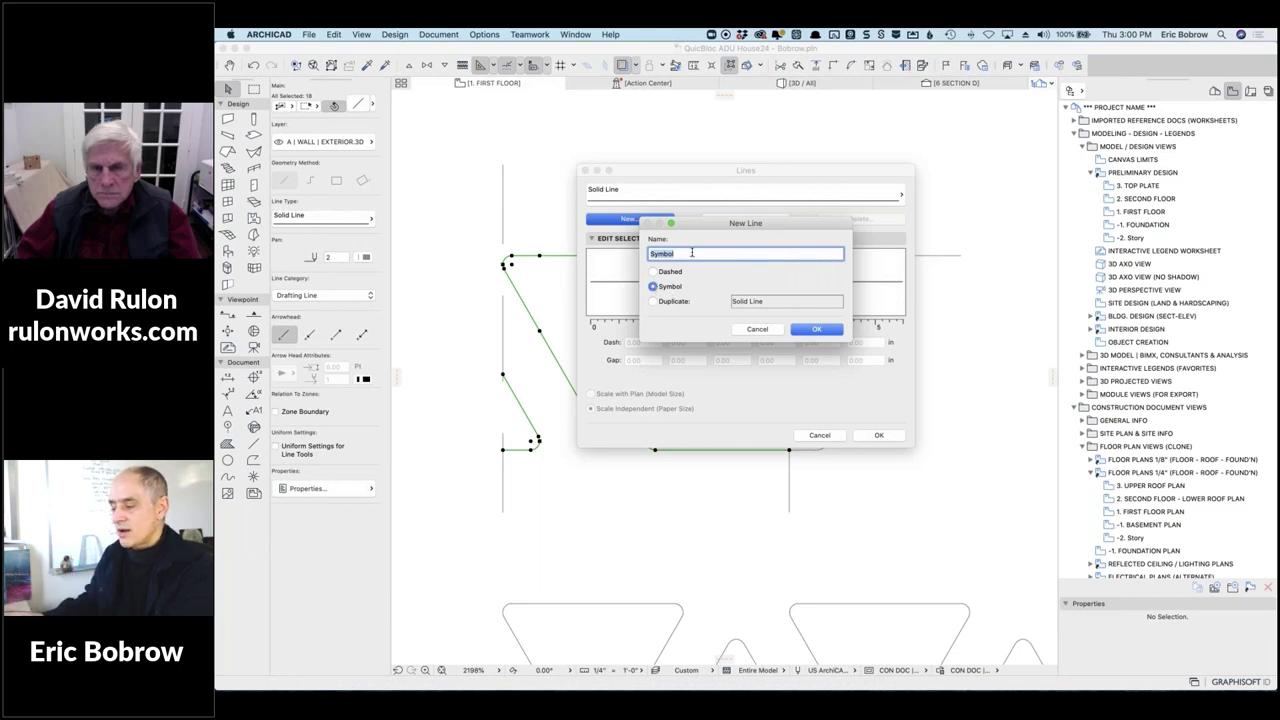
pyautogui.write('TRIANGLE 2')
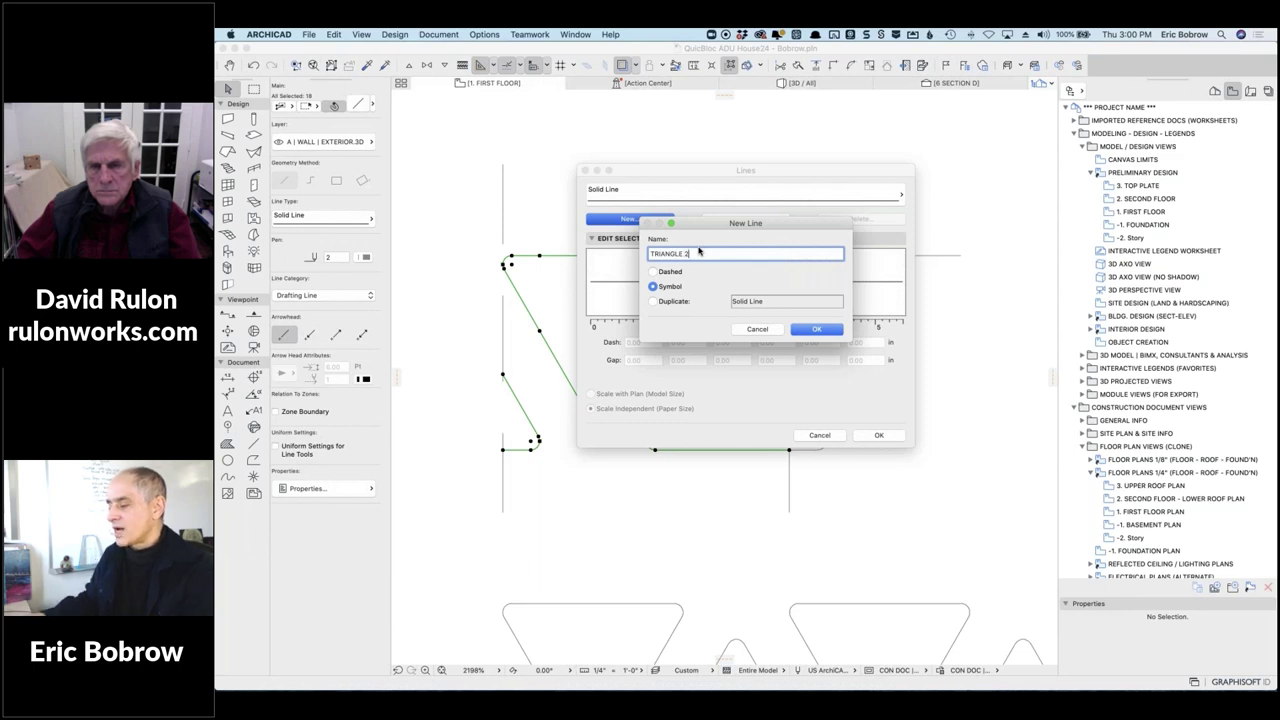
pyautogui.click(814, 329)
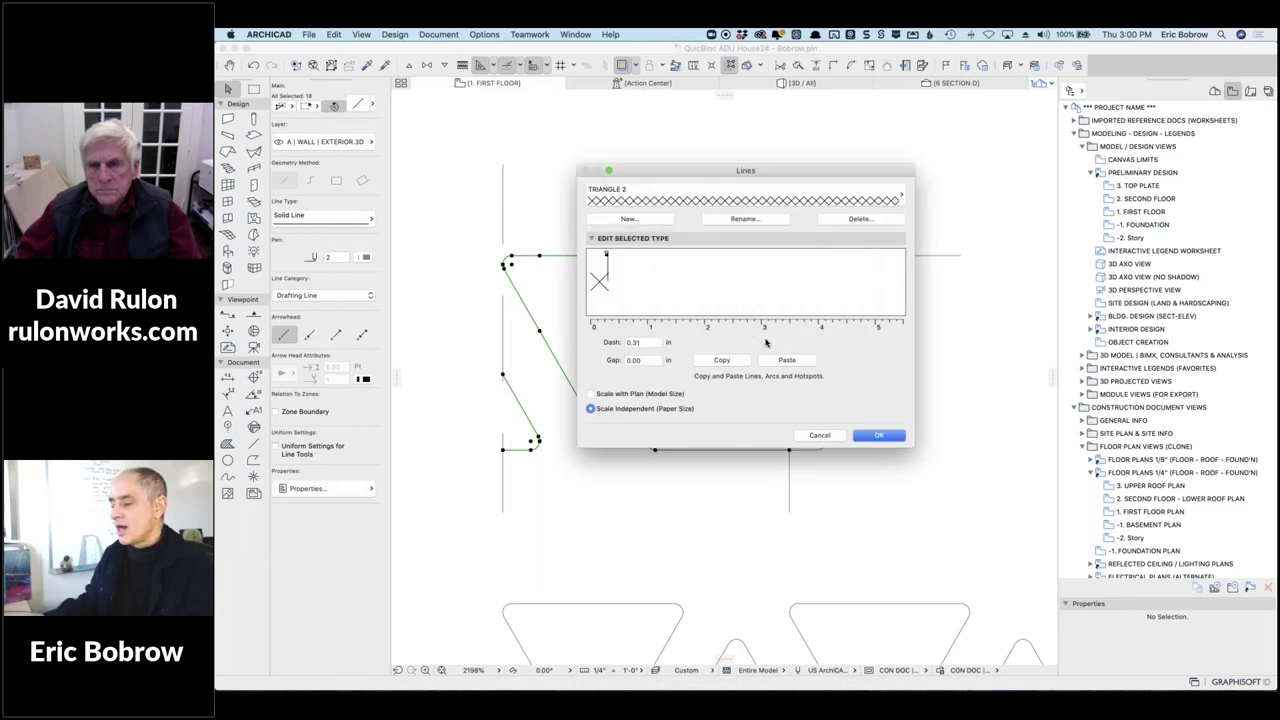
# Paste the copied triangle linework into the TRIANGLE 2 line type and set it to Scale with Plan (Model Size).
pyautogui.click(786, 361)
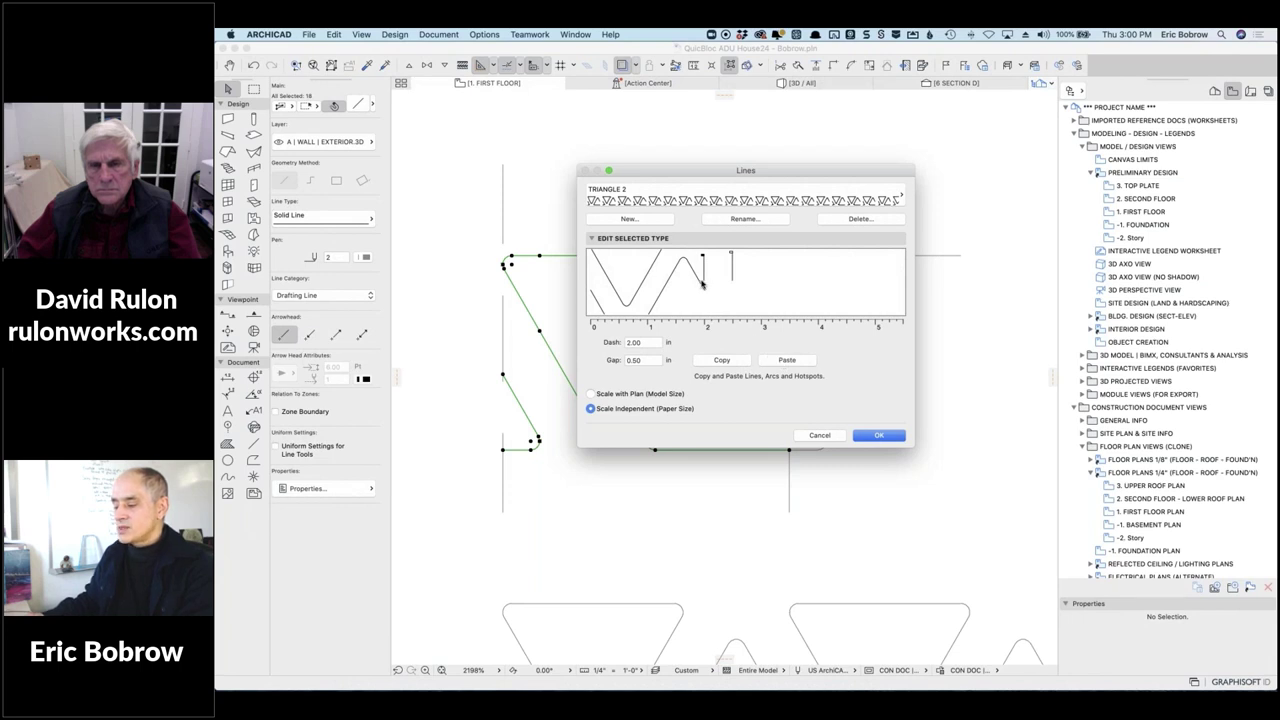
pyautogui.click(651, 341)
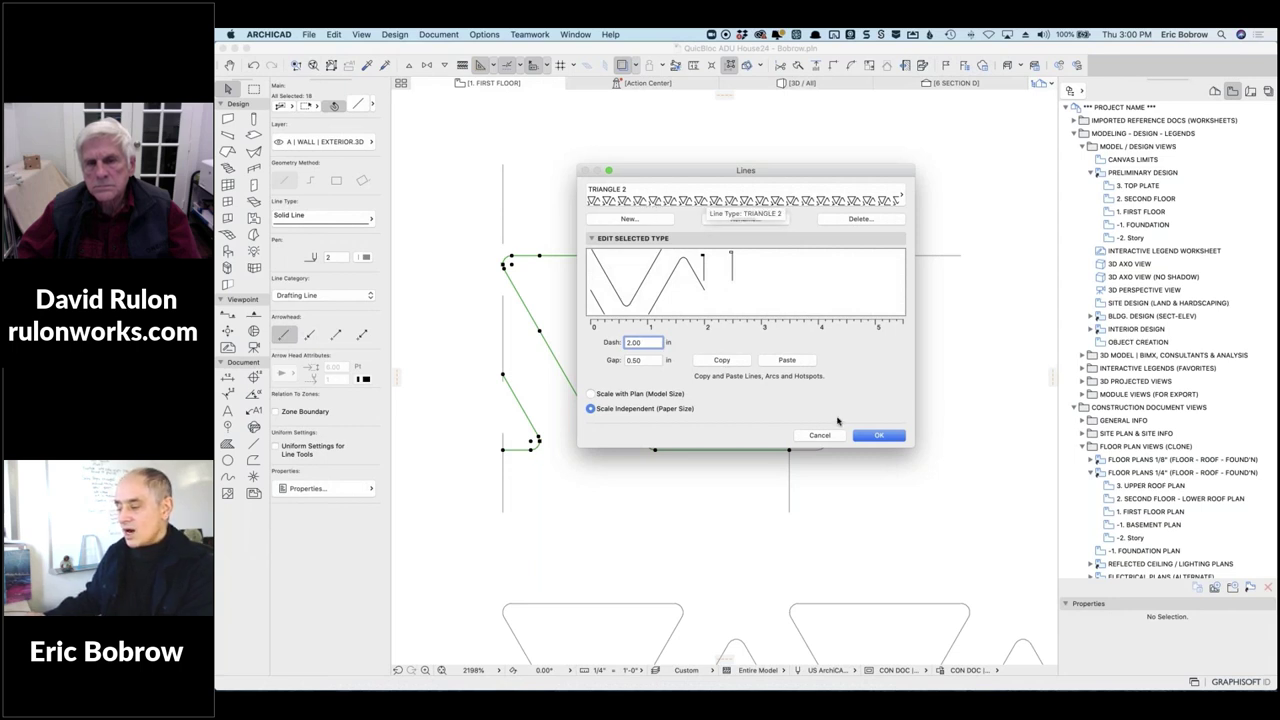
pyautogui.click(591, 394)
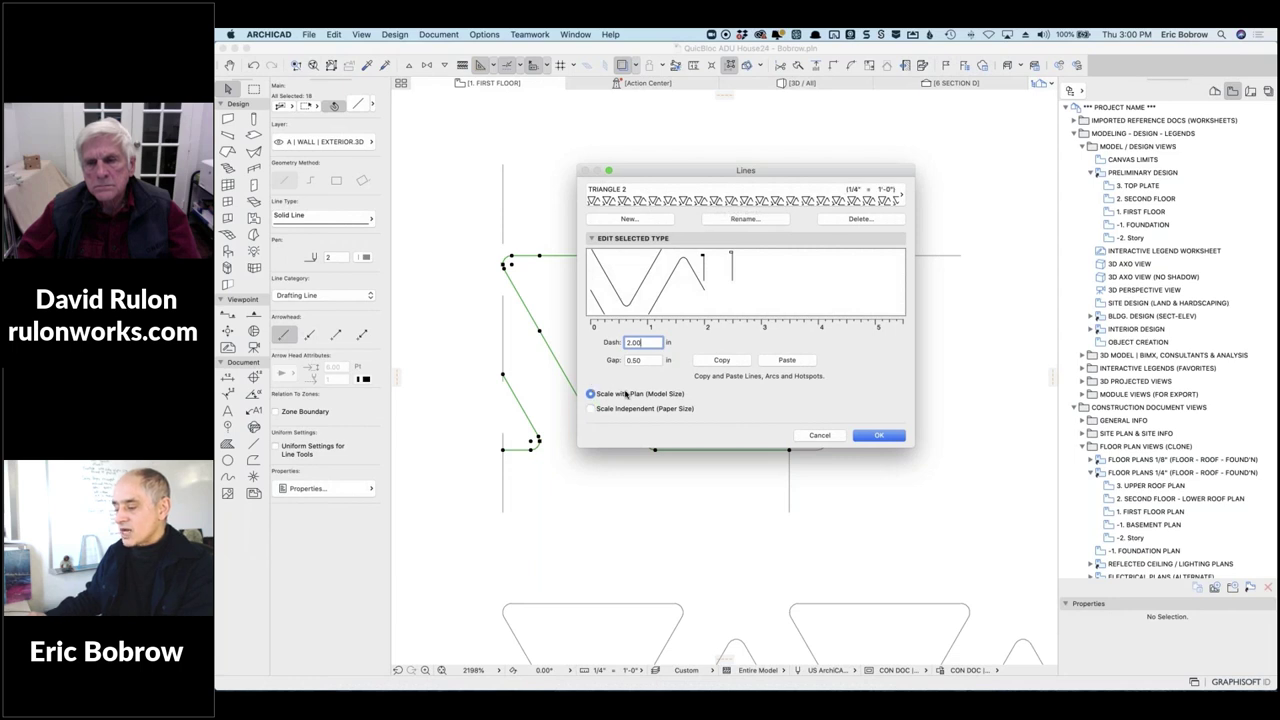
pyautogui.click(879, 436)
# Draw a horizontal solid line about 4'-6" long in the empty area beside the triangle studies.
pyautogui.scroll(-5, 882, 436)
pyautogui.scroll(-3, 882, 436)
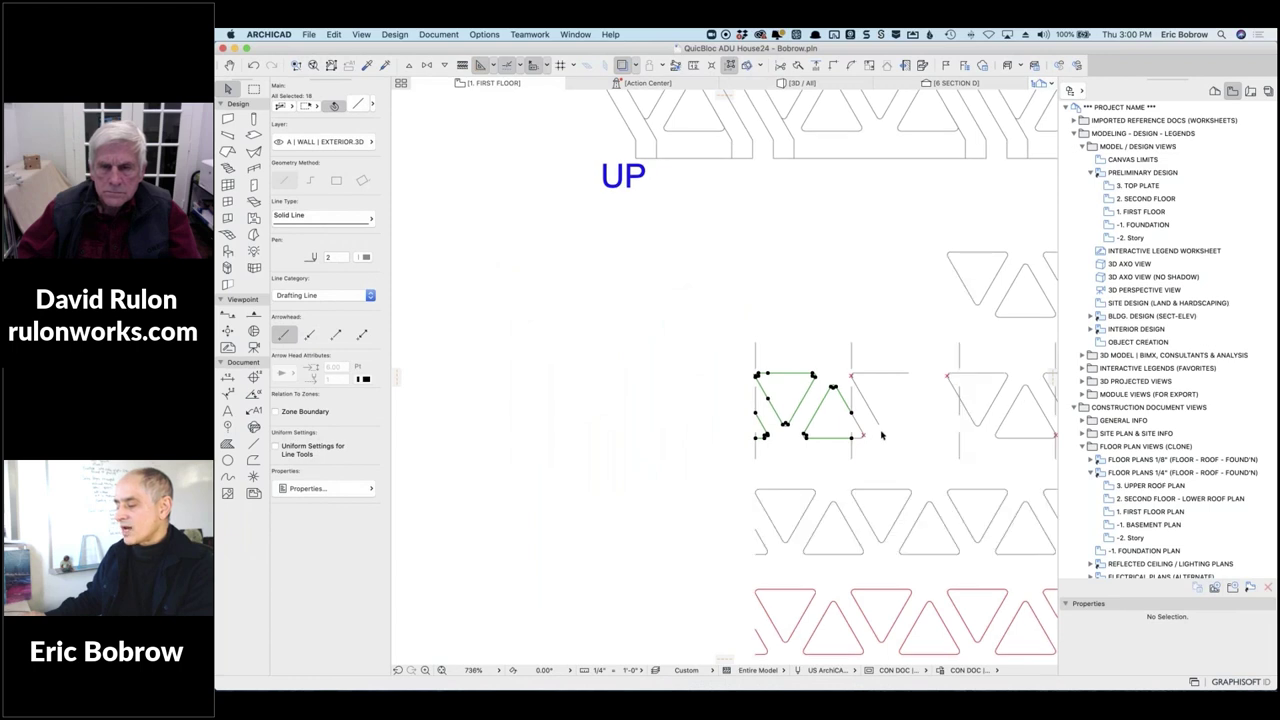
pyautogui.click(701, 435)
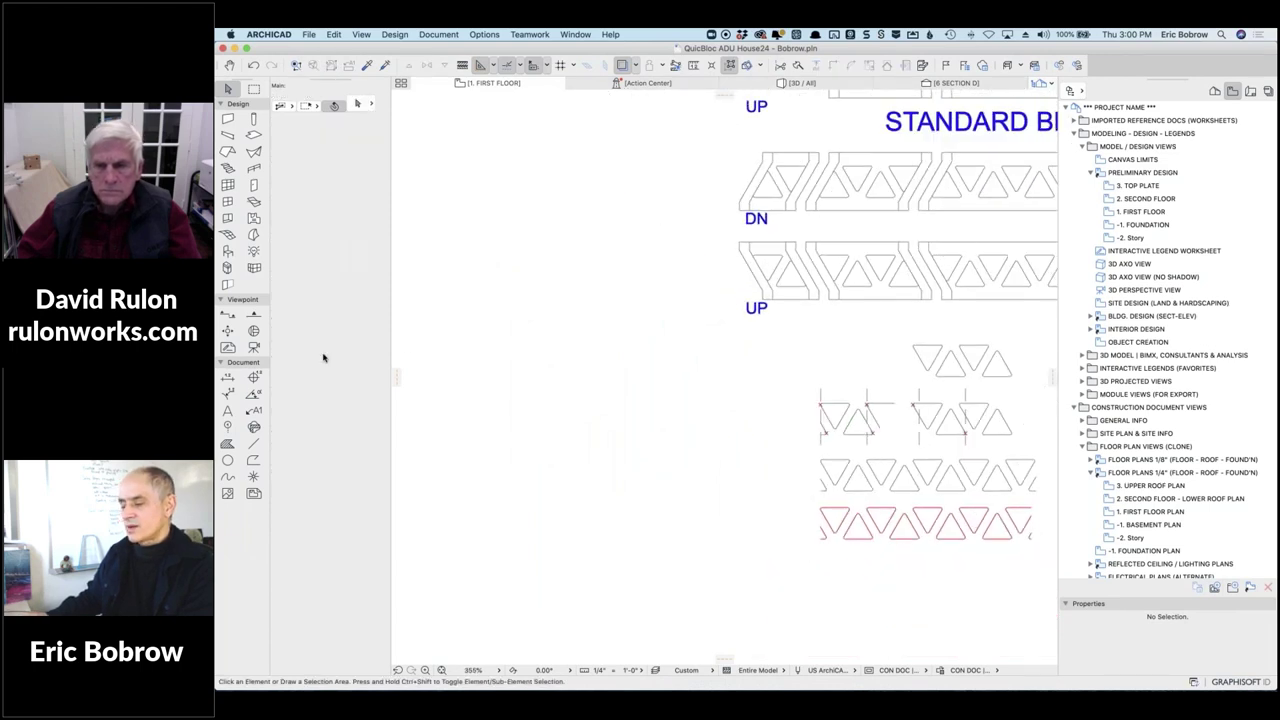
pyautogui.click(252, 444)
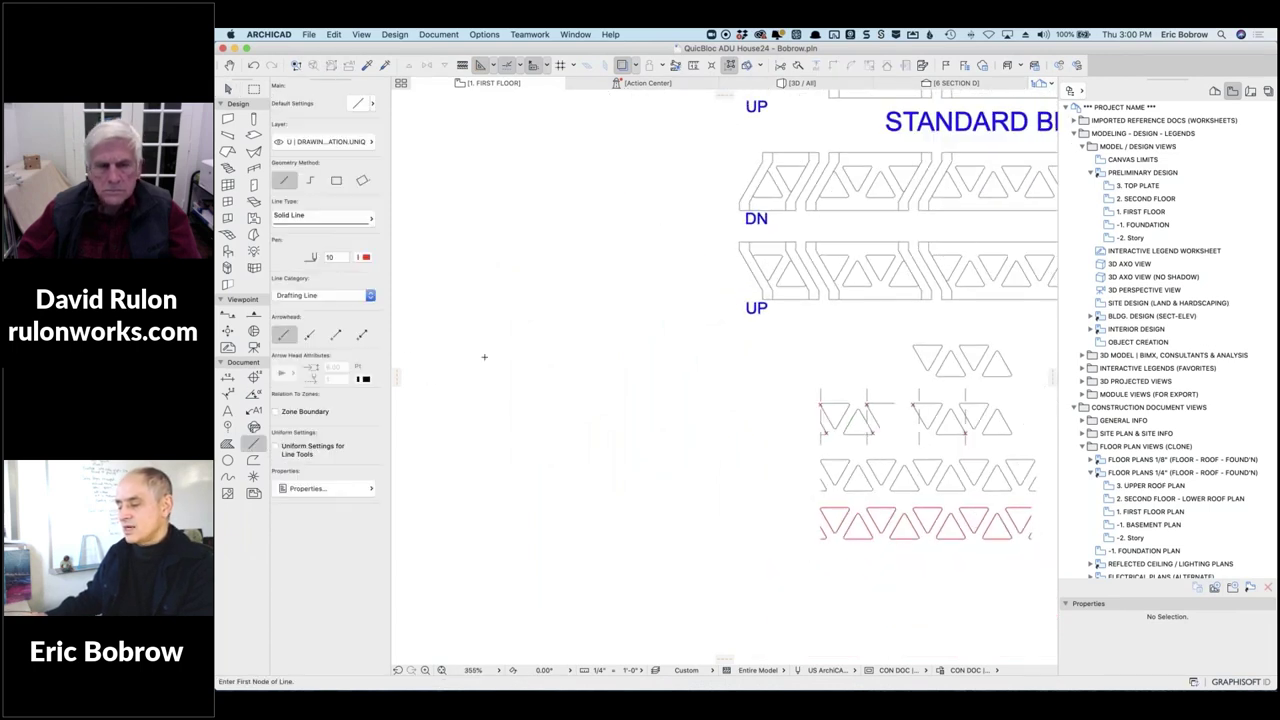
pyautogui.click(468, 362)
pyautogui.press('Escape')
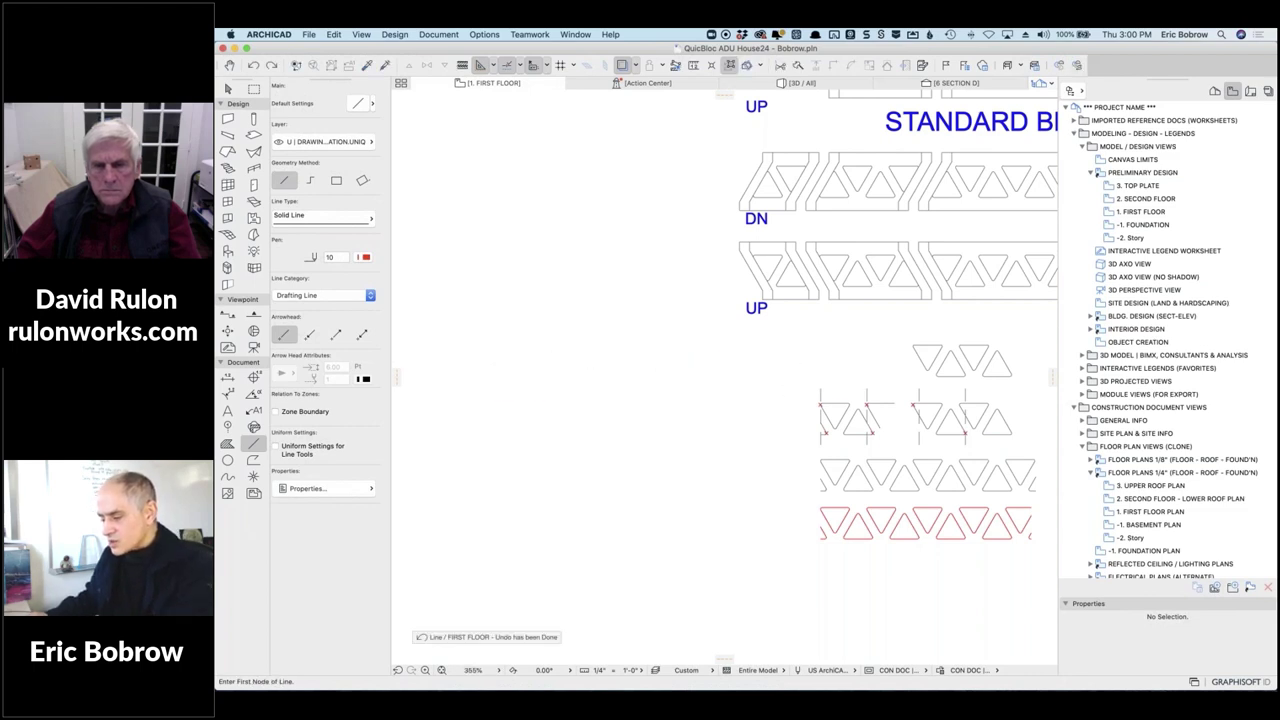
pyautogui.click(498, 361)
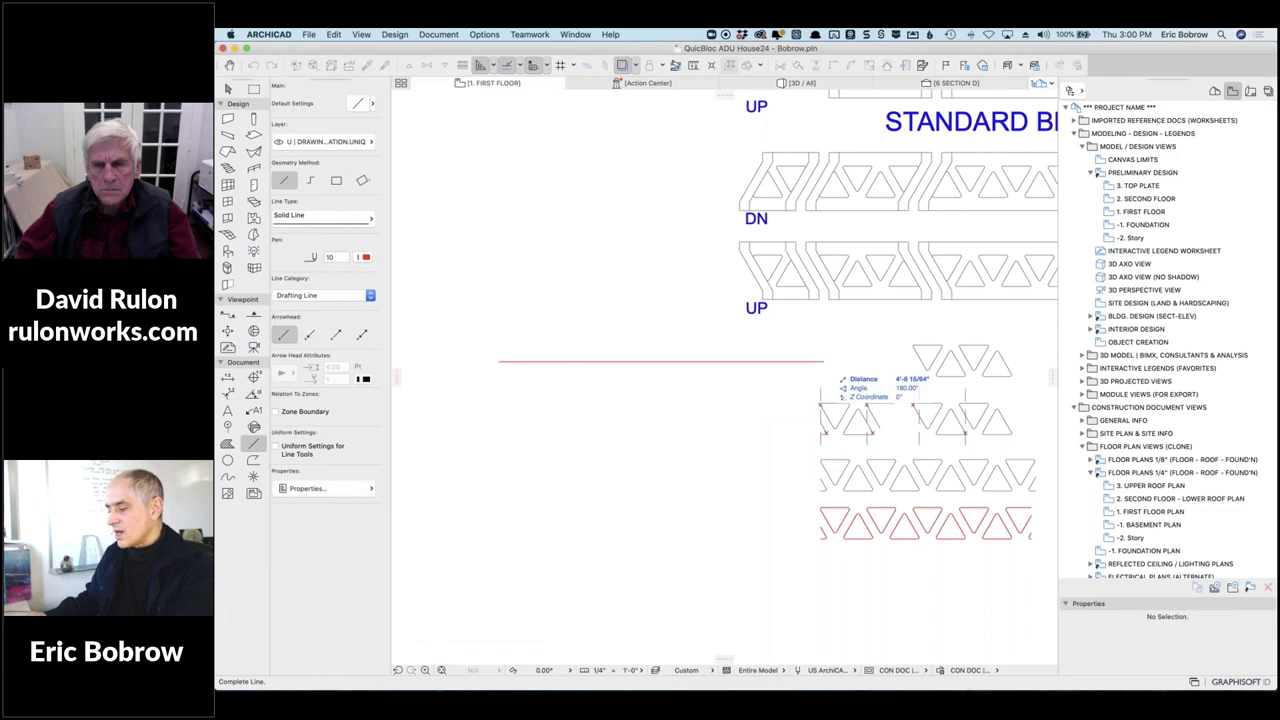
pyautogui.click(825, 361)
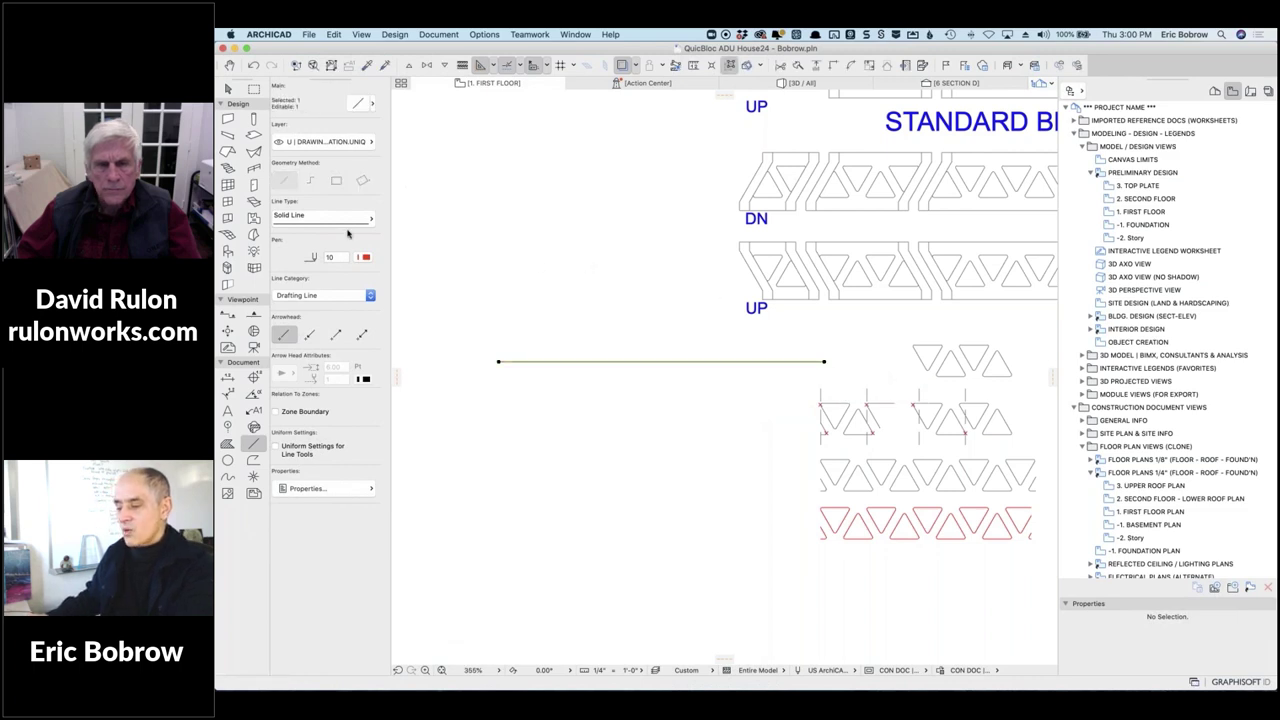
# Apply the TRIANGLE 2 line type to the newly drawn horizontal line.
pyautogui.click(322, 217)
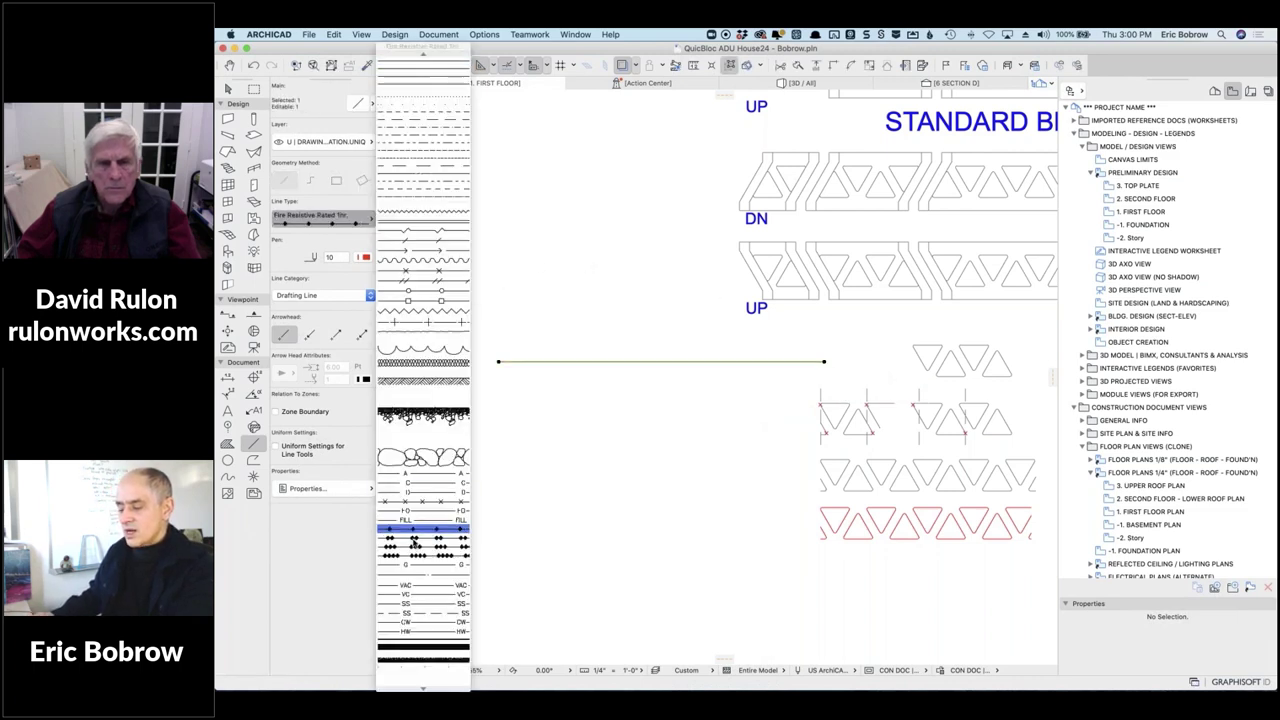
pyautogui.scroll(-3, 415, 560)
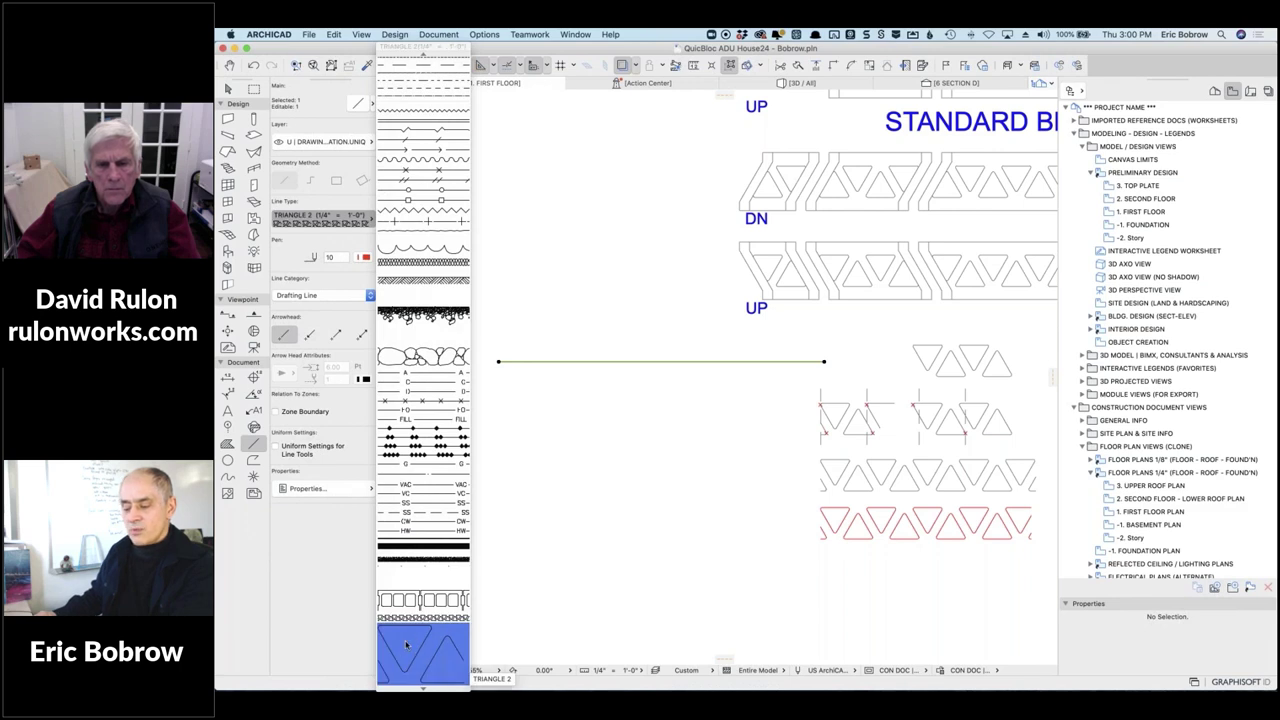
pyautogui.click(404, 641)
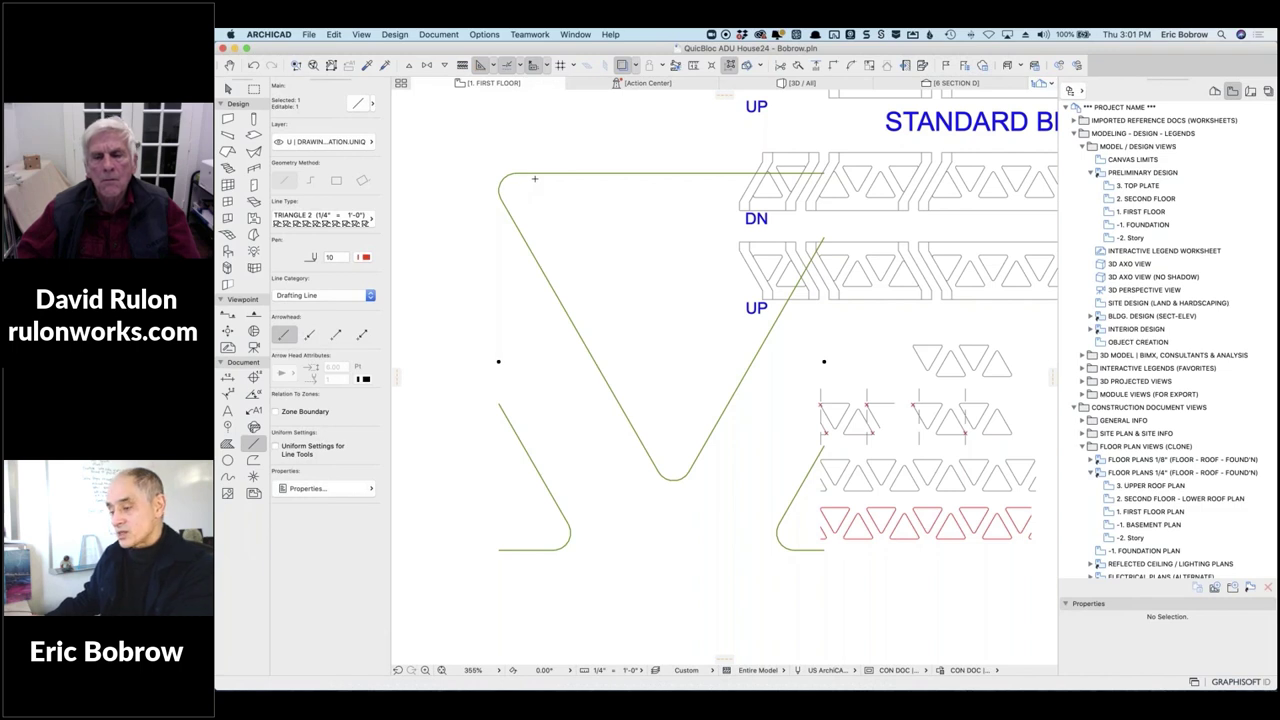
# Set the TRIANGLE 2 line type's dash to 0.17 in and its gap to 0.
pyautogui.click(480, 35)
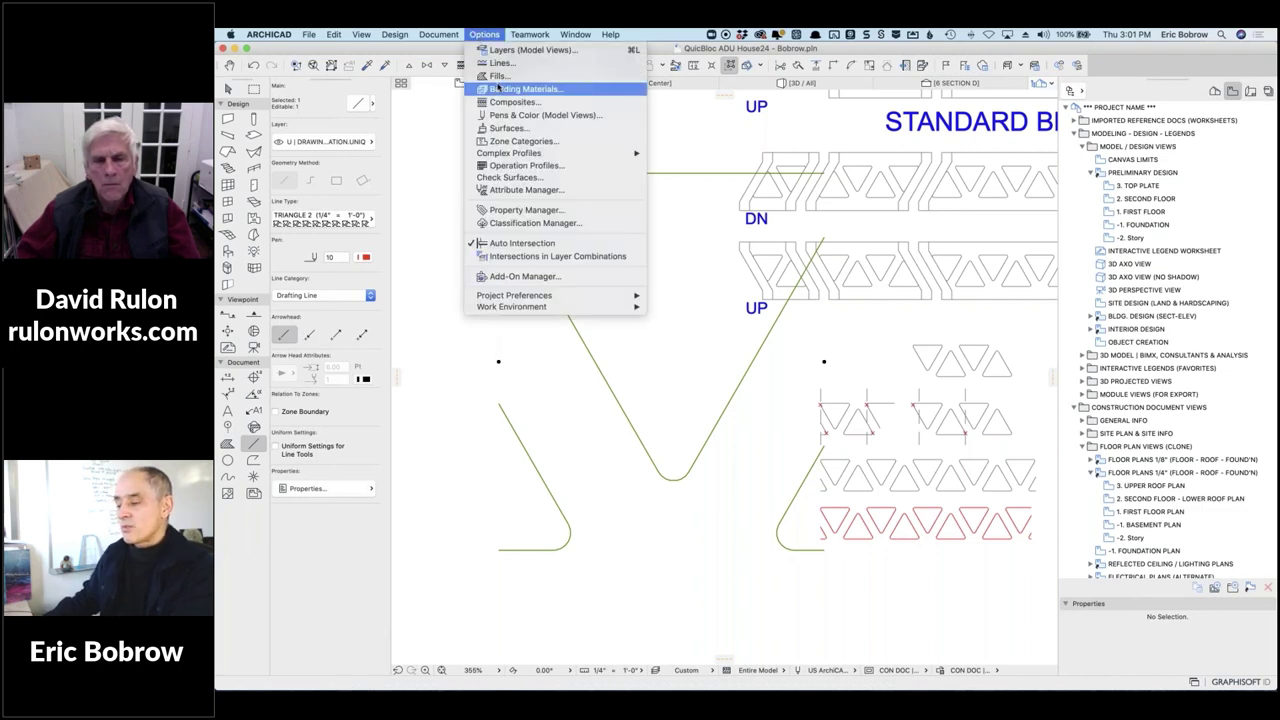
pyautogui.click(500, 63)
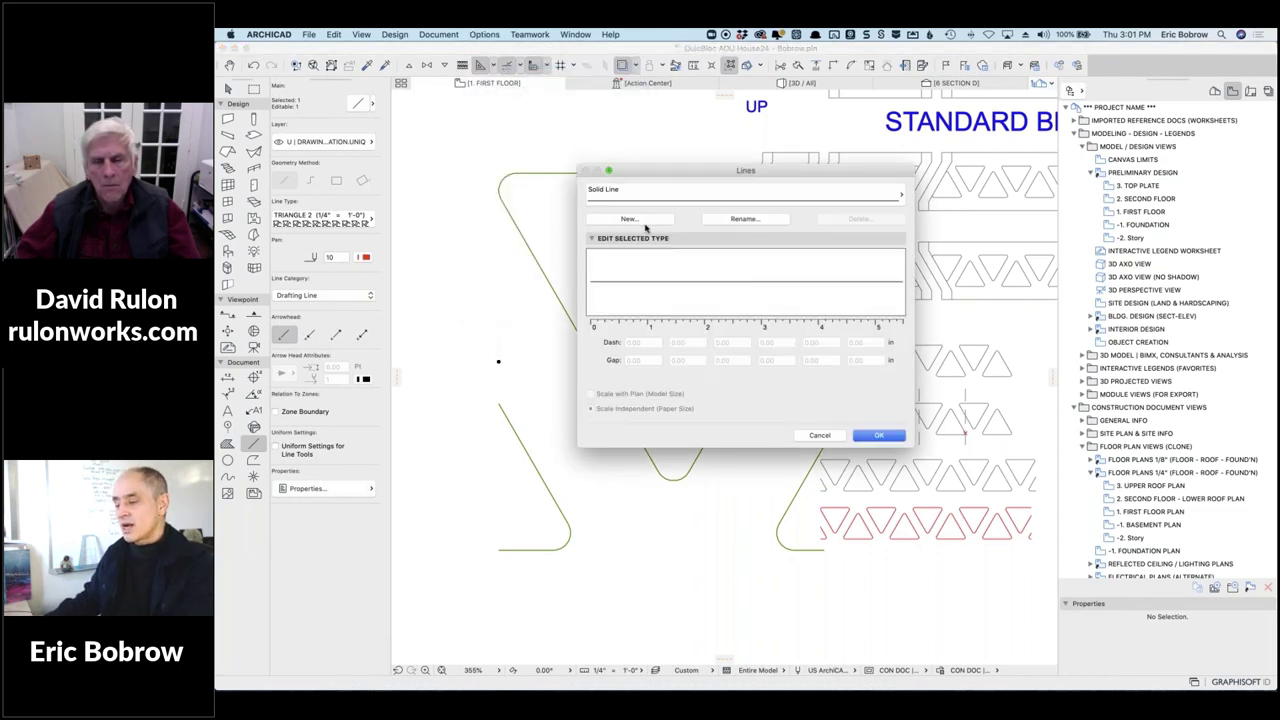
pyautogui.click(642, 204)
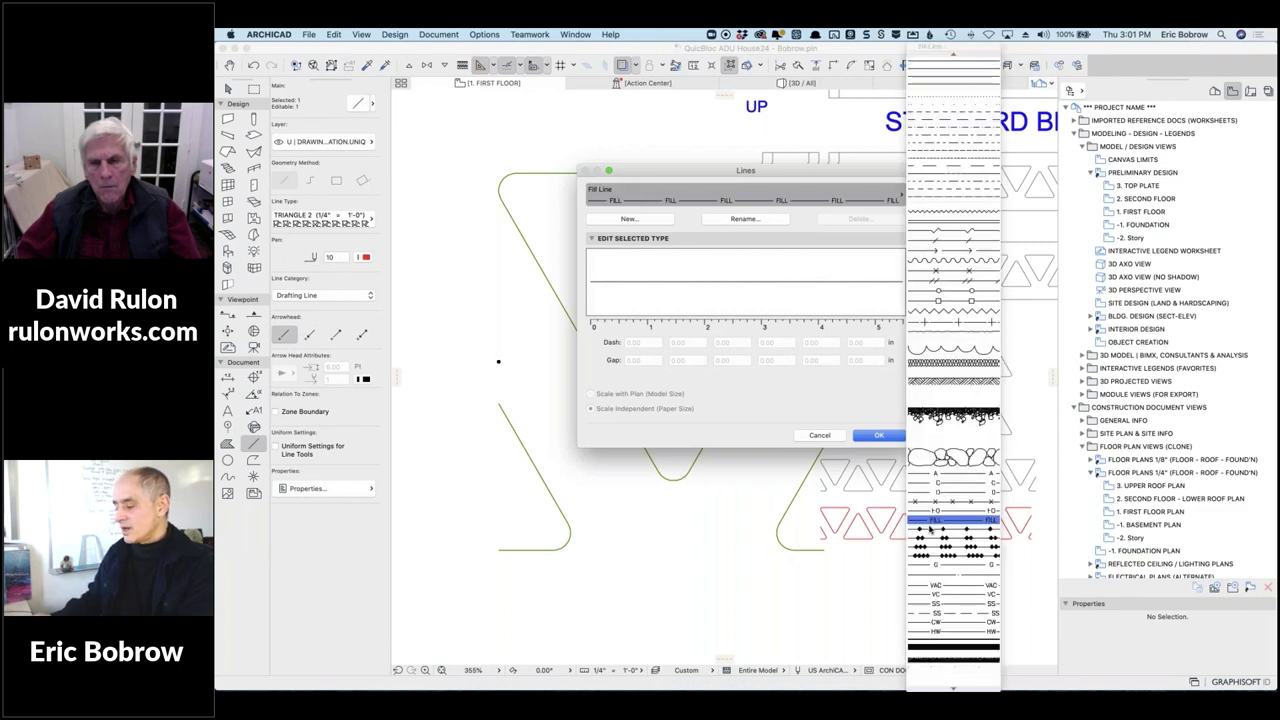
pyautogui.click(922, 671)
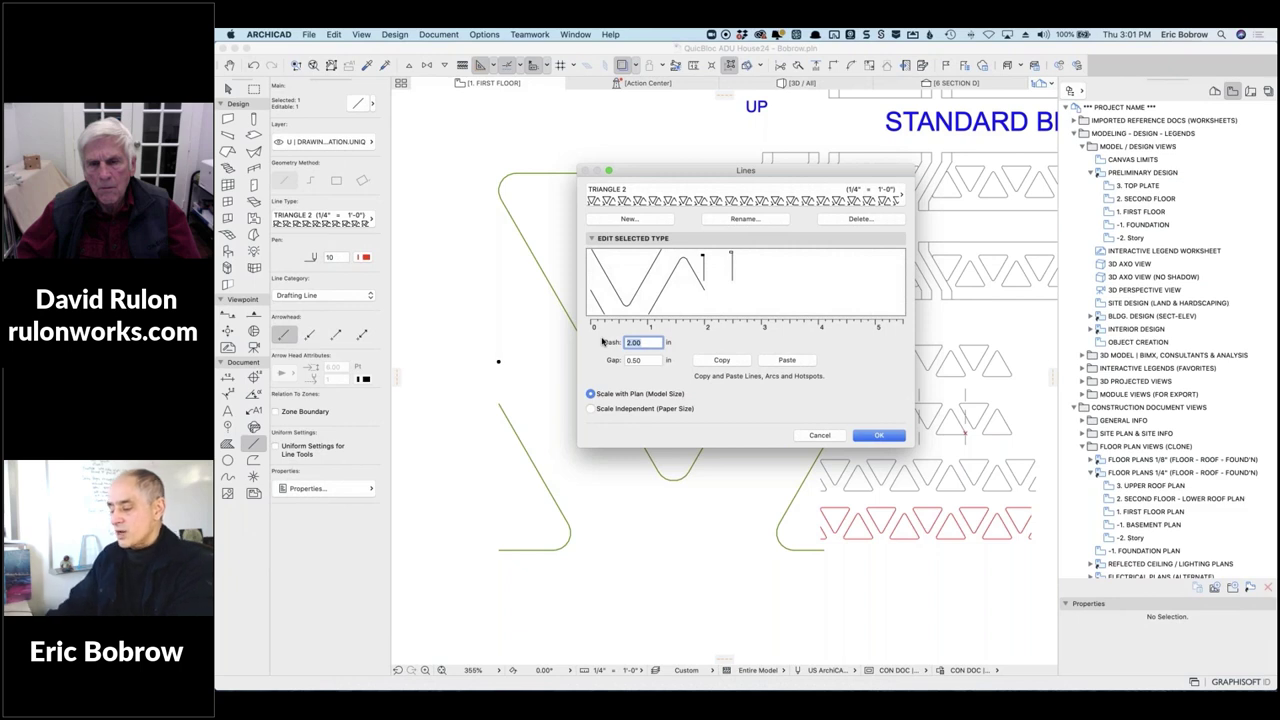
pyautogui.write('1.6667')
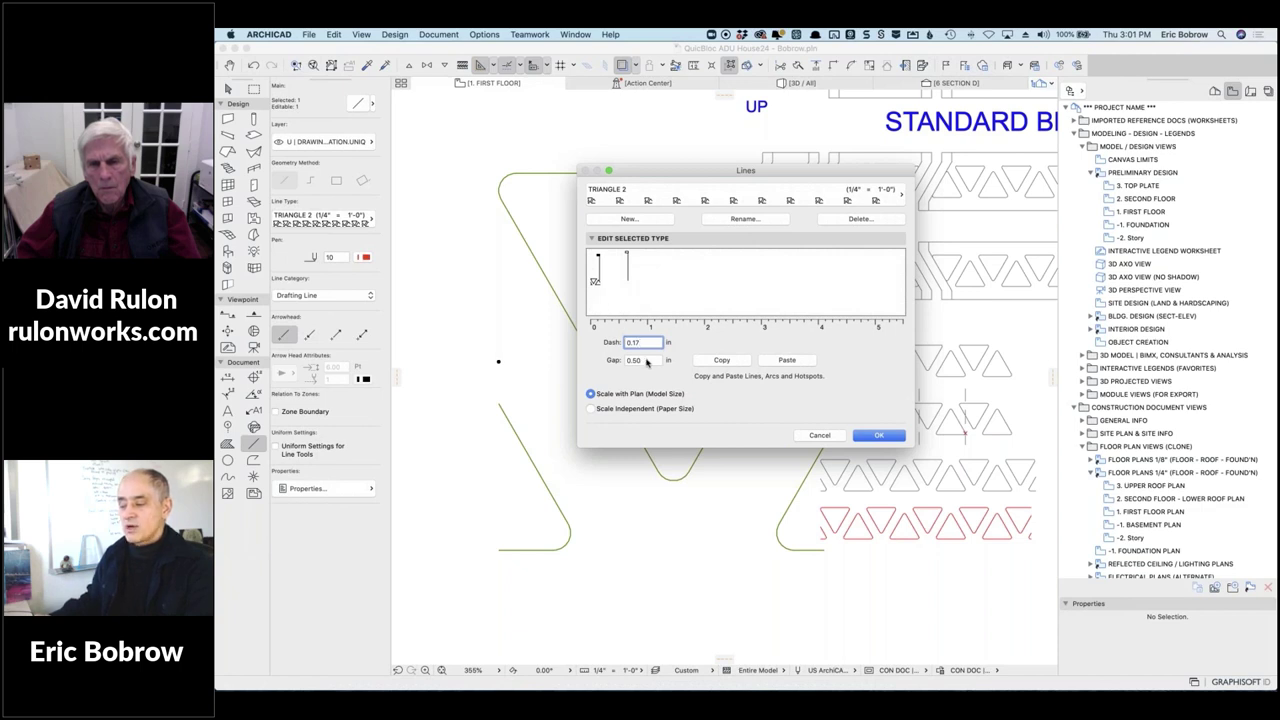
pyautogui.press('Tab')
pyautogui.write('0')
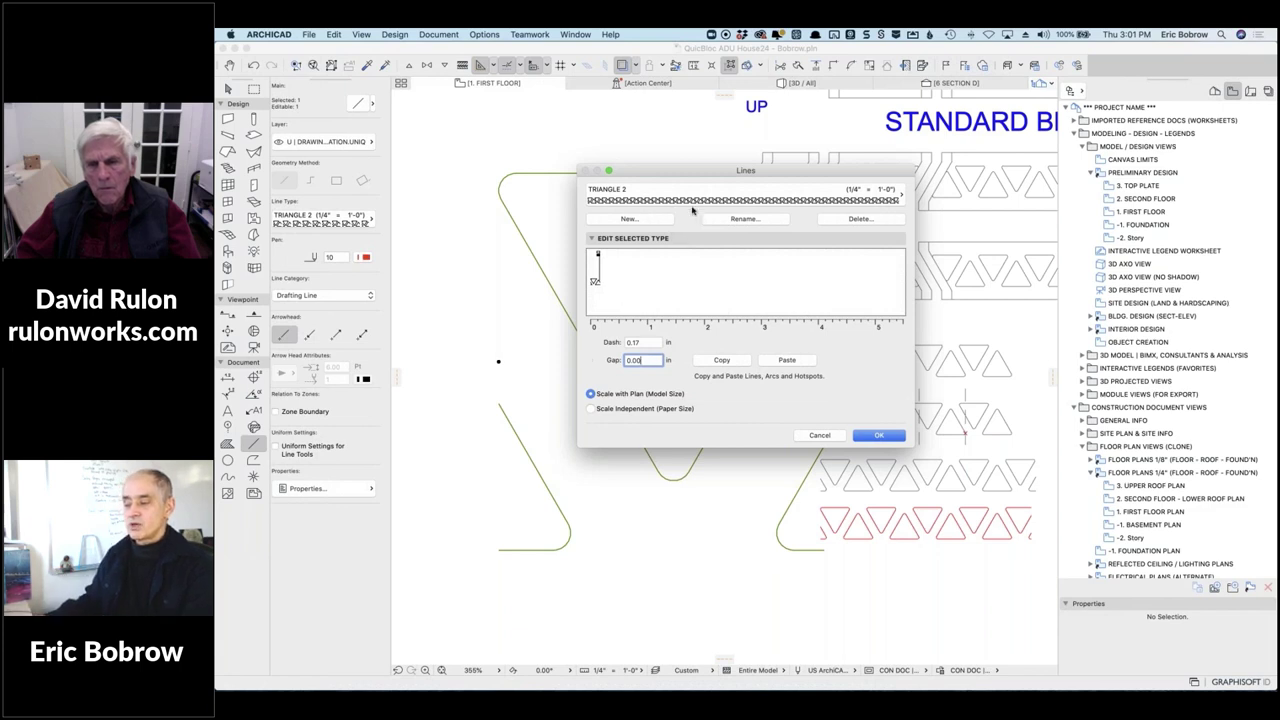
pyautogui.click(876, 438)
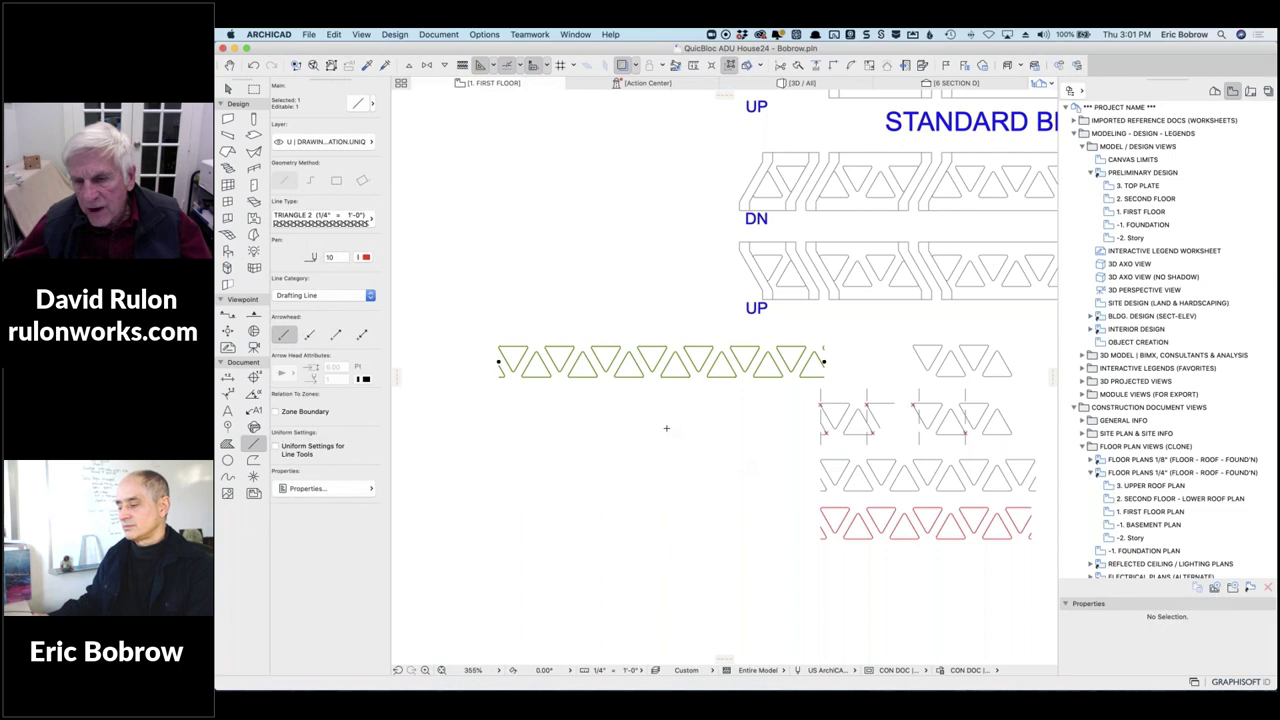
pyautogui.press('Escape')
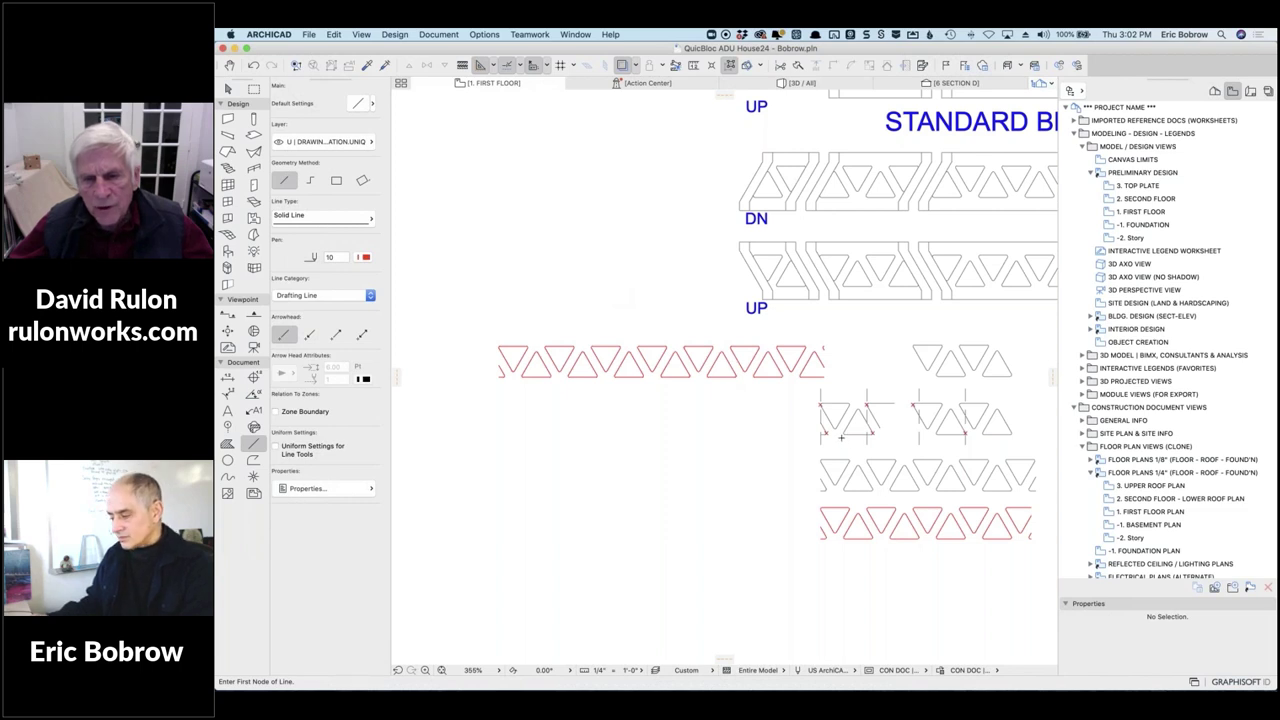
pyautogui.scroll(10, 841, 437)
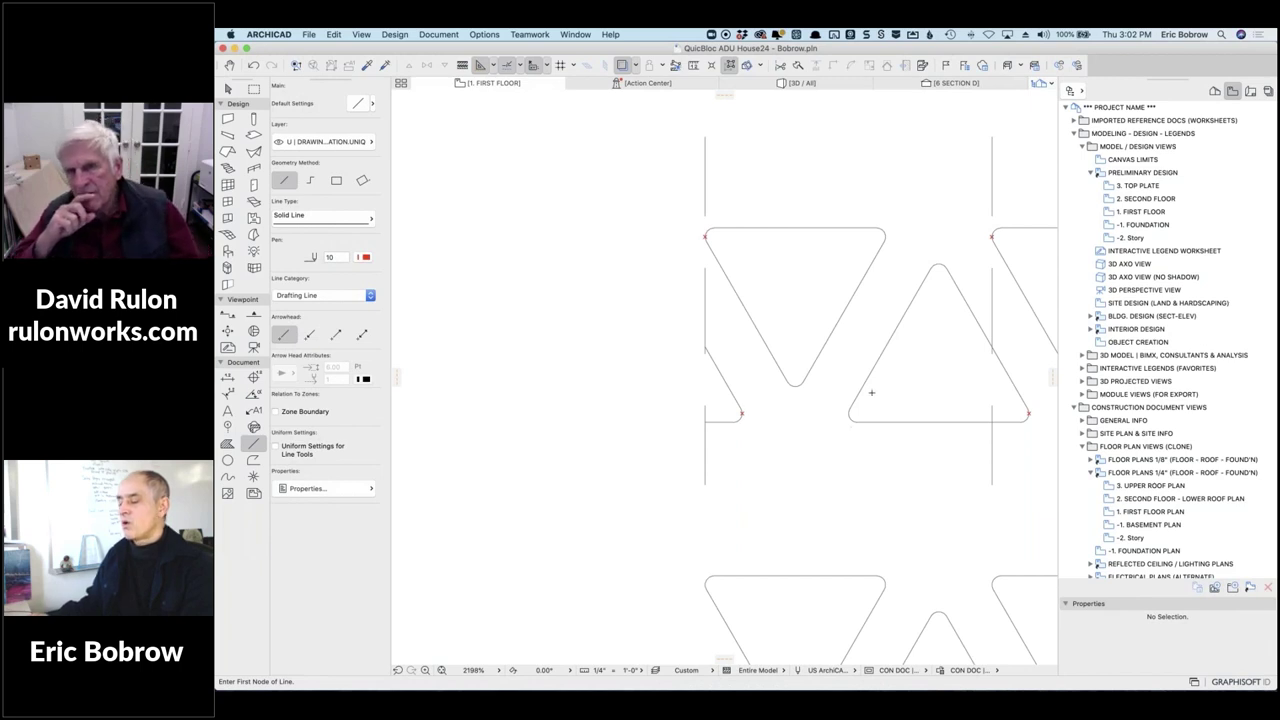
pyautogui.scroll(-5, 809, 284)
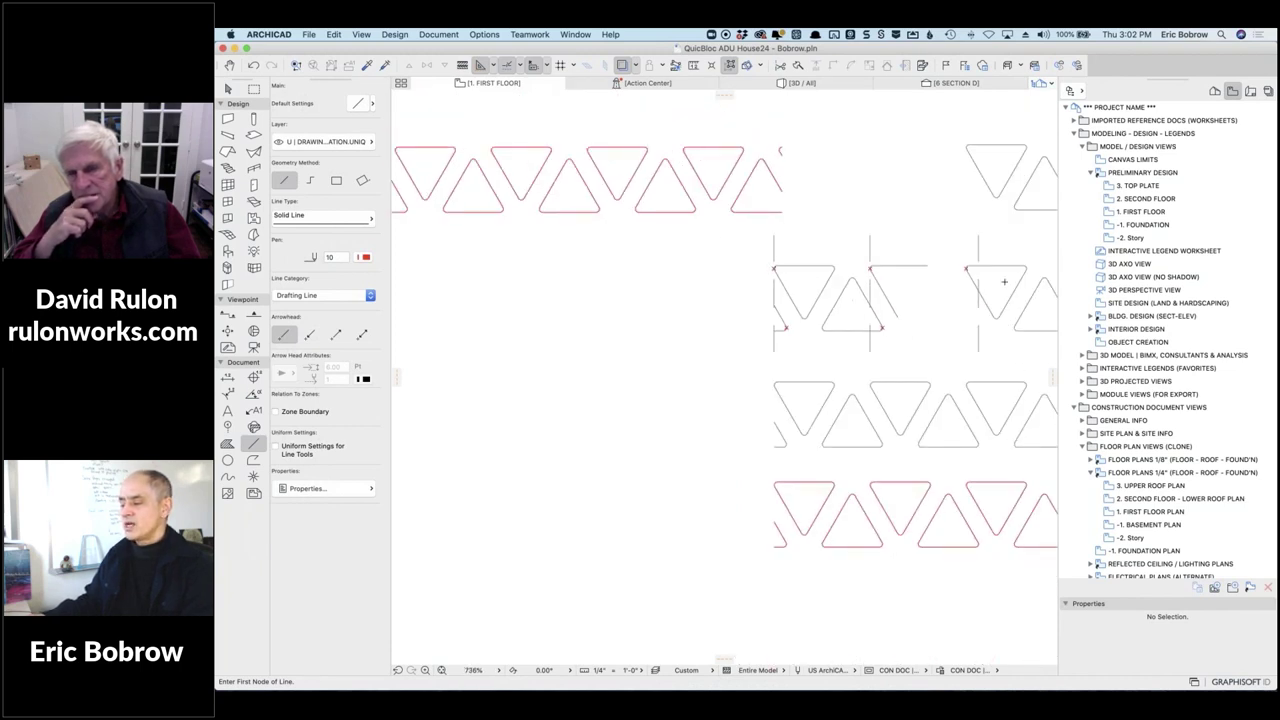
pyautogui.hscroll(3, 1000, 325)
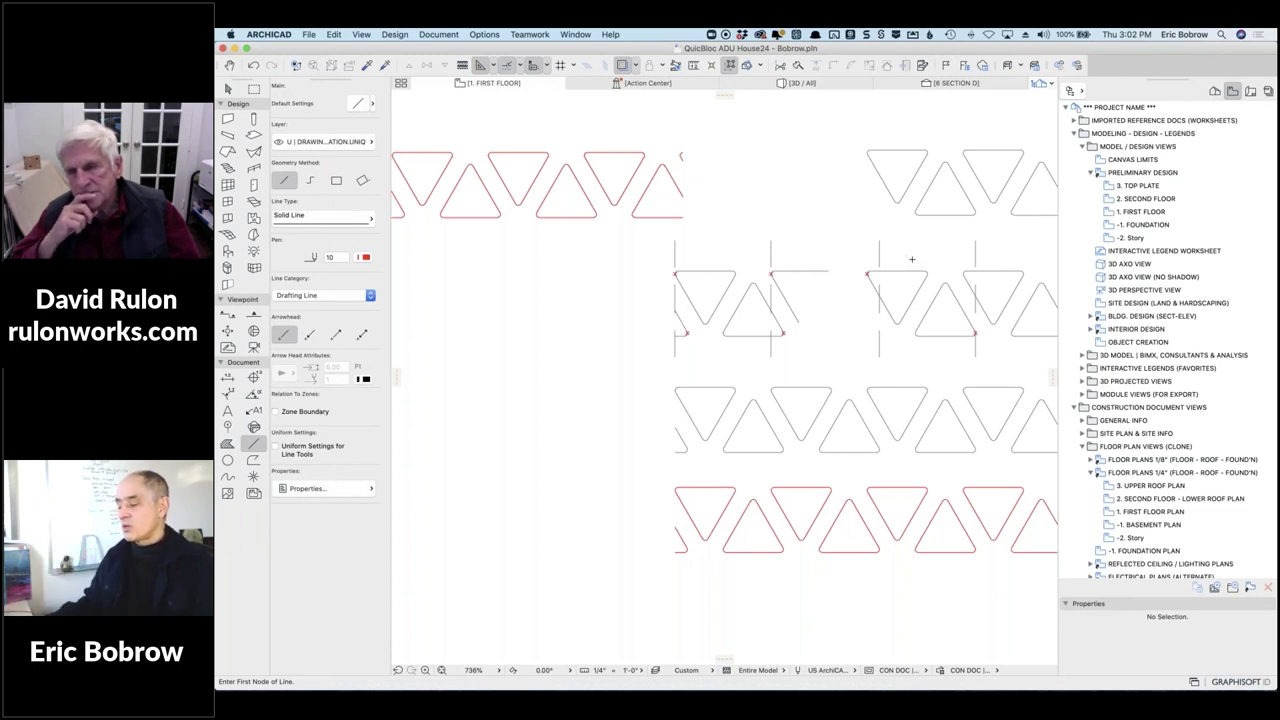
pyautogui.scroll(-5, 760, 282)
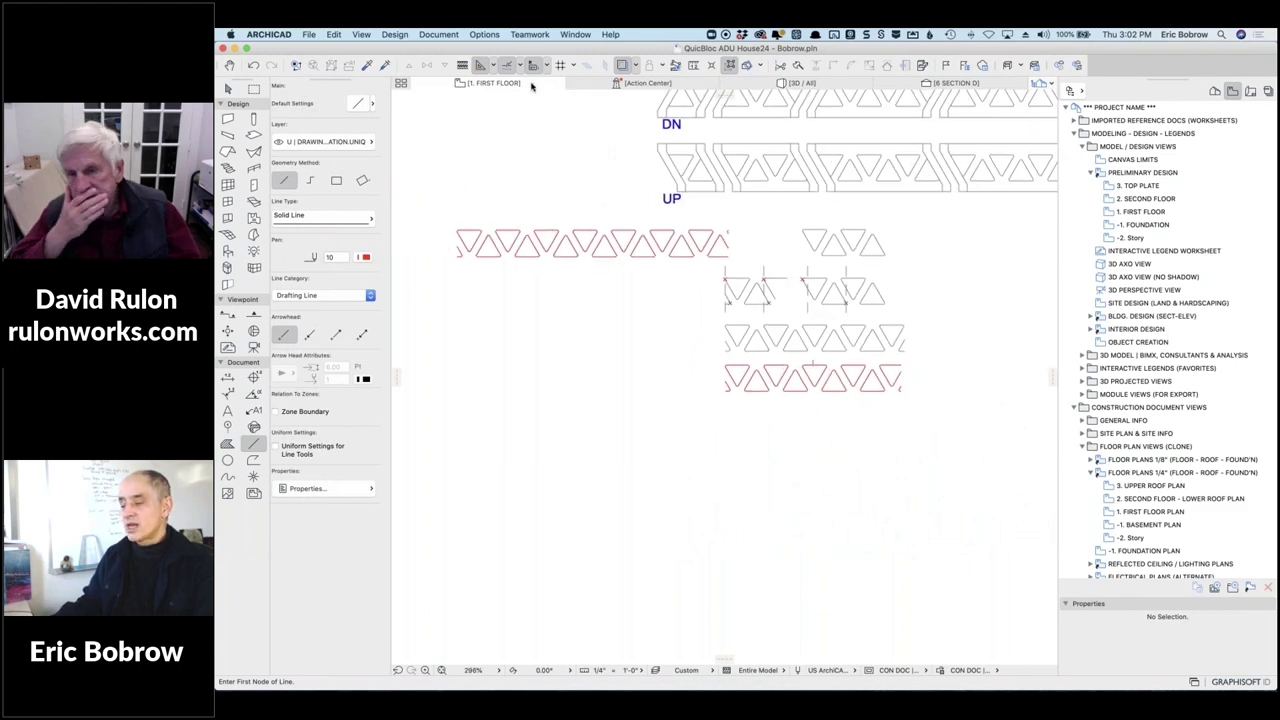
# Try vertical stroke spacings of 10", 5" and 8" in the Triangles QuicBloc symbol fill, and discard the edits.
pyautogui.click(484, 34)
pyautogui.click(497, 75)
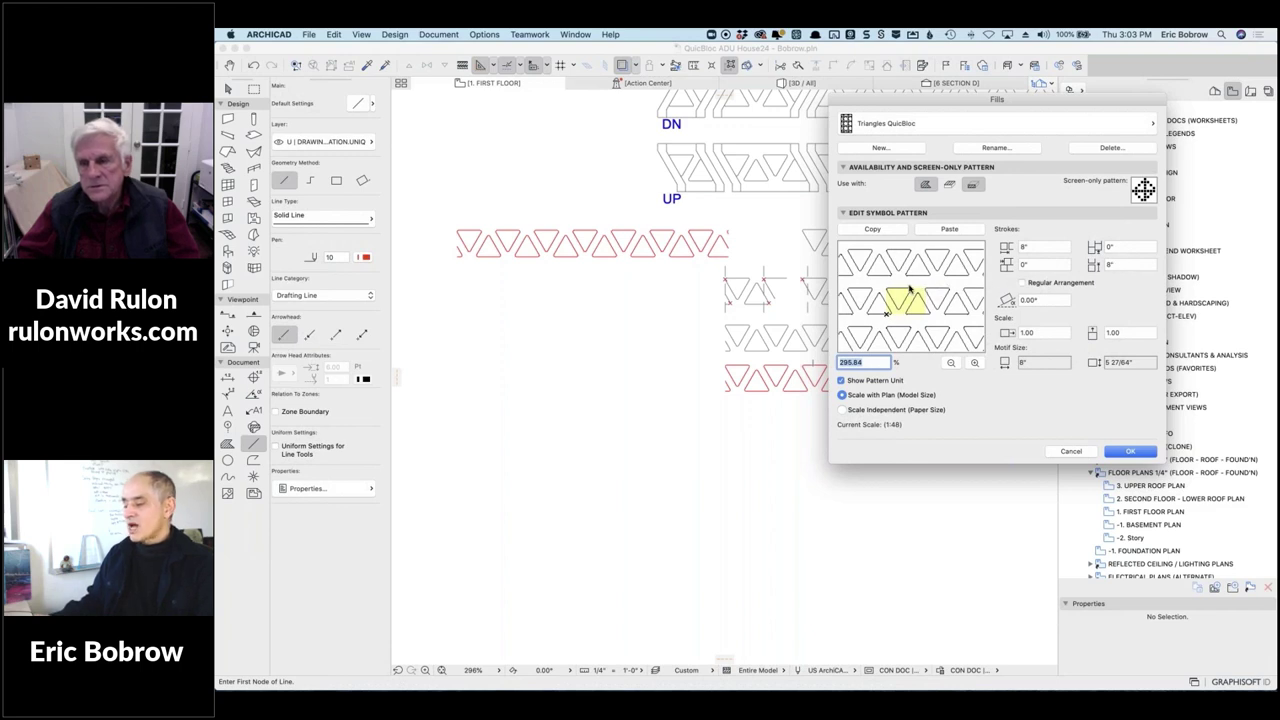
pyautogui.click(1108, 265)
pyautogui.write('10')
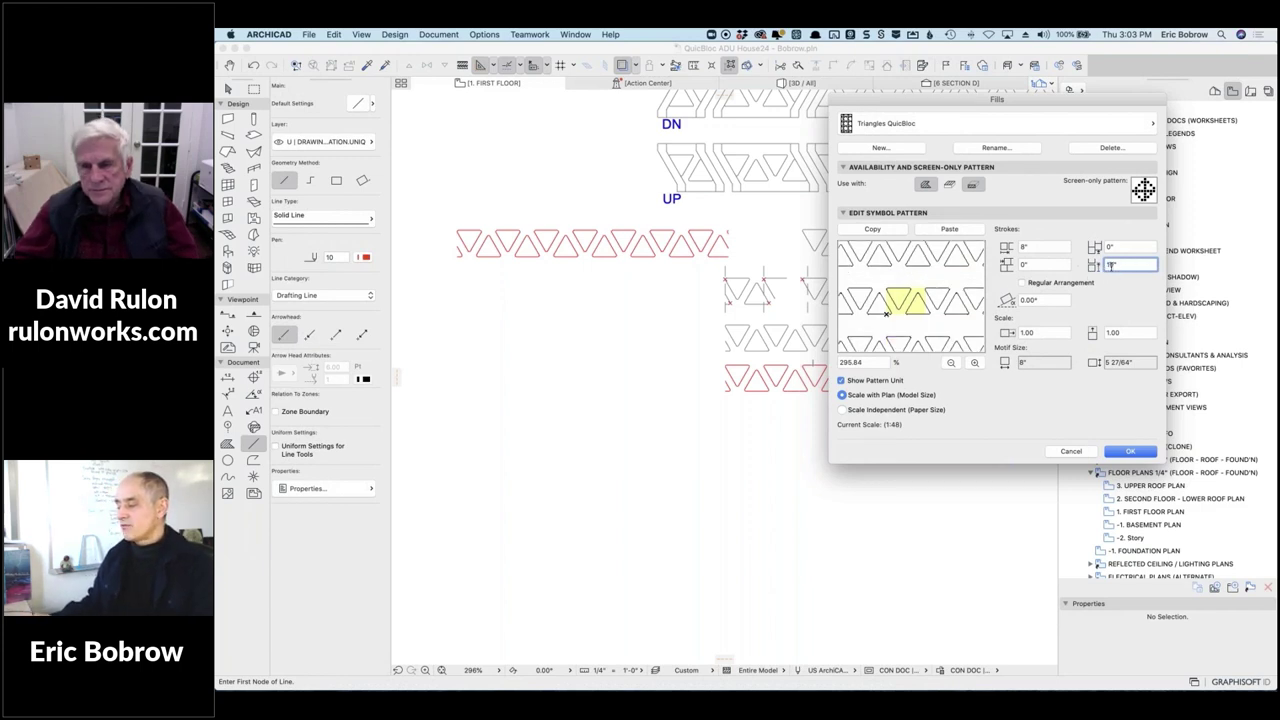
pyautogui.moveTo(1122, 265); pyautogui.dragTo(1100, 264)
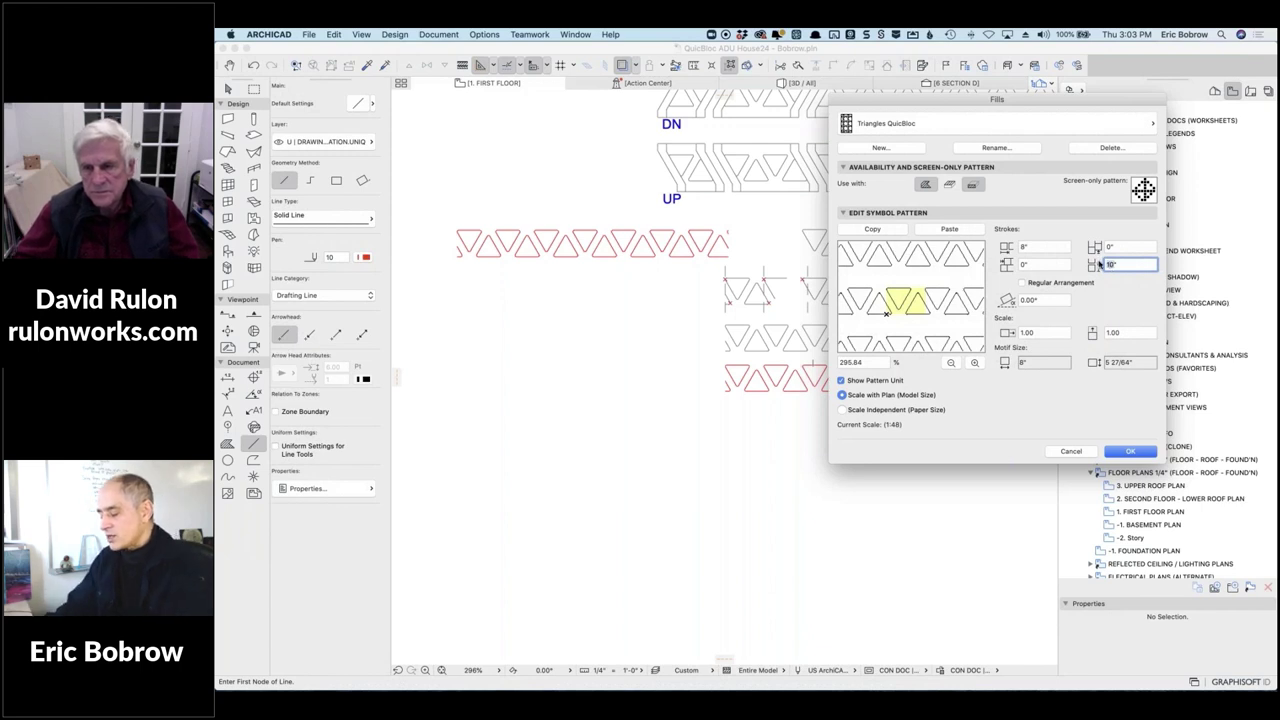
pyautogui.write('5')
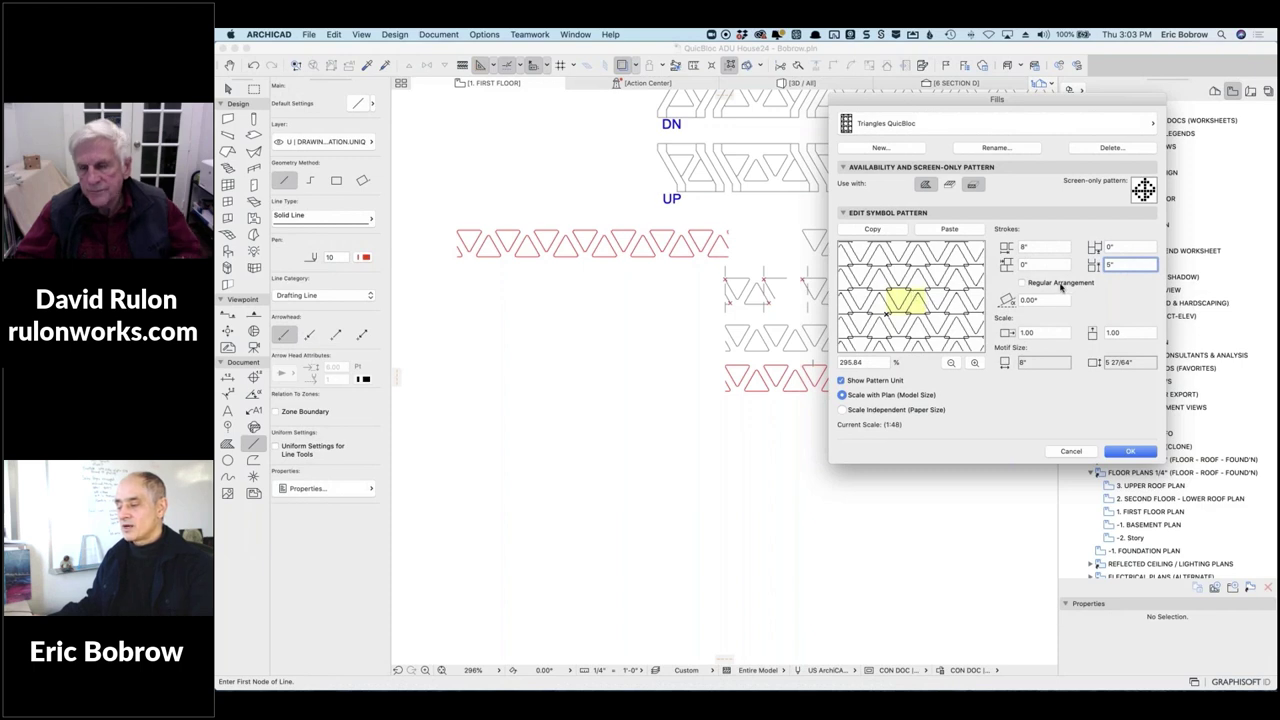
pyautogui.doubleClick(1108, 264)
pyautogui.write('8')
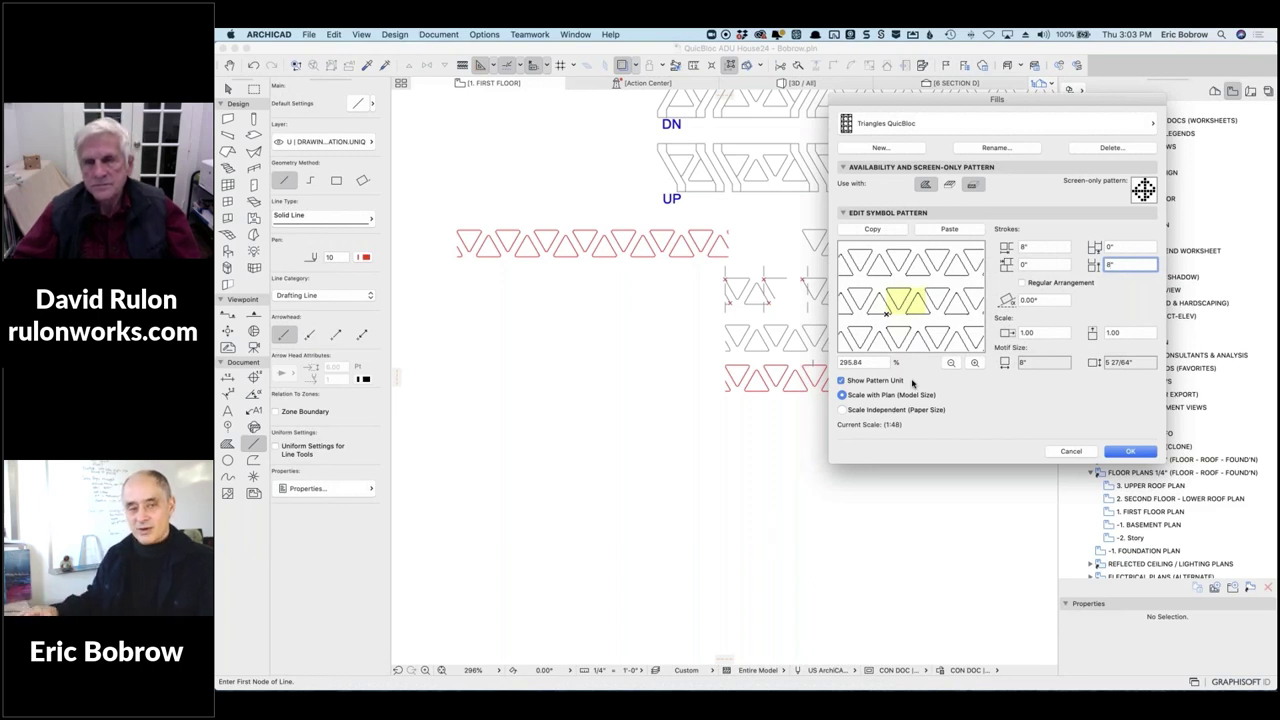
pyautogui.click(1070, 452)
# Draw a rectangular Triangles QuicBloc fill about 5 7/16" wide in the core of the vertical wall below the building's upper-left corner.
pyautogui.scroll(-10, 746, 251)
pyautogui.rightClick(862, 228)
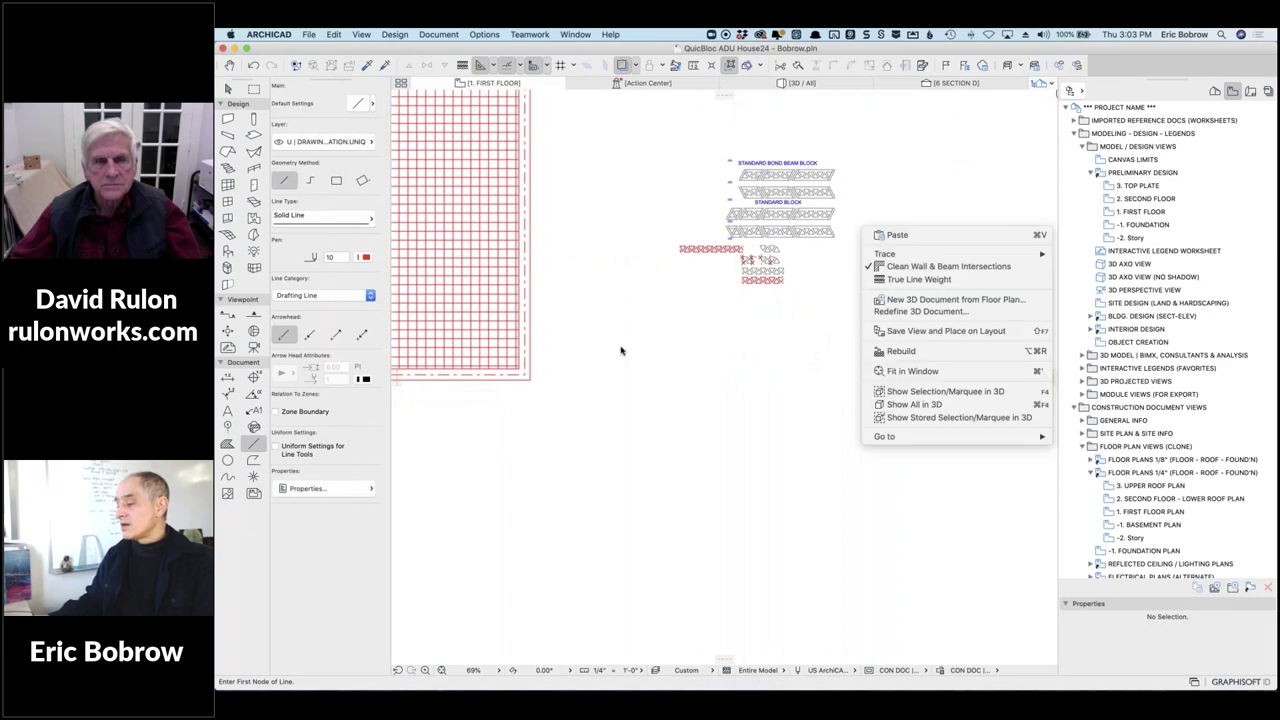
pyautogui.click(1015, 140)
pyautogui.moveTo(732, 267); pyautogui.dragTo(537, 367, button='middle')
pyautogui.scroll(10, 646, 329)
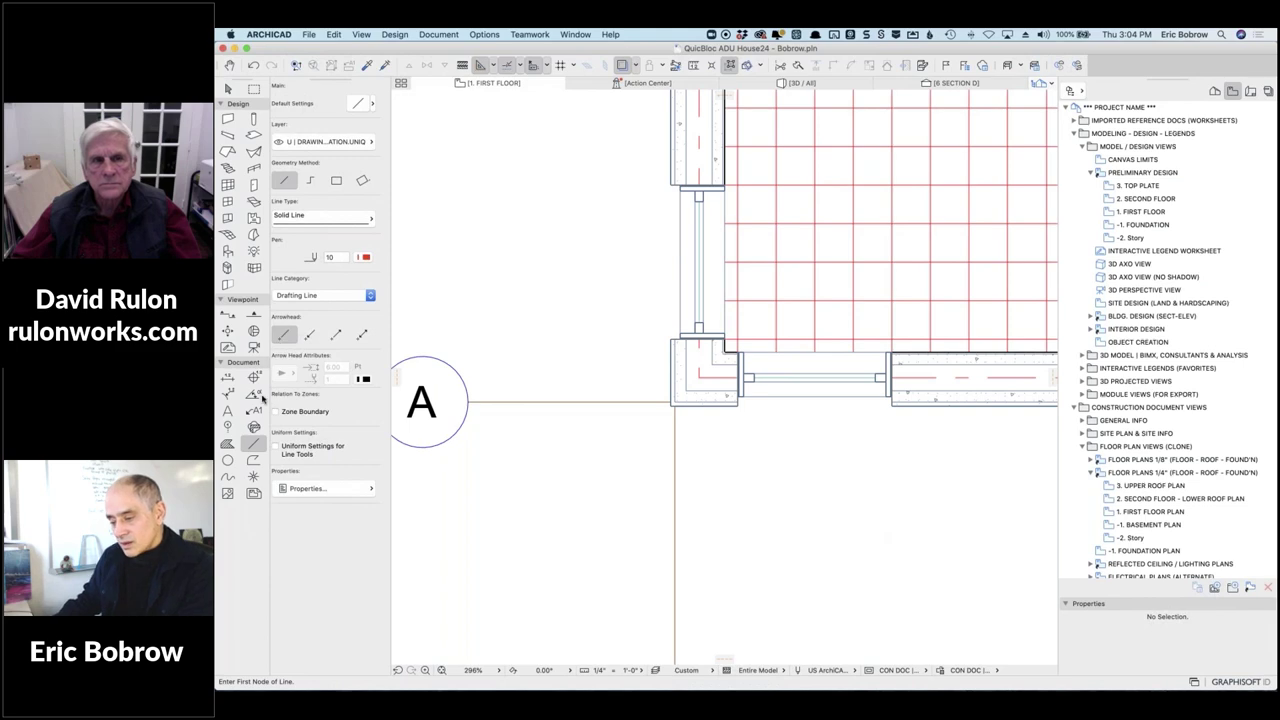
pyautogui.click(227, 443)
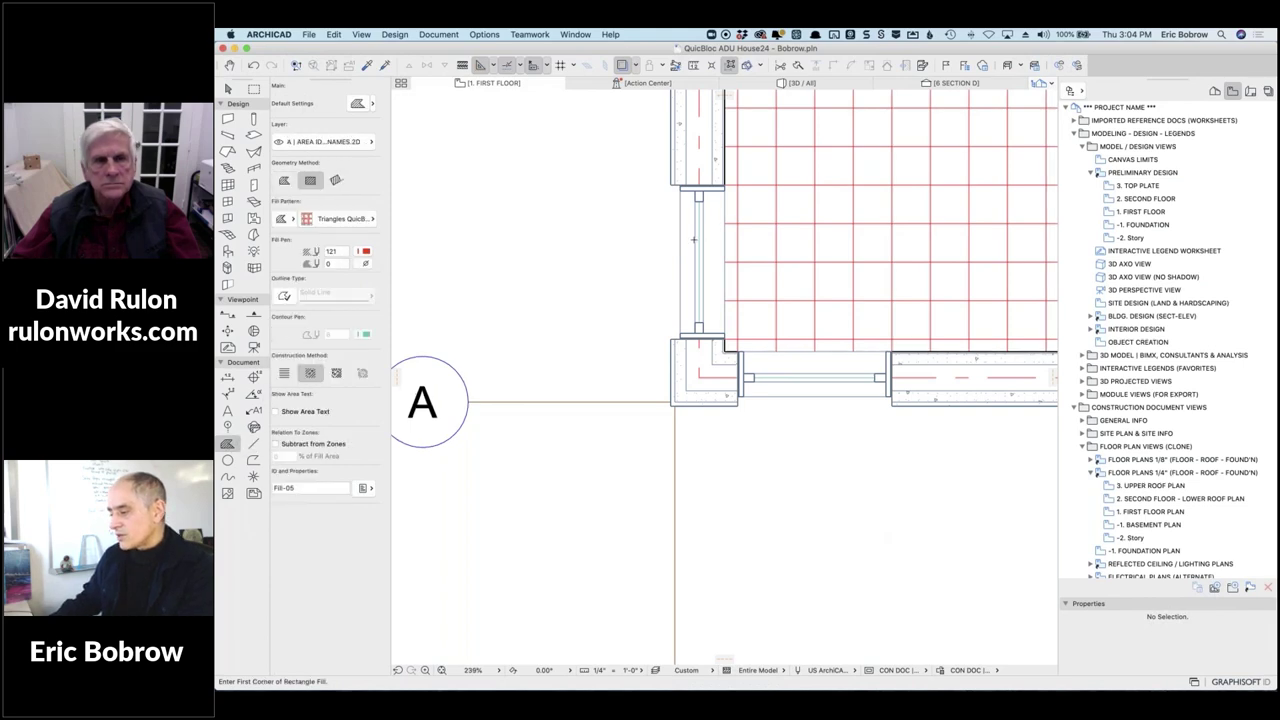
pyautogui.scroll(-8, 694, 240)
pyautogui.scroll(2, 666, 433)
pyautogui.scroll(8, 695, 365)
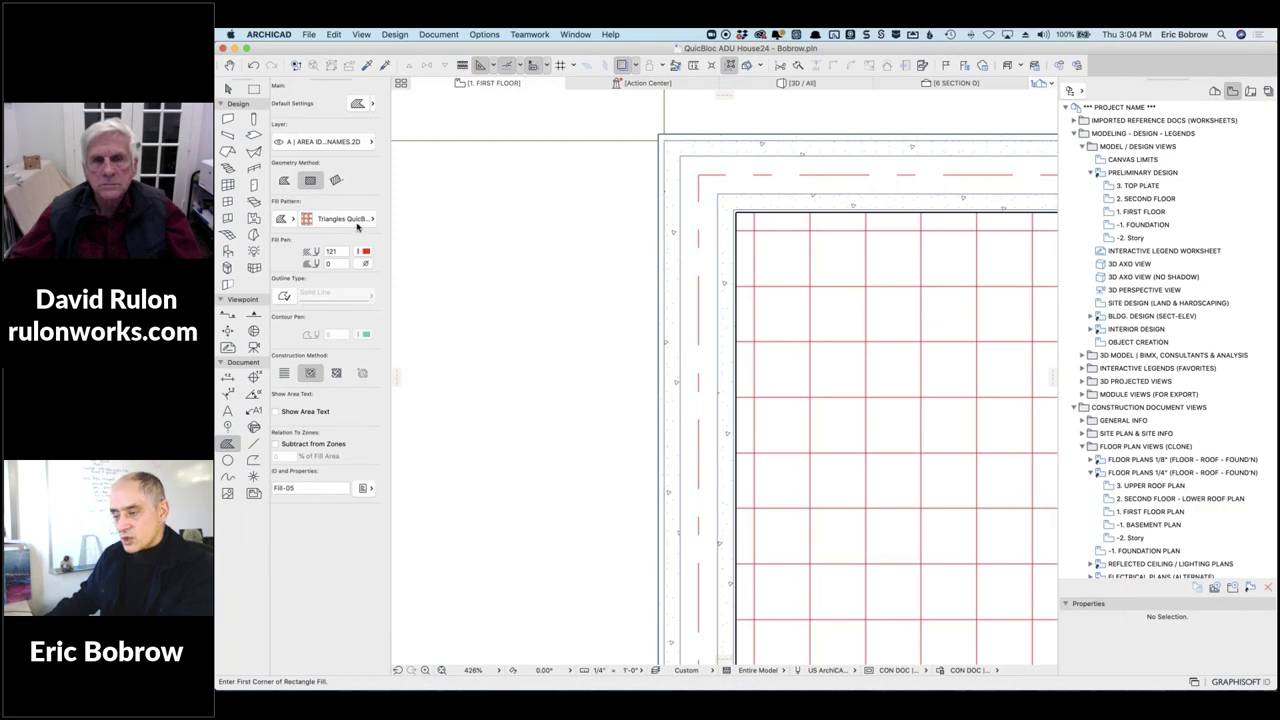
pyautogui.click(366, 219)
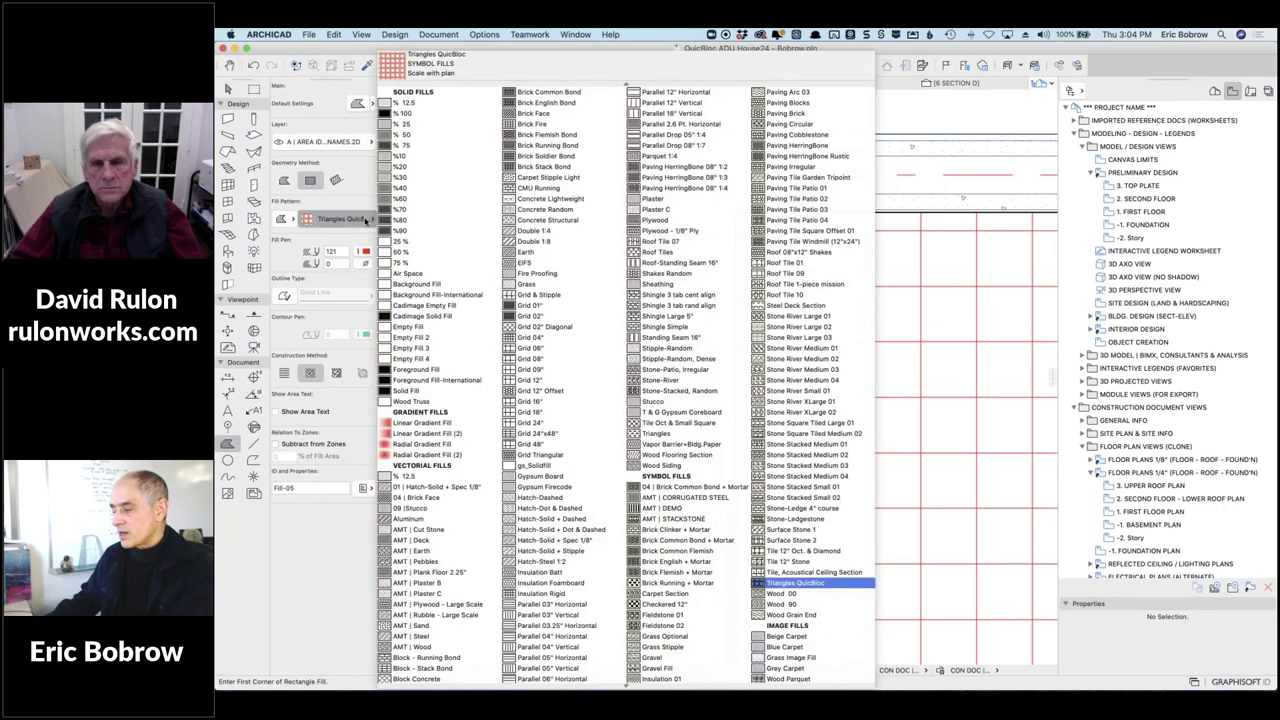
pyautogui.click(368, 219)
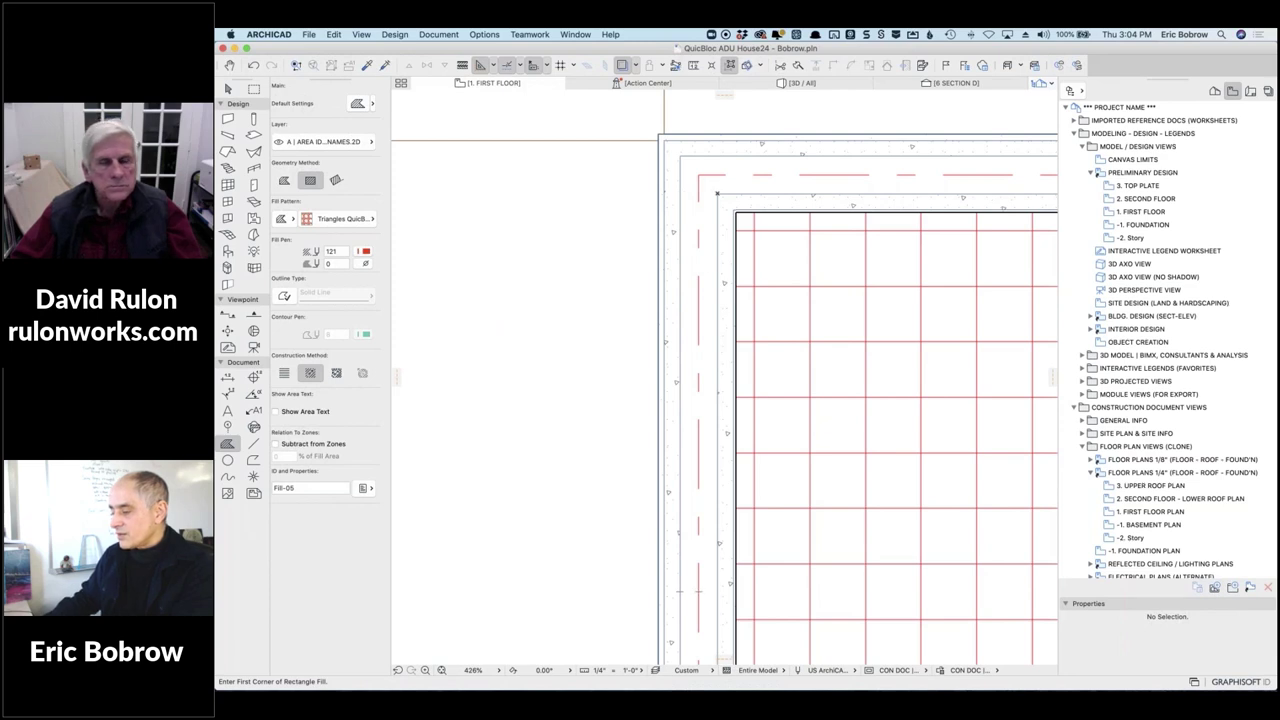
pyautogui.click(717, 192)
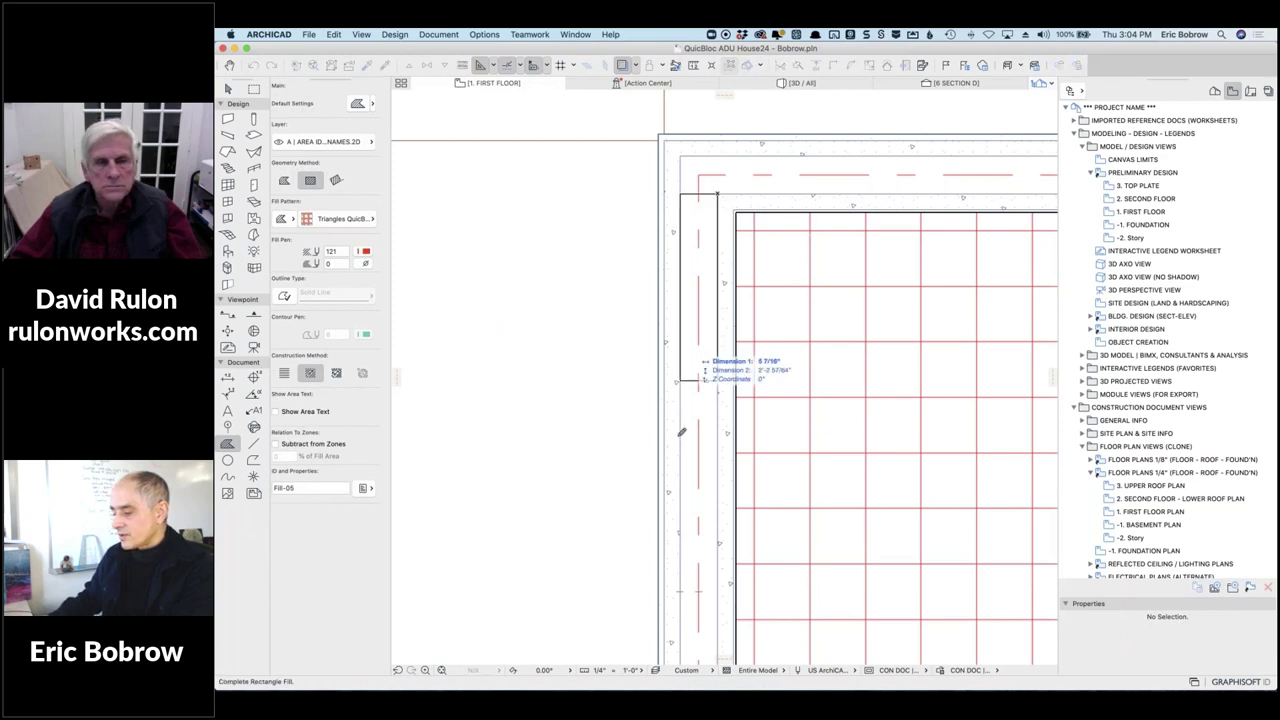
pyautogui.click(685, 599)
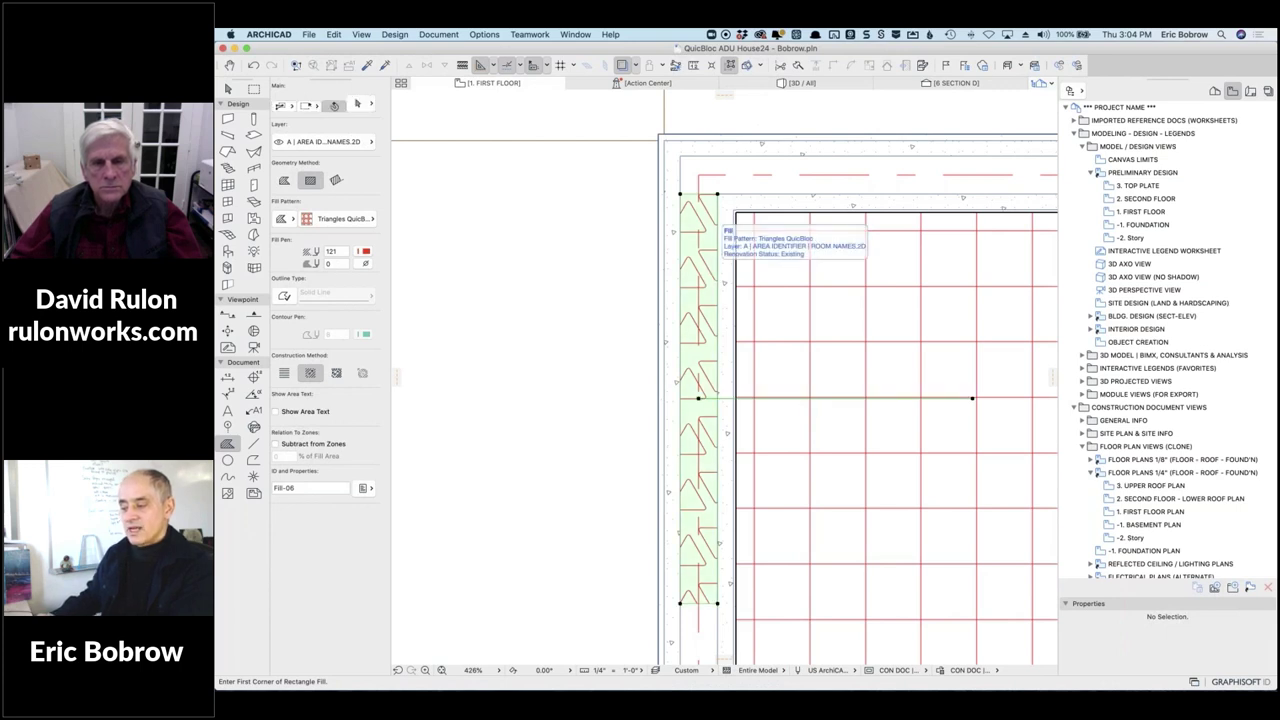
# Rotate the pattern direction of the new wall fill to 90° so it runs along the wall.
pyautogui.keyDown('shift'); pyautogui.click(712, 260); pyautogui.keyUp('shift')
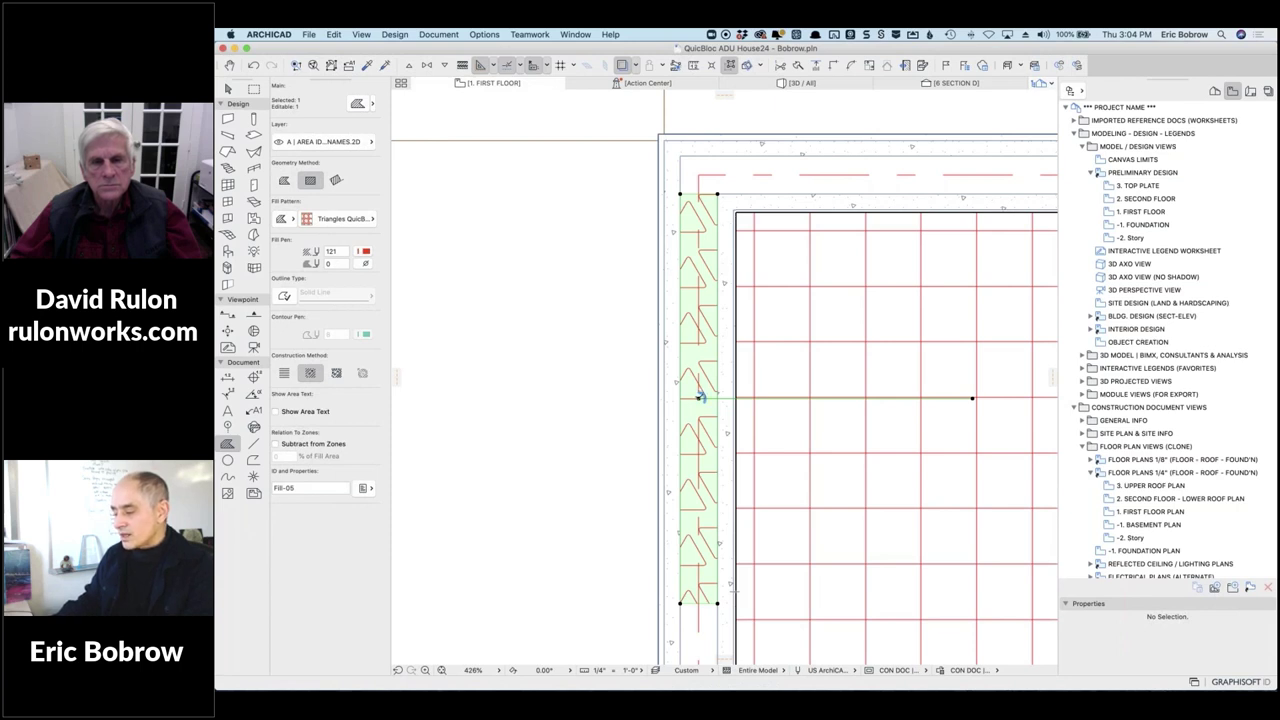
pyautogui.click(700, 397)
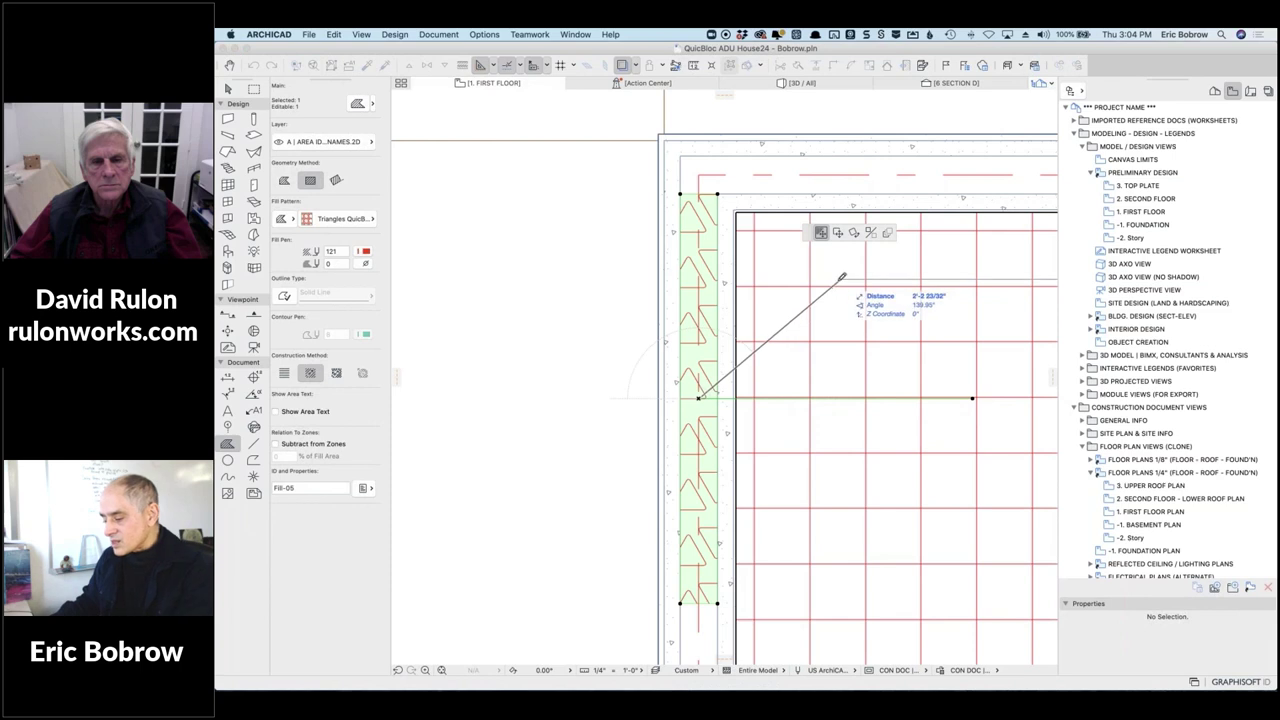
pyautogui.click(972, 397)
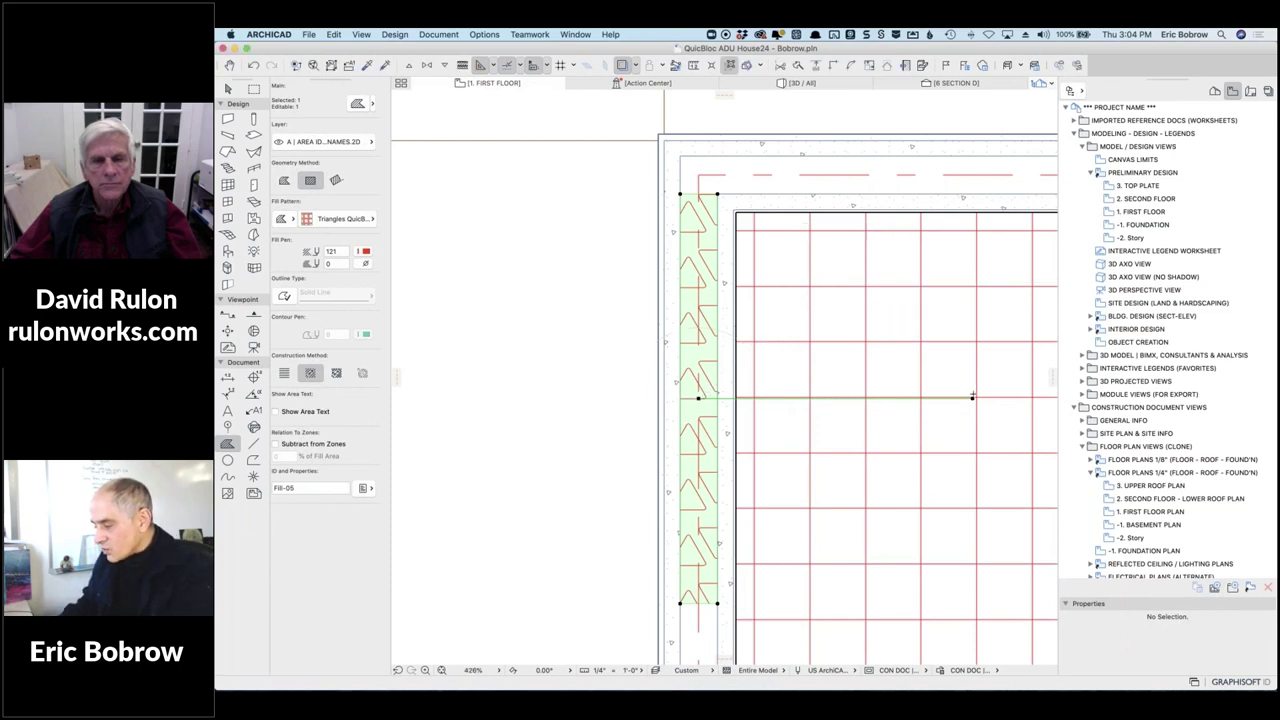
pyautogui.click(972, 397)
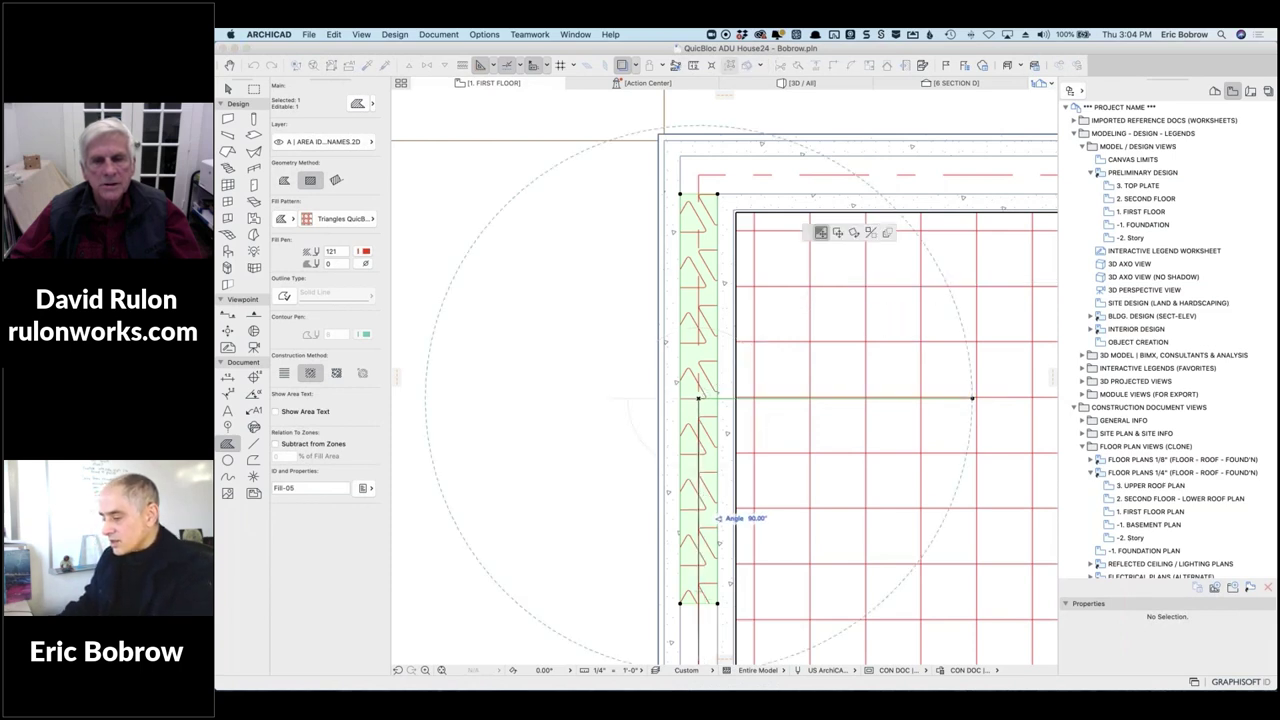
pyautogui.click(702, 518)
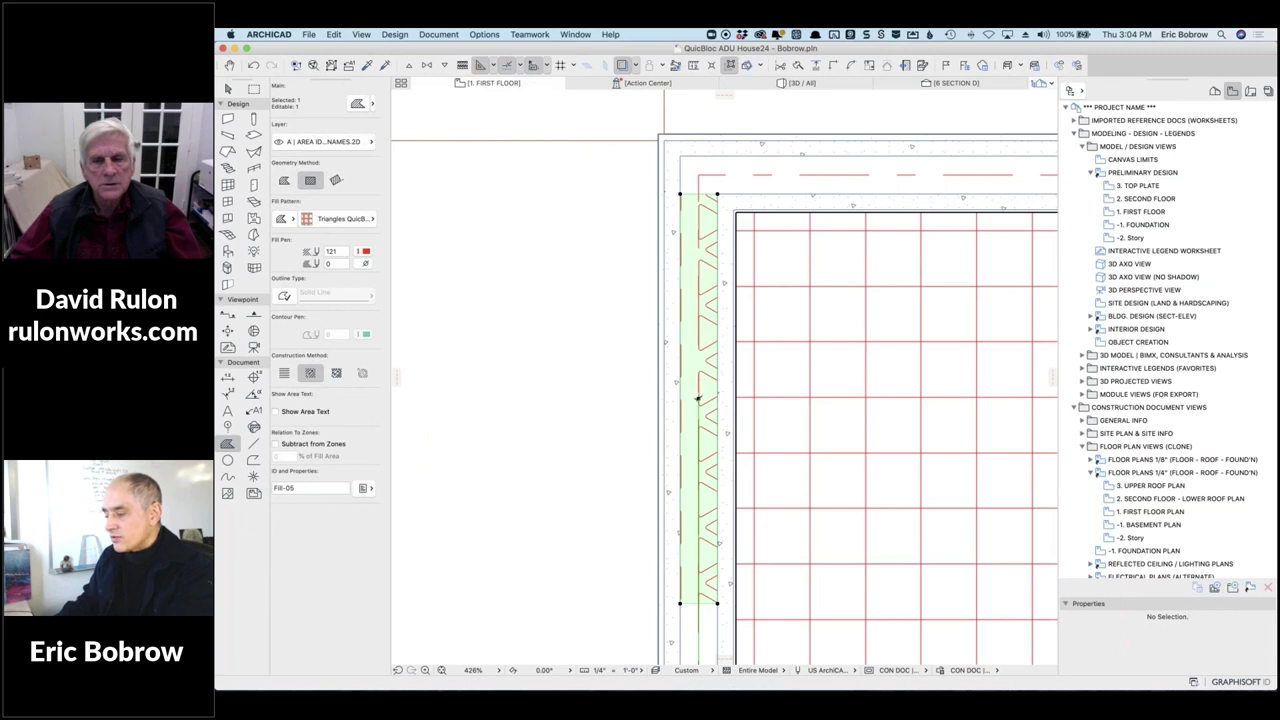
# Move the fill's pattern origin from the wall centerline to the fill's outer edge and deselect the fill.
pyautogui.click(698, 398)
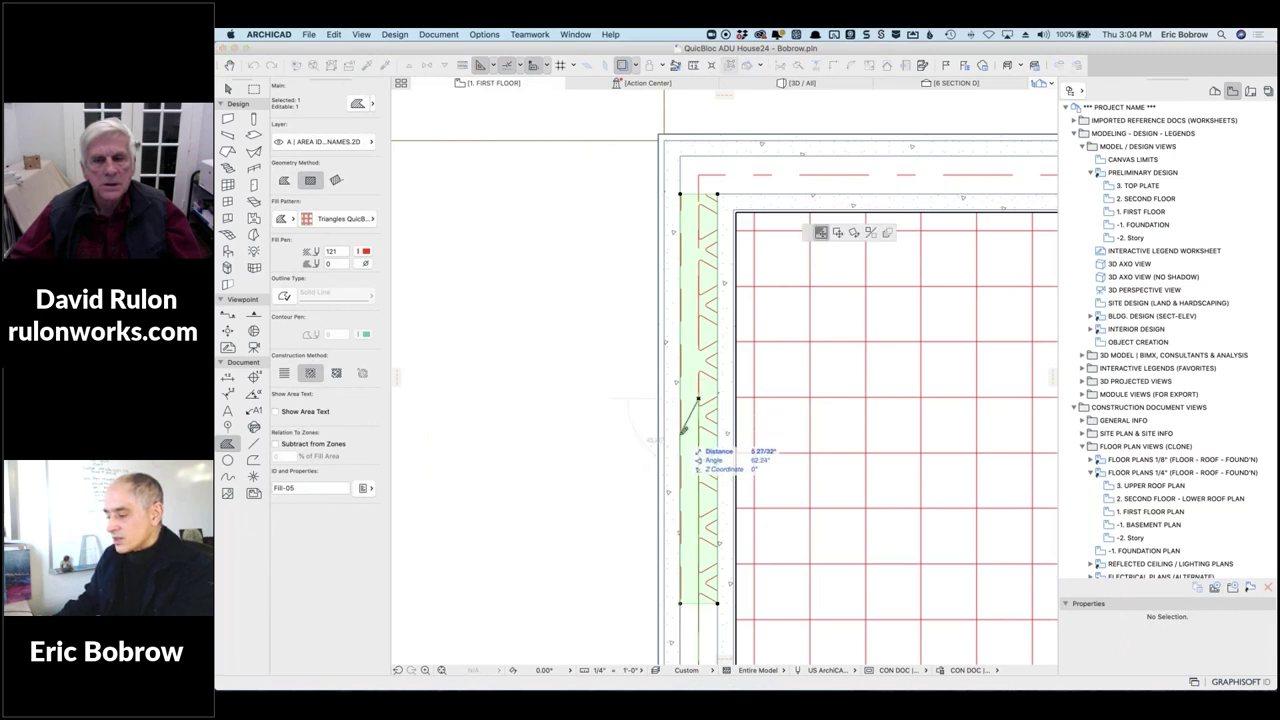
pyautogui.click(681, 430)
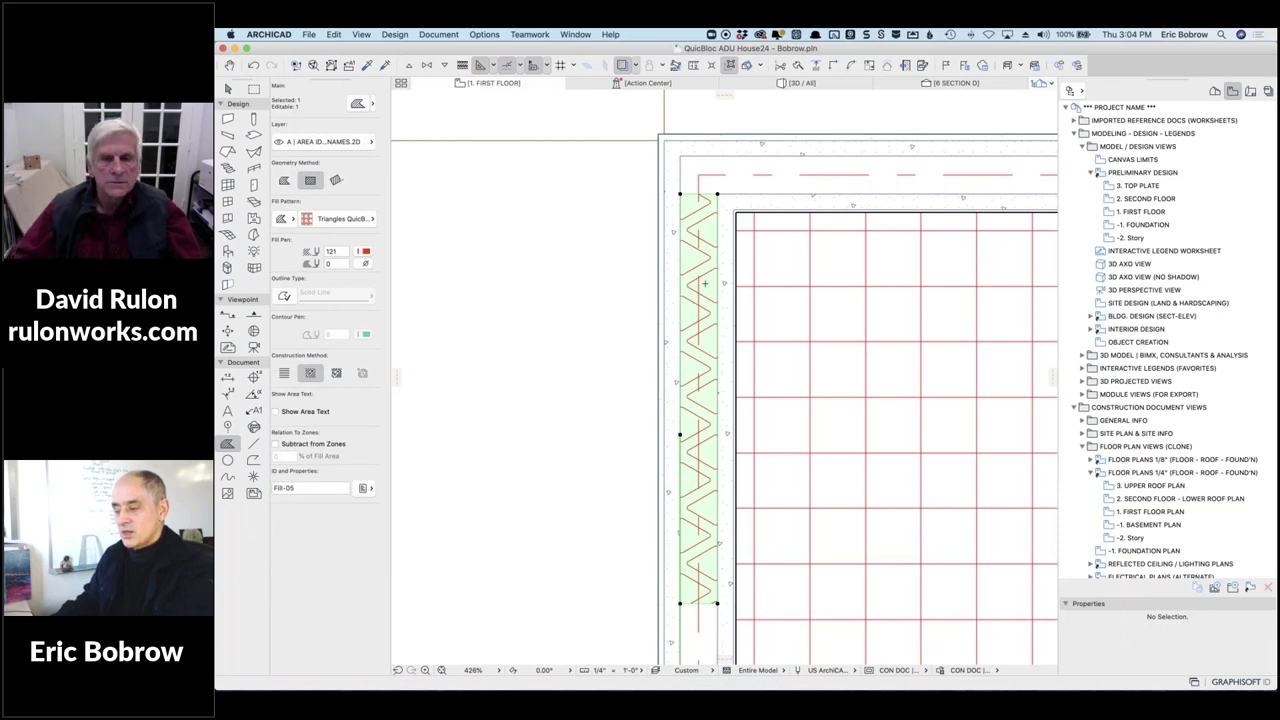
pyautogui.press('Escape')
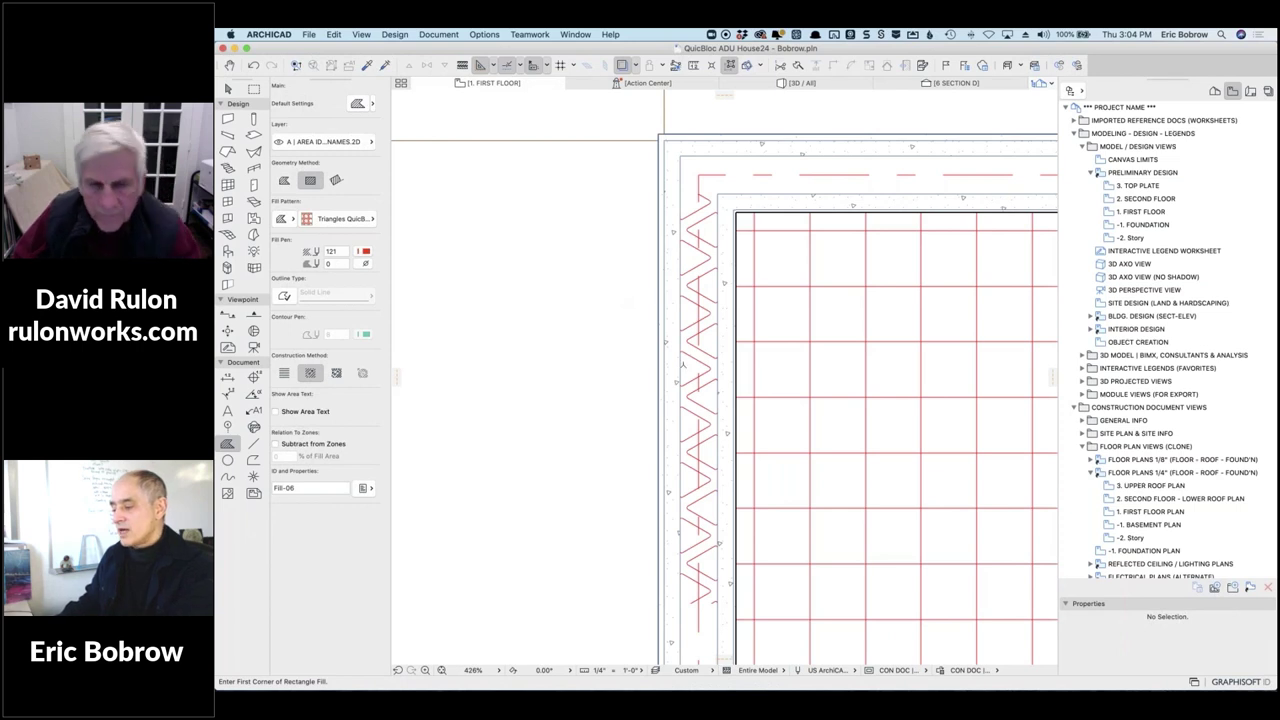
# Shift the fill's pattern origin along the wall core's outer edge to realign the triangles with the fill's upper end.
pyautogui.keyDown('shift'); pyautogui.click(697, 372); pyautogui.keyUp('shift')
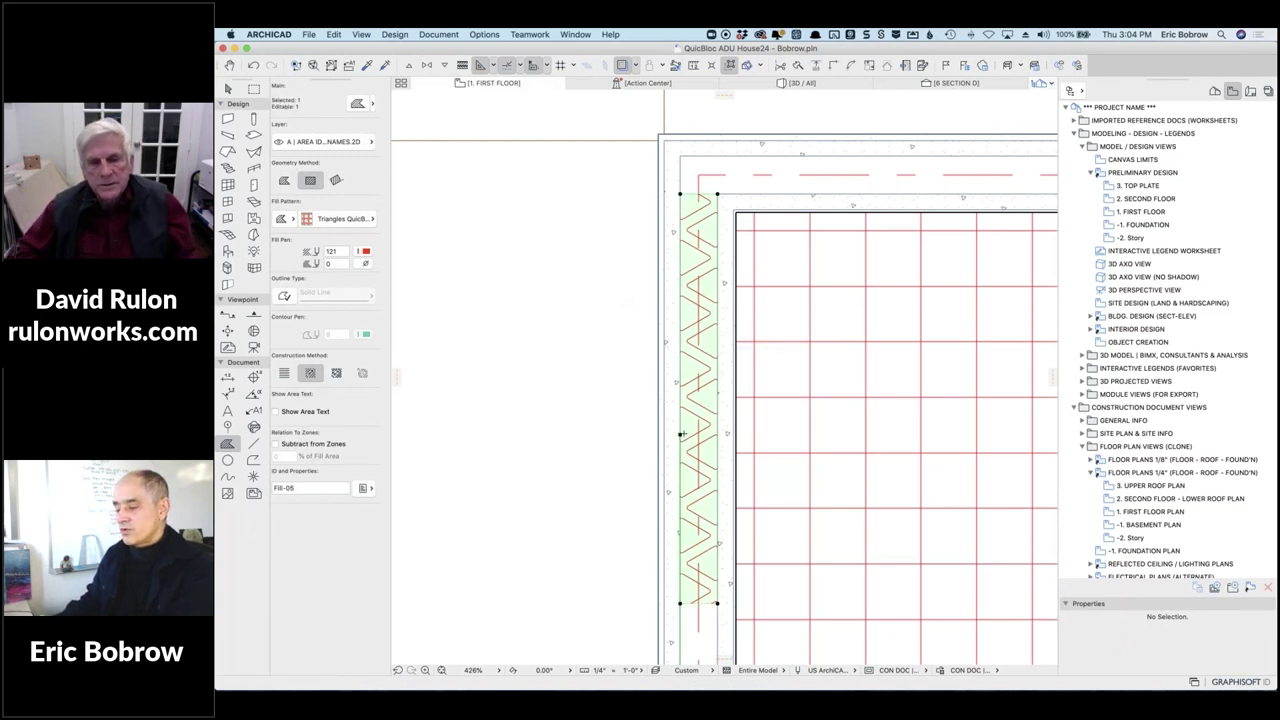
pyautogui.click(680, 433)
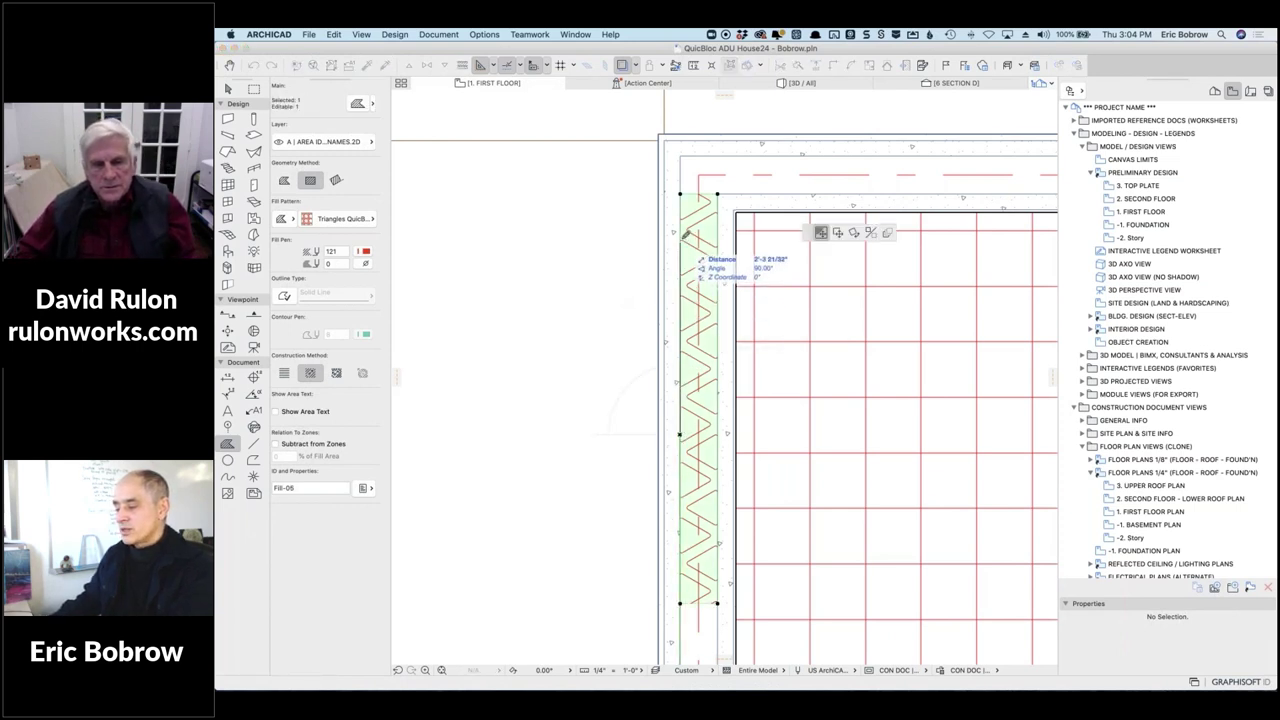
pyautogui.click(687, 220)
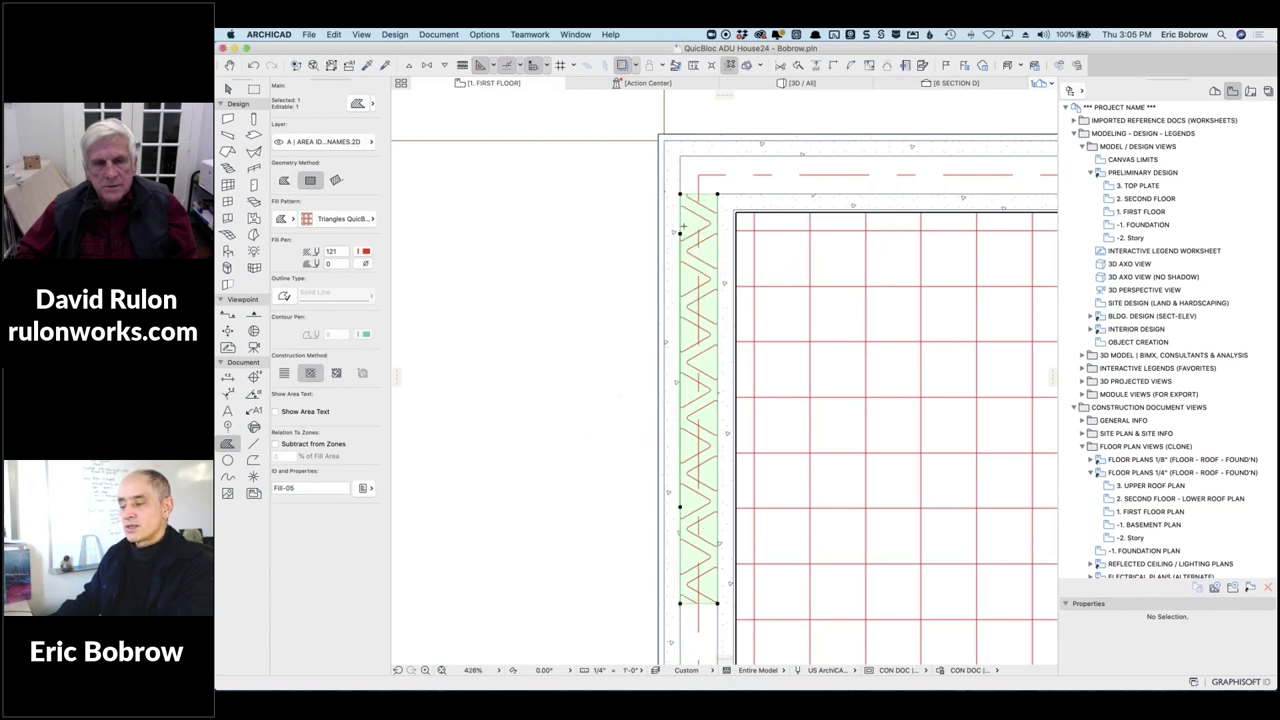
pyautogui.click(681, 232)
pyautogui.click(680, 197)
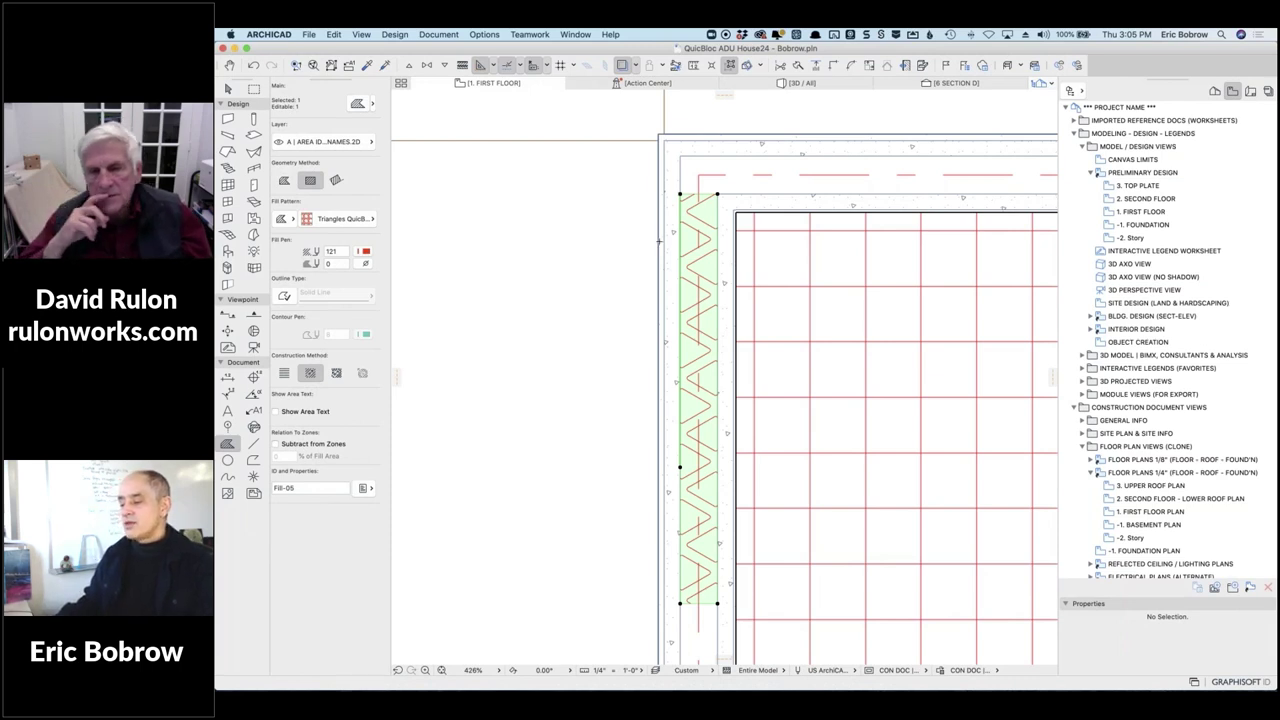
# Try stretching the fill's upper outer corner to the wall core's outer corner, and return it to its starting point.
pyautogui.click(680, 191)
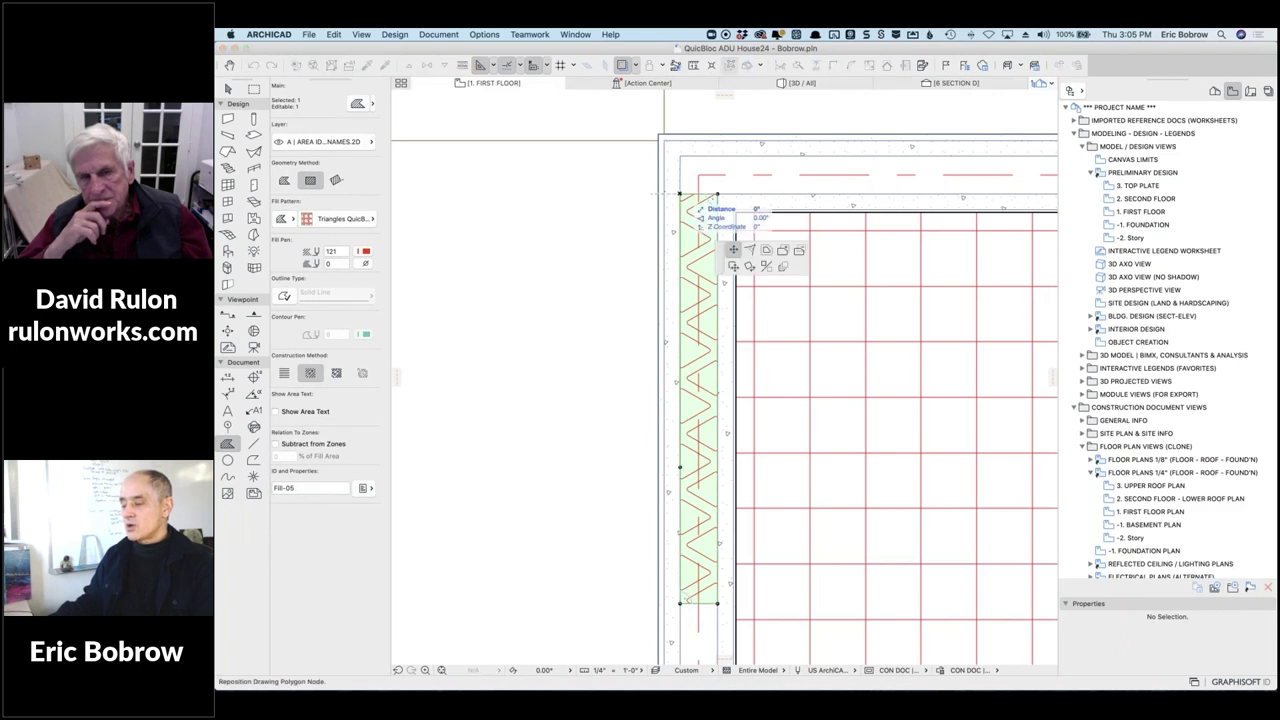
pyautogui.click(680, 156)
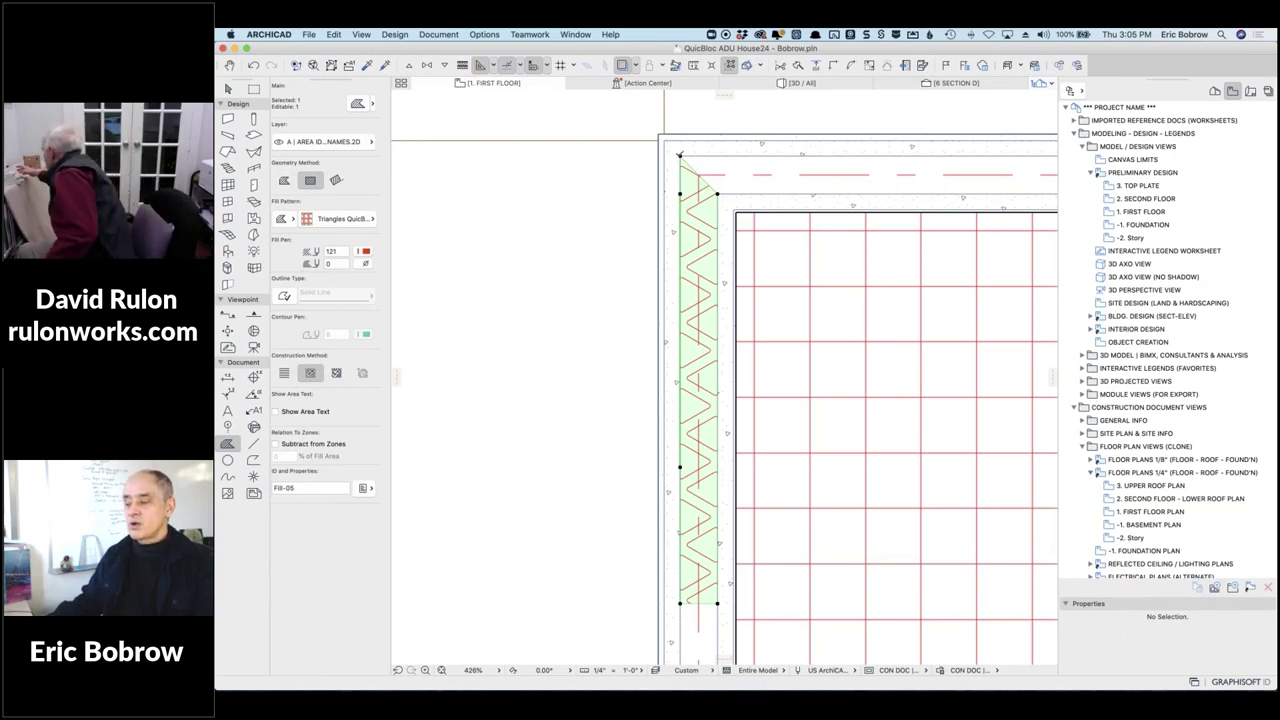
pyautogui.click(680, 156)
pyautogui.click(680, 193)
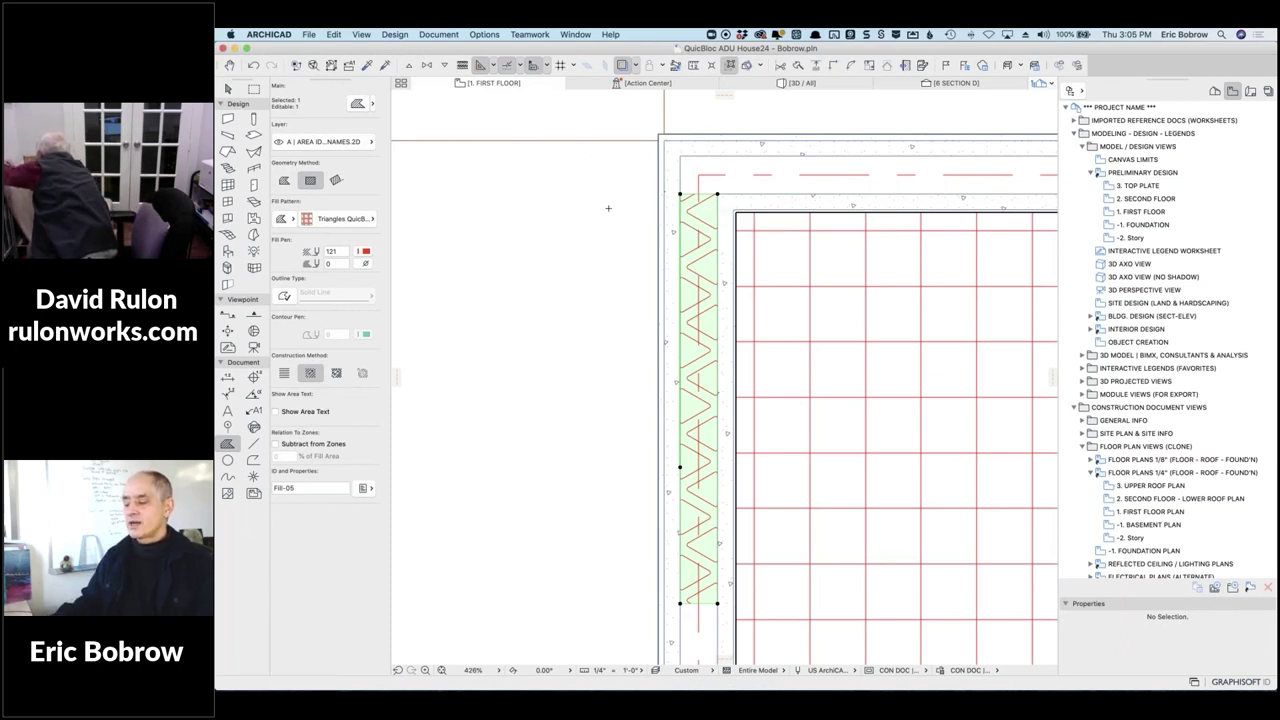
pyautogui.scroll(-2, 608, 208)
pyautogui.press('Escape')
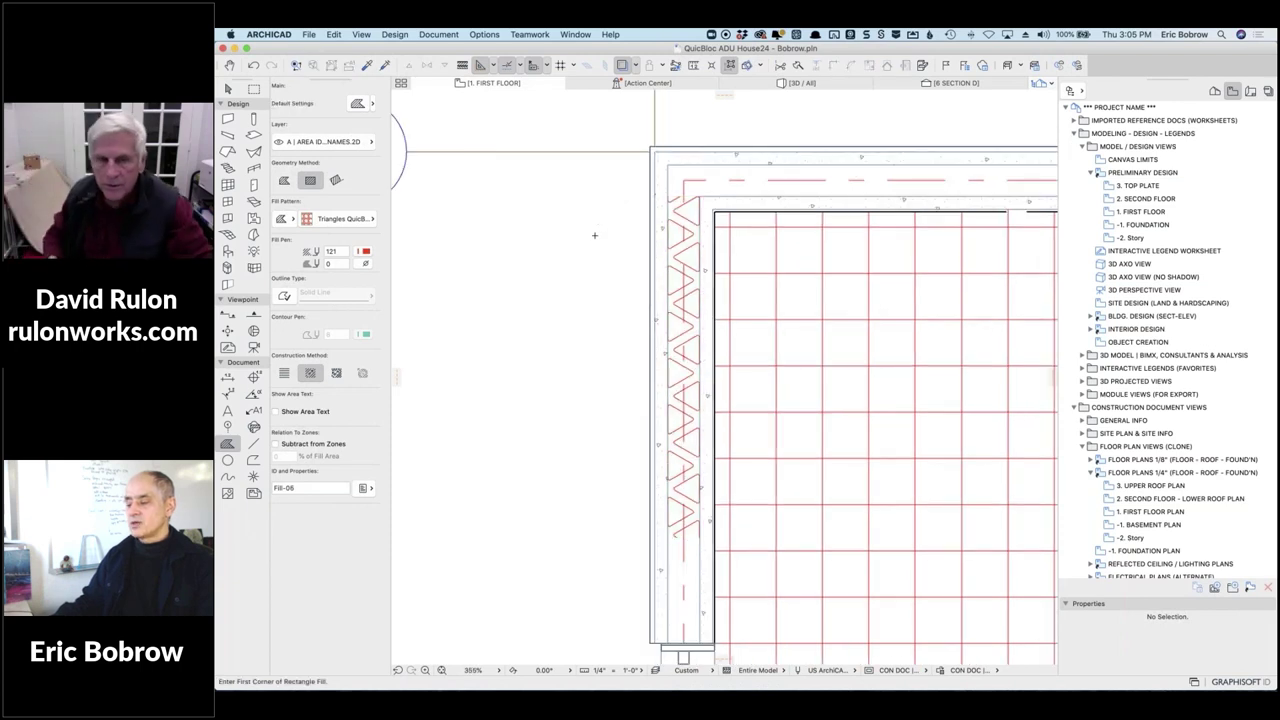
# Draw a horizontal line about 7'-1" long with the Triangles line type along the upper wall's centerline, from the building corner to the window.
pyautogui.scroll(-5, 594, 235)
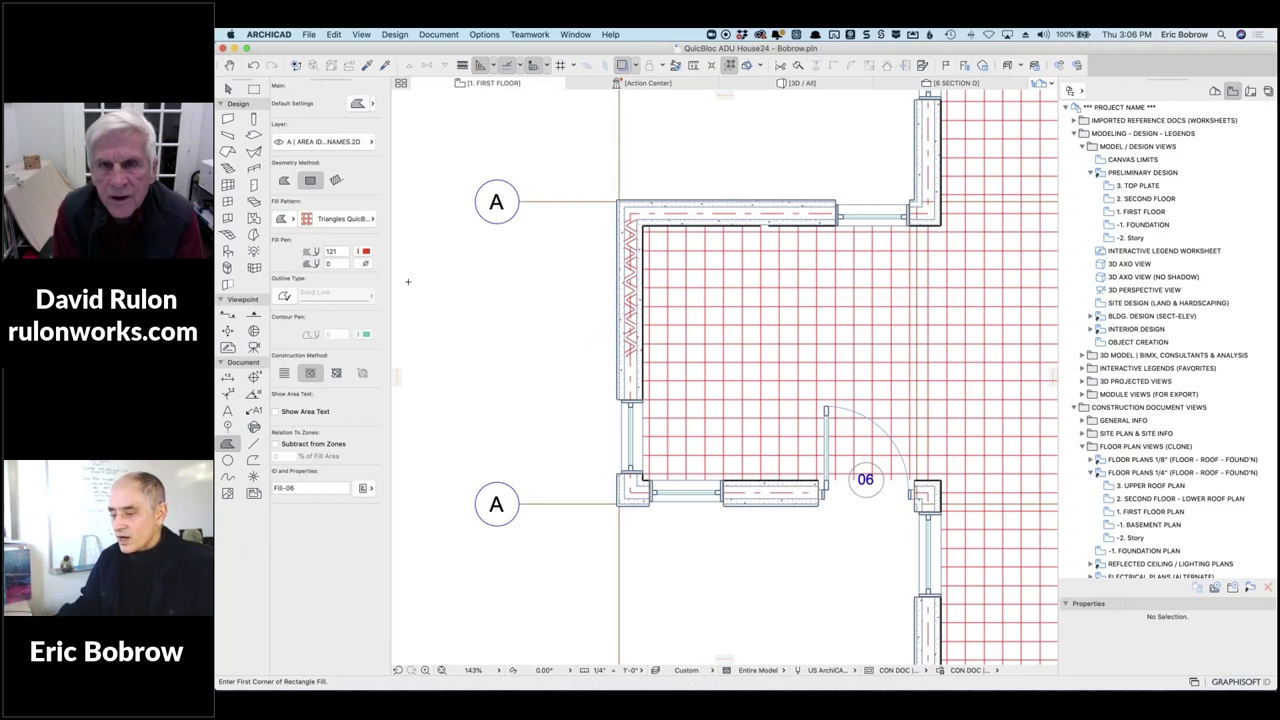
pyautogui.click(253, 443)
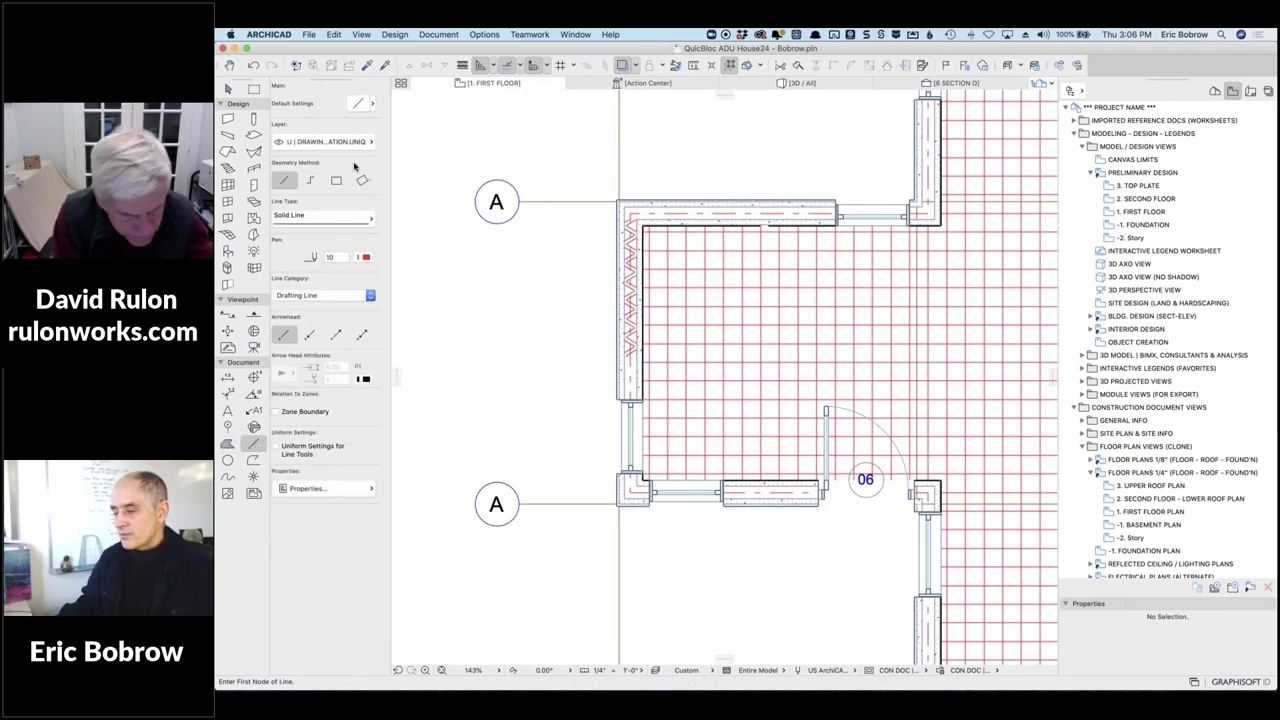
pyautogui.click(342, 218)
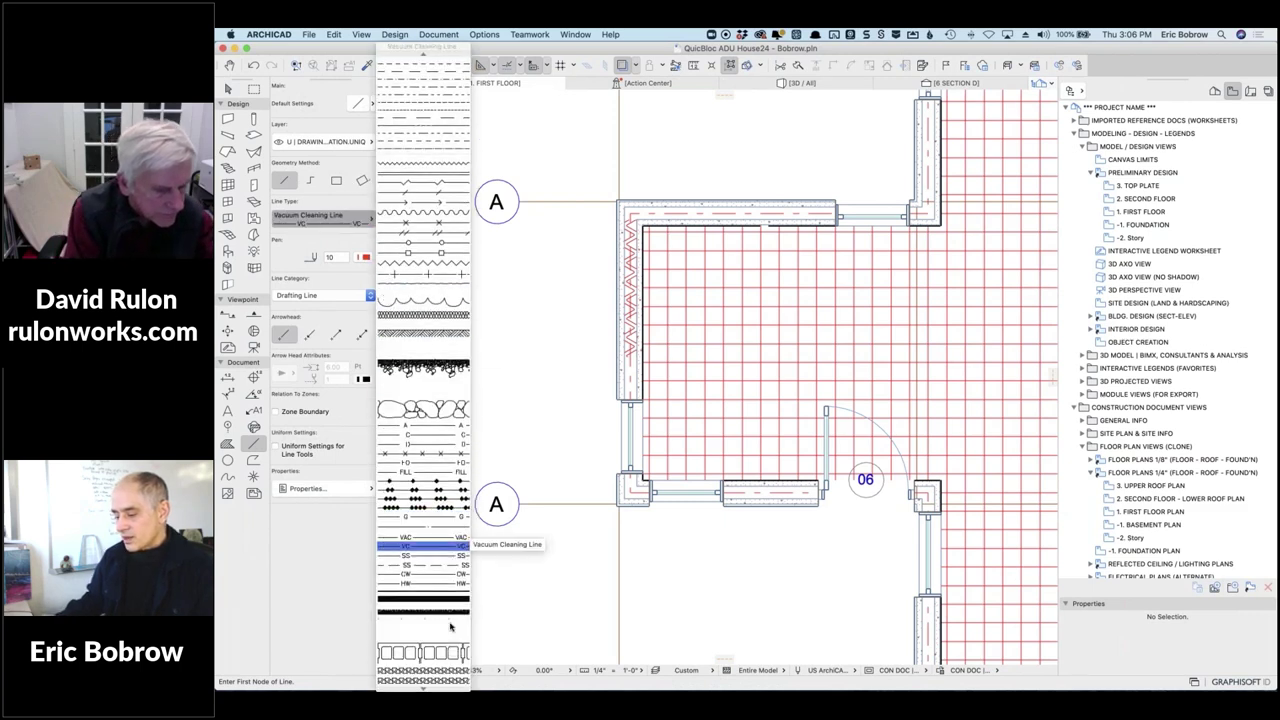
pyautogui.click(428, 670)
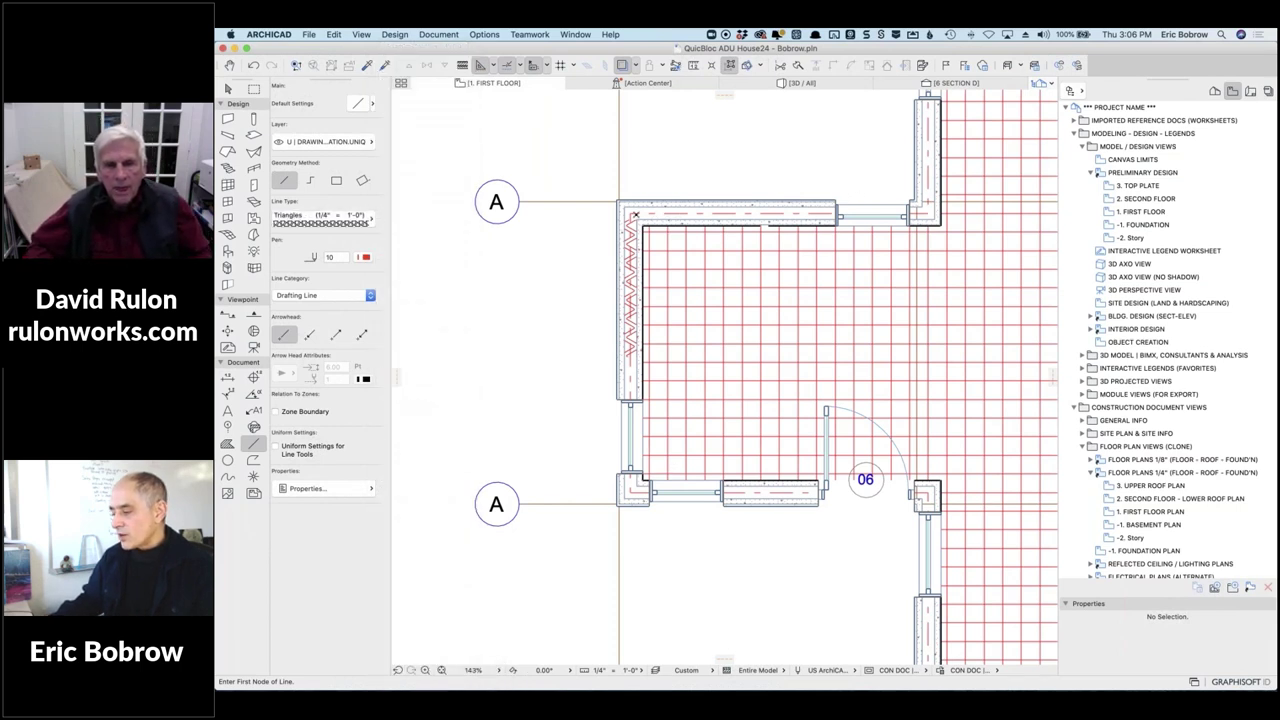
pyautogui.click(633, 213)
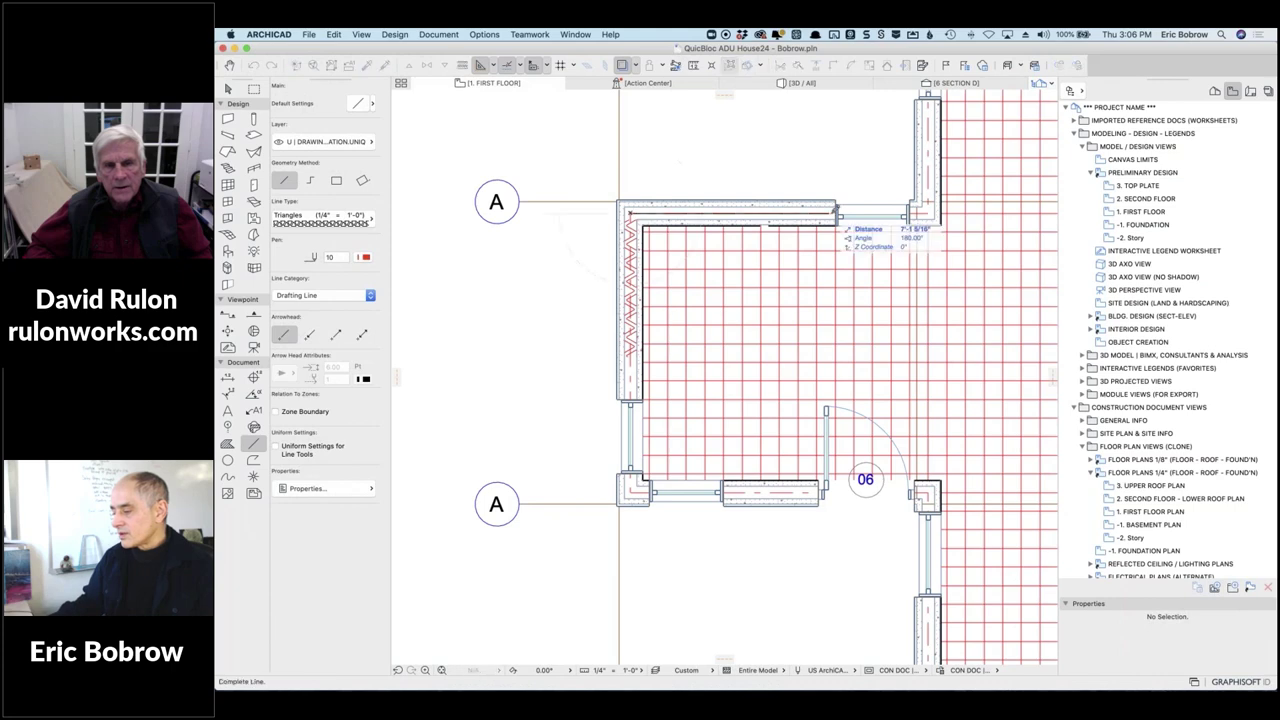
pyautogui.click(837, 213)
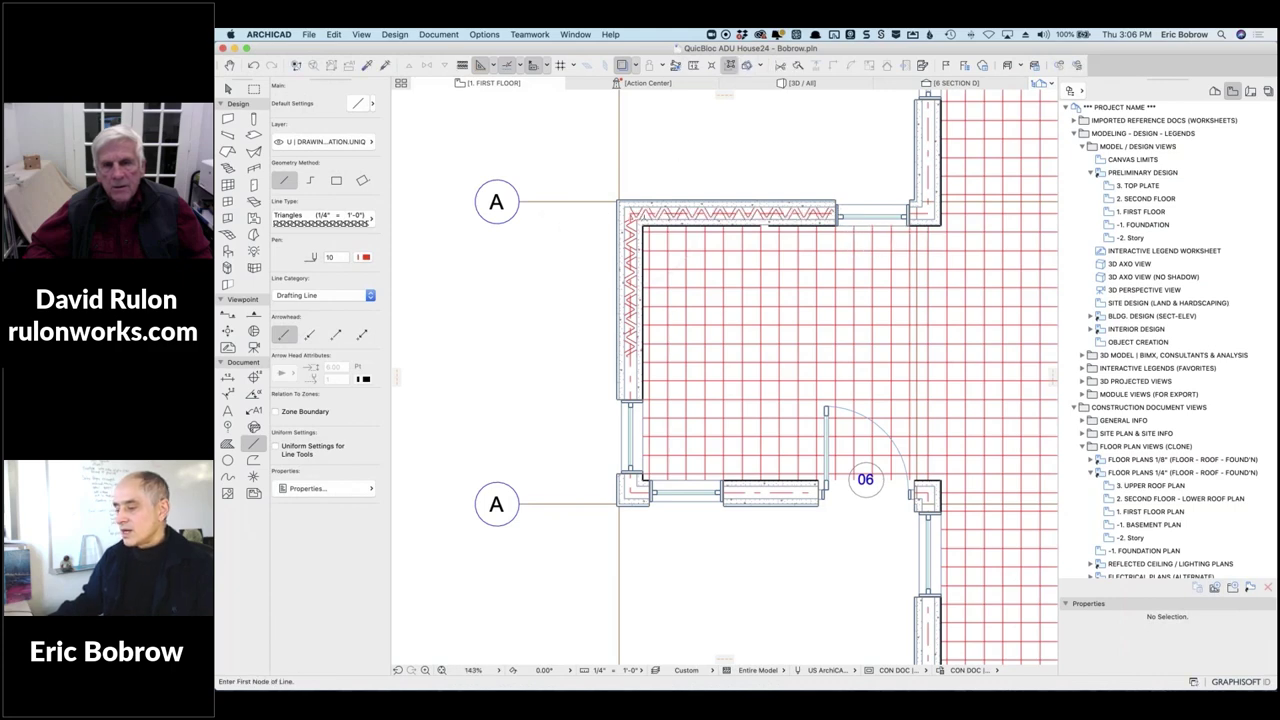
# Delete the Triangles QuicBloc fill from the core of the vertical wall.
pyautogui.scroll(6, 642, 218)
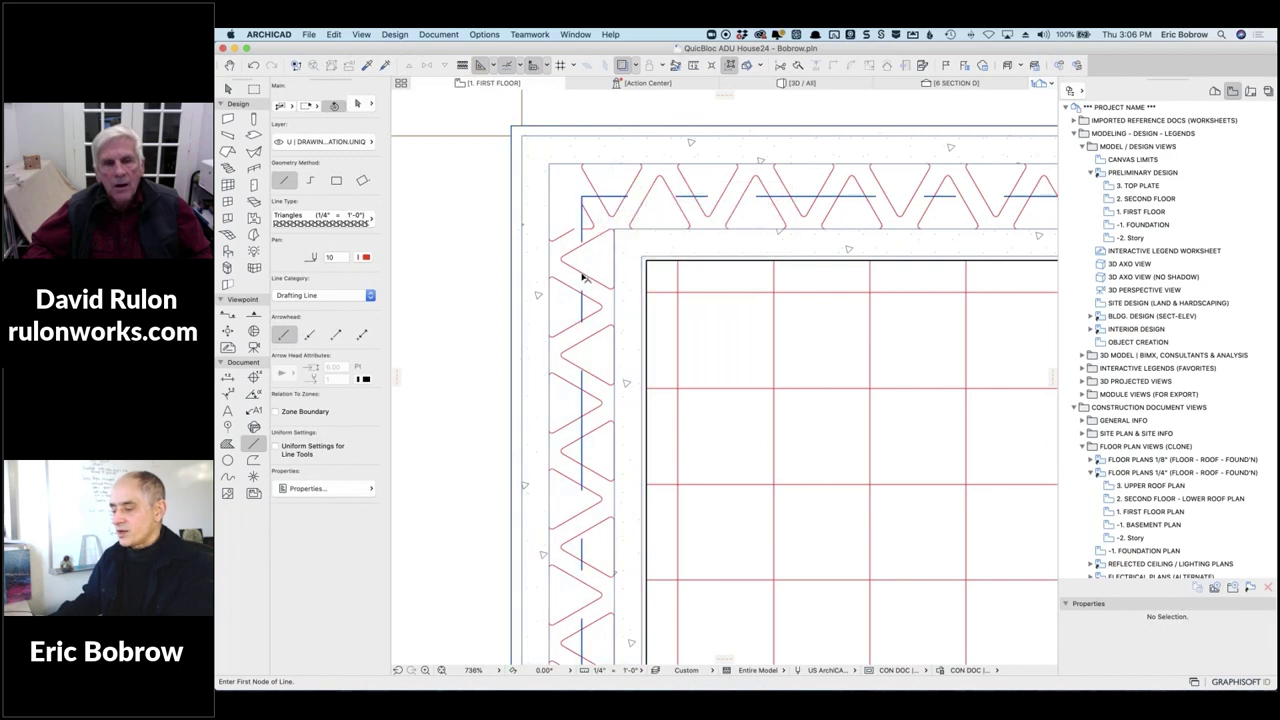
pyautogui.keyDown('shift'); pyautogui.click(583, 261); pyautogui.keyUp('shift')
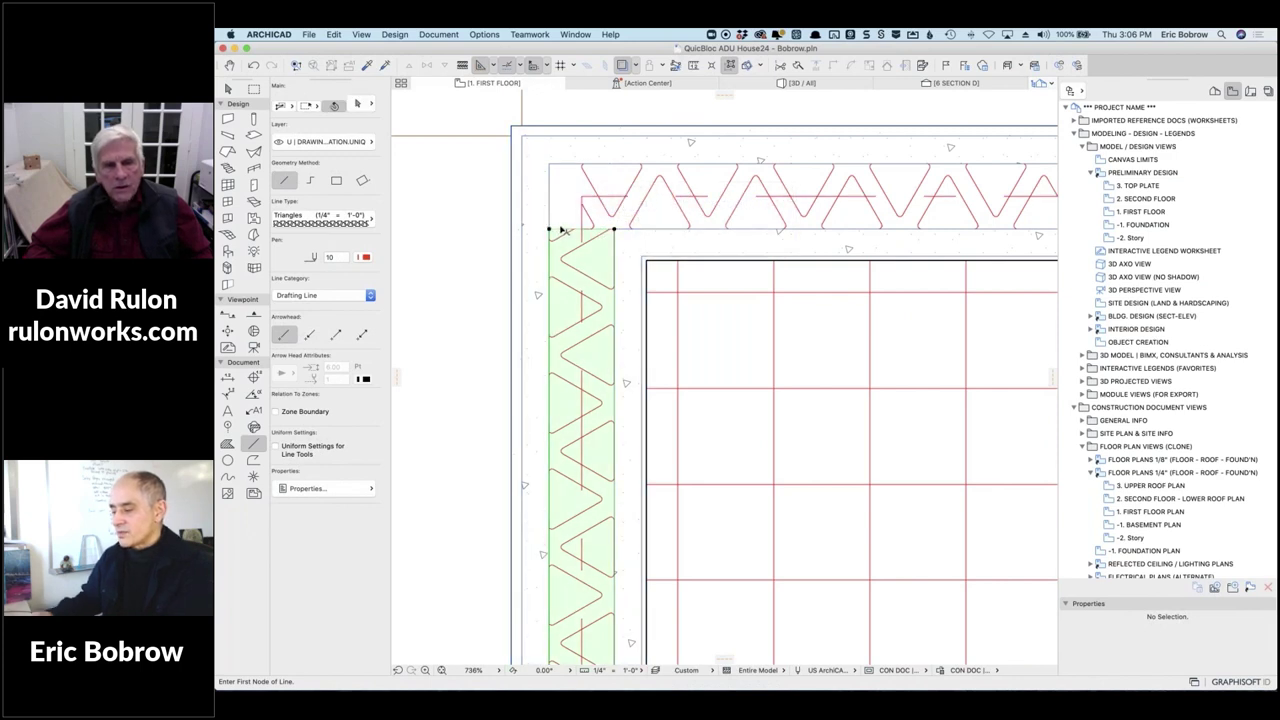
pyautogui.press('Escape')
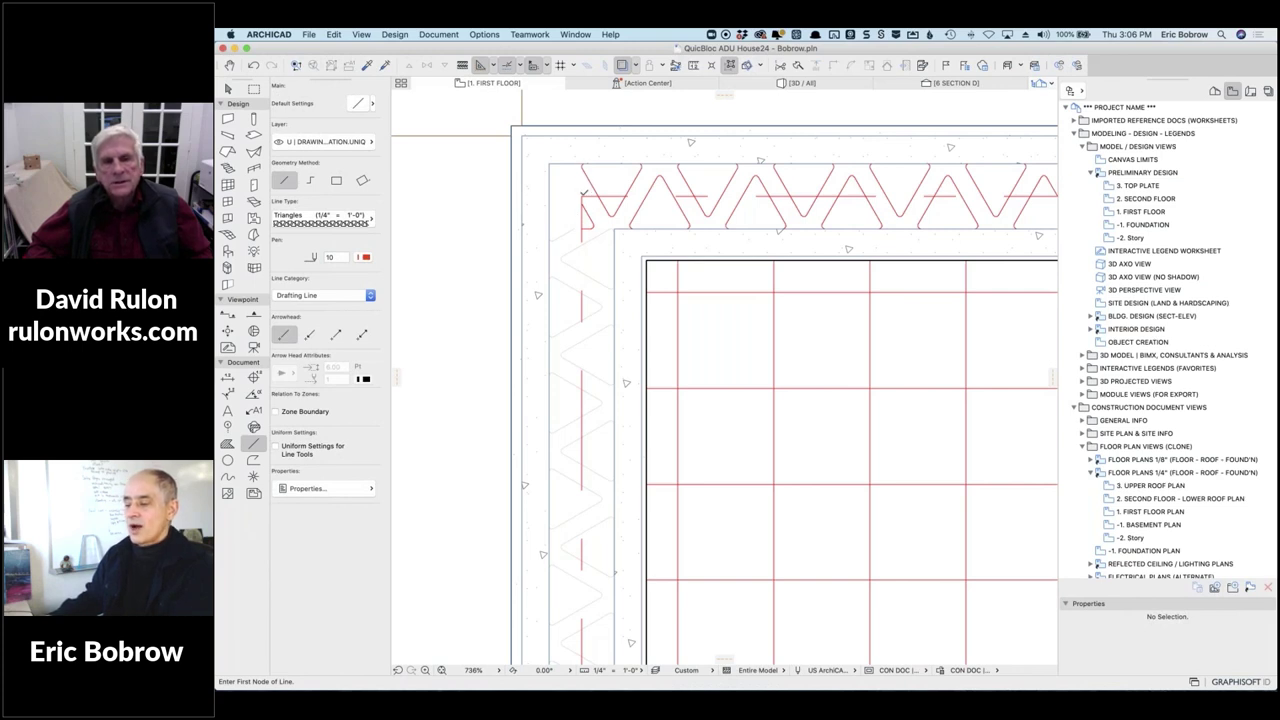
# Move the triangle line's corner endpoint to the vertical wall core's outer edge, and on to its inner edge.
pyautogui.keyDown('shift'); pyautogui.click(552, 193); pyautogui.keyUp('shift')
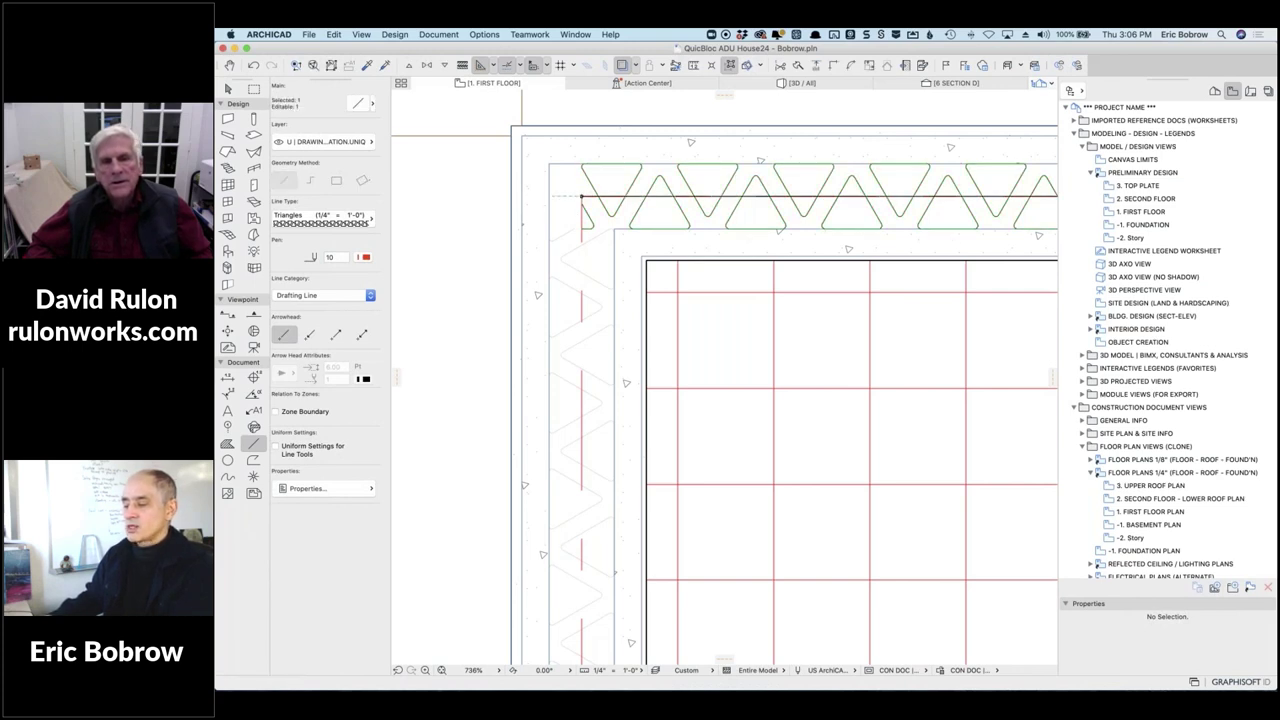
pyautogui.click(552, 193)
pyautogui.click(550, 195)
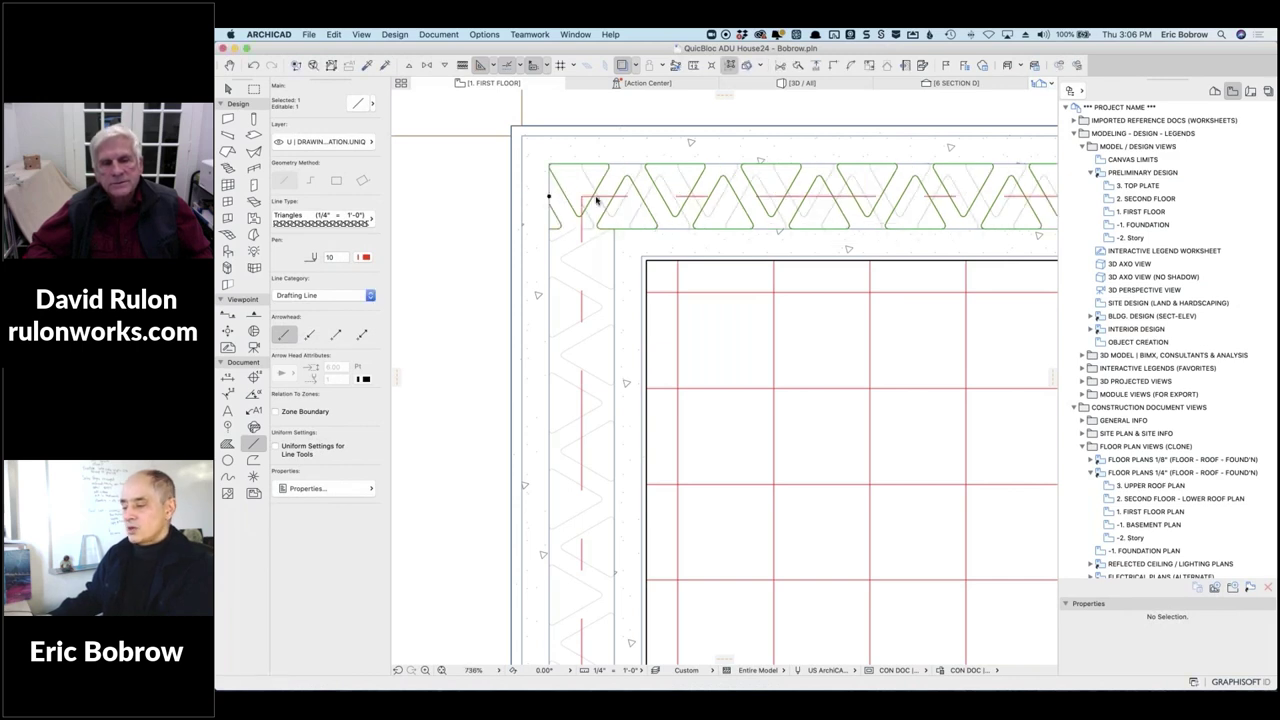
pyautogui.click(550, 195)
pyautogui.click(613, 195)
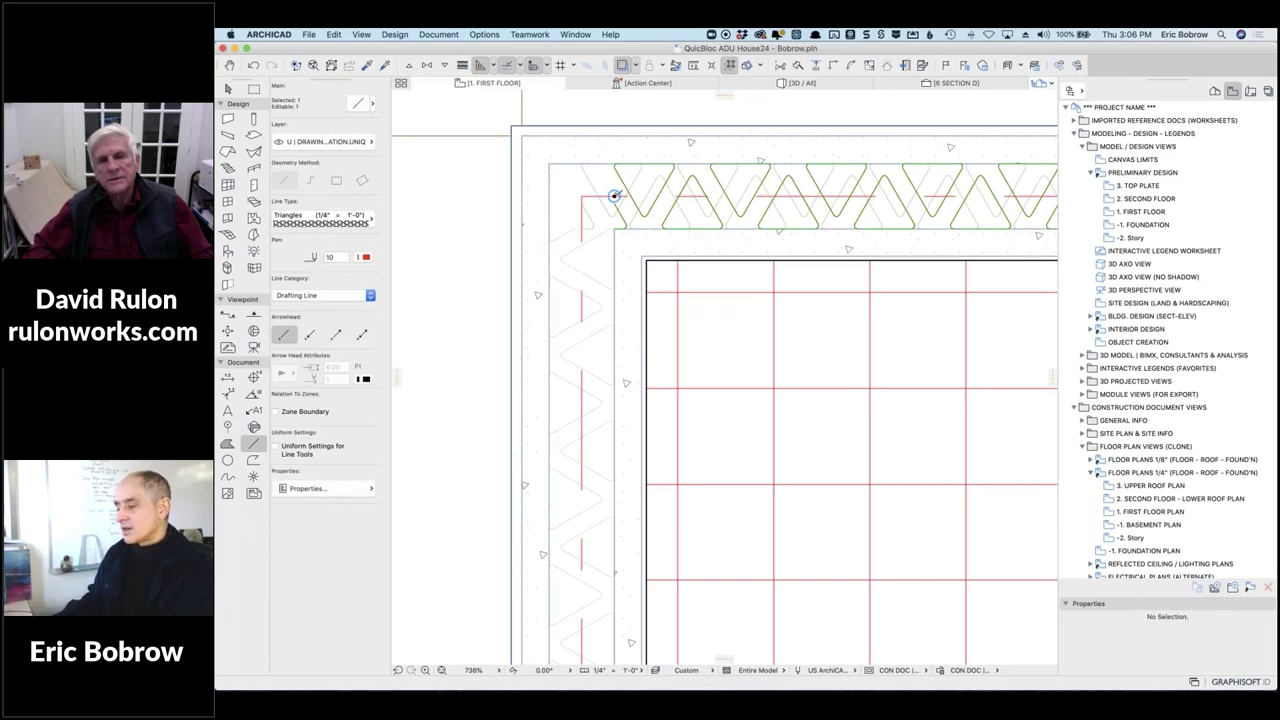
pyautogui.scroll(-1, 458, 174)
pyautogui.scroll(-1, 458, 174)
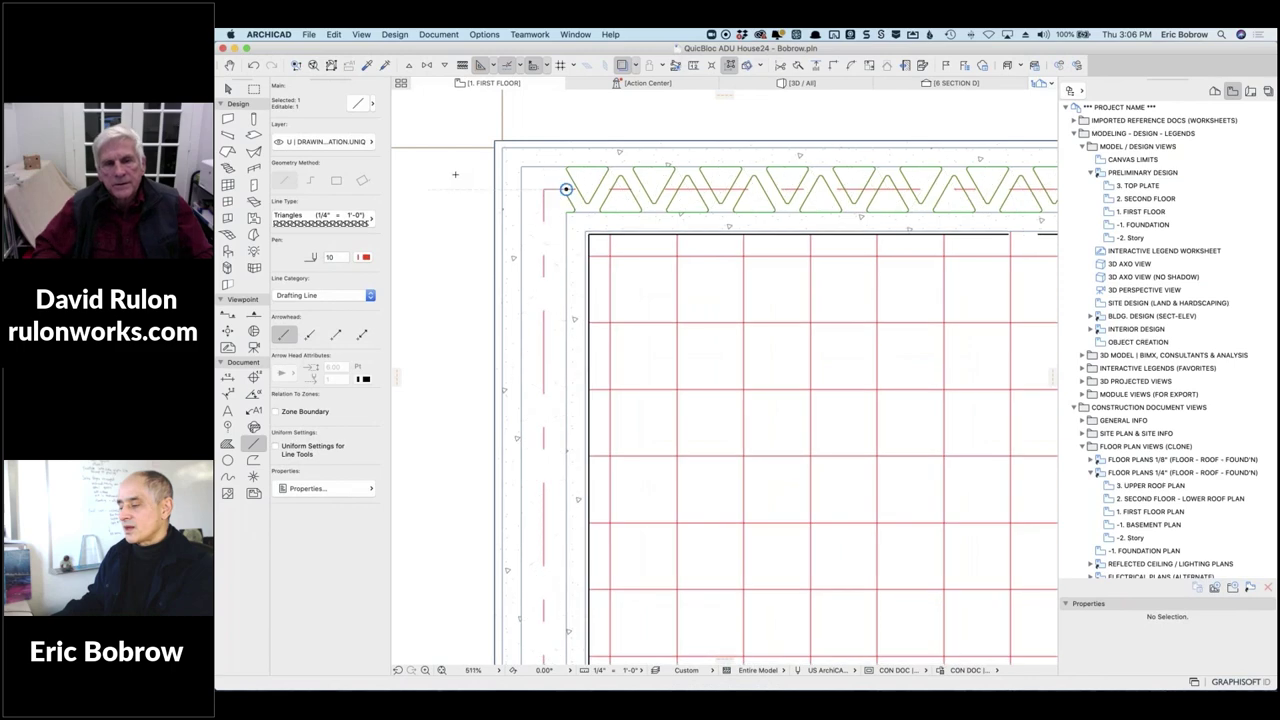
pyautogui.press('Escape')
# Change the double-dashed wall centerline polyline to the Triangles line type.
pyautogui.scroll(-5, 449, 178)
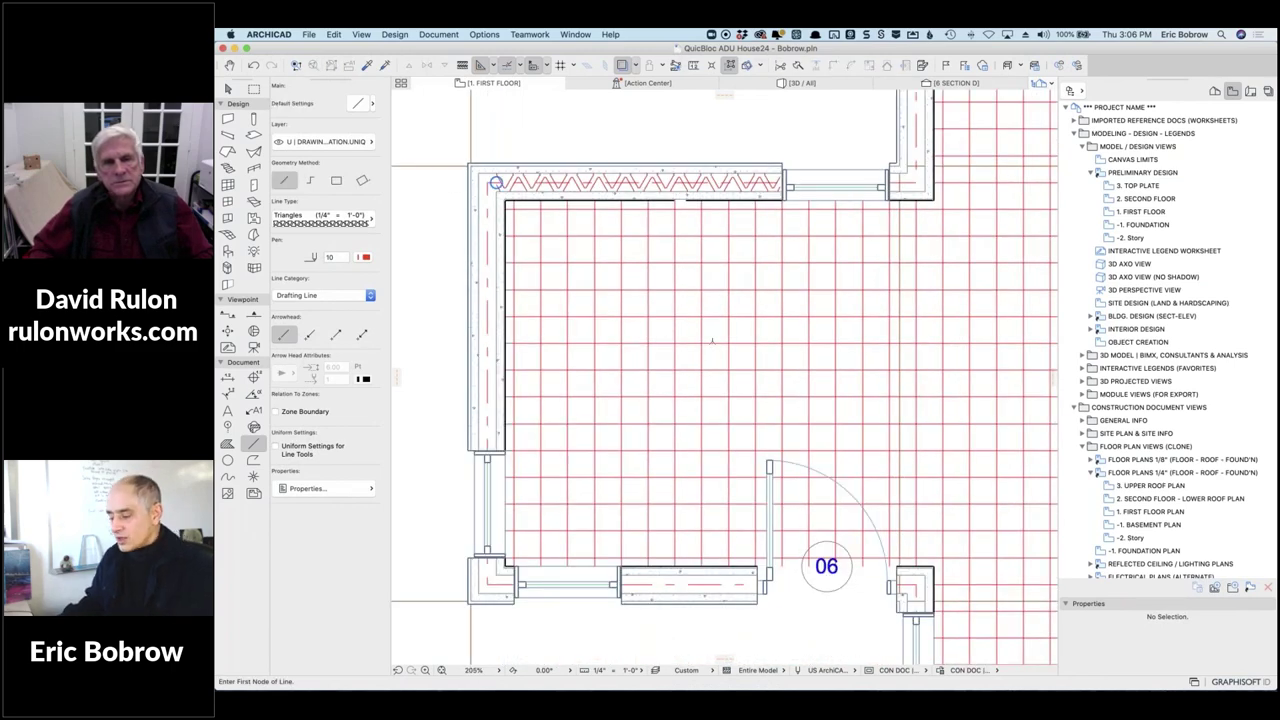
pyautogui.keyDown('shift'); pyautogui.click(700, 587); pyautogui.keyUp('shift')
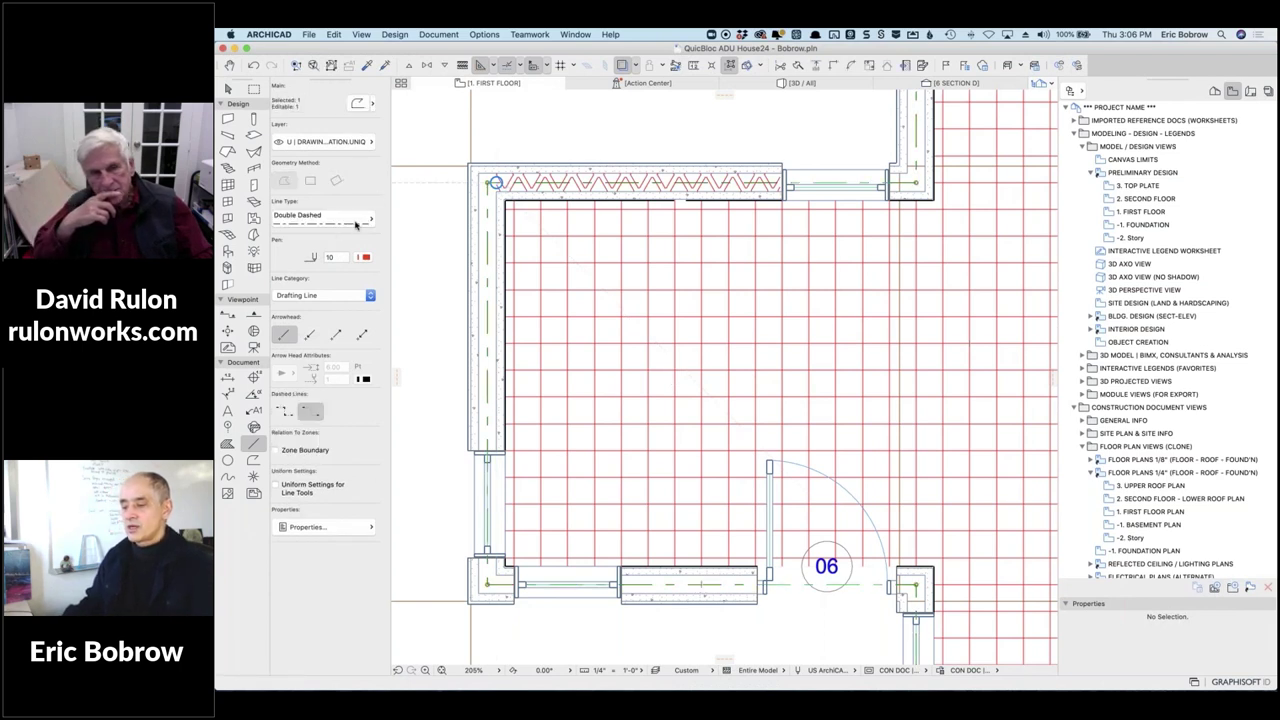
pyautogui.click(355, 224)
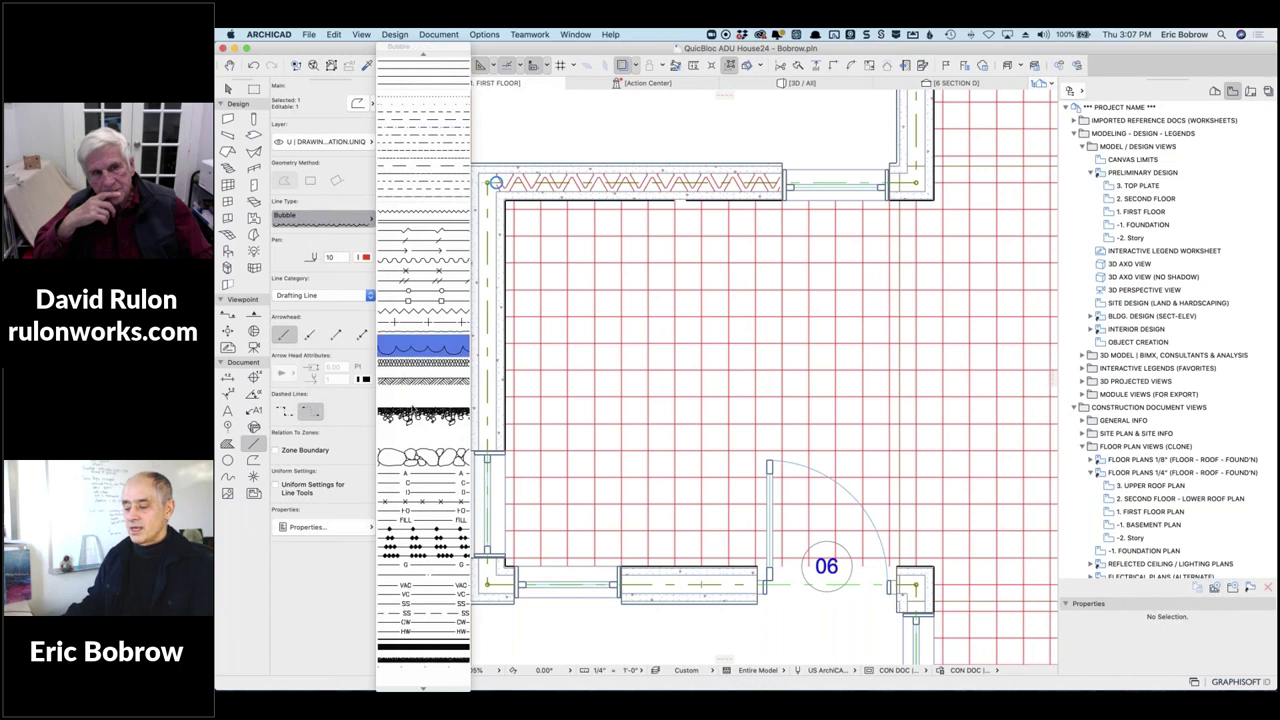
pyautogui.click(420, 682)
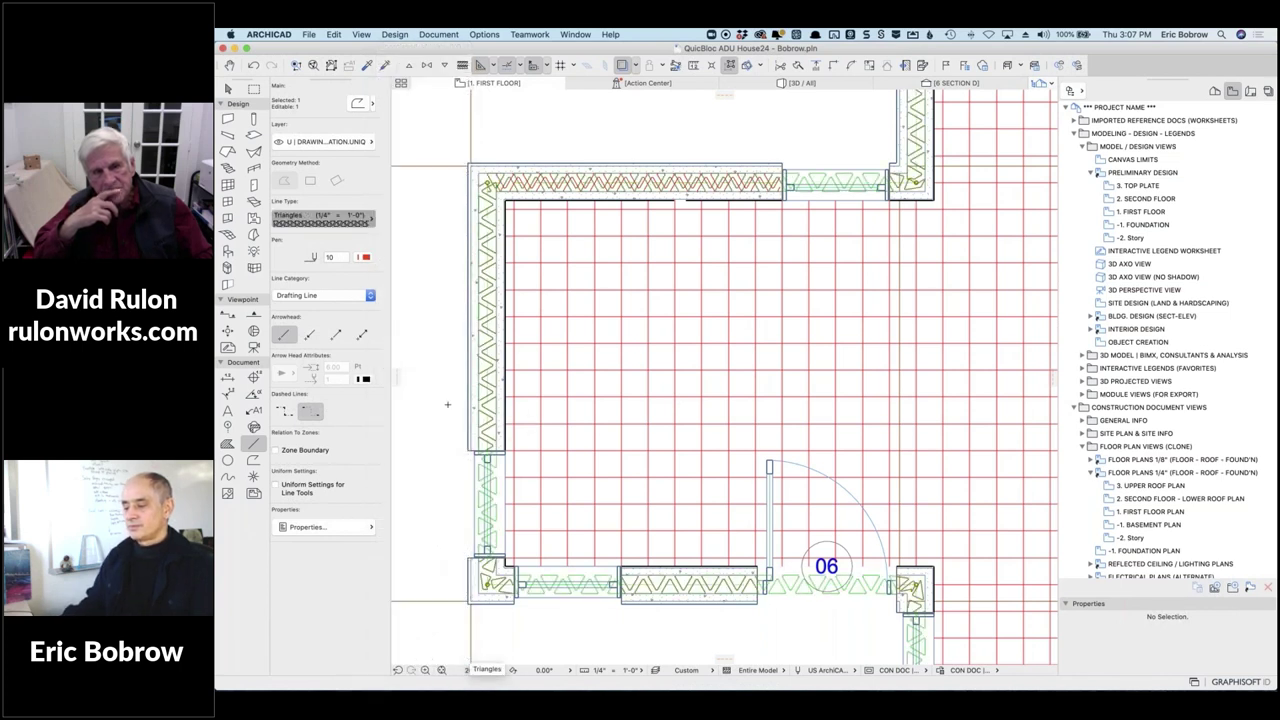
pyautogui.press('Escape')
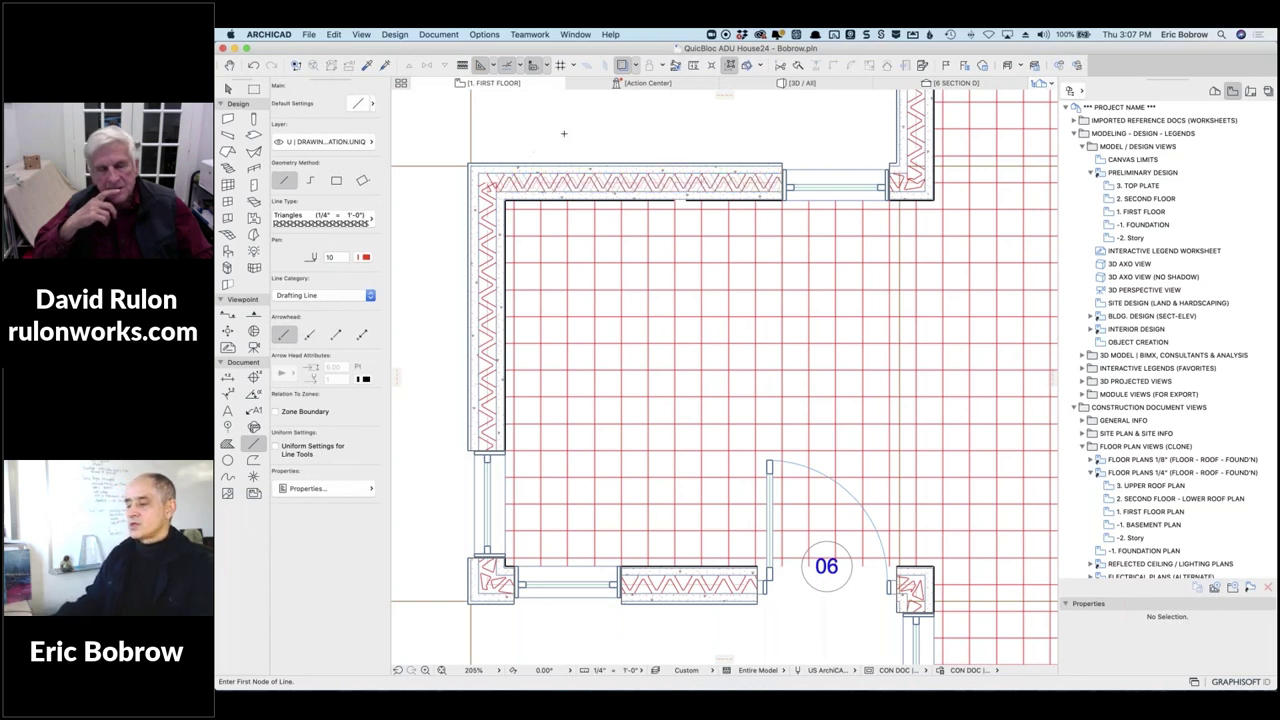
# Examine how the triangle line type fills the core along the vertical wall and around the building corners.
pyautogui.scroll(-2, 565, 131)
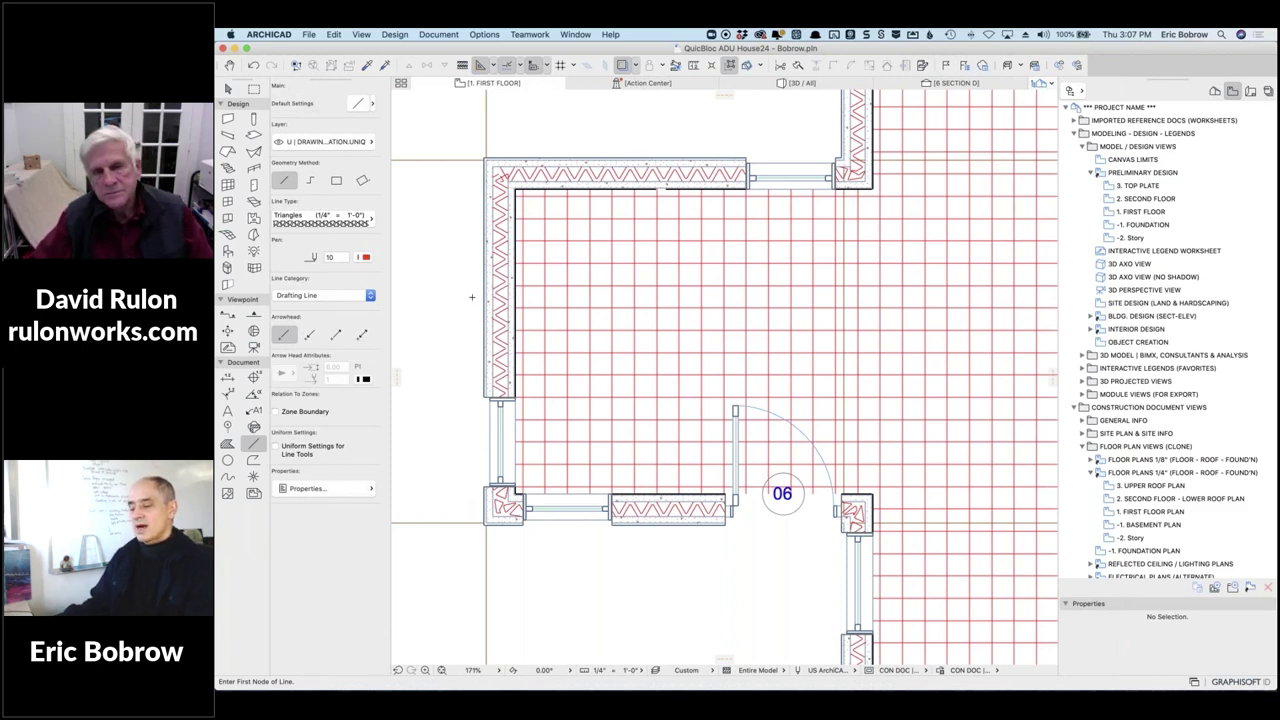
pyautogui.scroll(2, 488, 295)
pyautogui.scroll(8, 502, 281)
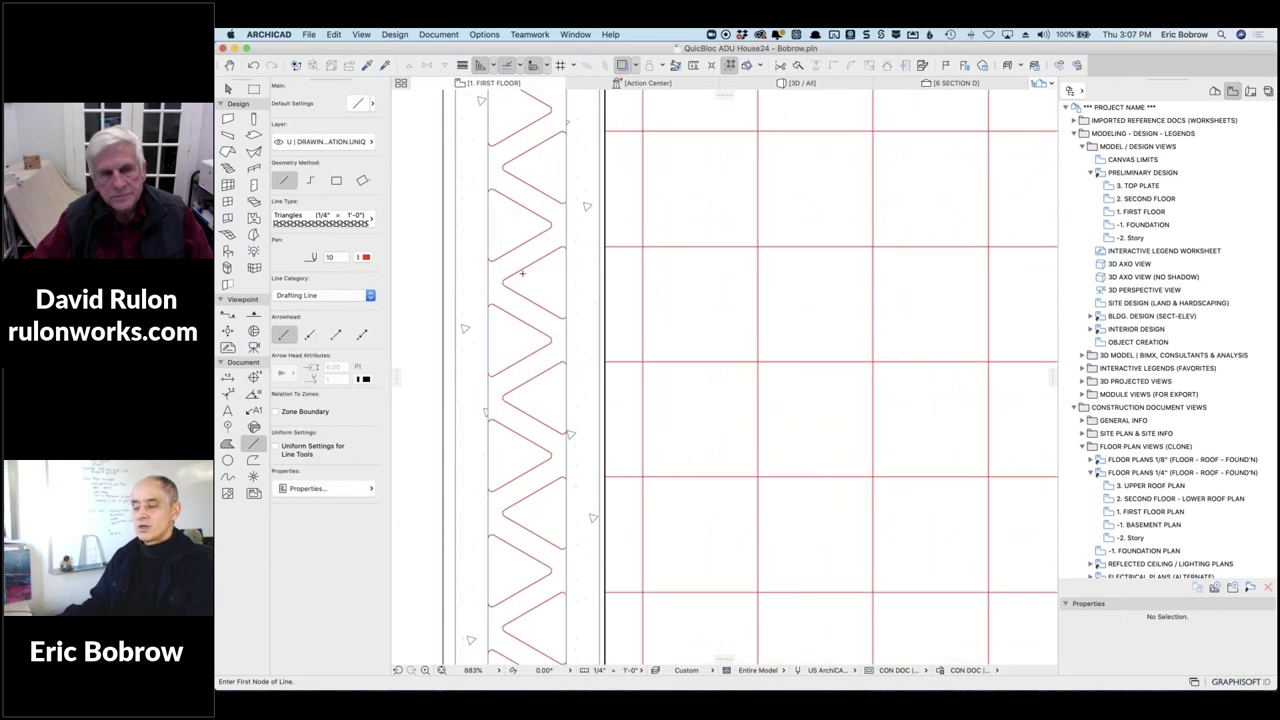
pyautogui.click(525, 250)
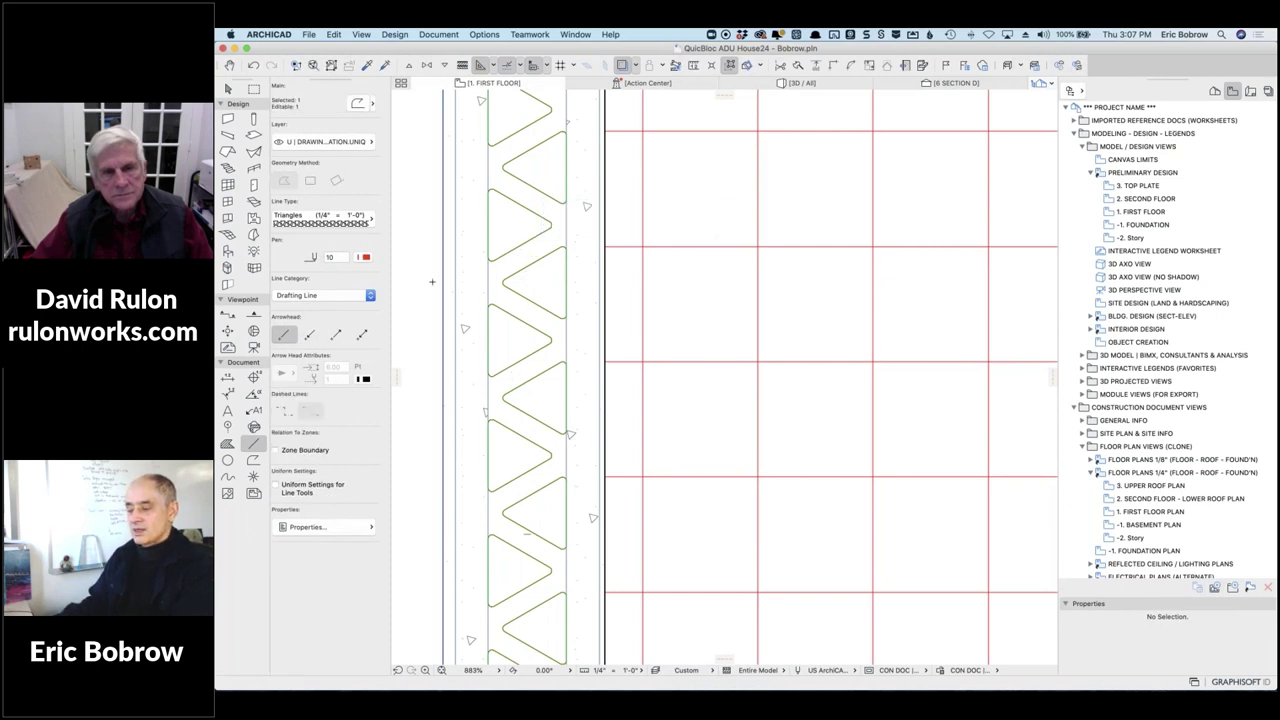
pyautogui.press('Escape')
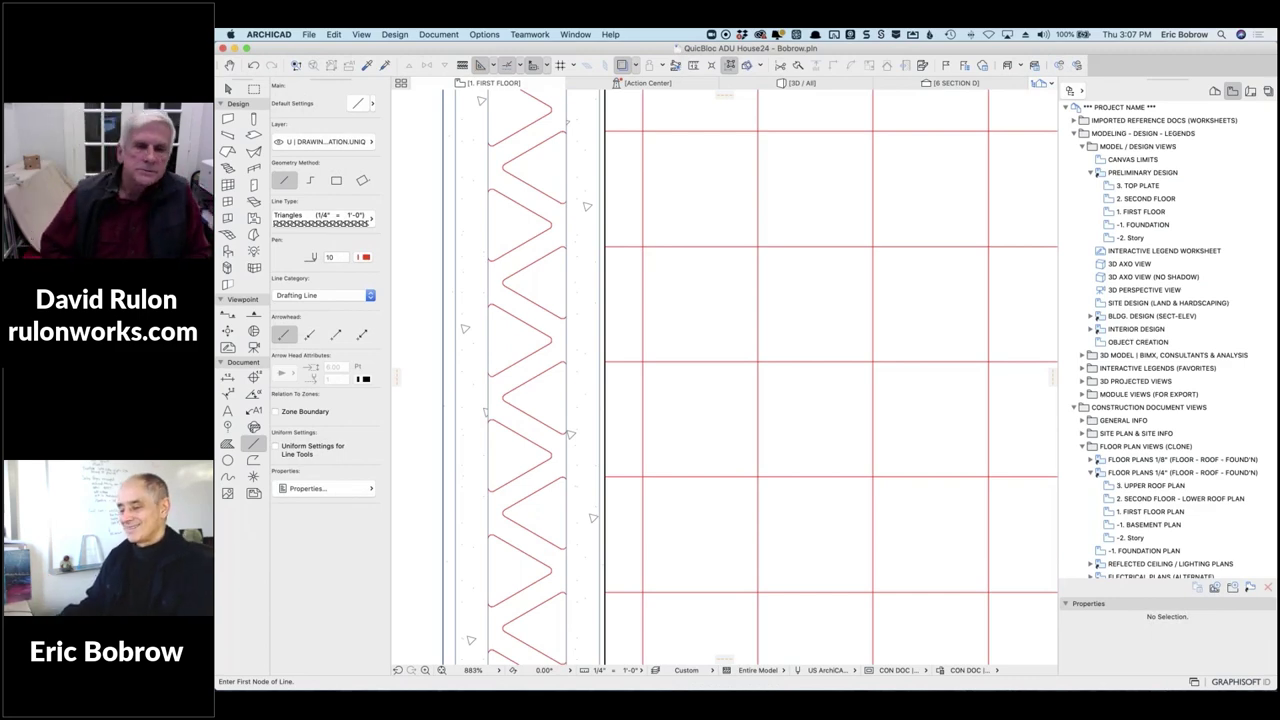
pyautogui.scroll(-3, 428, 263)
pyautogui.scroll(-3, 428, 263)
pyautogui.scroll(-2, 428, 263)
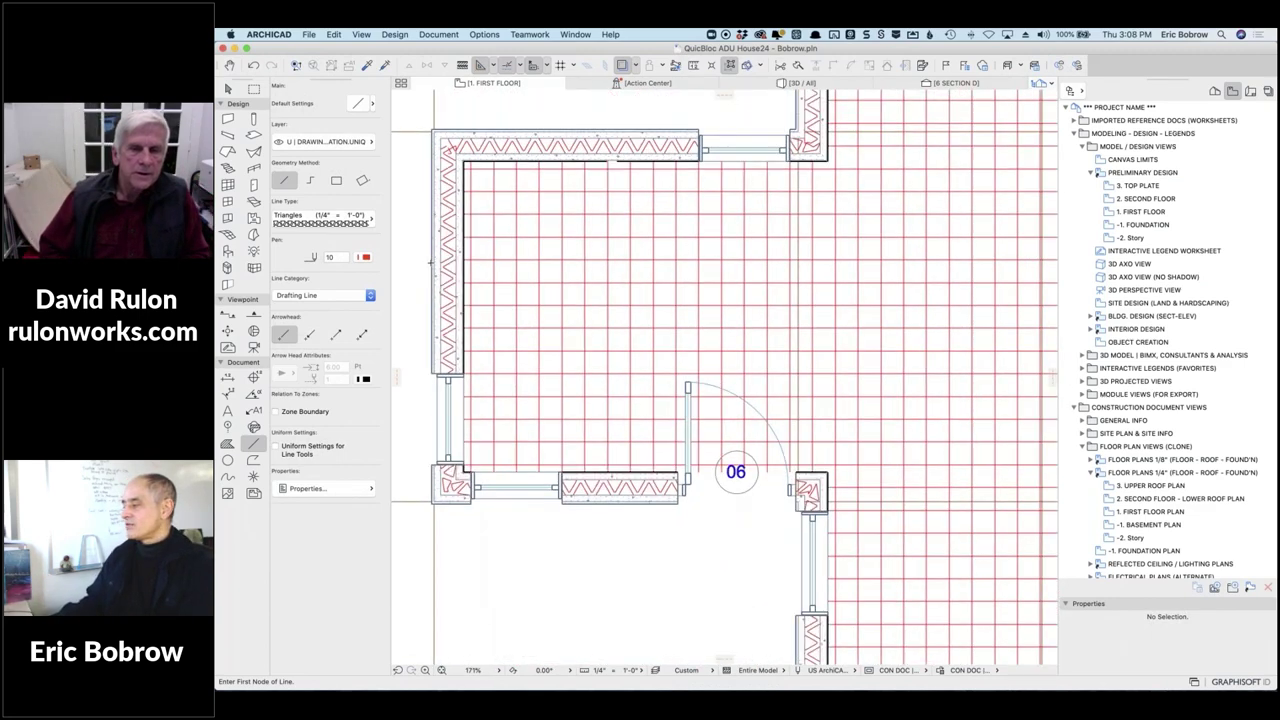